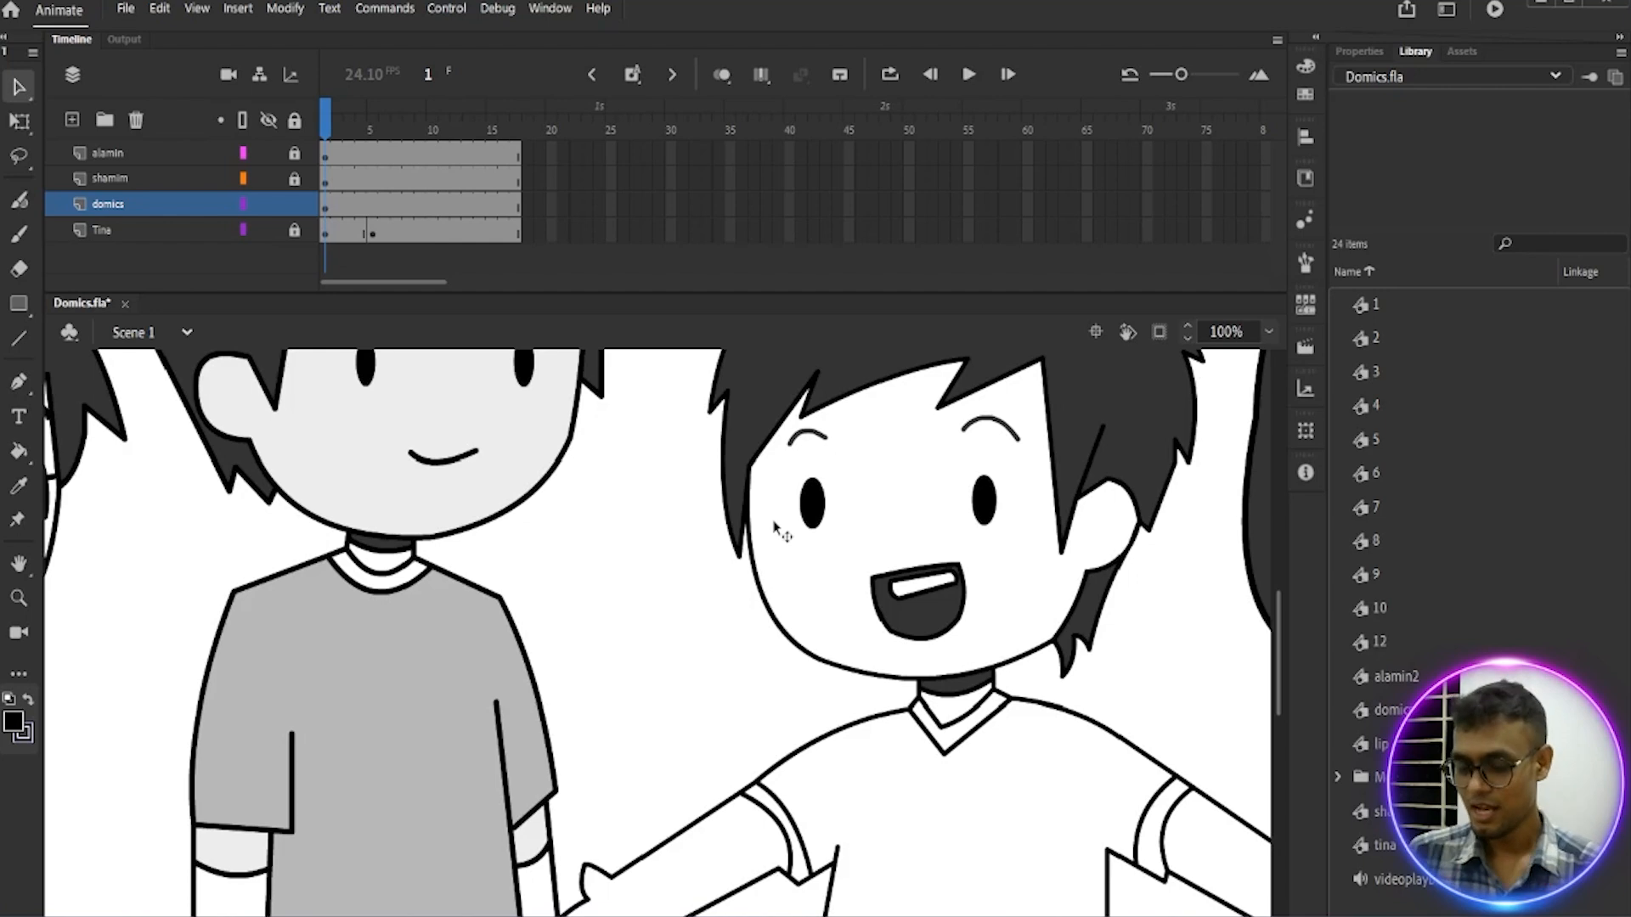
pyautogui.scroll(3, 813, 605)
pyautogui.scroll(-7, 803, 624)
pyautogui.scroll(6, 800, 629)
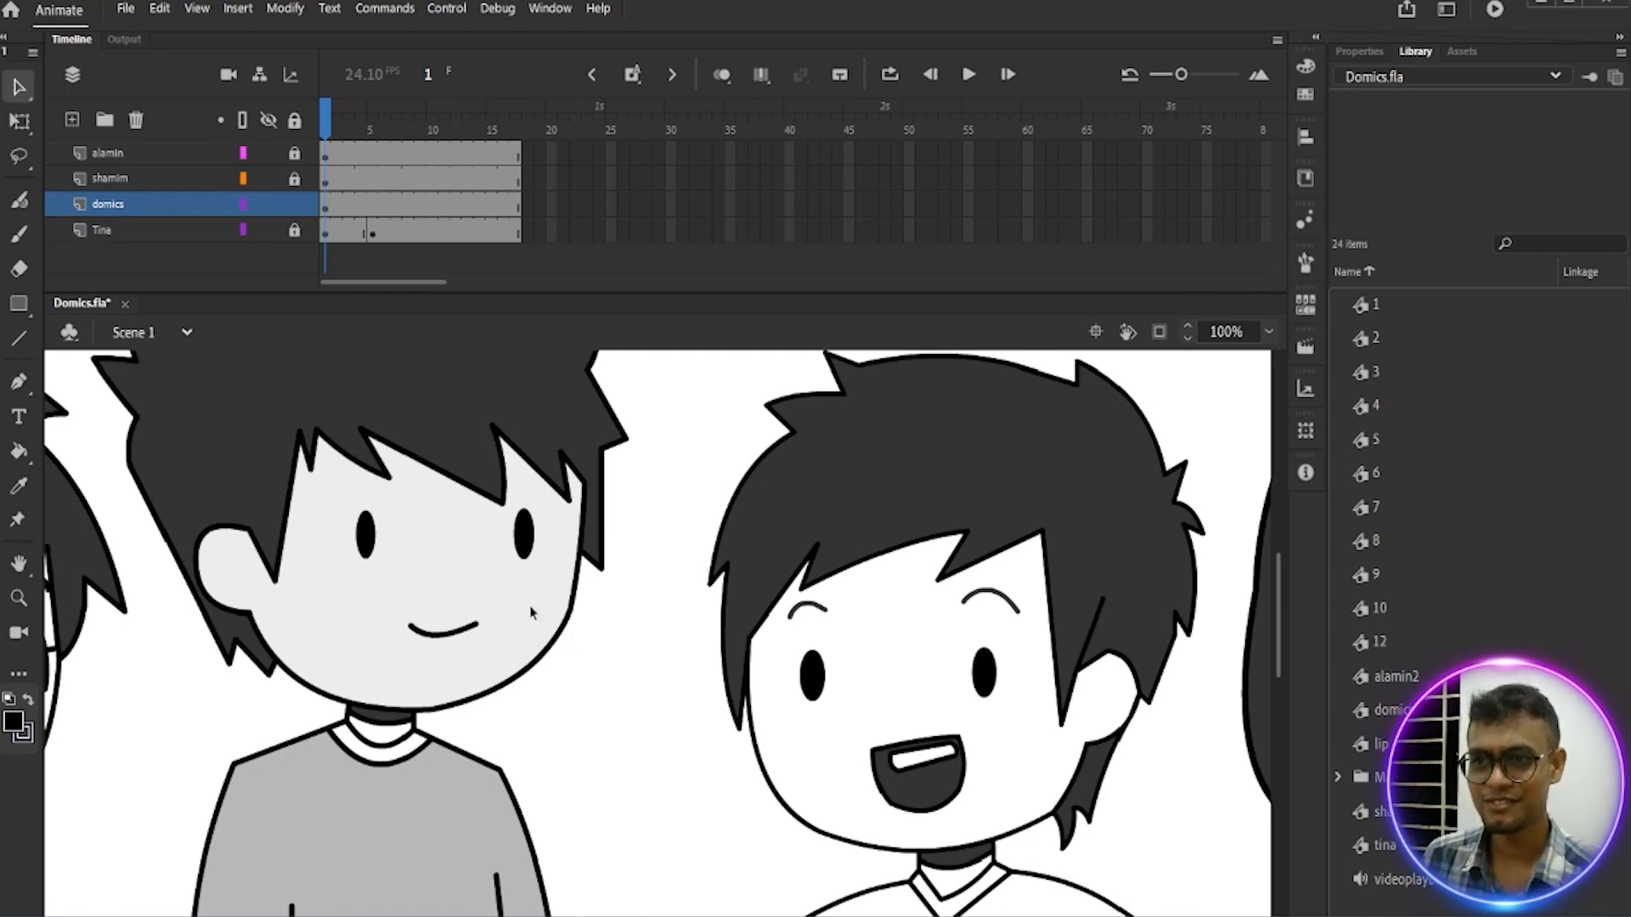
pyautogui.scroll(-5, 848, 655)
pyautogui.scroll(3, 852, 677)
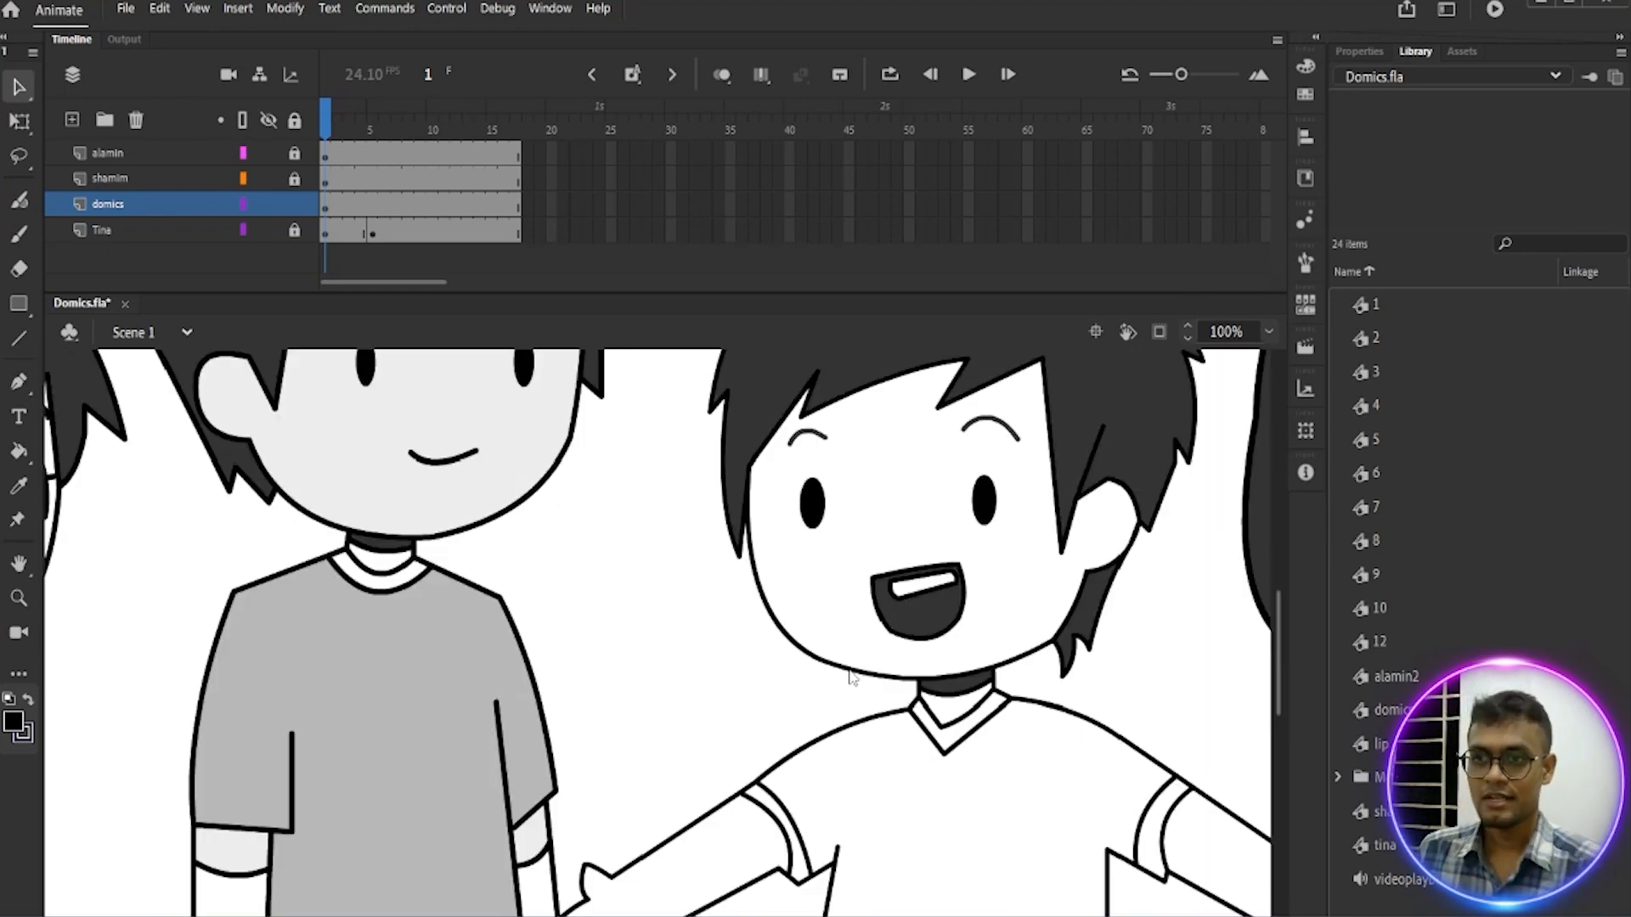
pyautogui.scroll(5, 852, 677)
pyautogui.scroll(-3, 854, 687)
pyautogui.scroll(-3, 848, 677)
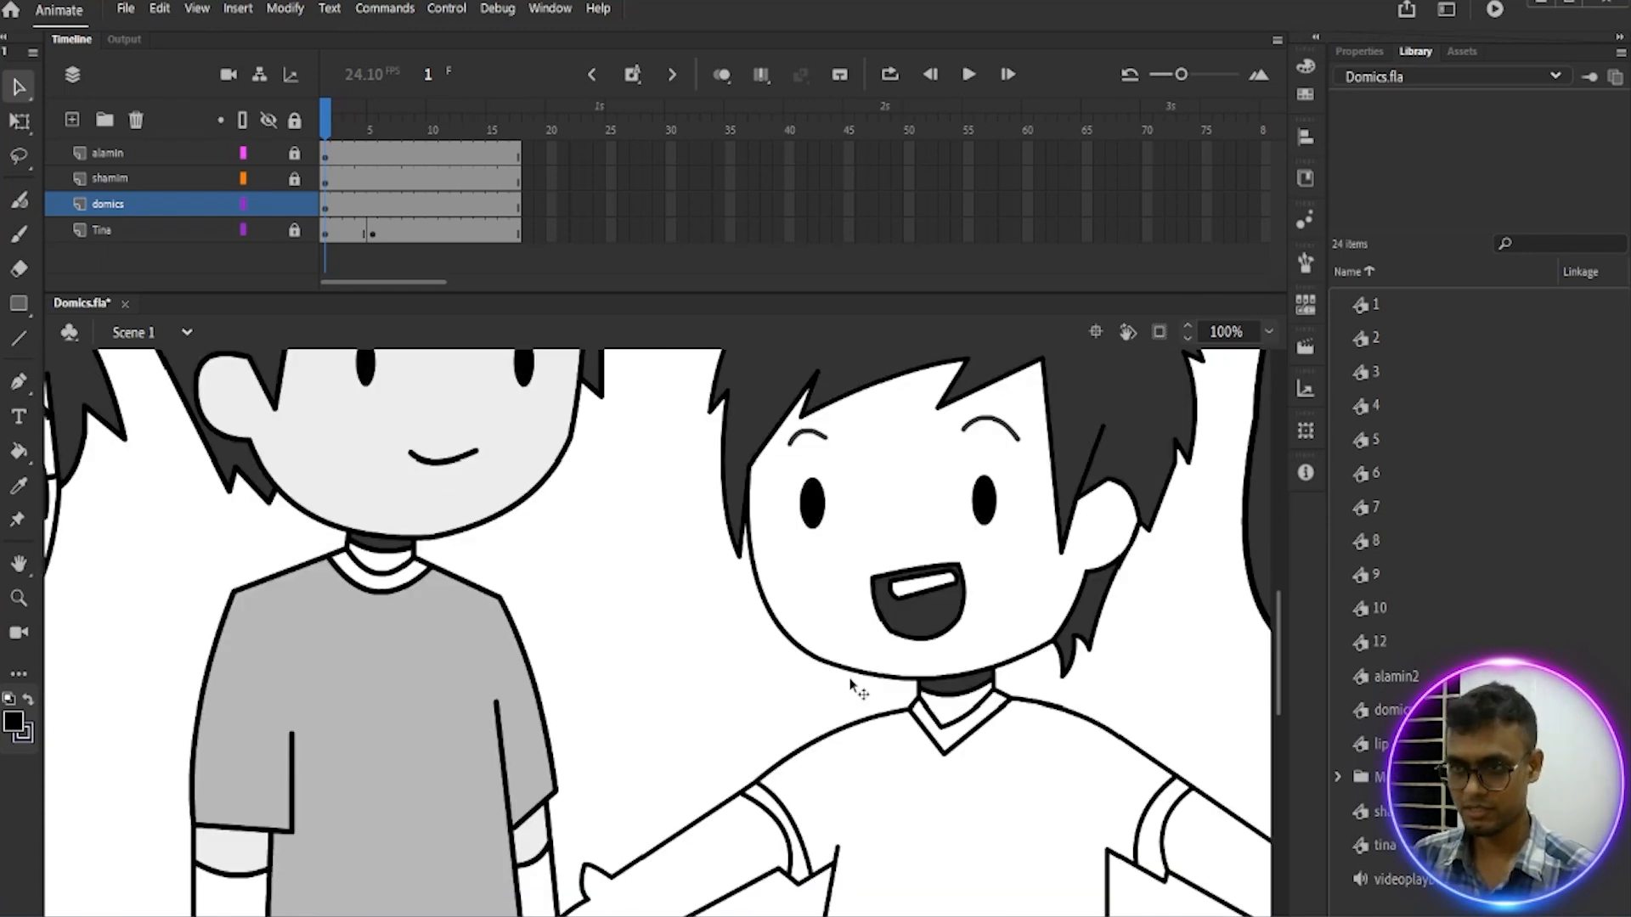
pyautogui.scroll(5, 838, 680)
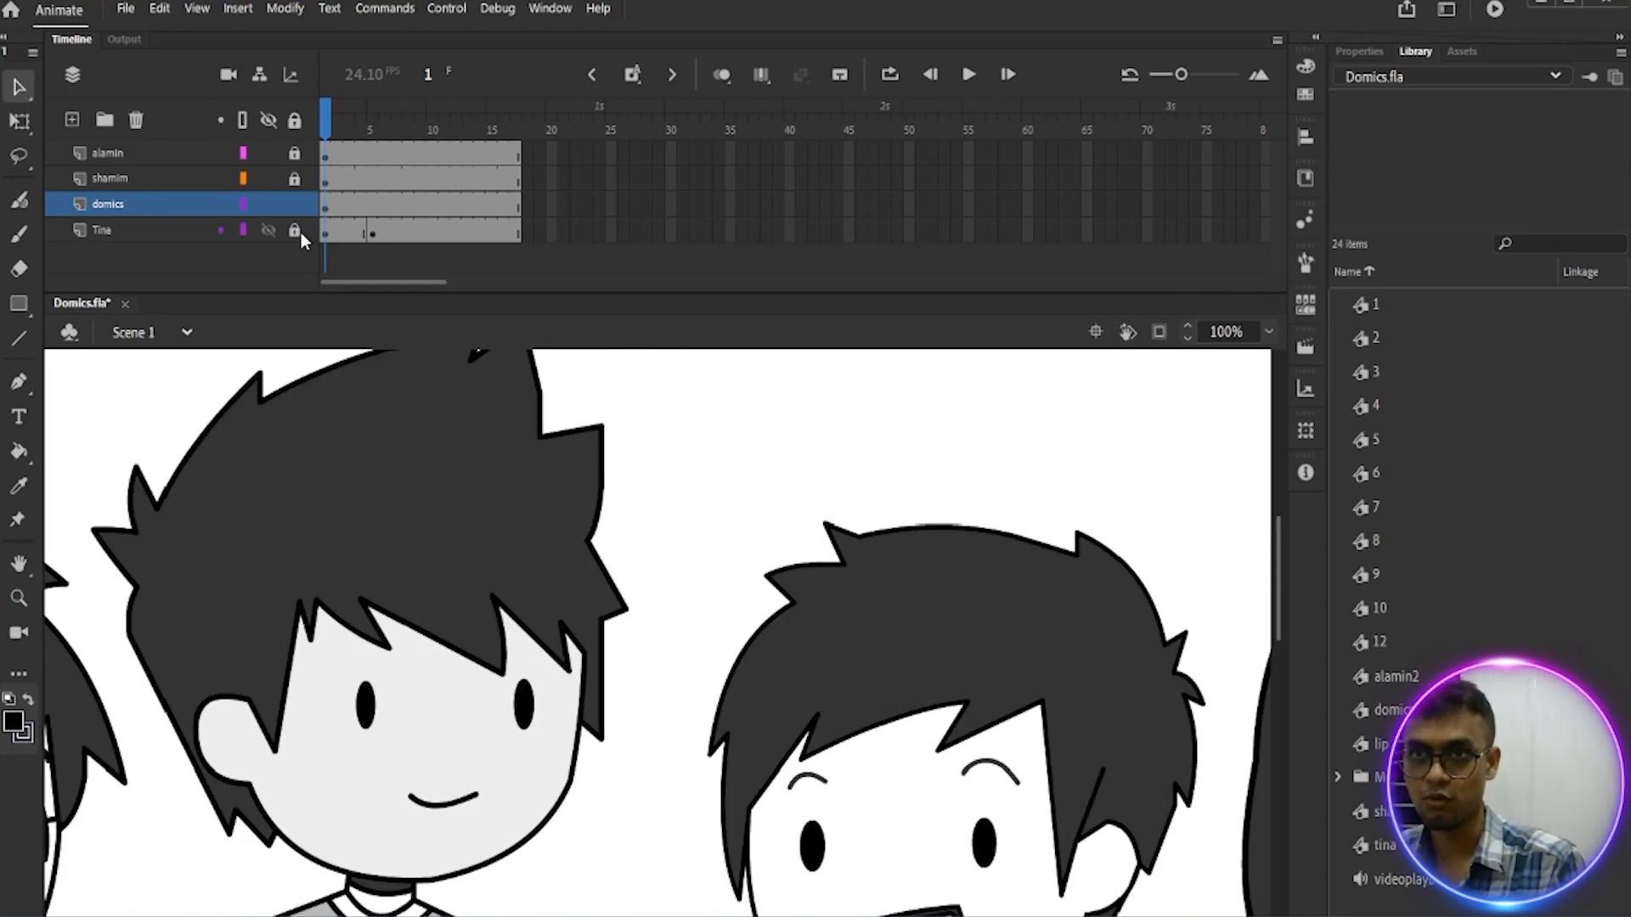
pyautogui.hotkey('ctrl', '-')
pyautogui.moveTo(695, 713); pyautogui.dragTo(678, 628)
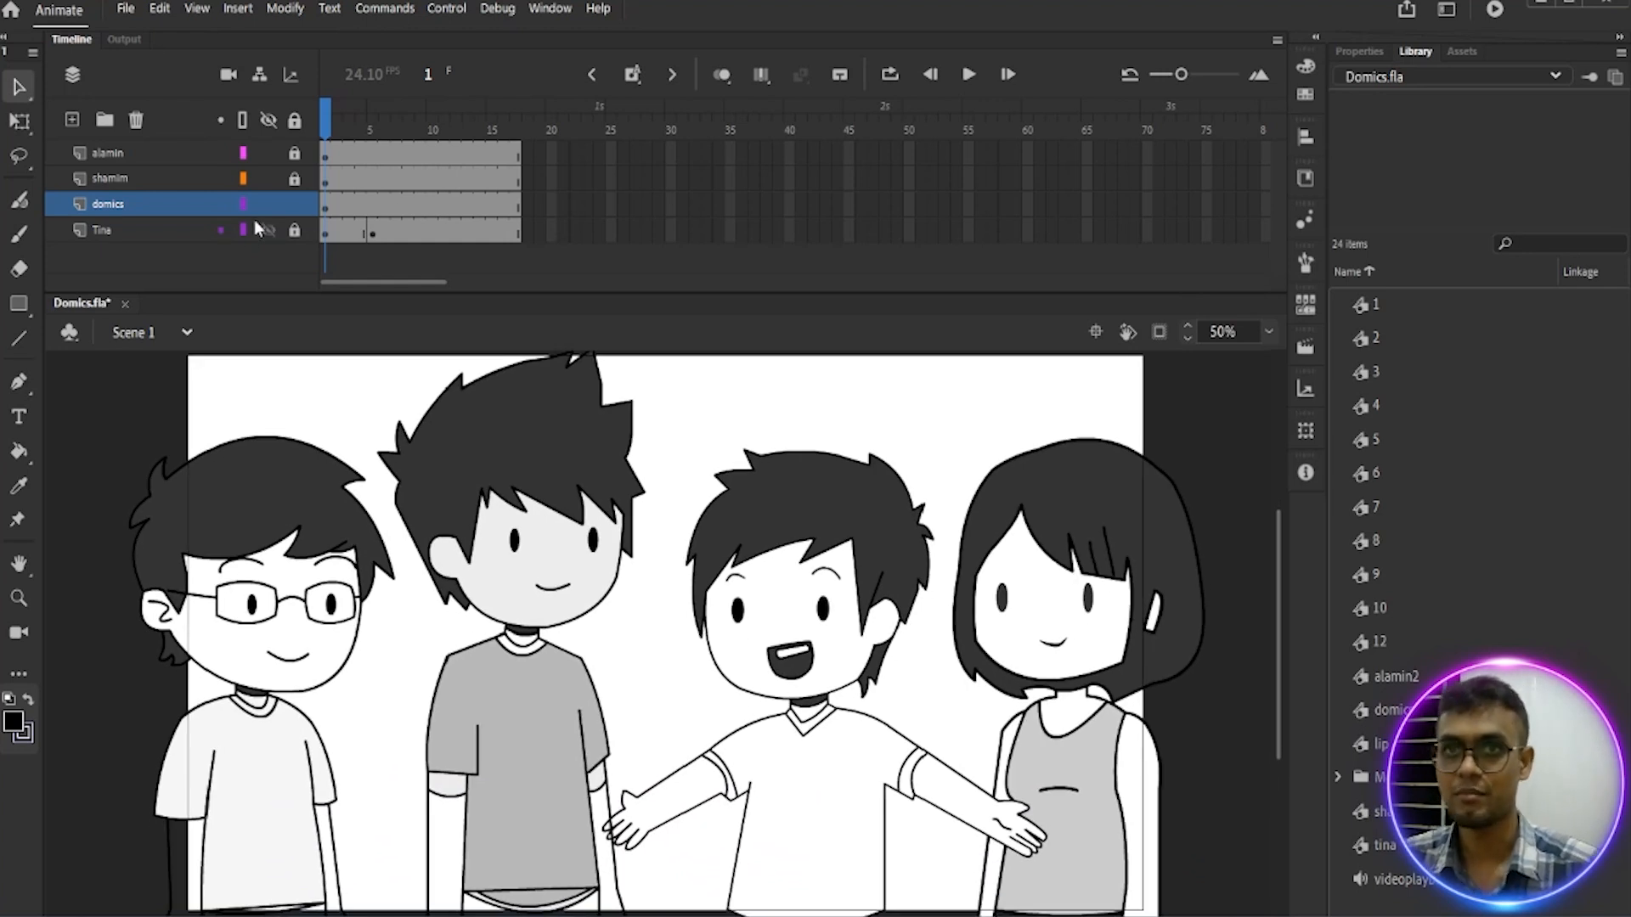
# Step: Go through the four character layers one by one to check which character each layer holds
pyautogui.click(109, 155)
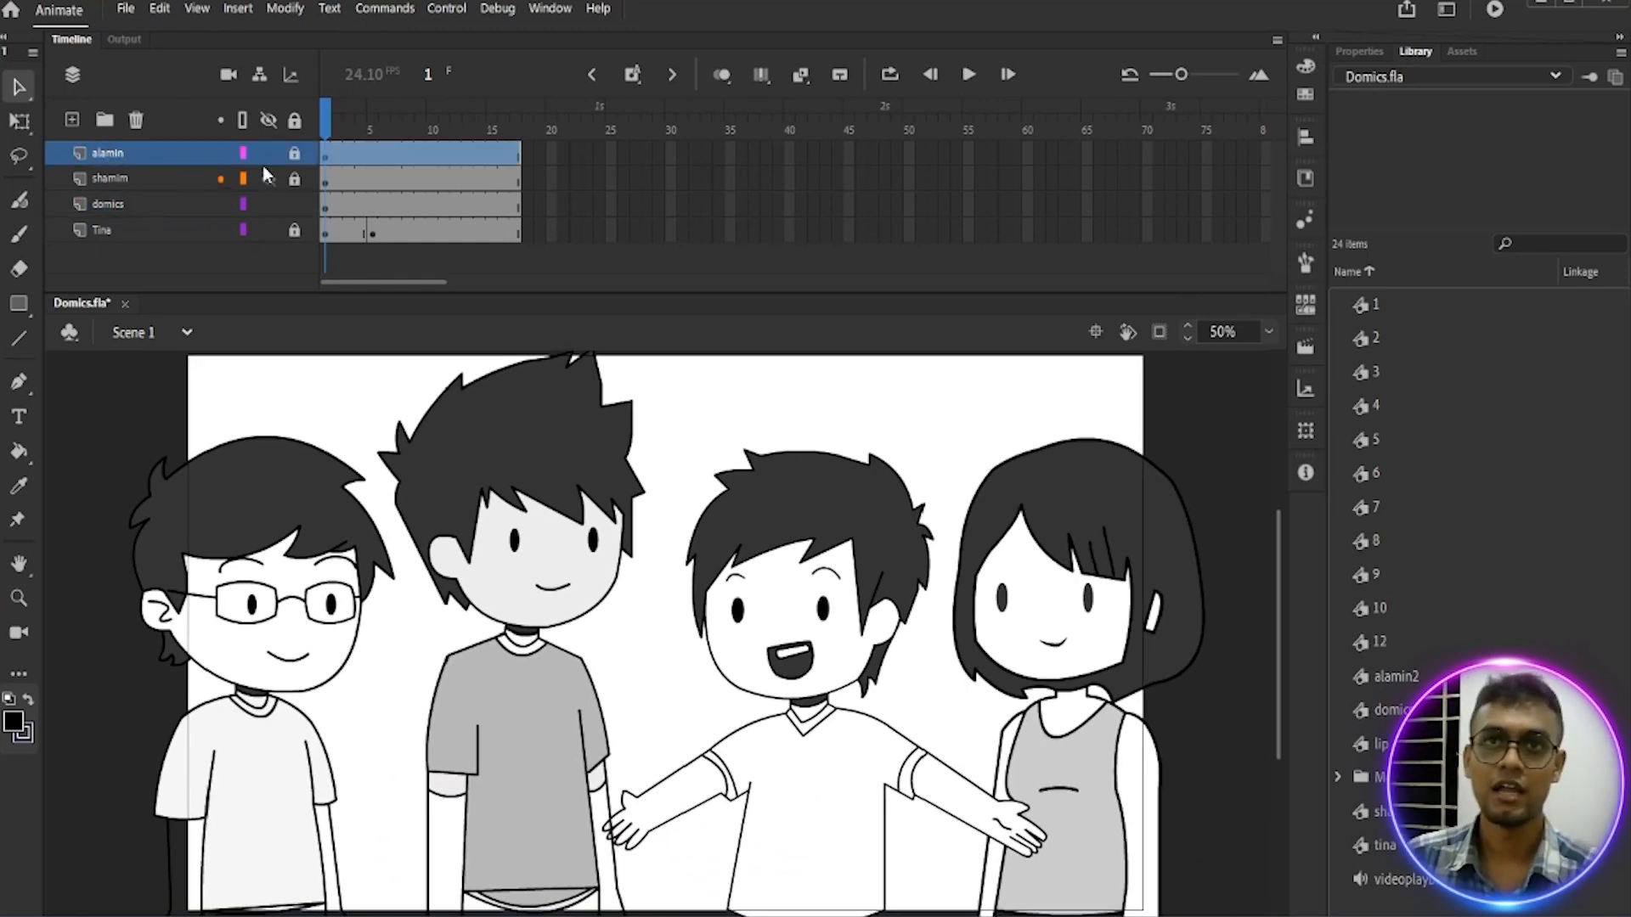
pyautogui.click(110, 179)
pyautogui.click(109, 206)
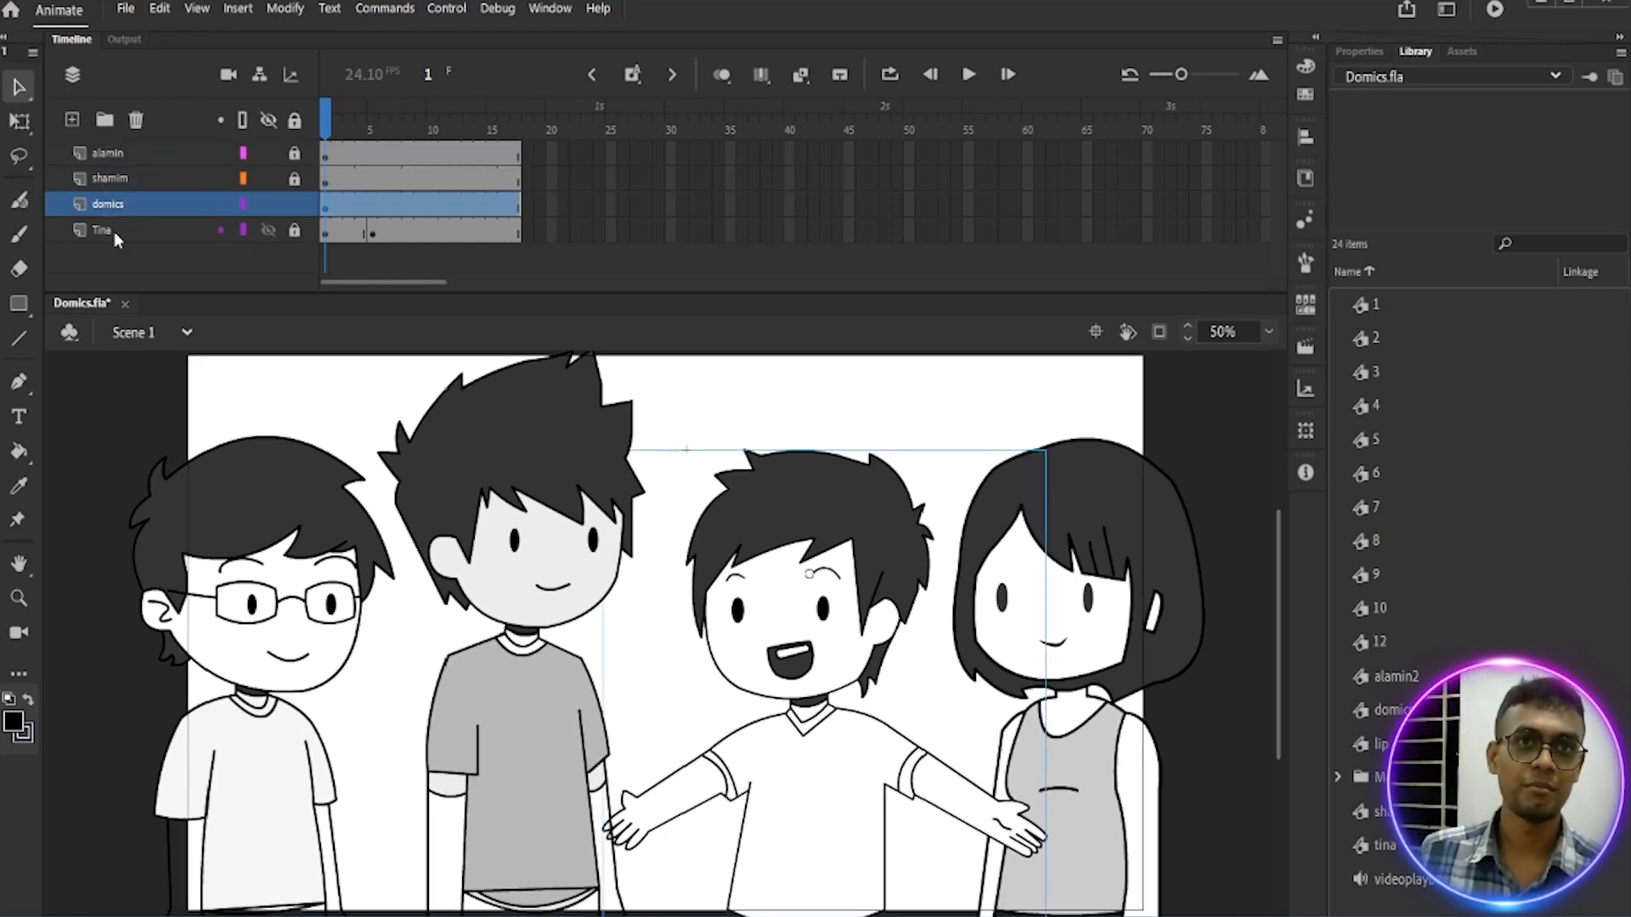
pyautogui.click(119, 232)
pyautogui.moveTo(314, 121); pyautogui.dragTo(315, 162)
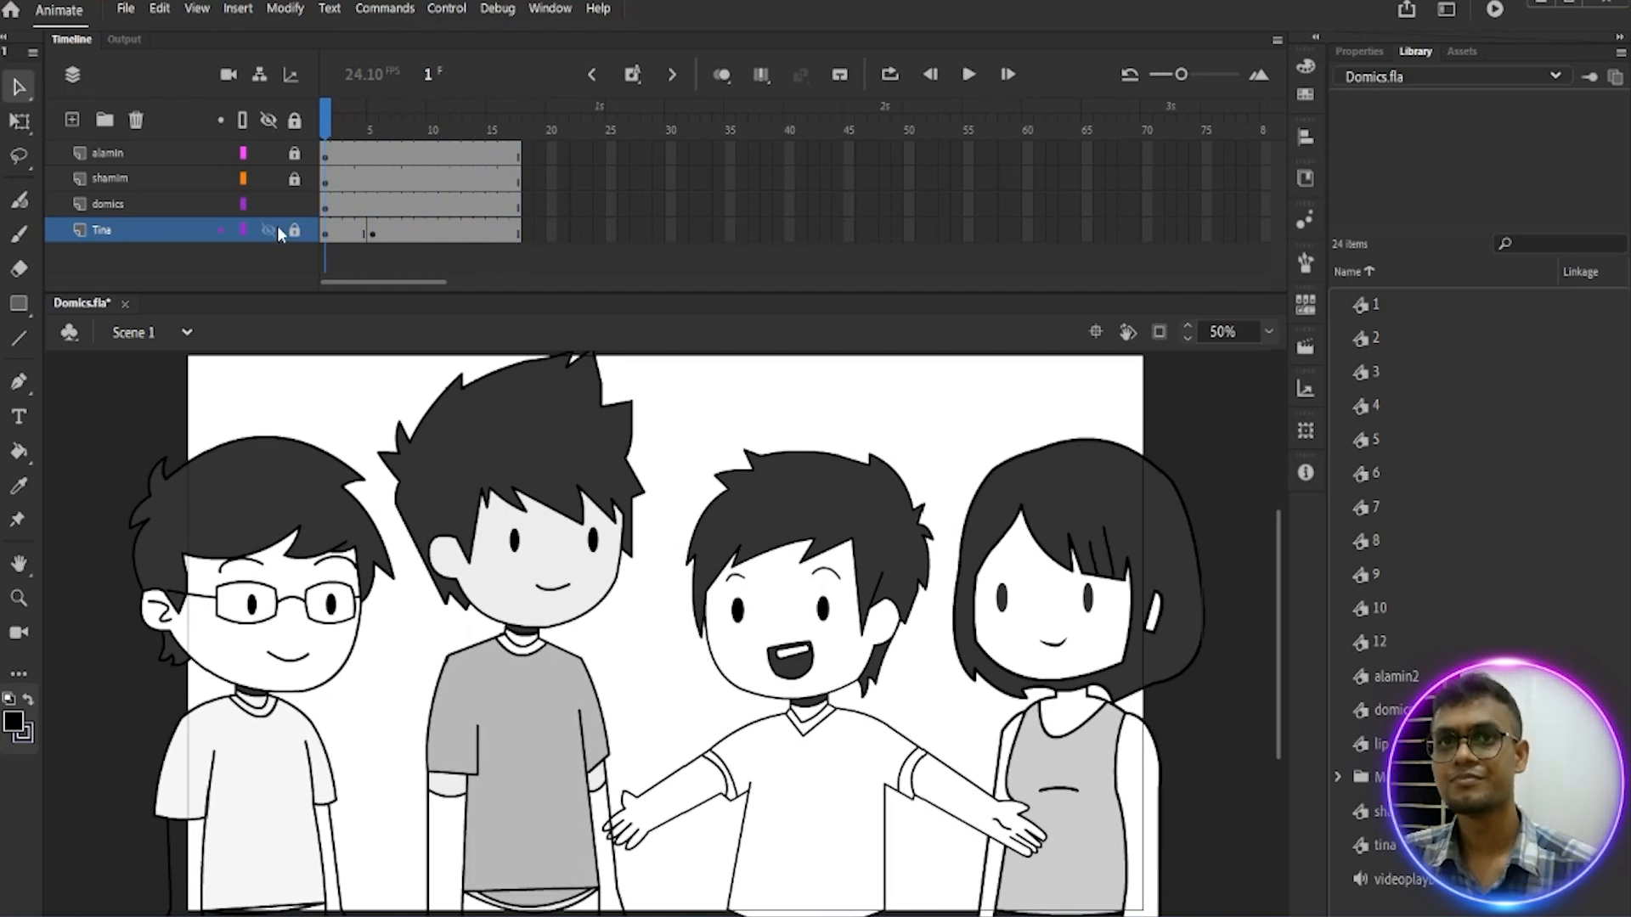
# Step: Open the domics character symbol for editing and check the lip layer's mouth drawings at frames 5 and 9
pyautogui.click(794, 556)
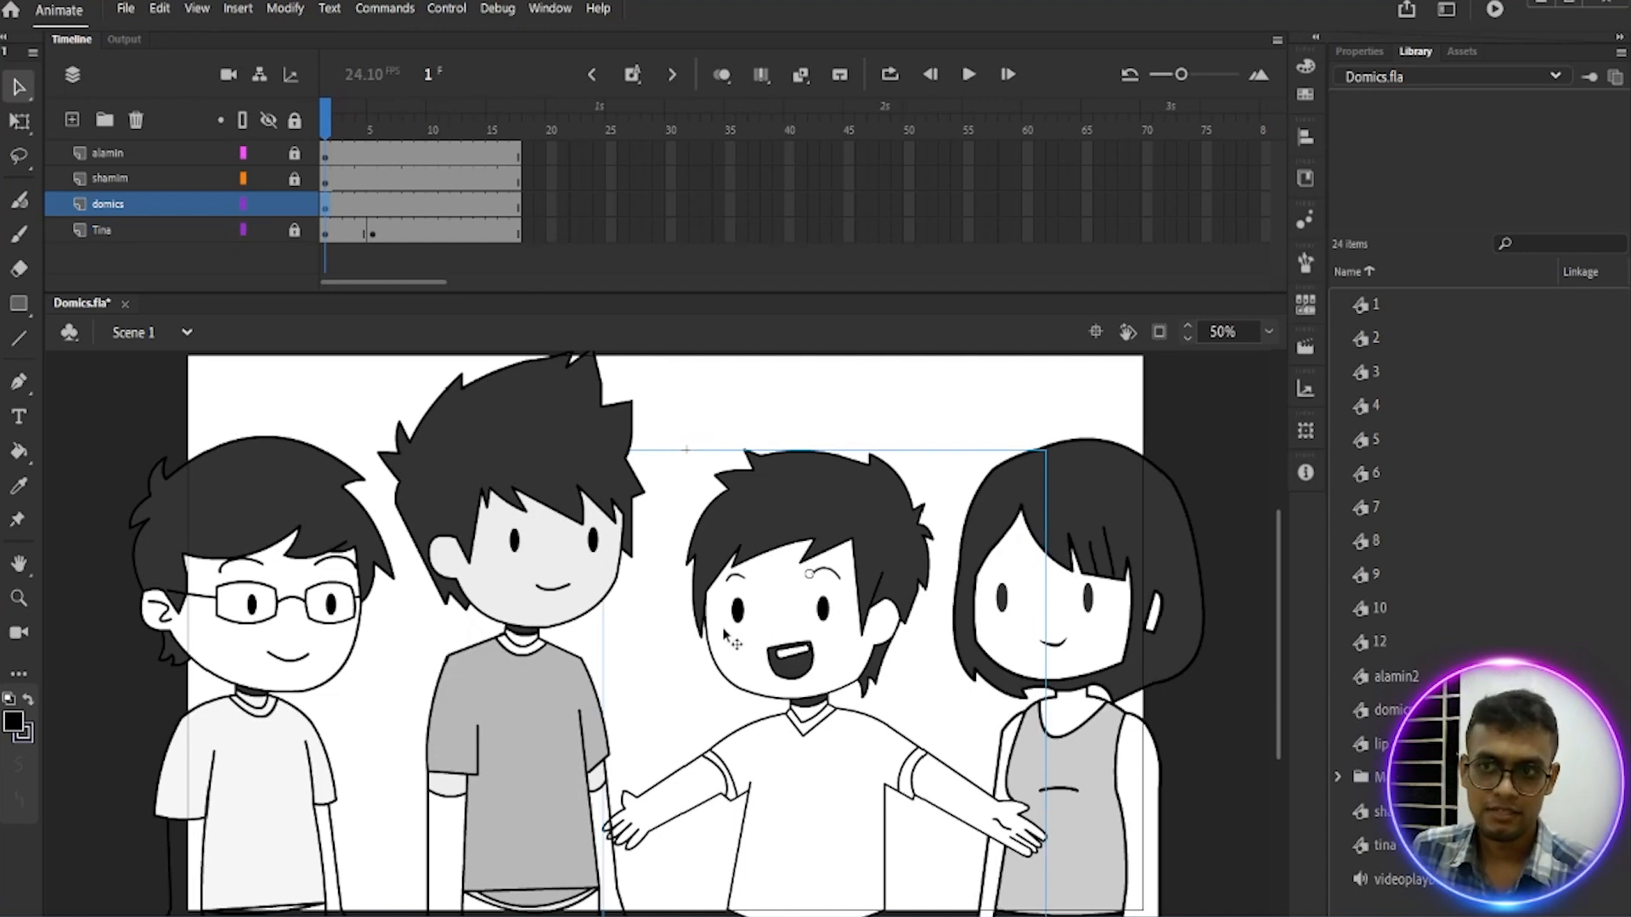
pyautogui.doubleClick(796, 659)
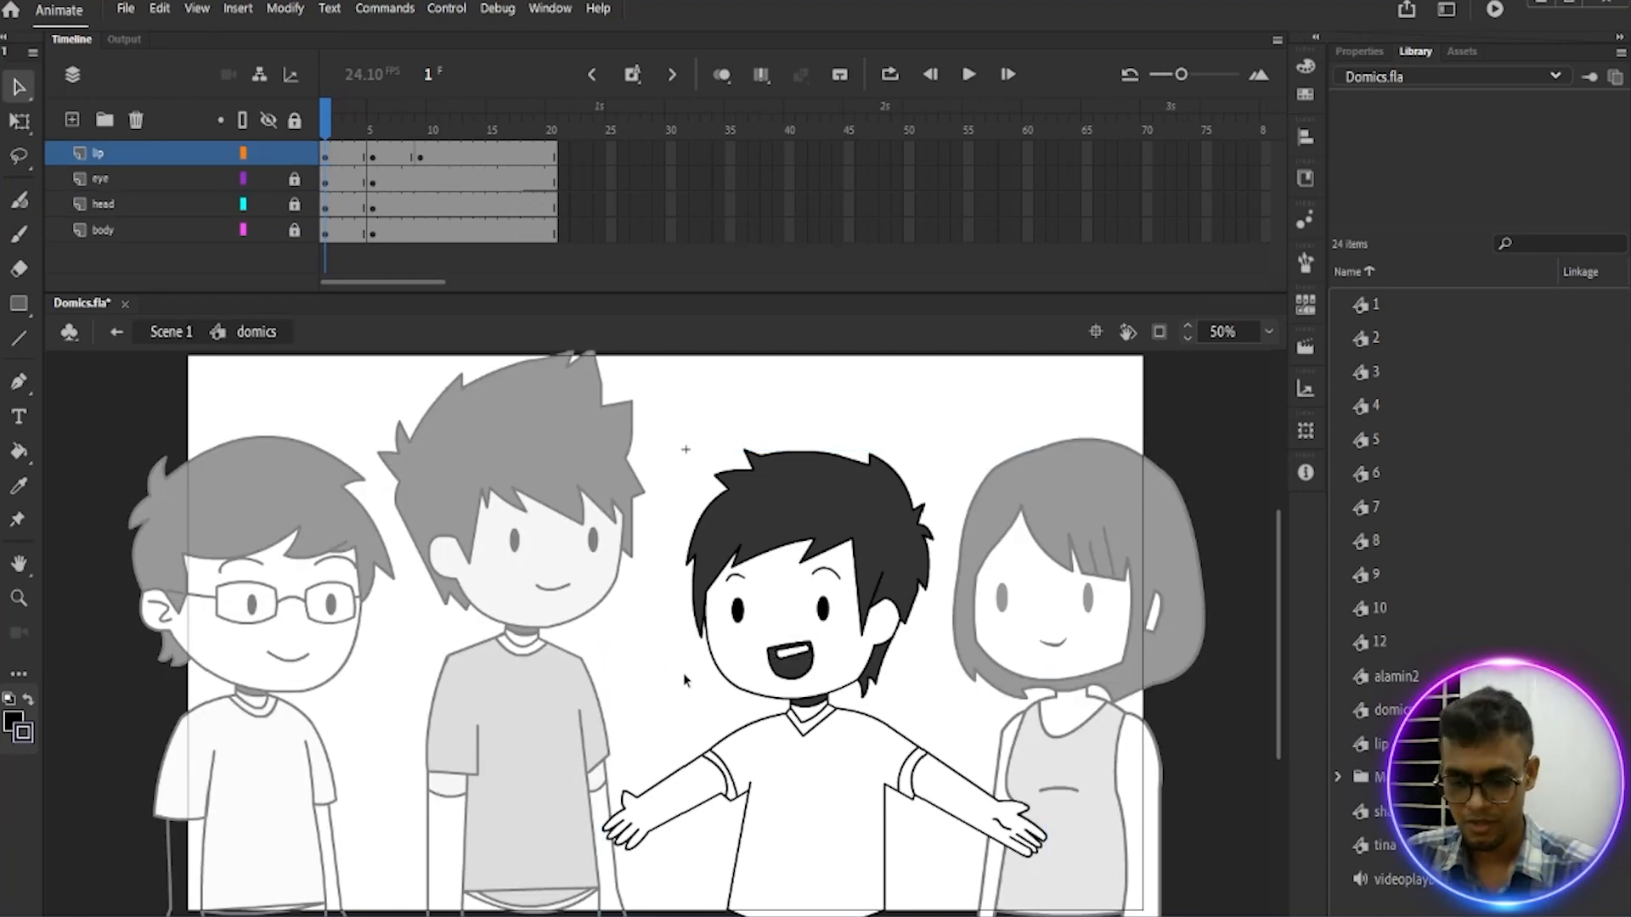
pyautogui.hotkey('ctrl', '=')
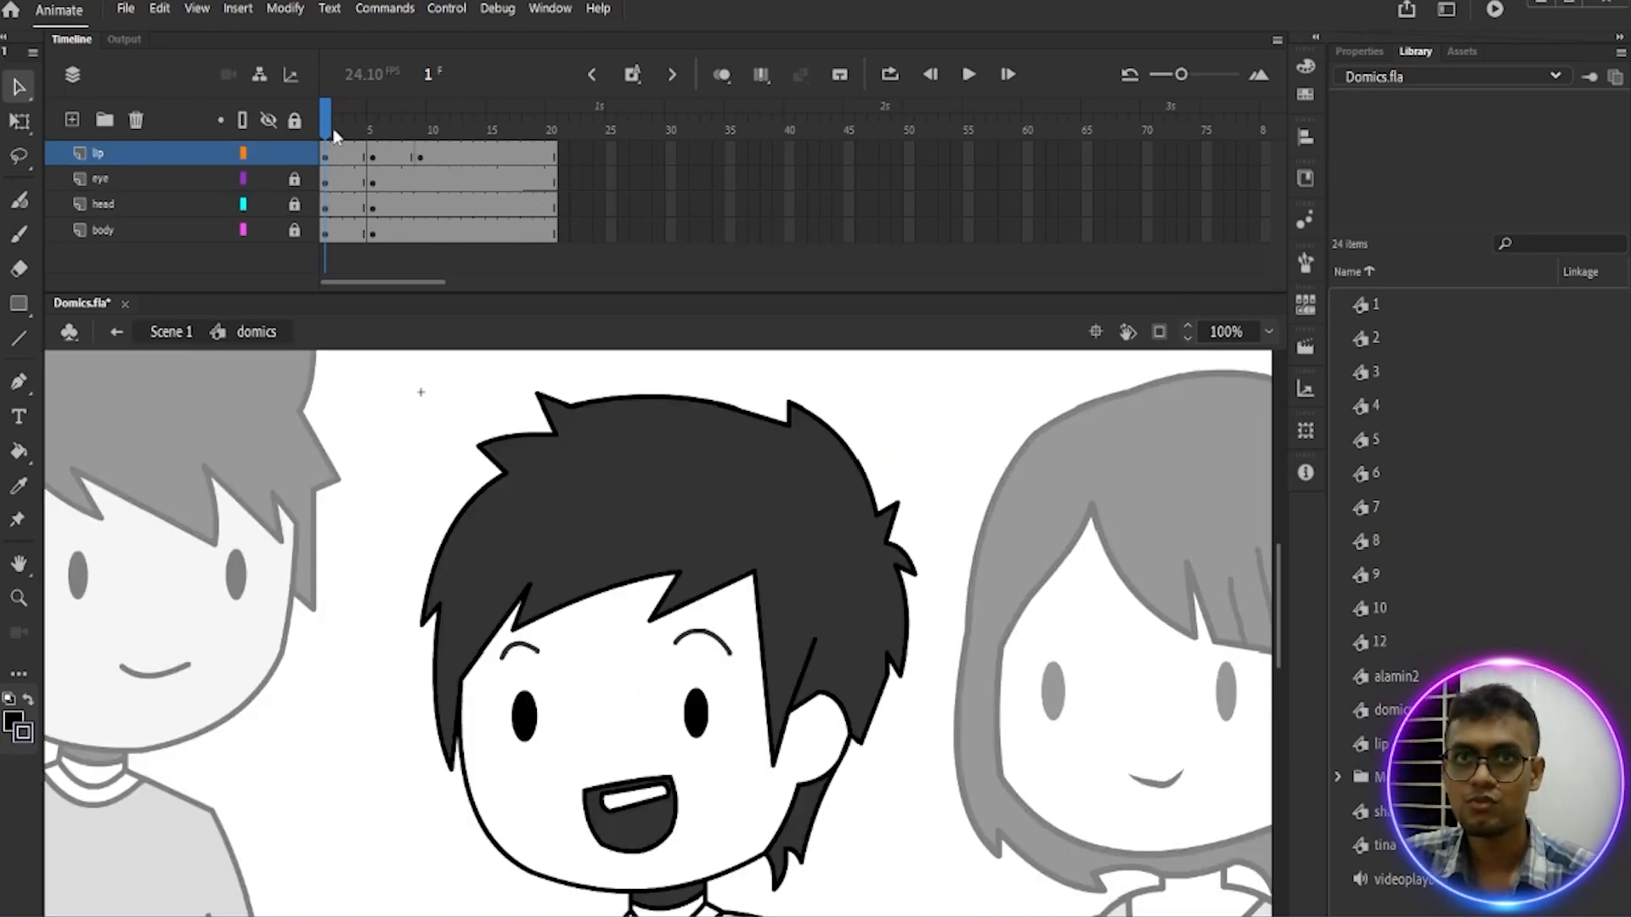
pyautogui.click(374, 159)
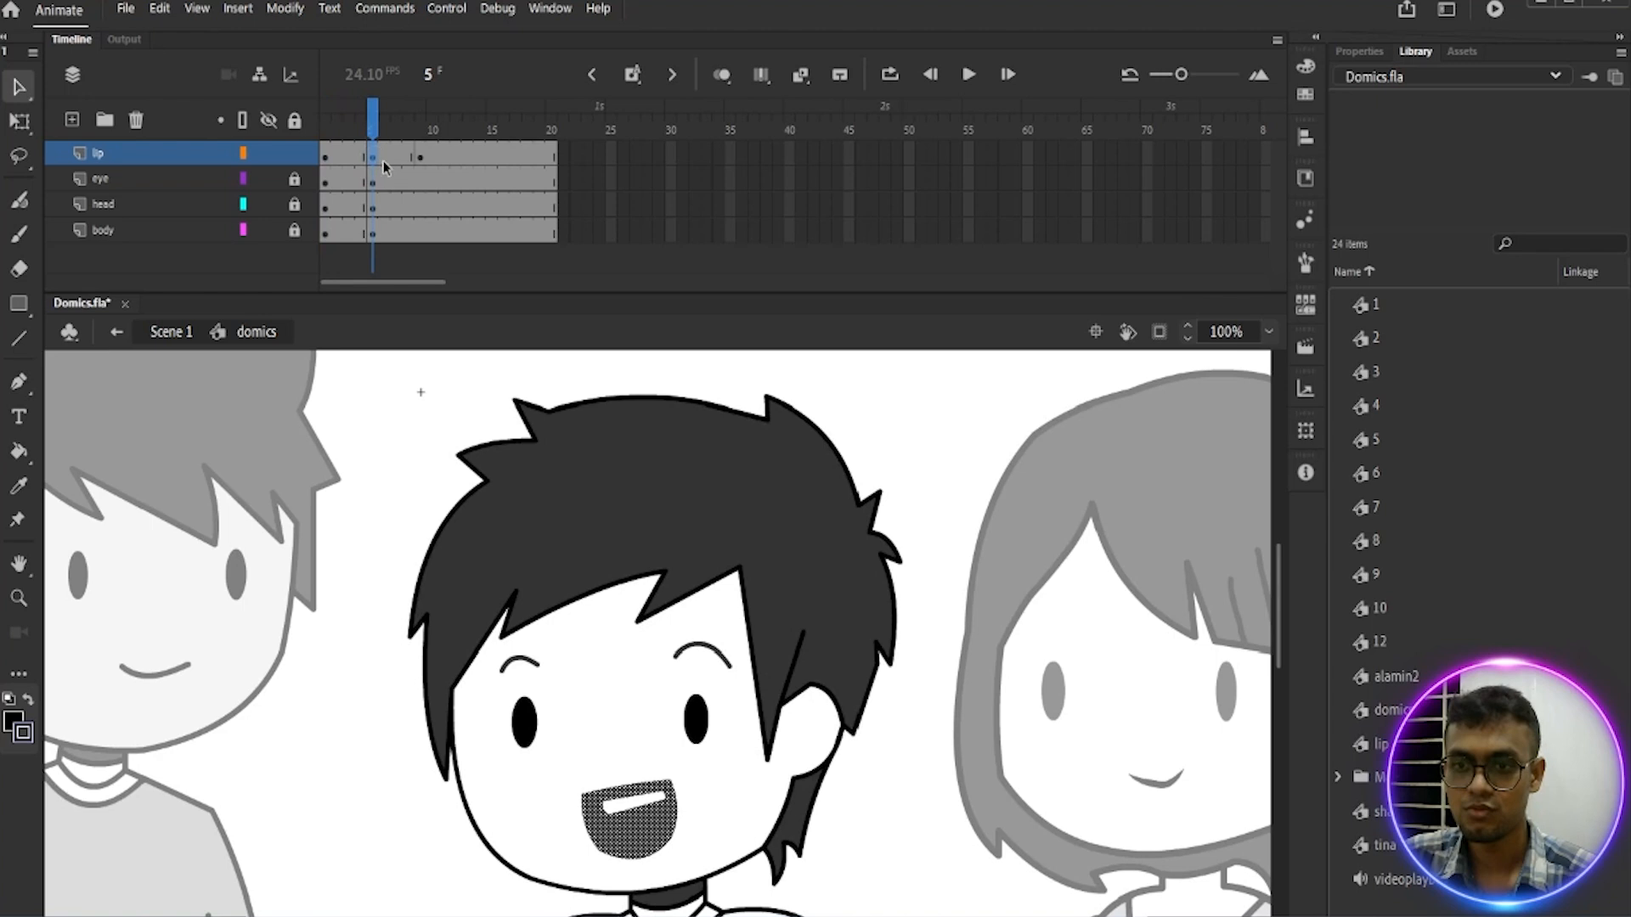
pyautogui.click(421, 158)
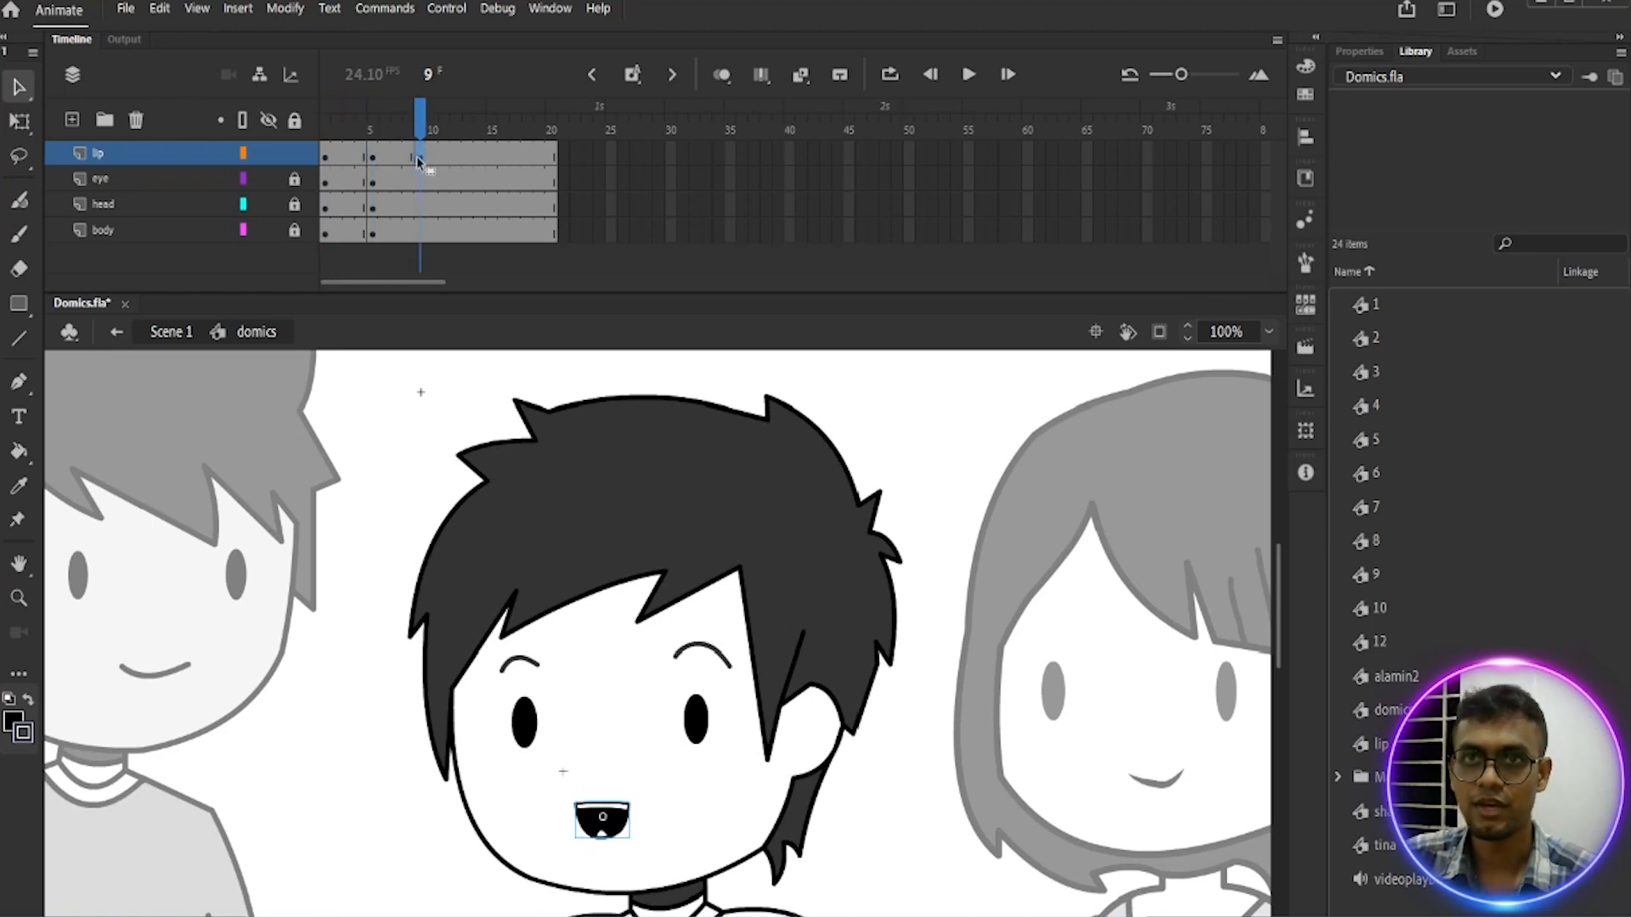
# Step: Open the lip -01 mouth symbol, examine its frames of mouth shapes, and return to the domics symbol
pyautogui.hotkey('ctrl', '=')
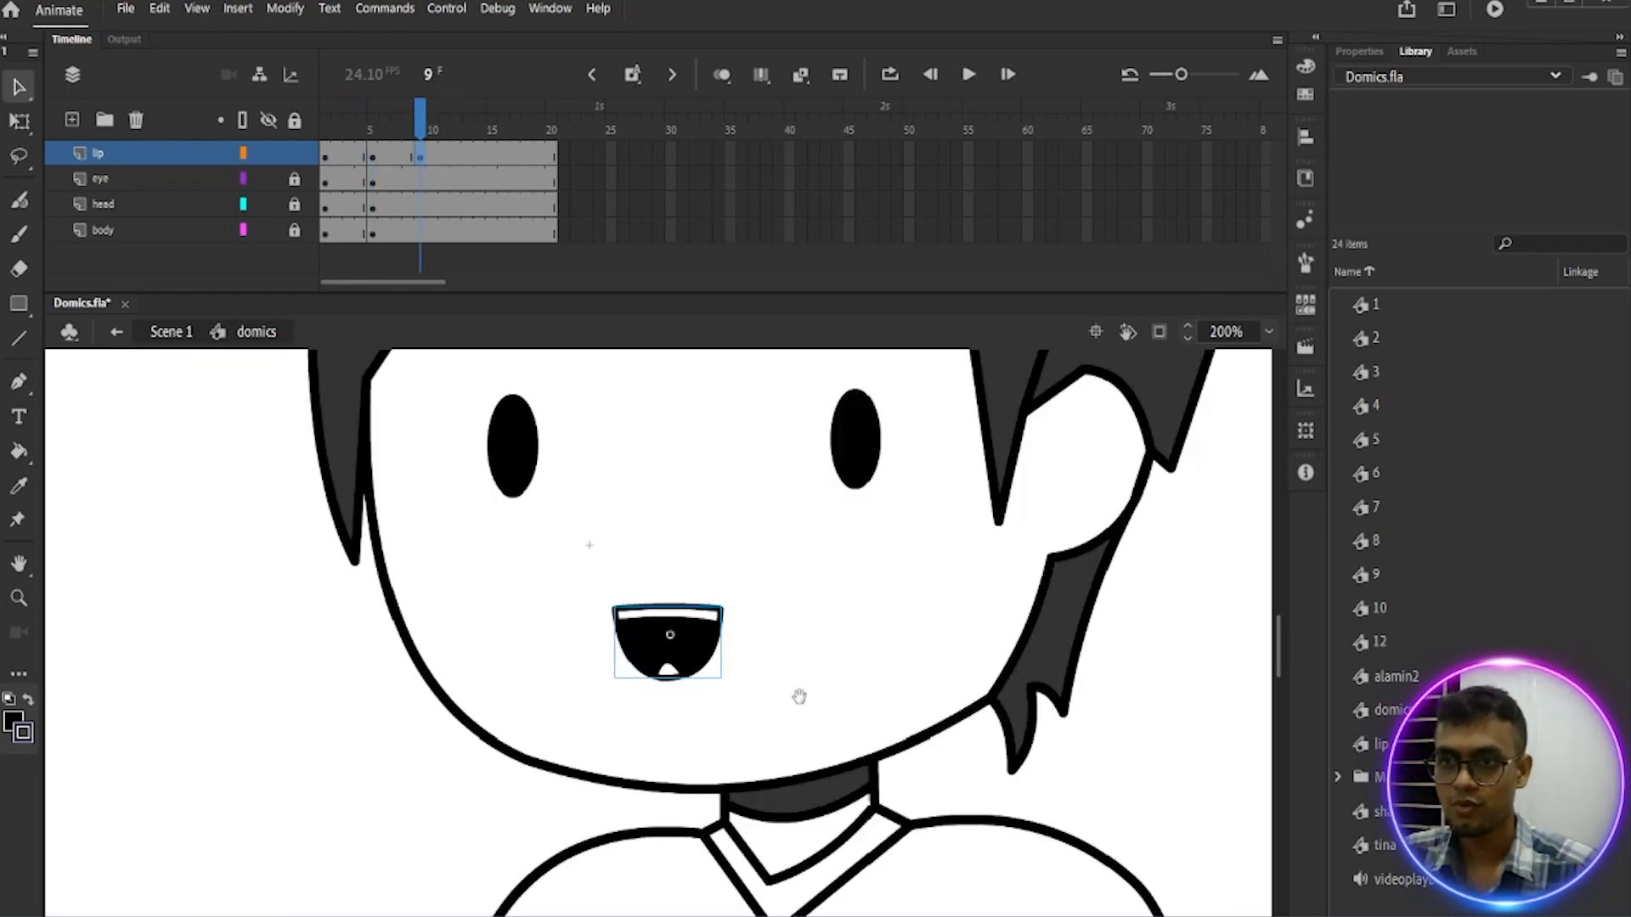
pyautogui.moveTo(798, 696); pyautogui.dragTo(771, 645)
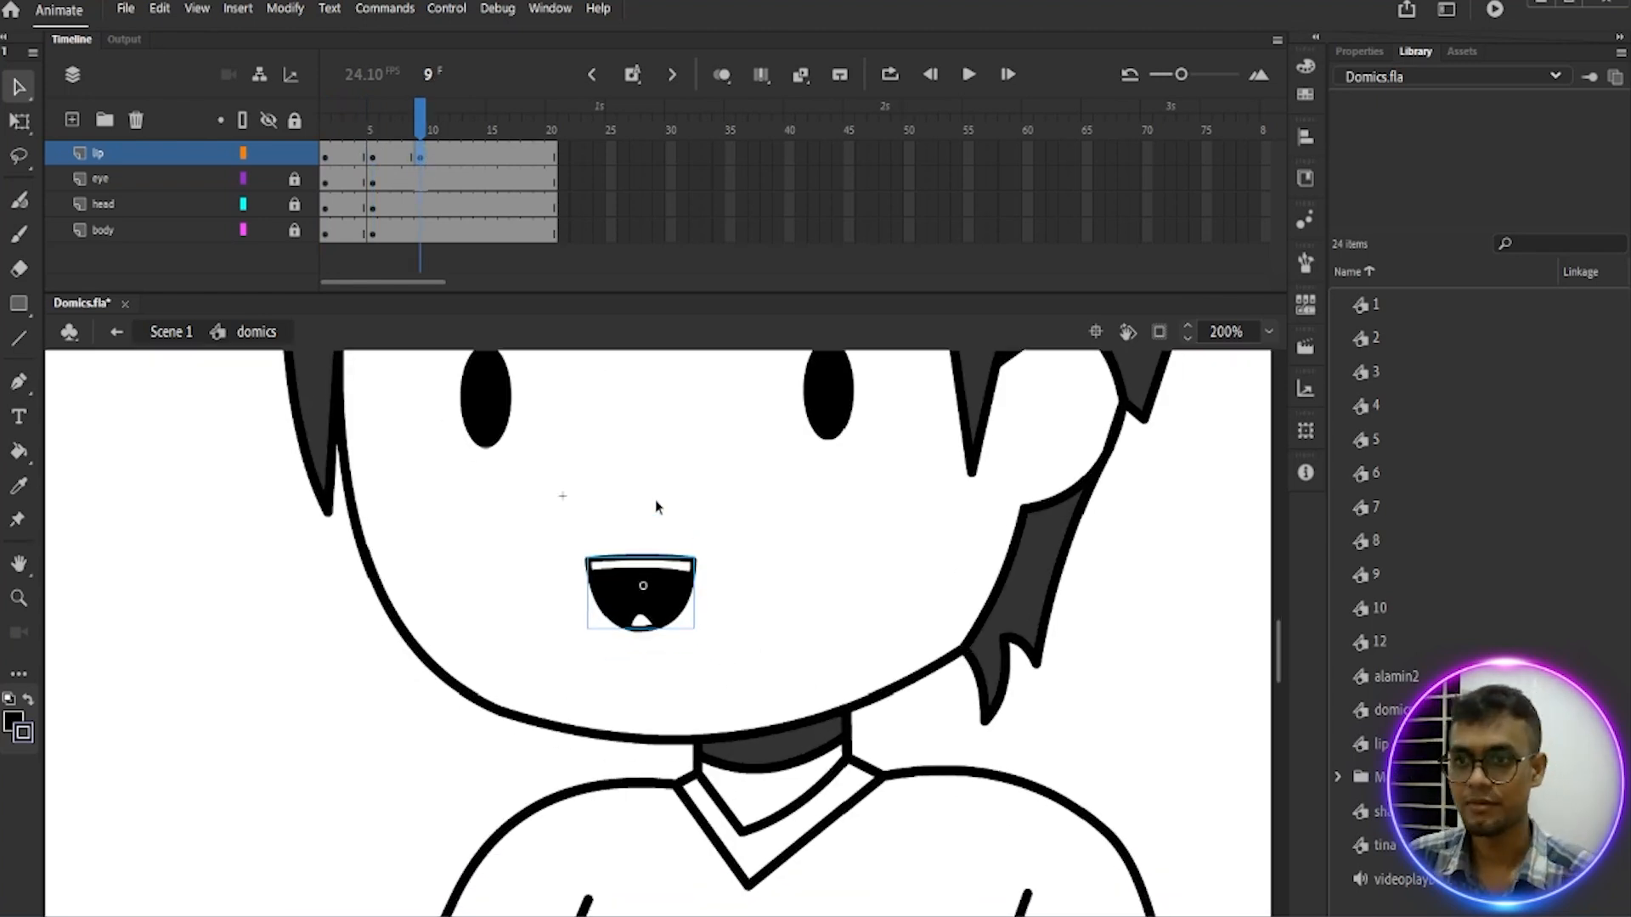
pyautogui.doubleClick(650, 580)
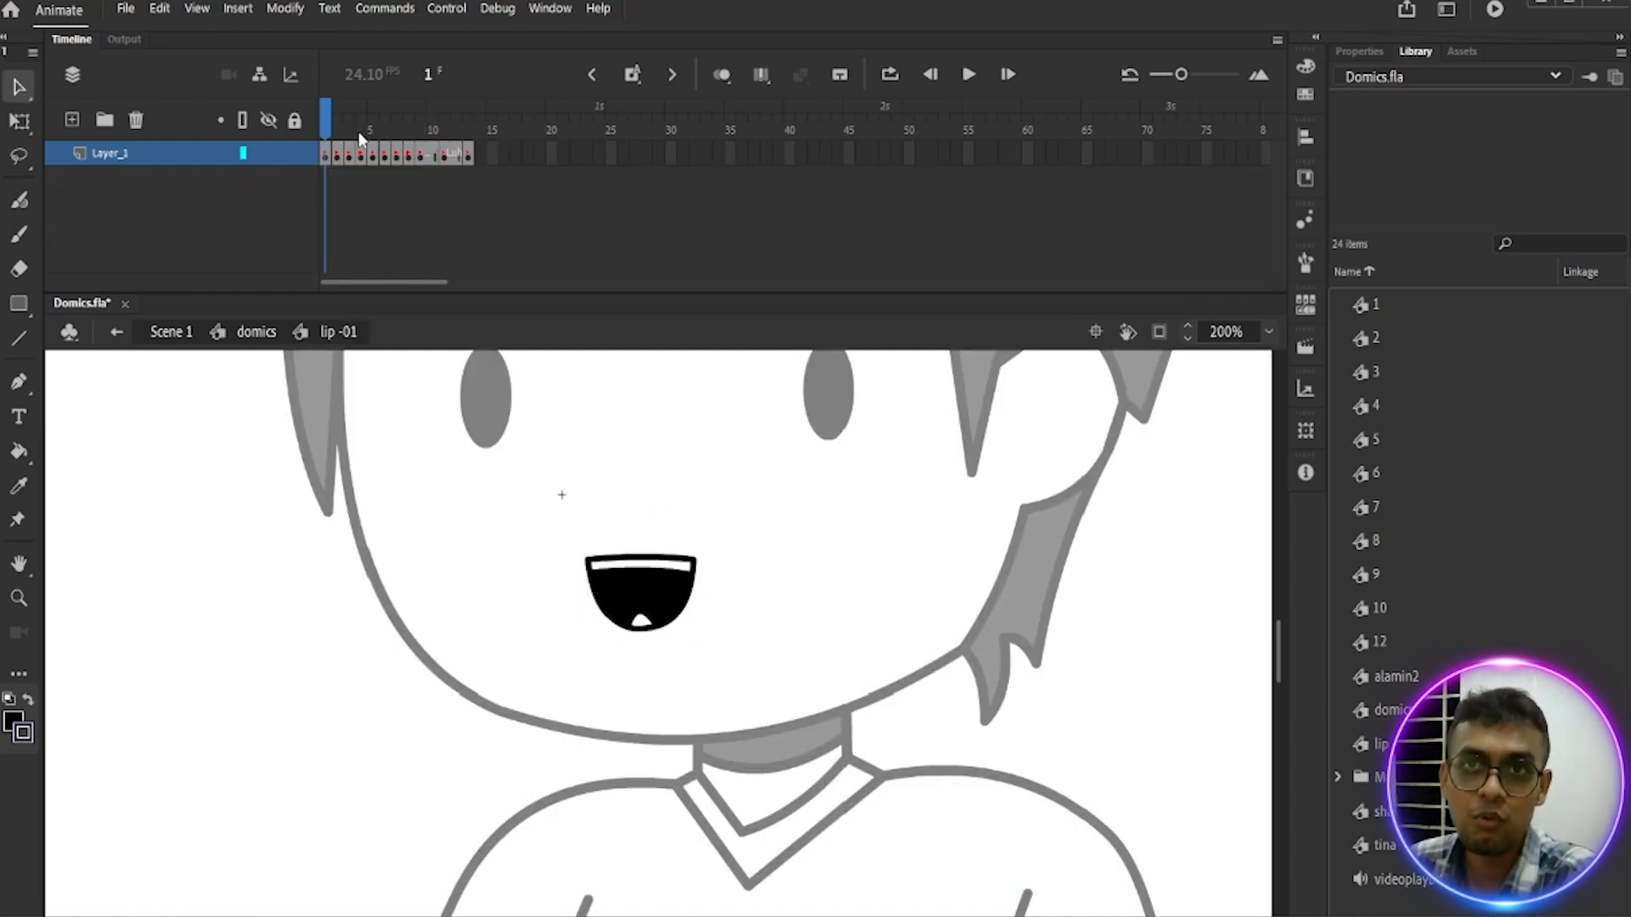
pyautogui.moveTo(327, 128)
pyautogui.mouseDown()
pyautogui.moveTo(466, 131)
pyautogui.moveTo(327, 132)
pyautogui.moveTo(418, 132)
pyautogui.moveTo(349, 131)
pyautogui.moveTo(450, 156)
pyautogui.moveTo(350, 155)
pyautogui.moveTo(502, 164)
pyautogui.moveTo(313, 144)
pyautogui.mouseUp()
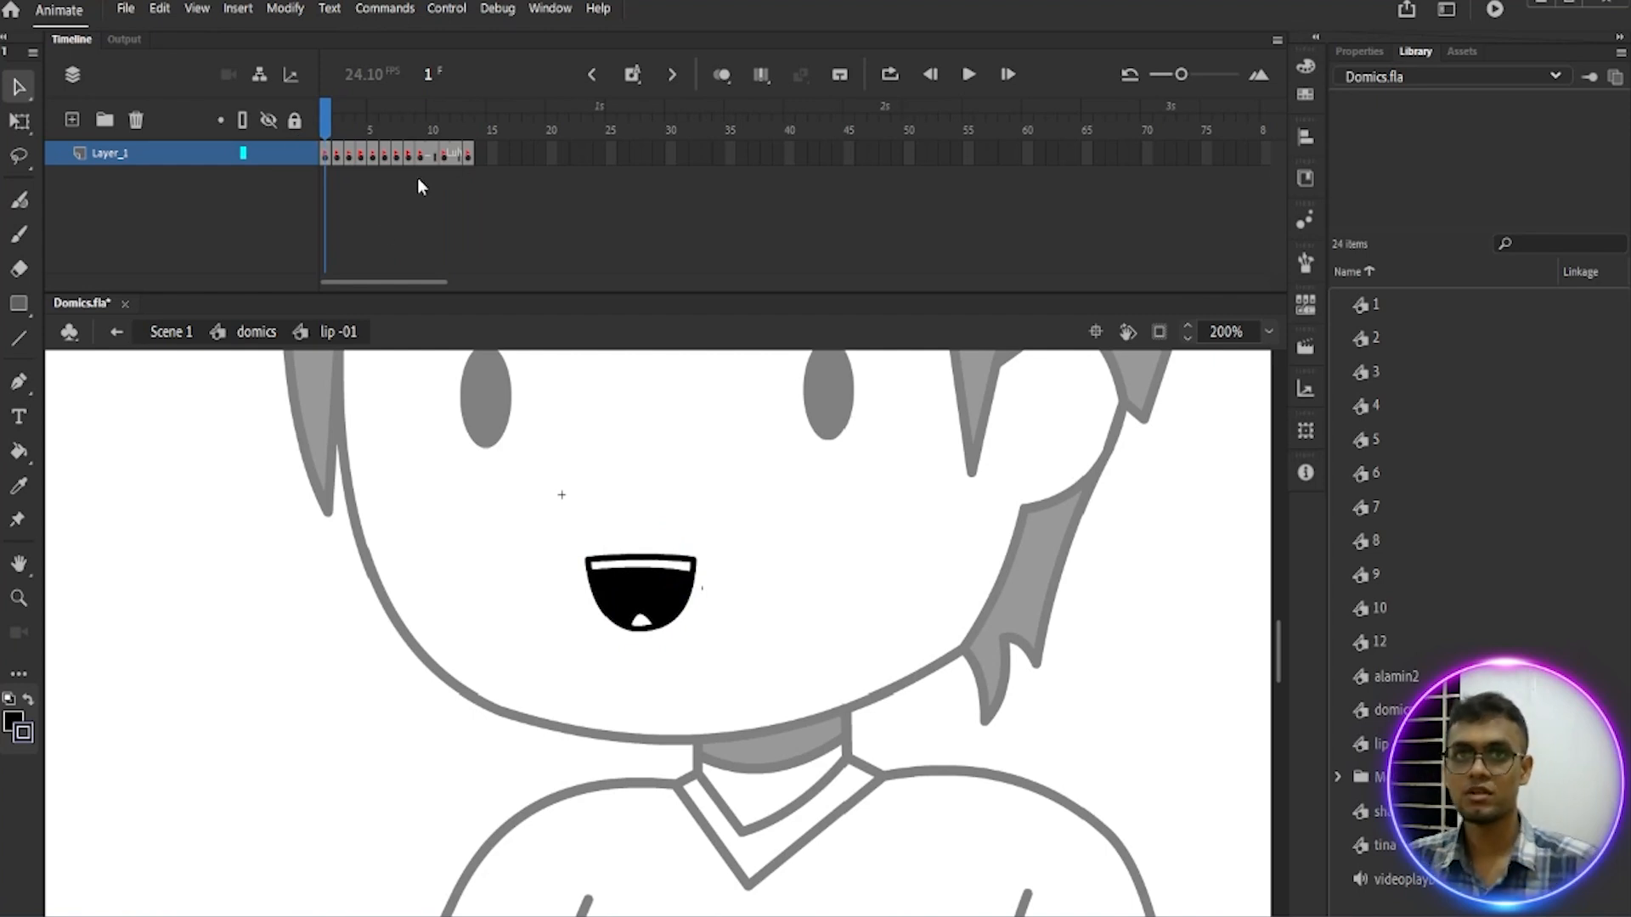
pyautogui.click(255, 333)
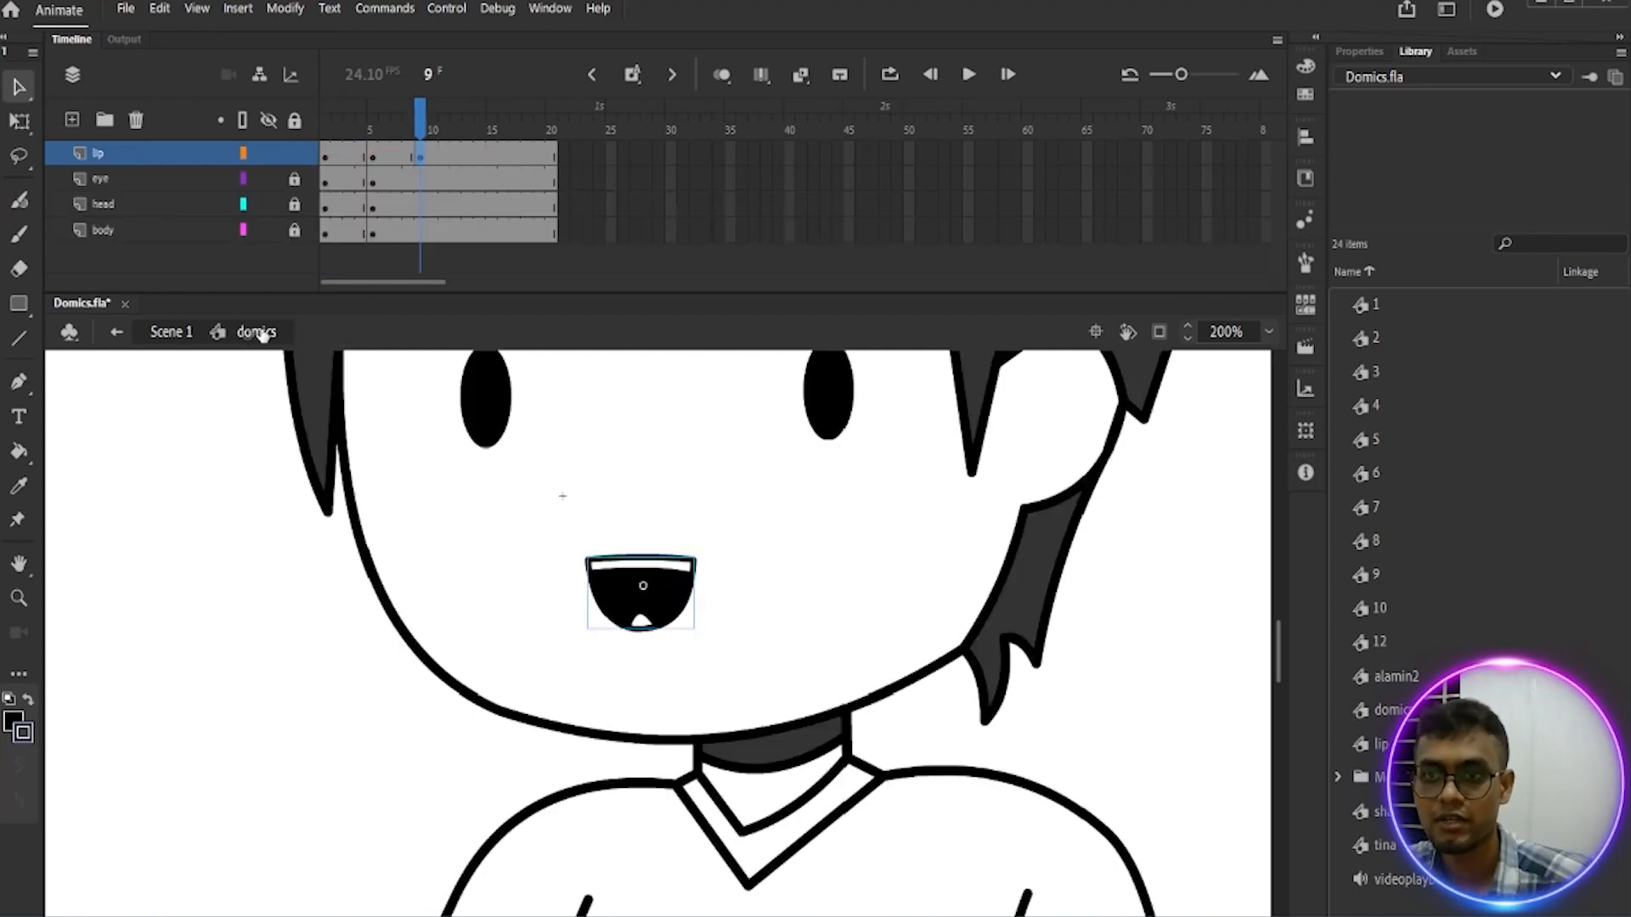
# Step: Clear the lip layer's keyframes at frames 5 and 1 so the lip -01 mouth starts at frame 1
pyautogui.click(374, 165)
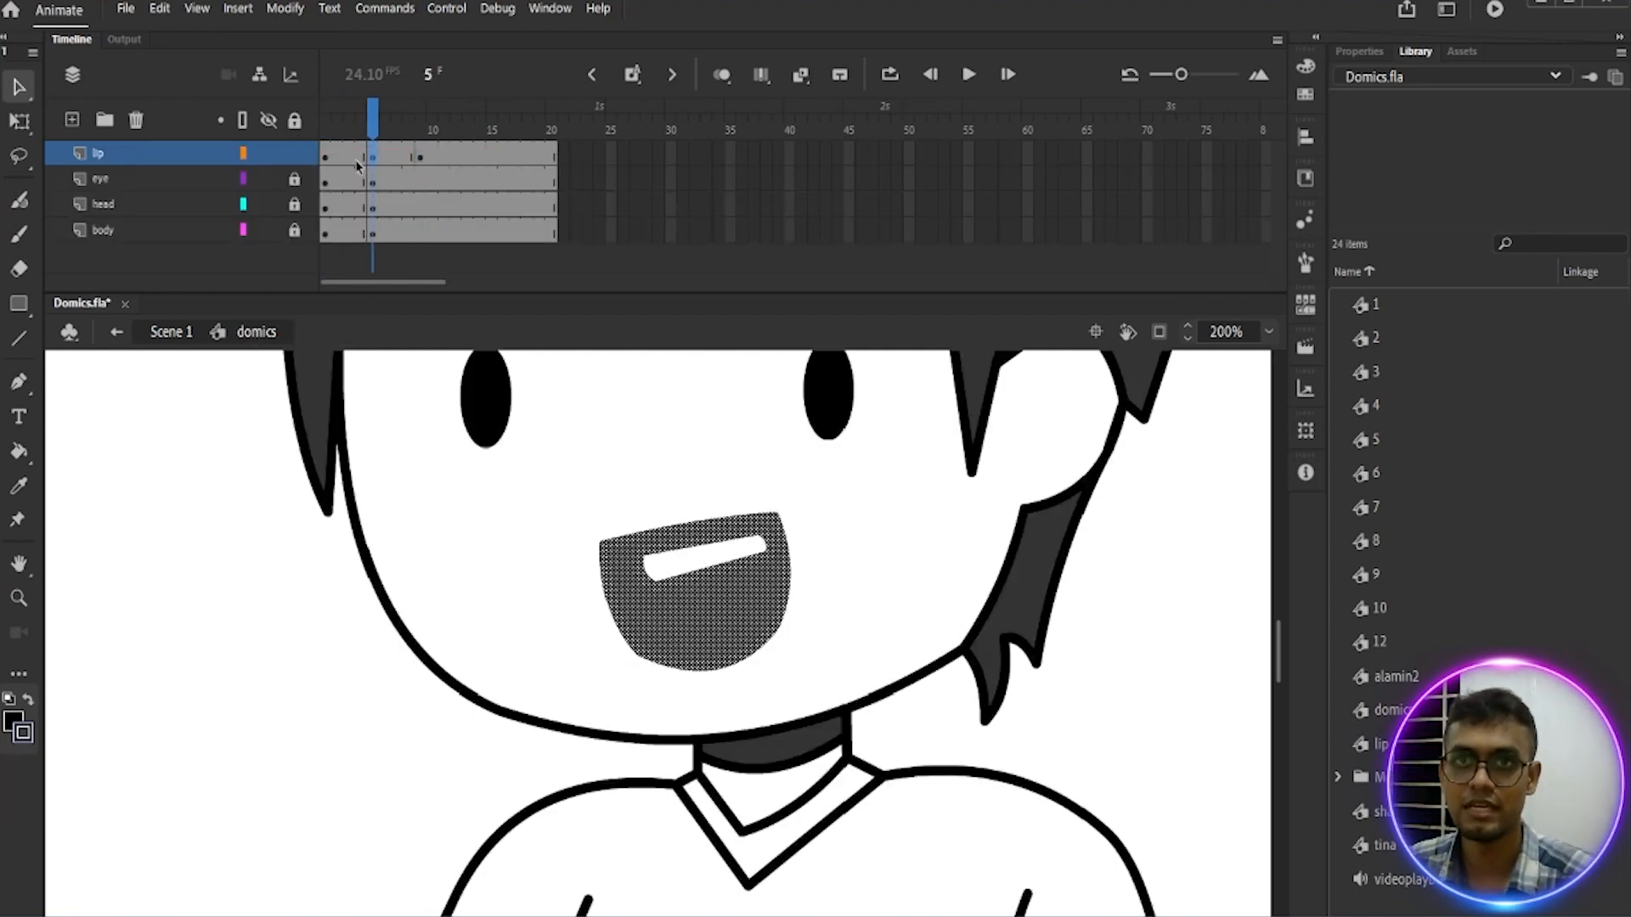
pyautogui.rightClick(375, 156)
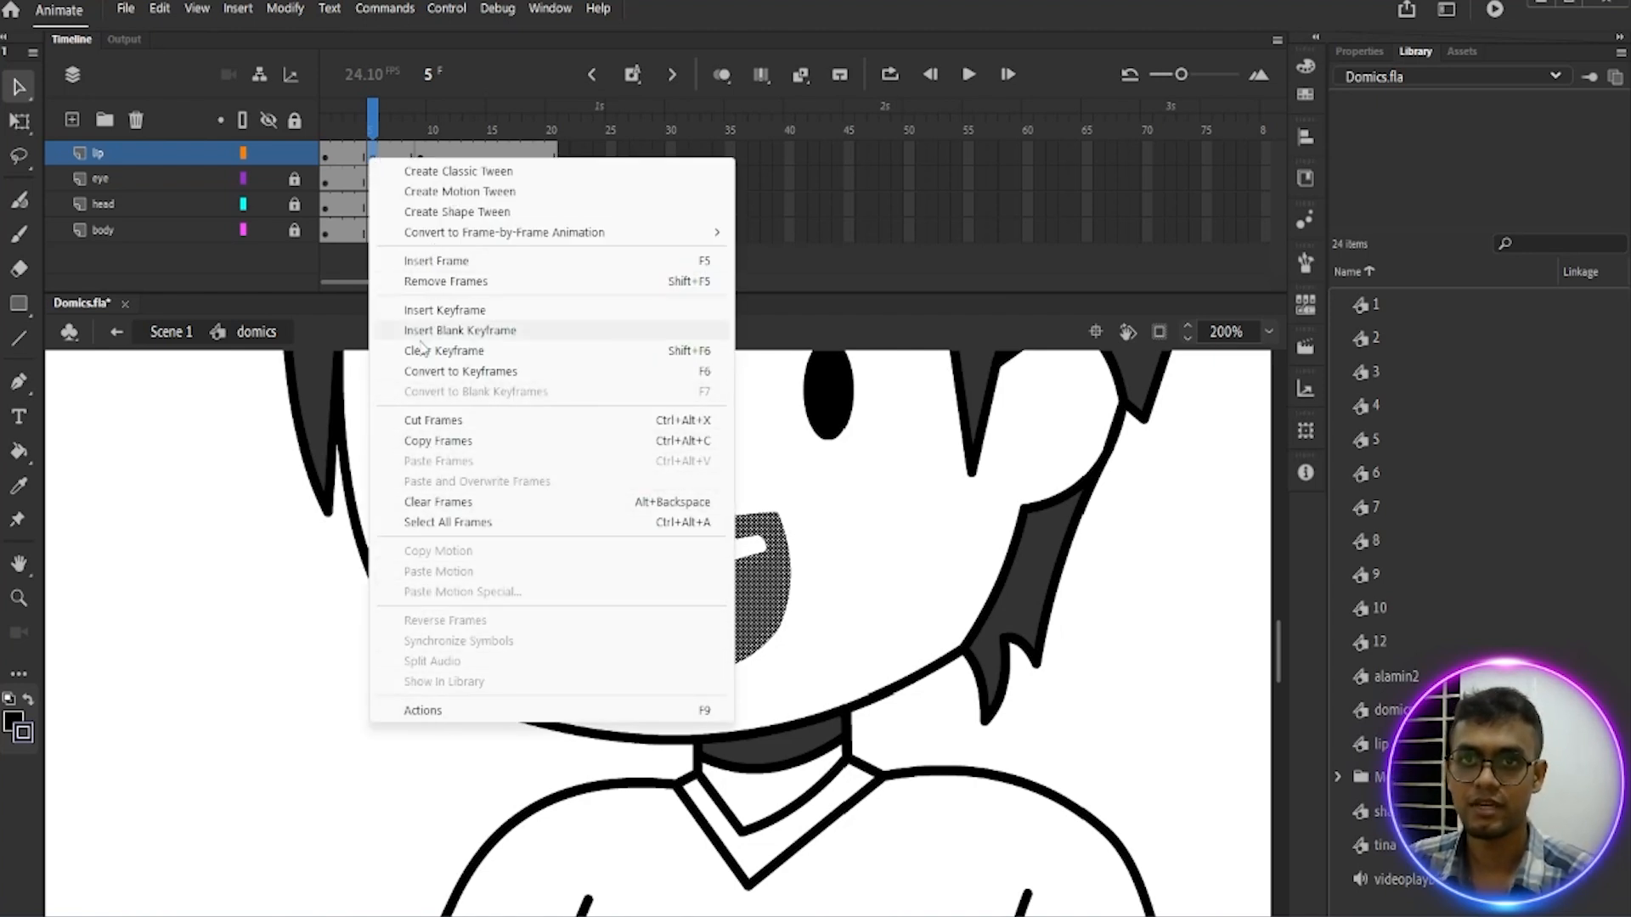
pyautogui.click(429, 351)
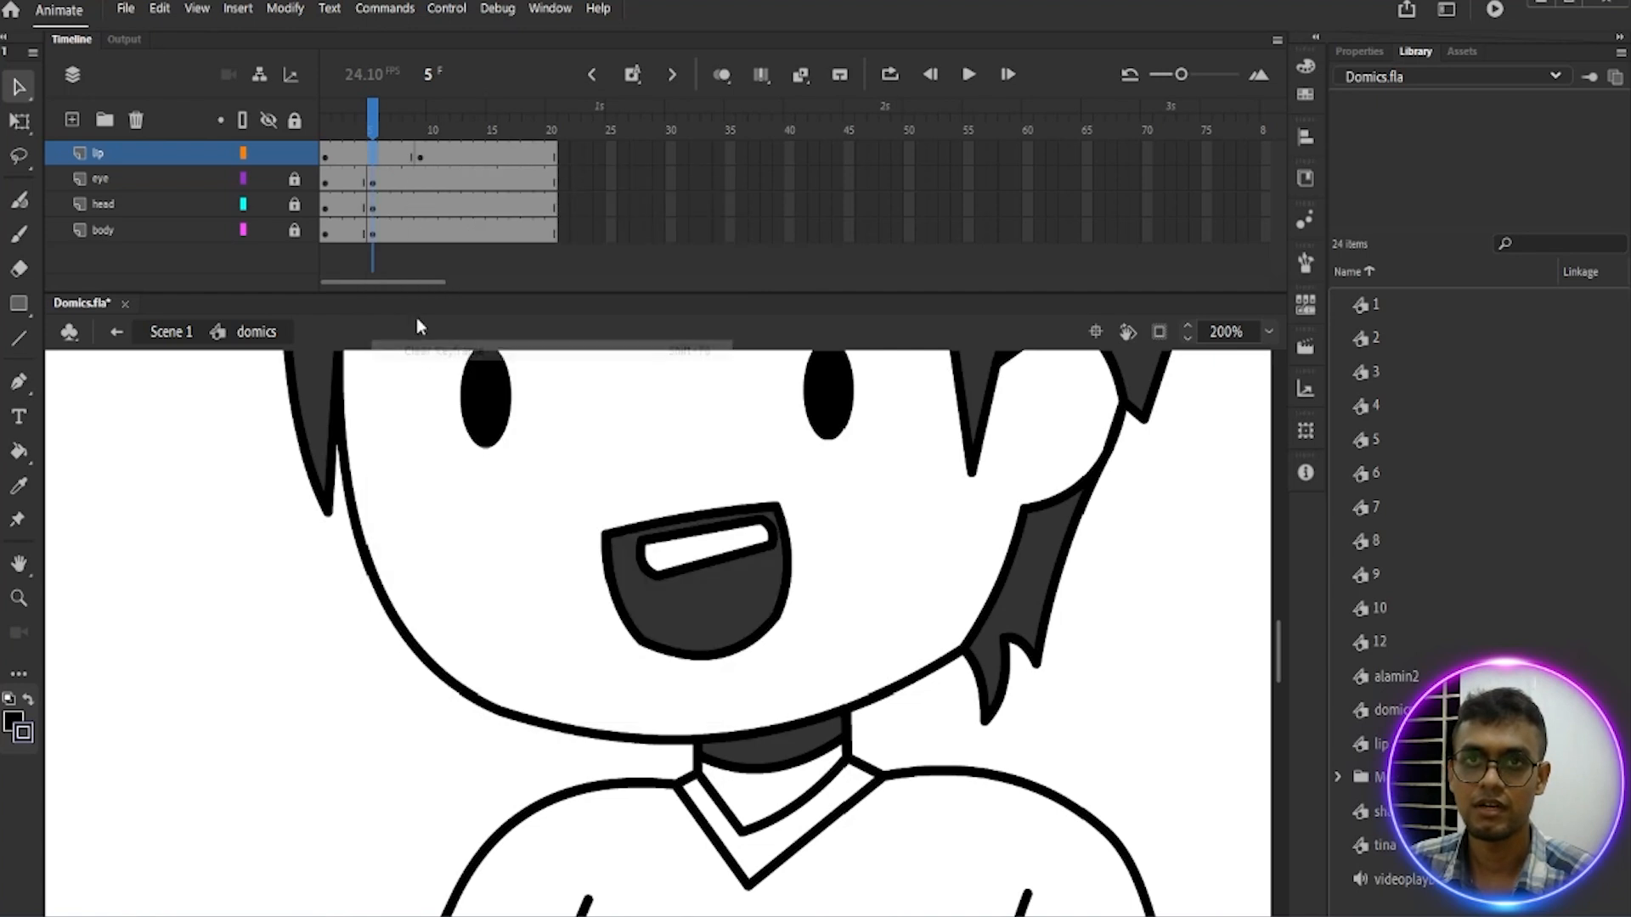
pyautogui.click(324, 160)
pyautogui.rightClick(324, 156)
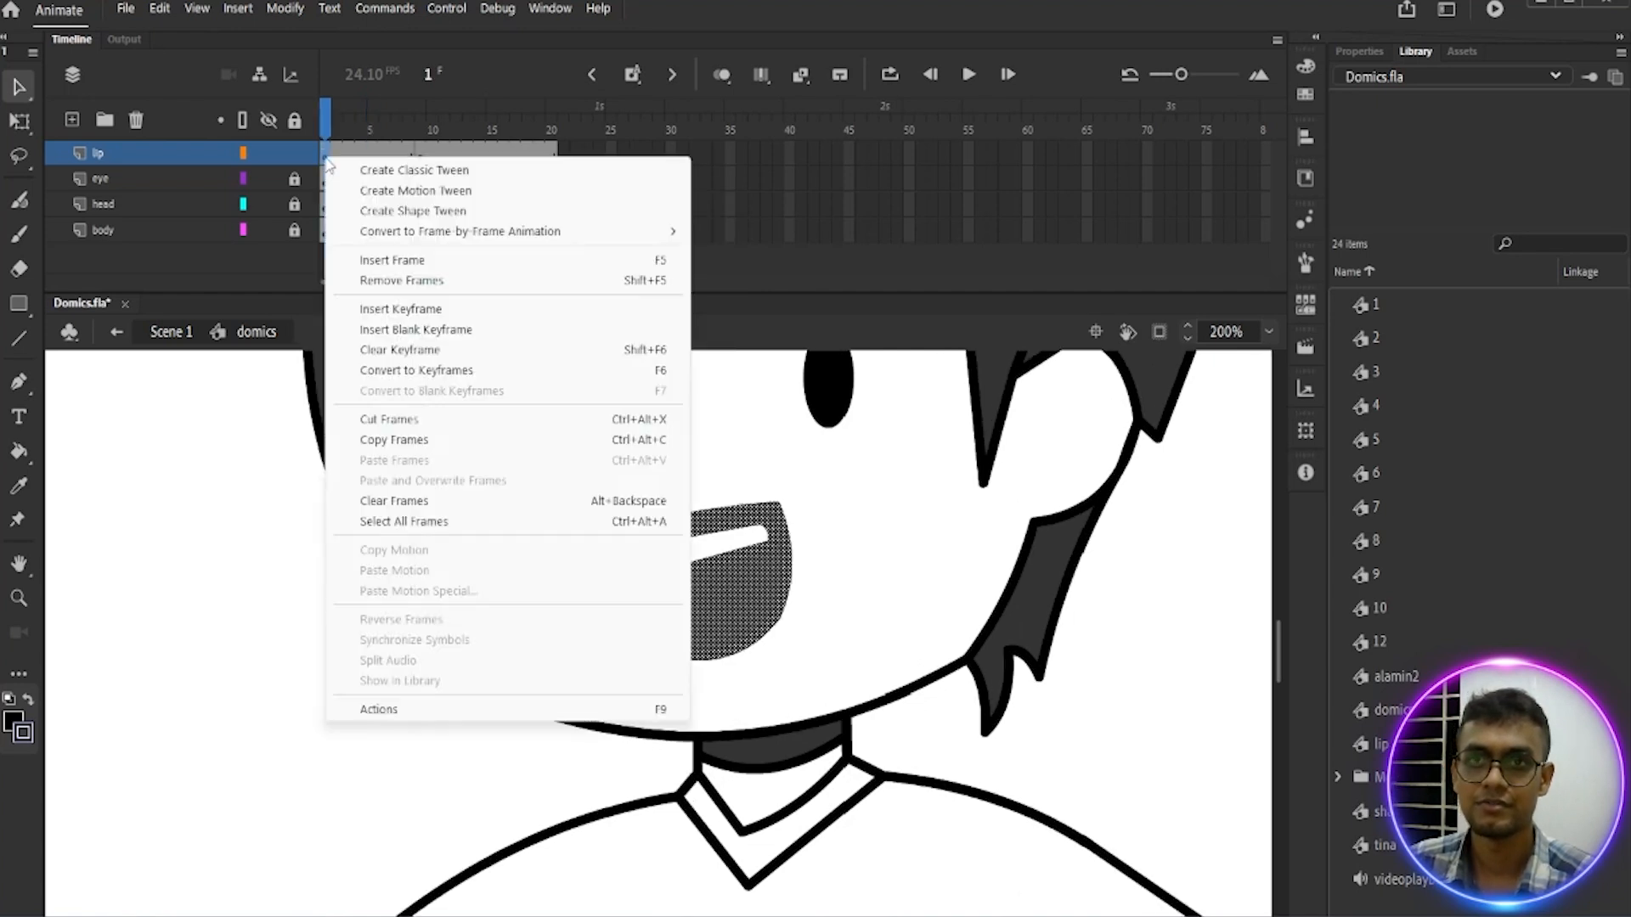
pyautogui.click(400, 350)
pyautogui.press('Return')
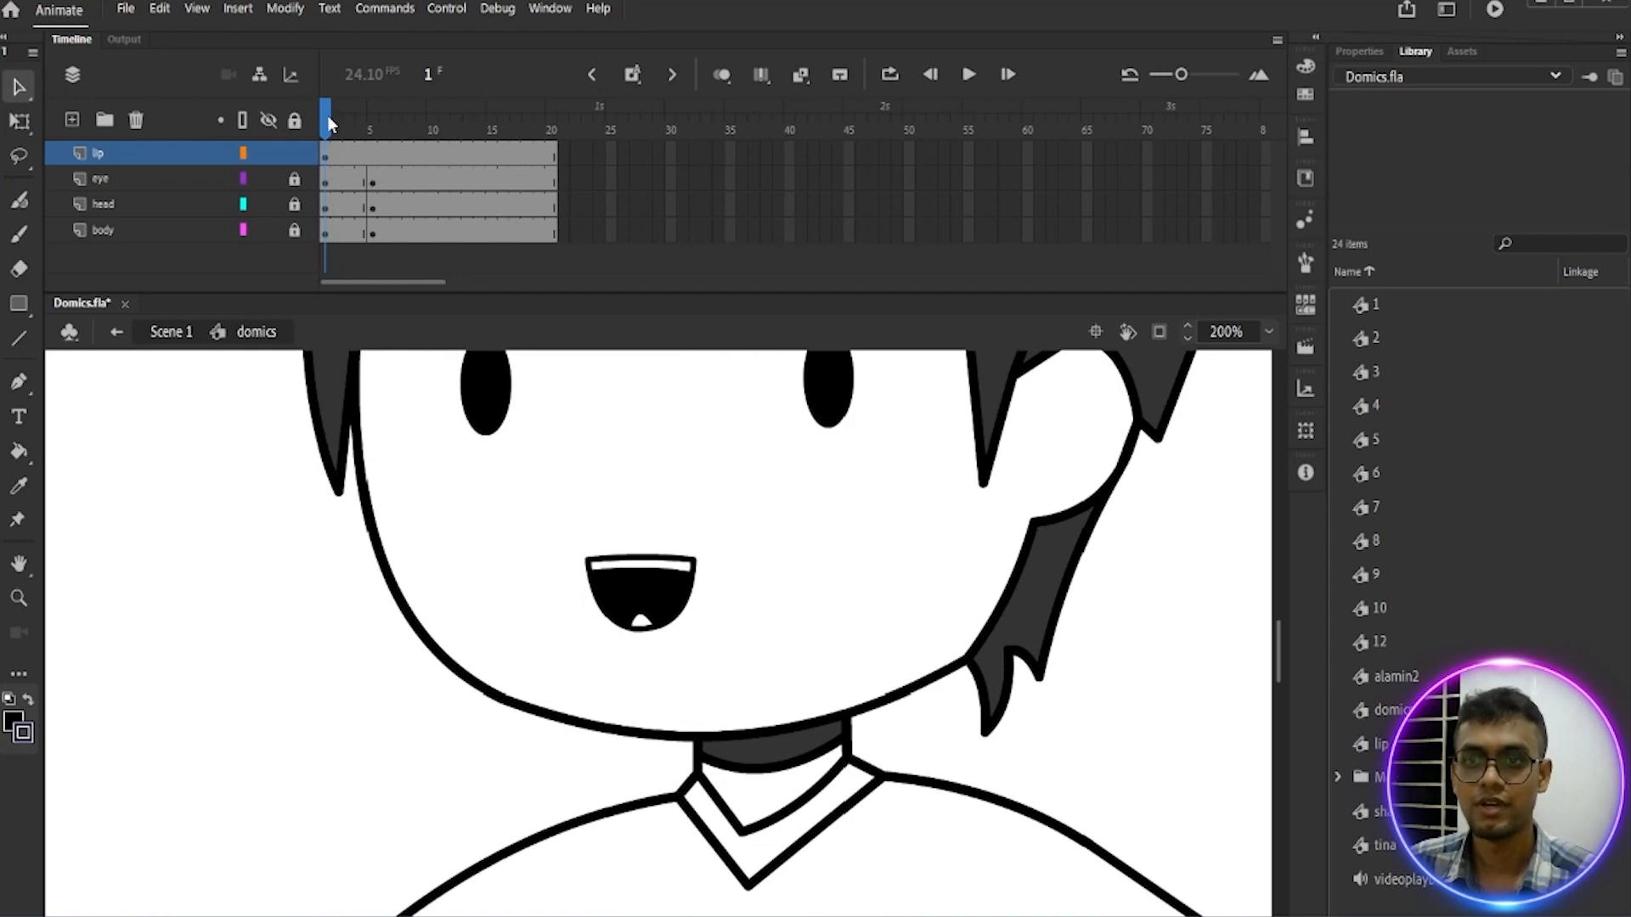
pyautogui.click(327, 157)
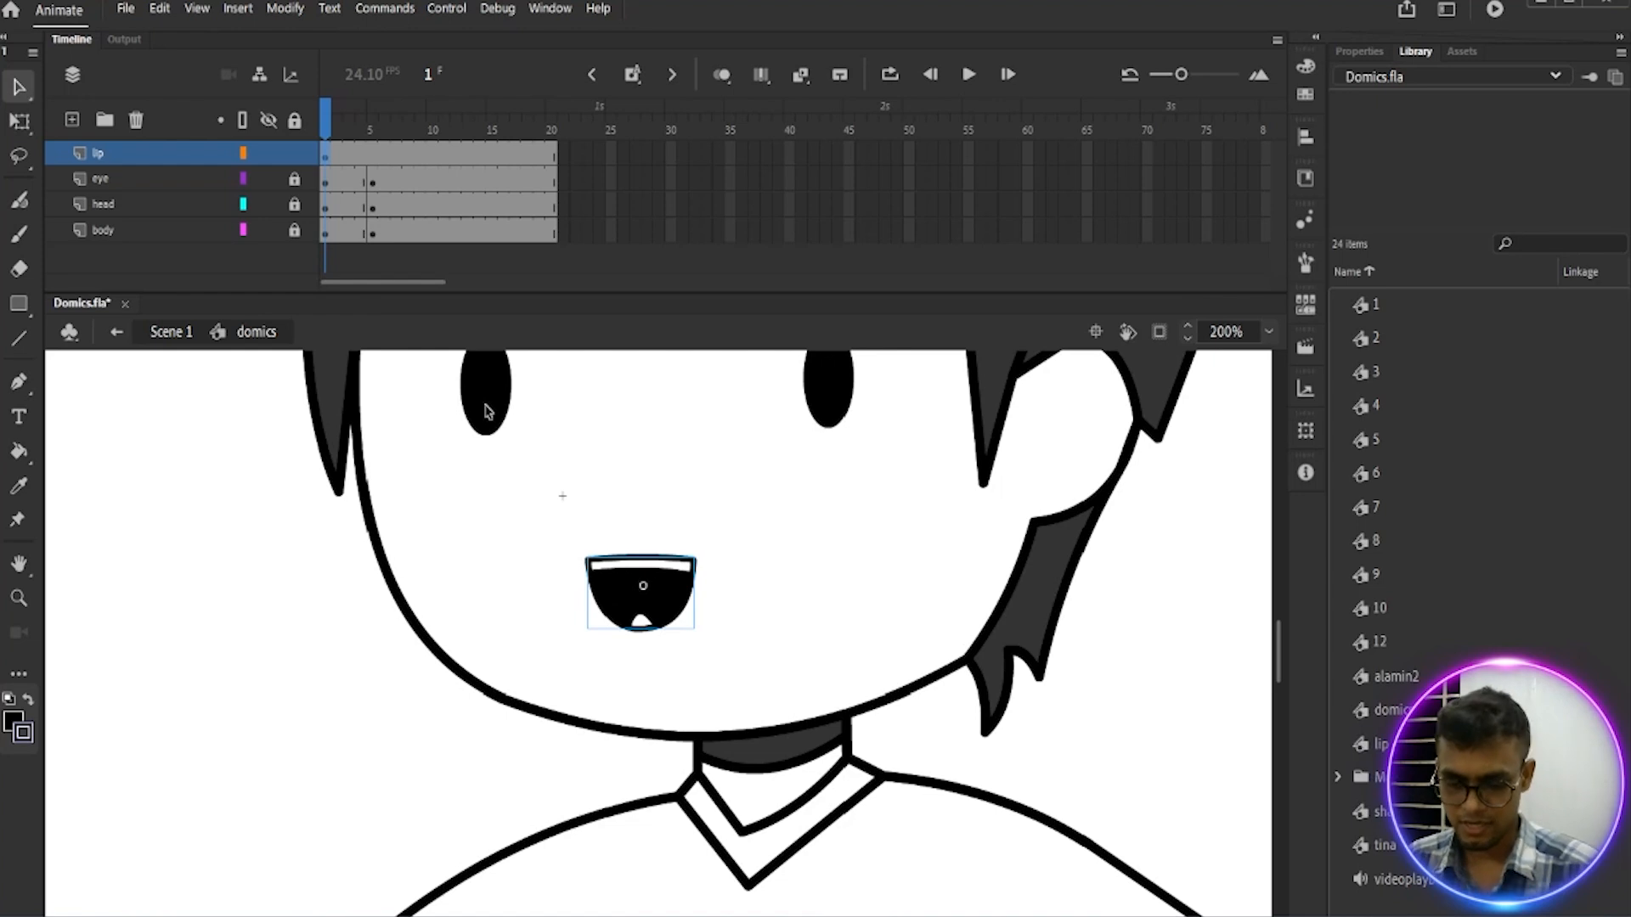
# Step: Add a new layer above the lip layer in the domics symbol and place the library's audio file on it
pyautogui.hotkey('ctrl', '-')
pyautogui.hotkey('ctrl', '-')
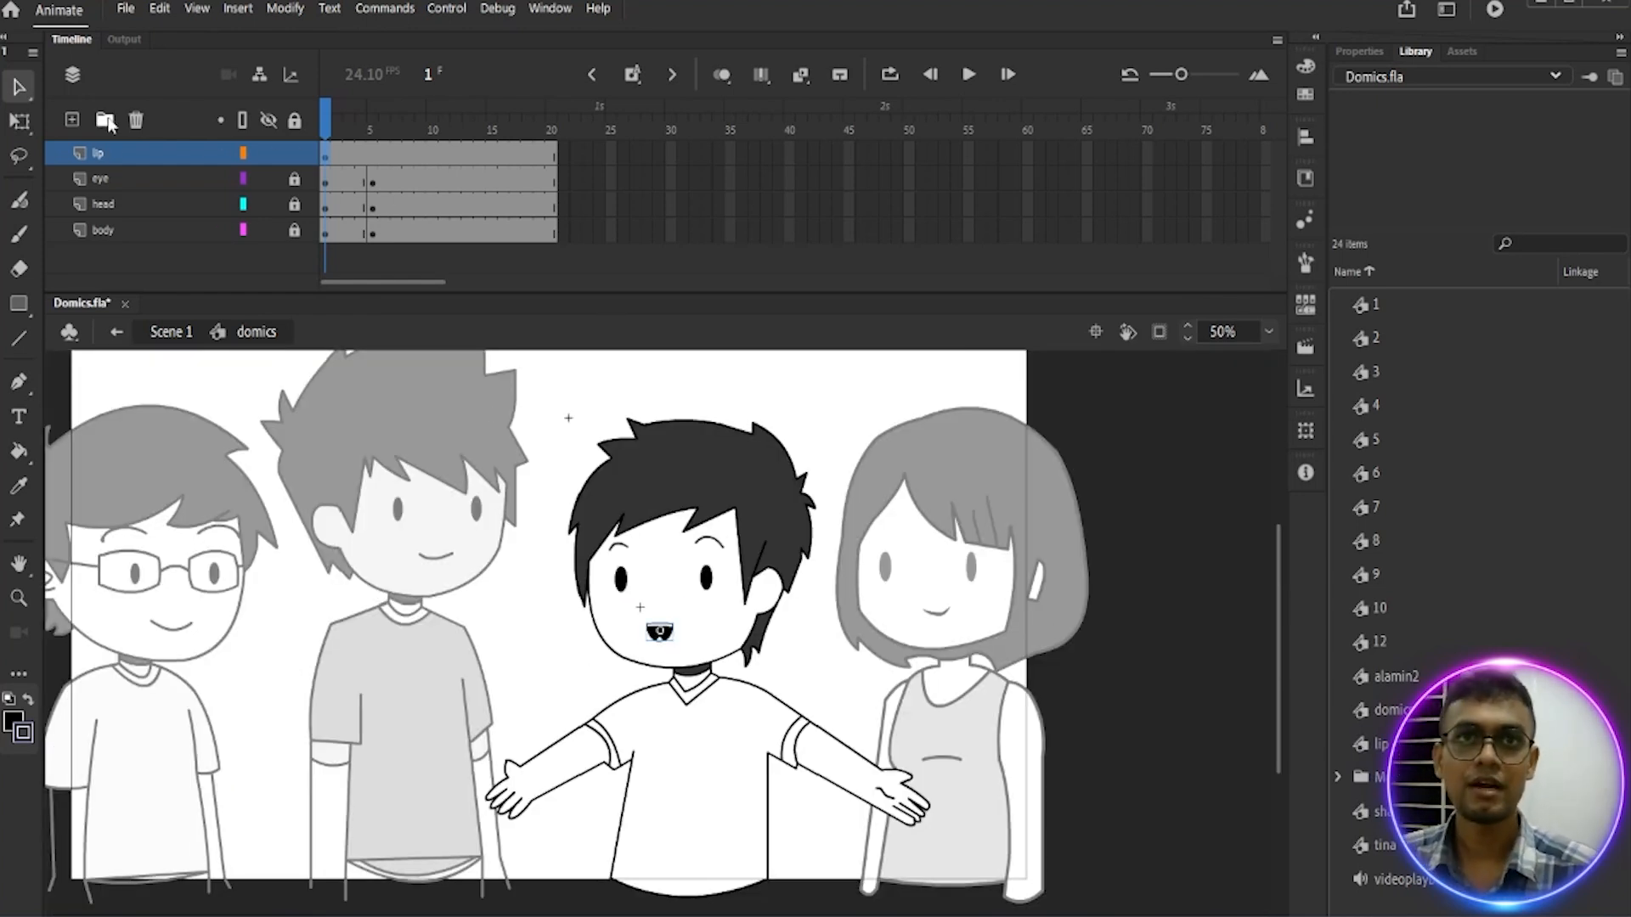
pyautogui.moveTo(333, 119); pyautogui.dragTo(303, 136)
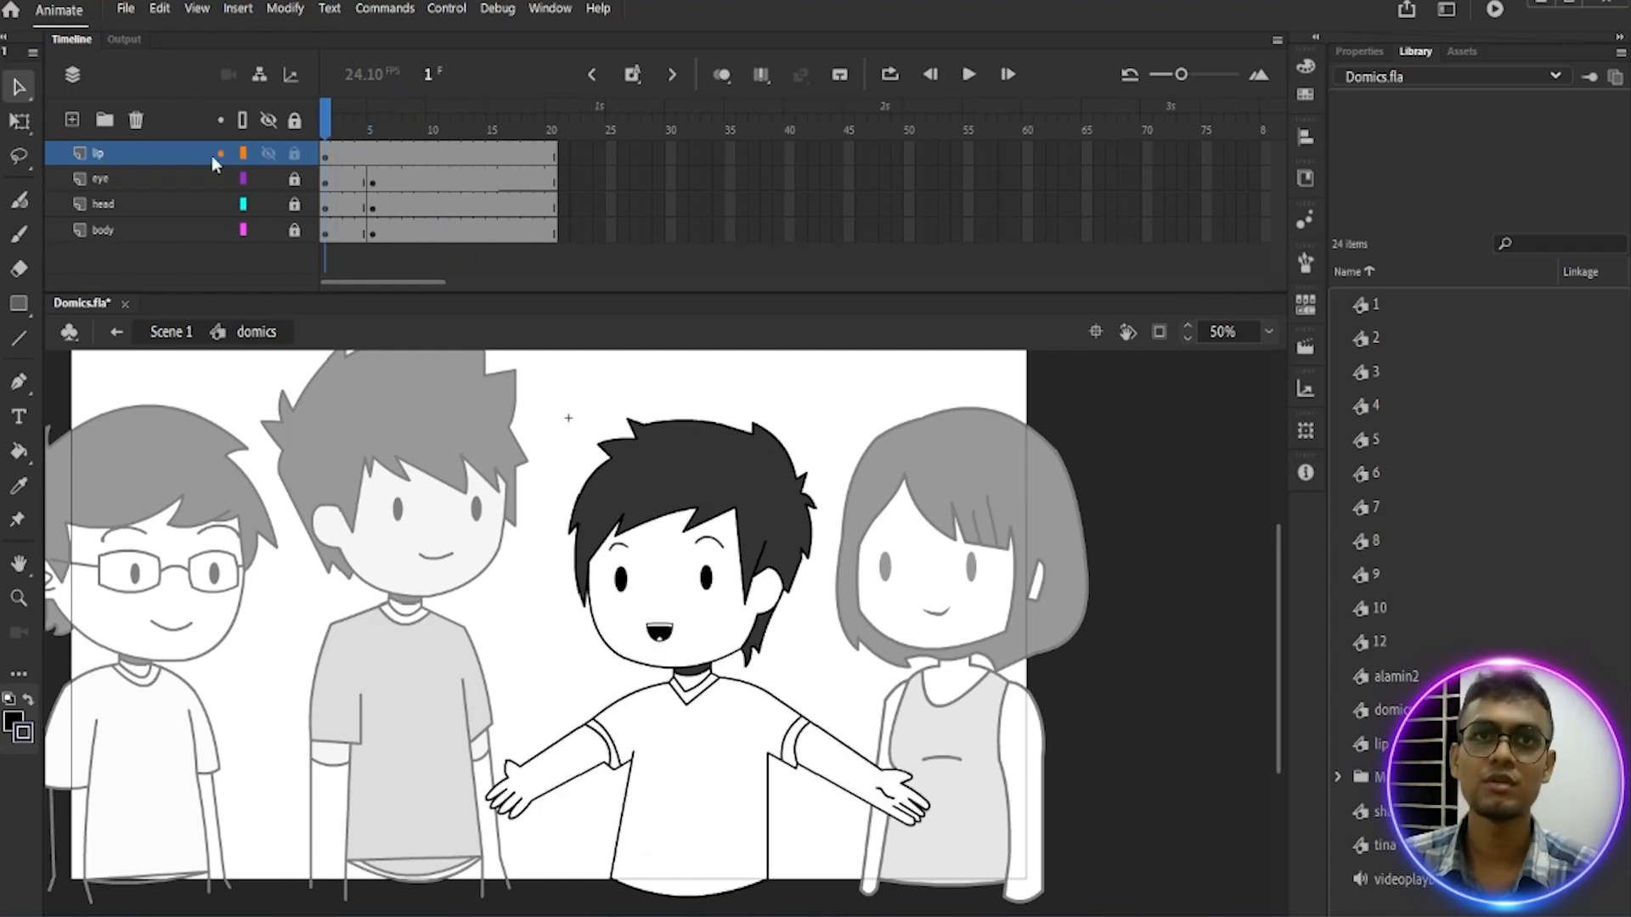
pyautogui.click(73, 120)
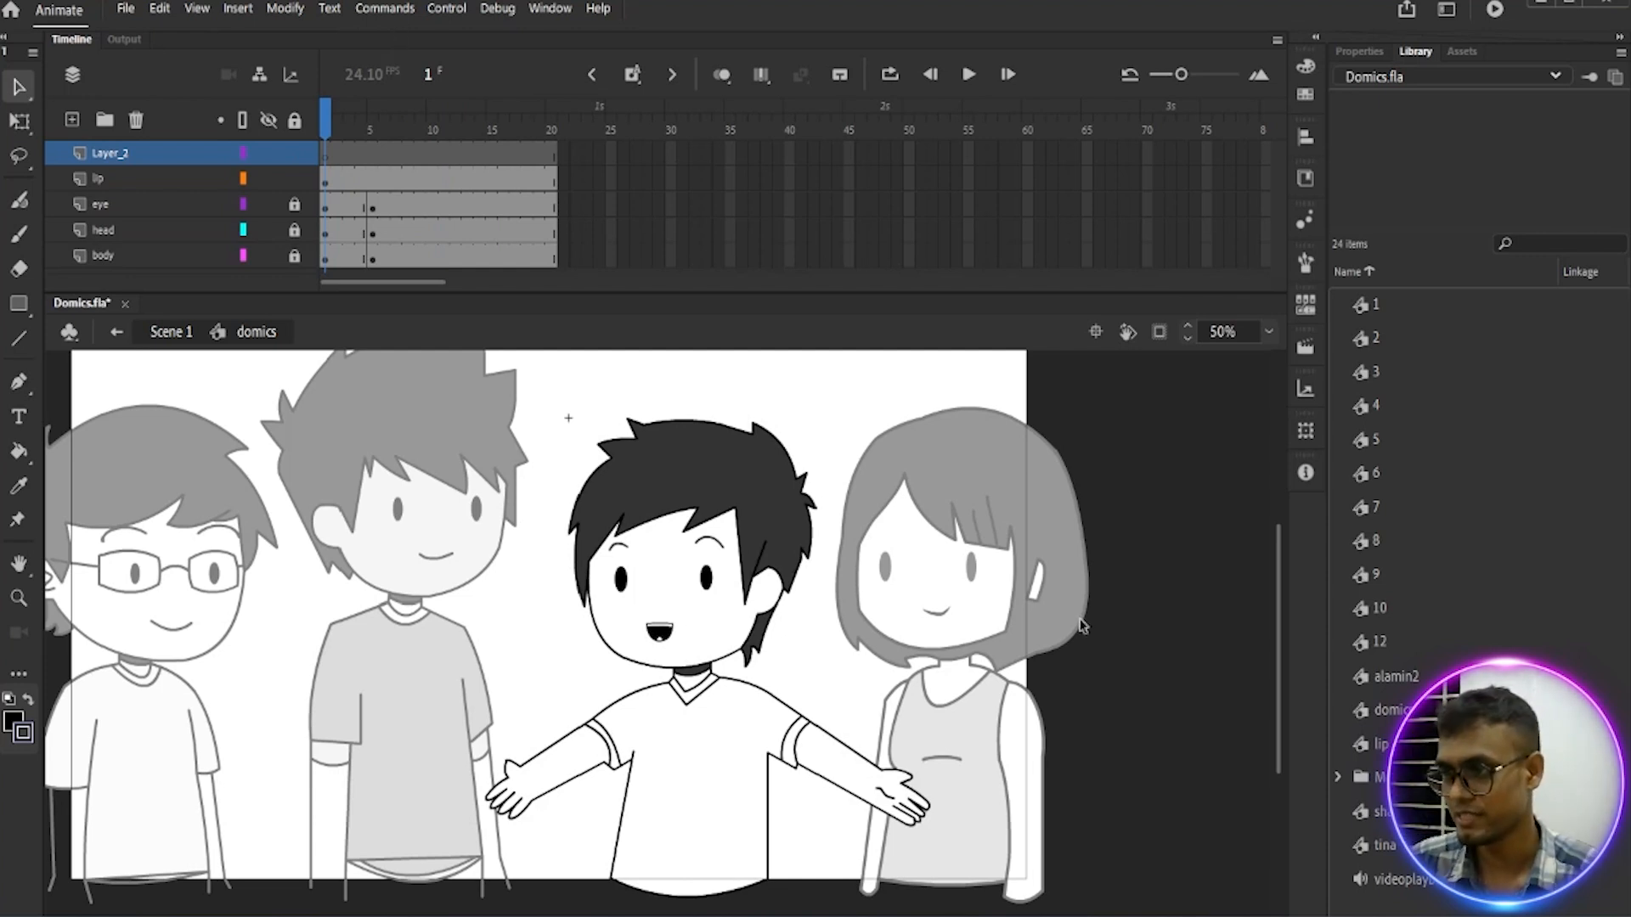
pyautogui.click(1444, 881)
pyautogui.moveTo(1441, 891); pyautogui.dragTo(451, 483)
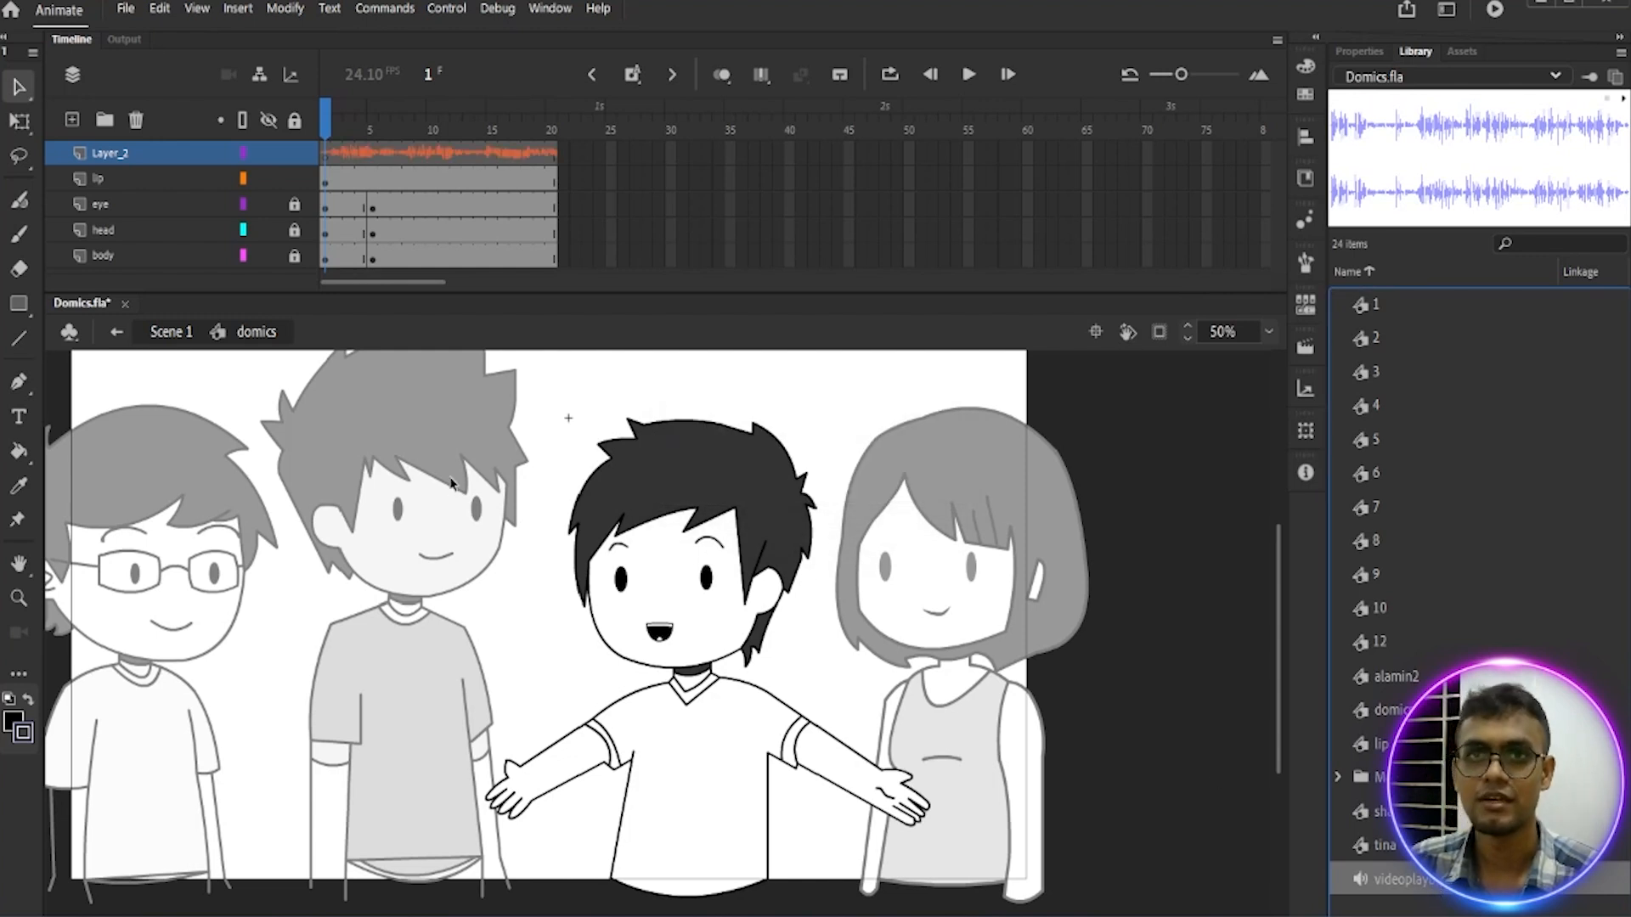
# Step: Play and scrub through the timeline to check the audio against the character's mouth
pyautogui.press('Return')
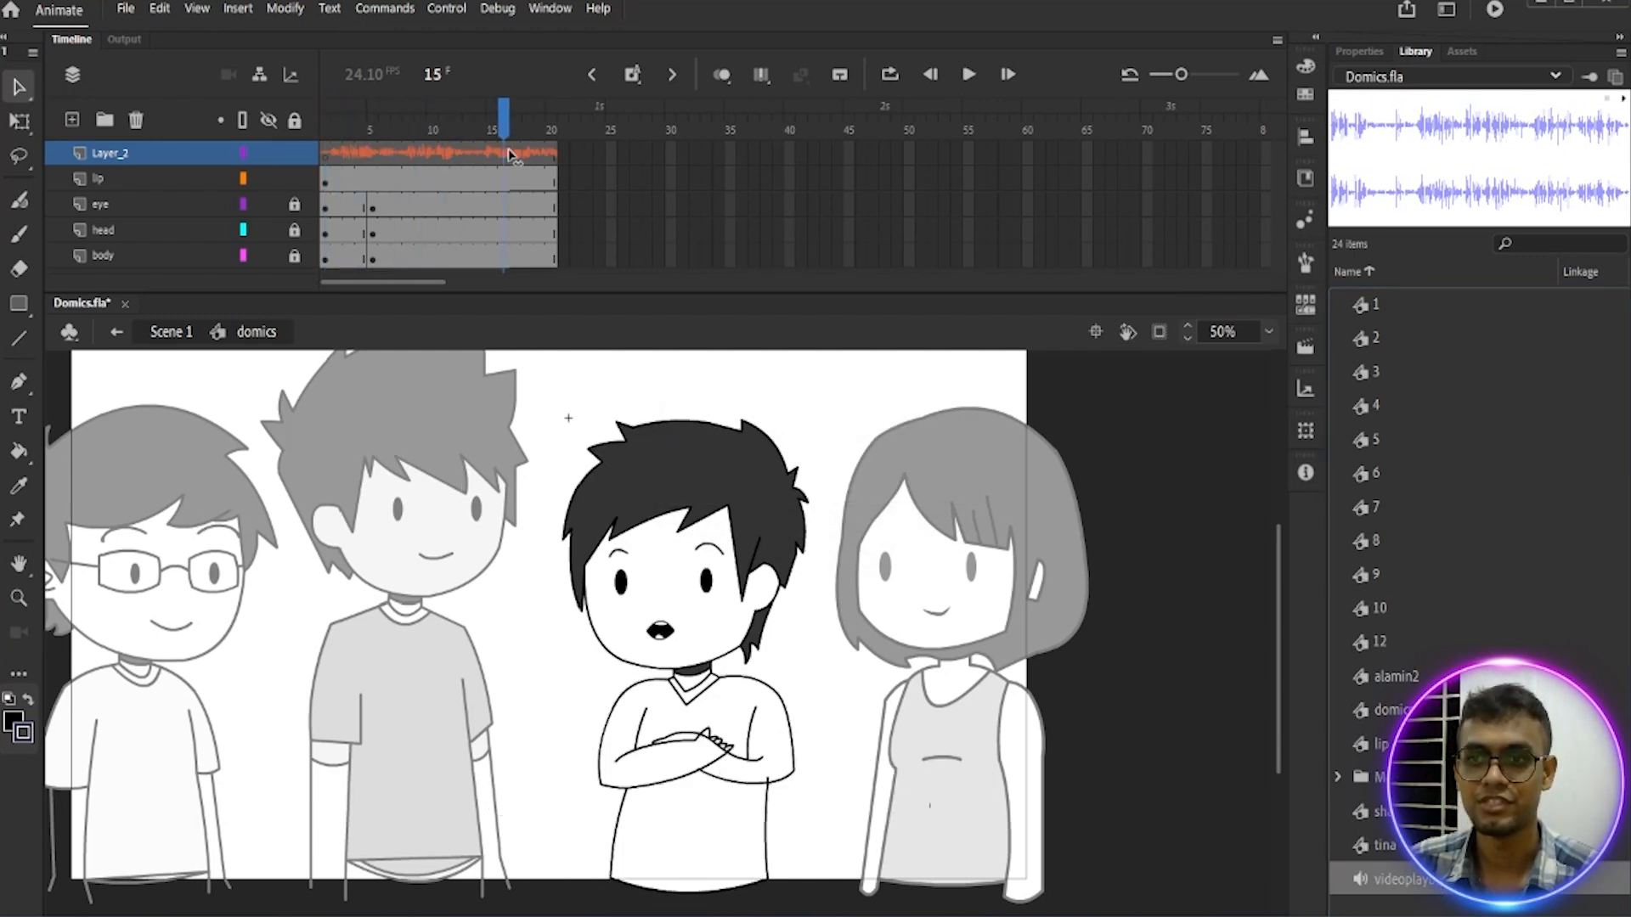
pyautogui.click(376, 164)
pyautogui.moveTo(376, 164); pyautogui.dragTo(537, 198)
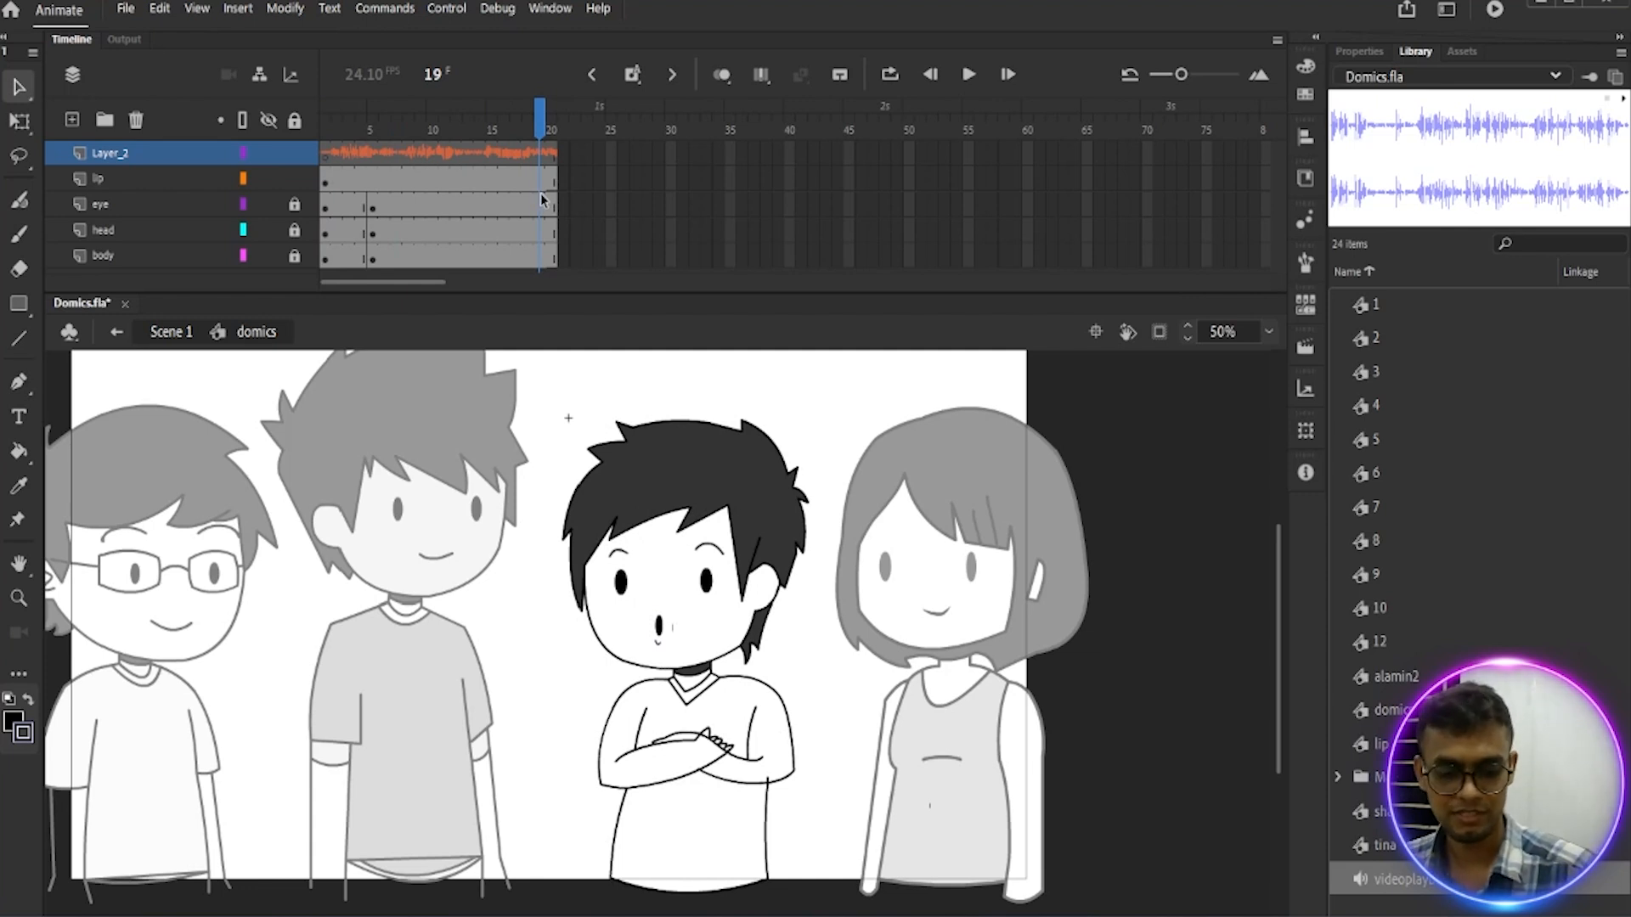
# Step: Extend all layers of the domics symbol to about frame 43 to fit more of the audio
pyautogui.press('F5')
pyautogui.press('F5')
pyautogui.press('F5')
pyautogui.press('F5')
pyautogui.press('F5')
pyautogui.press('F5')
pyautogui.press('F5')
pyautogui.press('F5')
pyautogui.press('F5')
pyautogui.press('F5')
pyautogui.press('F5')
pyautogui.press('F5')
pyautogui.press('F5')
pyautogui.press('F5')
pyautogui.press('F5')
pyautogui.press('F5')
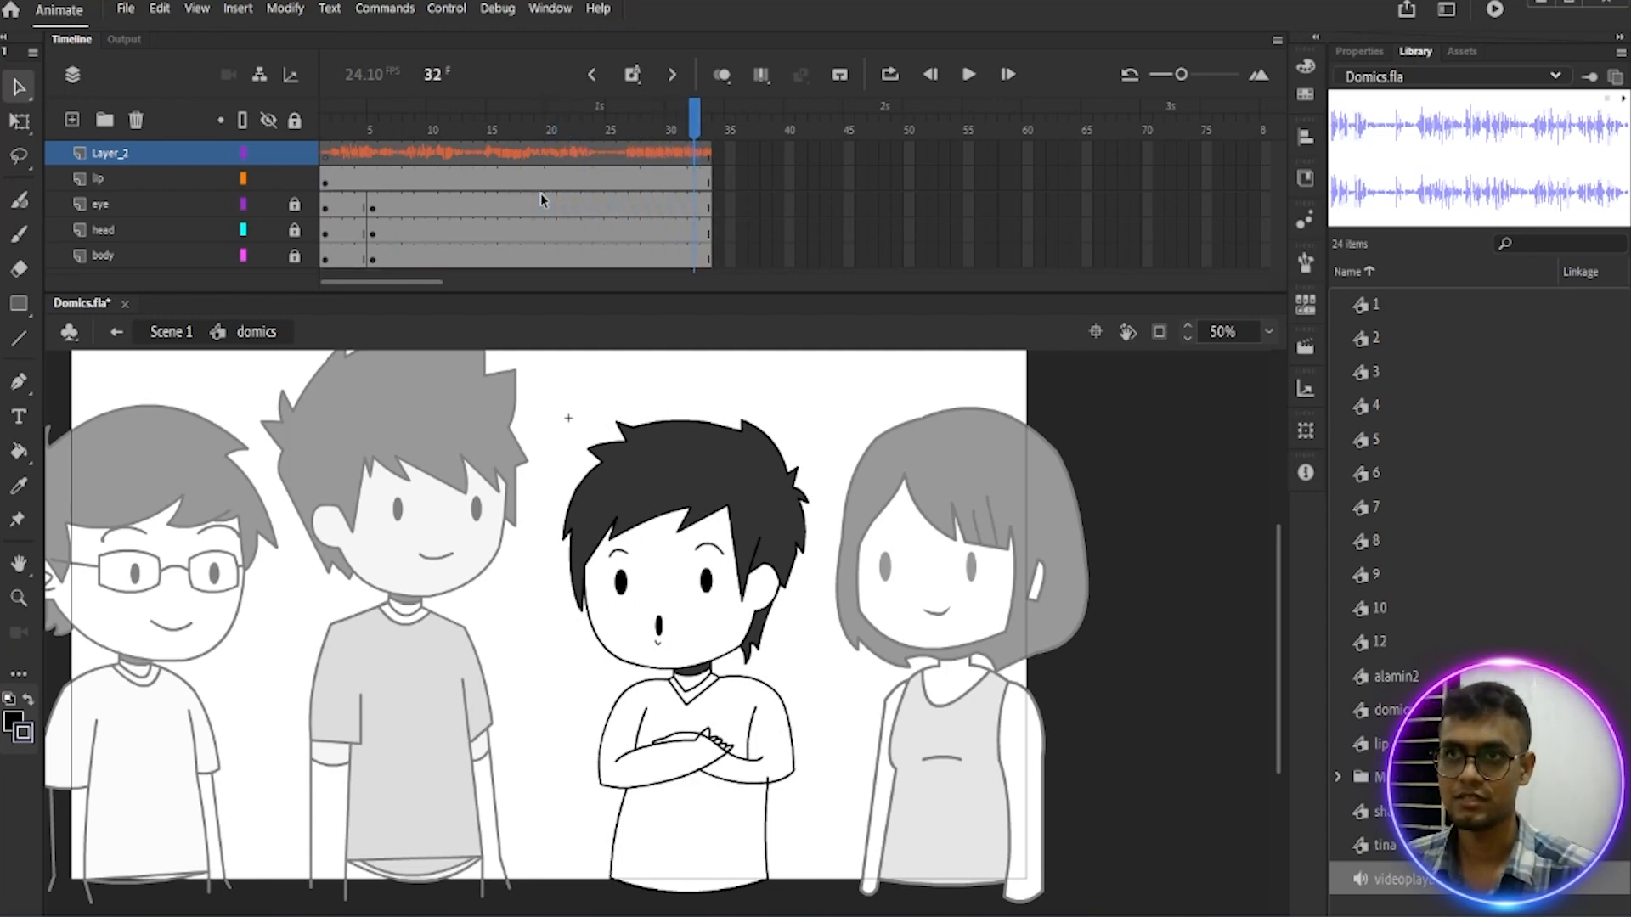
pyautogui.press('F5')
pyautogui.press('F5')
pyautogui.press('F5')
pyautogui.press('F5')
pyautogui.press('F5')
pyautogui.press('F5')
pyautogui.press('F5')
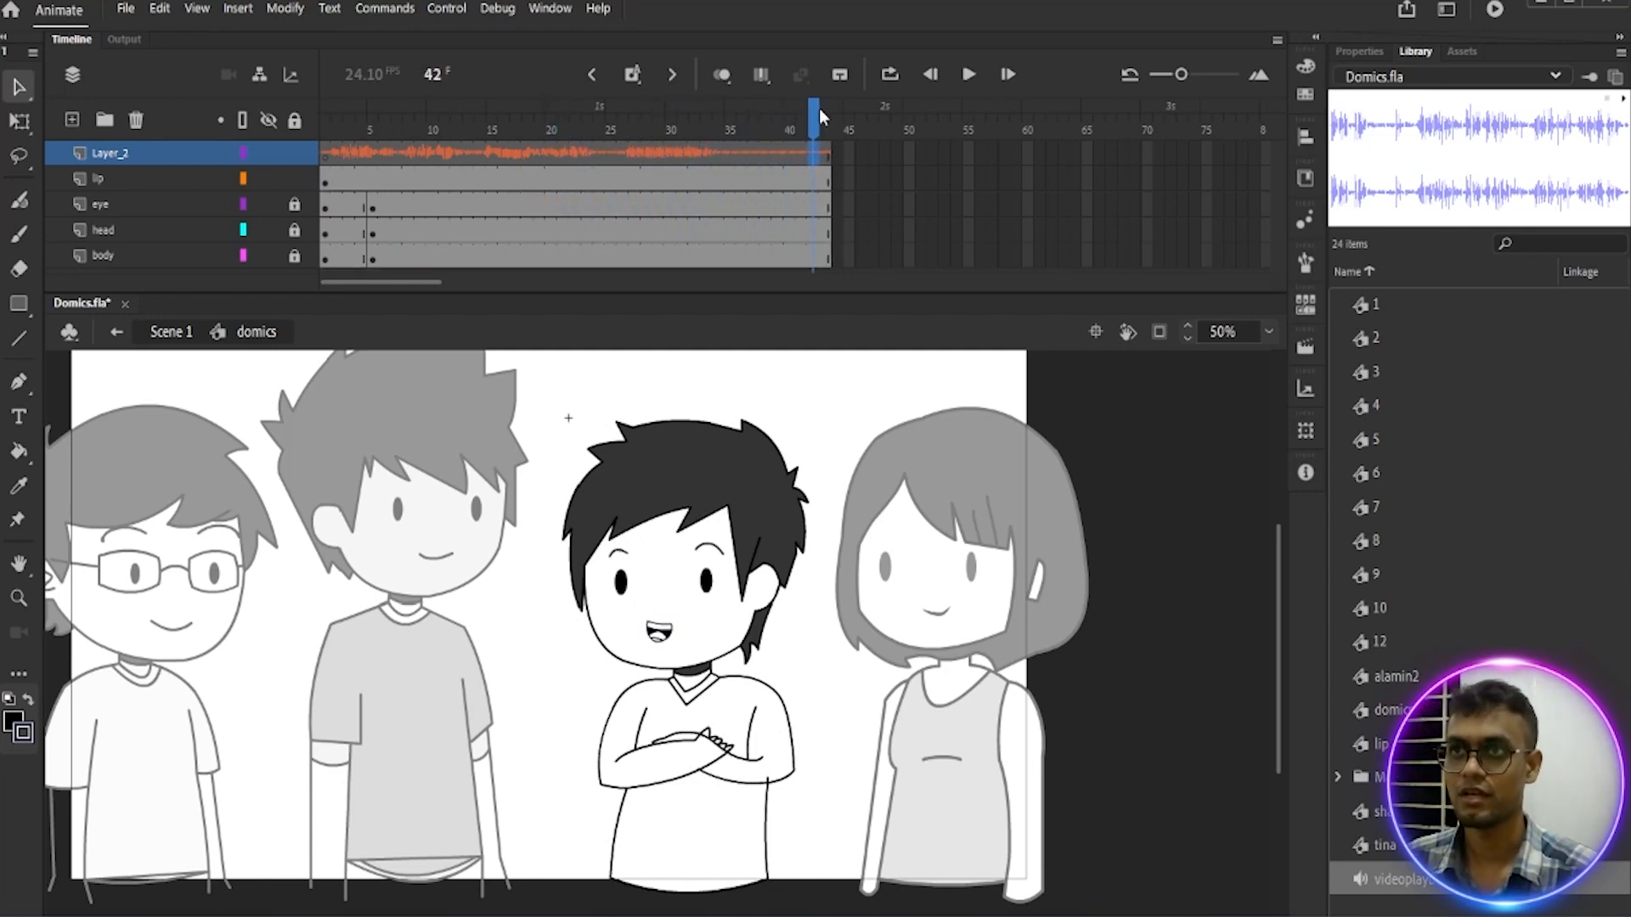
# Step: Return to frame 1, select the lip -01 mouth graphic and open its Lip Syncing setup
pyautogui.moveTo(783, 119); pyautogui.dragTo(326, 119)
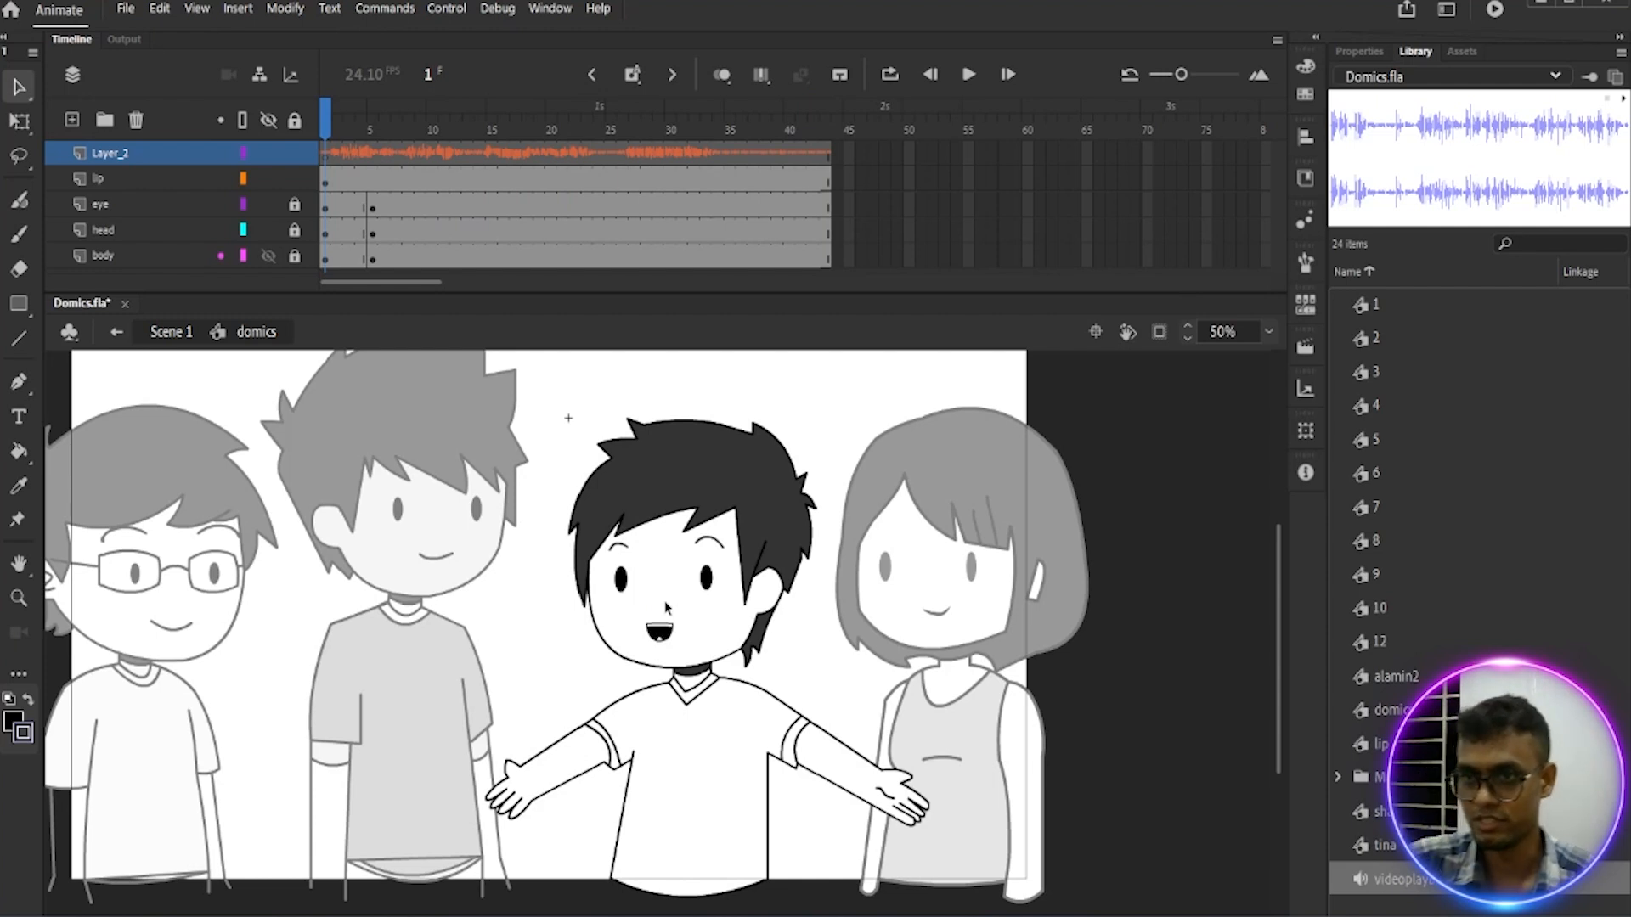
pyautogui.click(666, 636)
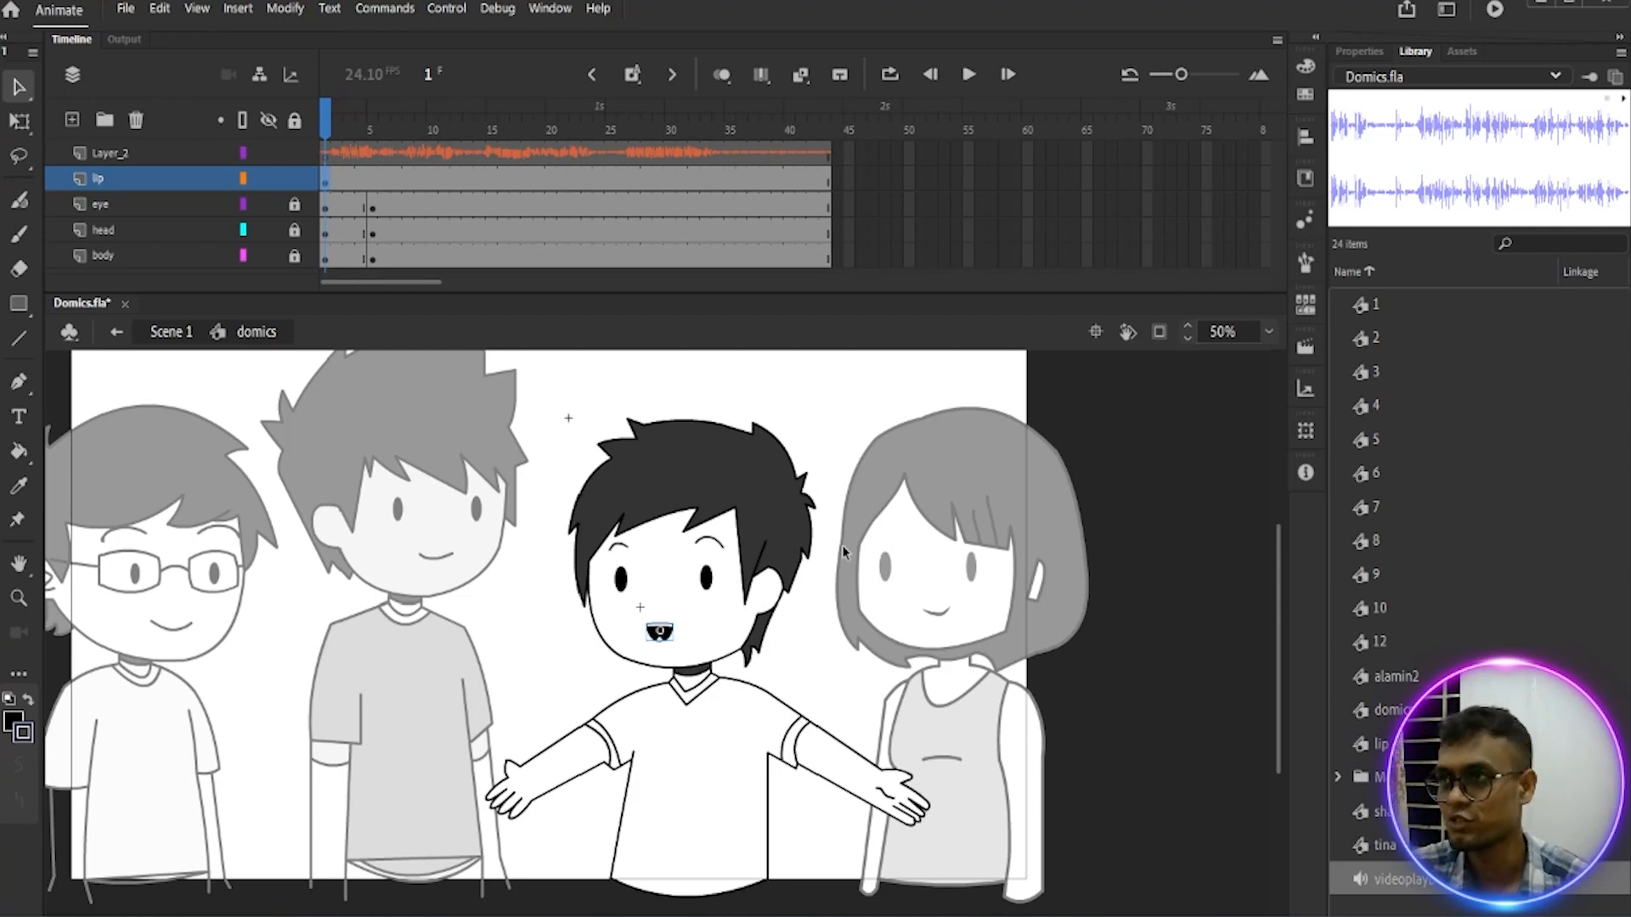
pyautogui.click(1359, 53)
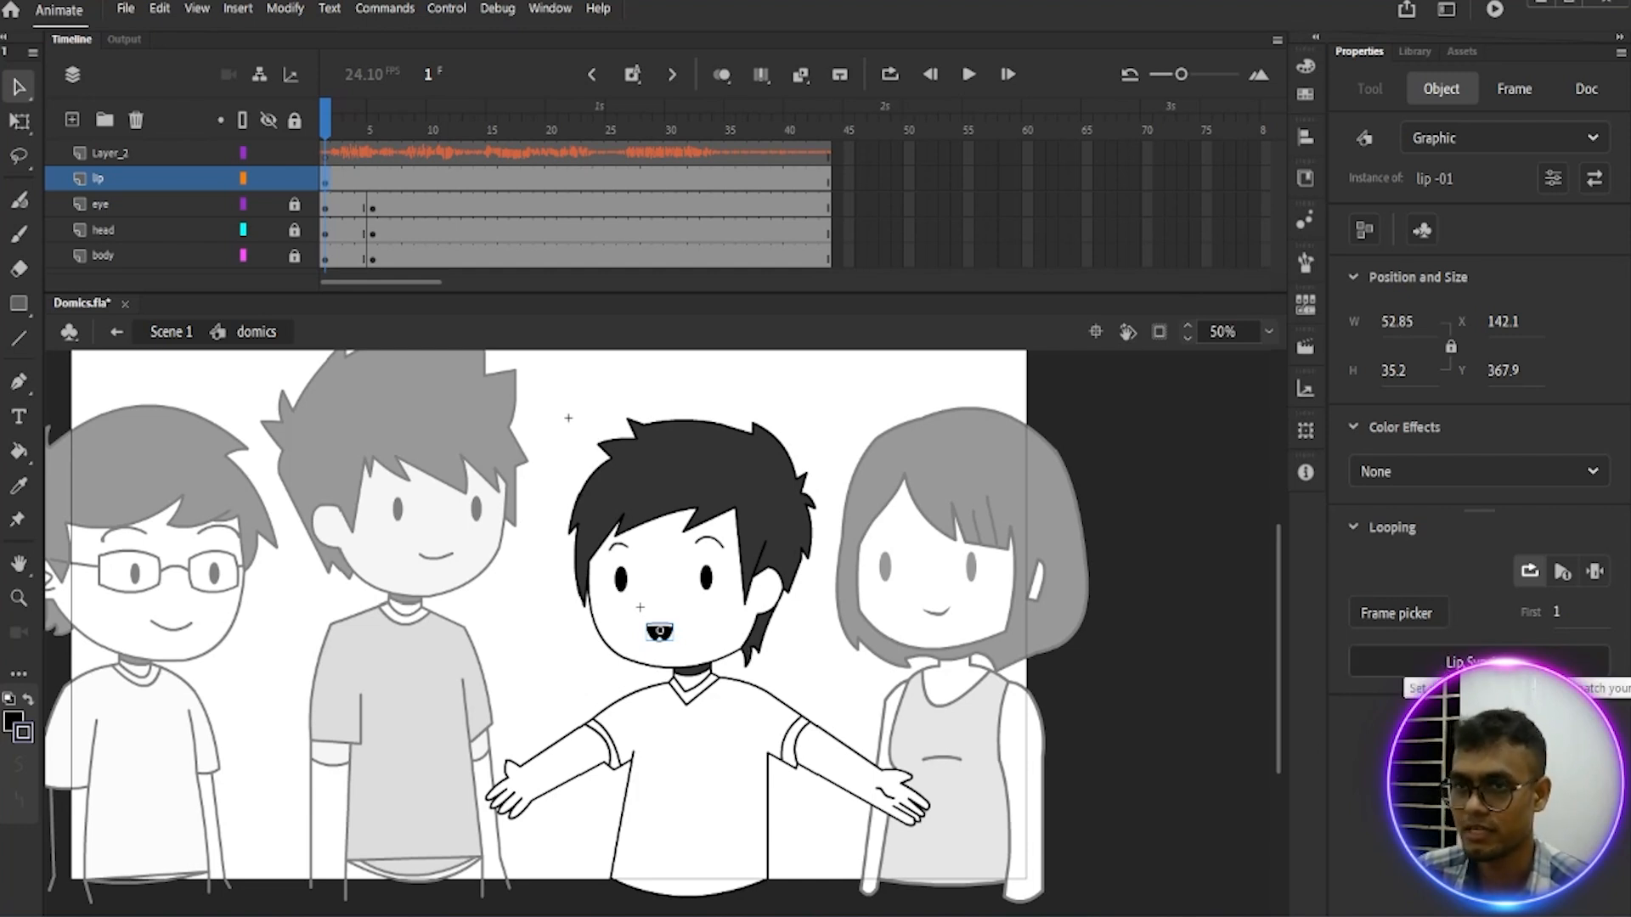
pyautogui.click(1479, 661)
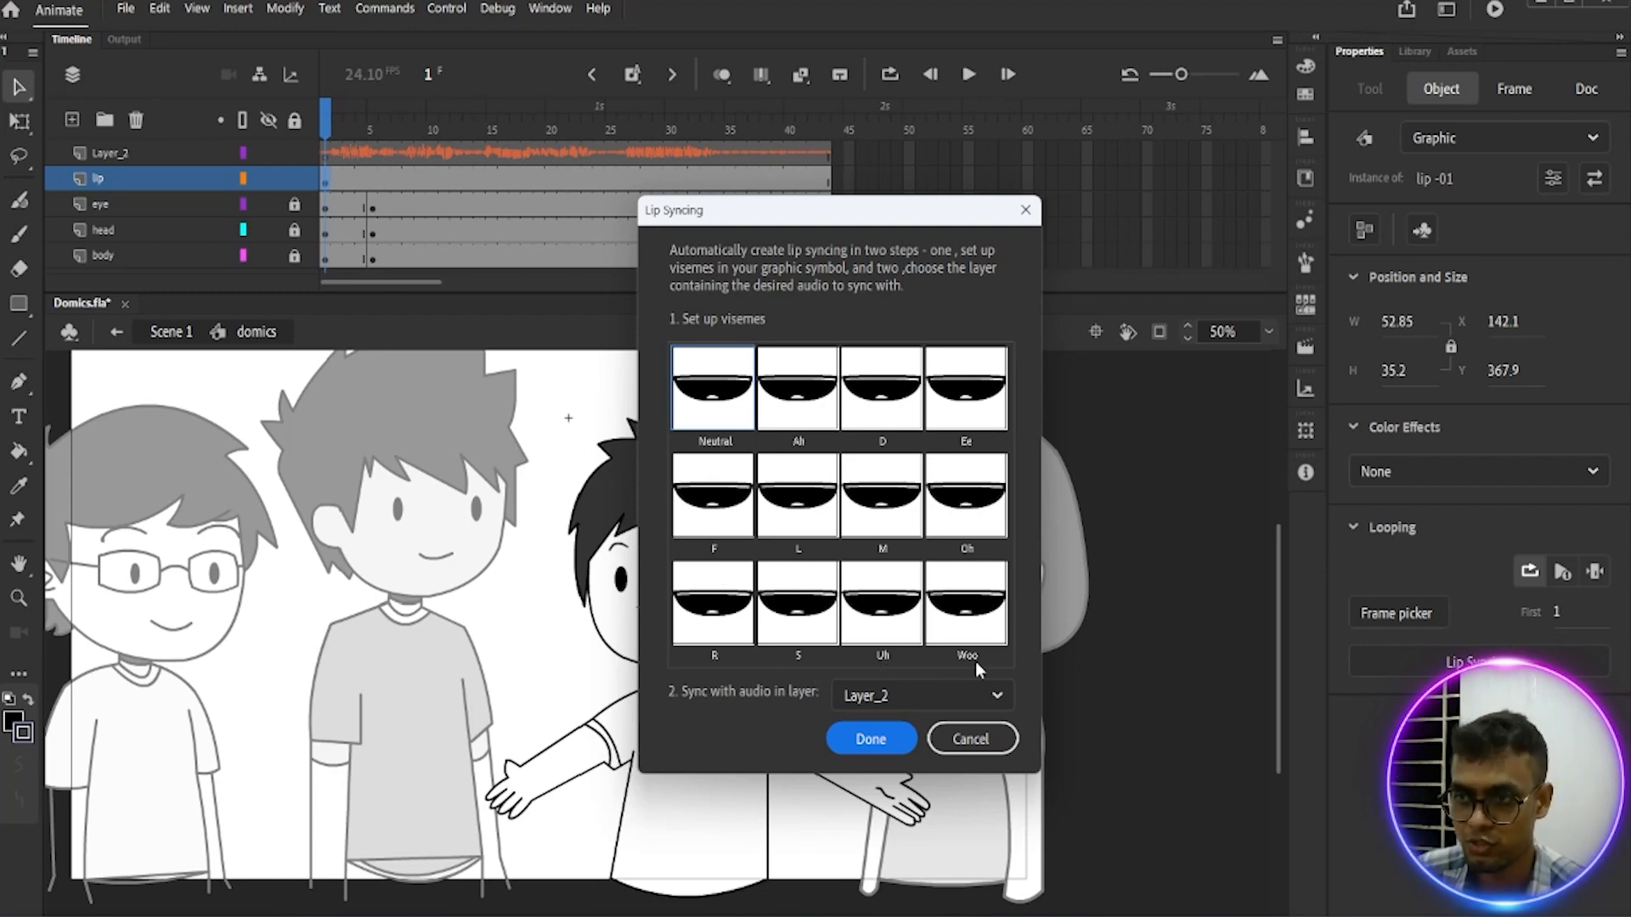
# Step: Assign mouth shapes to three visemes: Ah to 1 AAAH, D to 3 C,D,G,K,N and Ee to 2 EEE
pyautogui.click(796, 416)
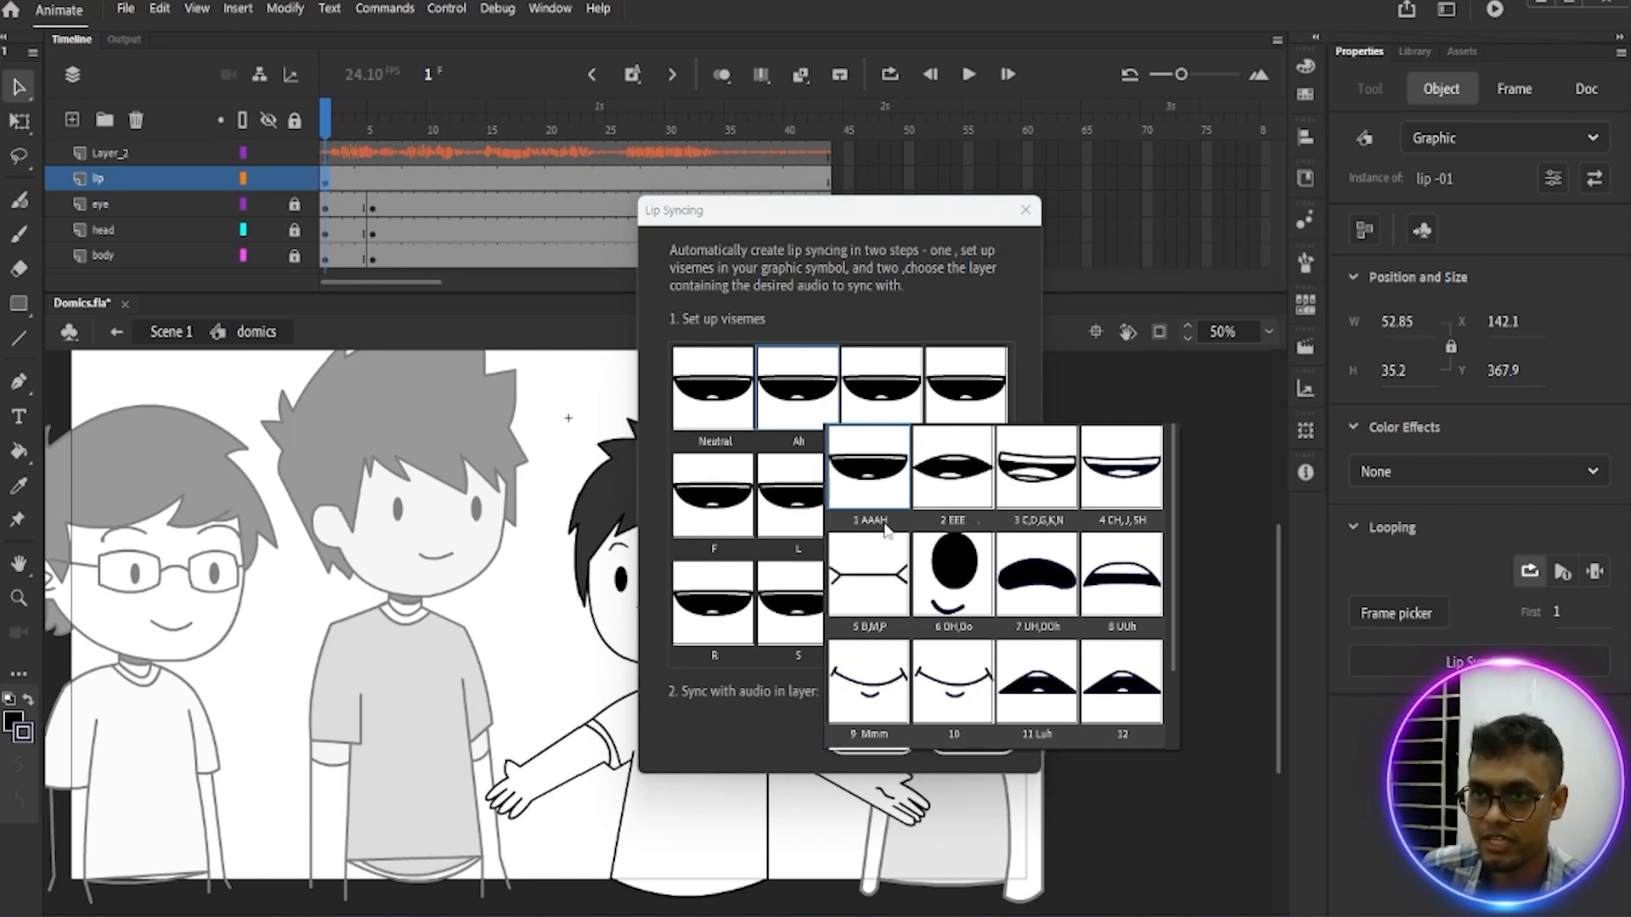
pyautogui.click(879, 480)
pyautogui.click(878, 416)
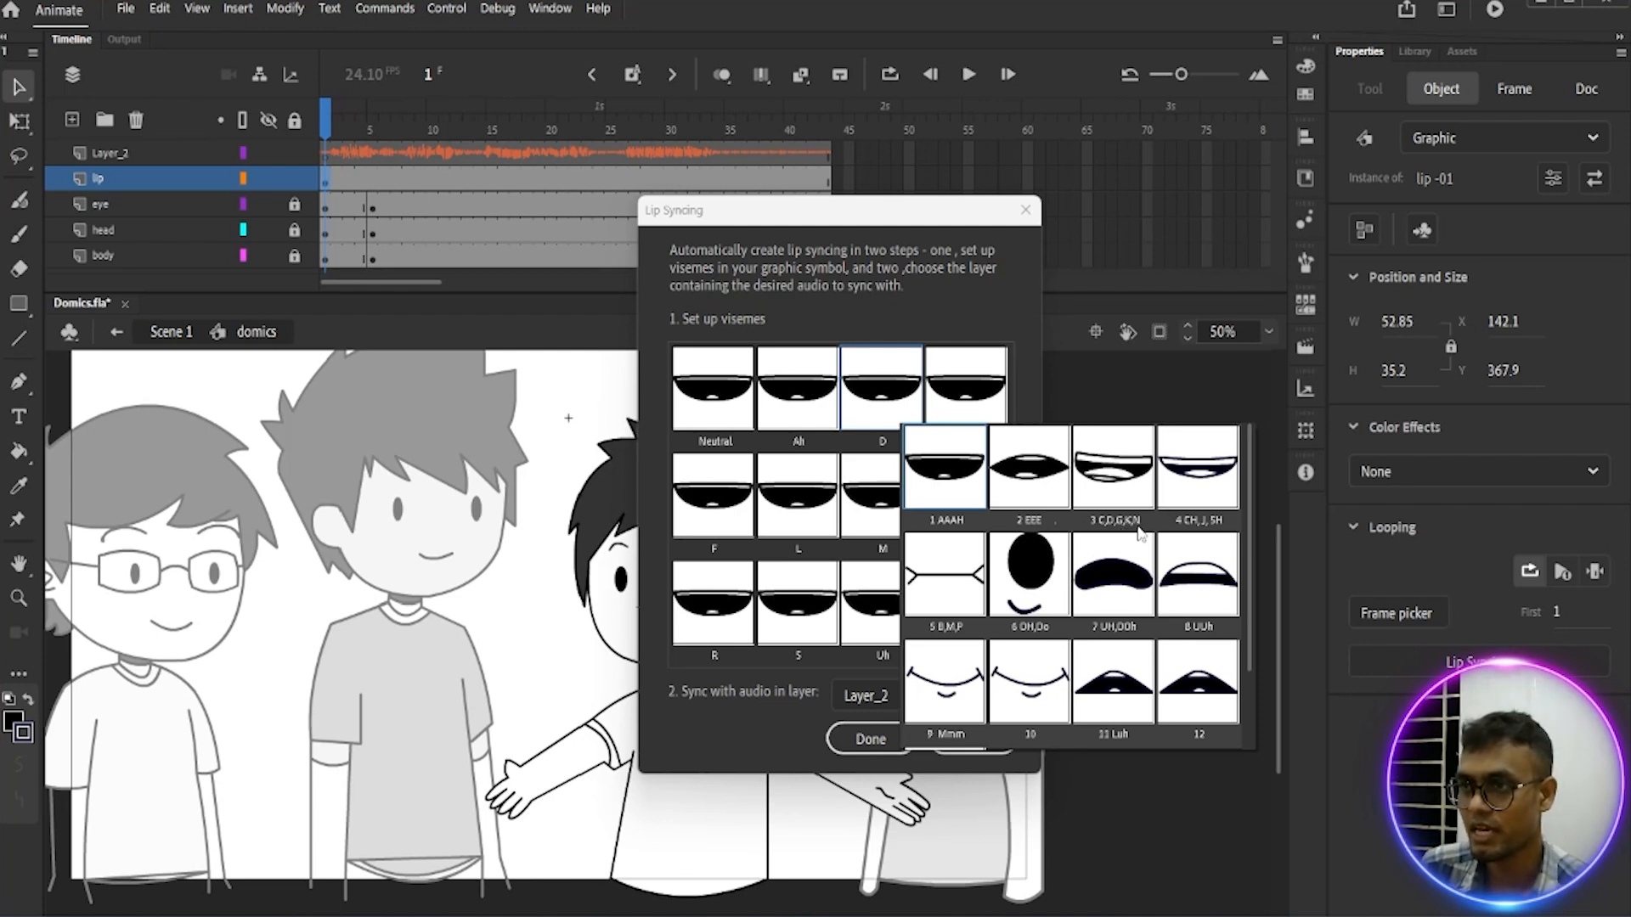
pyautogui.click(1118, 469)
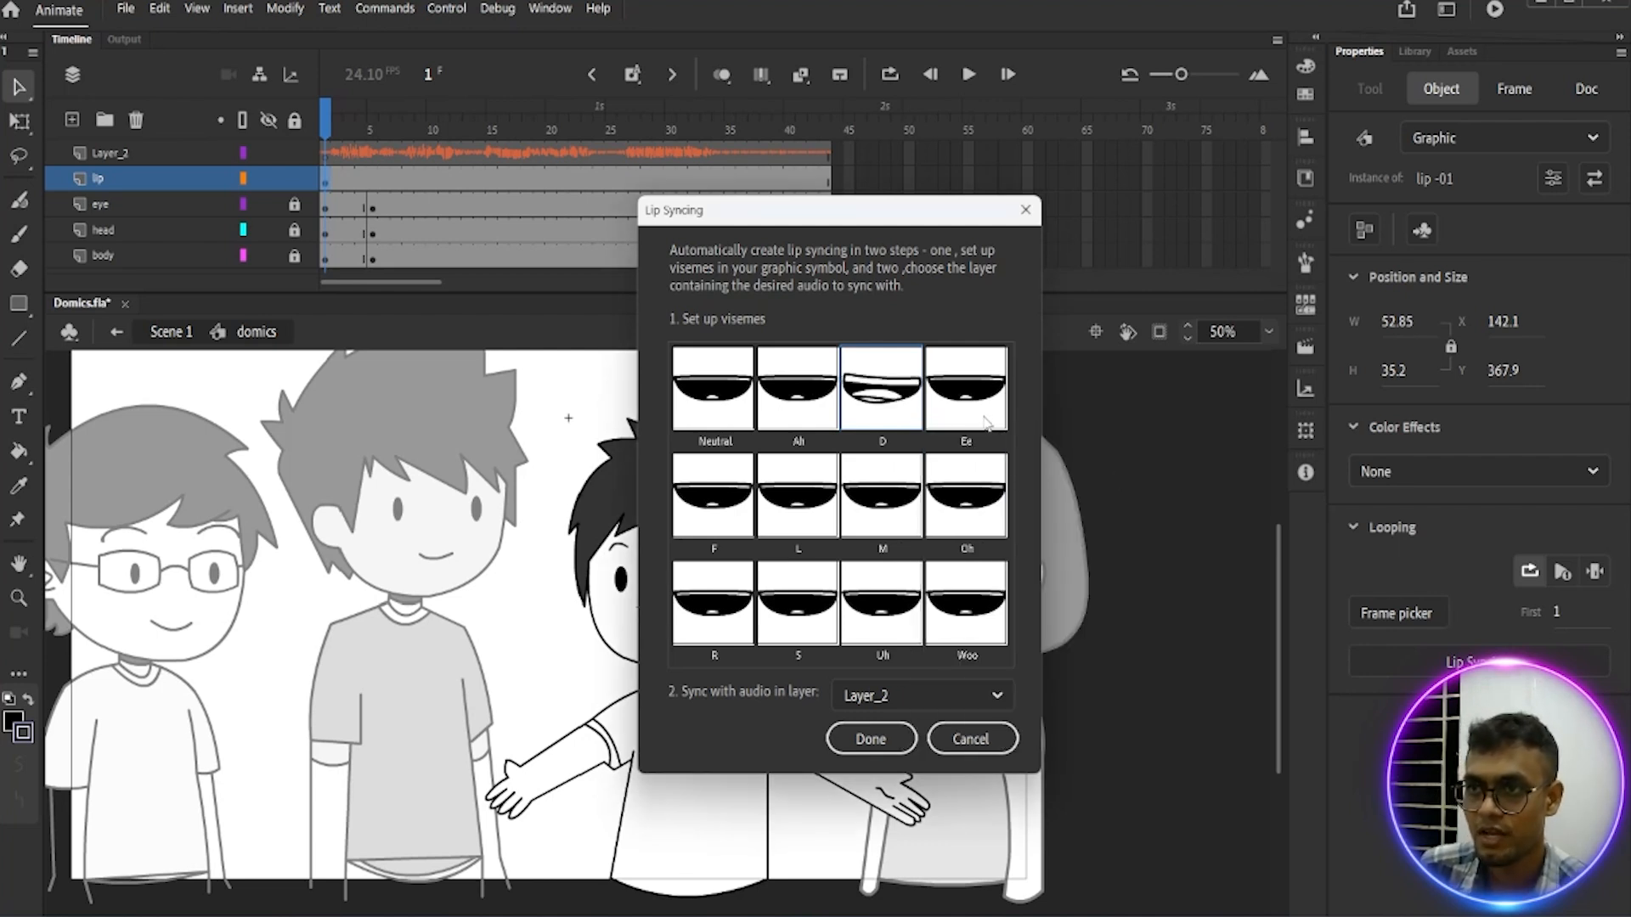
pyautogui.click(954, 406)
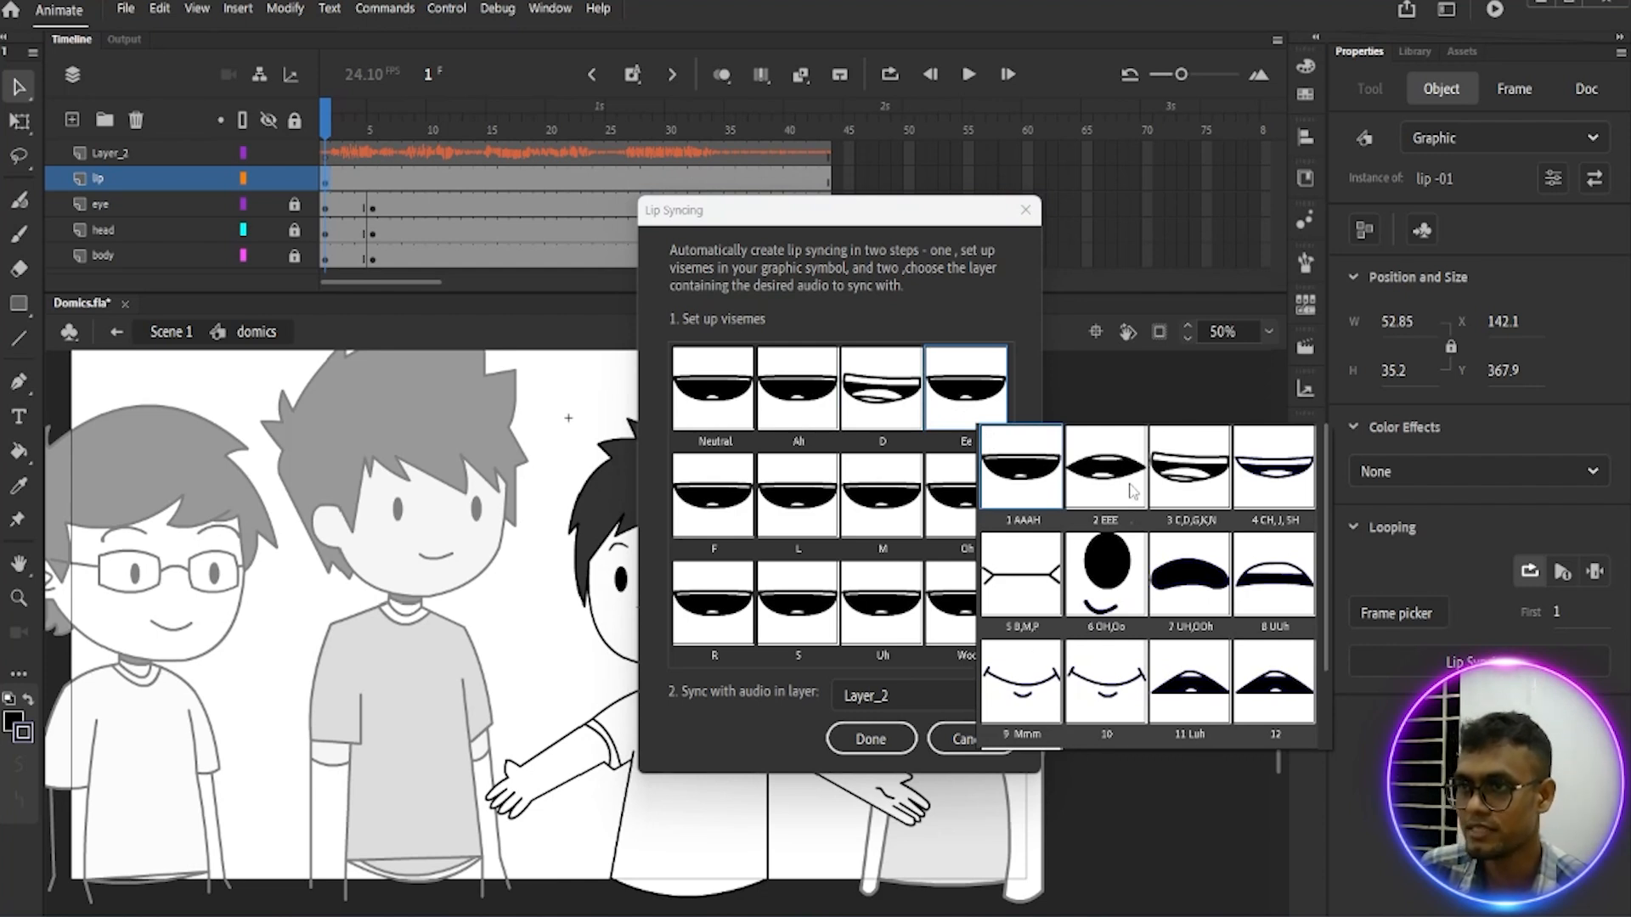
pyautogui.click(1115, 478)
# Step: Assign mouth shapes to the next visemes: F to 4 CH,J,SH, L to 11 Luh, M to 9 Mmm and Oh to 6 OH,Oo
pyautogui.click(725, 512)
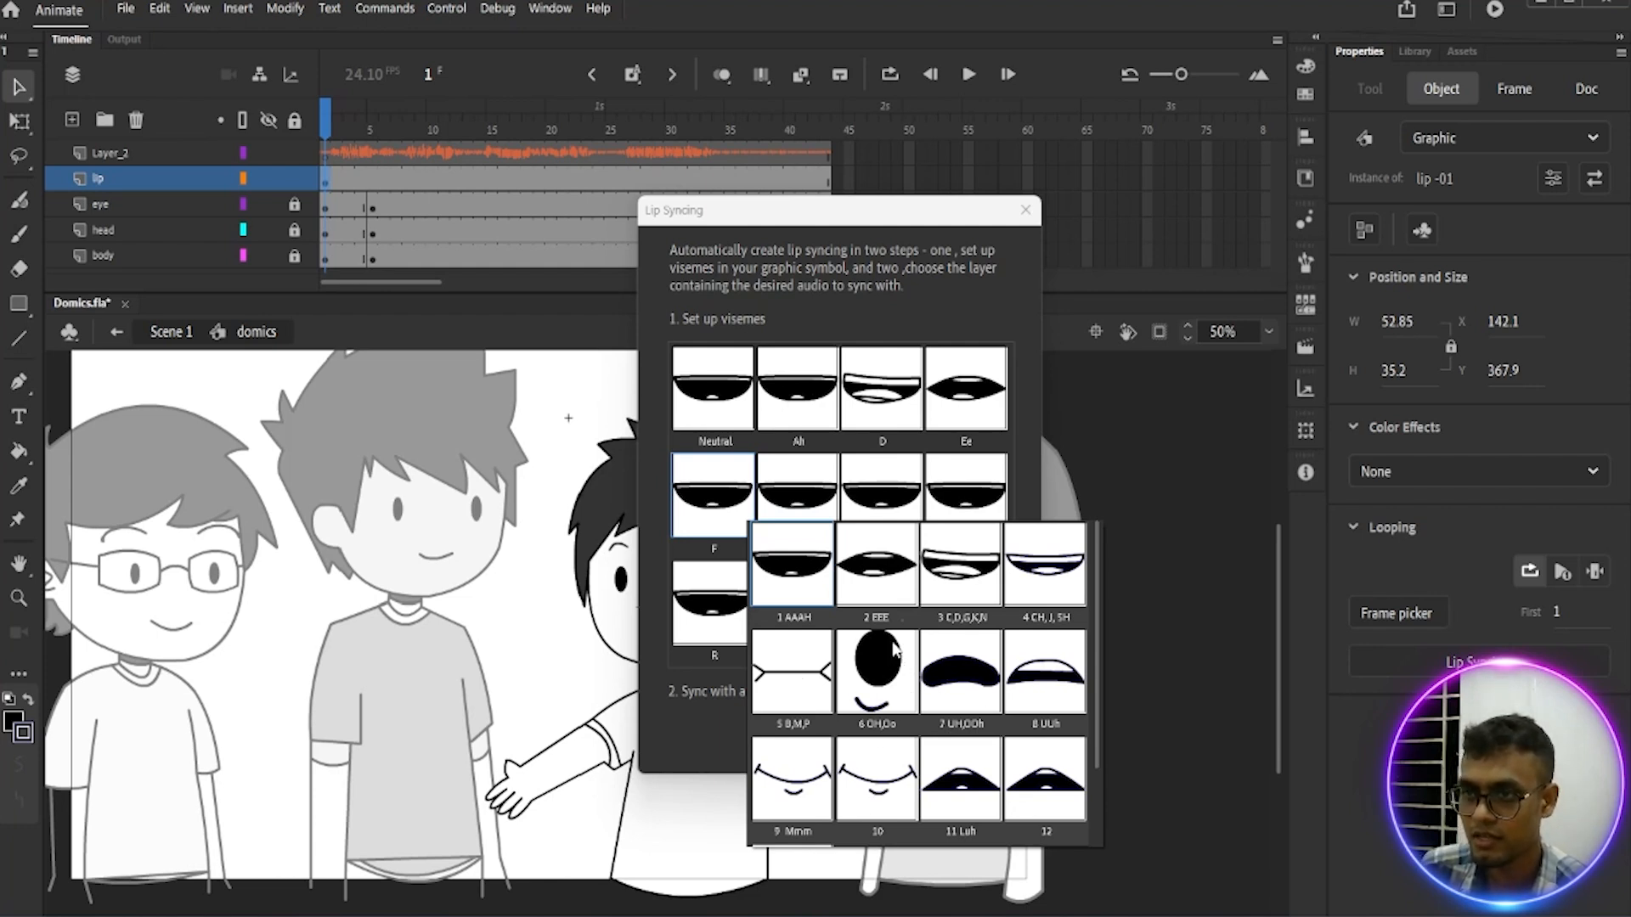
pyautogui.click(1058, 583)
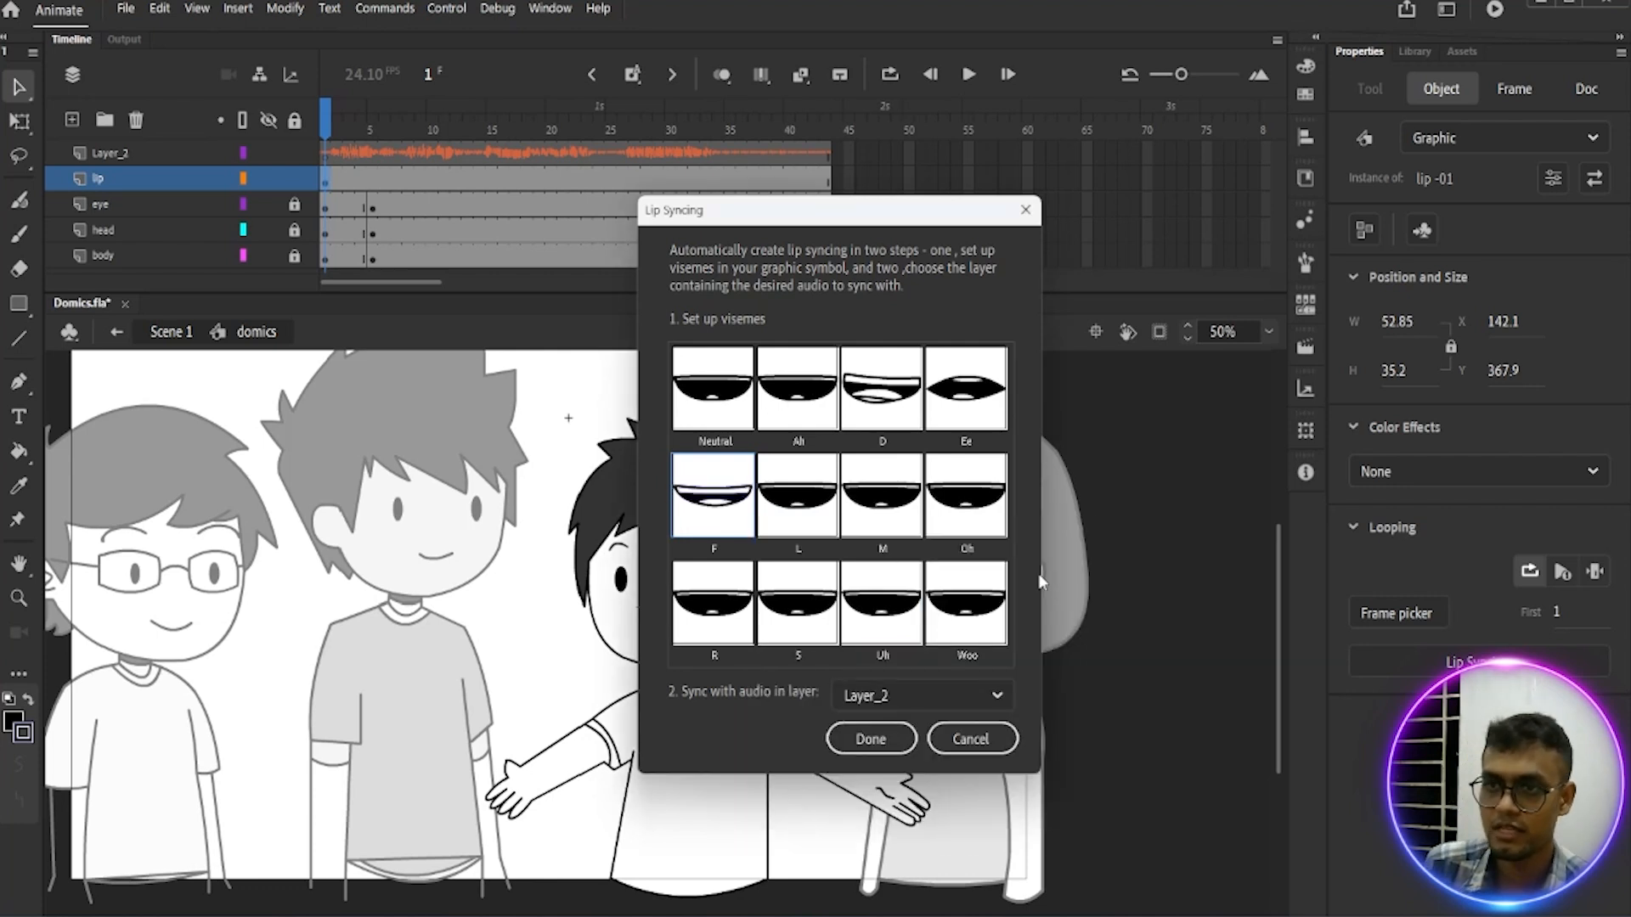
pyautogui.click(811, 509)
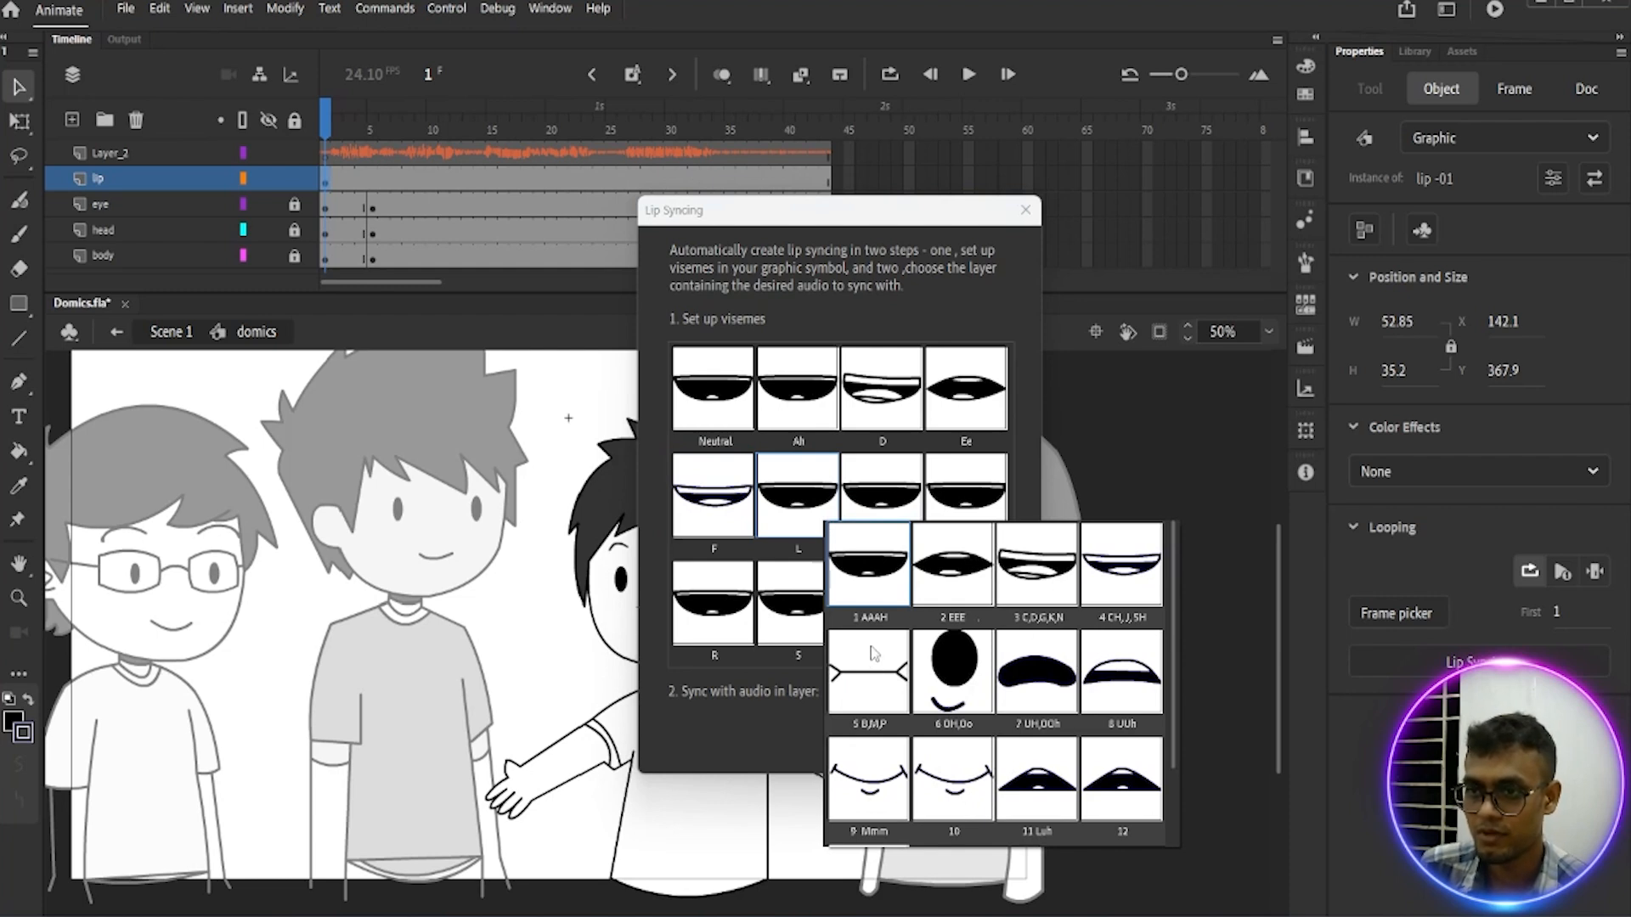
pyautogui.click(1051, 785)
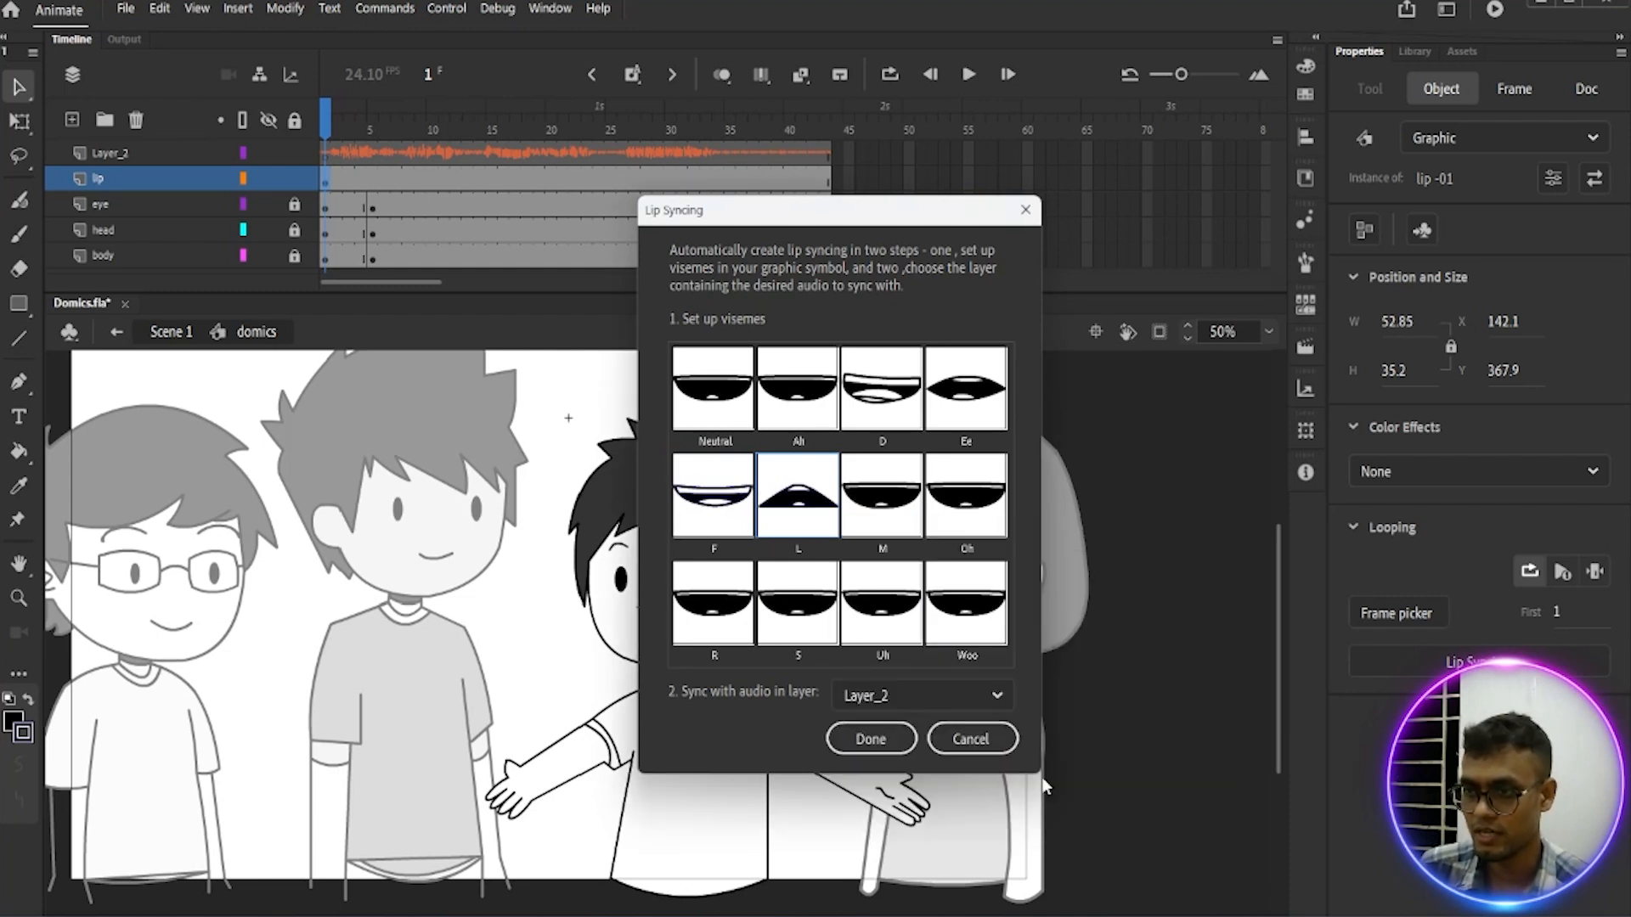
pyautogui.click(902, 505)
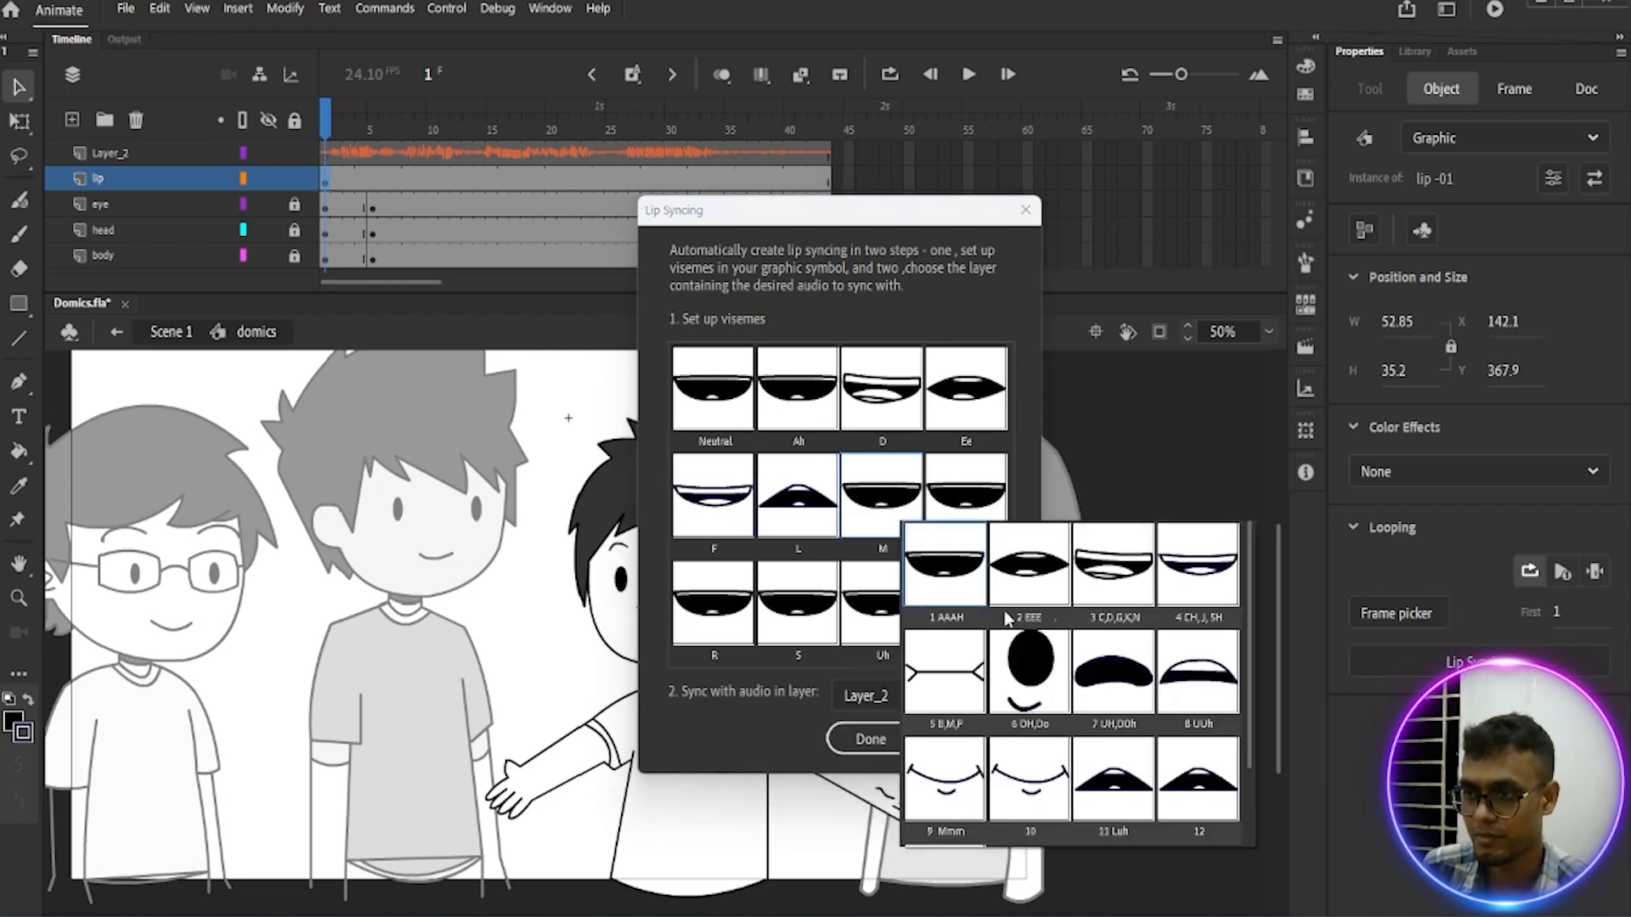
pyautogui.click(951, 790)
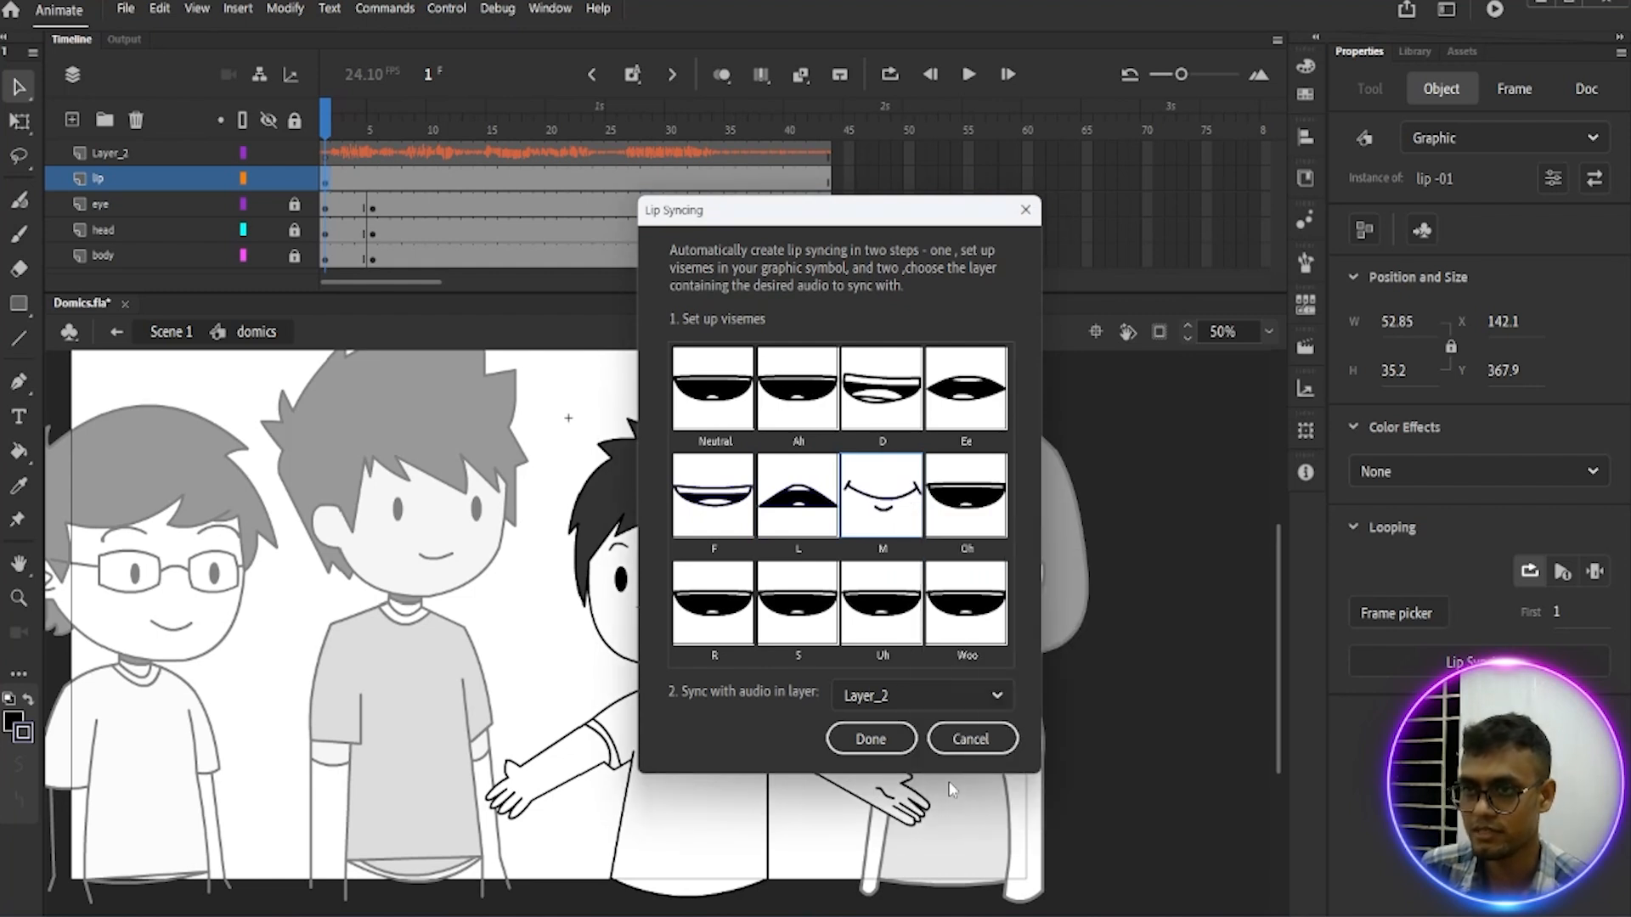
pyautogui.click(969, 508)
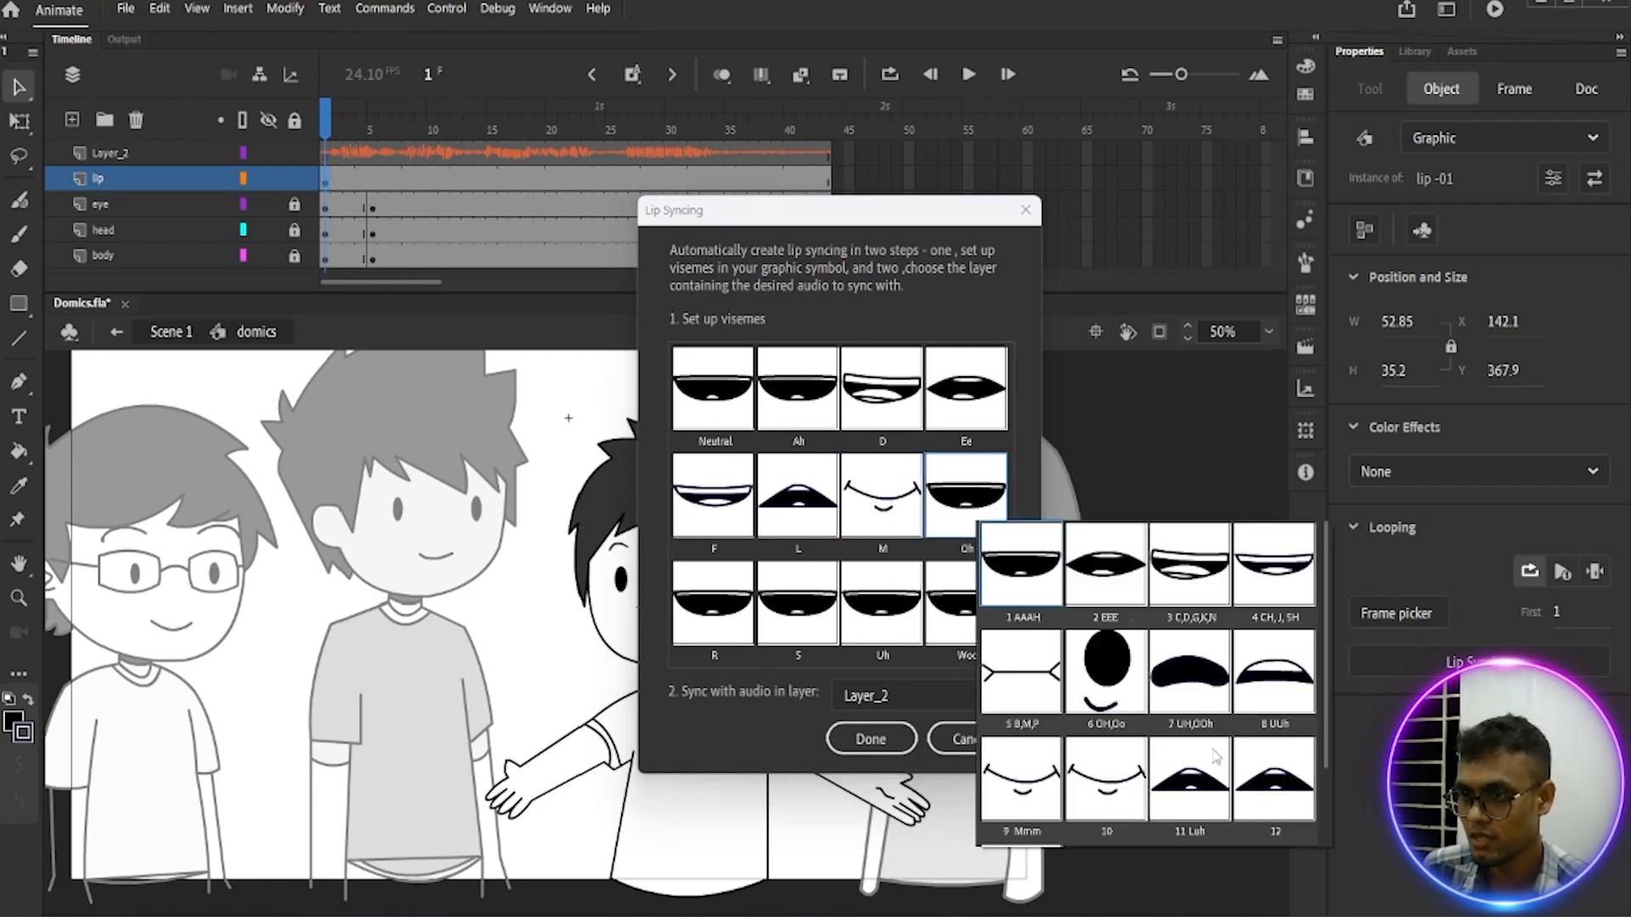
pyautogui.click(1101, 690)
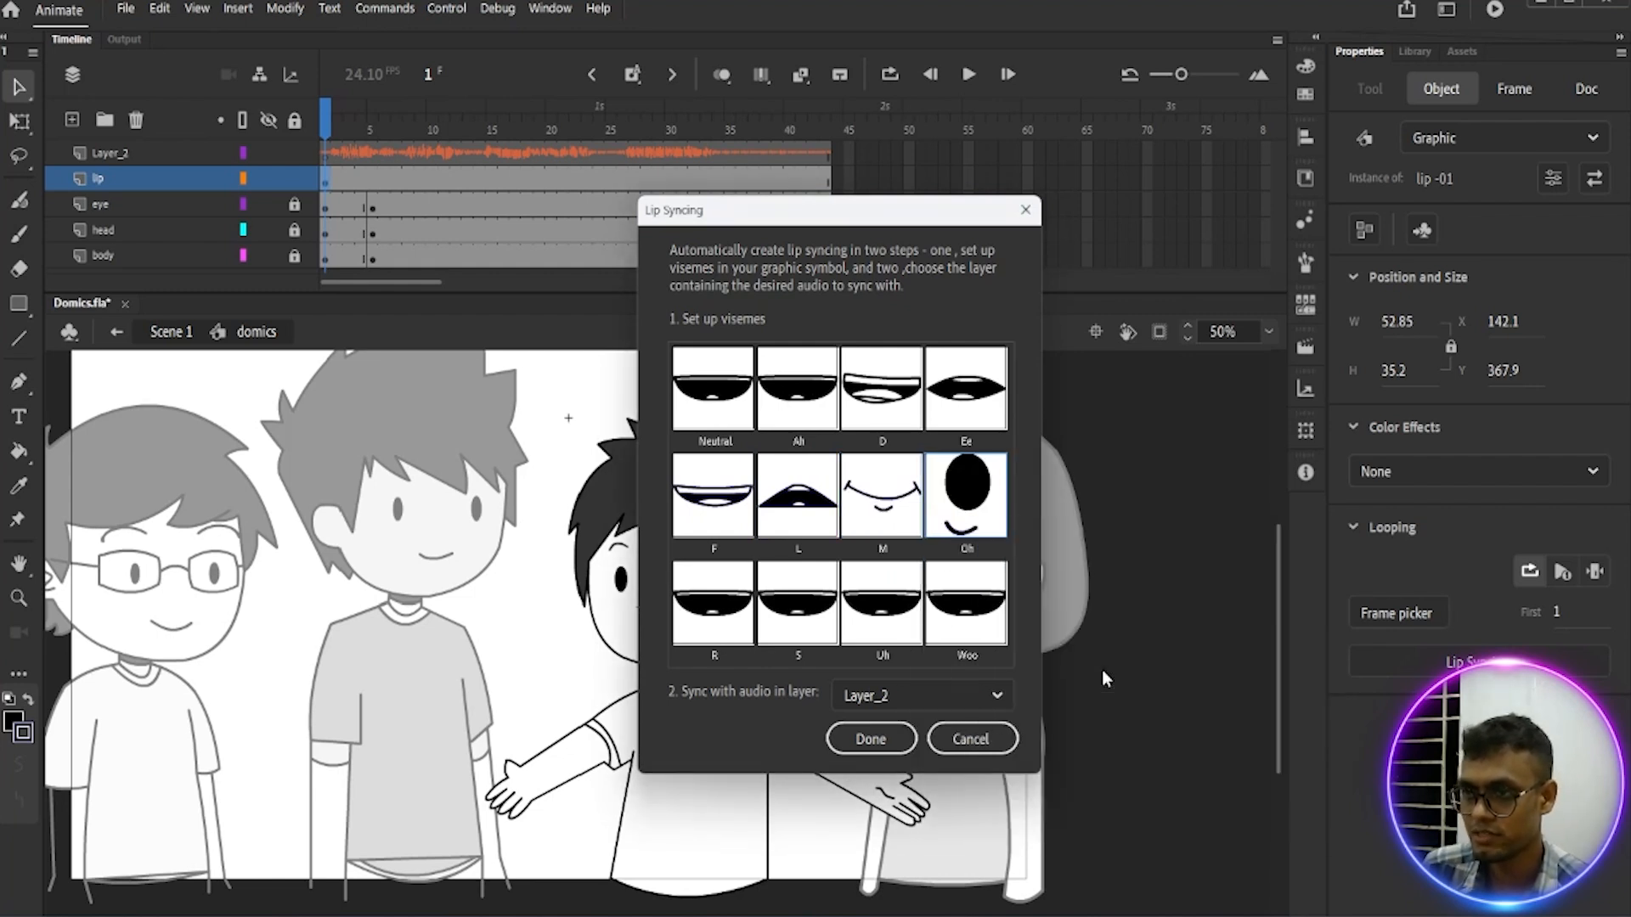
# Step: Assign mouth shapes to the remaining visemes: R to 11 Luh, S to 5 B,M,P, Uh to 7 UH,OOh and Woo to 8 UUh
pyautogui.click(720, 631)
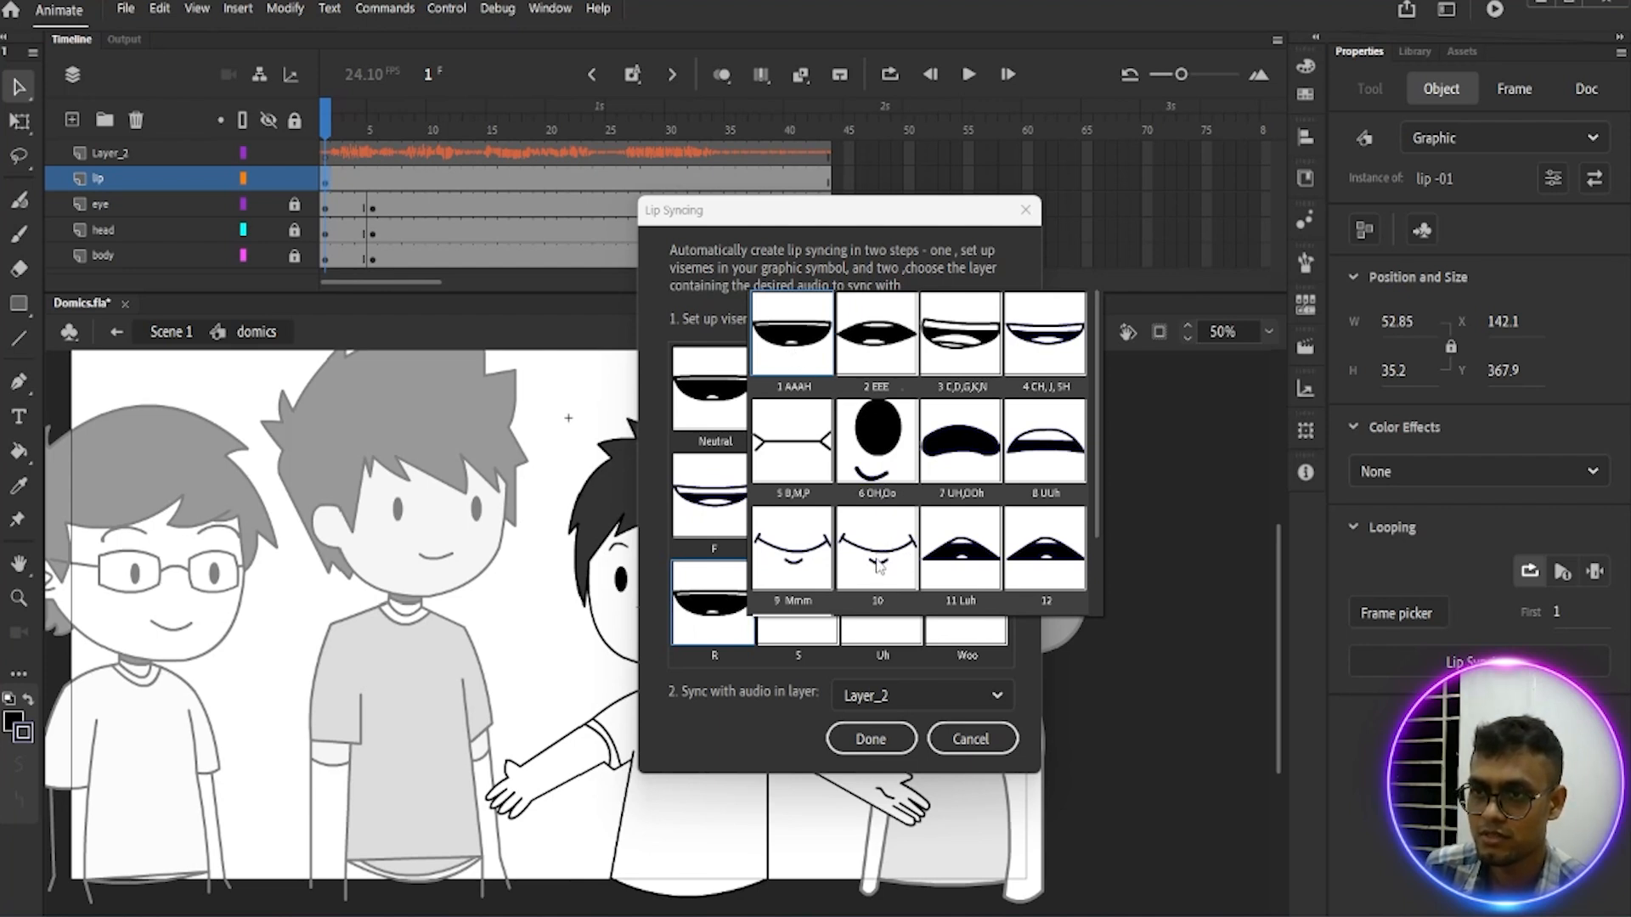
pyautogui.click(957, 569)
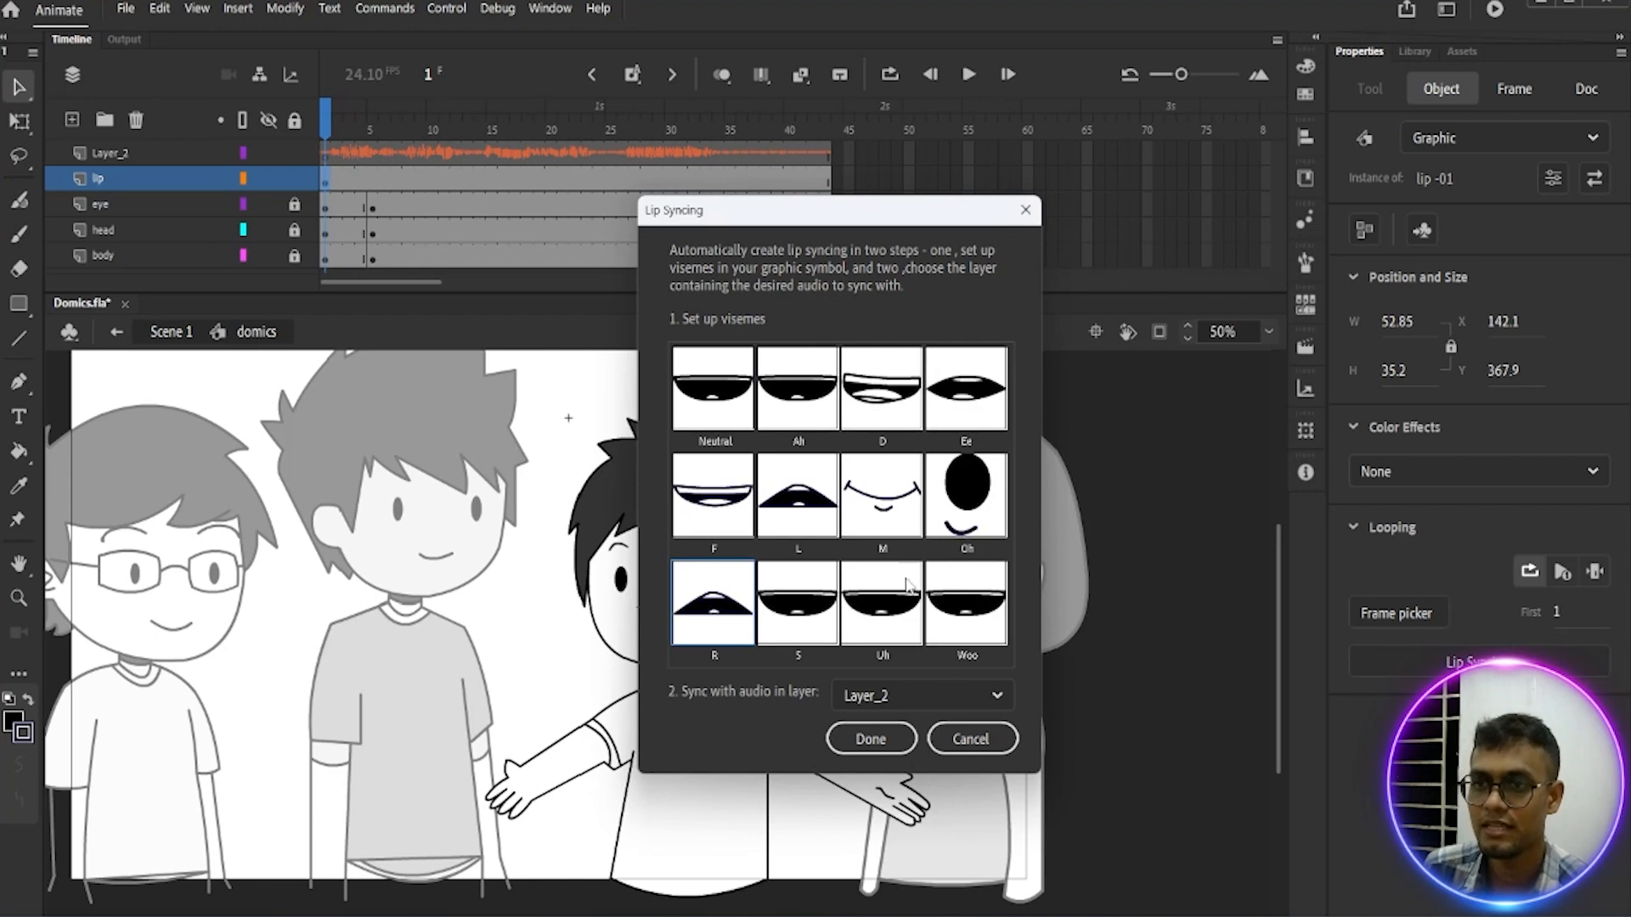
pyautogui.click(789, 630)
pyautogui.click(861, 465)
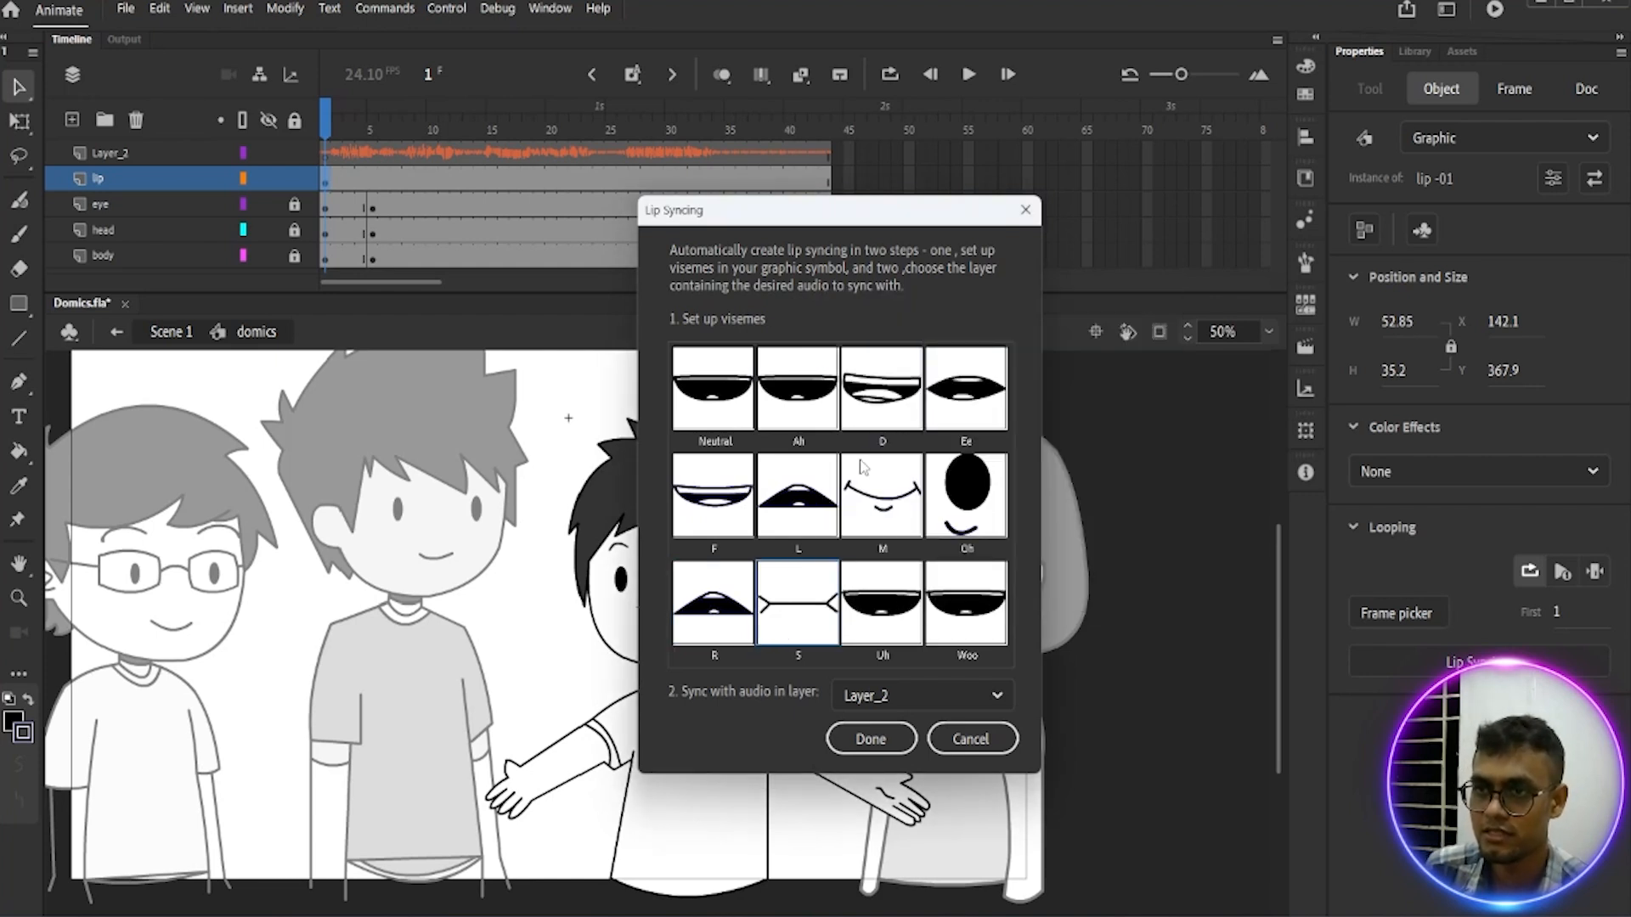
pyautogui.click(888, 618)
pyautogui.click(1099, 448)
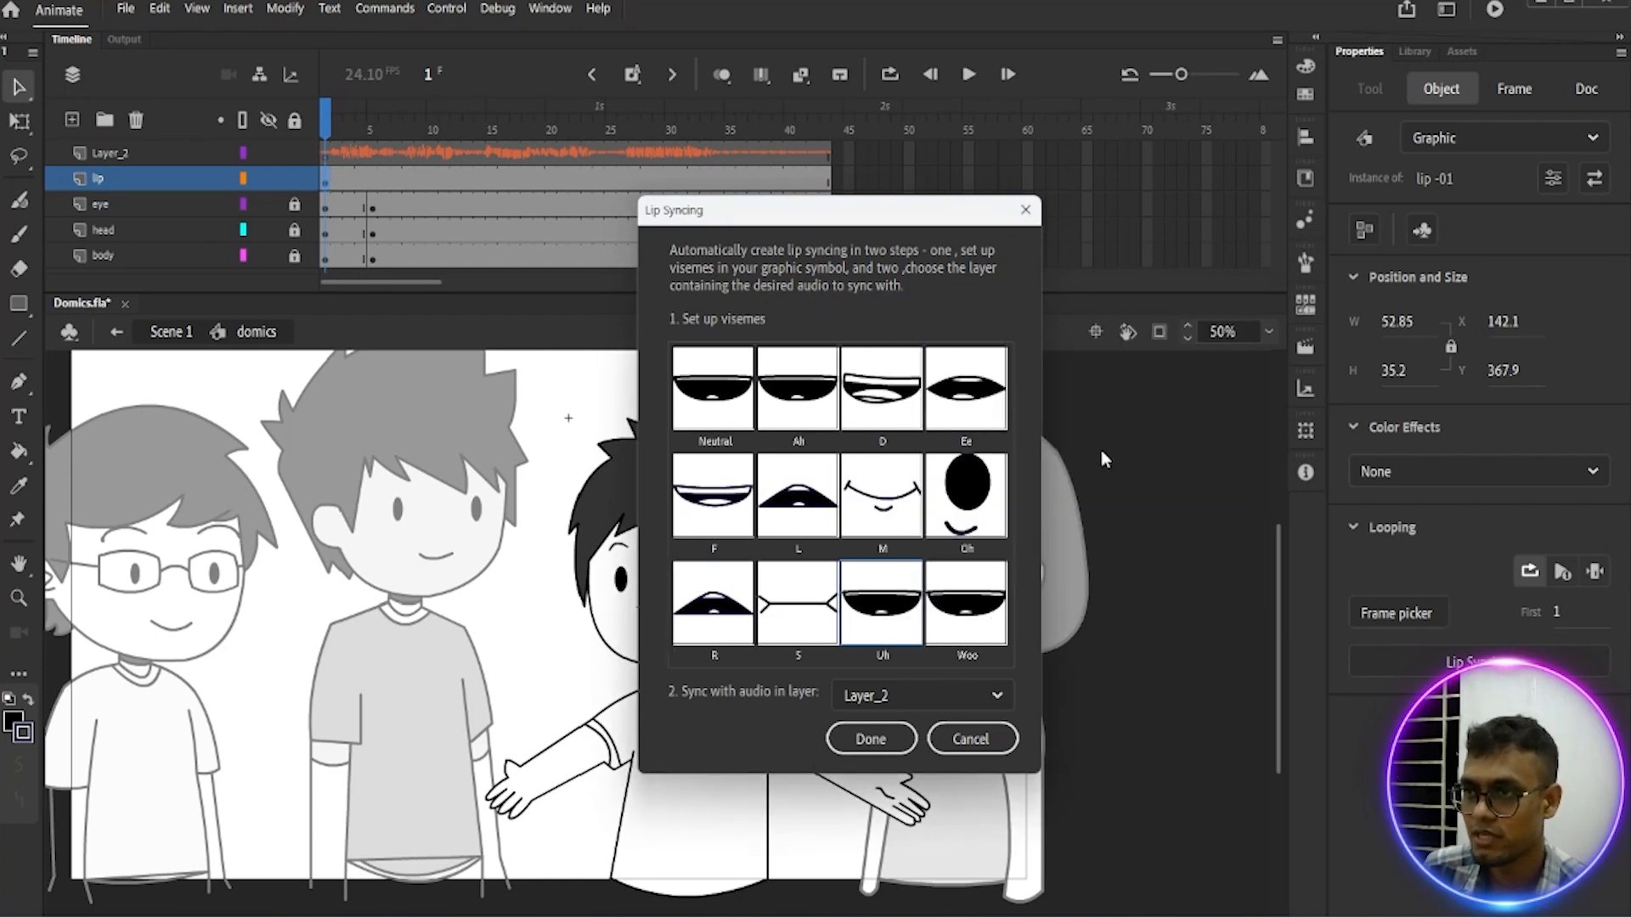
pyautogui.click(970, 630)
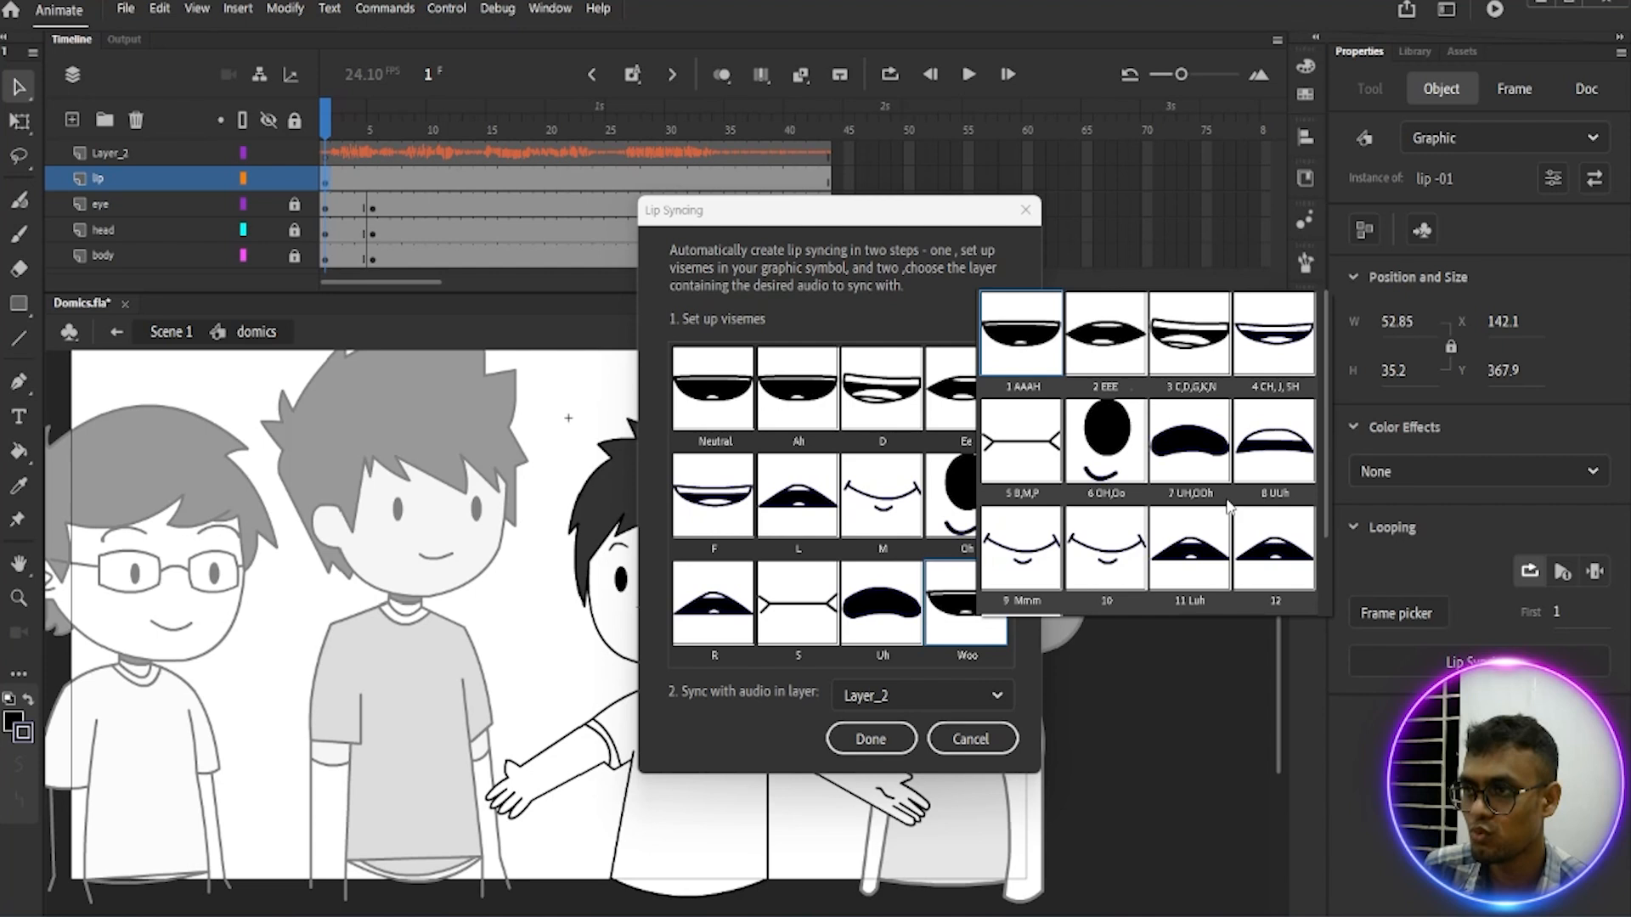
pyautogui.click(1275, 450)
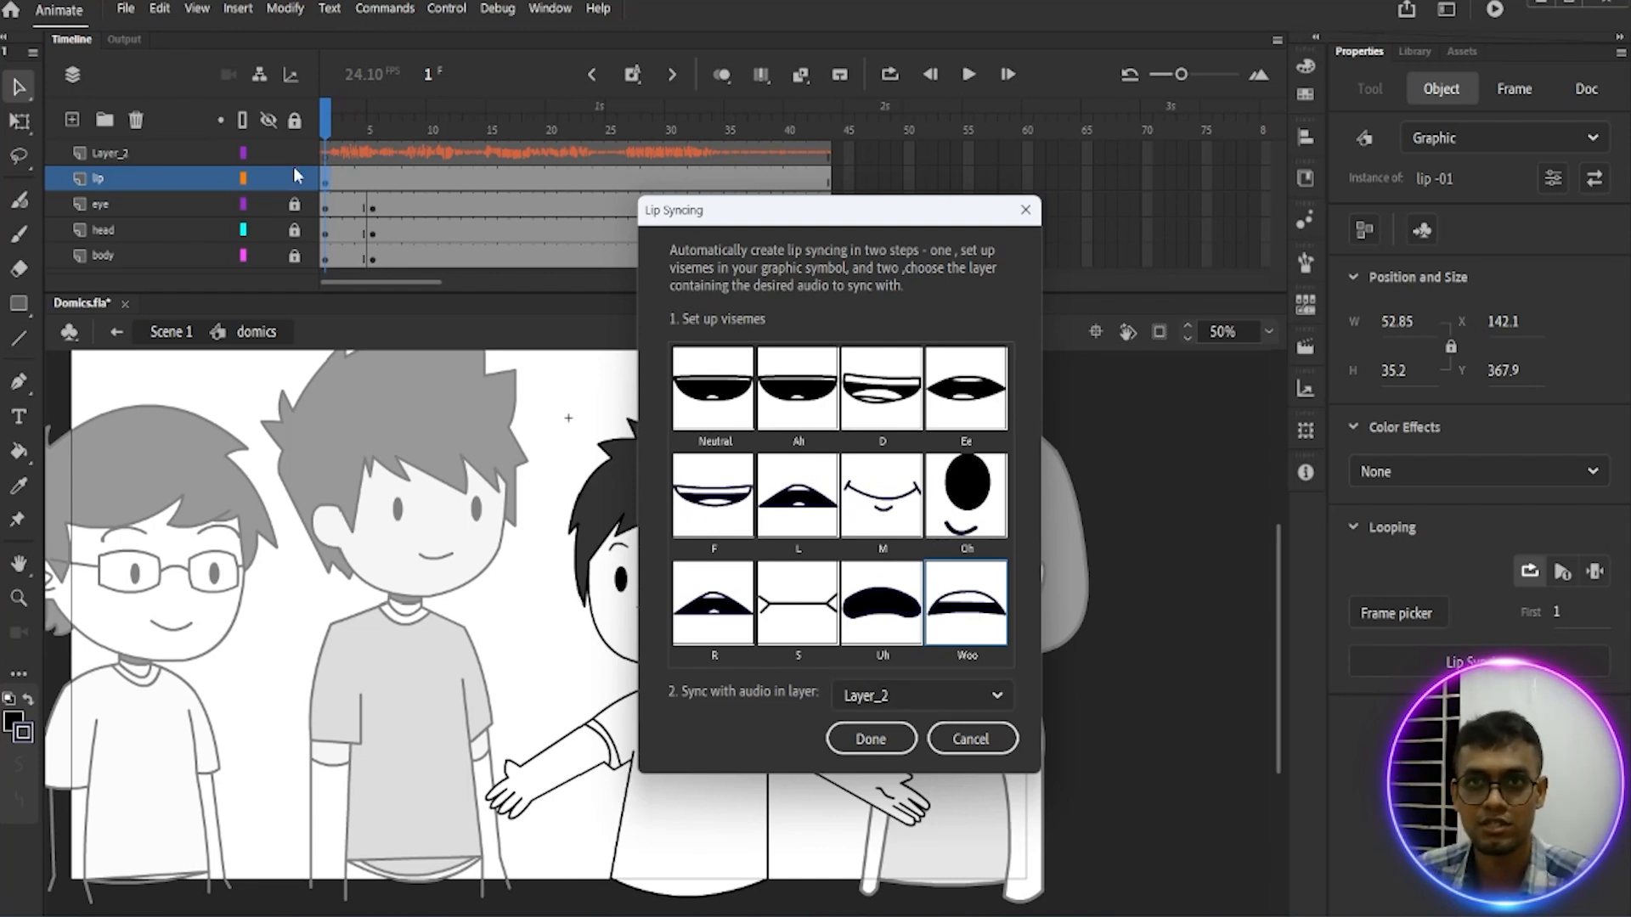
# Step: Keep Layer_2 as the audio layer to sync with and apply the lip syncing to the mouth
pyautogui.click(997, 697)
pyautogui.click(997, 696)
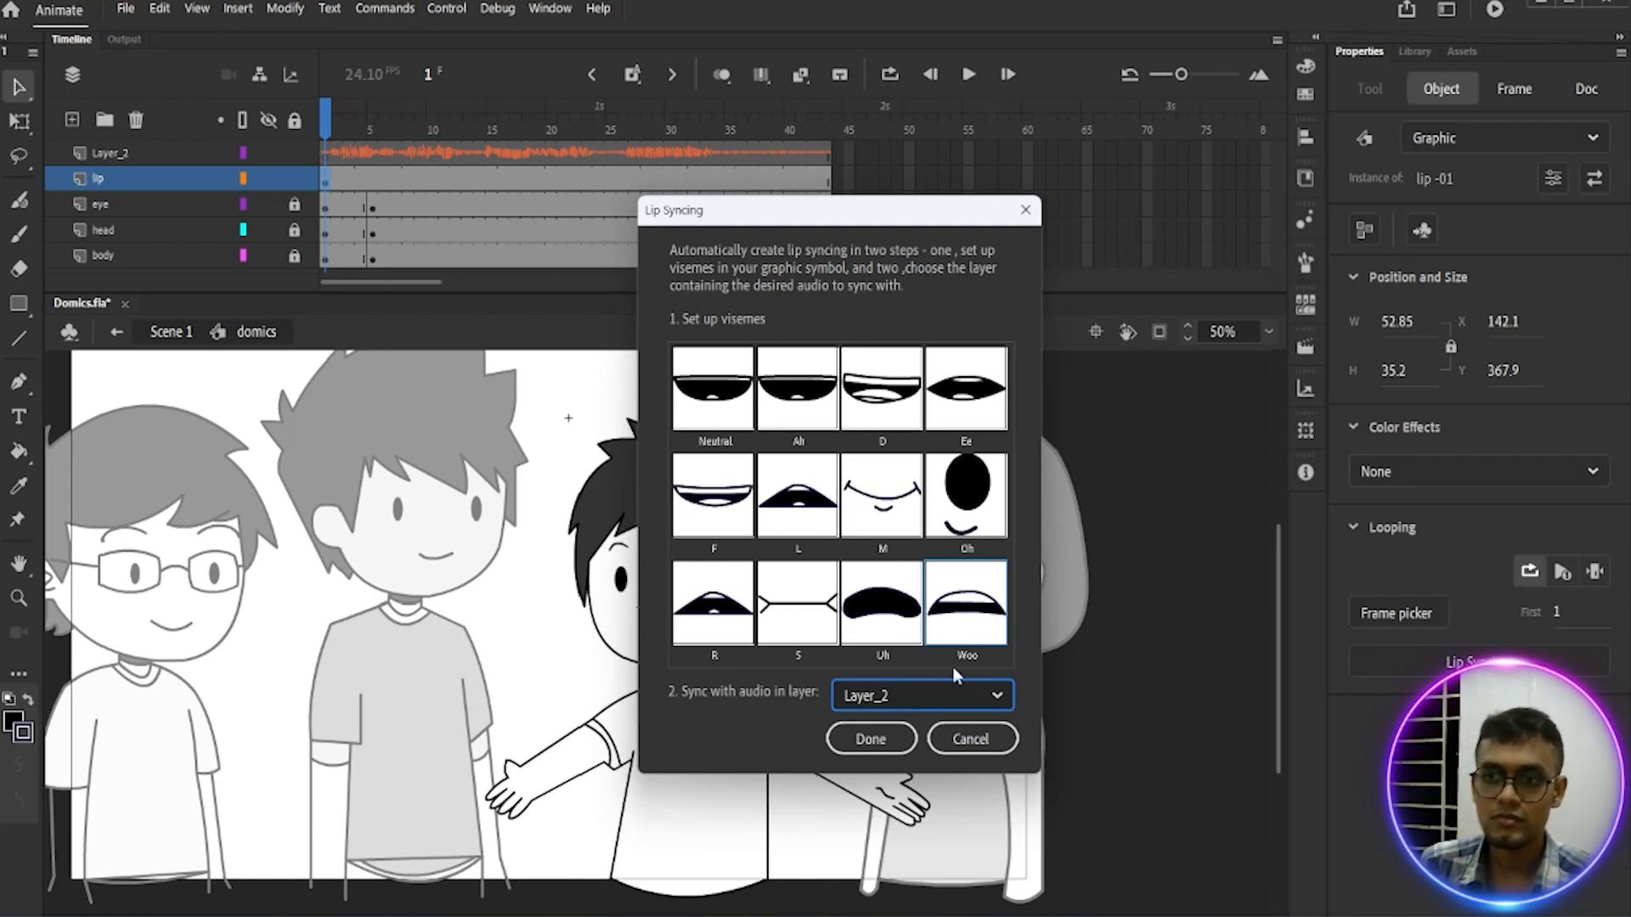
pyautogui.click(977, 696)
pyautogui.click(985, 695)
pyautogui.click(875, 739)
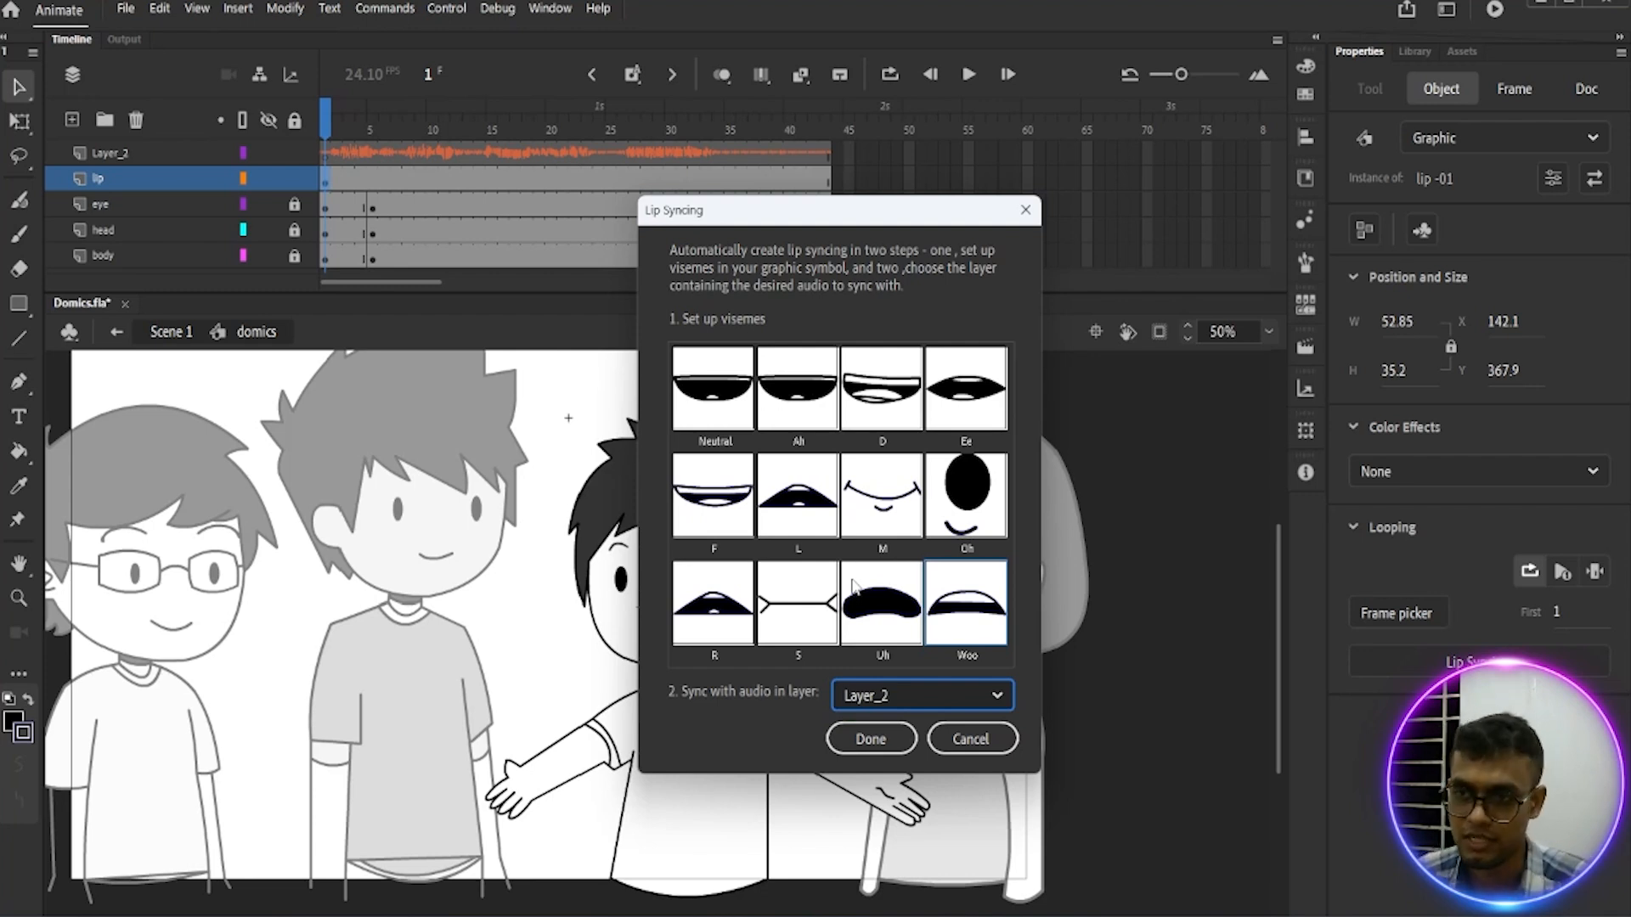
pyautogui.click(866, 736)
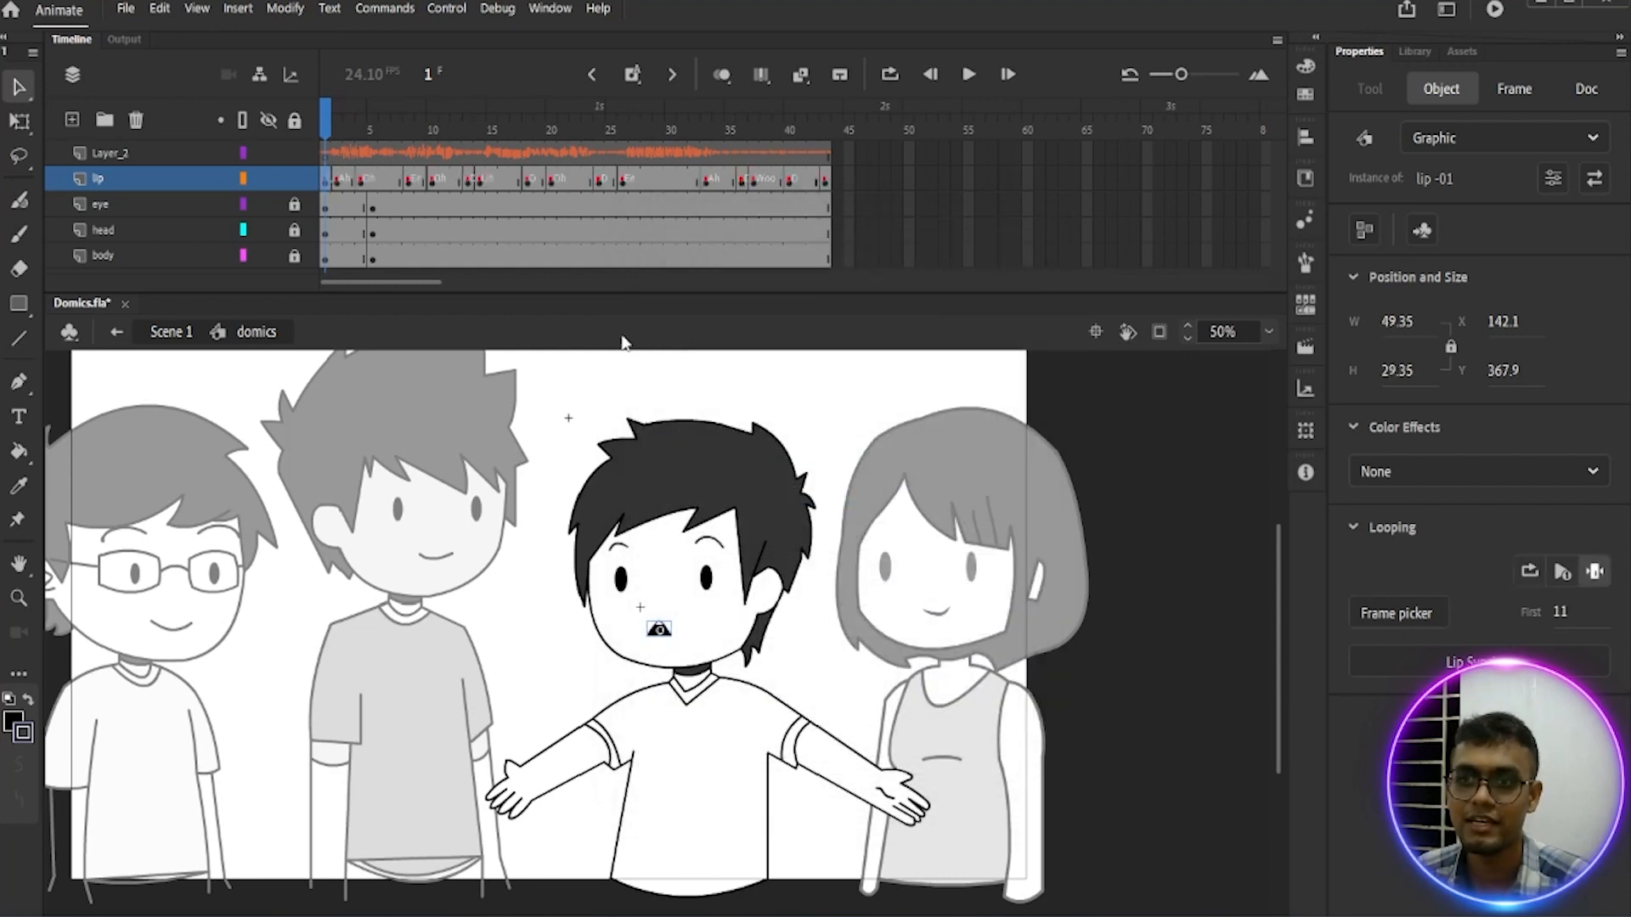
# Step: Play the timeline from frame 1 twice to check the lip sync against the audio, then scrub back to frame 5
pyautogui.moveTo(330, 121); pyautogui.dragTo(293, 176)
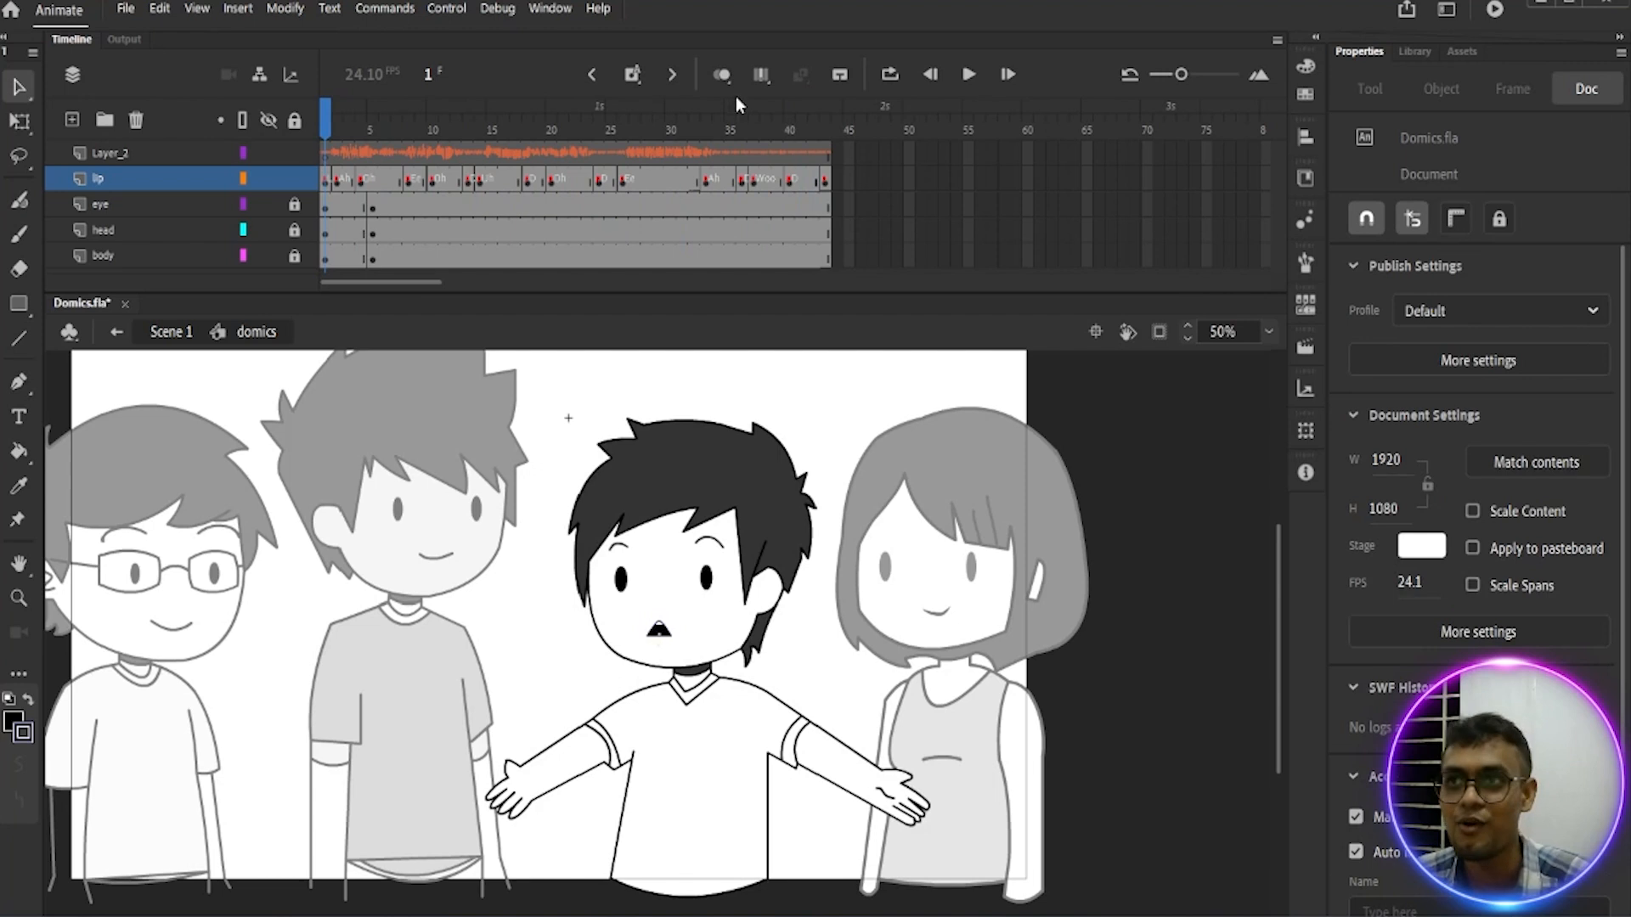
pyautogui.click(974, 78)
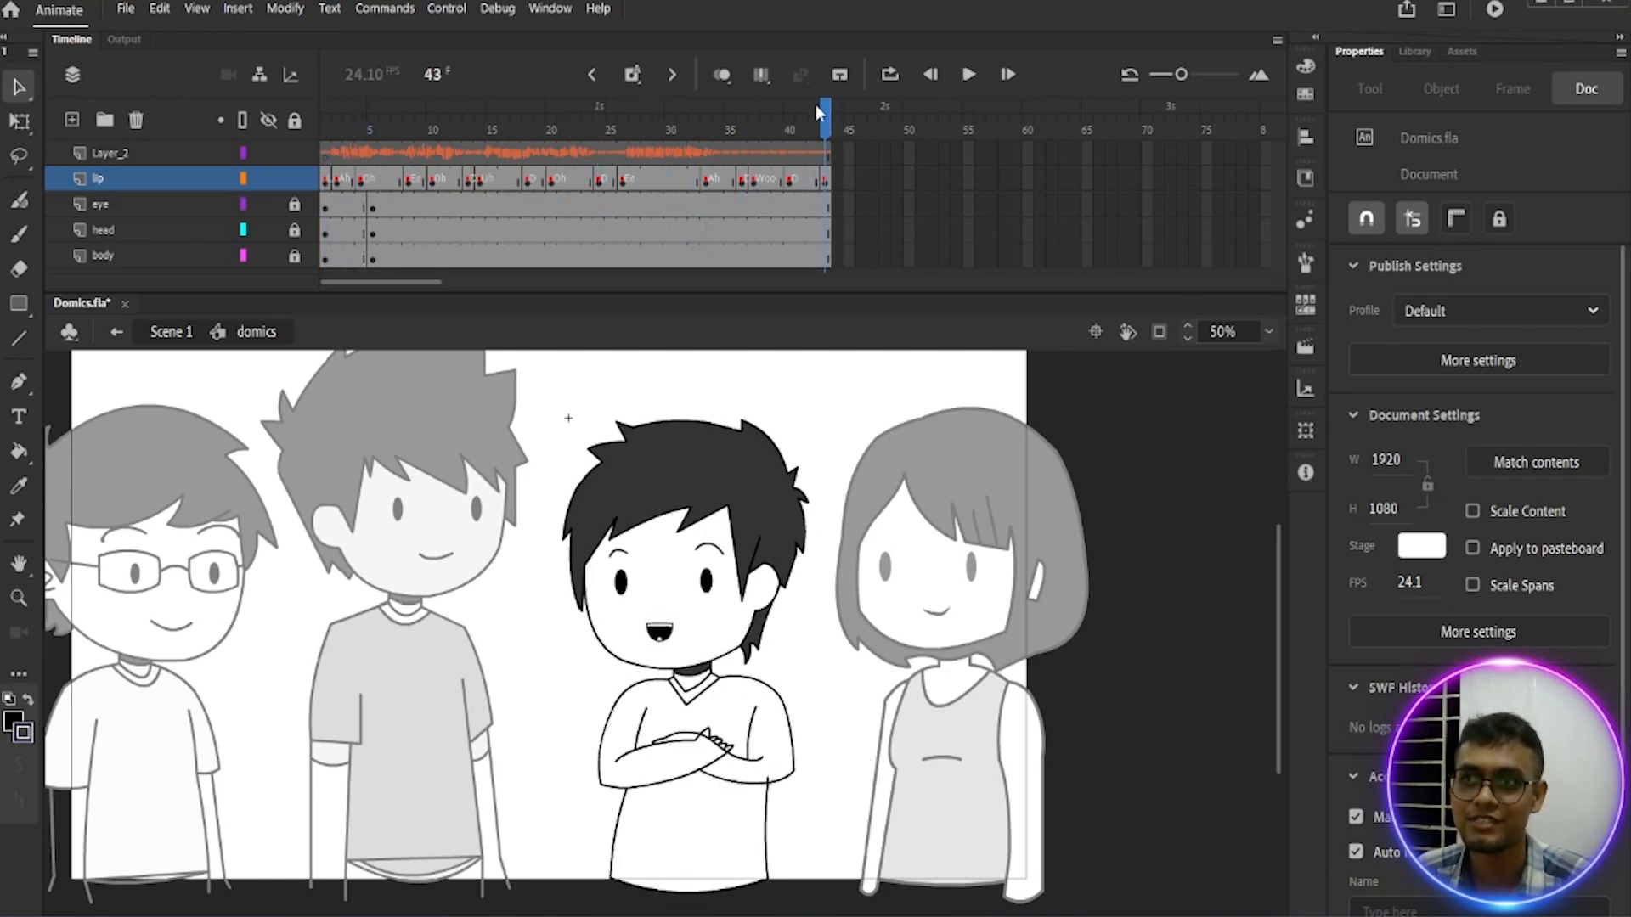
pyautogui.moveTo(822, 127); pyautogui.dragTo(327, 153)
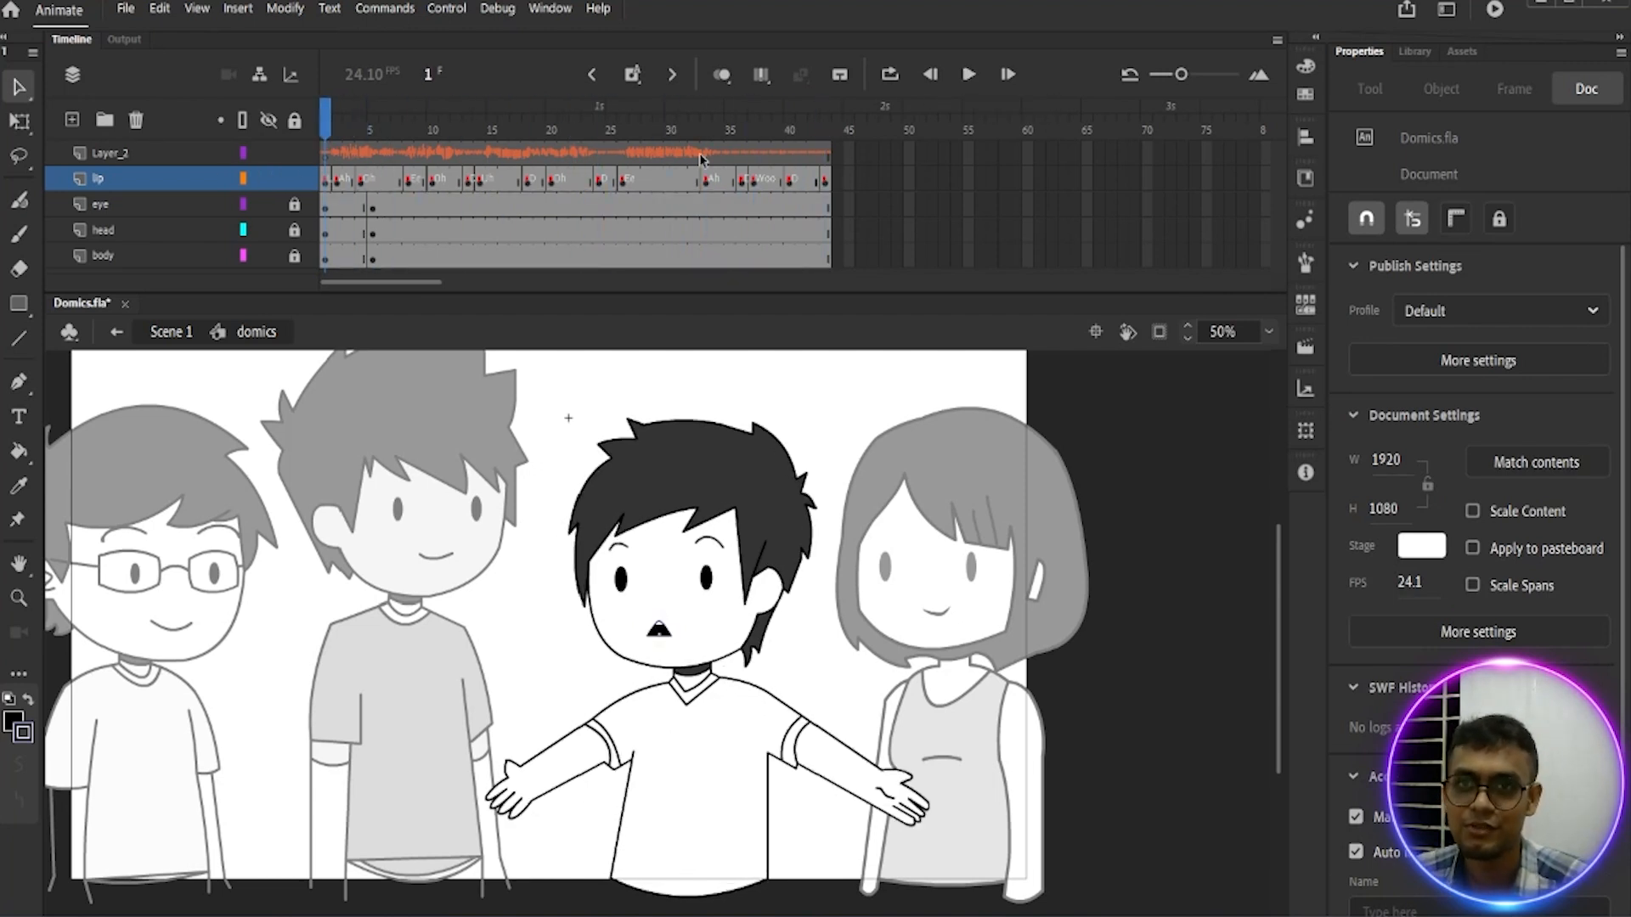
pyautogui.click(967, 76)
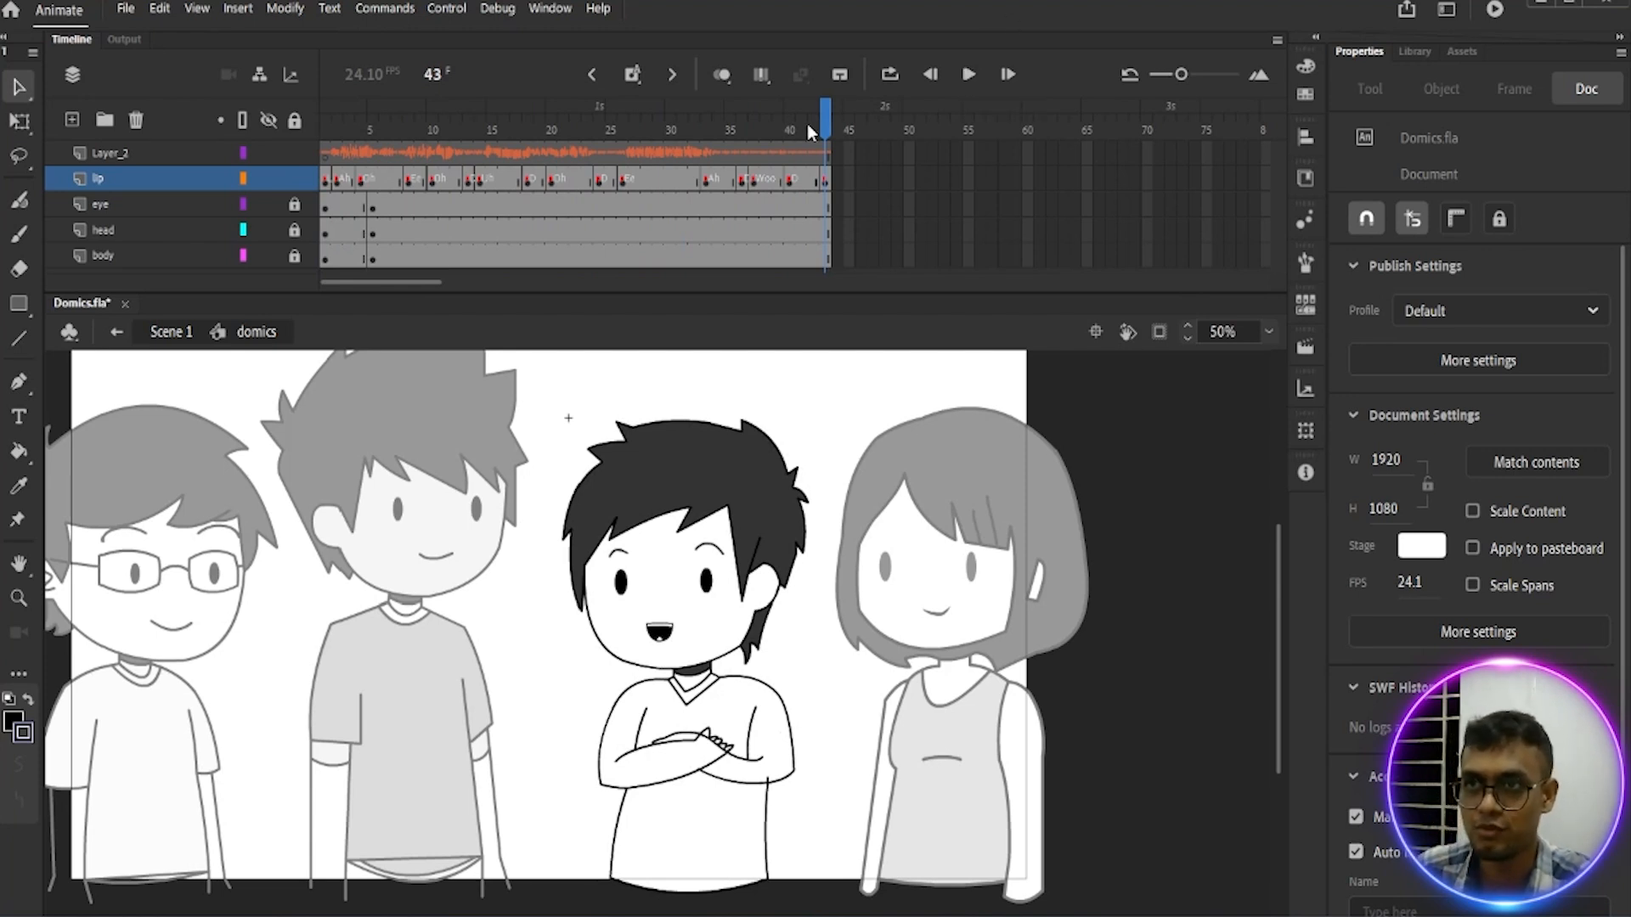
pyautogui.moveTo(819, 129); pyautogui.dragTo(375, 141)
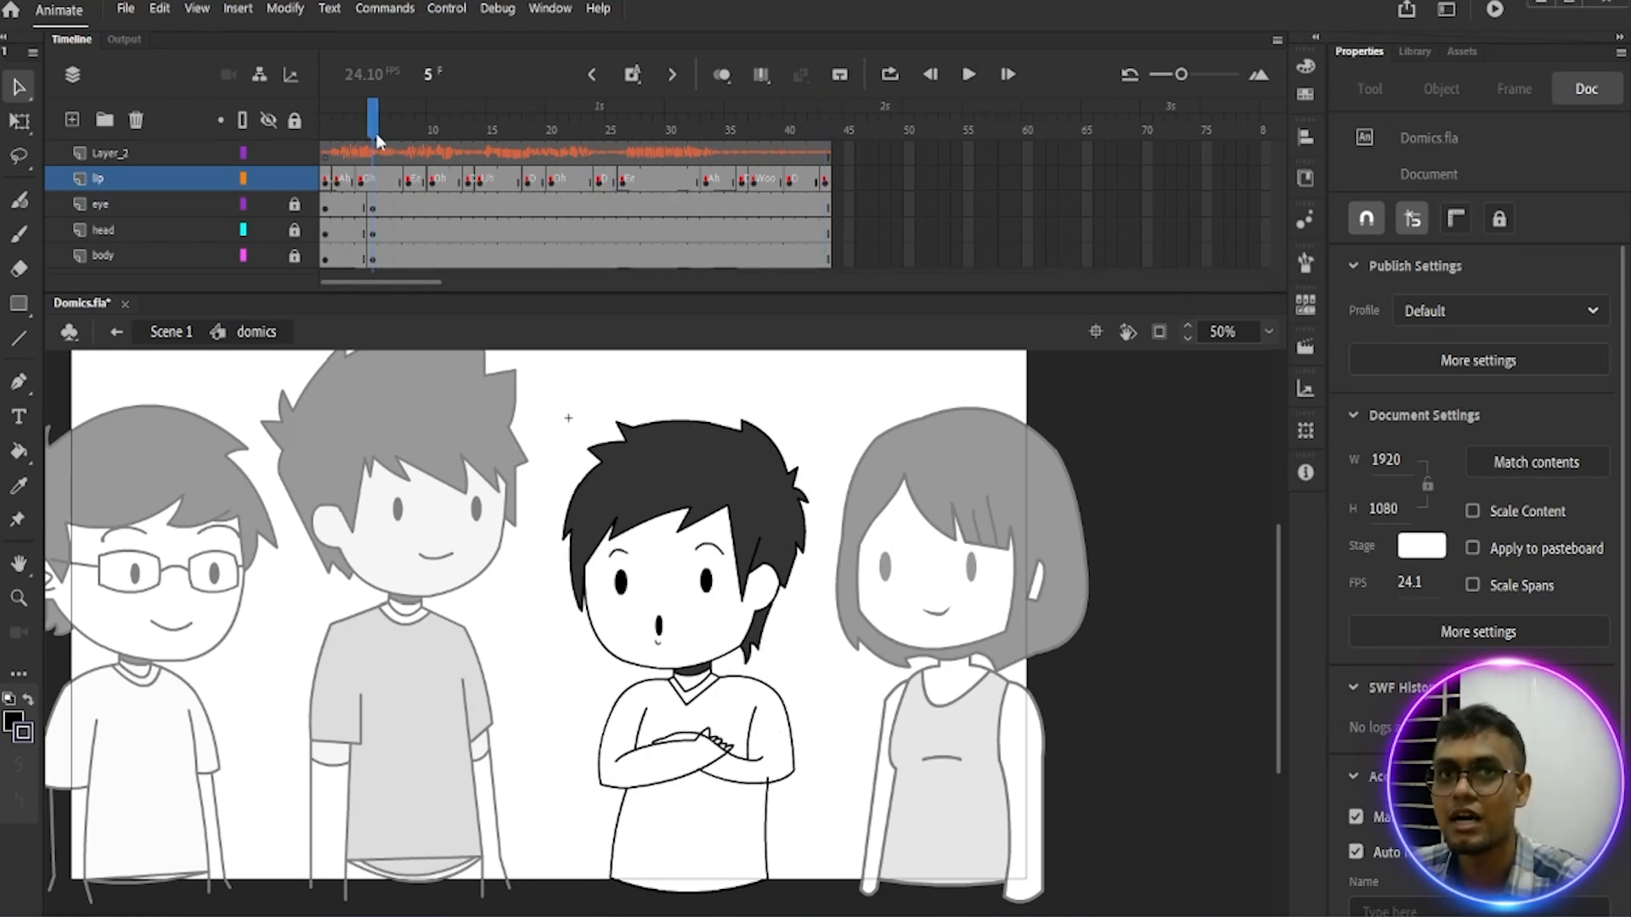
# Step: Unlock the eye, head and body layers and move the playhead to frame 11
pyautogui.click(295, 207)
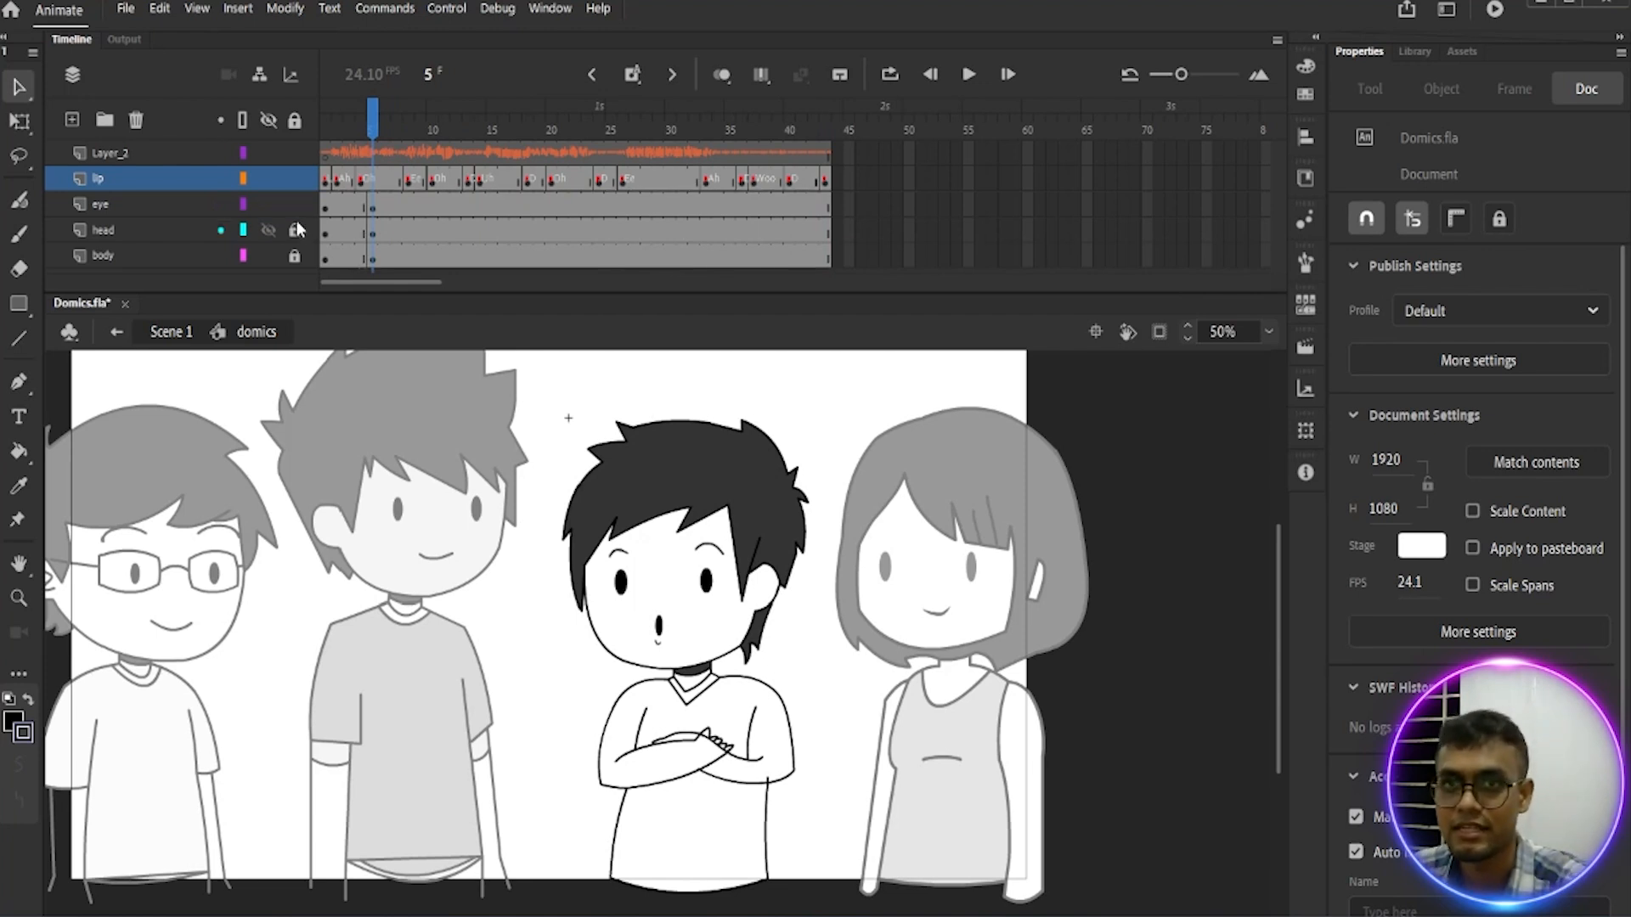
pyautogui.click(294, 254)
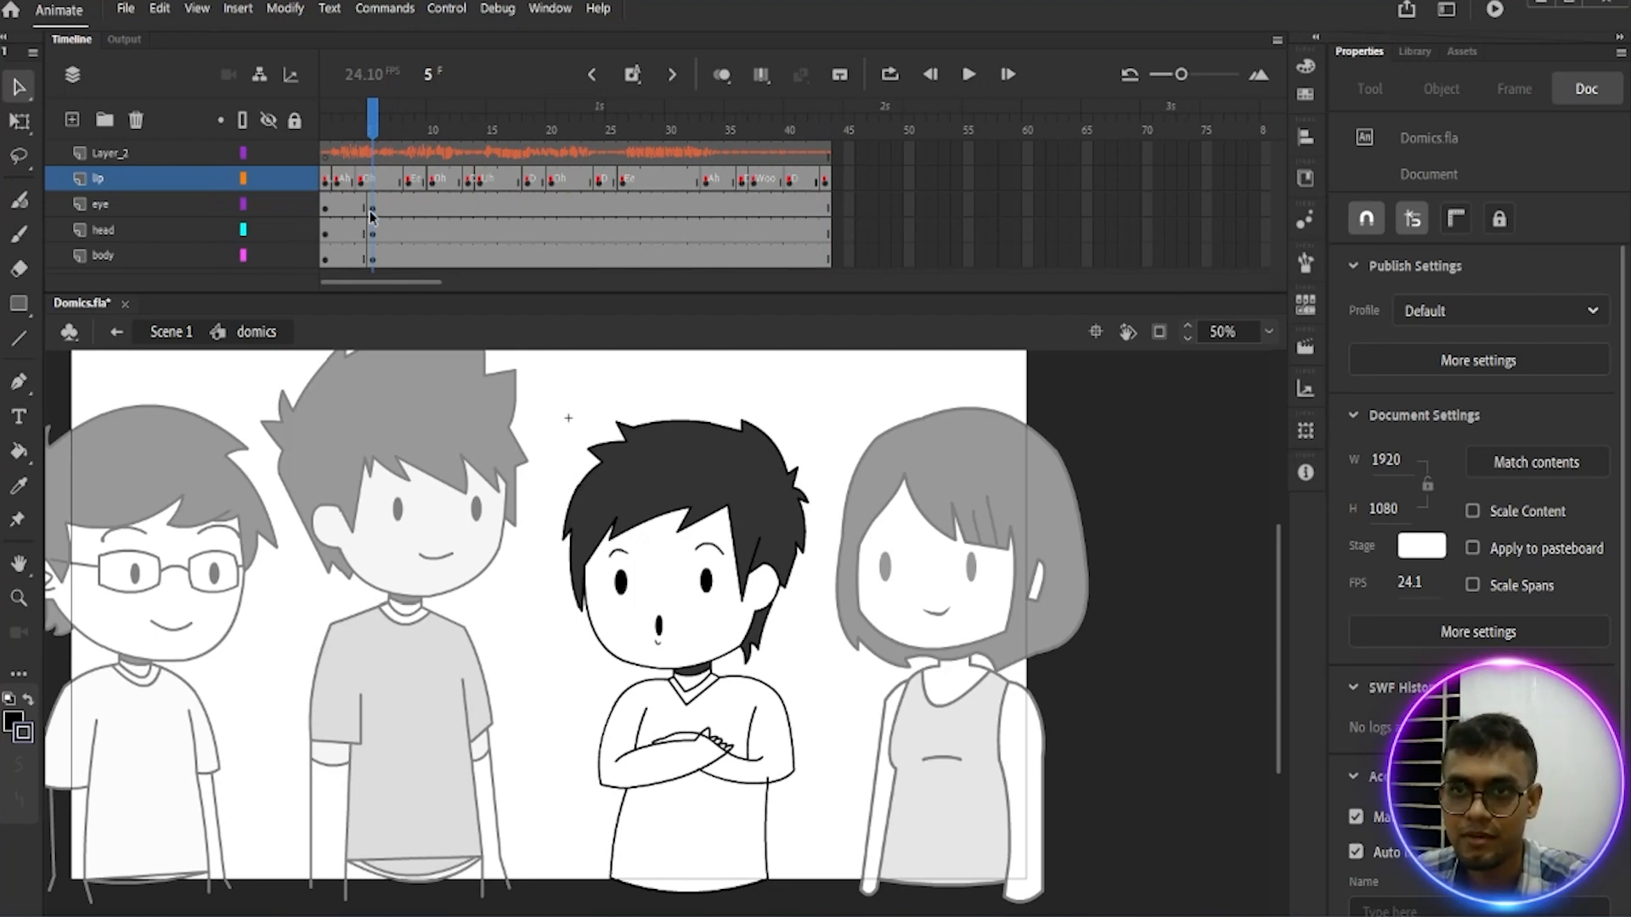
pyautogui.moveTo(382, 130); pyautogui.dragTo(442, 128)
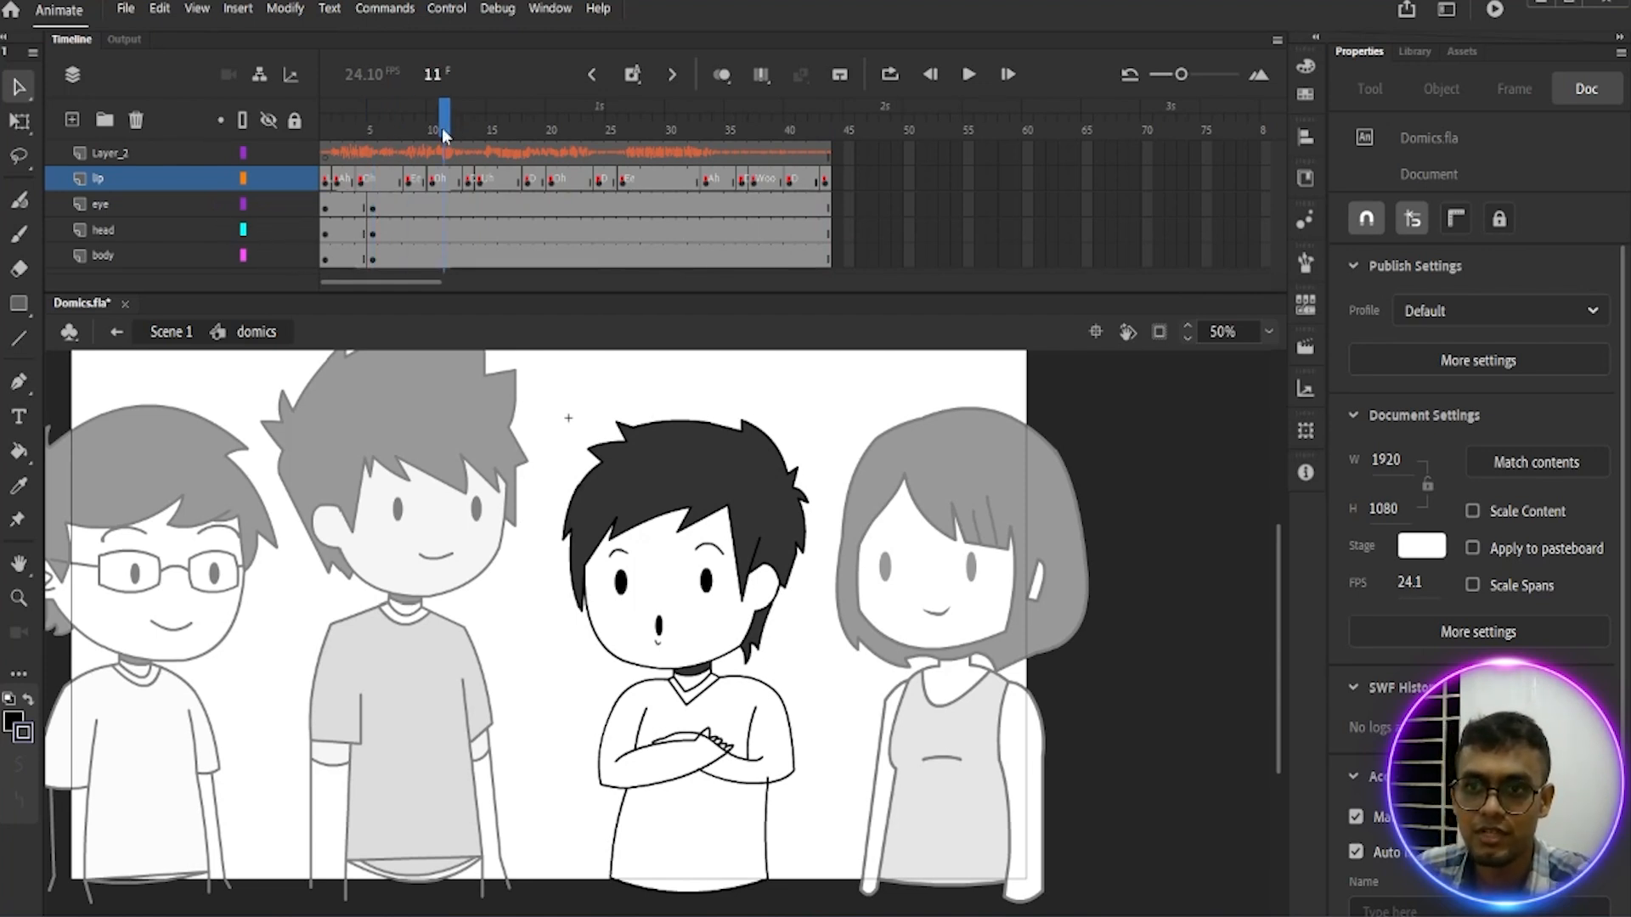
# Step: Add a head-layer keyframe at frame 11 and tilt the head counter-clockwise about the base of the neck
pyautogui.click(444, 213)
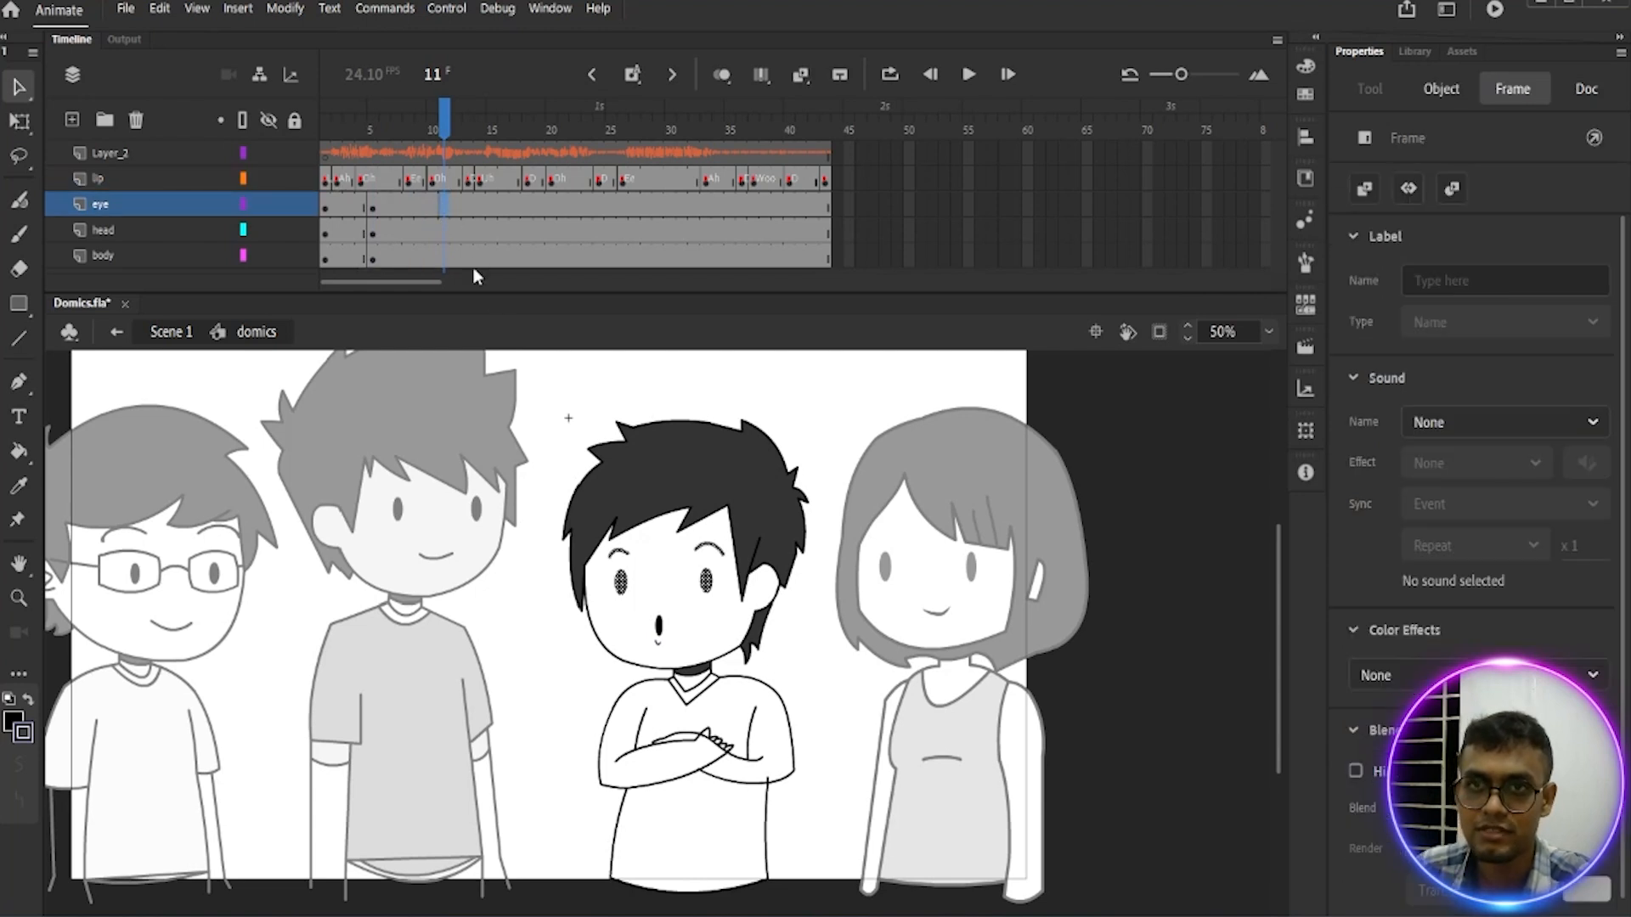
pyautogui.click(446, 235)
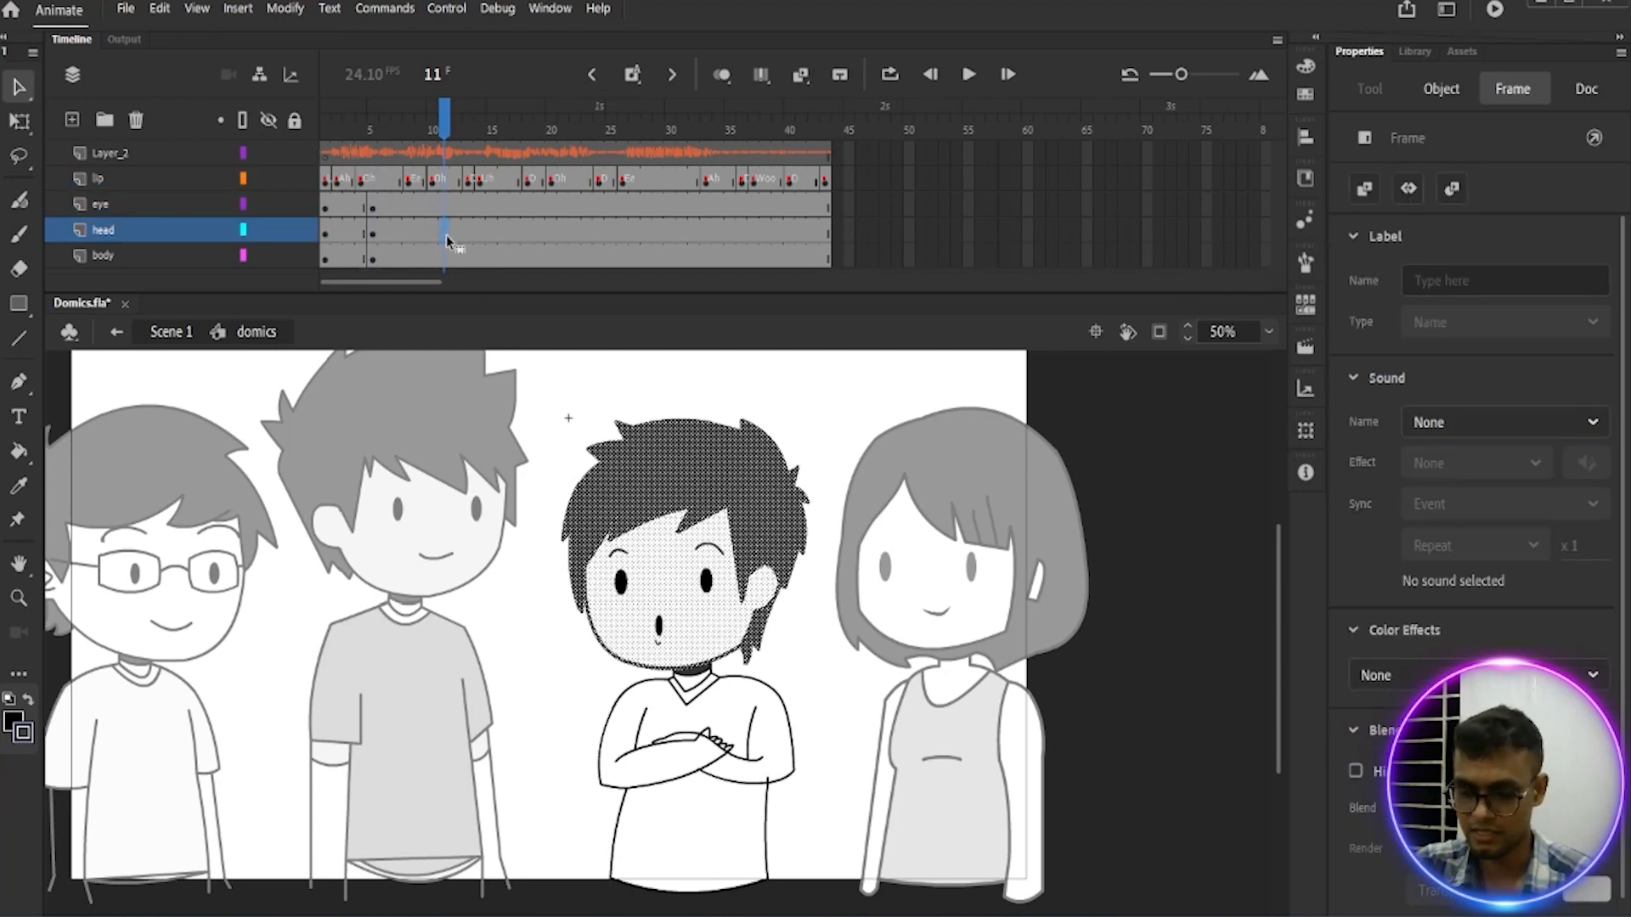
pyautogui.press('q')
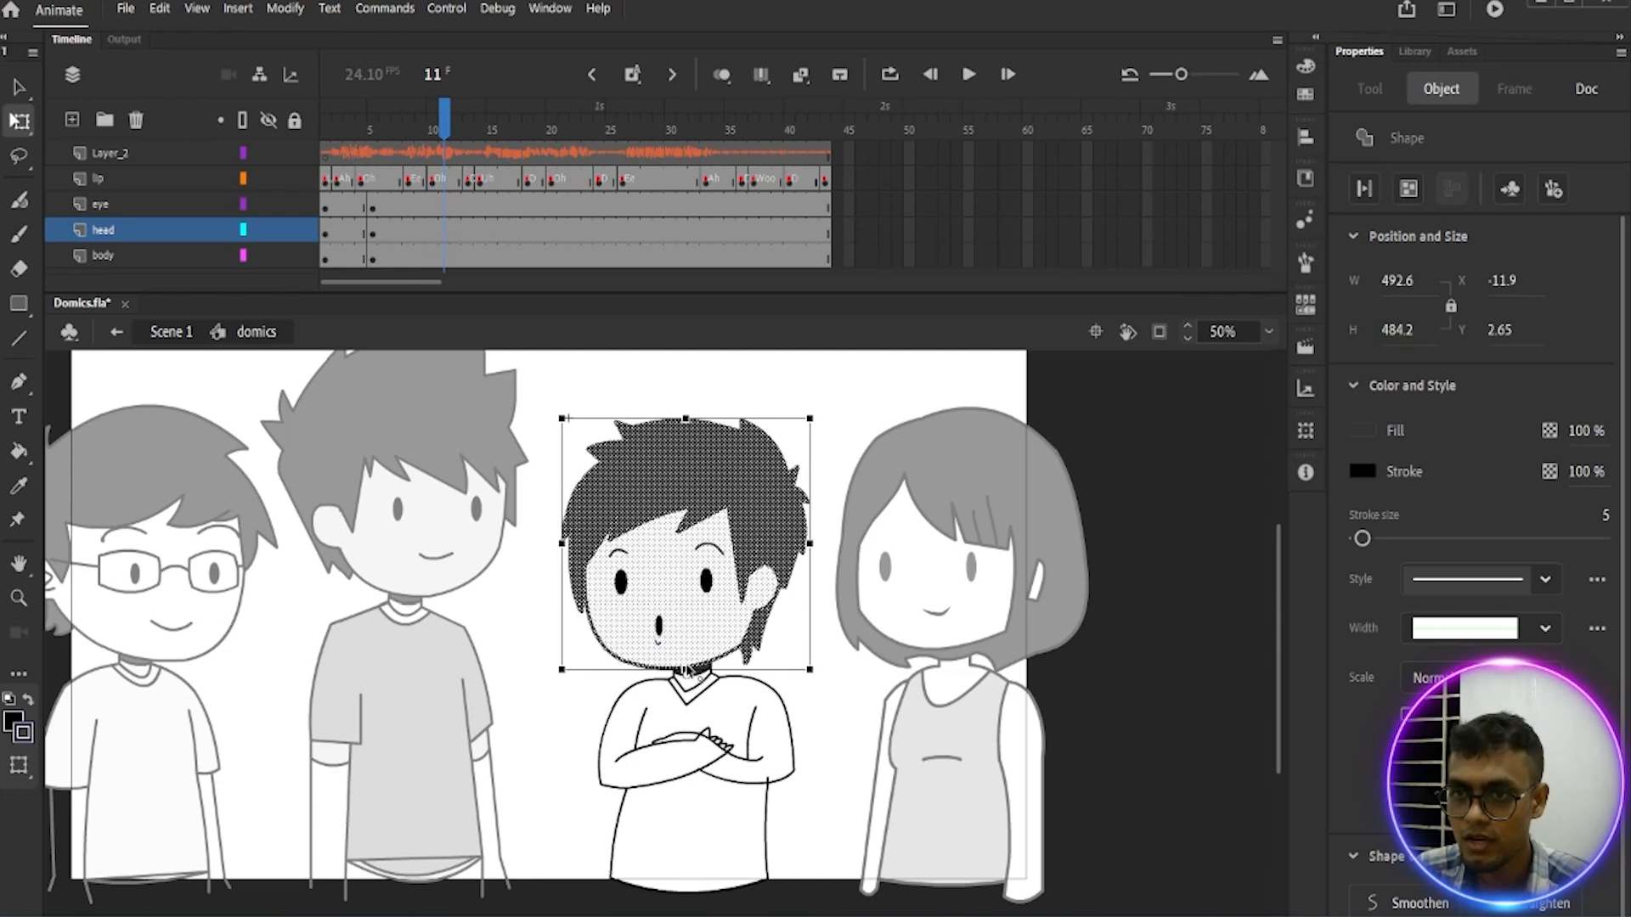
pyautogui.moveTo(821, 418)
pyautogui.mouseDown()
pyautogui.moveTo(760, 417)
pyautogui.moveTo(803, 438)
pyautogui.mouseUp()
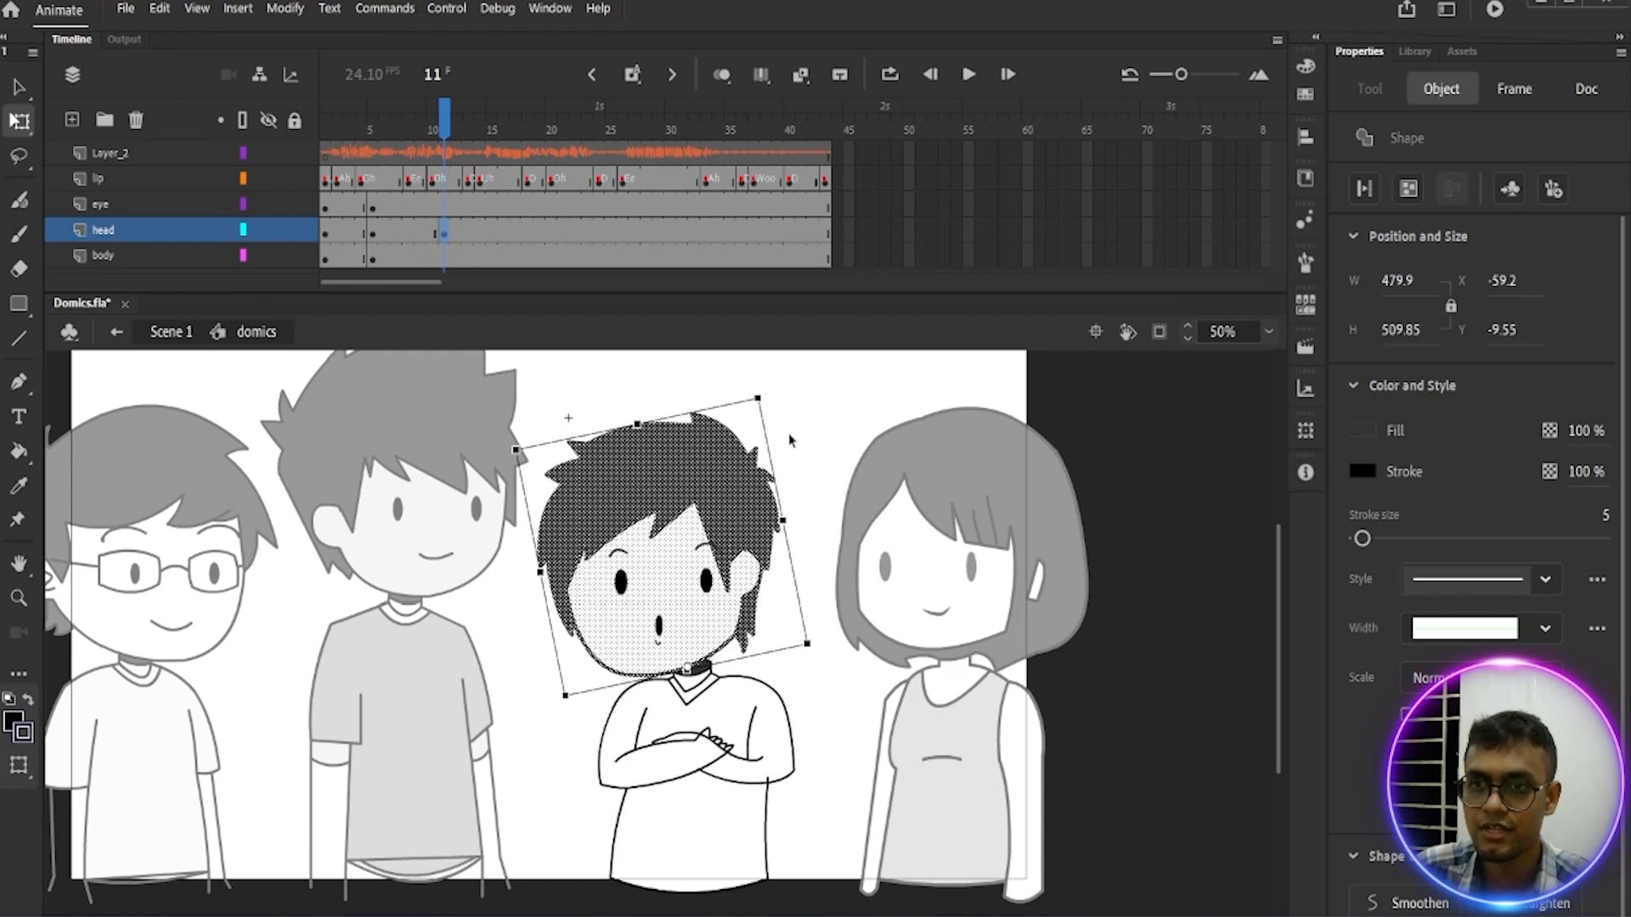
# Step: Add an eye-layer keyframe at frame 11 and shift the eyes left and slightly down to fit the tilted head
pyautogui.click(444, 207)
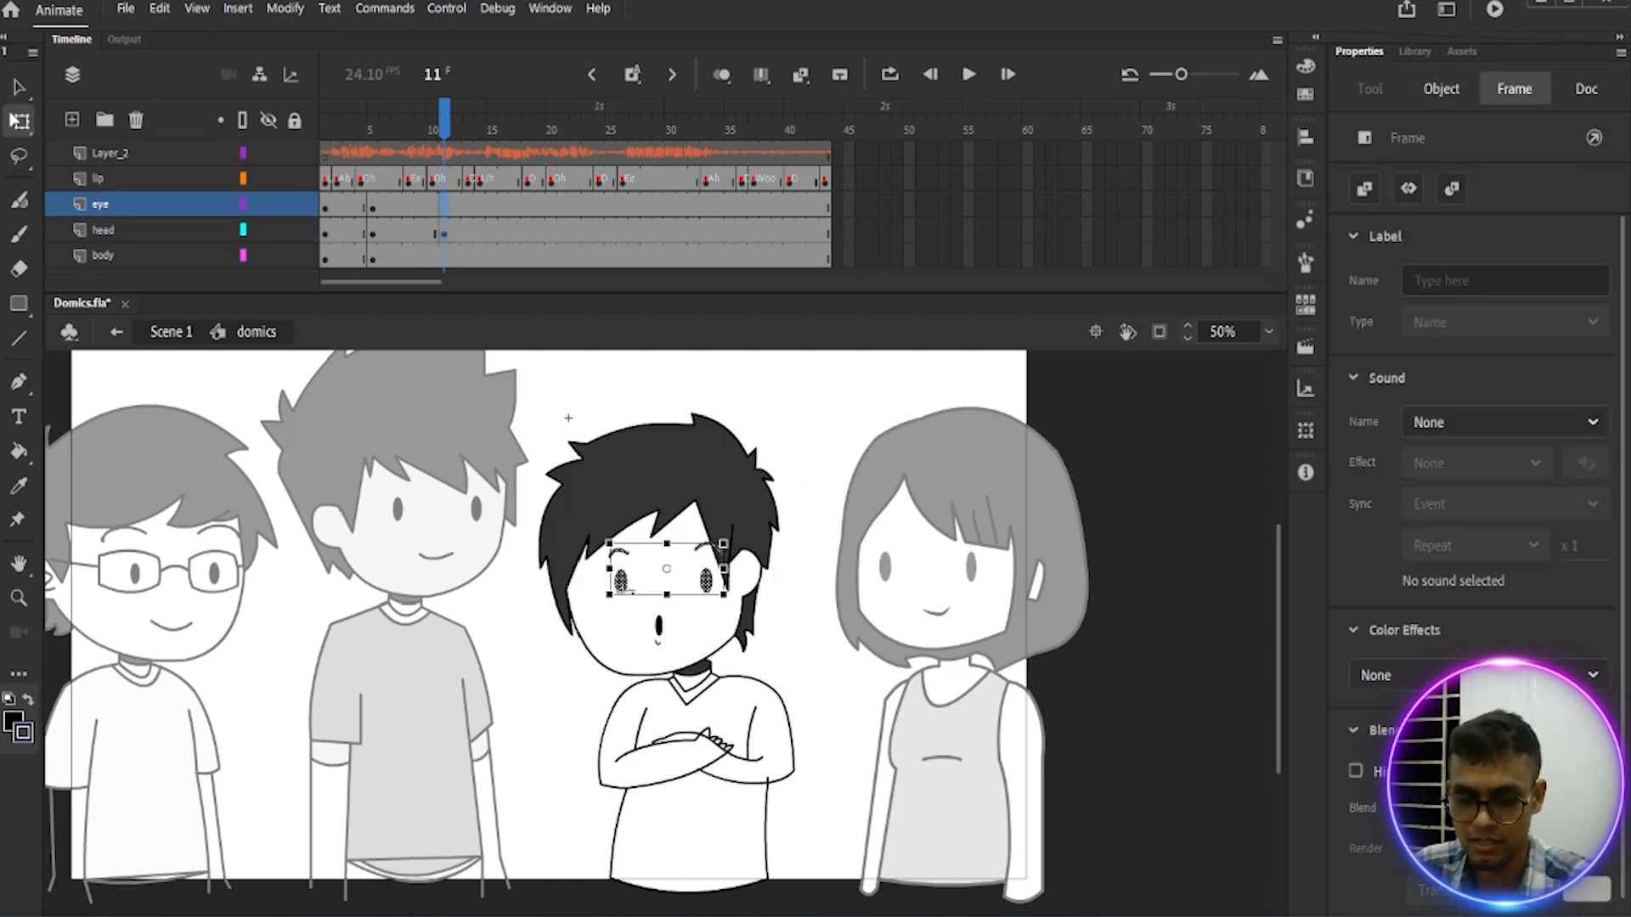
pyautogui.press('v')
pyautogui.moveTo(634, 594); pyautogui.dragTo(607, 607)
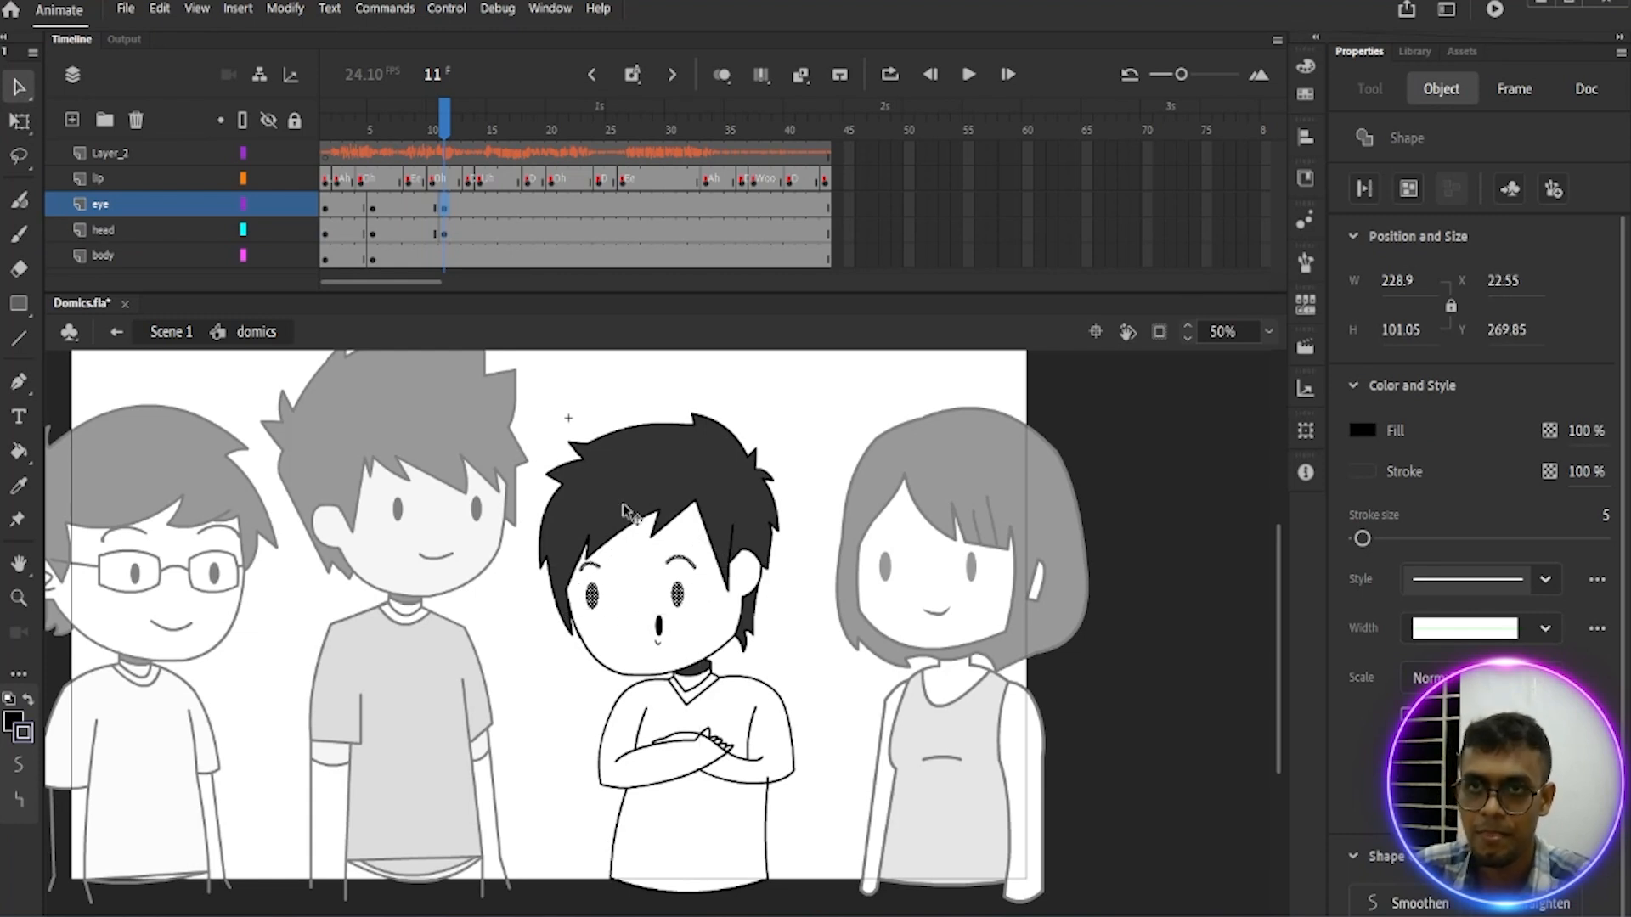
# Step: Add a body-layer keyframe at frame 11 and rotate the body slightly counter-clockwise about its bottom centre with Rotate and Skew
pyautogui.click(444, 256)
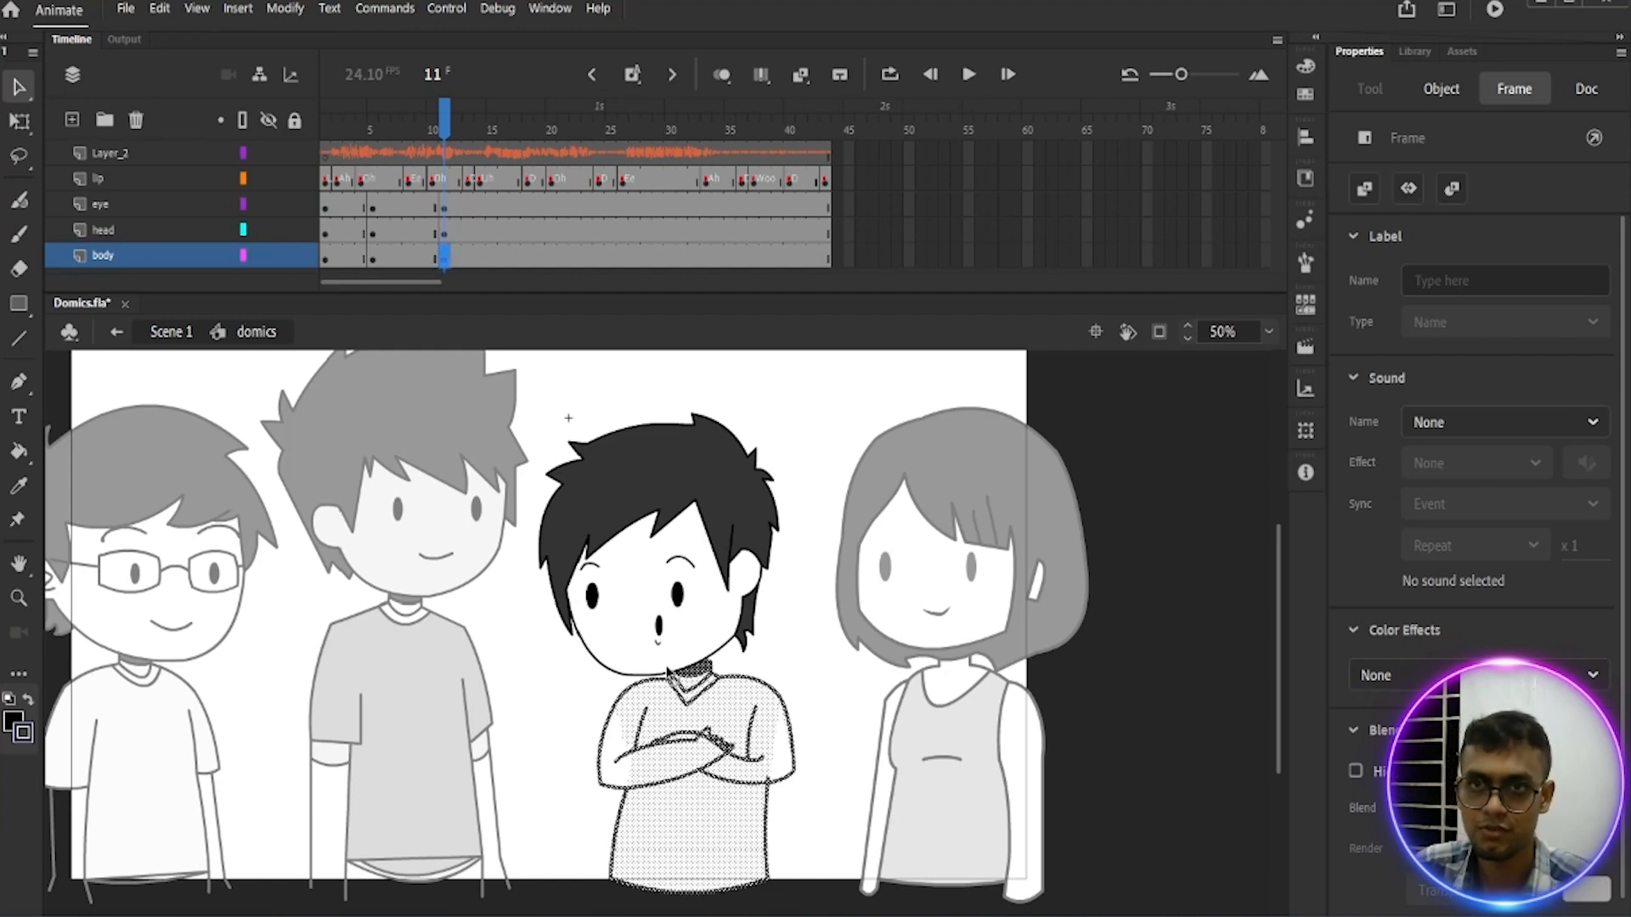
pyautogui.press('q')
pyautogui.click(673, 722)
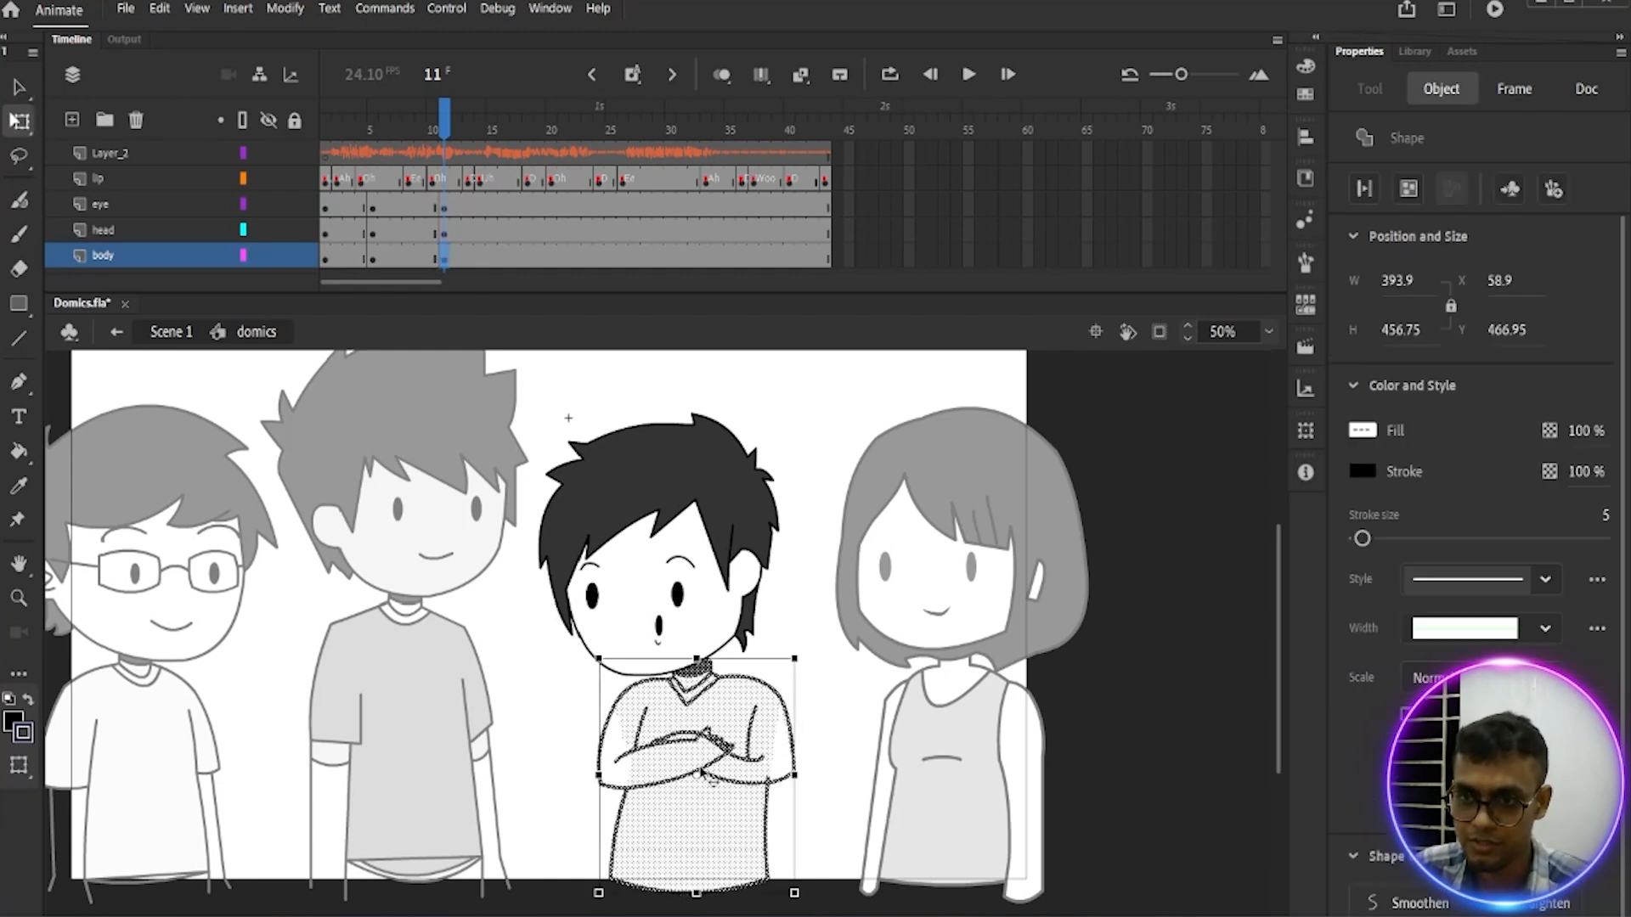
pyautogui.moveTo(699, 775); pyautogui.dragTo(696, 895)
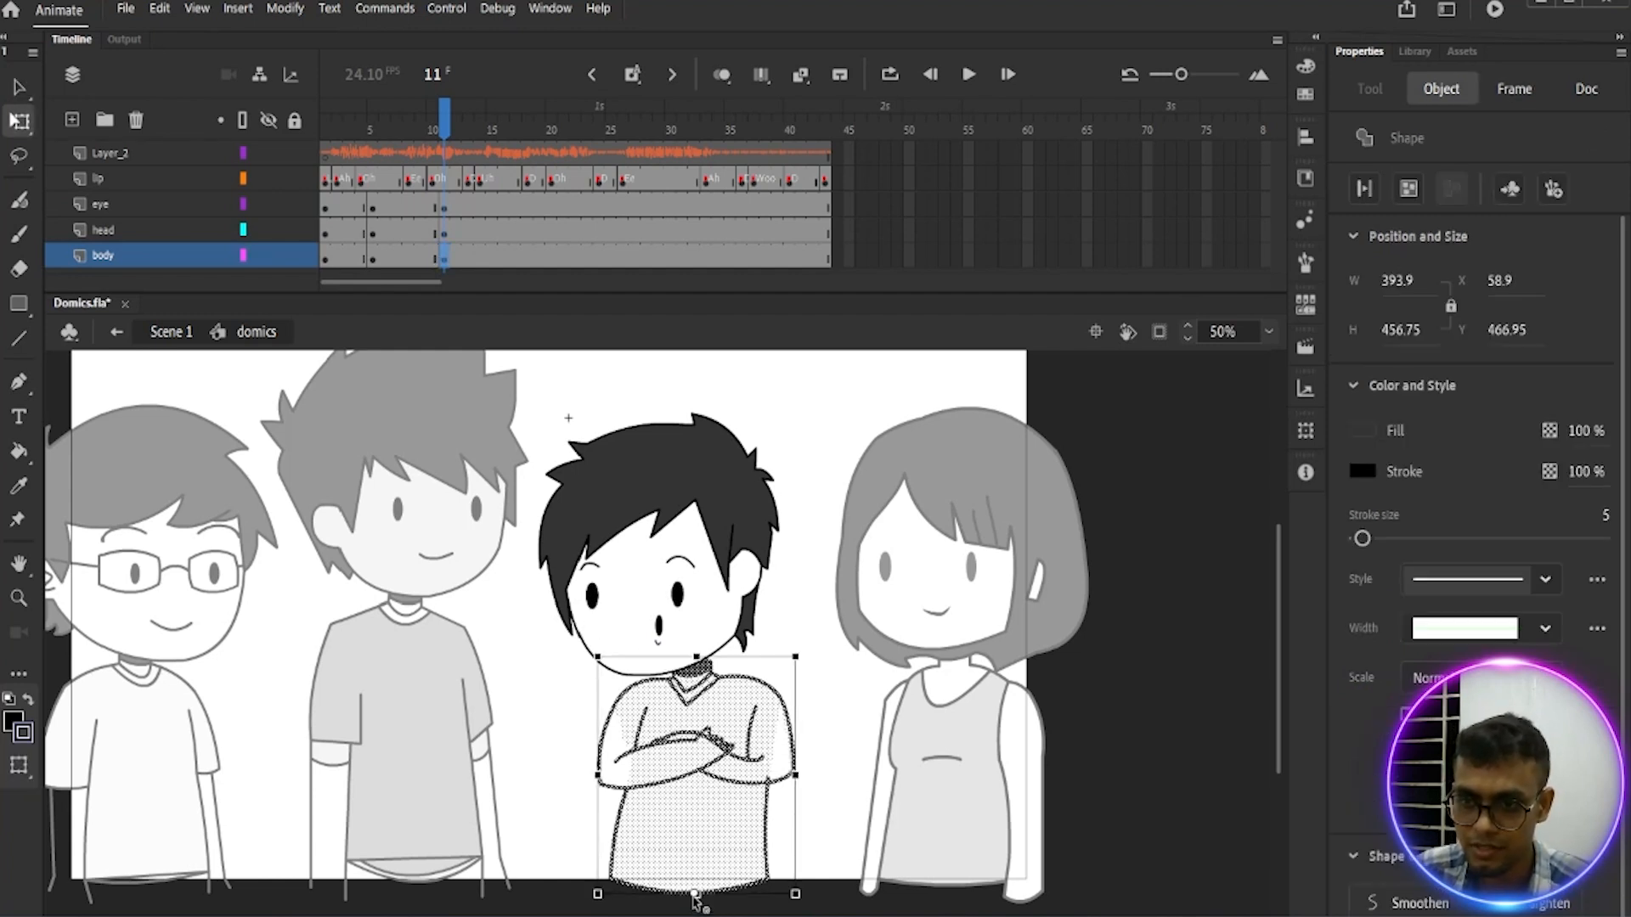
pyautogui.click(18, 764)
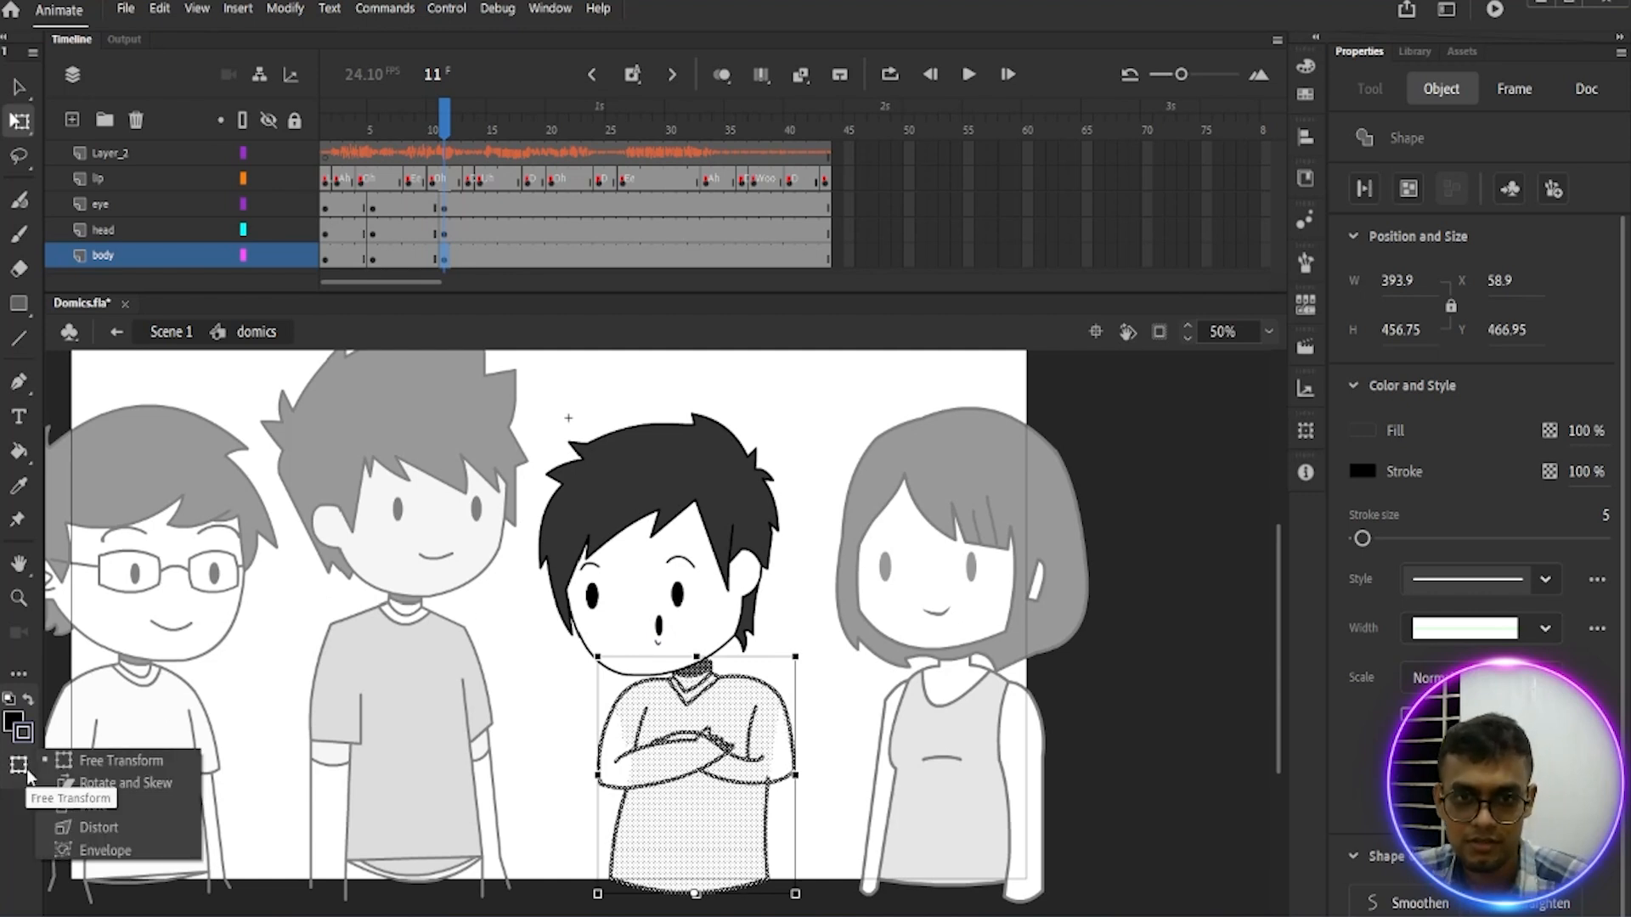
pyautogui.click(121, 790)
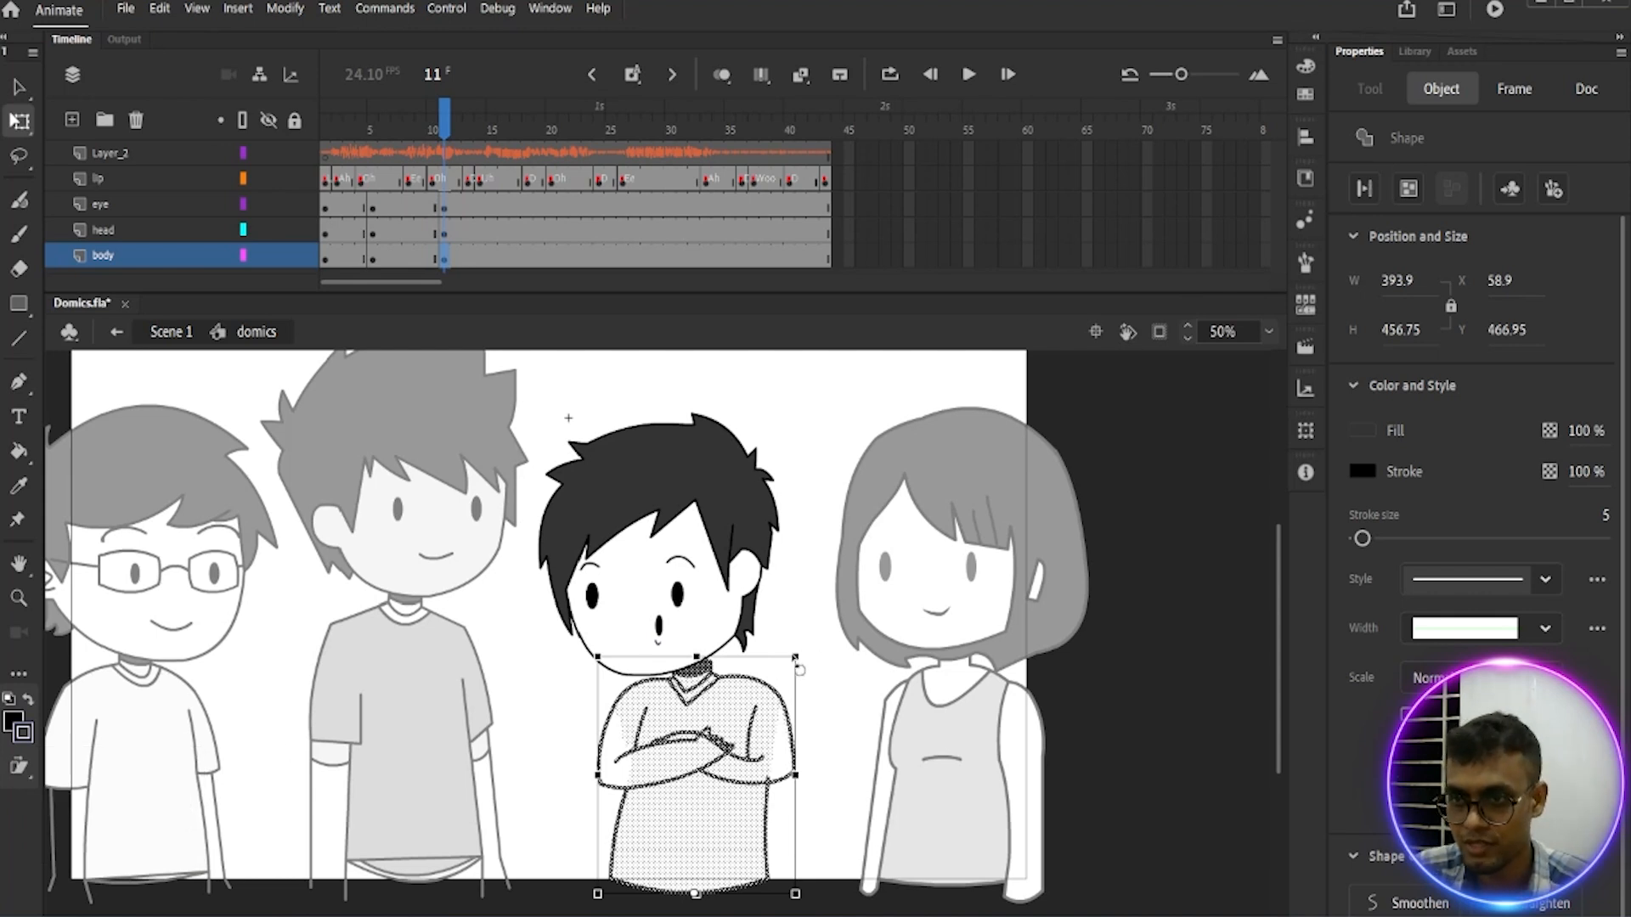
pyautogui.moveTo(802, 669); pyautogui.dragTo(773, 656)
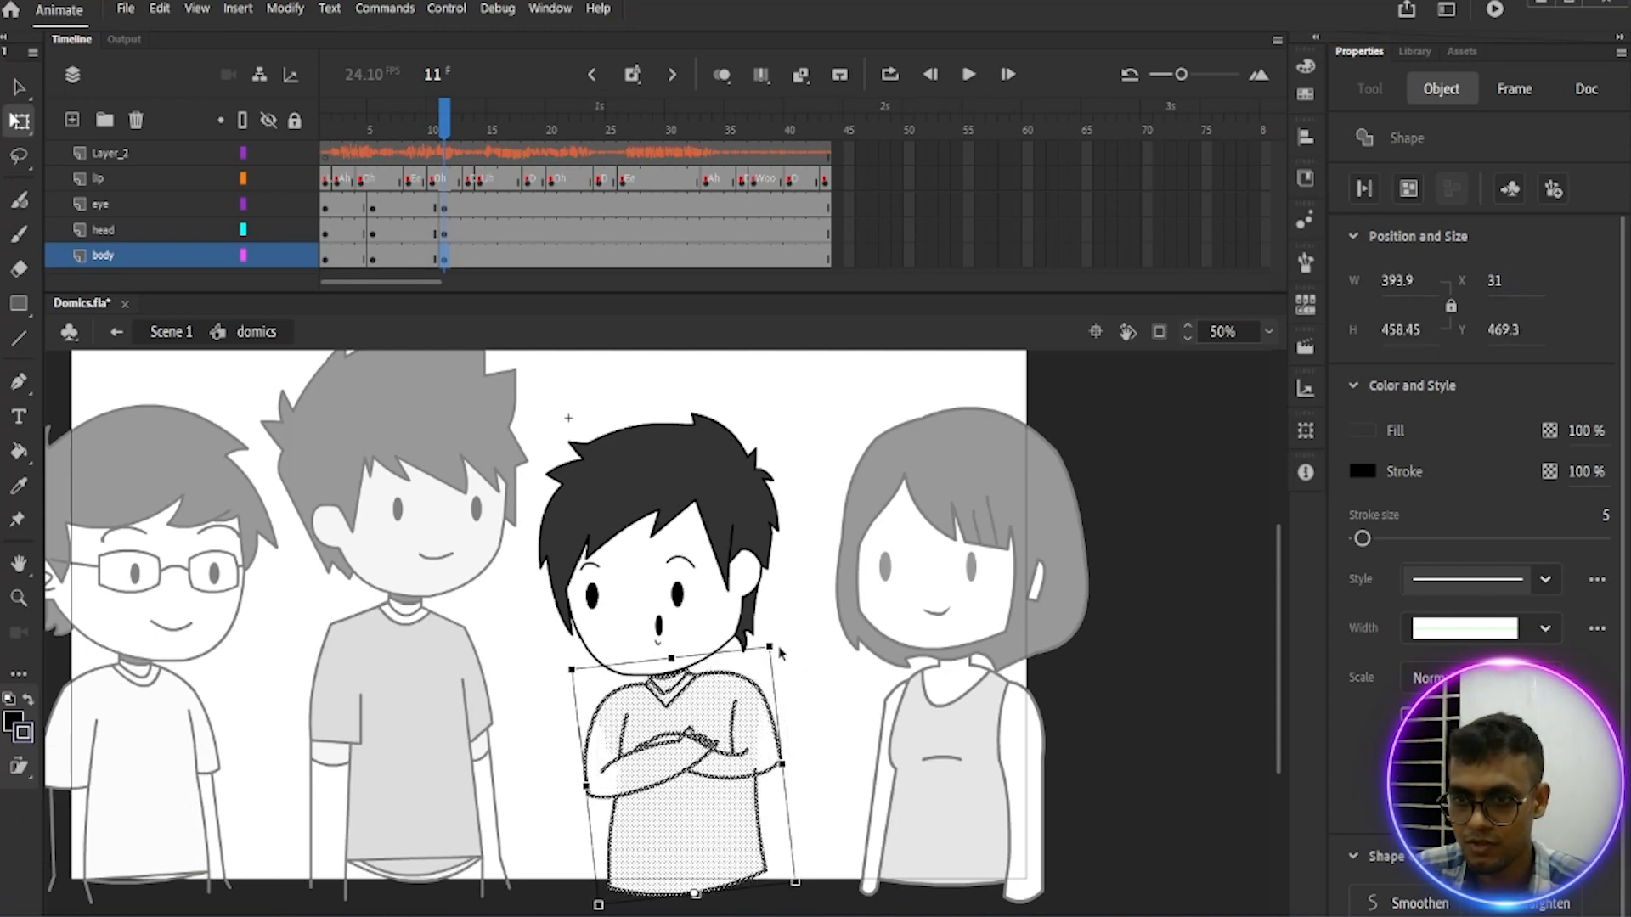
pyautogui.click(806, 677)
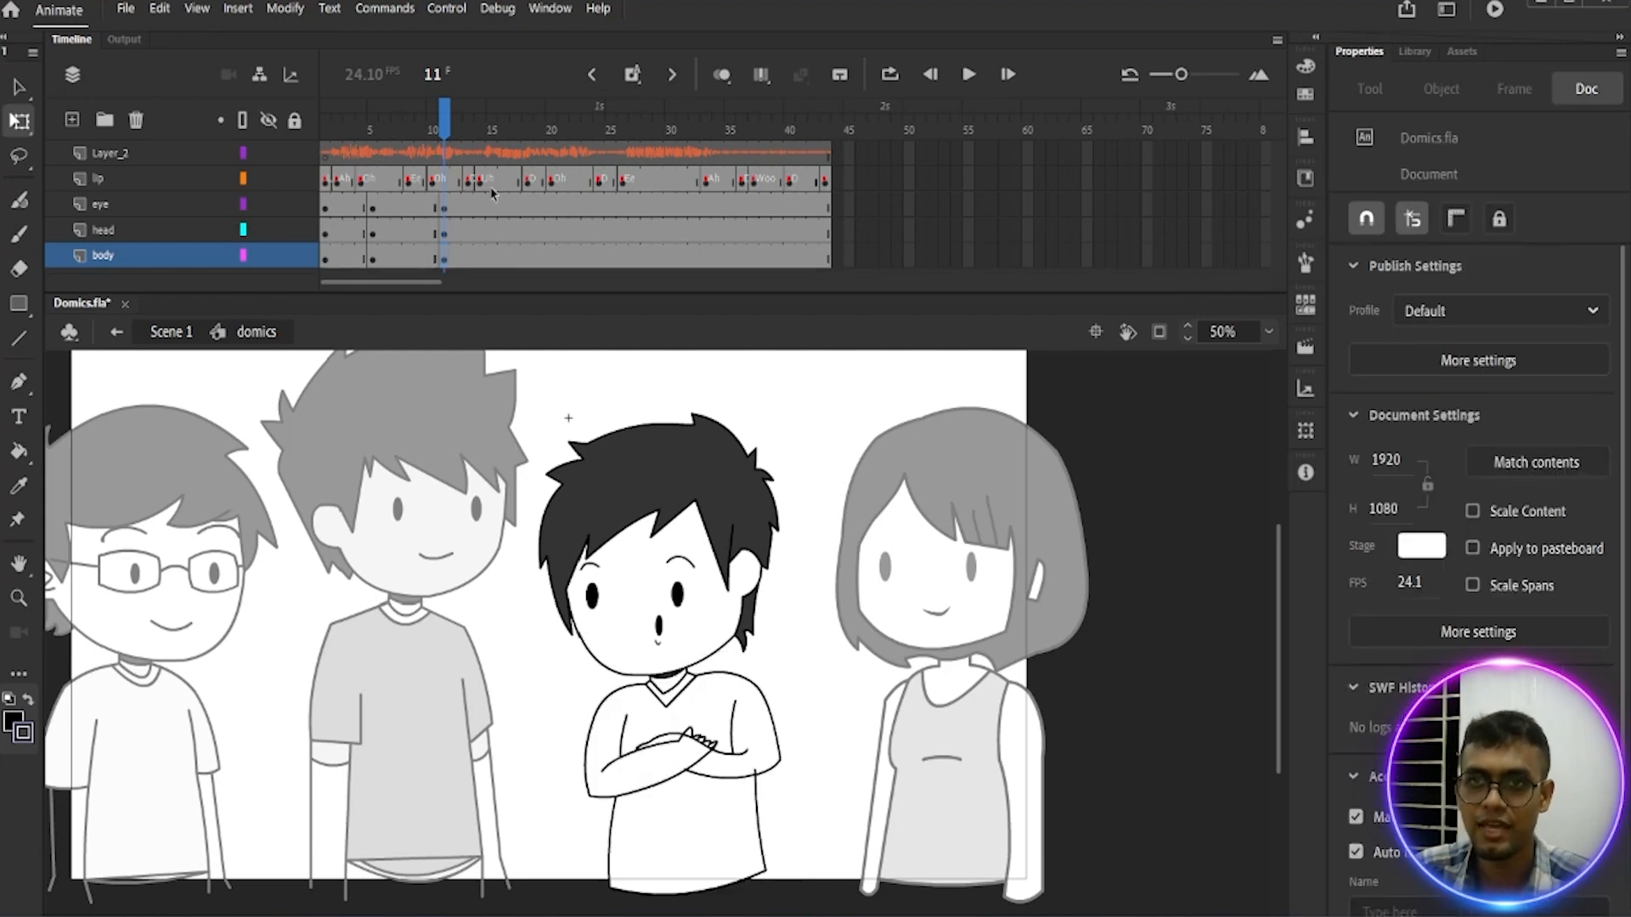
# Step: Add a keyframe on the lip layer at frame 11 and nudge the mouth left to fit the tilted face
pyautogui.moveTo(443, 119)
pyautogui.mouseDown()
pyautogui.moveTo(429, 127)
pyautogui.moveTo(516, 129)
pyautogui.moveTo(393, 135)
pyautogui.moveTo(527, 141)
pyautogui.moveTo(365, 166)
pyautogui.moveTo(630, 183)
pyautogui.moveTo(431, 179)
pyautogui.moveTo(448, 175)
pyautogui.mouseUp()
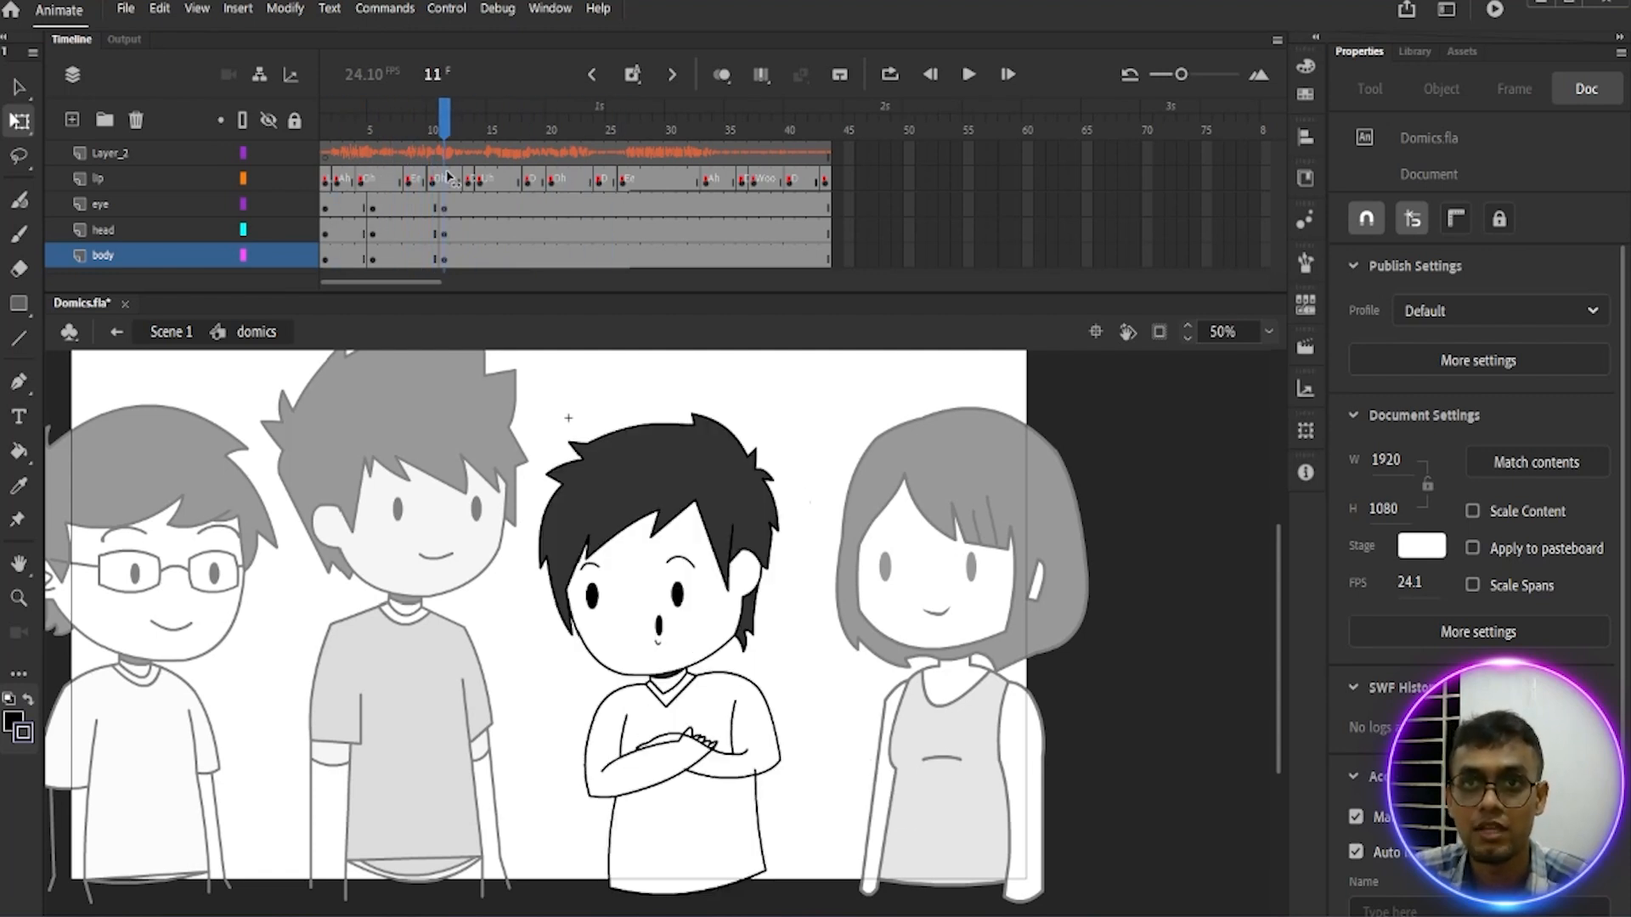
pyautogui.click(435, 184)
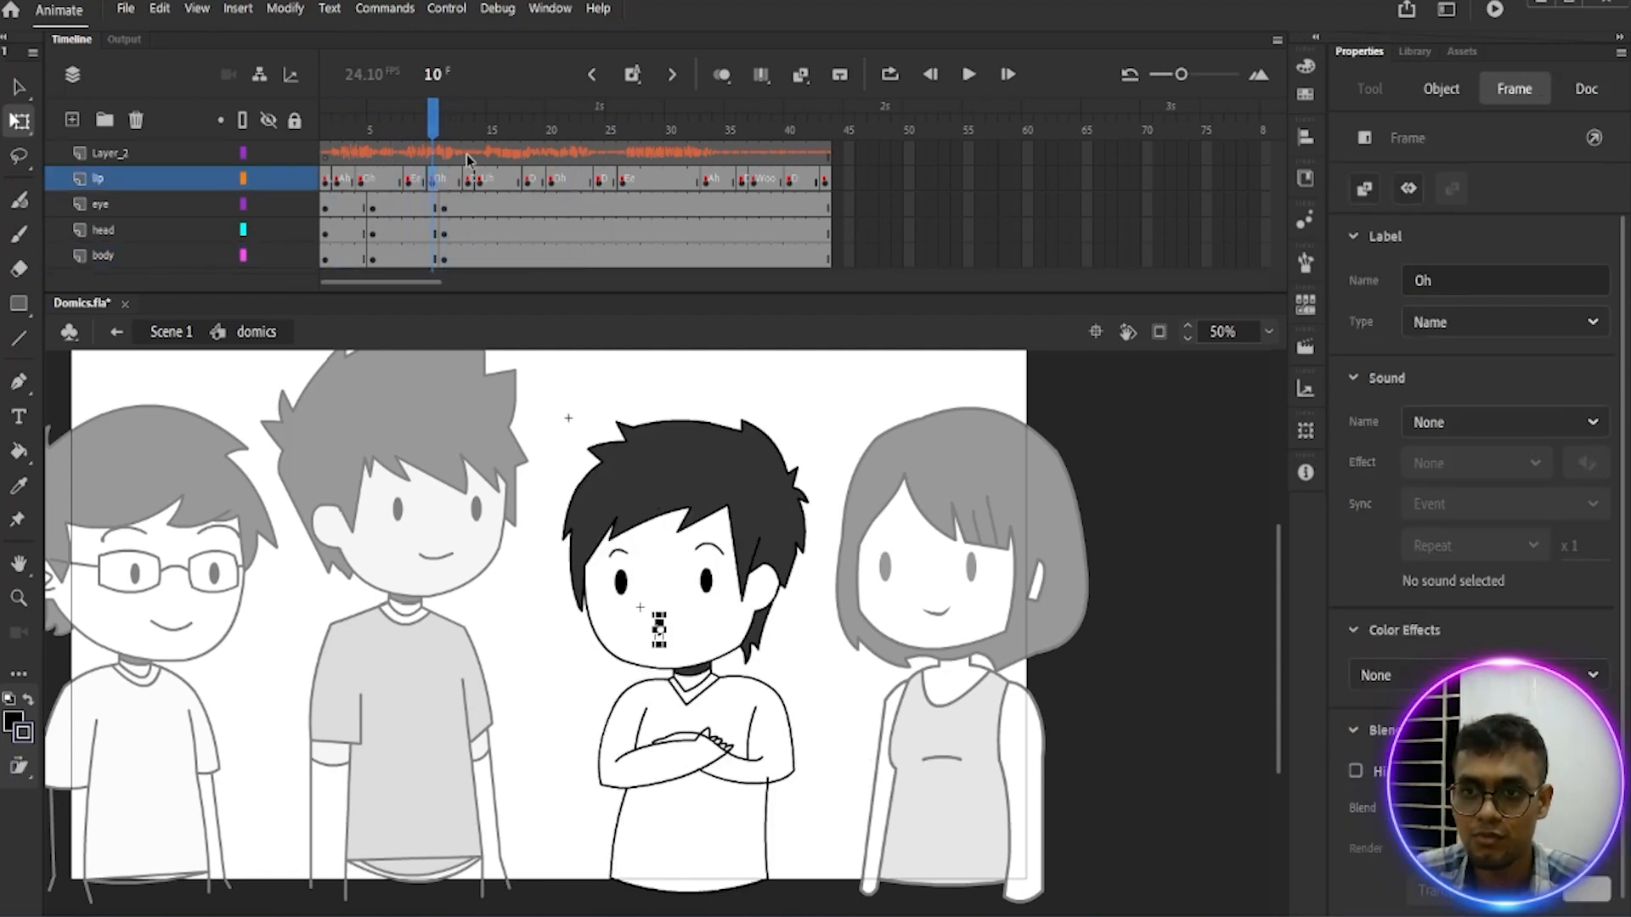
pyautogui.moveTo(432, 127); pyautogui.dragTo(444, 131)
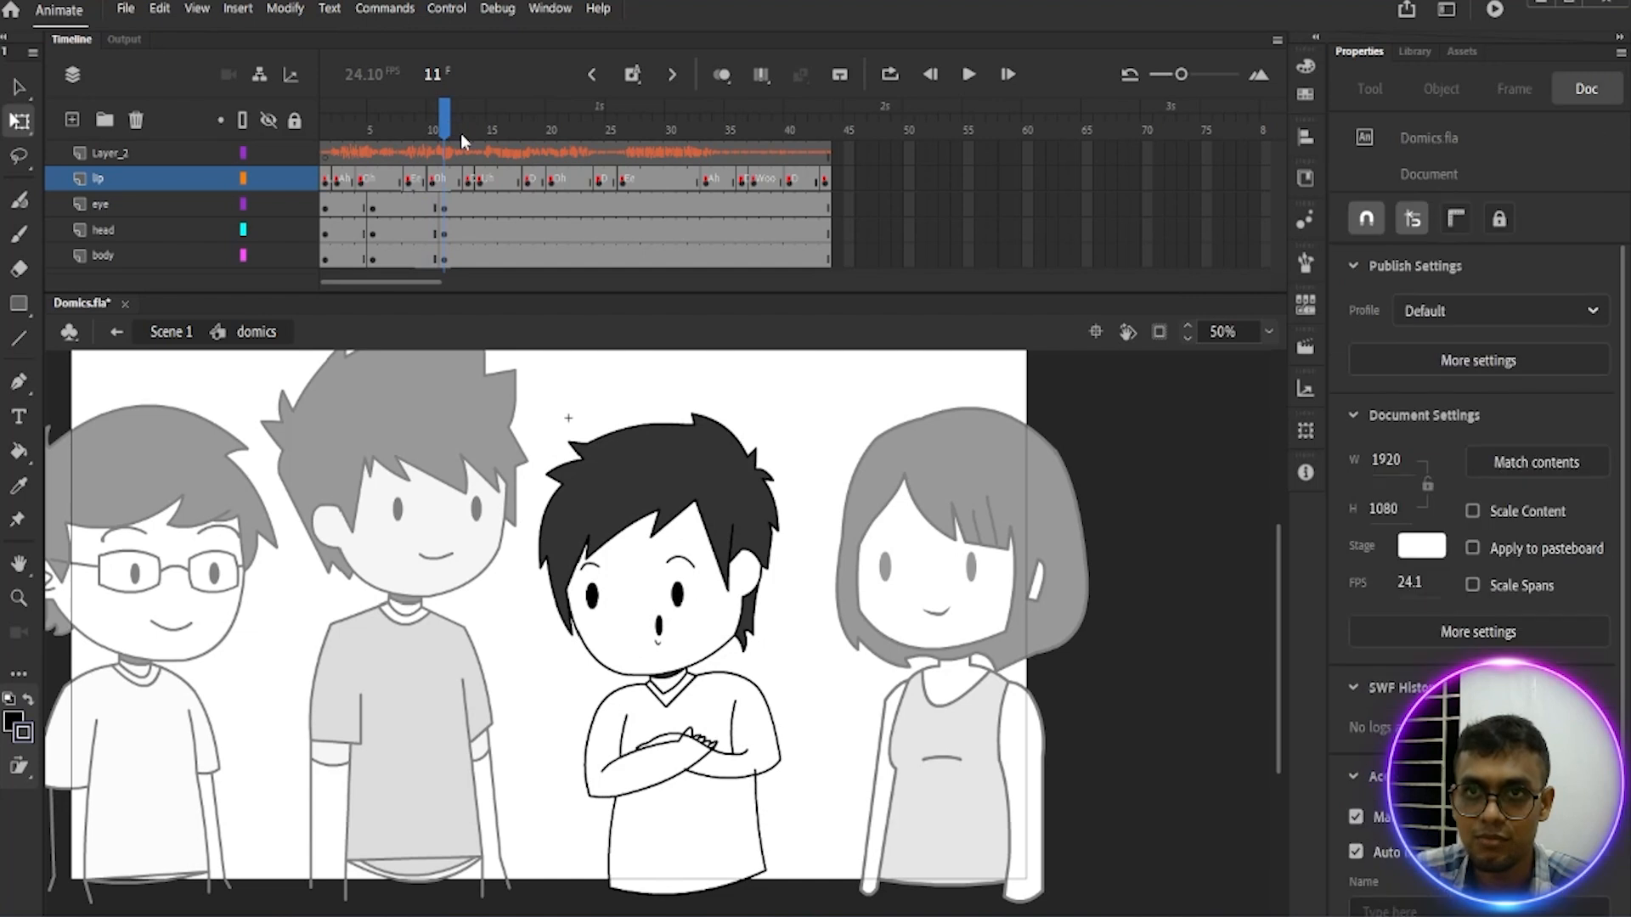
pyautogui.click(445, 181)
pyautogui.press('F6')
pyautogui.hotkey('shift', 'Left')
pyautogui.hotkey('shift', 'Left')
pyautogui.hotkey('shift', 'Left')
pyautogui.hotkey('shift', 'Left')
pyautogui.hotkey('shift', 'Left')
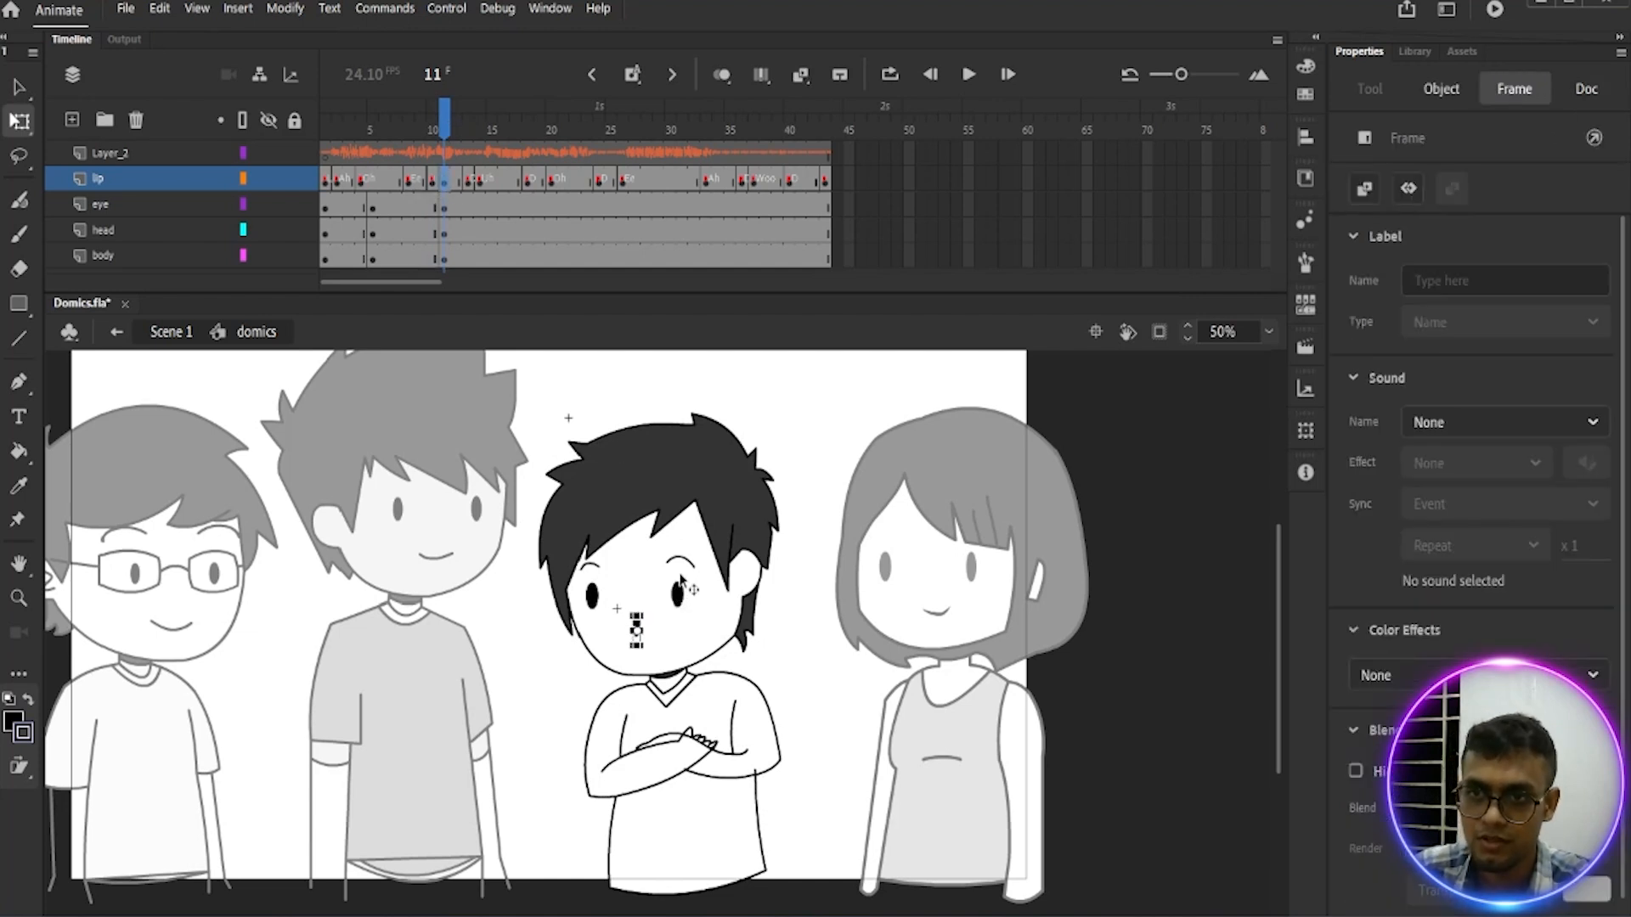
# Step: Nudge the D mouth at frame 13 left, using onion skinning to align it with the preceding mouth
pyautogui.moveTo(449, 130); pyautogui.dragTo(470, 135)
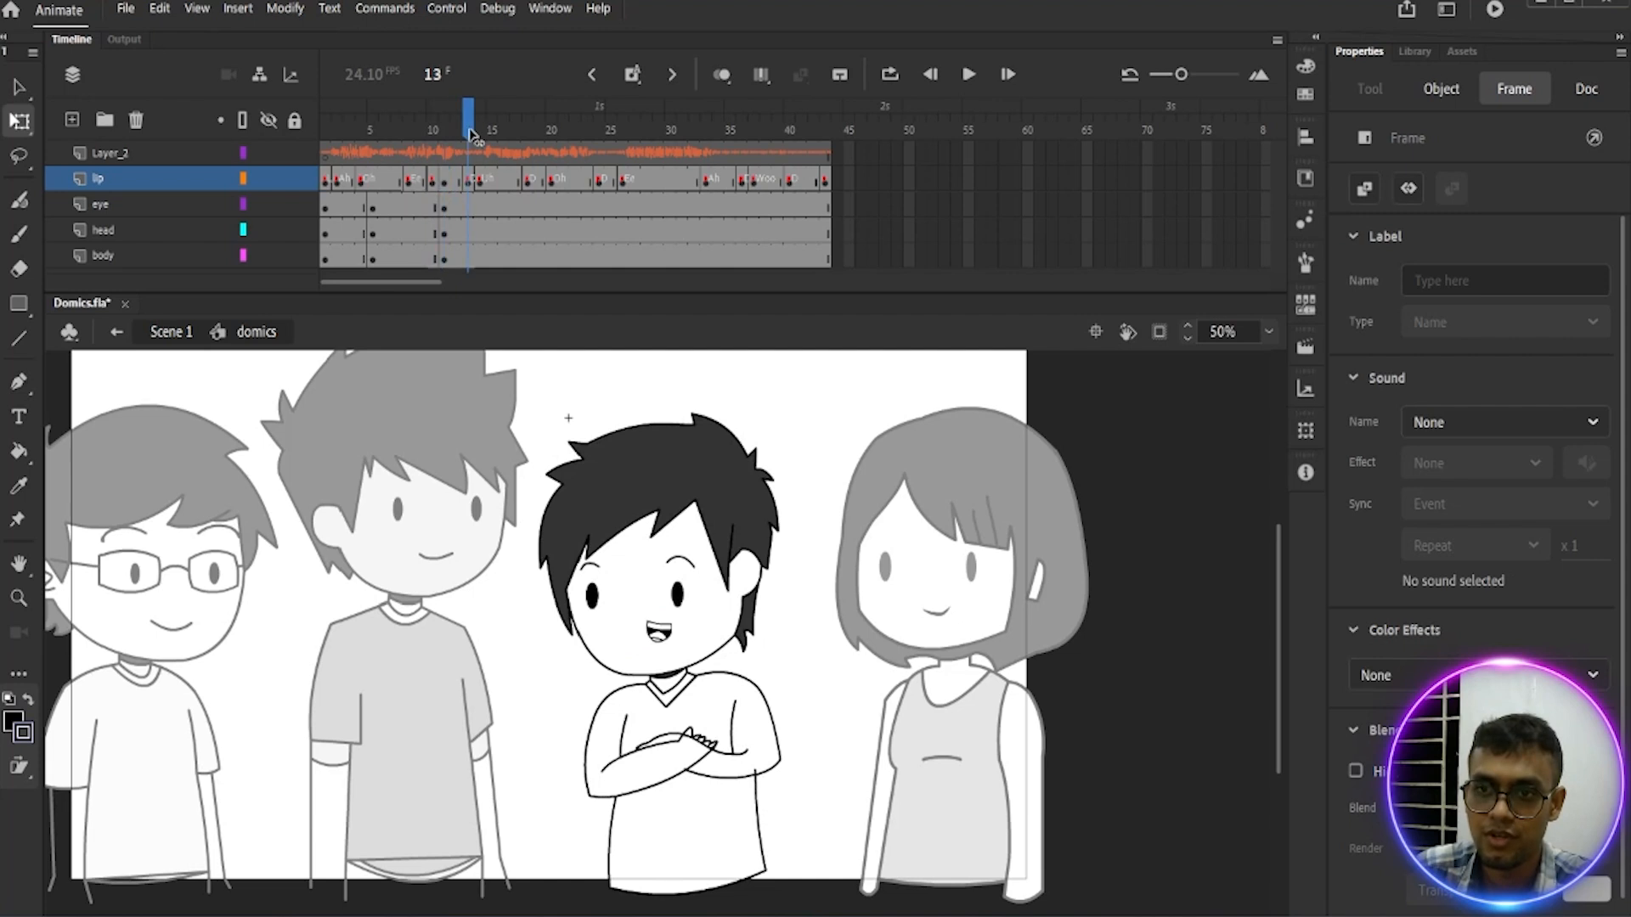
pyautogui.click(467, 184)
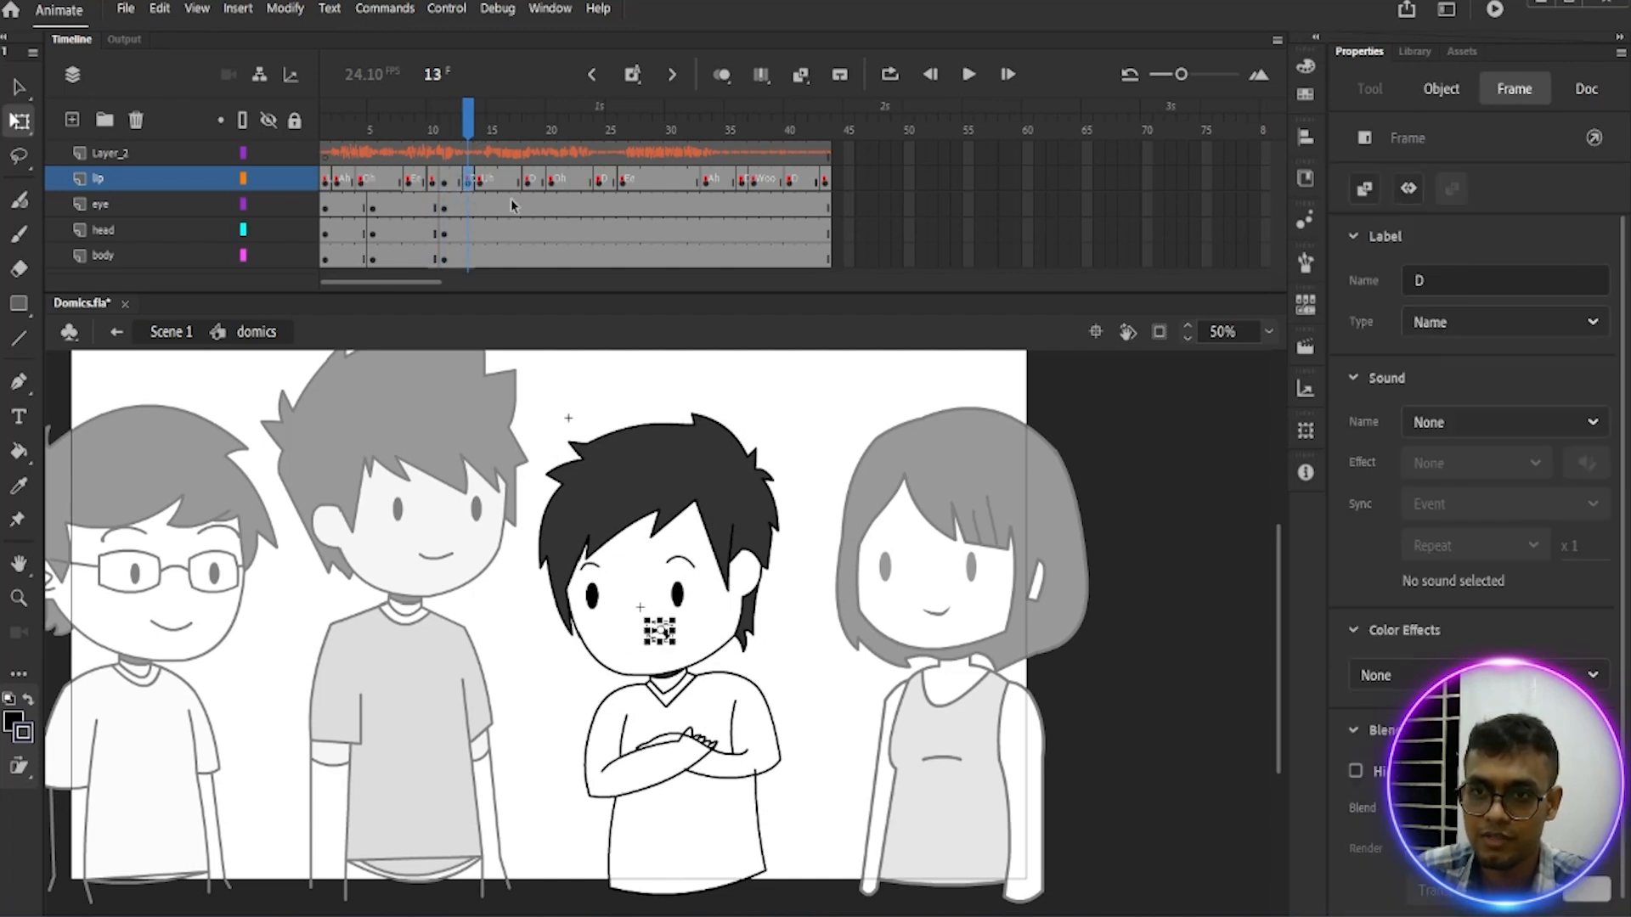
pyautogui.press('Left')
pyautogui.press('Left')
pyautogui.press('Left')
pyautogui.press('Left')
pyautogui.press('Left')
pyautogui.press('Left')
pyautogui.press('Left')
pyautogui.press('Left')
pyautogui.press('Left')
pyautogui.press('Left')
pyautogui.press('Left')
pyautogui.click(722, 74)
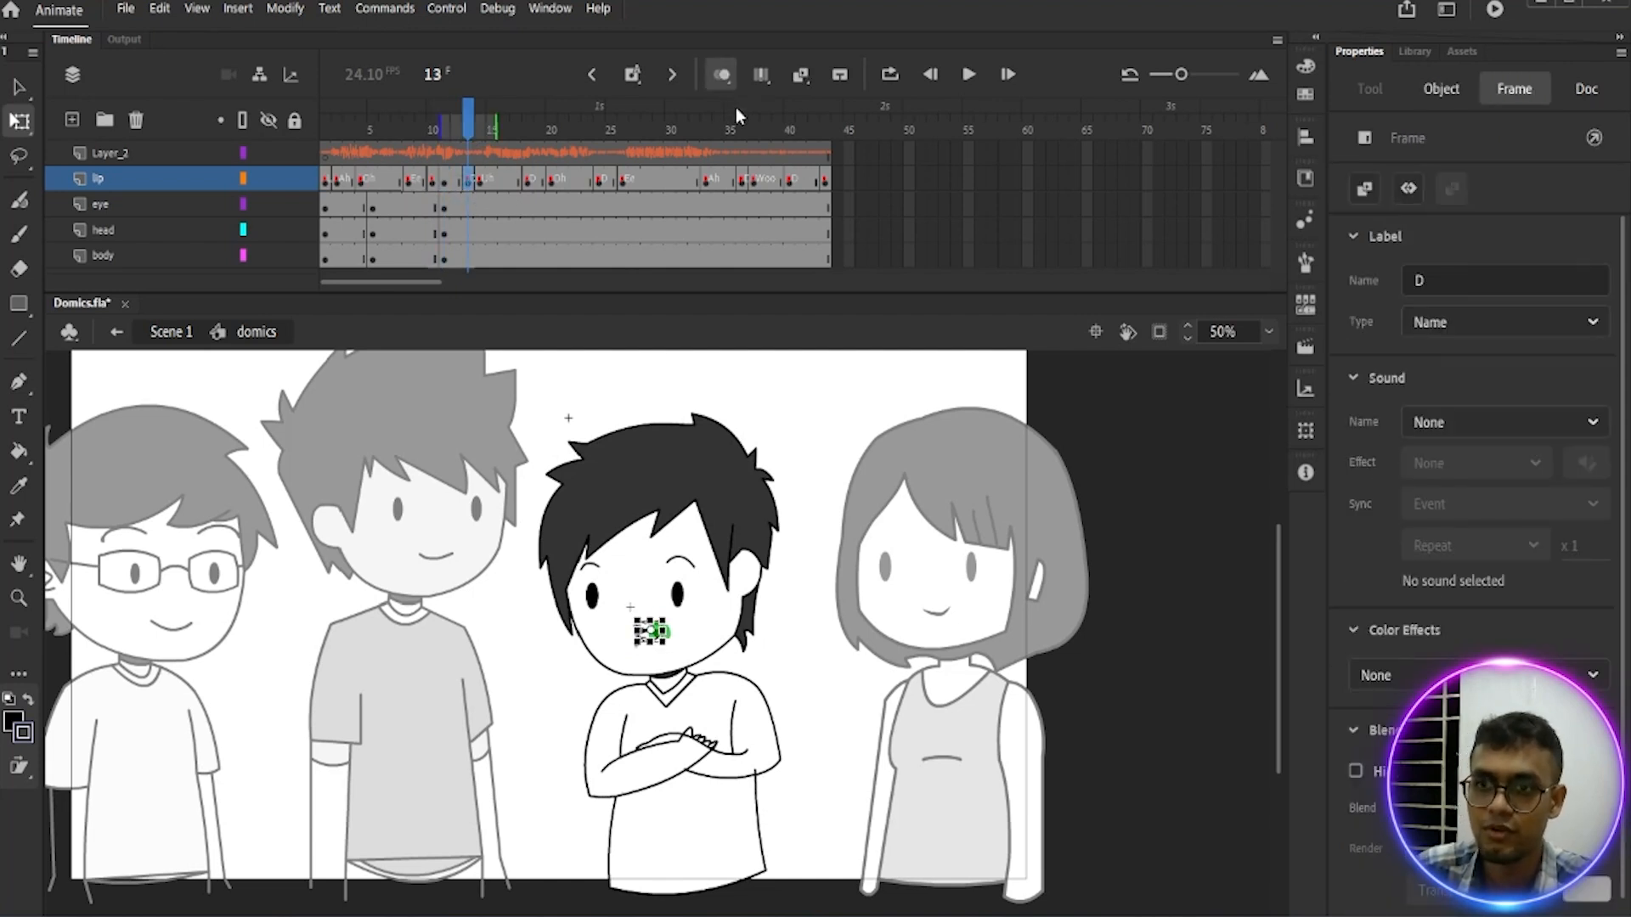
pyautogui.press('Left')
pyautogui.press('Left')
pyautogui.press('Left')
pyautogui.press('Left')
pyautogui.press('Left')
pyautogui.press('Left')
pyautogui.press('Left')
pyautogui.press('Left')
pyautogui.press('Left')
pyautogui.press('Left')
pyautogui.press('Left')
pyautogui.press('Left')
pyautogui.press('Left')
pyautogui.press('Left')
pyautogui.press('Left')
pyautogui.press('Left')
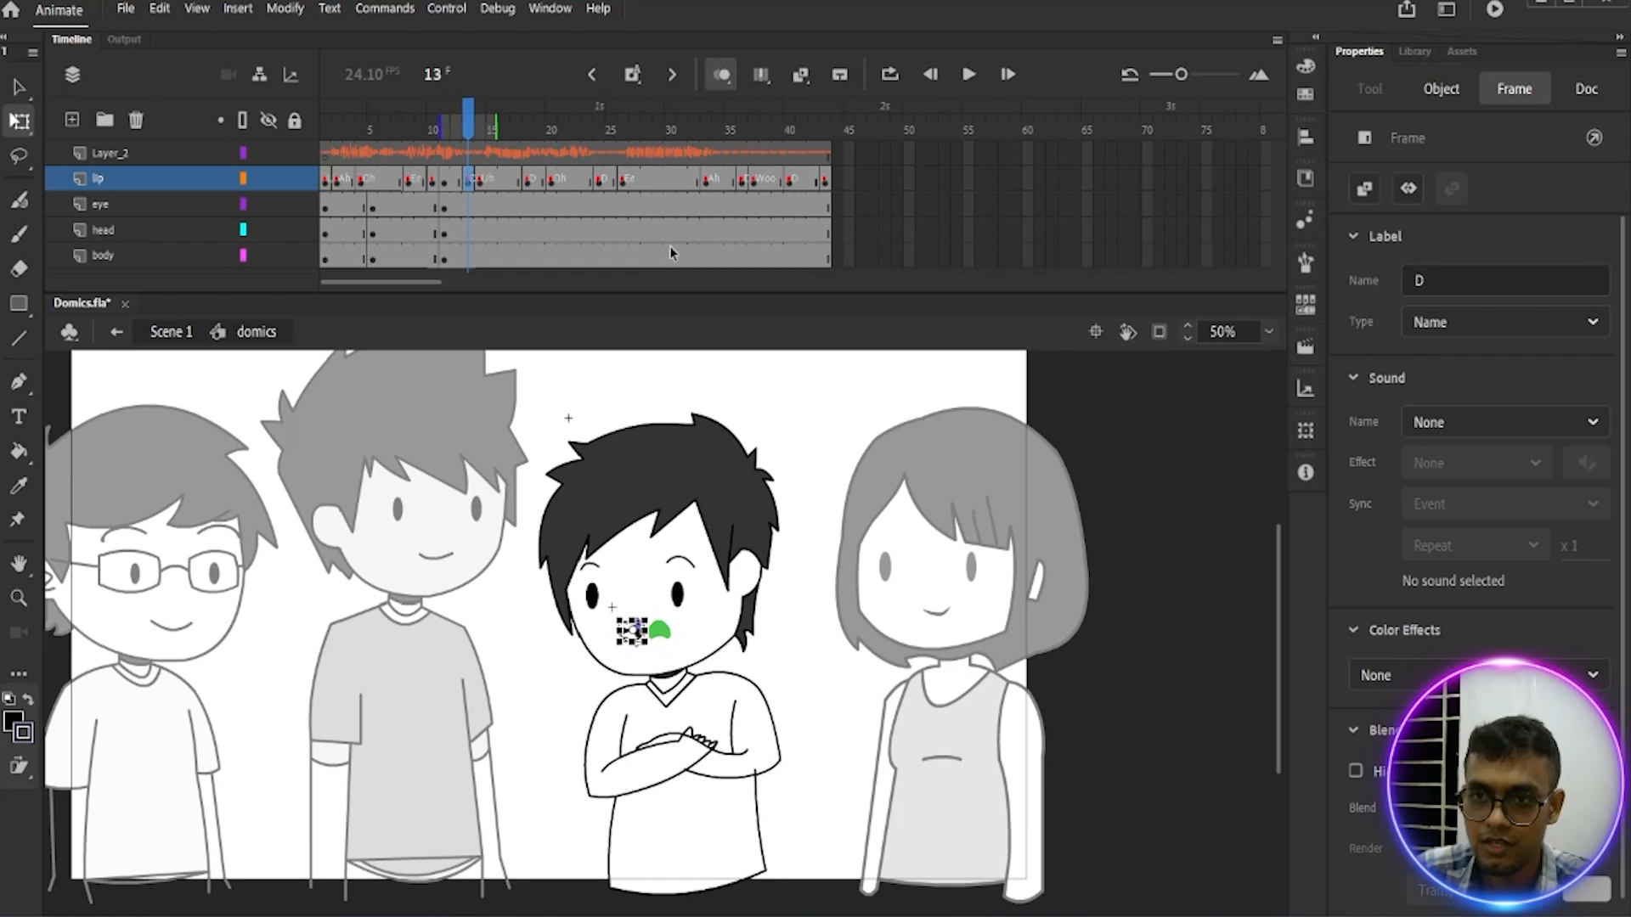
pyautogui.press('Right')
pyautogui.press('Right')
pyautogui.press('Right')
pyautogui.press('Right')
pyautogui.press('Right')
pyautogui.press('Right')
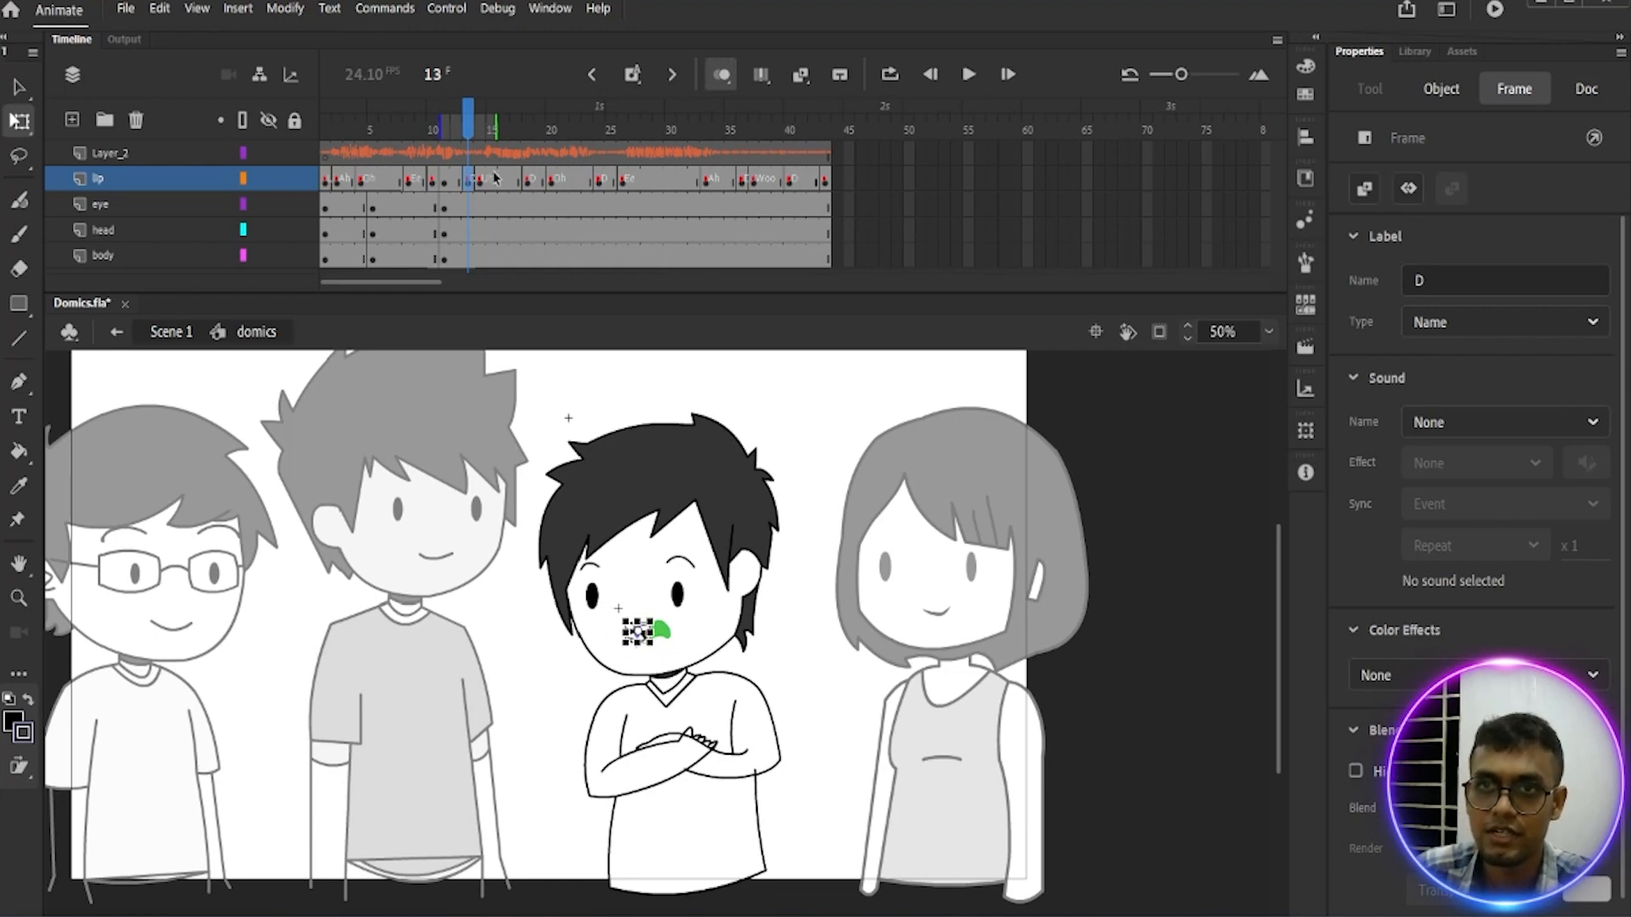
# Step: Nudge the Uh mouth at frame 14 left to line up with the onion-skinned mouth before it
pyautogui.click(482, 192)
pyautogui.press('Left')
pyautogui.press('Left')
pyautogui.press('Left')
pyautogui.press('Left')
pyautogui.press('Left')
pyautogui.press('Left')
pyautogui.press('Left')
pyautogui.press('Left')
pyautogui.press('Left')
pyautogui.press('Left')
pyautogui.press('Left')
pyautogui.press('Left')
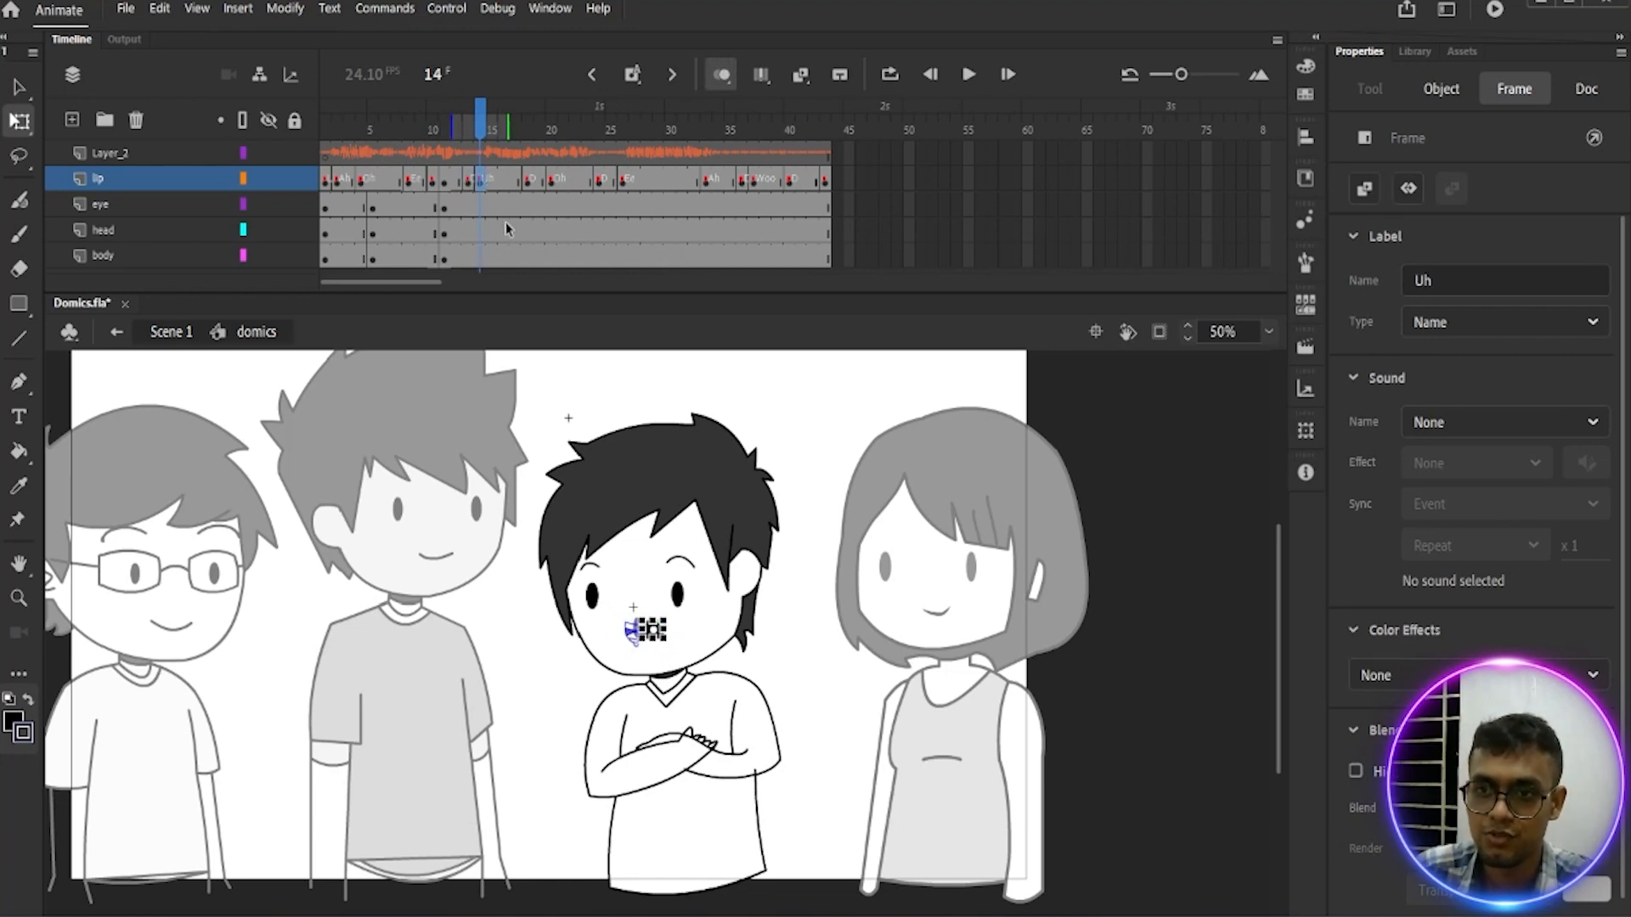
pyautogui.press('Left')
pyautogui.press('Left')
pyautogui.press('Left')
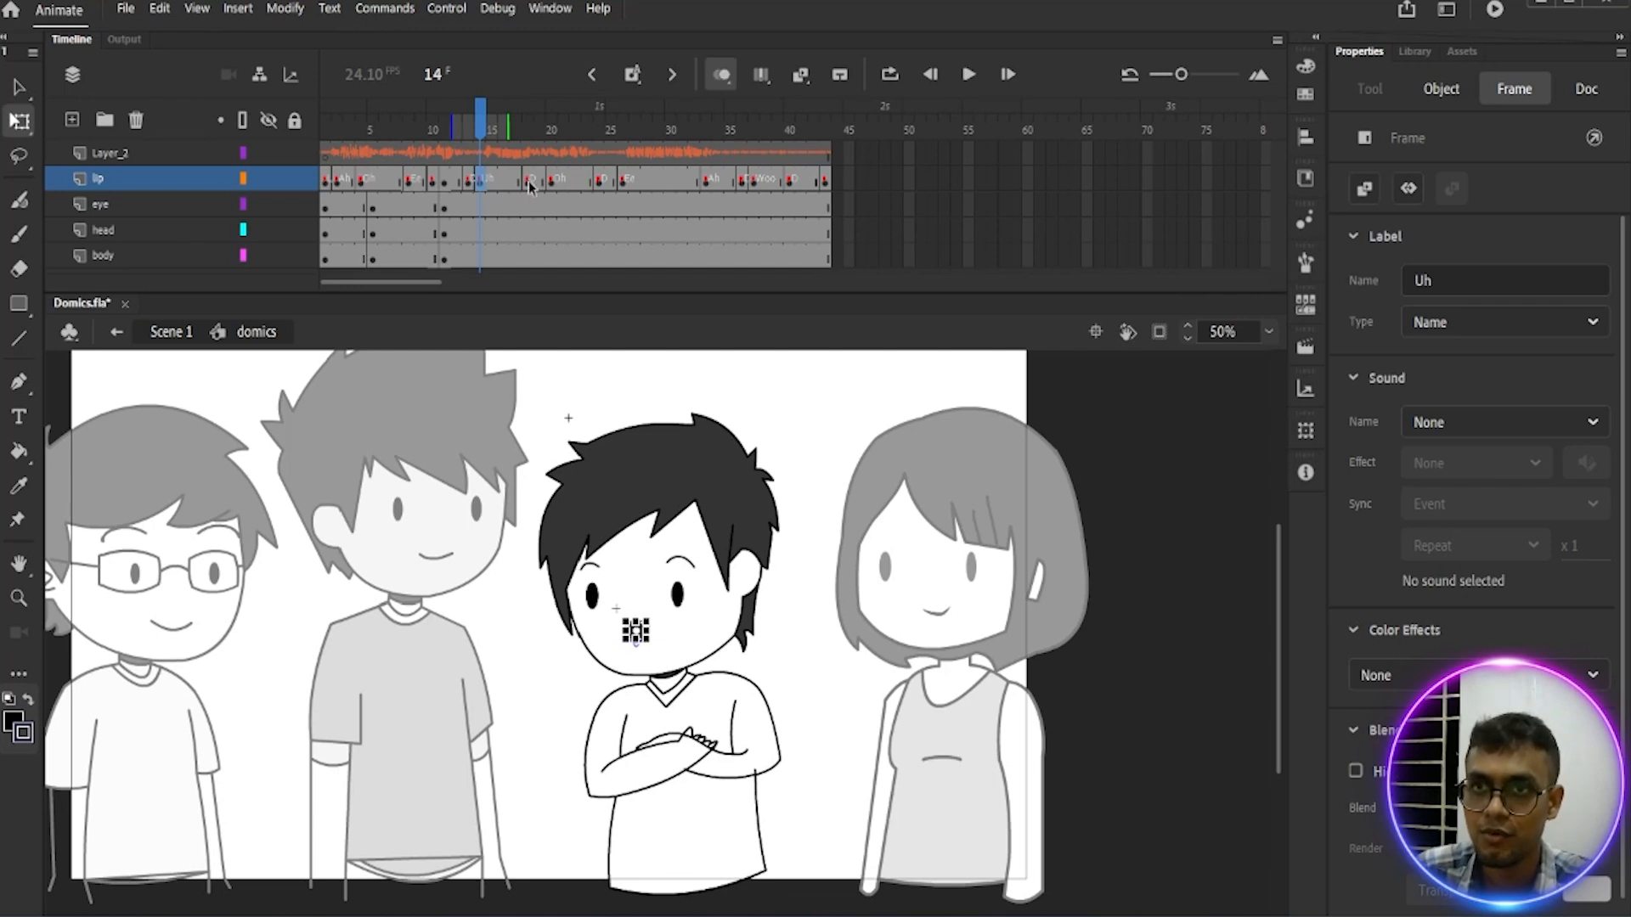
# Step: Nudge the D mouth at frame 18 left to line up with the onion-skinned mouth before it
pyautogui.click(529, 187)
pyautogui.press('Left')
pyautogui.press('Left')
pyautogui.press('Left')
pyautogui.press('Left')
pyautogui.press('Left')
pyautogui.press('Left')
pyautogui.press('Left')
pyautogui.press('Left')
pyautogui.press('Left')
pyautogui.press('Left')
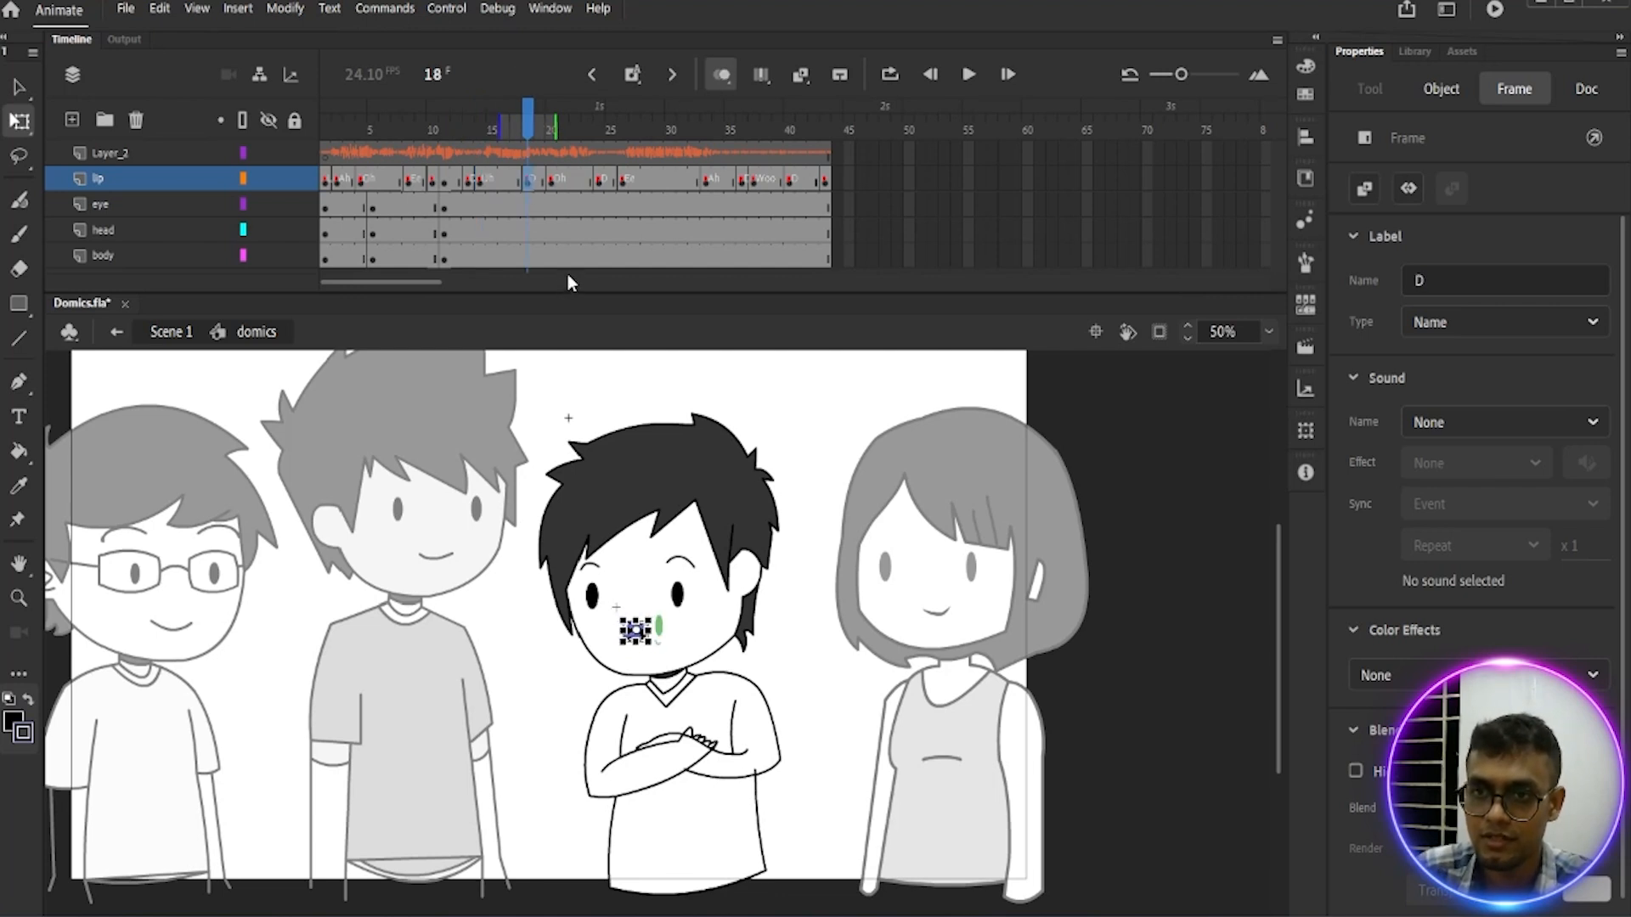
# Step: Nudge the Oh mouth at frame 20 left and slightly down to match the preceding mouth position
pyautogui.click(554, 182)
pyautogui.press('Left')
pyautogui.press('Left')
pyautogui.press('Left')
pyautogui.press('Left')
pyautogui.press('Left')
pyautogui.press('Left')
pyautogui.press('Left')
pyautogui.press('Left')
pyautogui.press('Left')
pyautogui.press('Left')
pyautogui.press('Left')
pyautogui.press('Left')
pyautogui.press('Down')
pyautogui.press('Down')
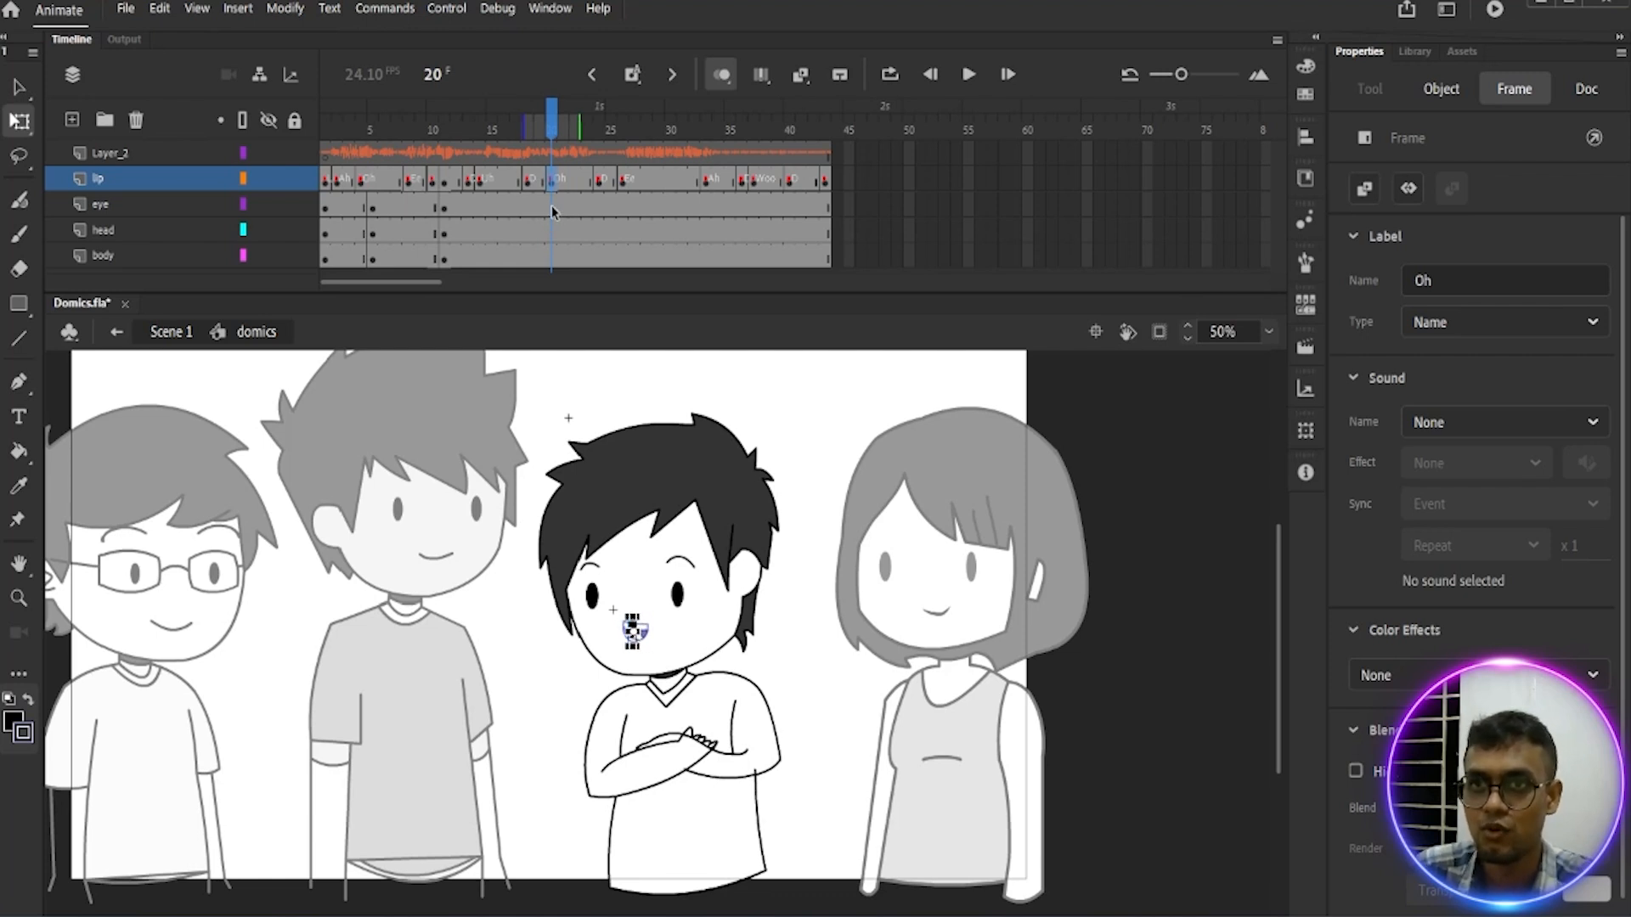
# Step: Turn off onion skinning and go to frame 22 on the eye layer
pyautogui.click(554, 207)
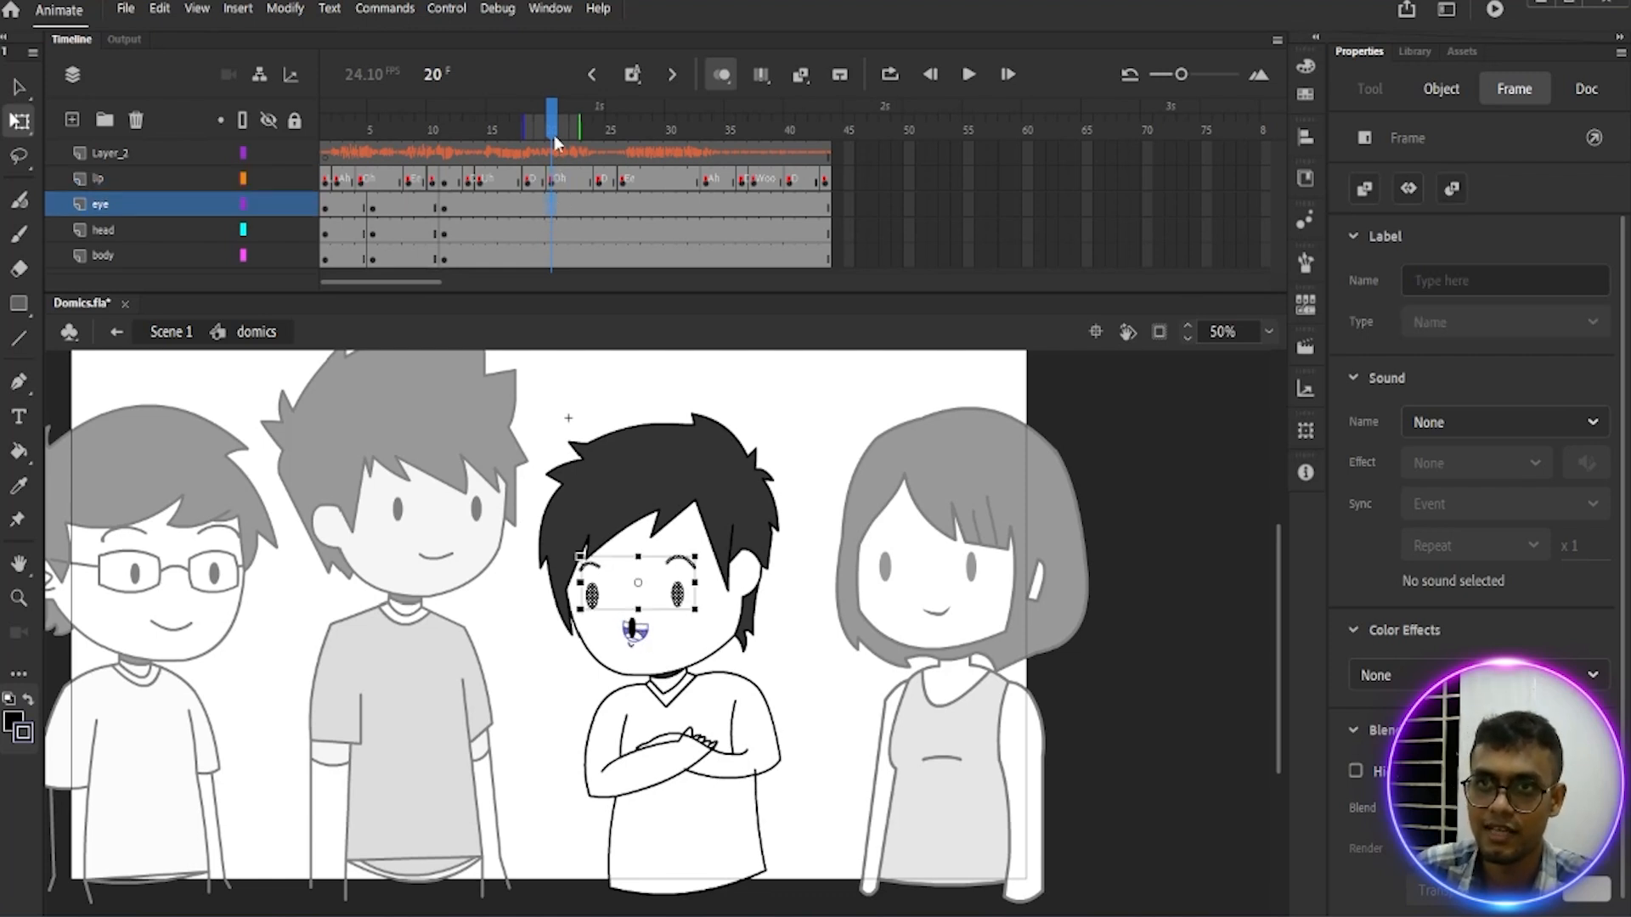
pyautogui.click(721, 75)
pyautogui.moveTo(551, 126); pyautogui.dragTo(574, 201)
pyautogui.click(572, 203)
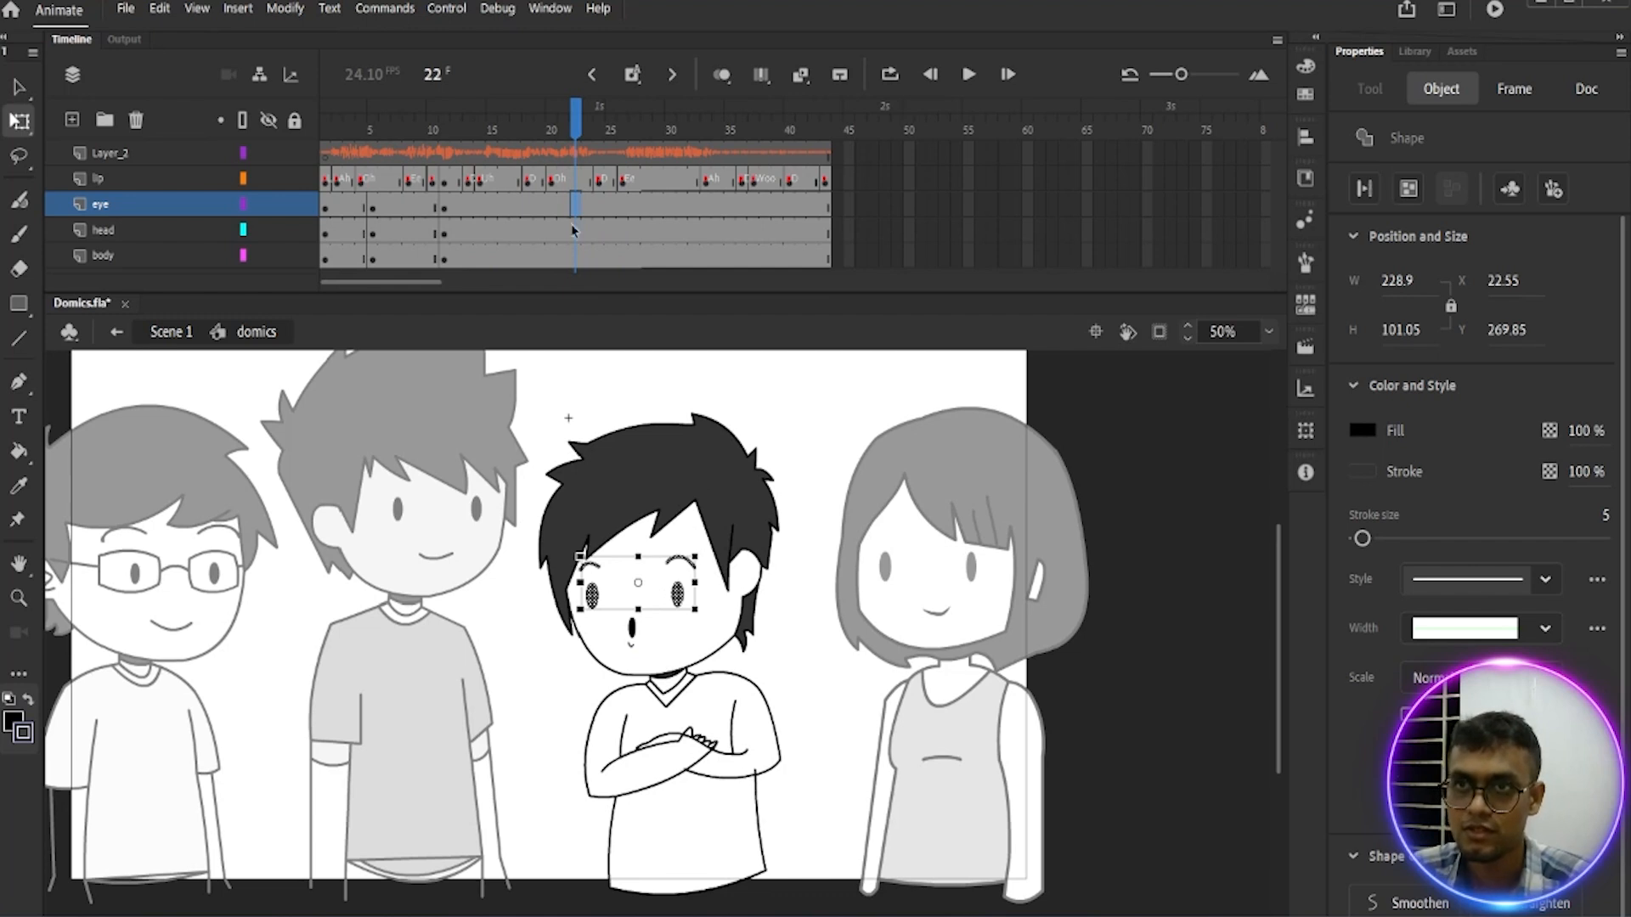
# Step: Tilt the head layer's artwork clockwise at frame 22 around a pivot placed at the base of the neck
pyautogui.click(577, 236)
pyautogui.press('q')
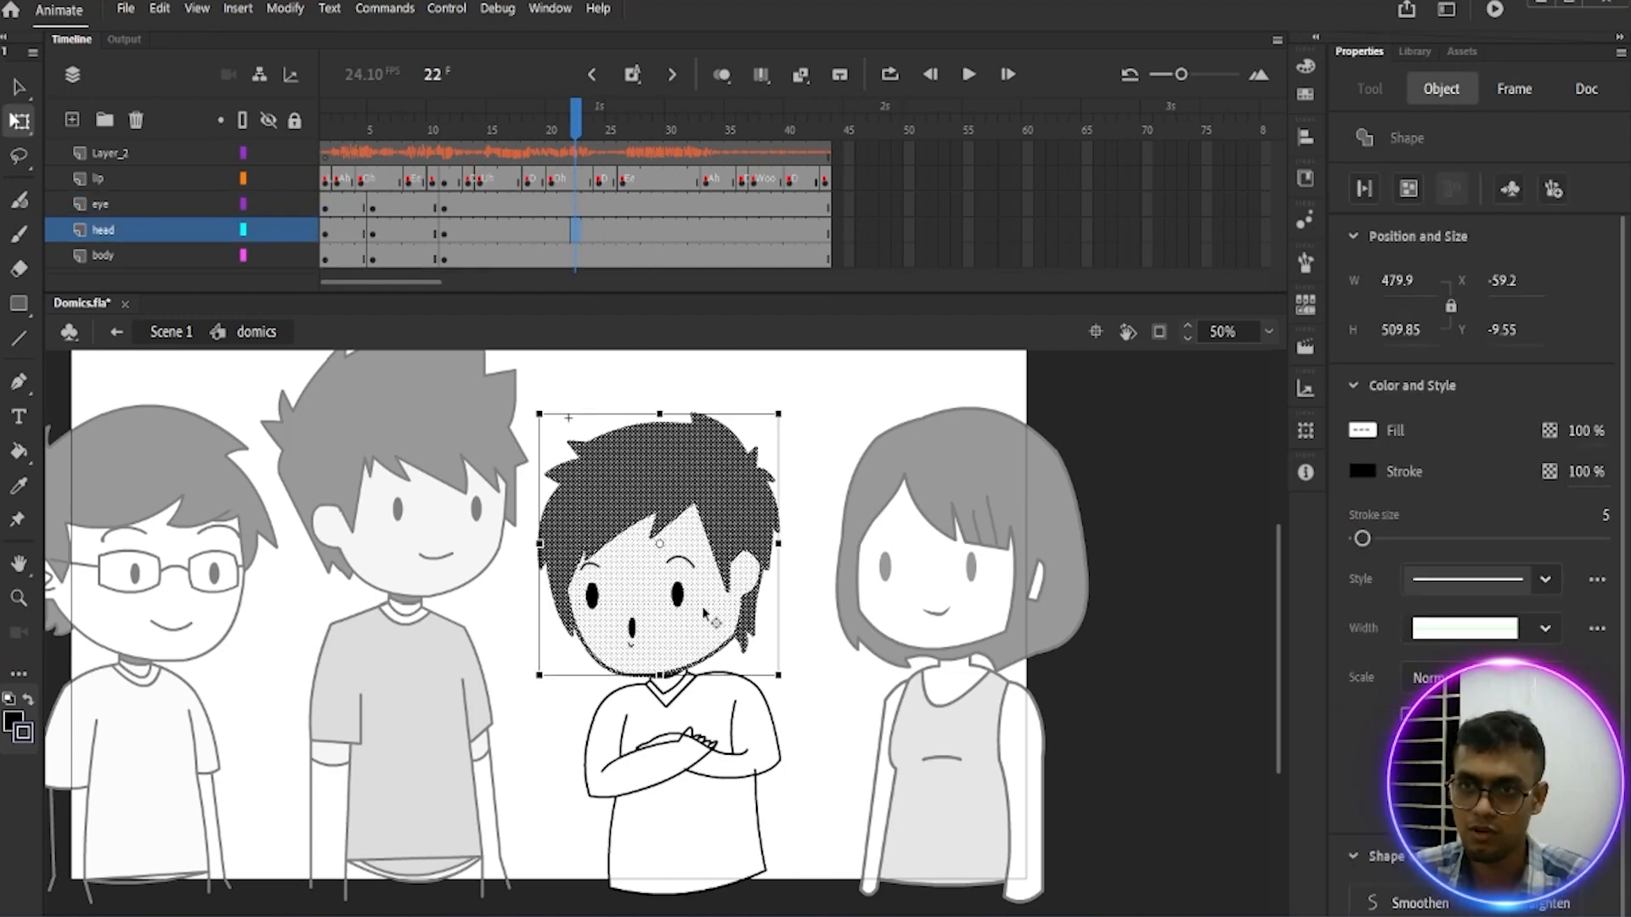
pyautogui.moveTo(660, 544); pyautogui.dragTo(665, 675)
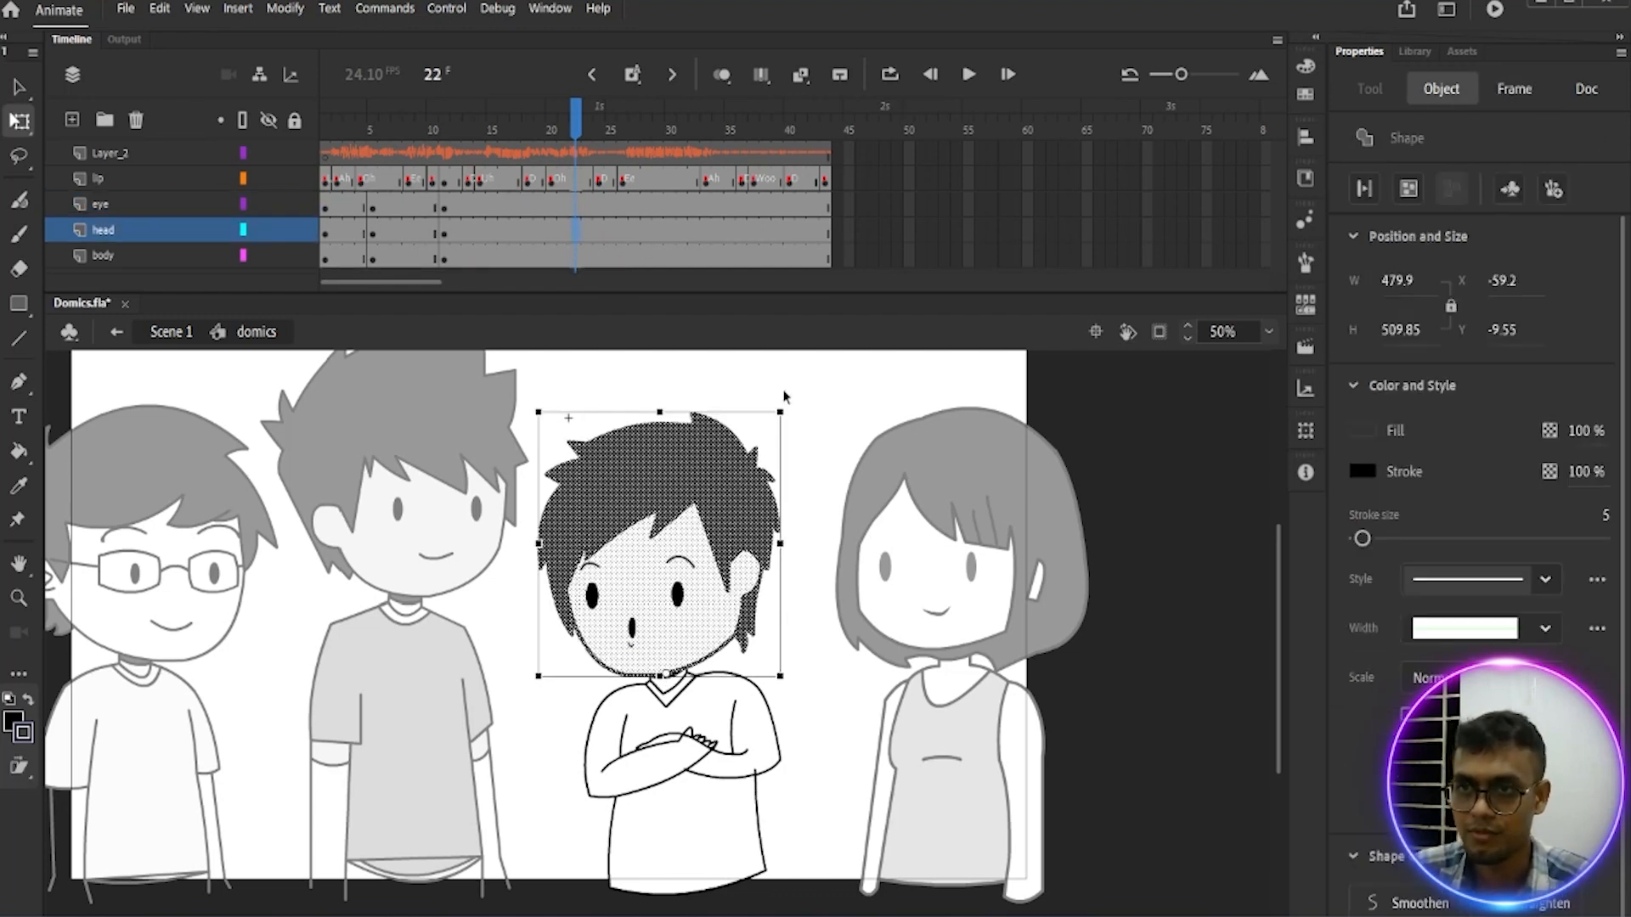
pyautogui.click(749, 422)
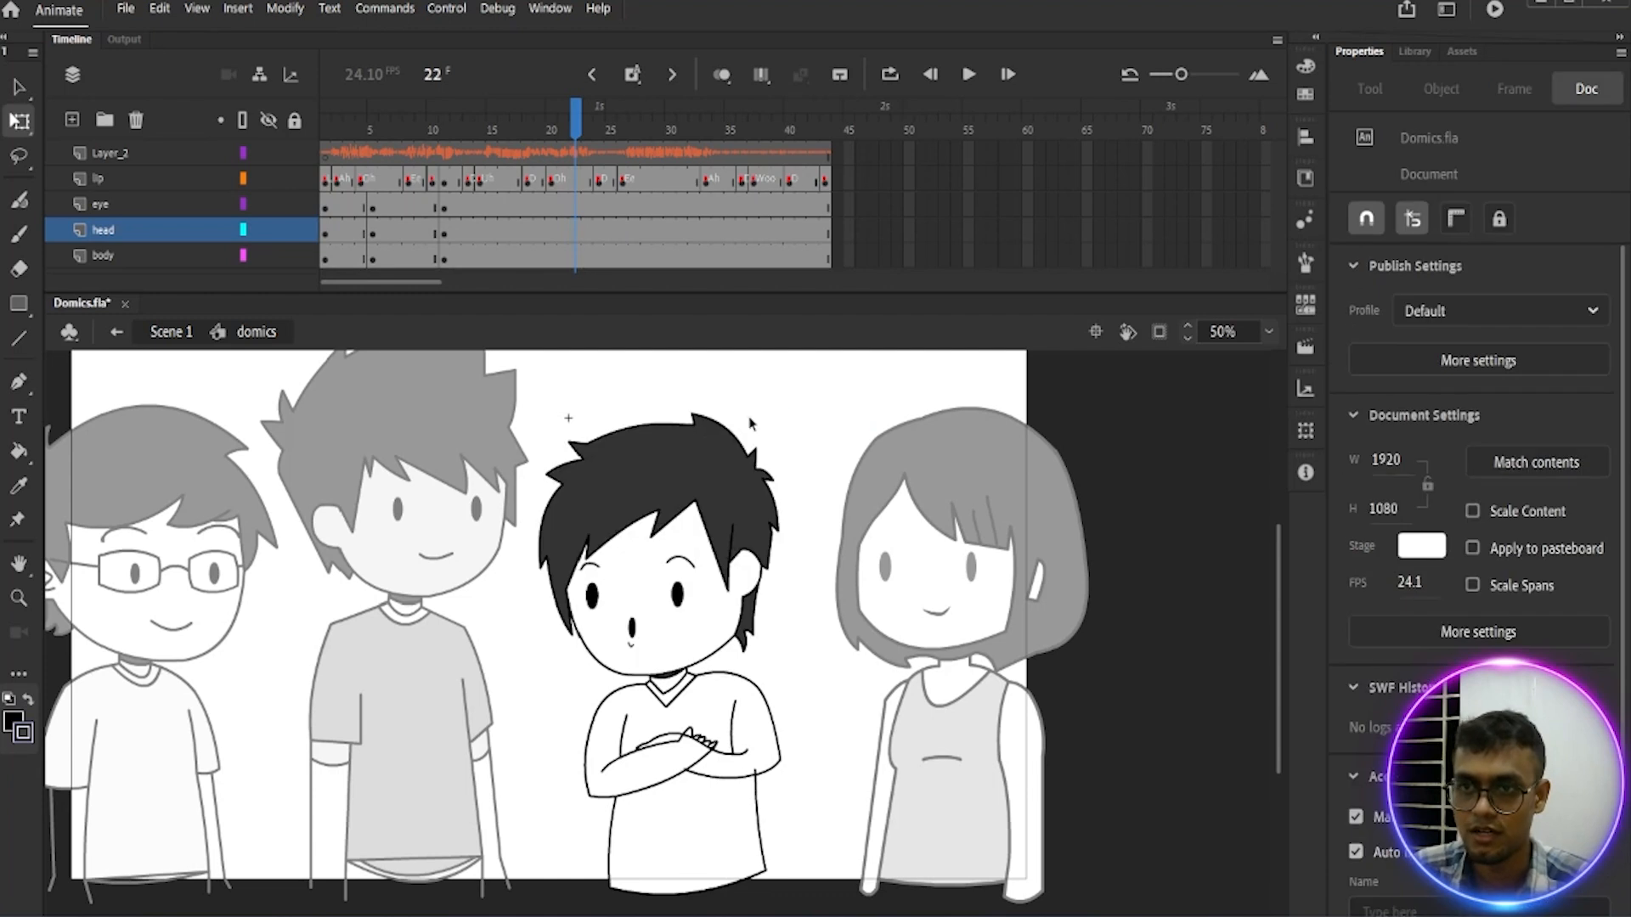
pyautogui.click(571, 238)
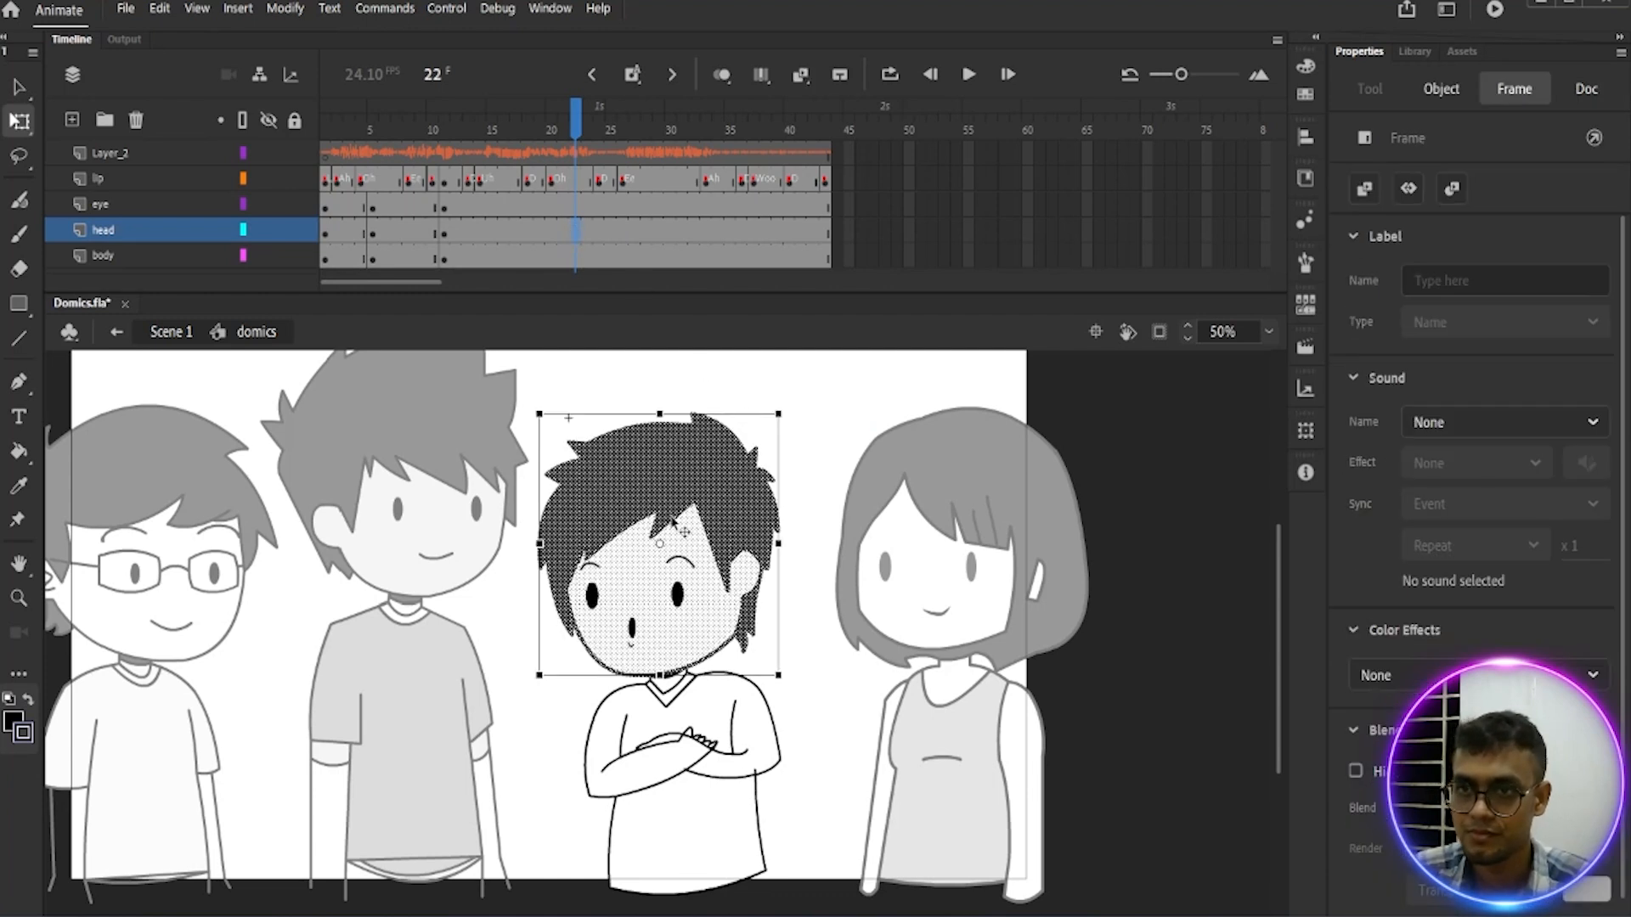
pyautogui.click(663, 563)
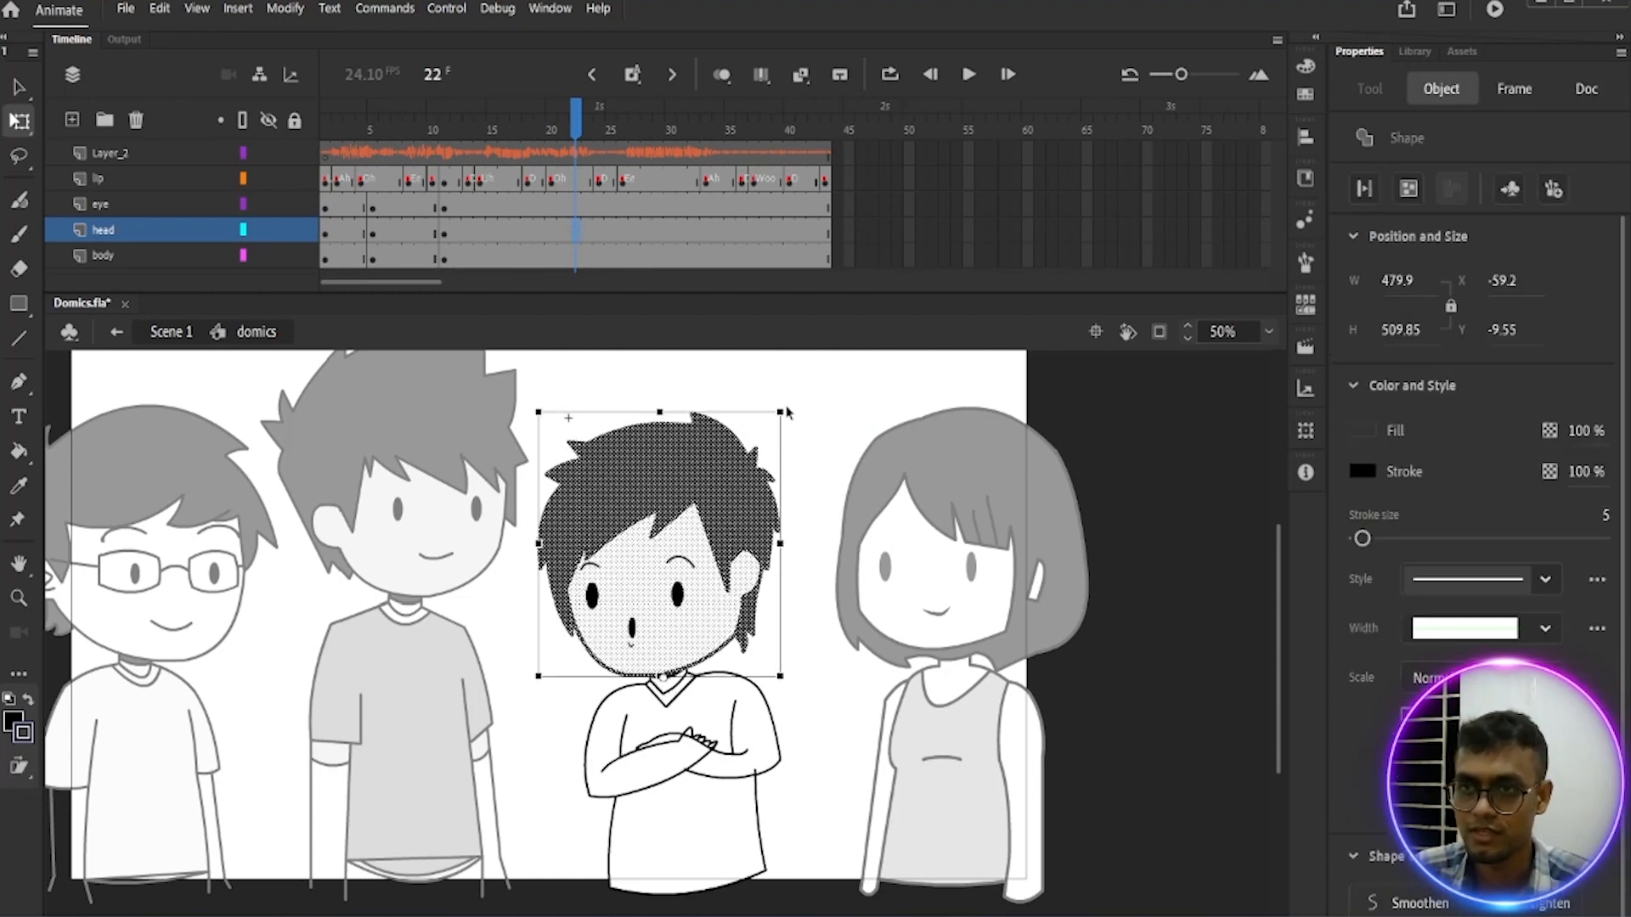
pyautogui.moveTo(788, 422); pyautogui.dragTo(849, 450)
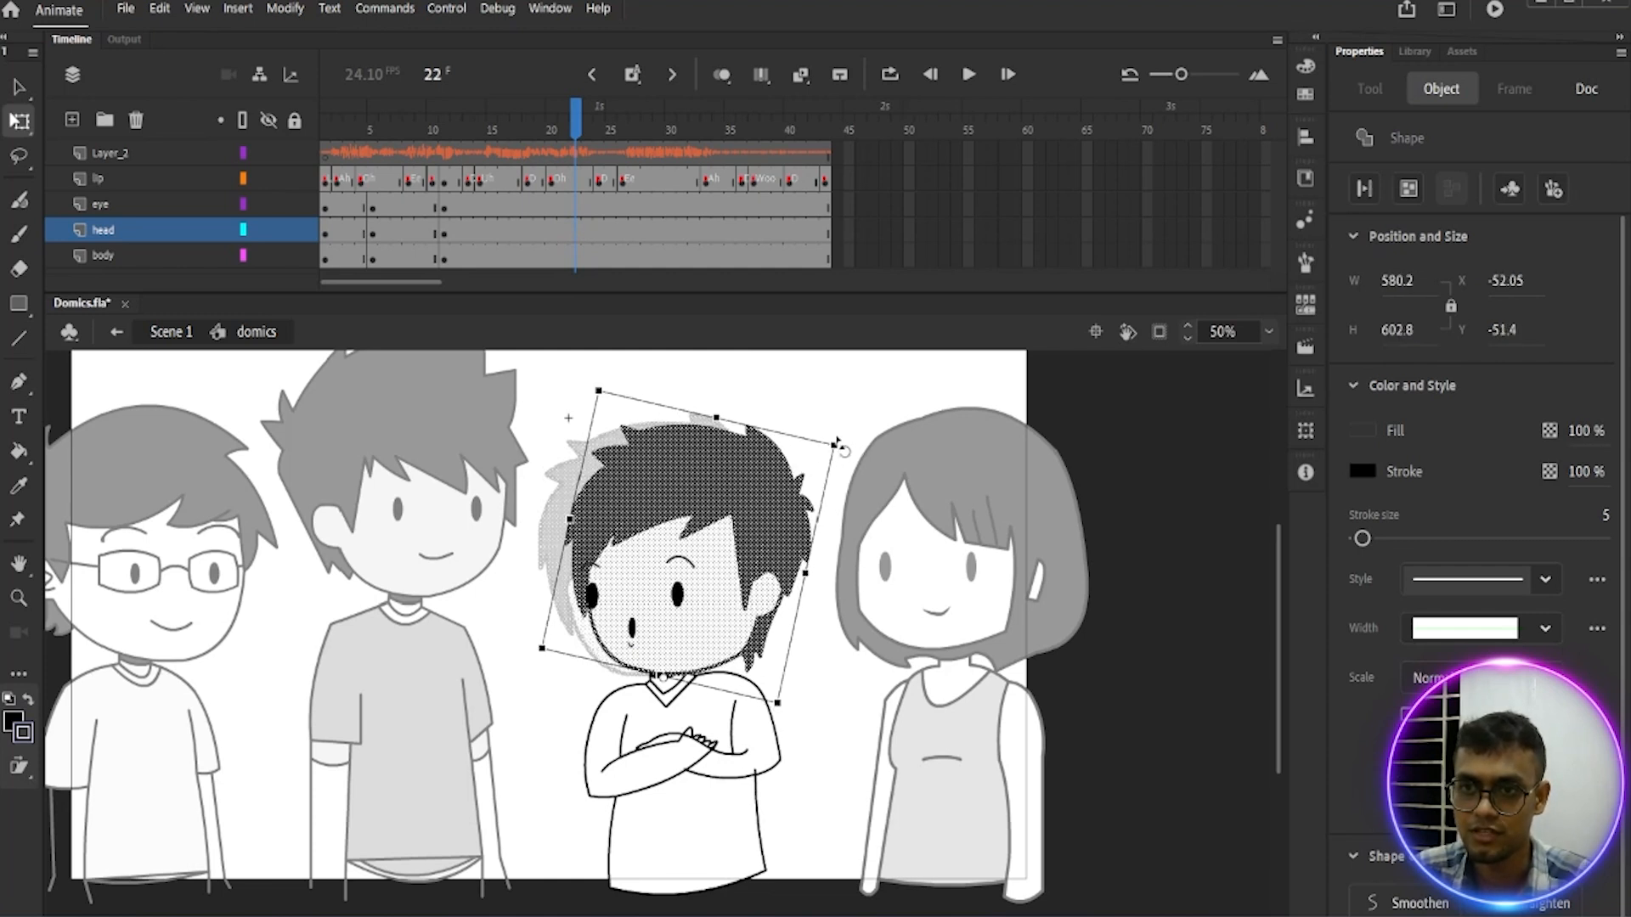
# Step: Shift the eyes right at frame 23 to fit the tilted head, with the head keyframe on that same frame
pyautogui.click(585, 208)
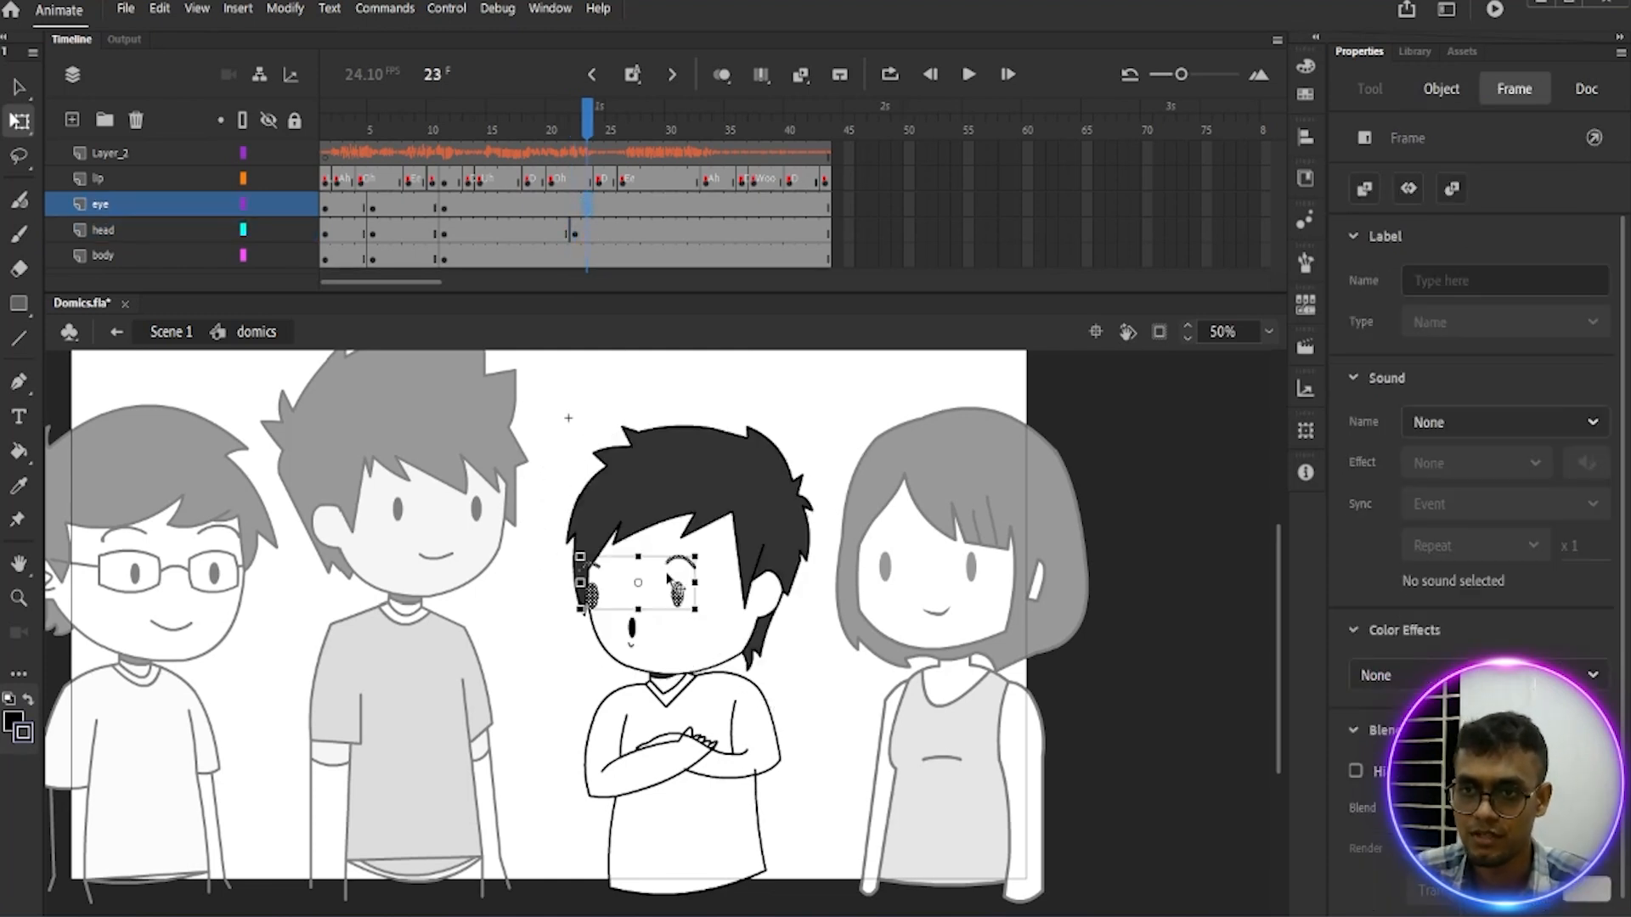
pyautogui.moveTo(677, 592); pyautogui.dragTo(710, 592)
pyautogui.click(585, 235)
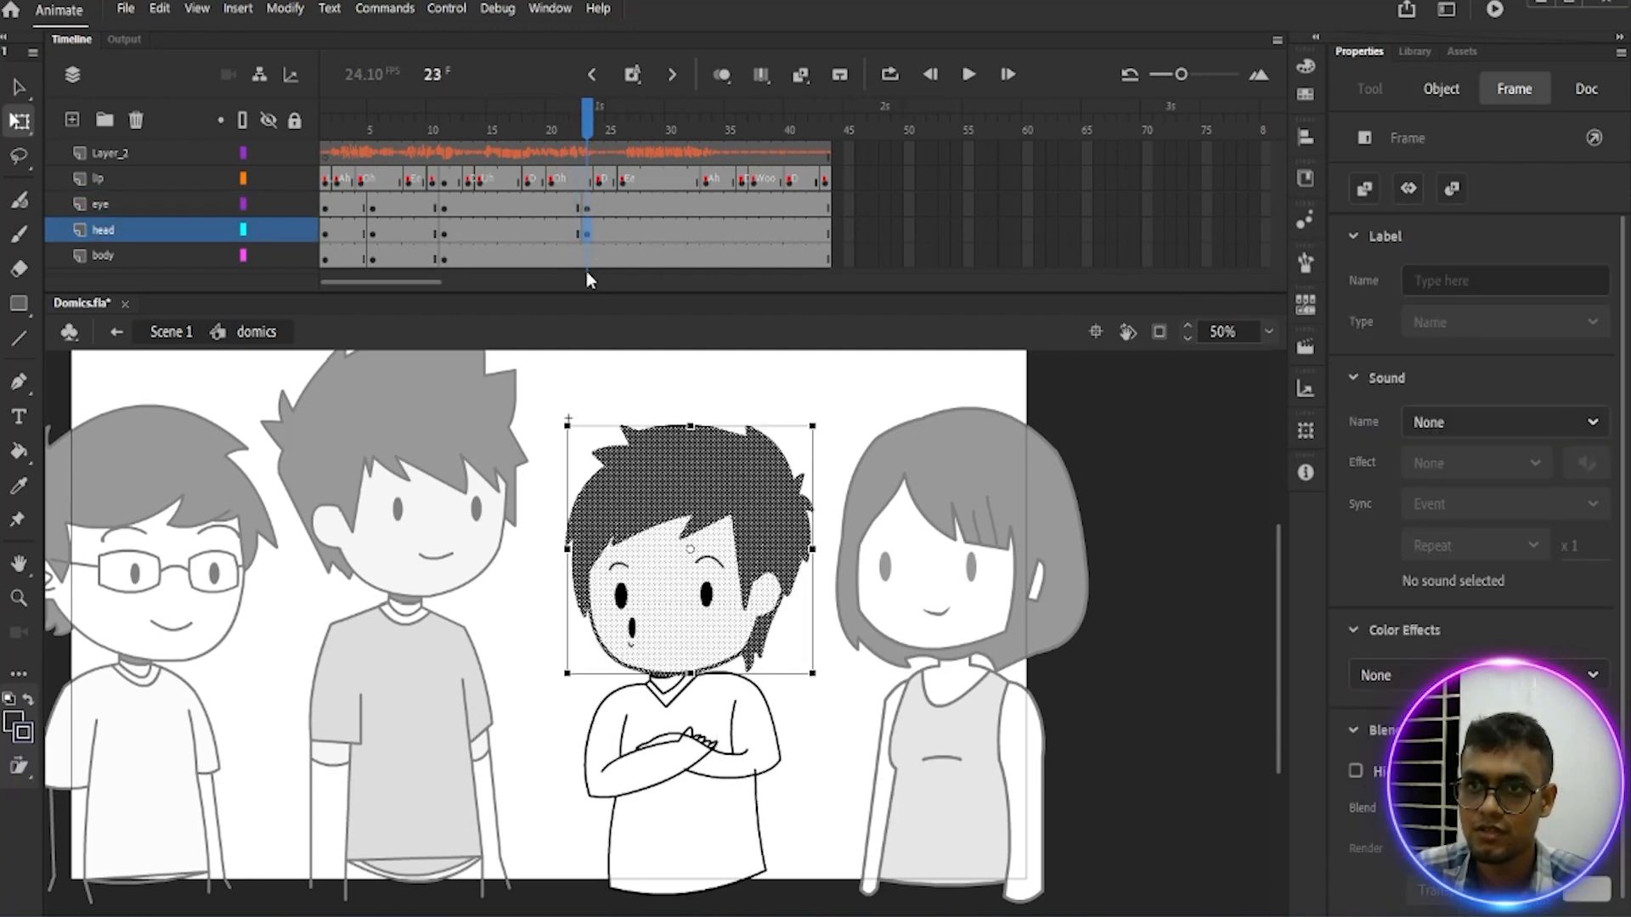
pyautogui.moveTo(587, 127)
pyautogui.mouseDown()
pyautogui.moveTo(659, 140)
pyautogui.moveTo(513, 136)
pyautogui.moveTo(717, 136)
pyautogui.moveTo(559, 140)
pyautogui.moveTo(587, 138)
pyautogui.mouseUp()
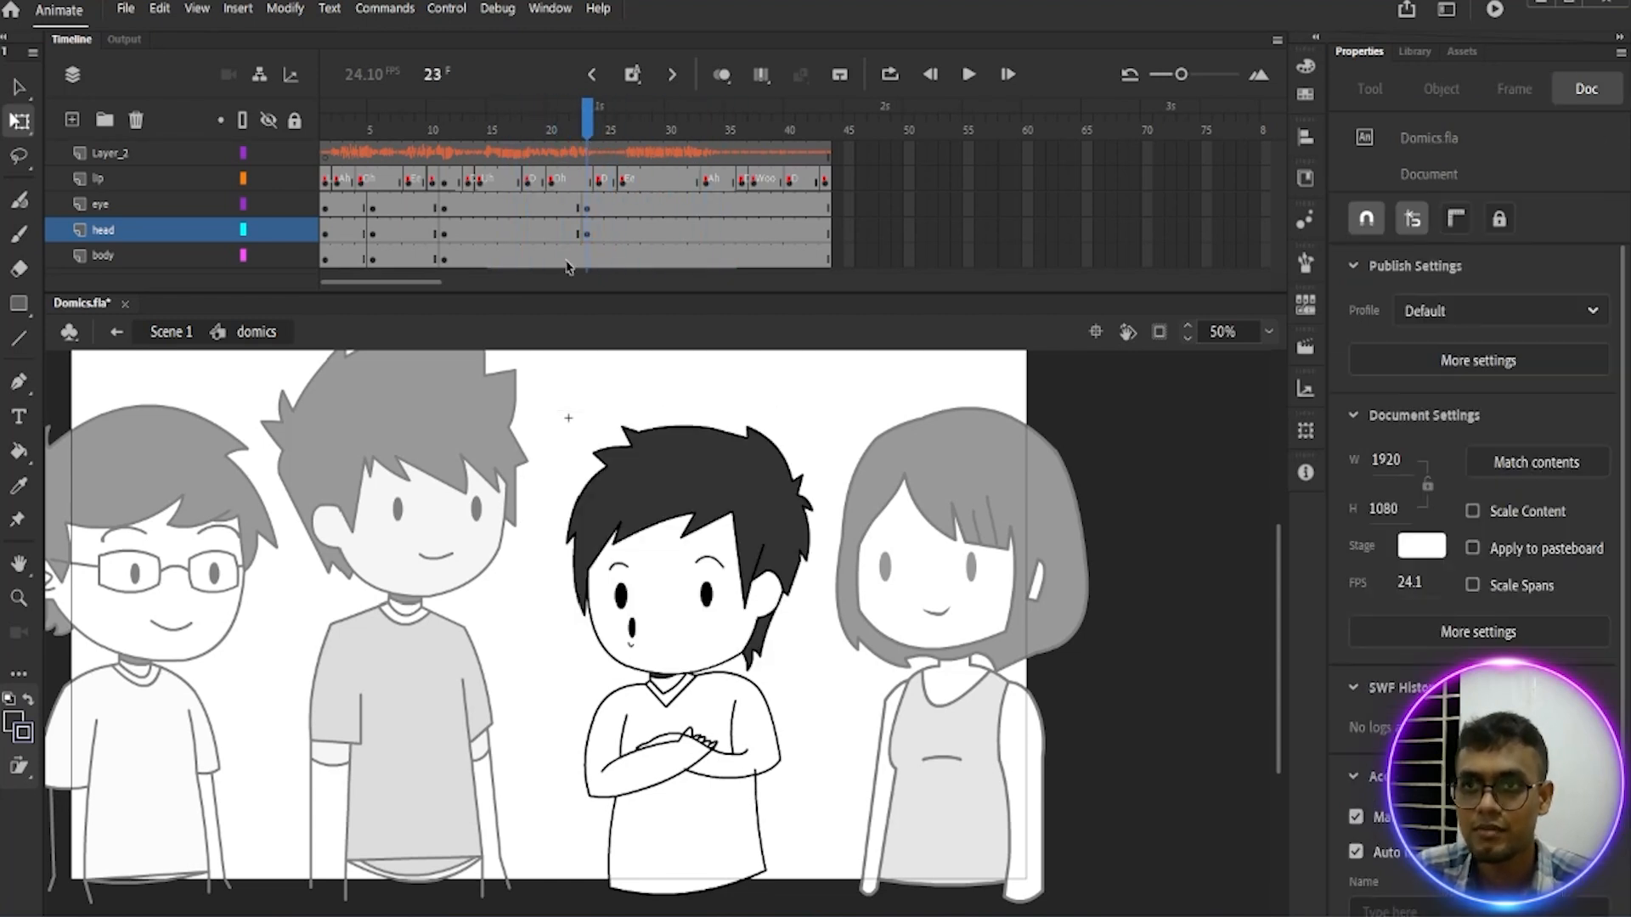
# Step: Select frame 23 of the body layer and lock the lip, eye and head layers
pyautogui.click(589, 264)
pyautogui.hotkey('ctrl', '=')
pyautogui.hotkey('ctrl', '=')
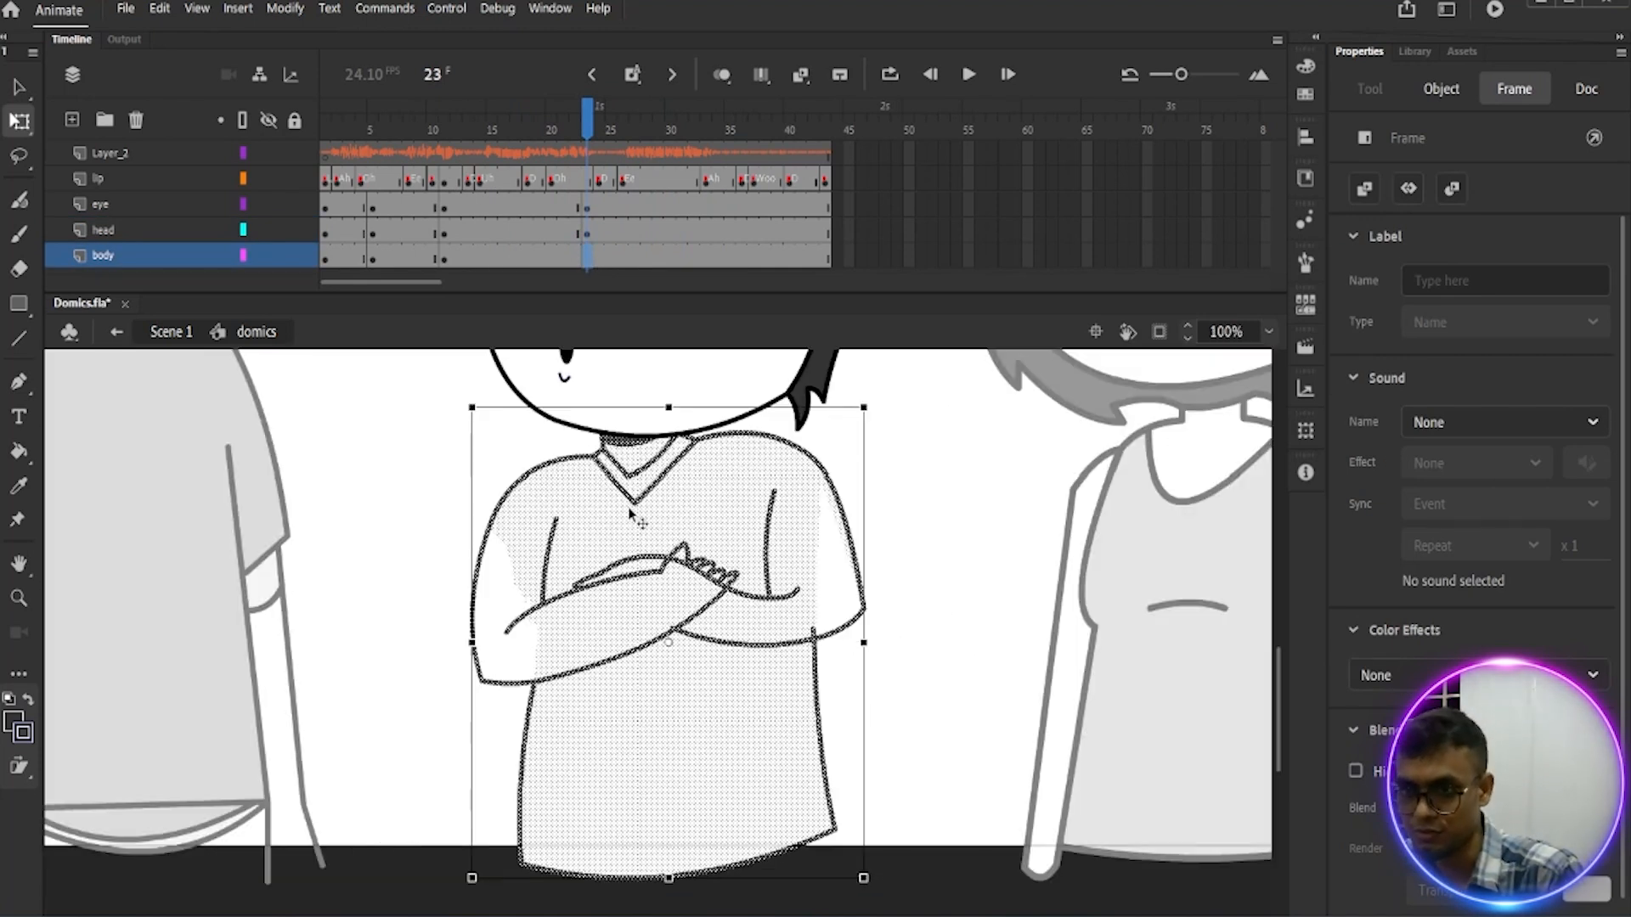
pyautogui.moveTo(553, 550); pyautogui.dragTo(603, 681)
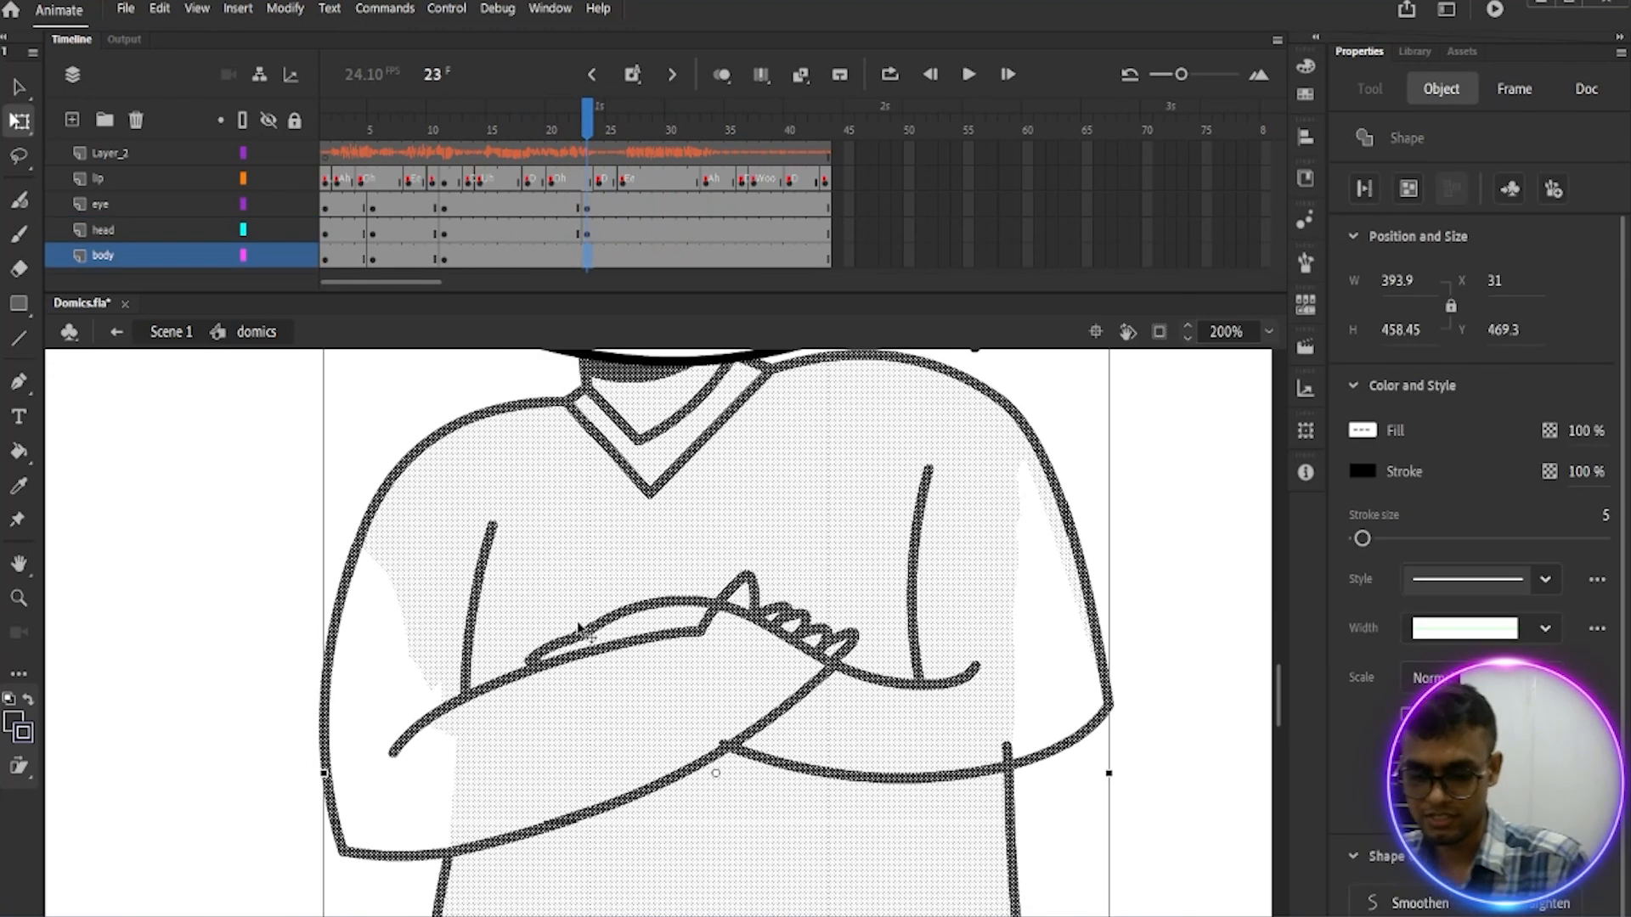
pyautogui.hotkey('ctrl', '-')
pyautogui.click(951, 629)
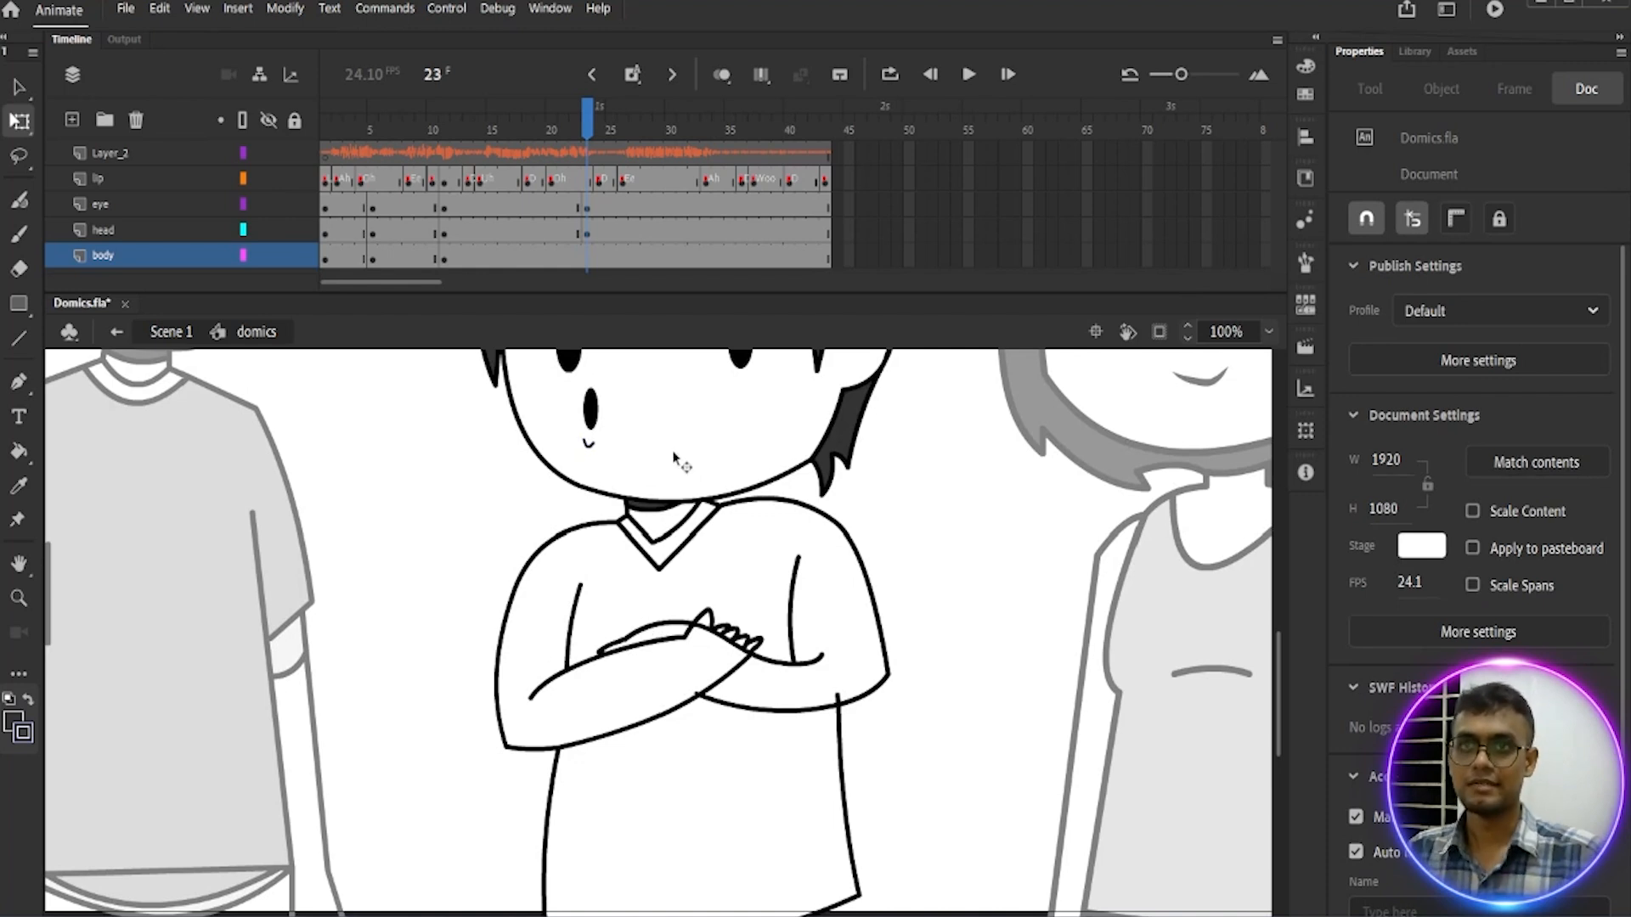
pyautogui.click(294, 231)
pyautogui.click(294, 178)
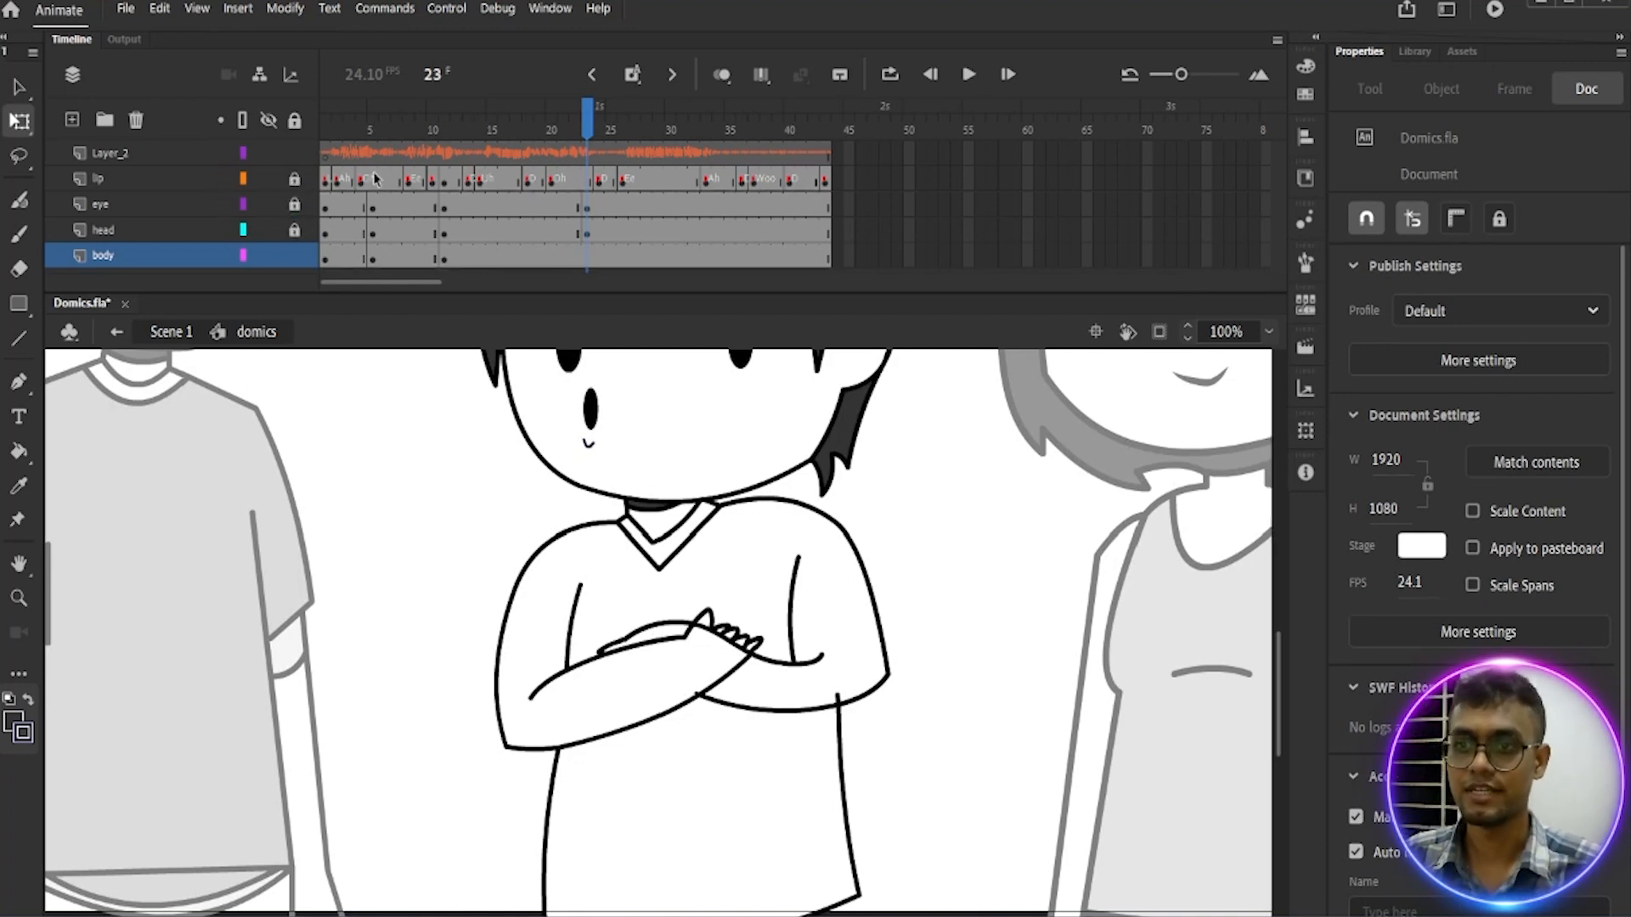
# Step: Lasso the crossed arms and their leftover lines in the body drawing at frame 23 and delete them
pyautogui.scroll(-2, 680, 756)
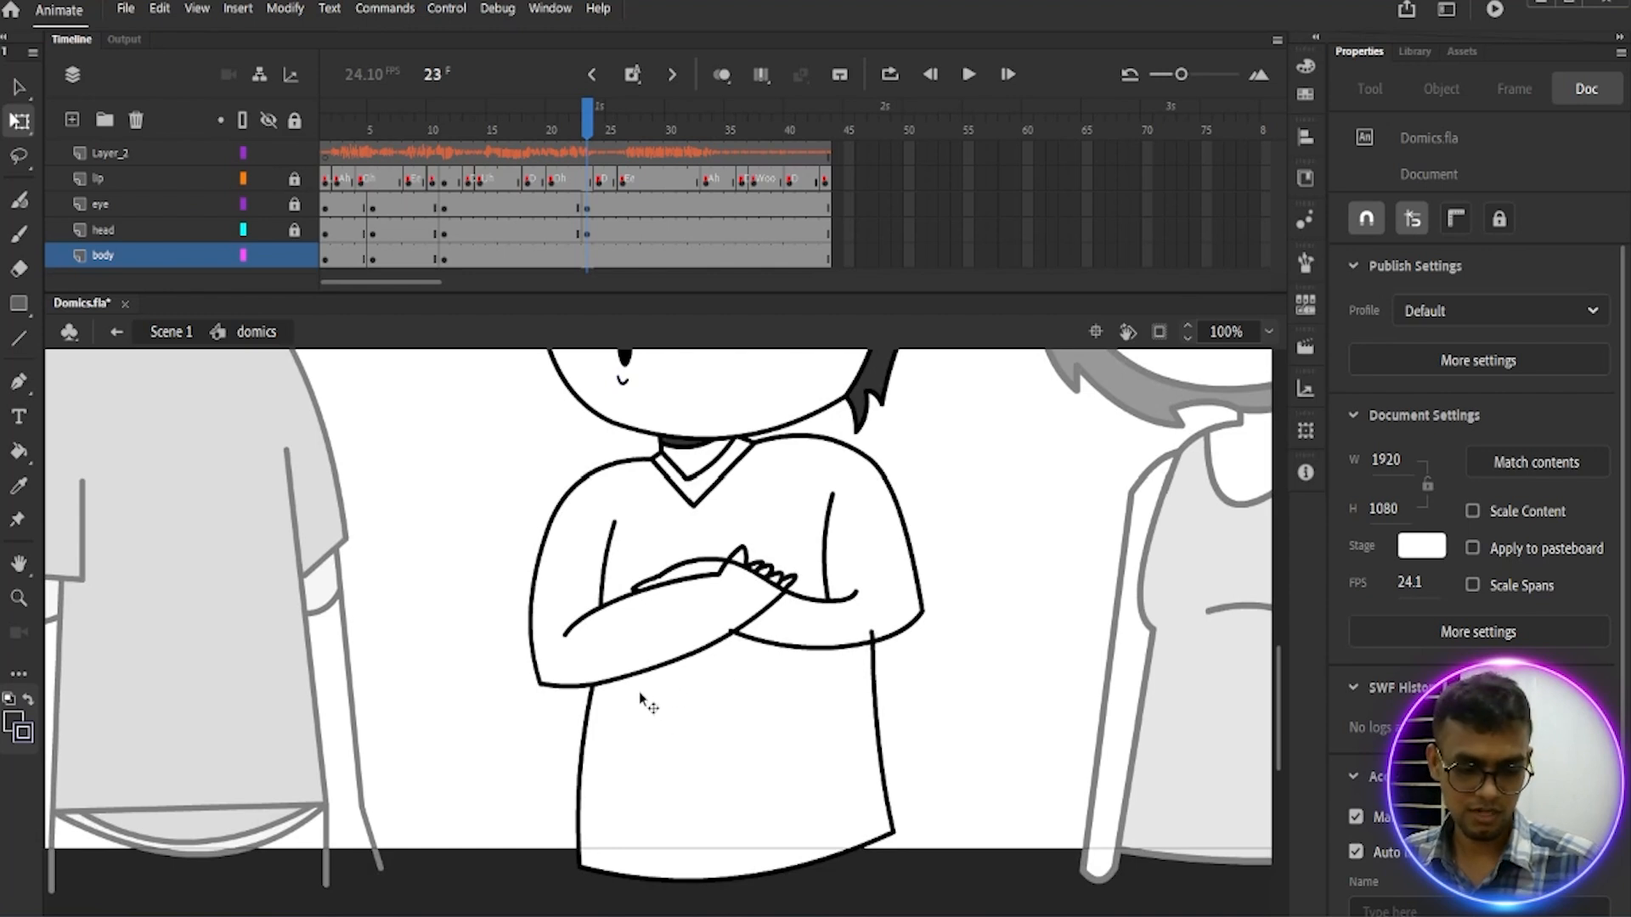
pyautogui.press('l')
pyautogui.scroll(-1, 667, 709)
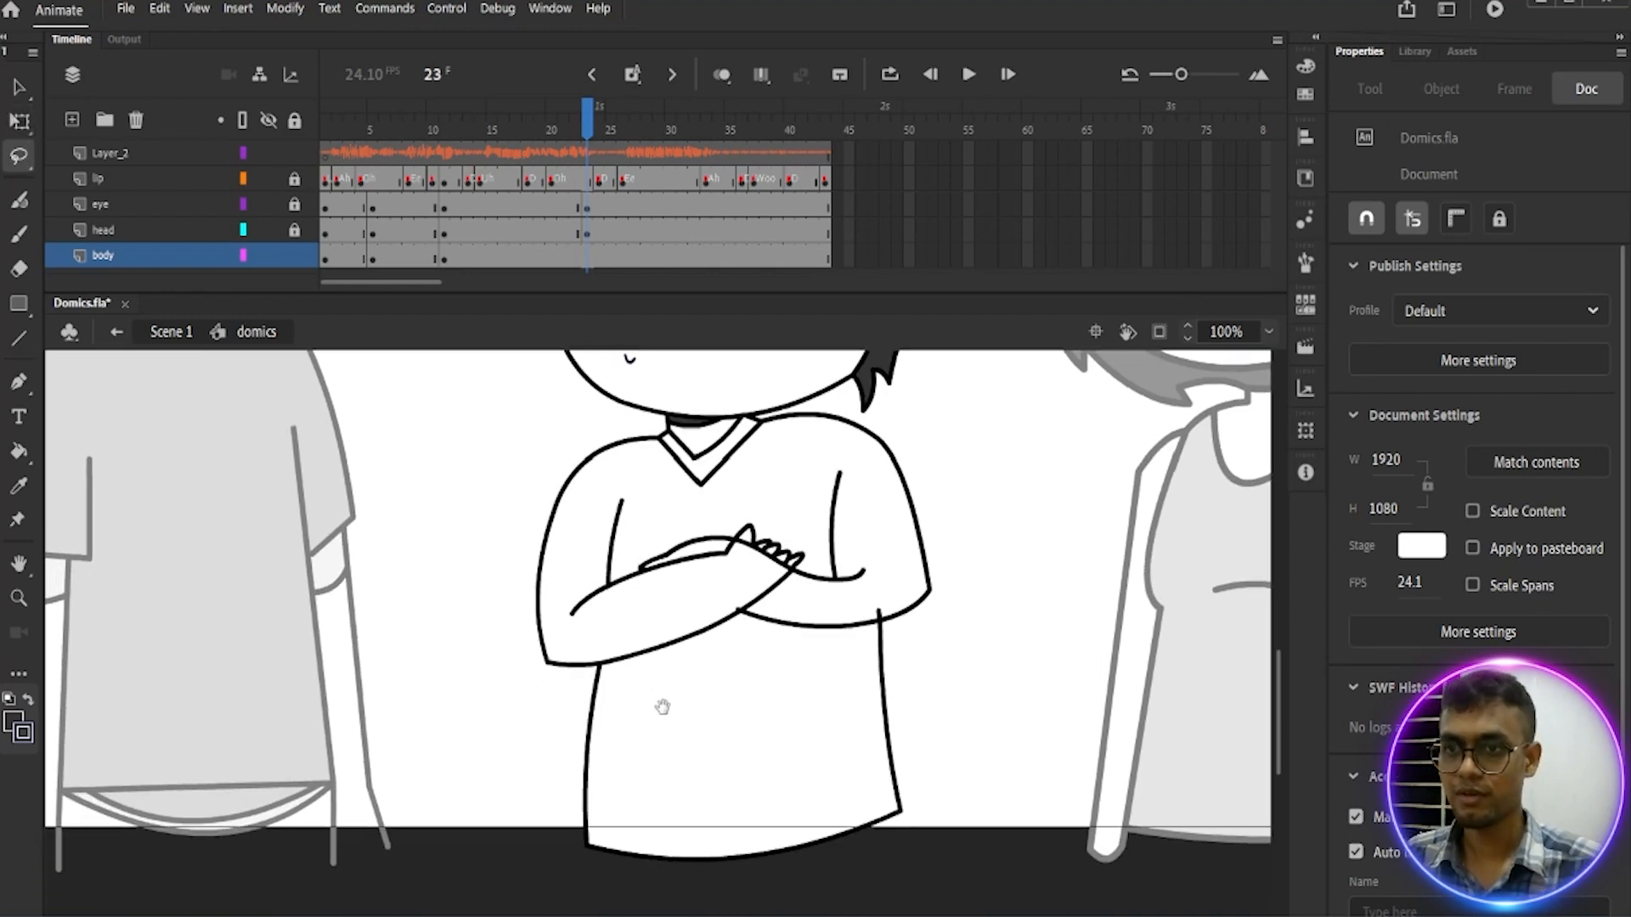
pyautogui.moveTo(690, 531)
pyautogui.mouseDown()
pyautogui.moveTo(613, 501)
pyautogui.moveTo(516, 669)
pyautogui.moveTo(747, 702)
pyautogui.moveTo(837, 613)
pyautogui.moveTo(849, 518)
pyautogui.moveTo(632, 491)
pyautogui.moveTo(586, 510)
pyautogui.mouseUp()
pyautogui.press('Delete')
pyautogui.press('Delete')
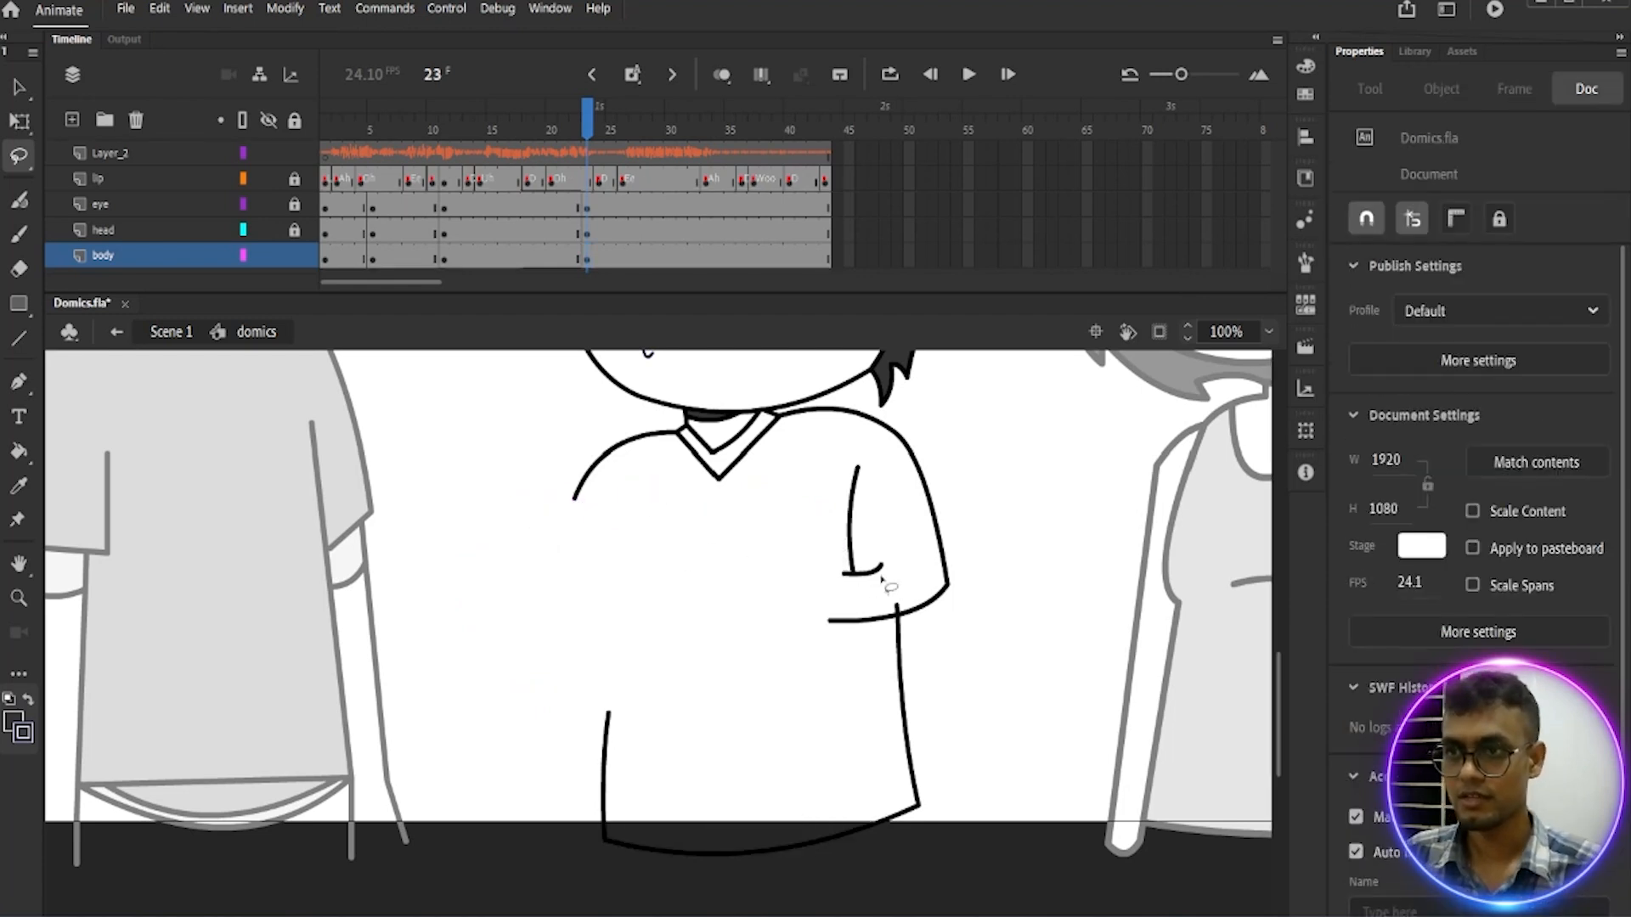
pyautogui.moveTo(854, 454)
pyautogui.mouseDown()
pyautogui.moveTo(797, 640)
pyautogui.moveTo(892, 691)
pyautogui.moveTo(922, 631)
pyautogui.moveTo(862, 452)
pyautogui.mouseUp()
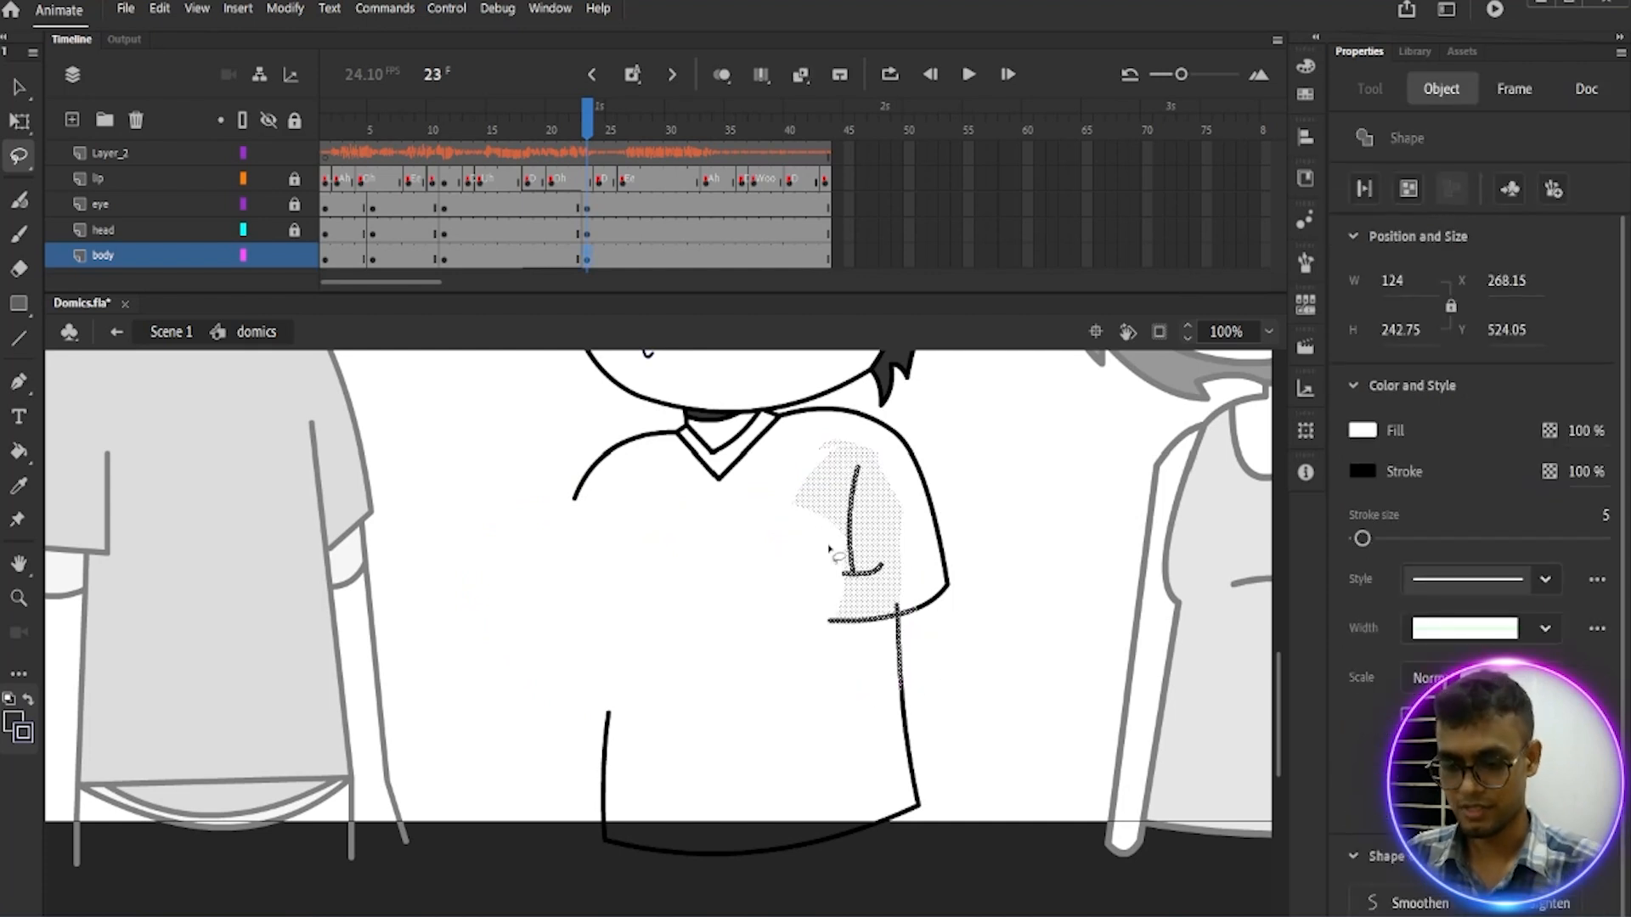
pyautogui.press('Delete')
# Step: Turn on onion skinning and pull the end of the cut left shoulder line down to form the sleeve's outer edge
pyautogui.click(722, 75)
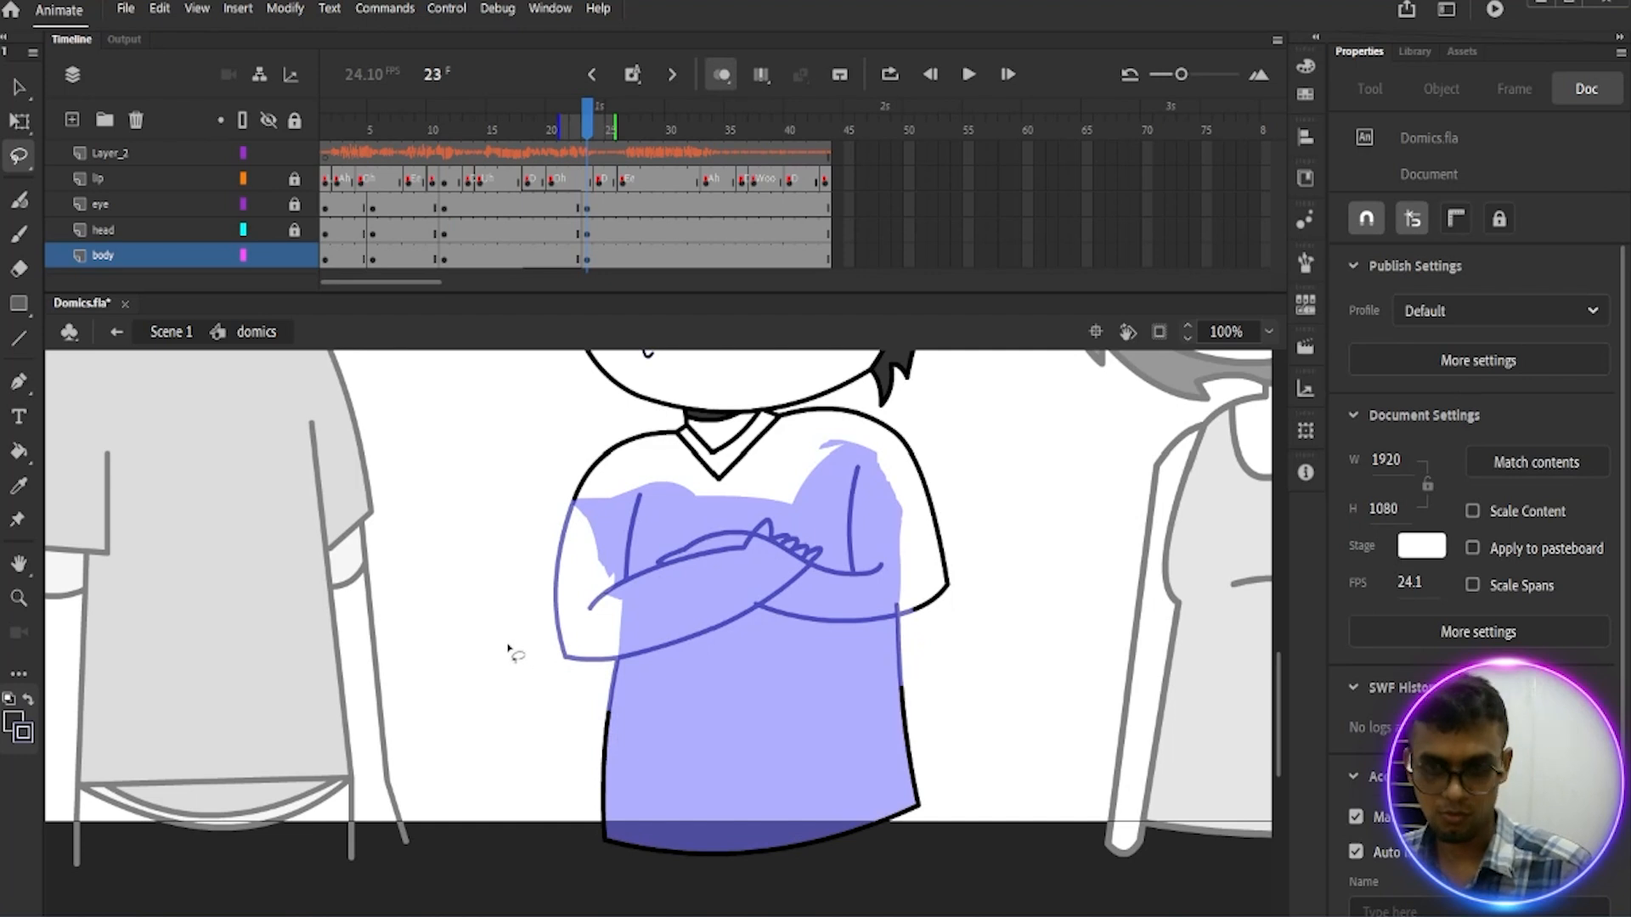
pyautogui.press('b')
pyautogui.moveTo(618, 520); pyautogui.dragTo(614, 619)
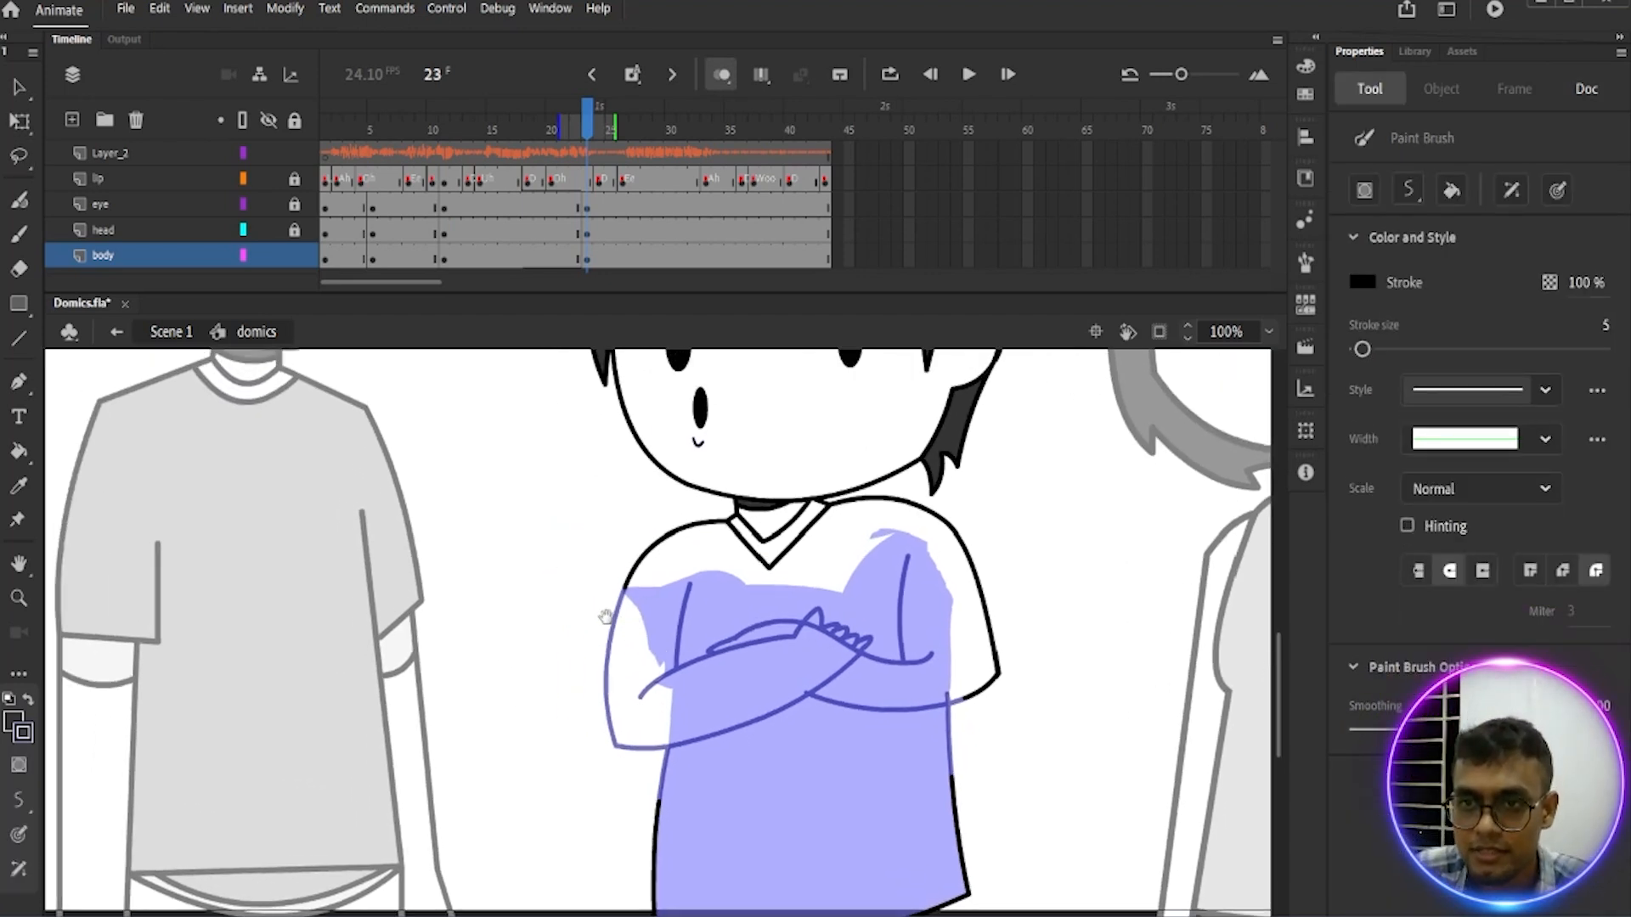
pyautogui.hotkey('ctrl', '=')
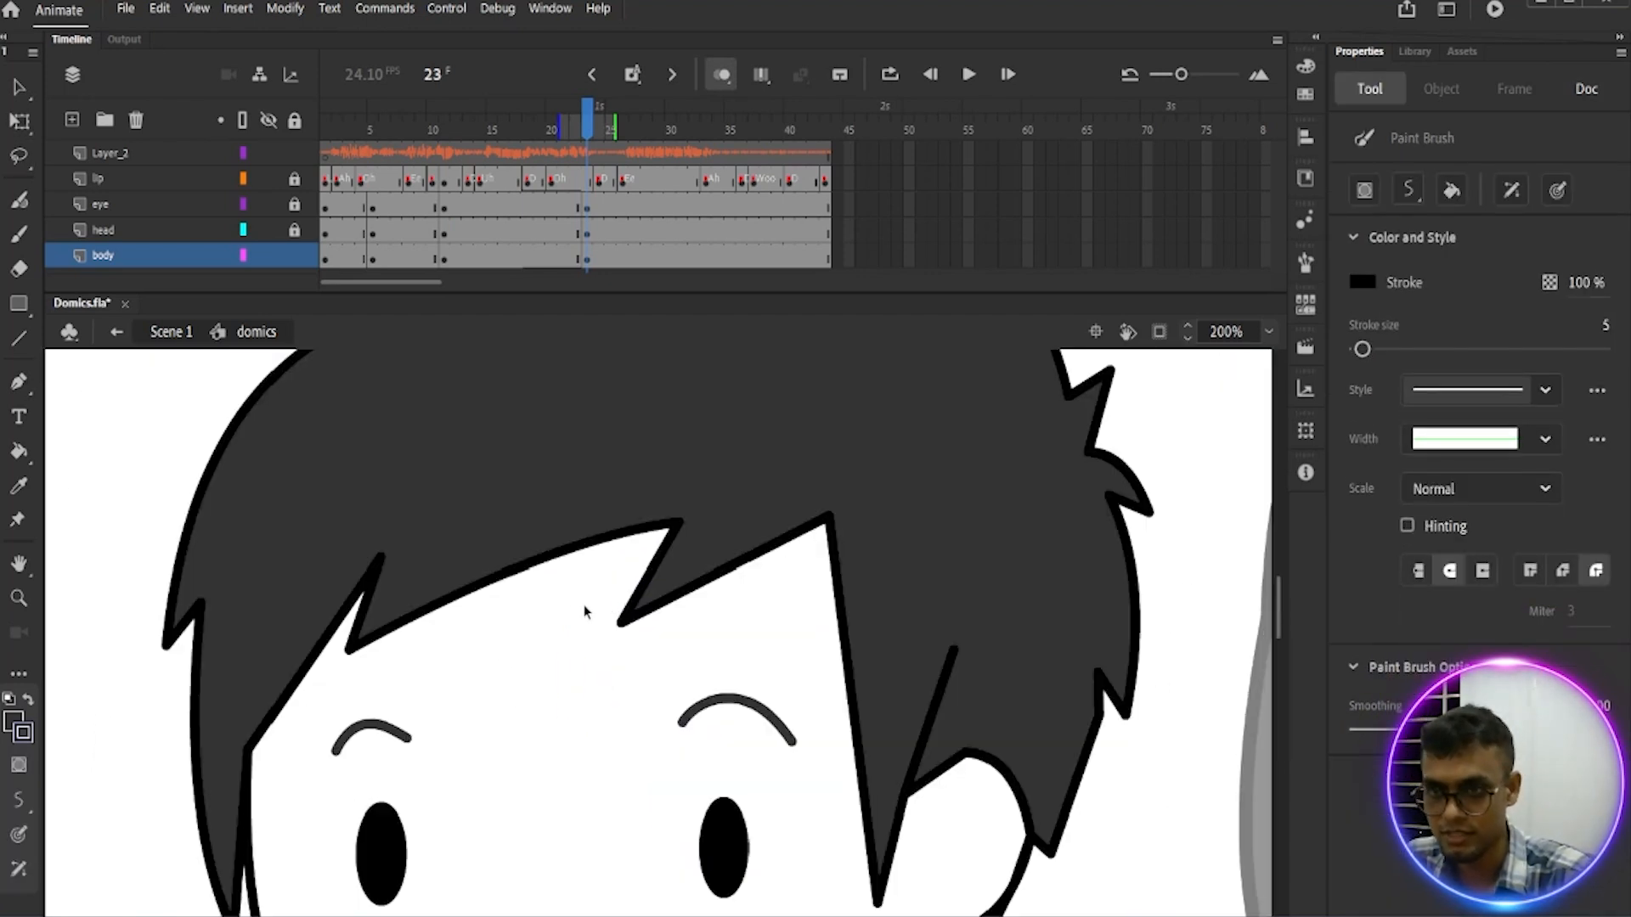
pyautogui.moveTo(493, 892); pyautogui.dragTo(615, 543)
pyautogui.moveTo(520, 841); pyautogui.dragTo(616, 416)
pyautogui.moveTo(476, 824); pyautogui.dragTo(556, 566)
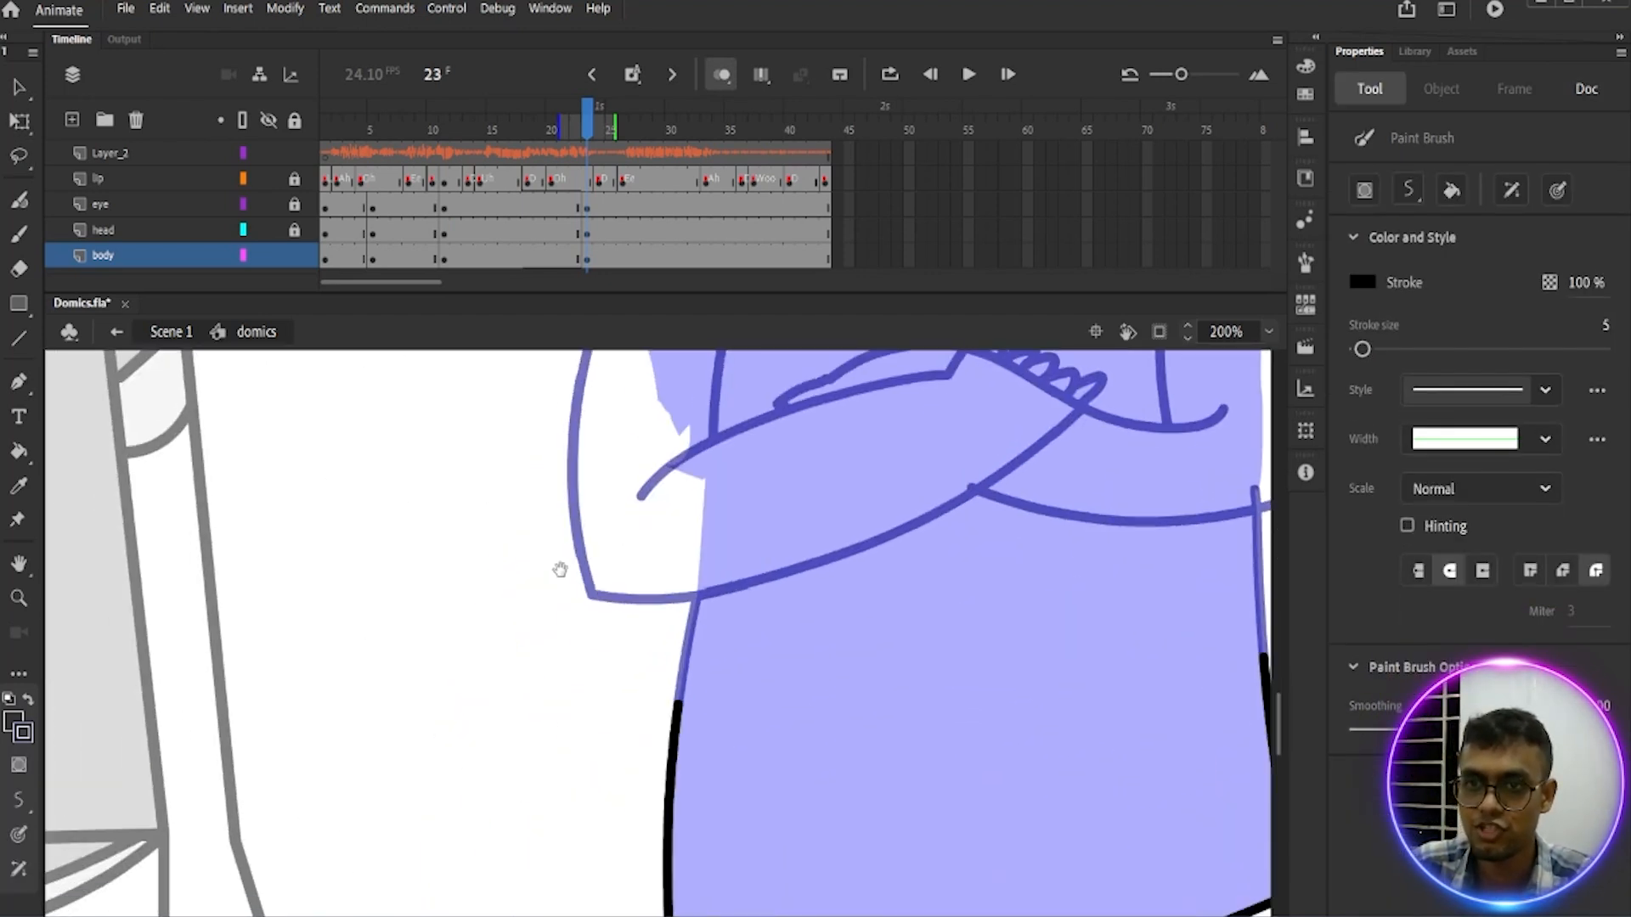
pyautogui.moveTo(588, 439); pyautogui.dragTo(556, 664)
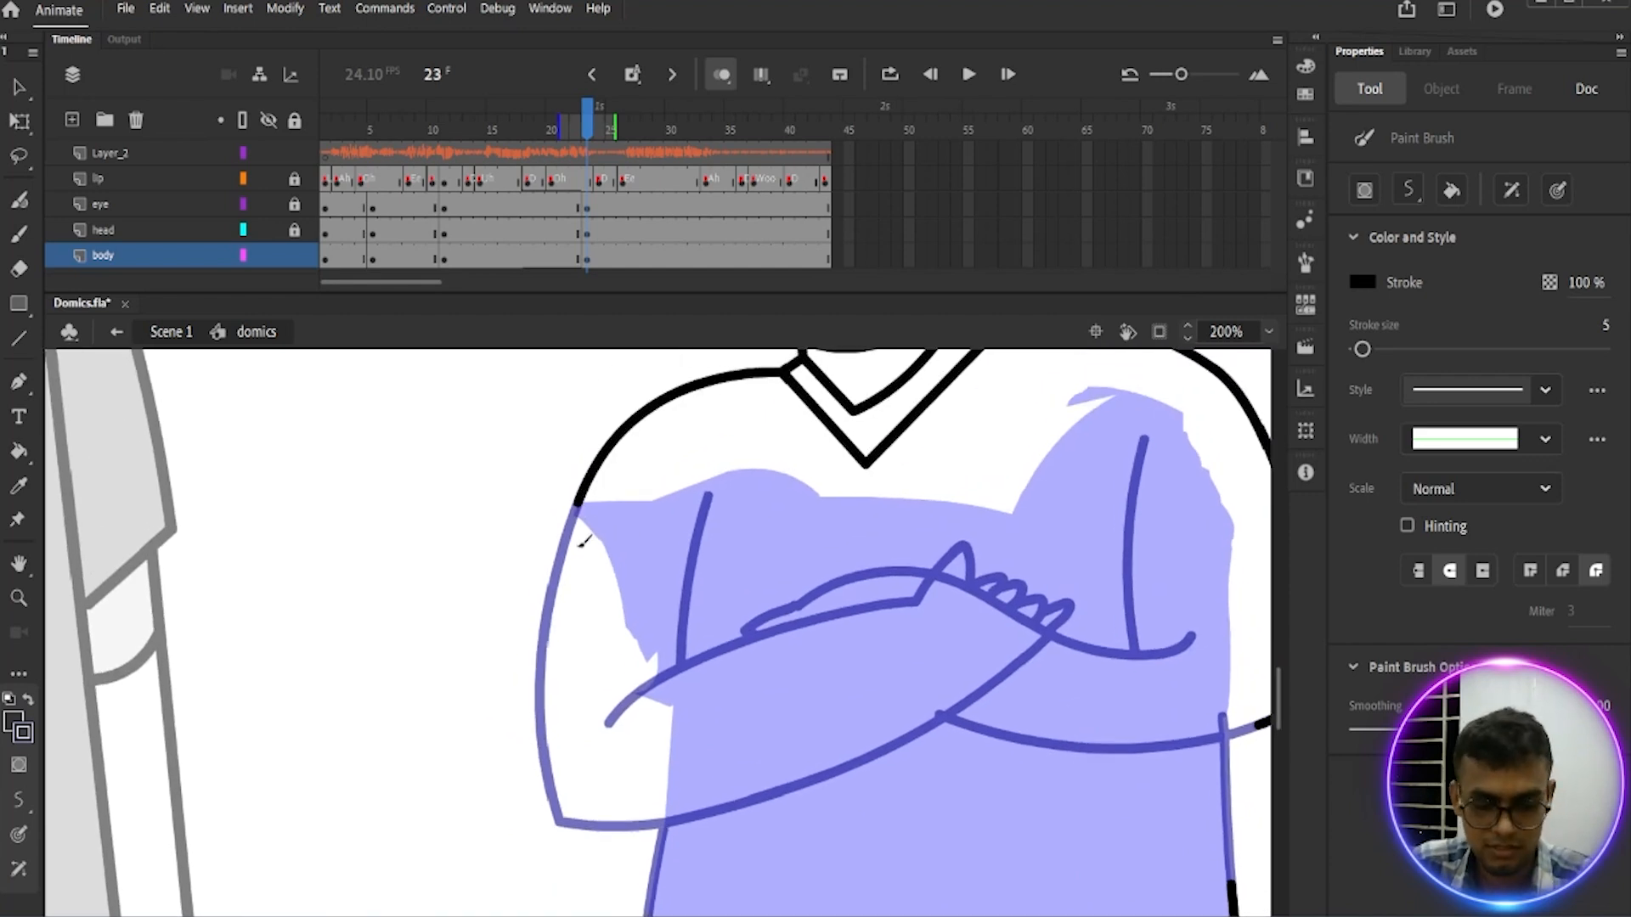
pyautogui.press('v')
pyautogui.moveTo(580, 508)
pyautogui.mouseDown()
pyautogui.moveTo(556, 631)
pyautogui.moveTo(635, 578)
pyautogui.mouseUp()
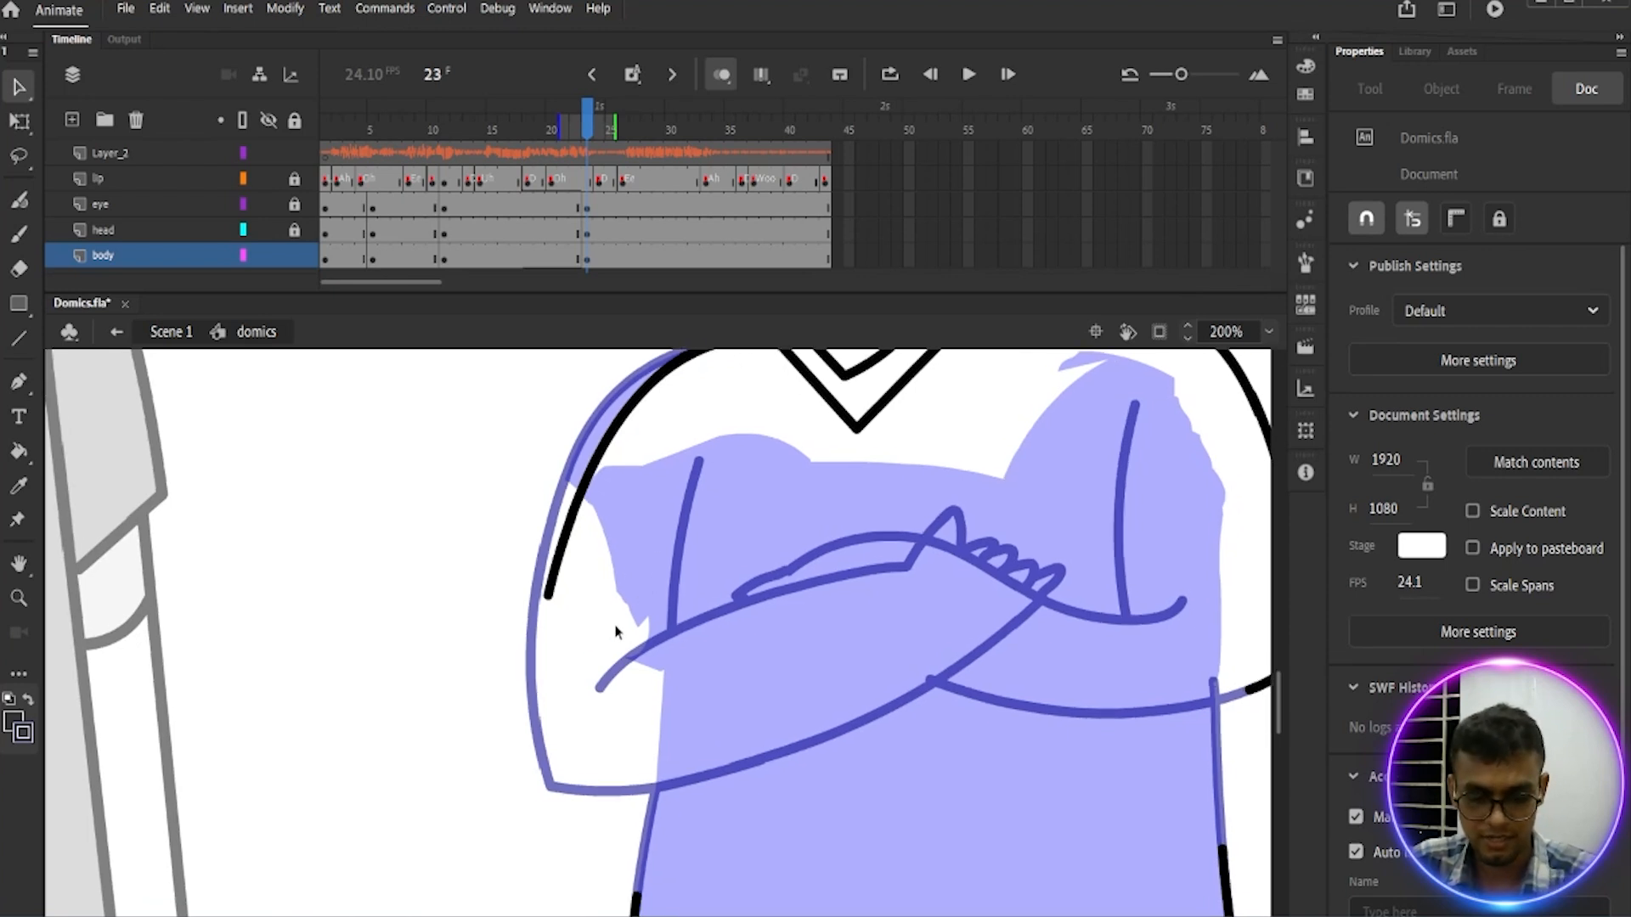
# Step: Paint the left sleeve's inner line over the onion-skinned one with the Paint Brush, undoing the first stroke that curves too far
pyautogui.press('b')
pyautogui.moveTo(709, 433)
pyautogui.mouseDown()
pyautogui.moveTo(714, 476)
pyautogui.moveTo(639, 638)
pyautogui.mouseUp()
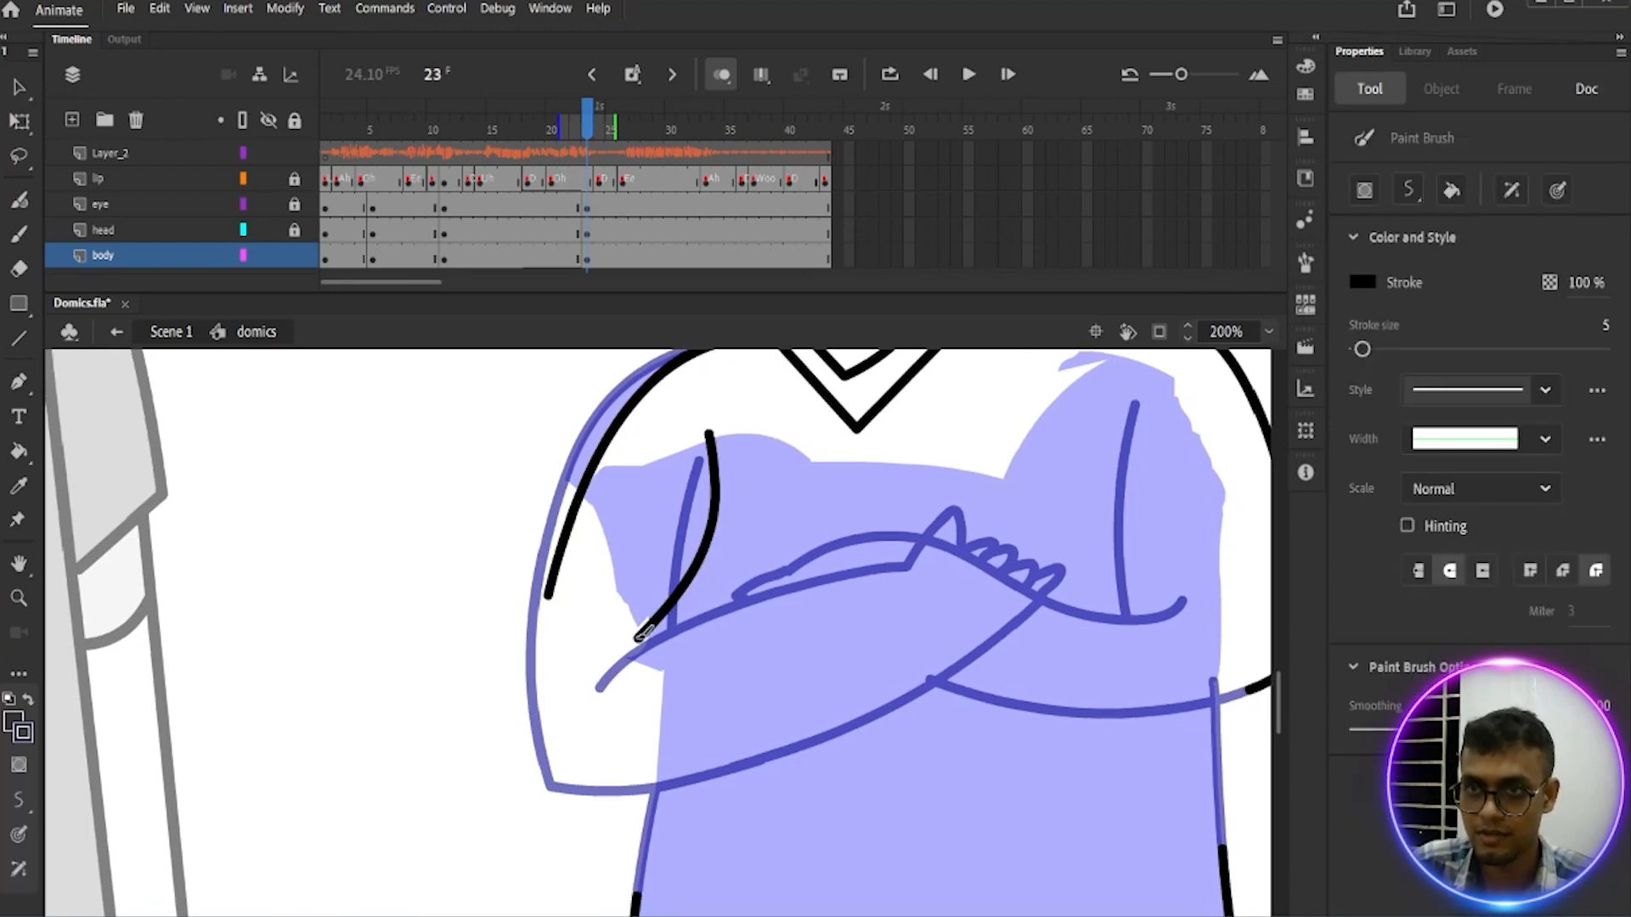
pyautogui.hotkey('ctrl', 'z')
pyautogui.moveTo(702, 439); pyautogui.dragTo(664, 658)
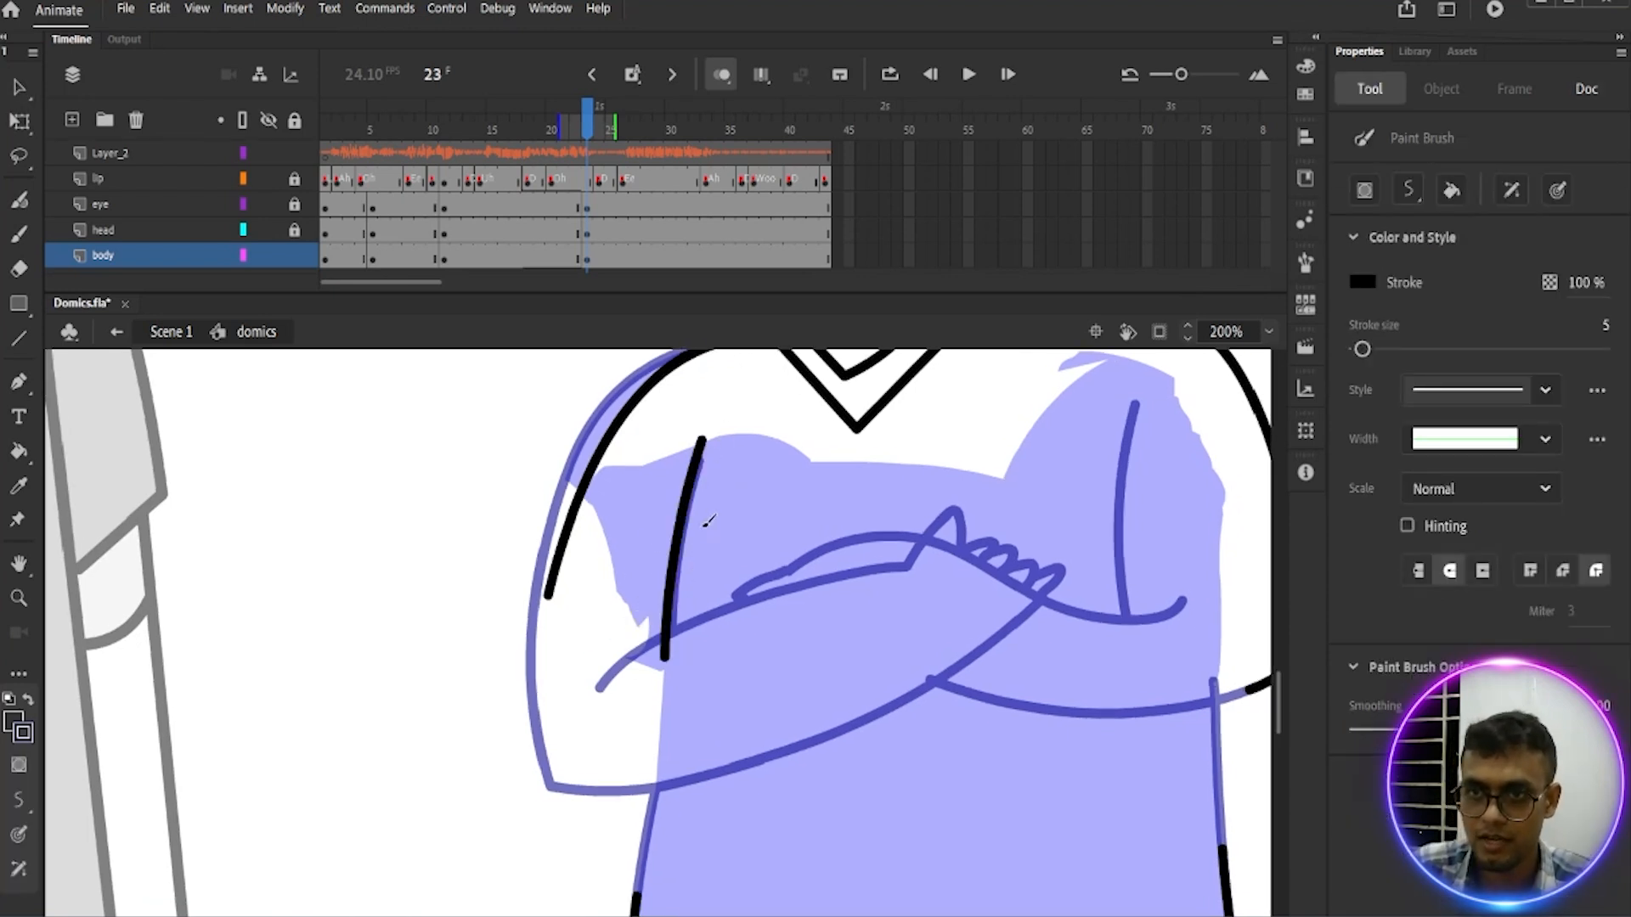
# Step: Paint a curved hem stroke across both left sleeve lines, undoing and redrawing it until it fits
pyautogui.moveTo(489, 508); pyautogui.dragTo(754, 639)
pyautogui.hotkey('ctrl', 'z')
pyautogui.moveTo(470, 467); pyautogui.dragTo(801, 625)
pyautogui.hotkey('ctrl', 'z')
pyautogui.moveTo(475, 472)
pyautogui.mouseDown()
pyautogui.moveTo(509, 527)
pyautogui.moveTo(809, 621)
pyautogui.mouseUp()
pyautogui.hotkey('ctrl', 'z')
pyautogui.moveTo(487, 480); pyautogui.dragTo(789, 625)
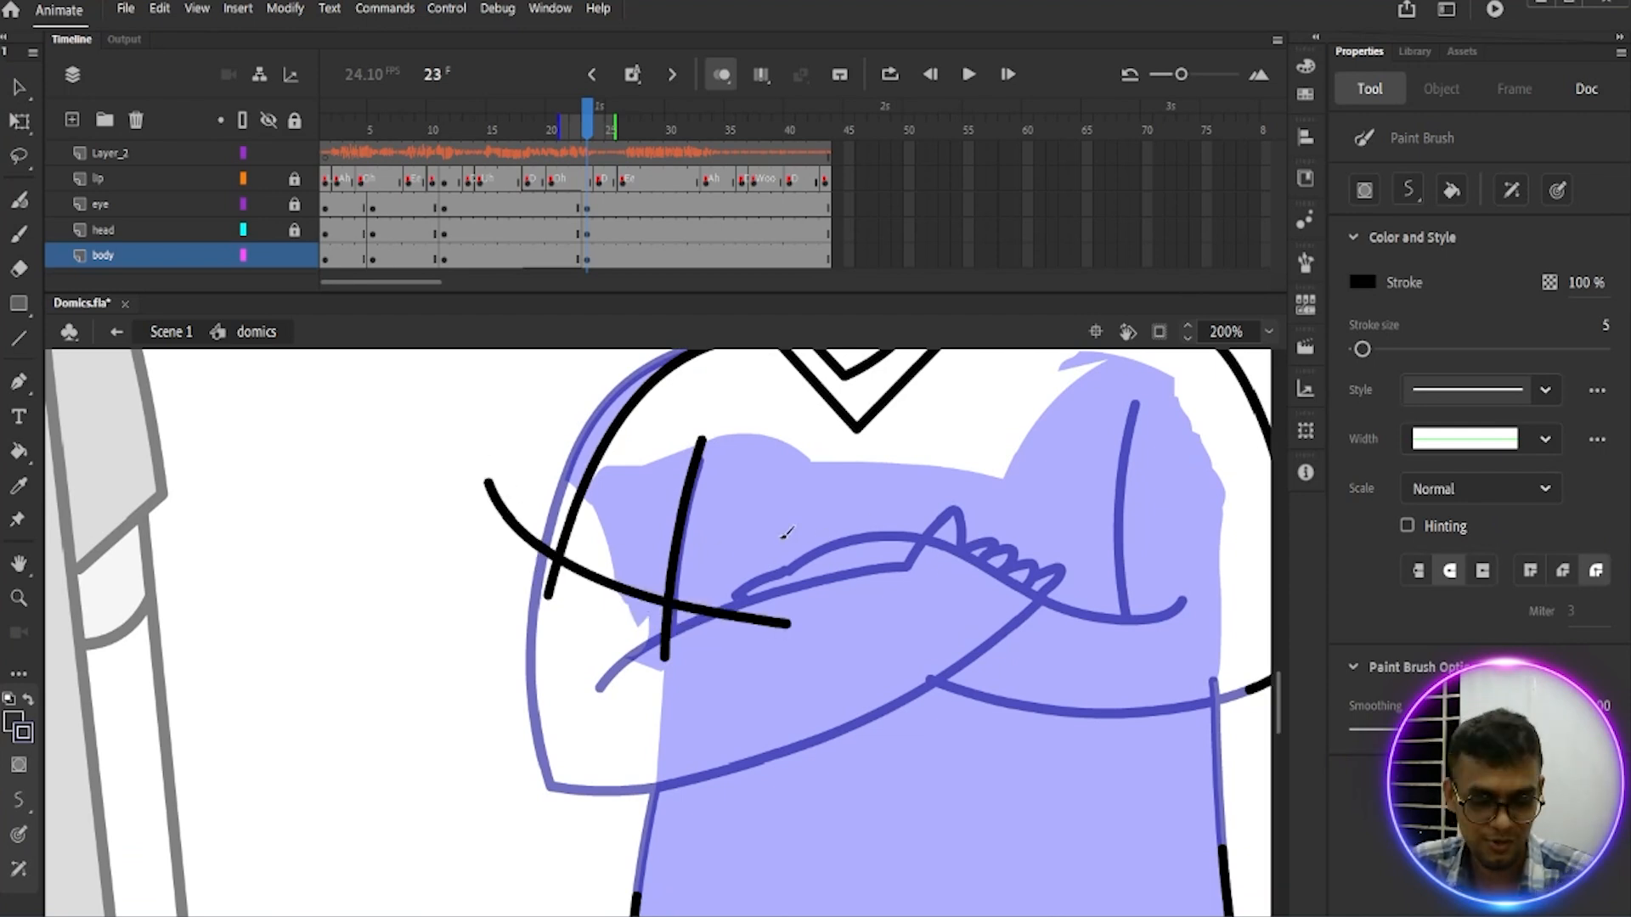
# Step: Delete the stroke ends that overshoot the crossings of the hem and the inner sleeve line
pyautogui.press('v')
pyautogui.click(539, 542)
pyautogui.press('Delete')
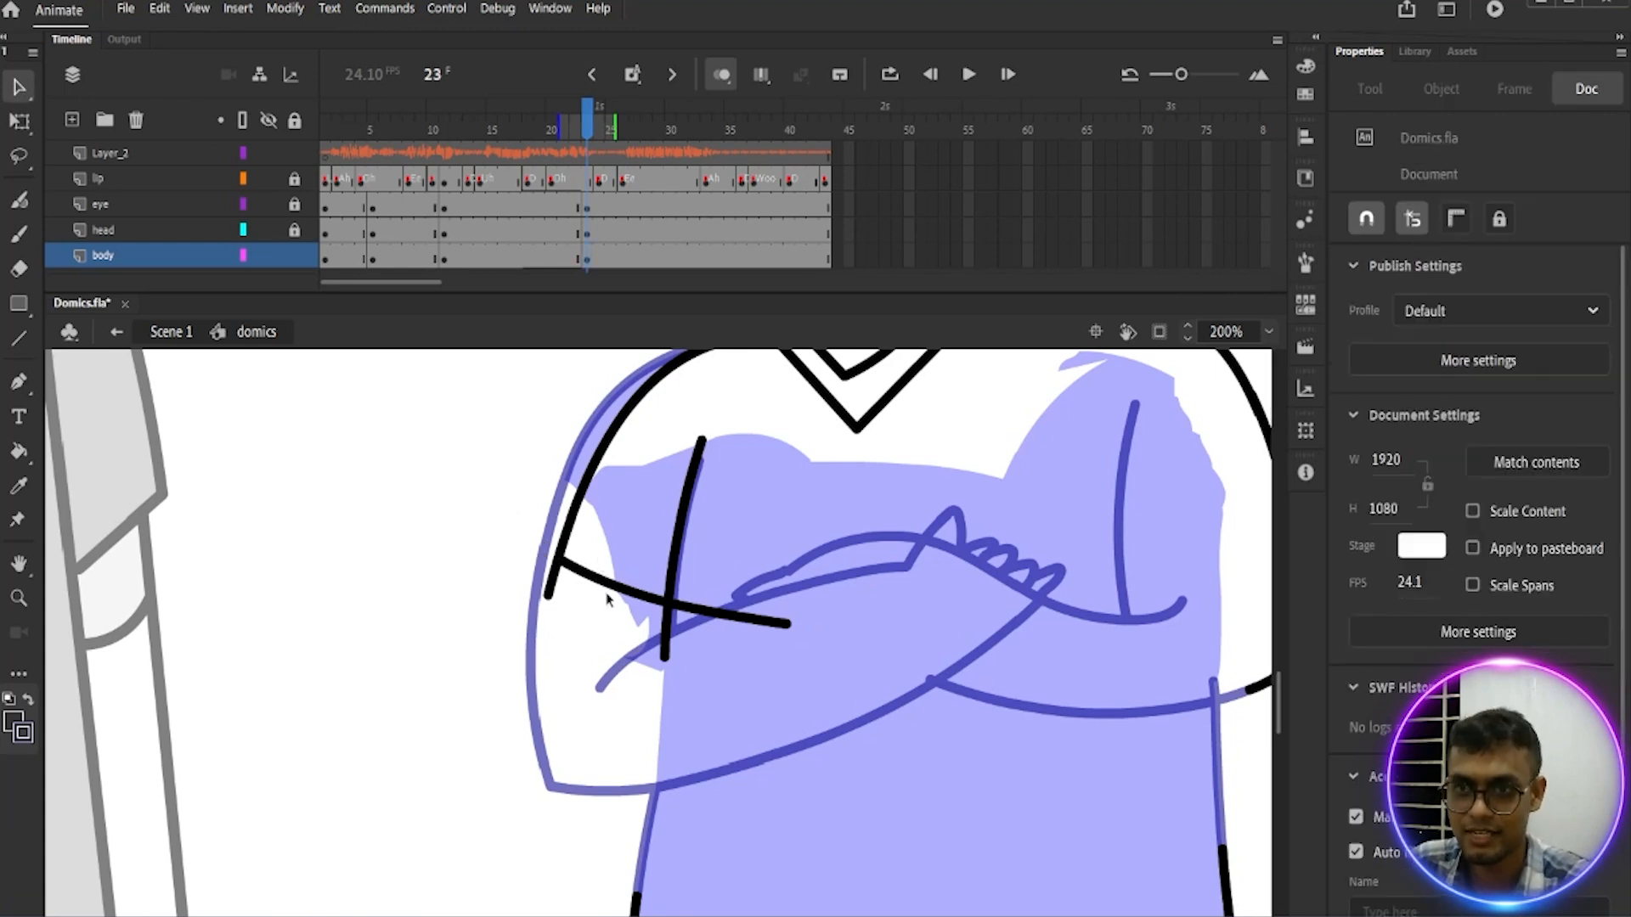
pyautogui.click(664, 637)
pyautogui.press('Delete')
pyautogui.click(726, 615)
pyautogui.press('Delete')
# Step: Paint the raised forearm's inner contour curving from the sleeve hem up and outward, redrawing it until the angle fits
pyautogui.moveTo(592, 672)
pyautogui.mouseDown()
pyautogui.moveTo(659, 726)
pyautogui.moveTo(684, 691)
pyautogui.moveTo(680, 731)
pyautogui.moveTo(663, 735)
pyautogui.moveTo(583, 547)
pyautogui.moveTo(537, 387)
pyautogui.mouseUp()
pyautogui.press('y')
pyautogui.moveTo(626, 553)
pyautogui.mouseDown()
pyautogui.moveTo(626, 681)
pyautogui.moveTo(592, 655)
pyautogui.mouseUp()
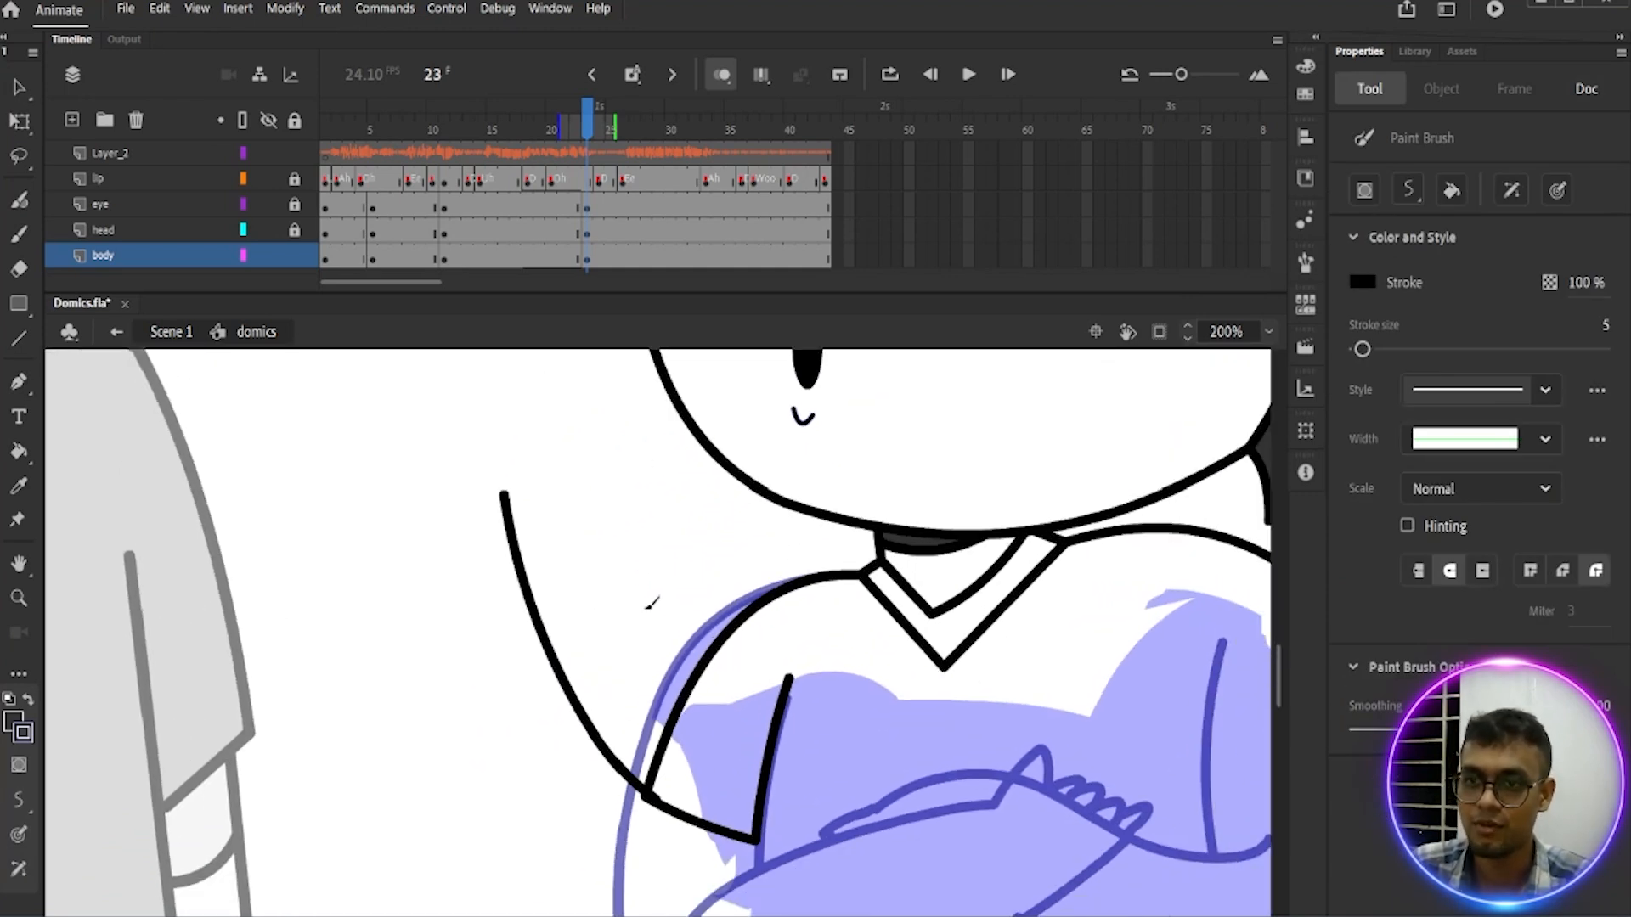
pyautogui.hotkey('ctrl', 'z')
pyautogui.moveTo(657, 791); pyautogui.dragTo(477, 490)
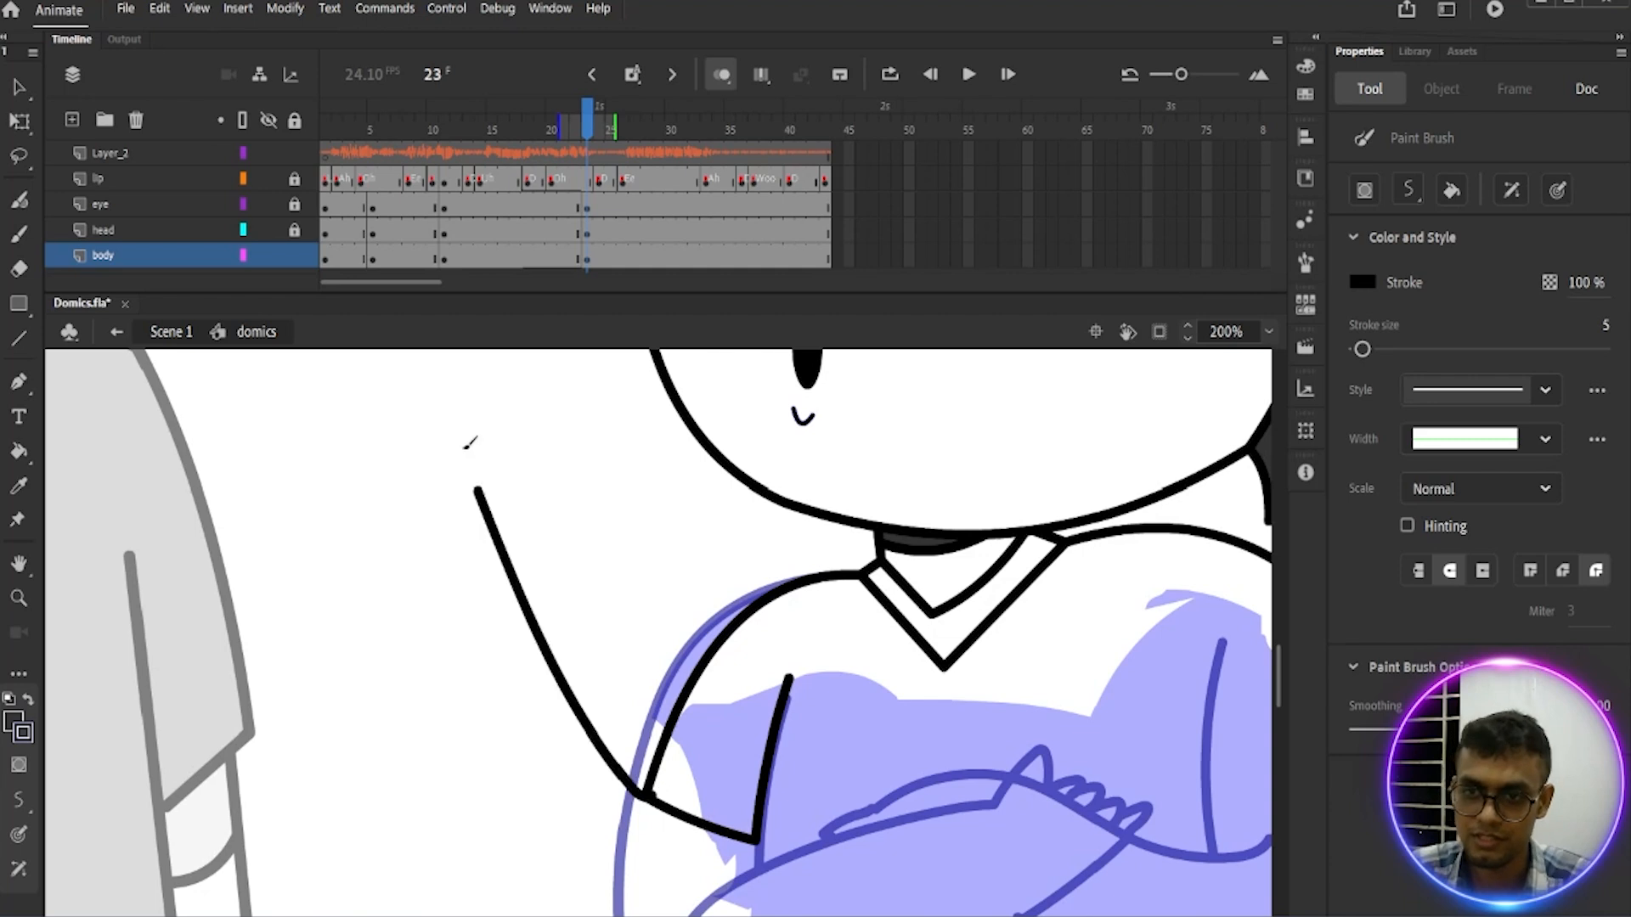
pyautogui.hotkey('ctrl', 'z')
pyautogui.moveTo(659, 790); pyautogui.dragTo(552, 512)
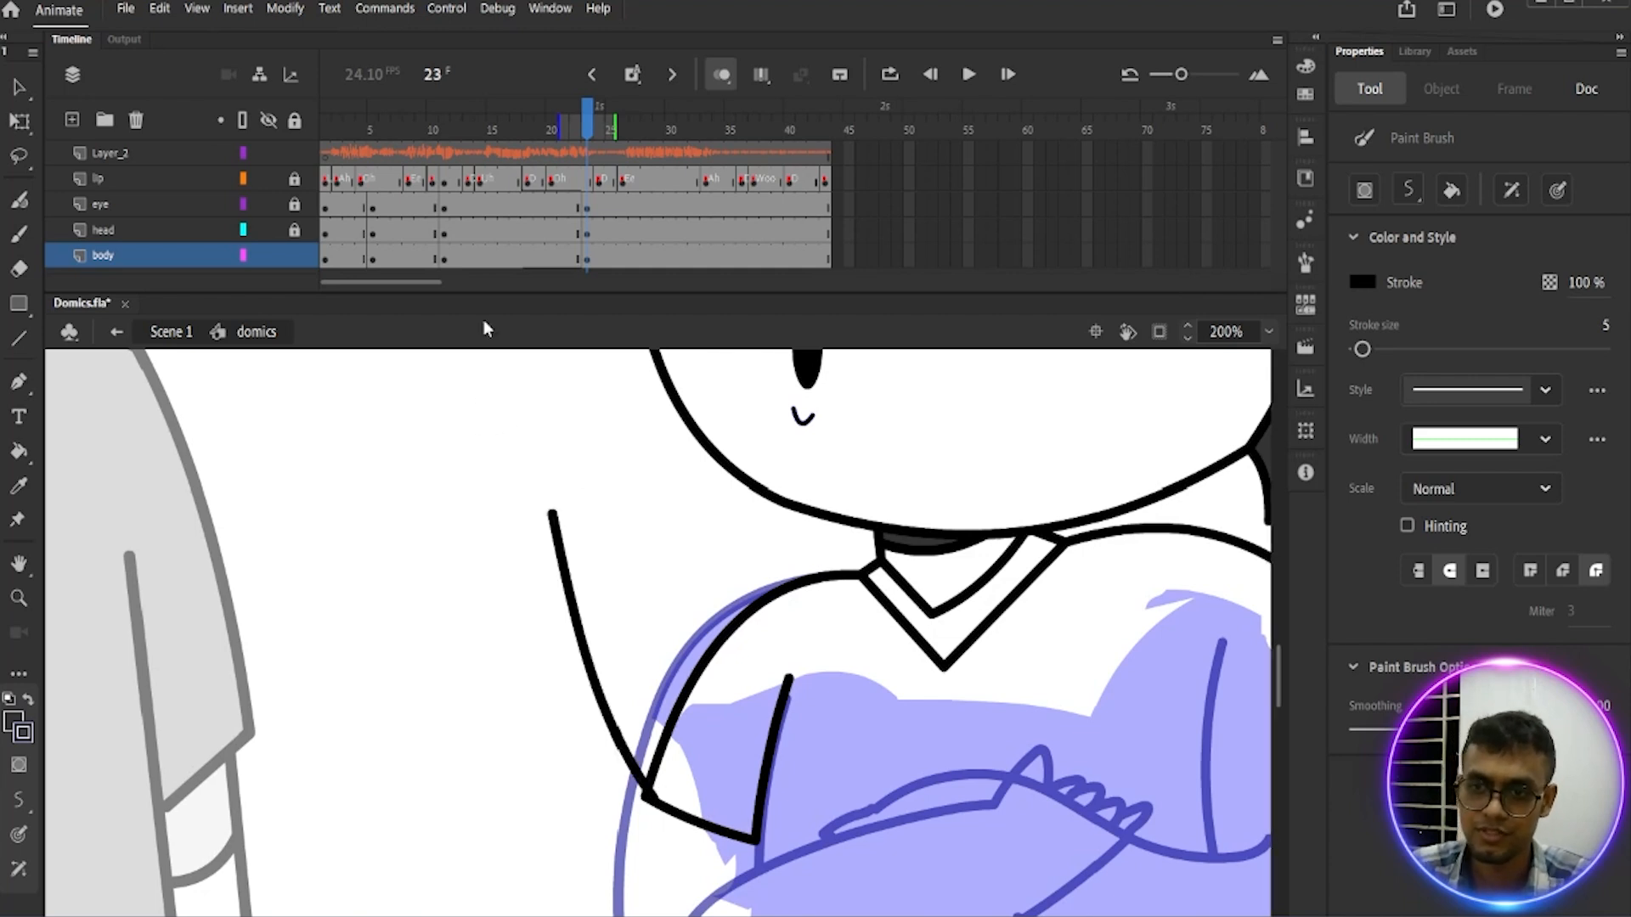
pyautogui.hotkey('ctrl', 'z')
pyautogui.moveTo(650, 794); pyautogui.dragTo(439, 524)
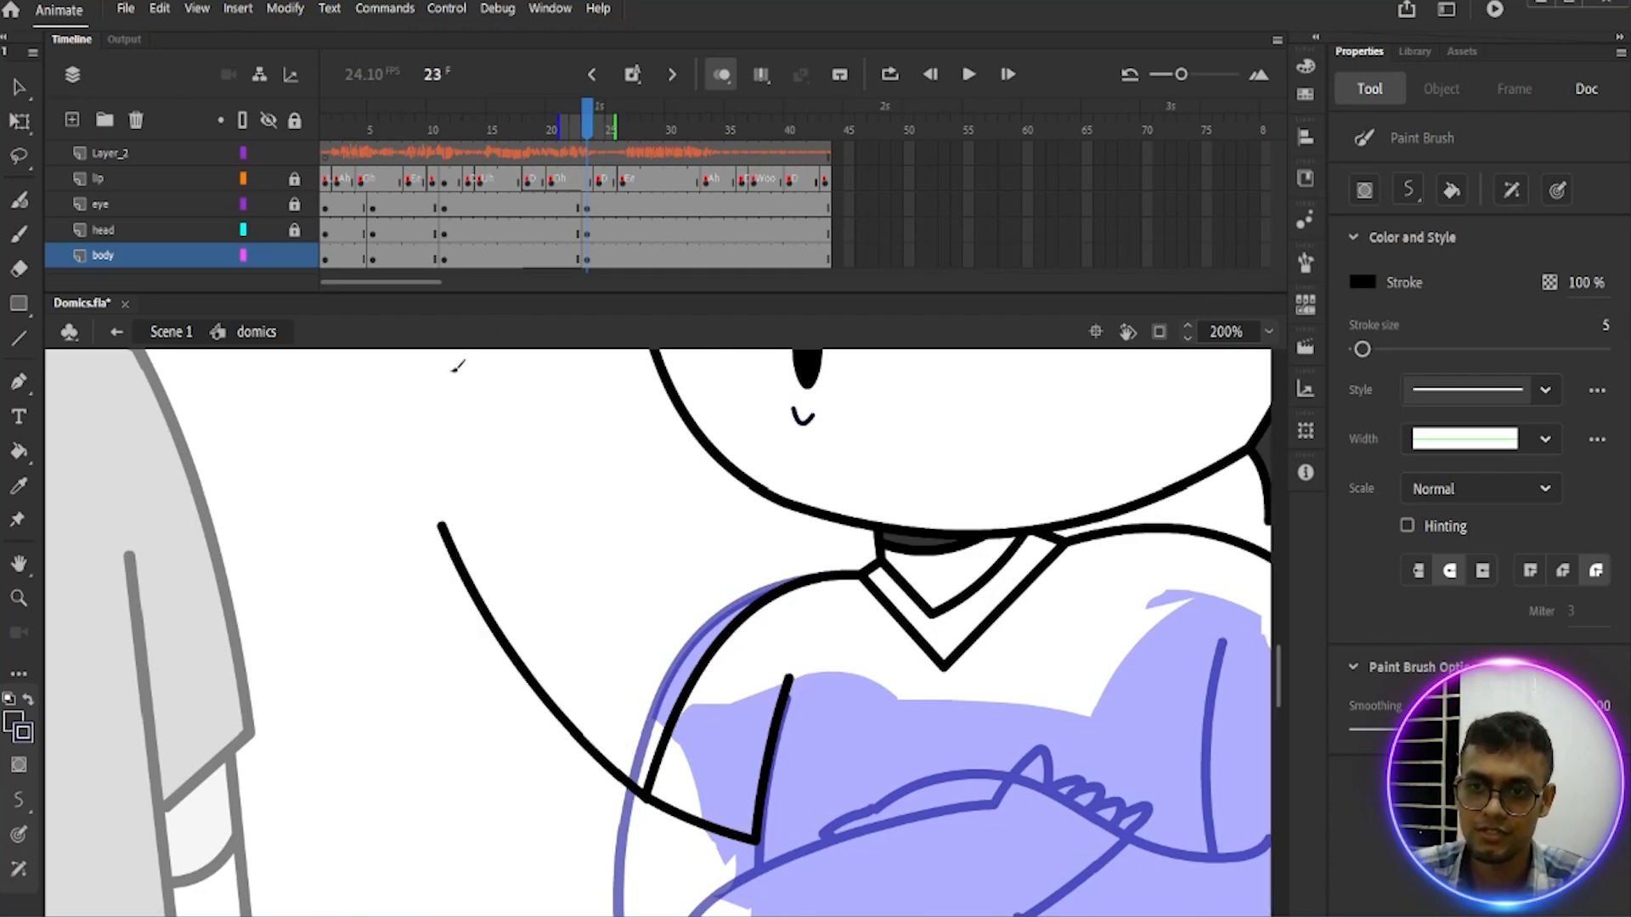
# Step: Paint the raised hand with its finger outlines above the forearm line, undoing a misplaced finger stroke
pyautogui.moveTo(538, 401)
pyautogui.mouseDown()
pyautogui.moveTo(601, 575)
pyautogui.moveTo(616, 495)
pyautogui.mouseUp()
pyautogui.moveTo(519, 620)
pyautogui.mouseDown()
pyautogui.moveTo(522, 578)
pyautogui.moveTo(462, 569)
pyautogui.moveTo(440, 629)
pyautogui.moveTo(415, 631)
pyautogui.moveTo(432, 672)
pyautogui.moveTo(431, 583)
pyautogui.moveTo(445, 605)
pyautogui.mouseUp()
pyautogui.scroll(1, 507, 590)
pyautogui.moveTo(477, 677)
pyautogui.mouseDown()
pyautogui.moveTo(467, 602)
pyautogui.moveTo(487, 606)
pyautogui.mouseUp()
pyautogui.hotkey('ctrl', 'z')
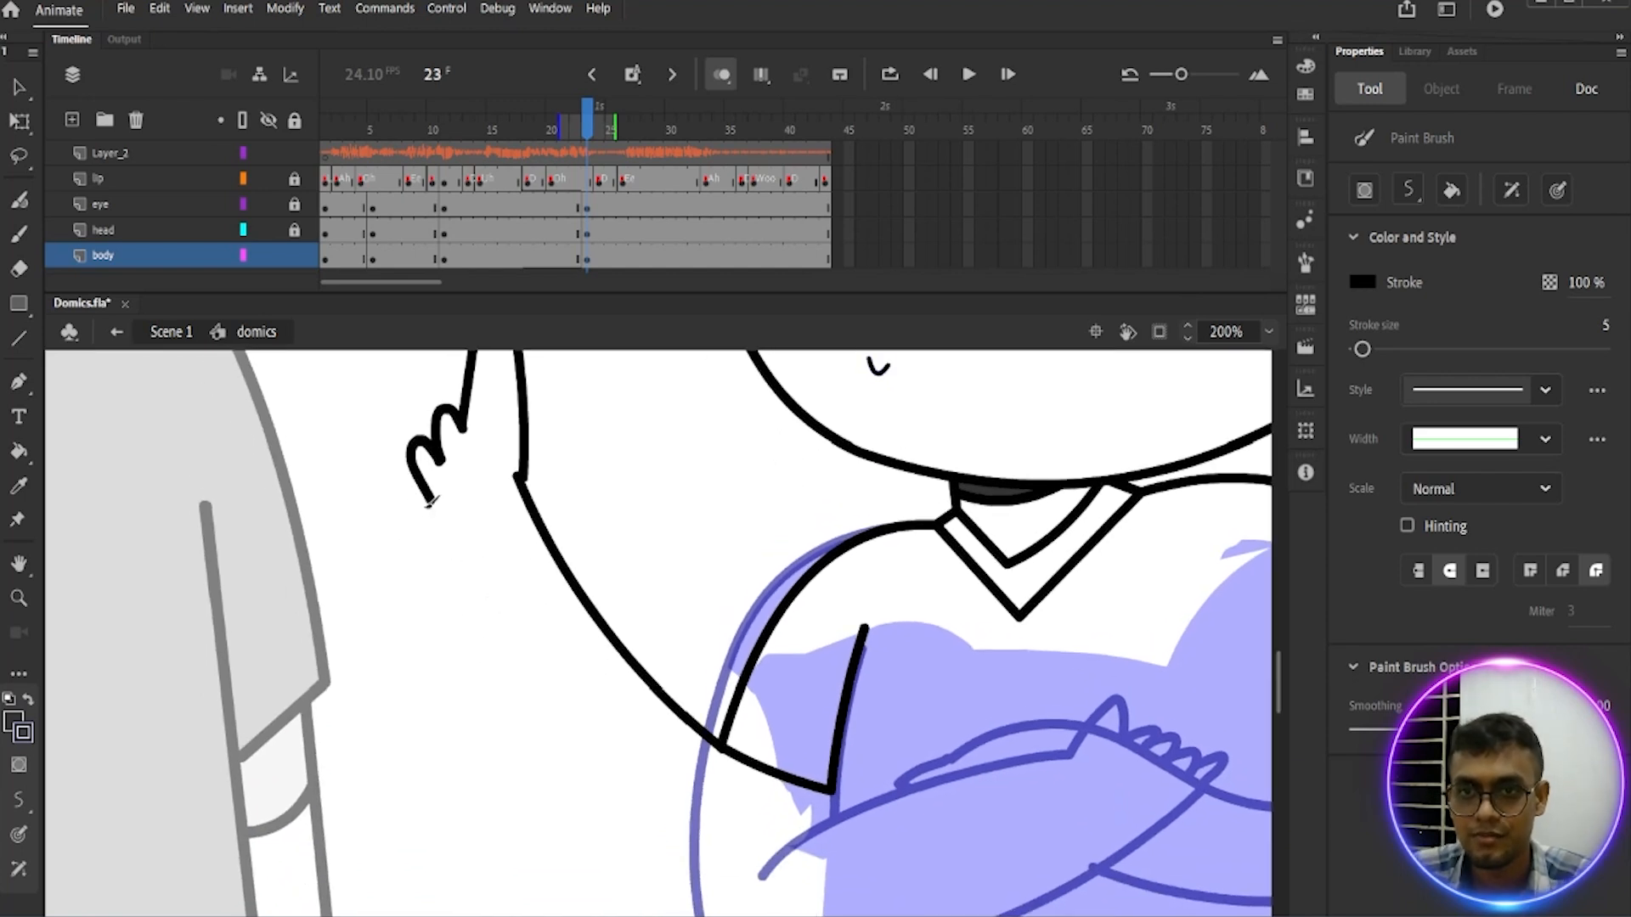
pyautogui.moveTo(431, 500); pyautogui.dragTo(444, 528)
# Step: Try painting the forearm's outer contour from the thumb down and around to the sleeve's inner corner
pyautogui.moveTo(498, 648); pyautogui.dragTo(520, 538)
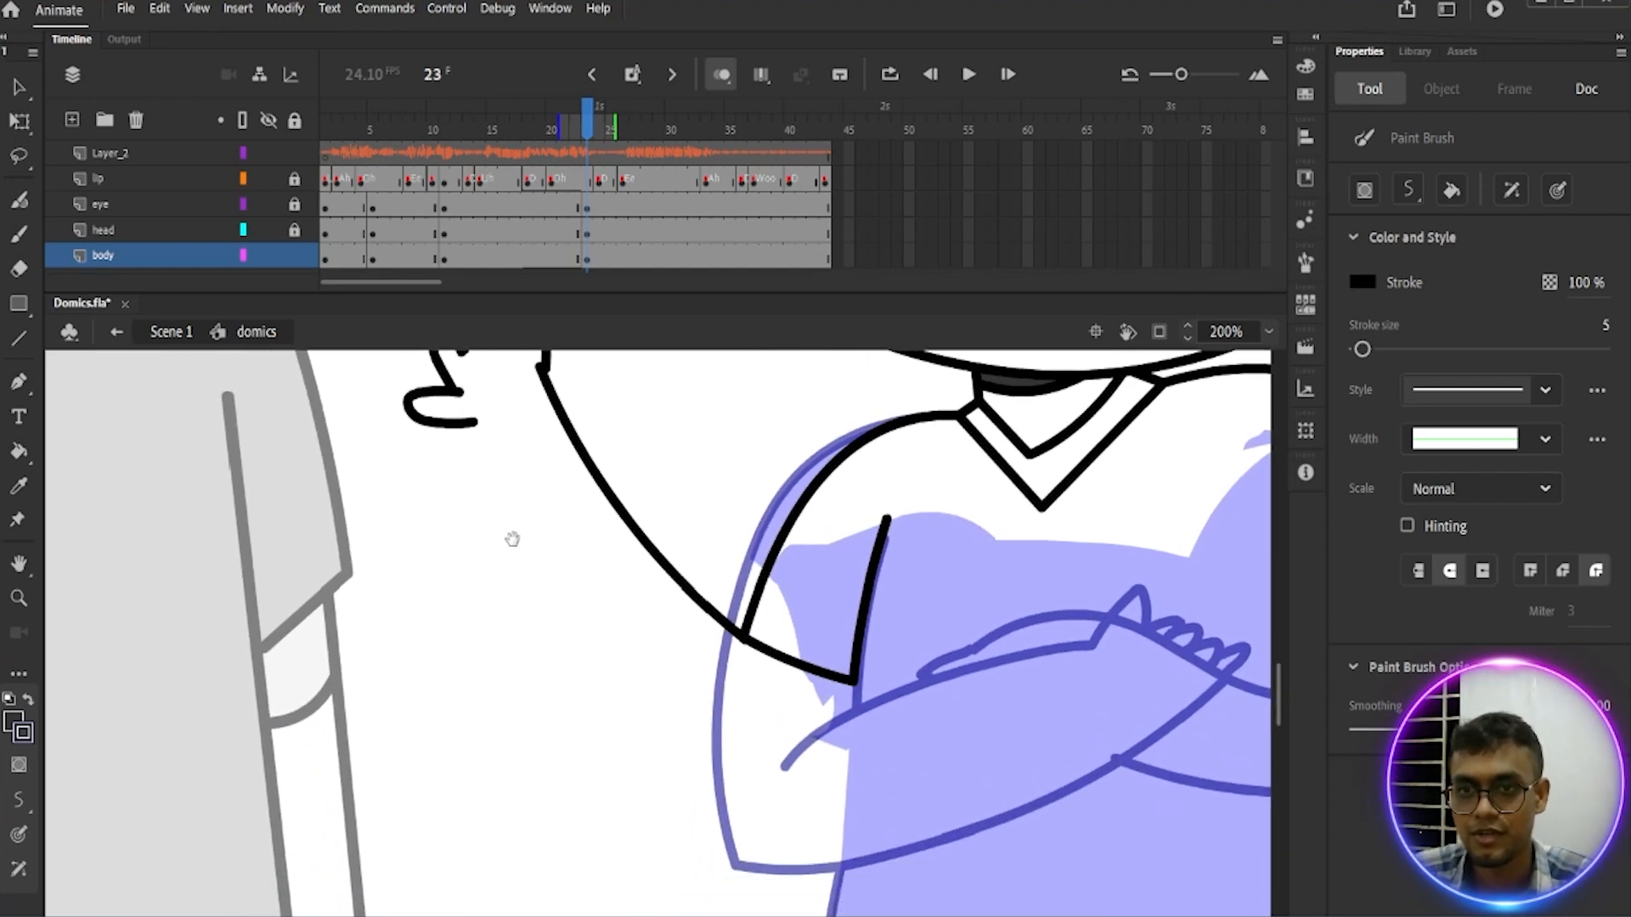
pyautogui.moveTo(471, 424); pyautogui.dragTo(534, 588)
pyautogui.moveTo(775, 748); pyautogui.dragTo(875, 670)
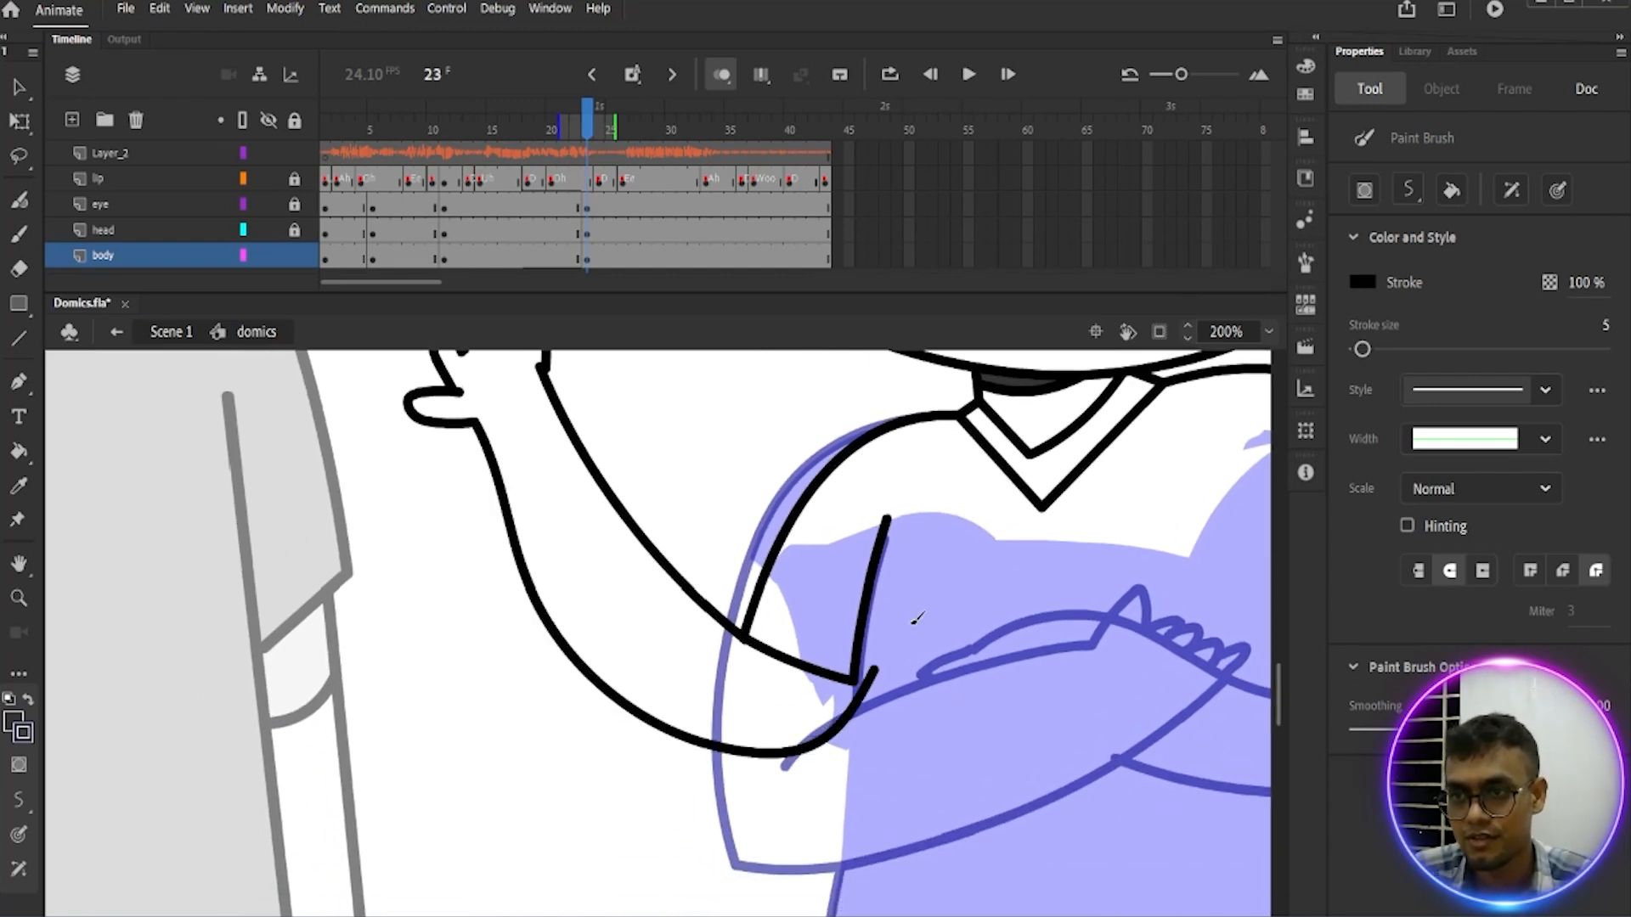
pyautogui.hotkey('ctrl', 'z')
# Step: Draw a straight line from the left sleeve's lower inner corner down to the shirt's side line
pyautogui.scroll(-2, 867, 767)
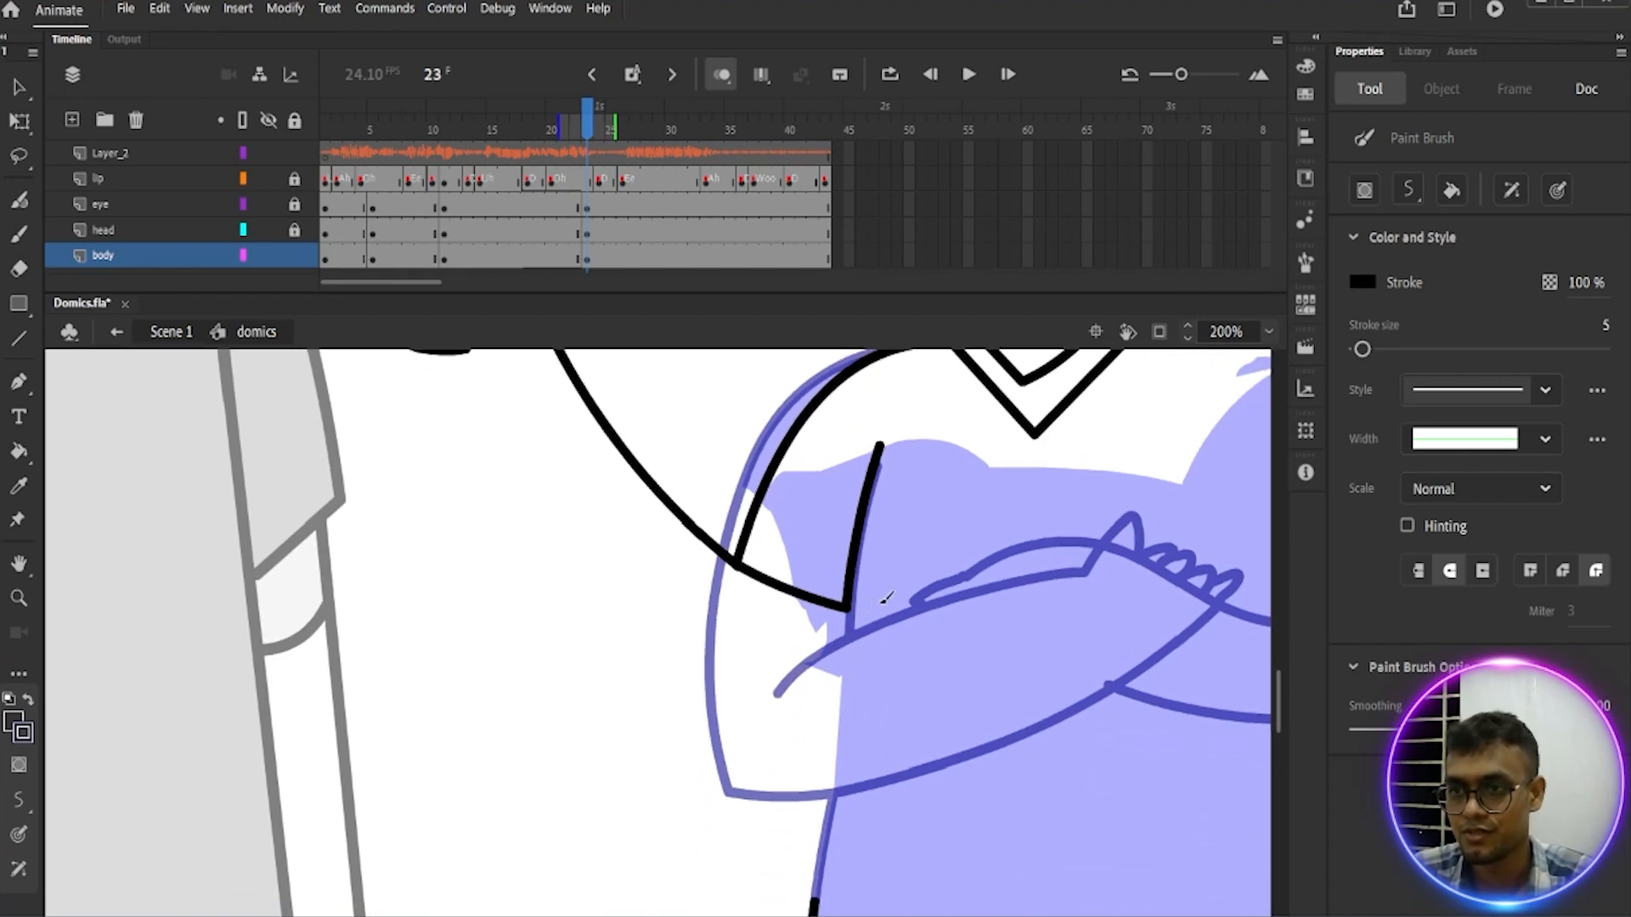
pyautogui.moveTo(838, 644); pyautogui.dragTo(796, 616)
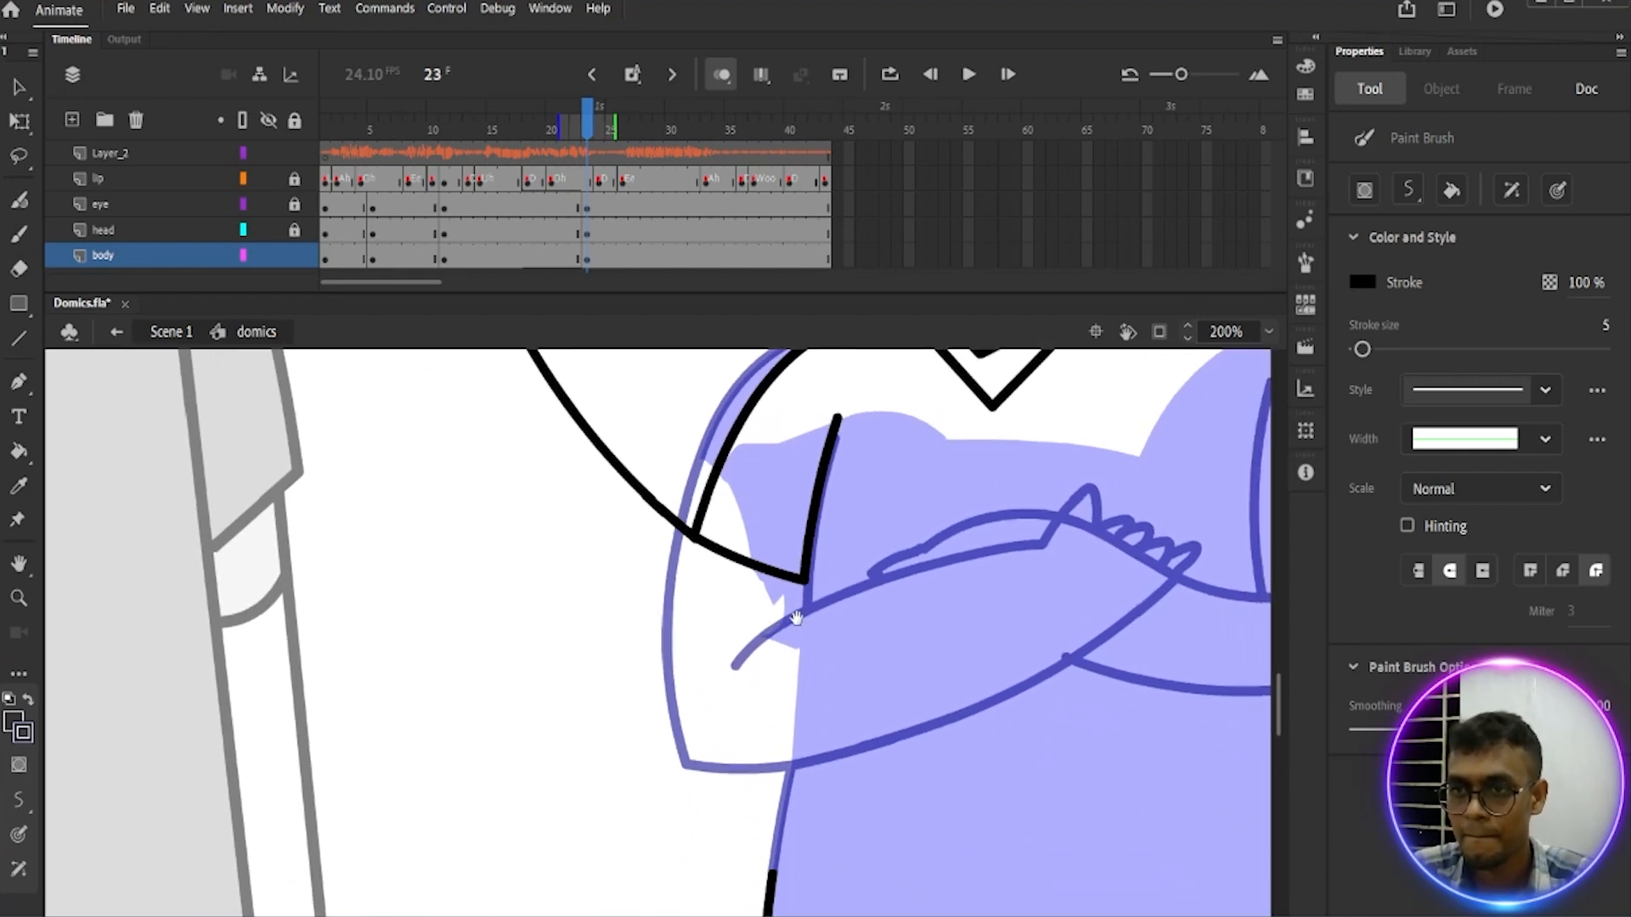
pyautogui.scroll(-1, 810, 667)
pyautogui.press('n')
pyautogui.moveTo(804, 527); pyautogui.dragTo(763, 913)
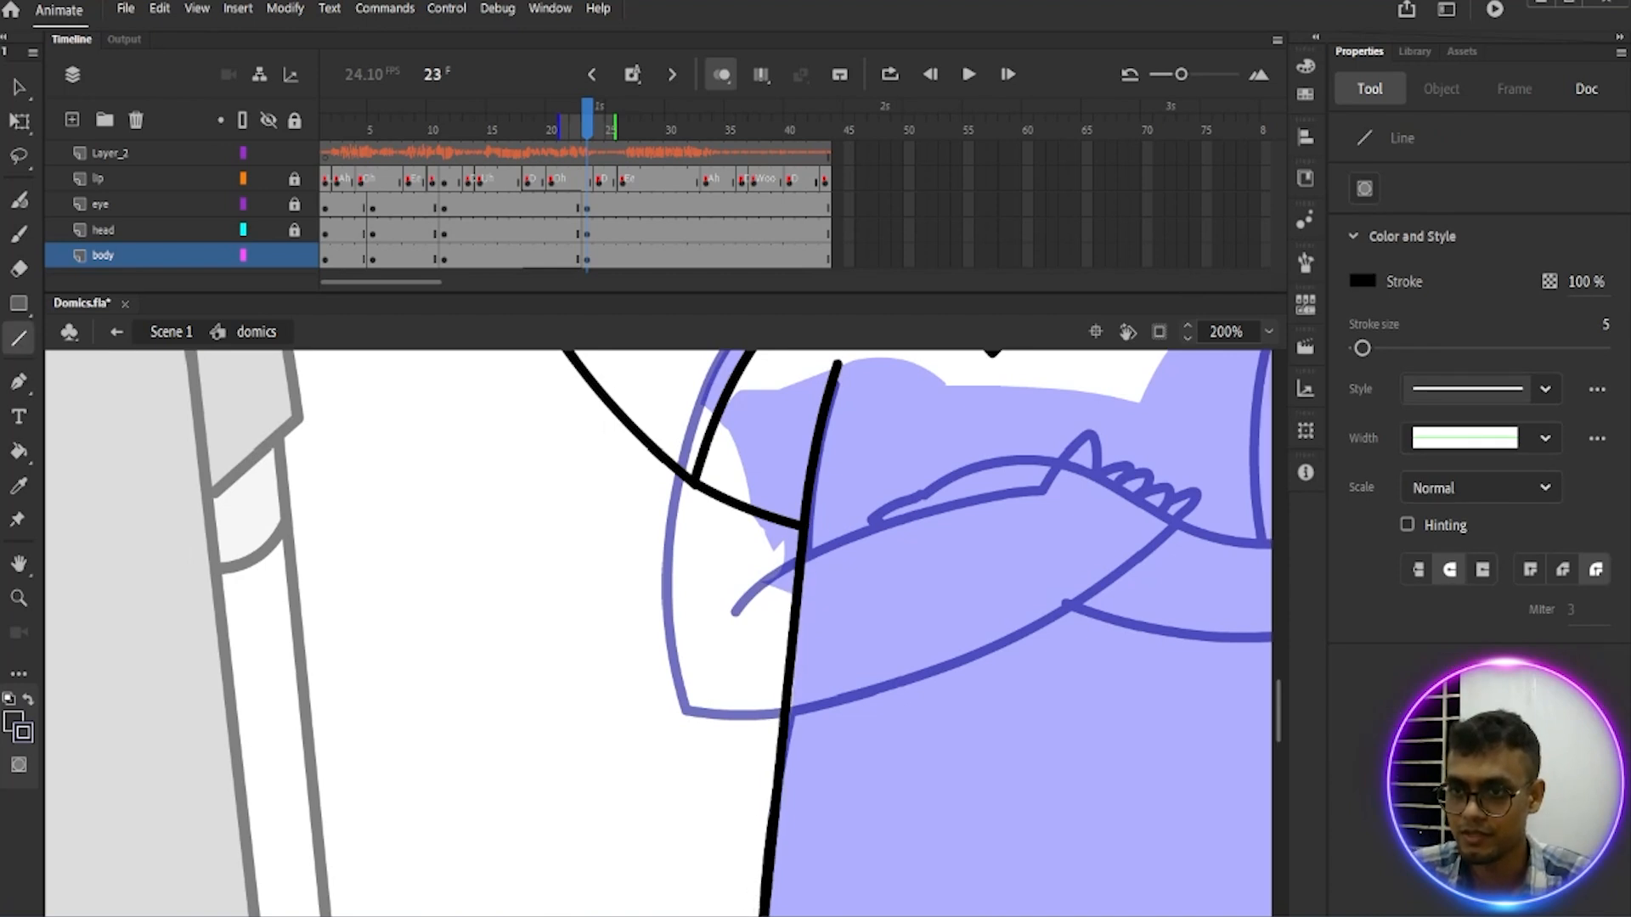
# Step: Try painting the outer forearm contour from the thumb across to the newly drawn side line of the shirt
pyautogui.moveTo(646, 549); pyautogui.dragTo(714, 684)
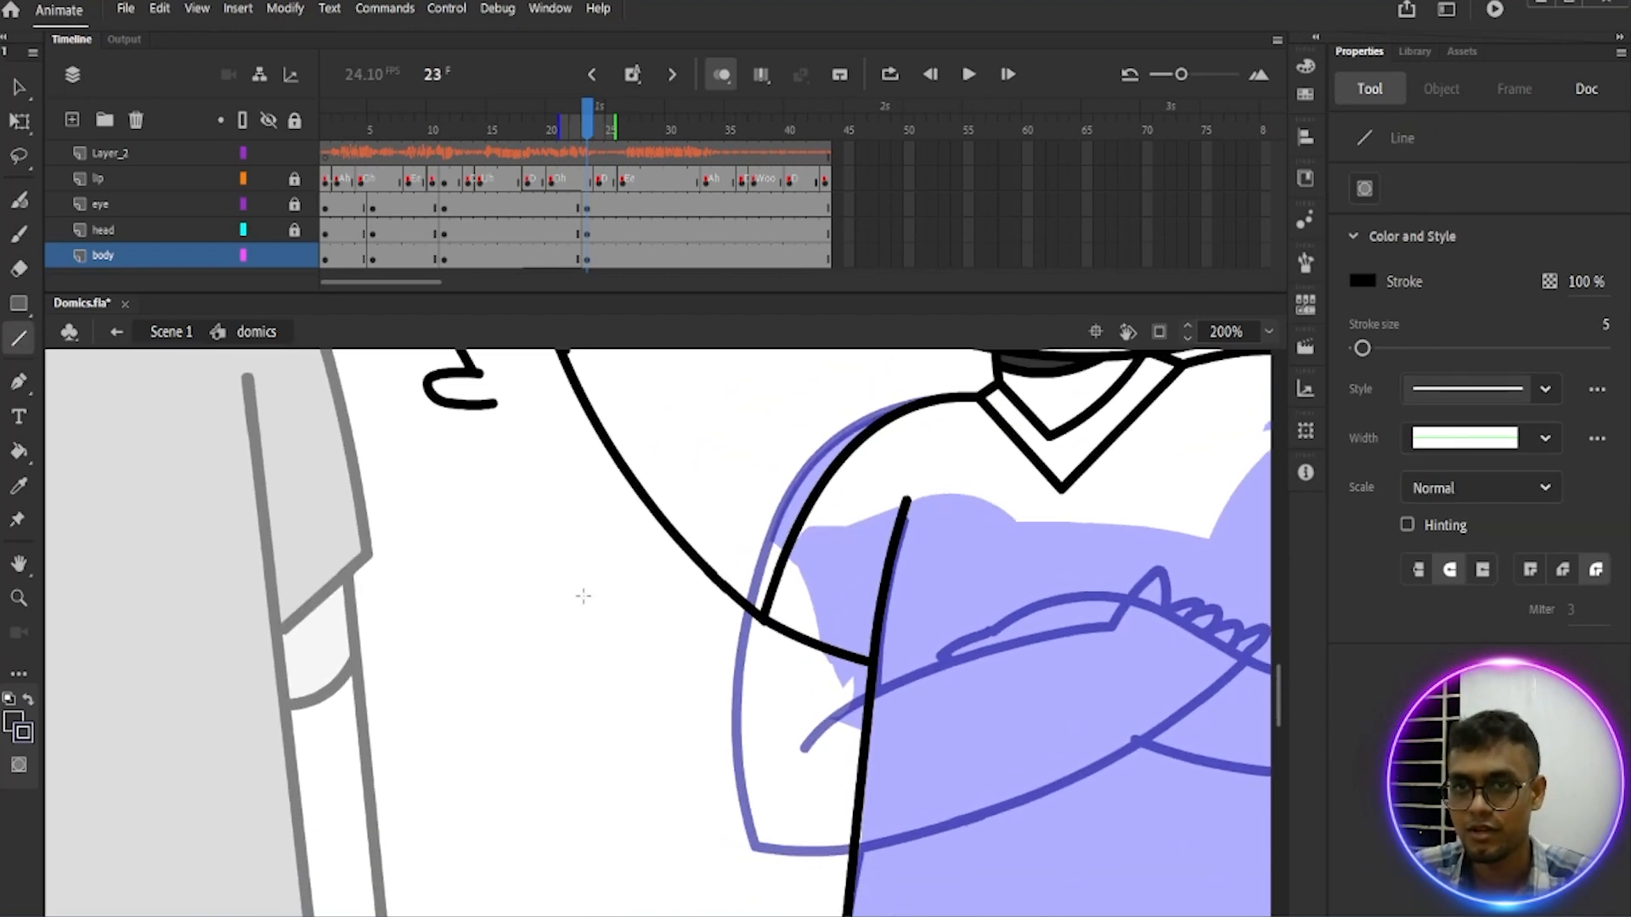
pyautogui.press('y')
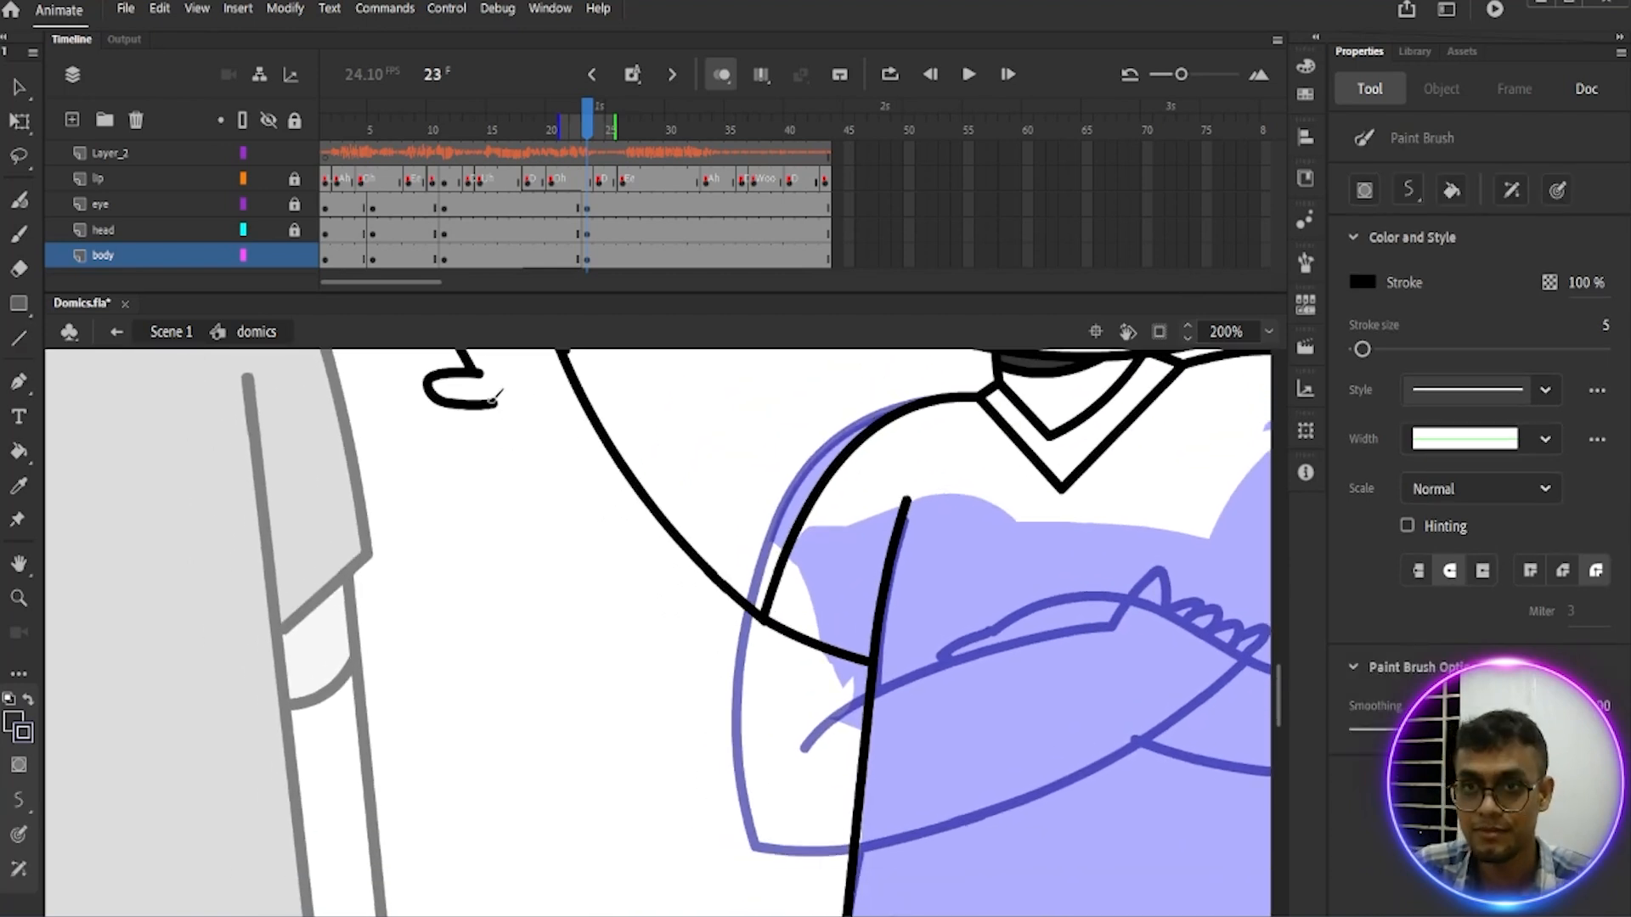
pyautogui.moveTo(490, 397); pyautogui.dragTo(841, 789)
pyautogui.hotkey('ctrl', 'z')
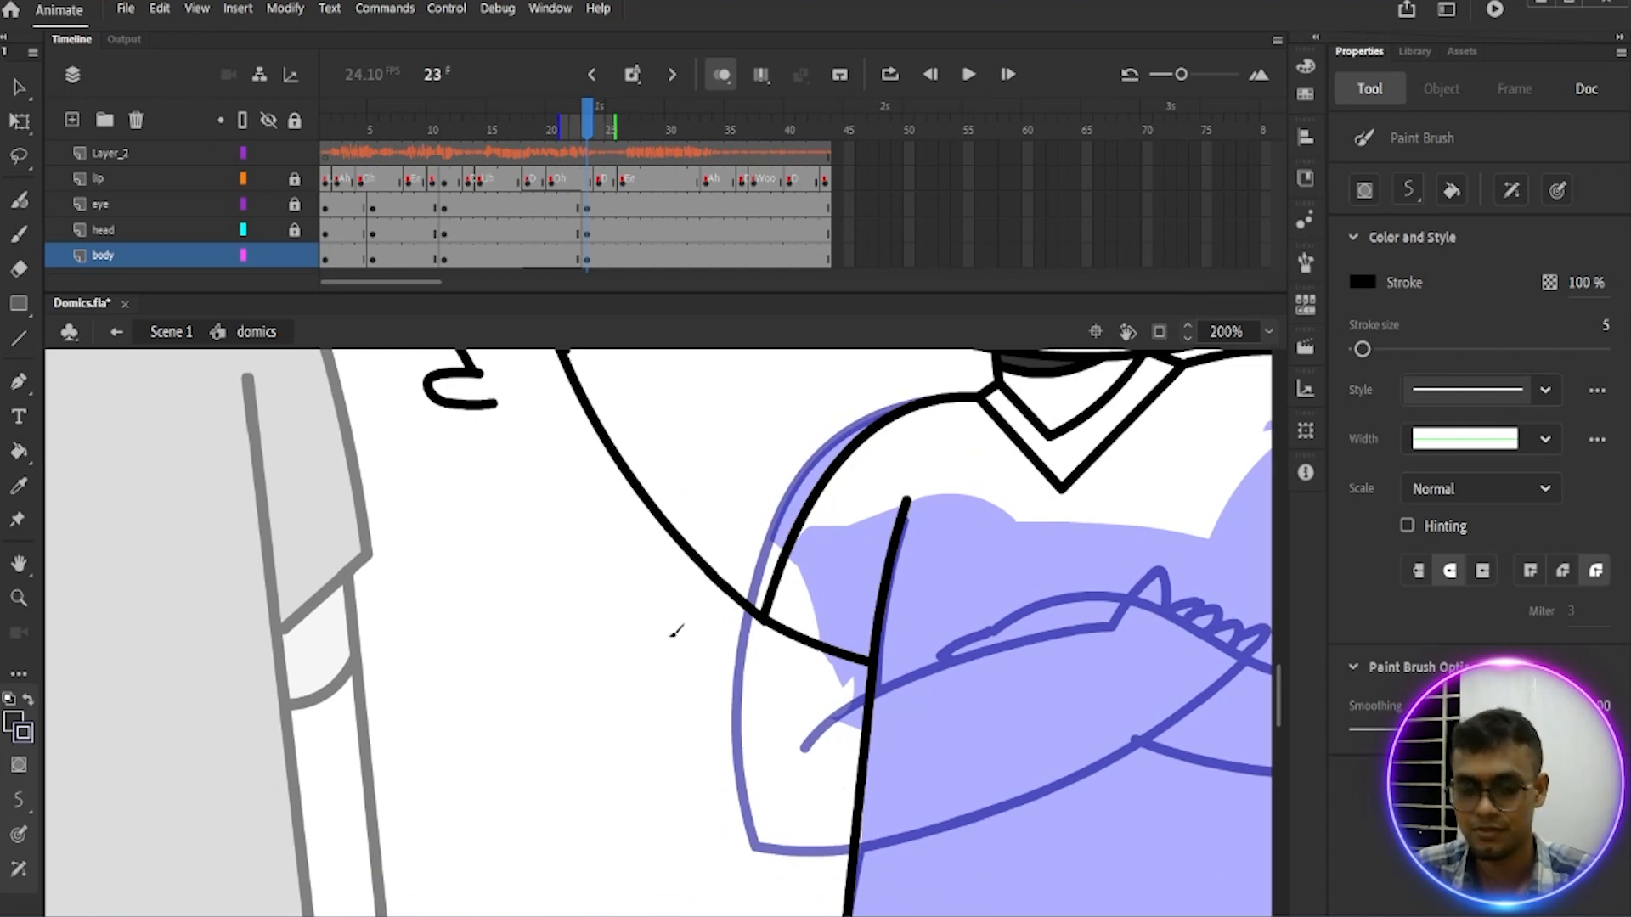
# Step: Delete the left sleeve's hem stroke between the forearm line and the shirt's side line
pyautogui.press('v')
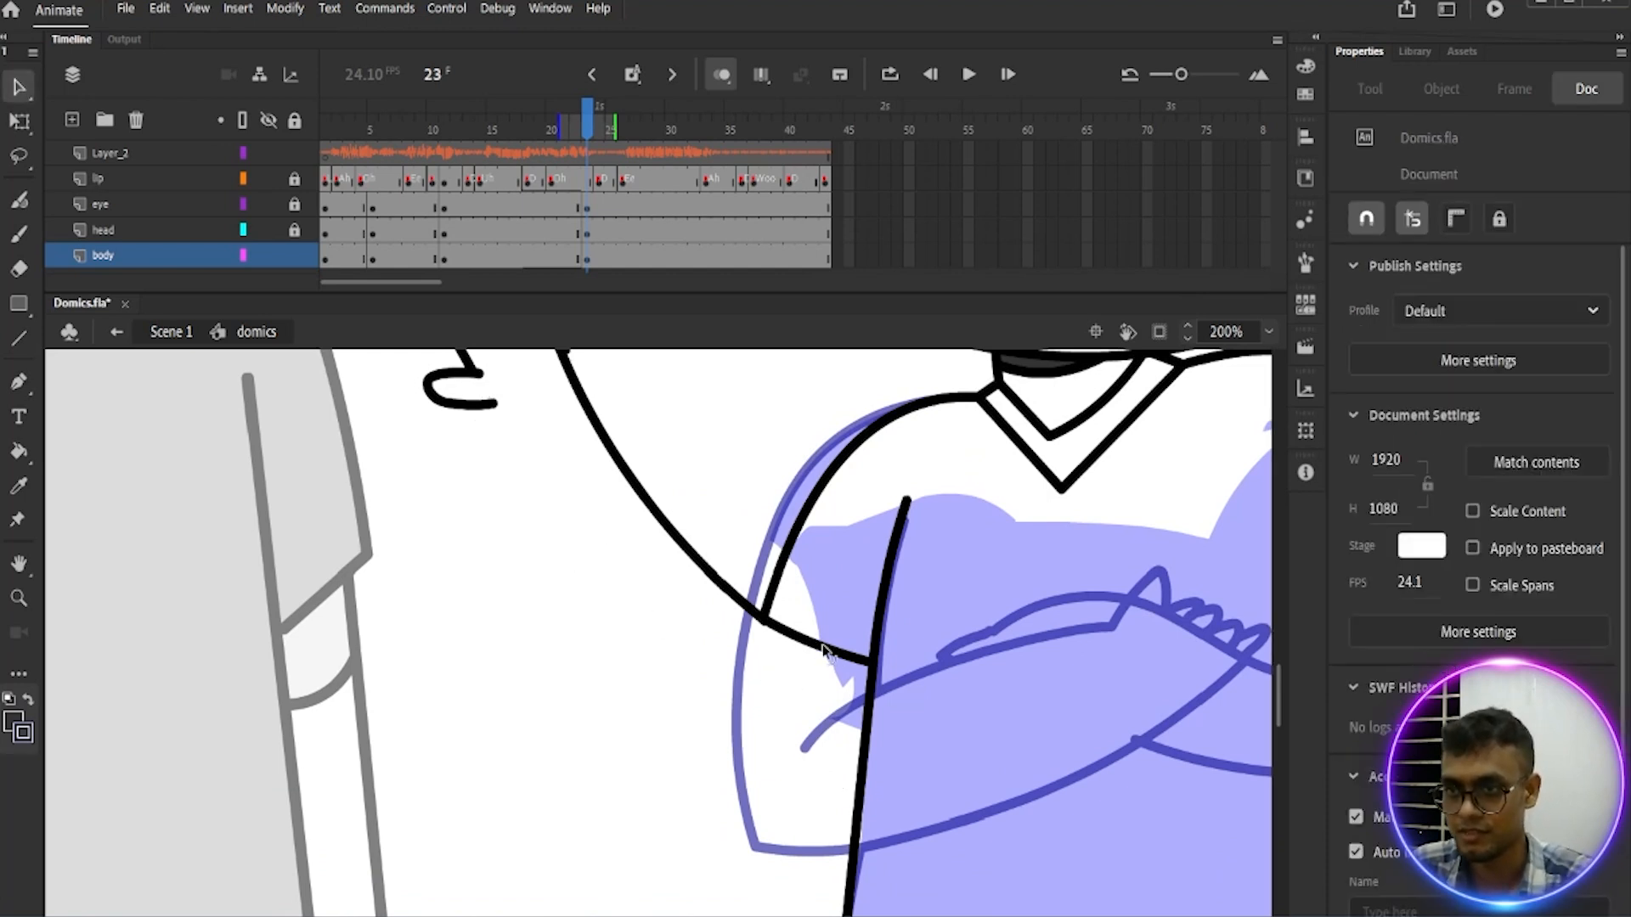
pyautogui.click(823, 650)
pyautogui.press('Delete')
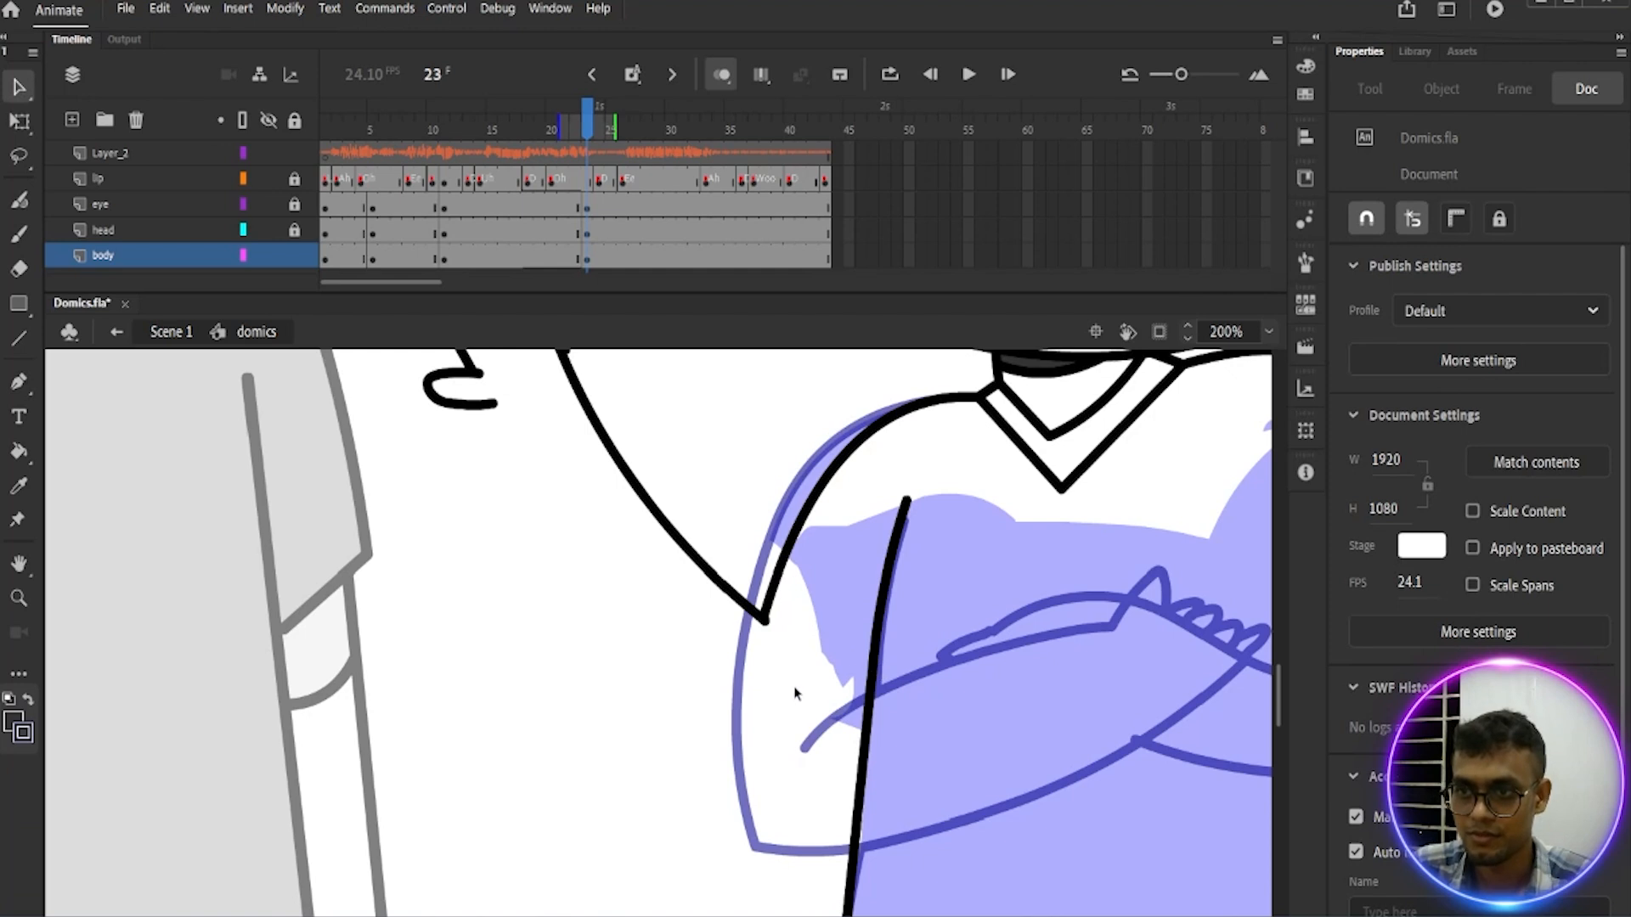
# Step: Paint the forearm's outer contour between the torso and the hand, redrawing it until it fits, and attach its upper end to the thumb
pyautogui.press('y')
pyautogui.moveTo(489, 395)
pyautogui.mouseDown()
pyautogui.moveTo(523, 608)
pyautogui.moveTo(812, 715)
pyautogui.moveTo(573, 425)
pyautogui.mouseUp()
pyautogui.hotkey('ctrl', 'z')
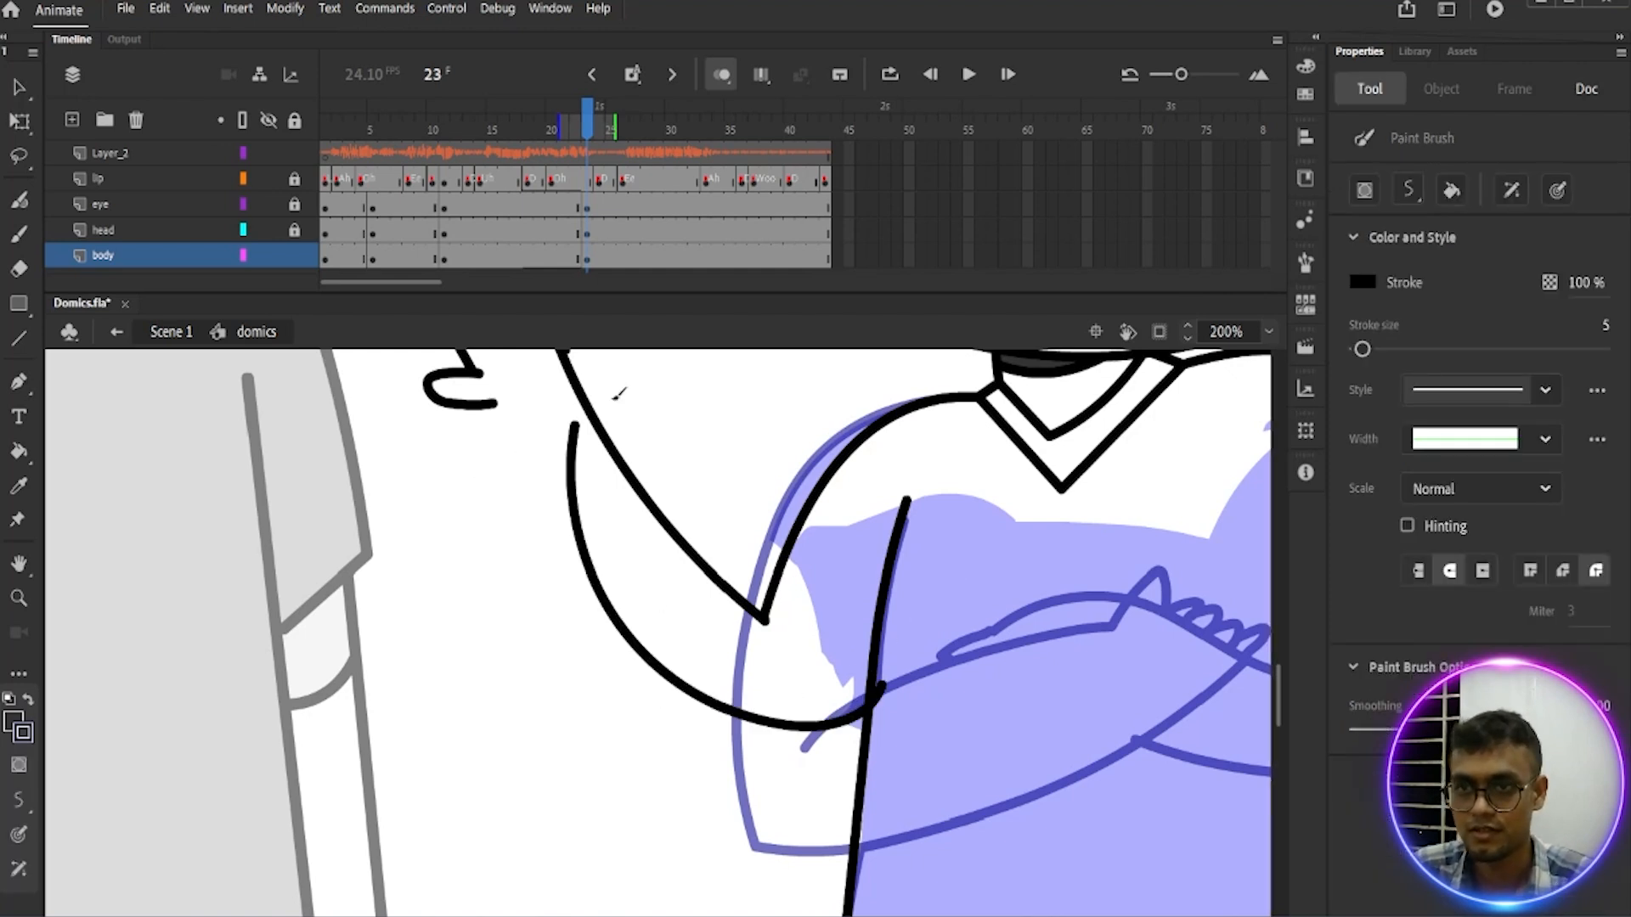
pyautogui.hotkey('ctrl', 'z')
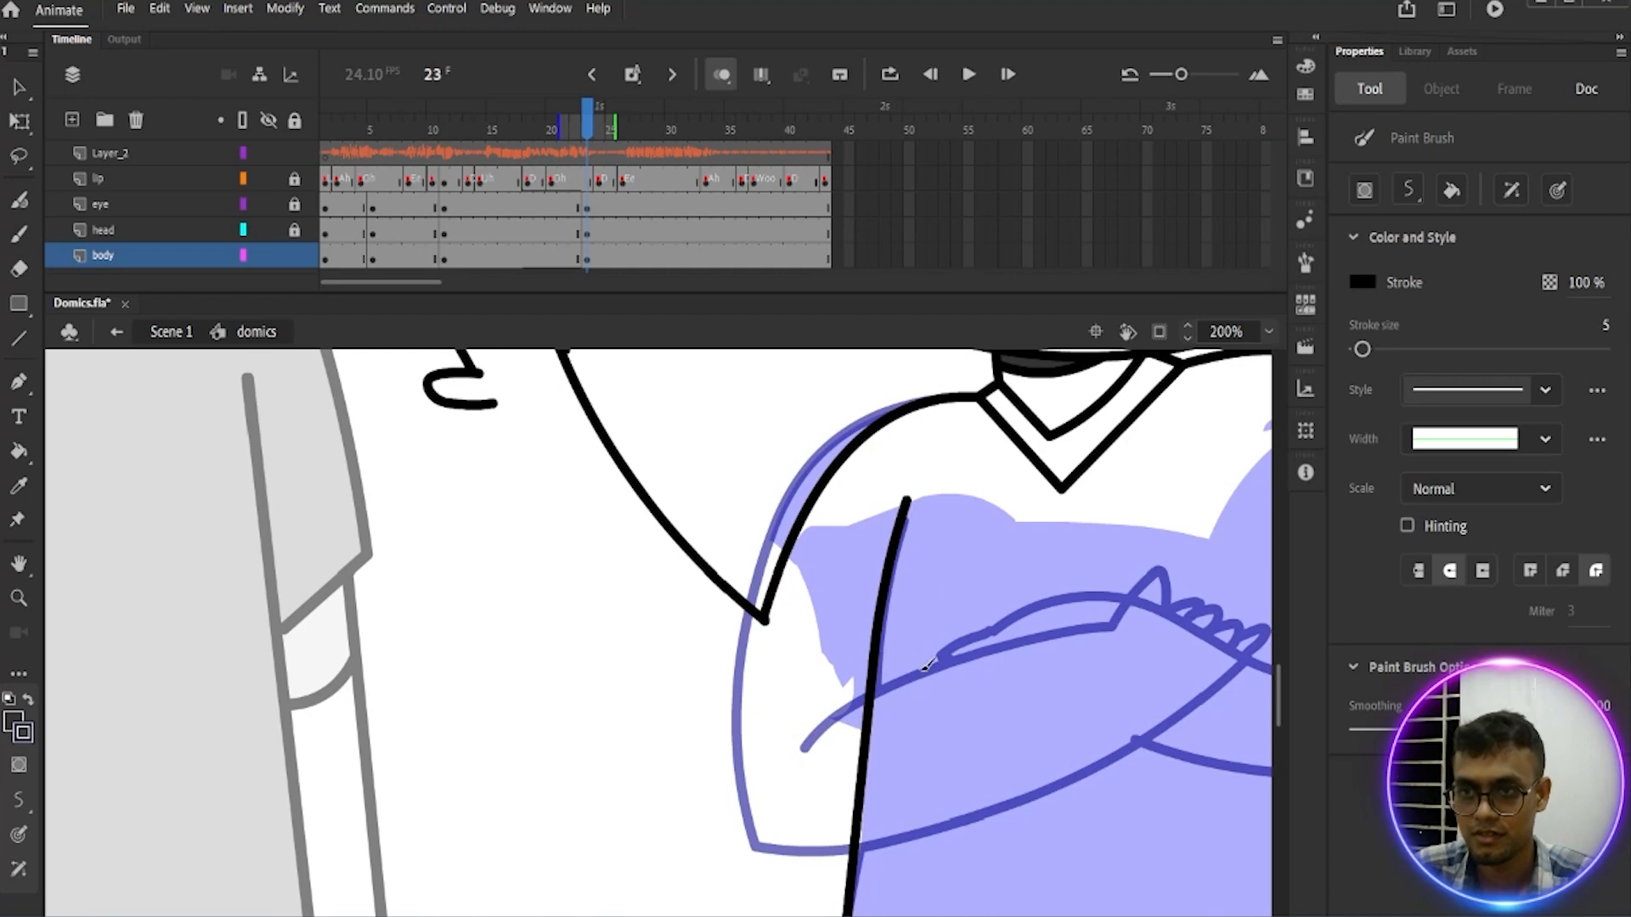
pyautogui.moveTo(928, 669); pyautogui.dragTo(512, 508)
pyautogui.scroll(4, 553, 502)
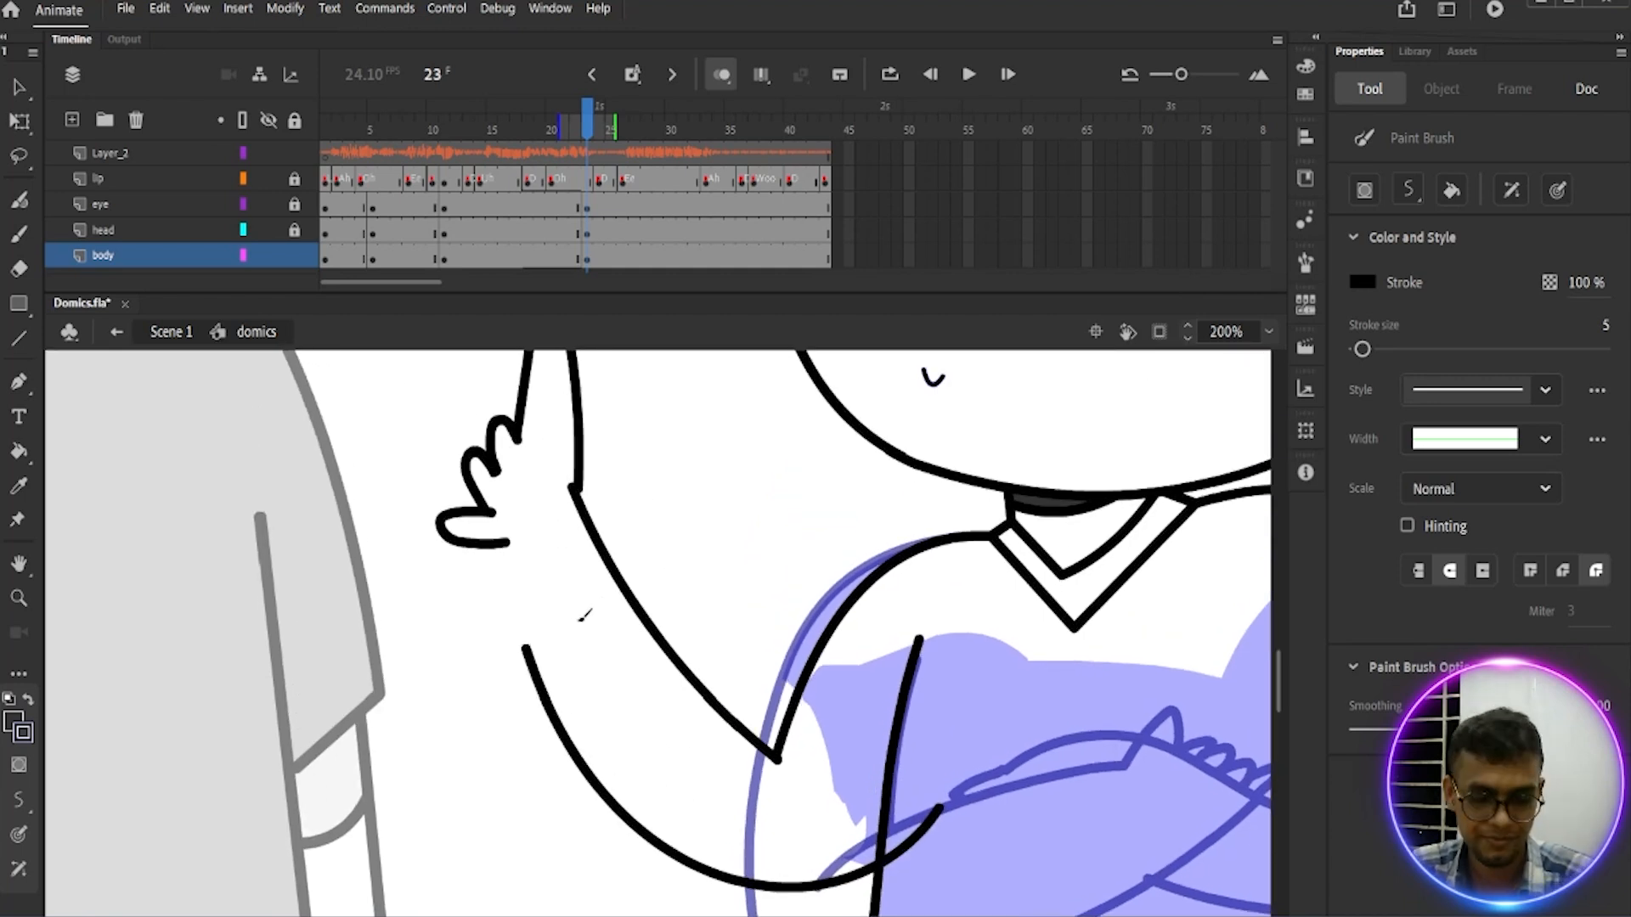
pyautogui.press('v')
pyautogui.moveTo(524, 645); pyautogui.dragTo(504, 541)
# Step: Paint a new curved hem across the left sleeve from the shoulder line past the lower arm contour, redrawing it until it fits
pyautogui.moveTo(616, 688); pyautogui.dragTo(551, 529)
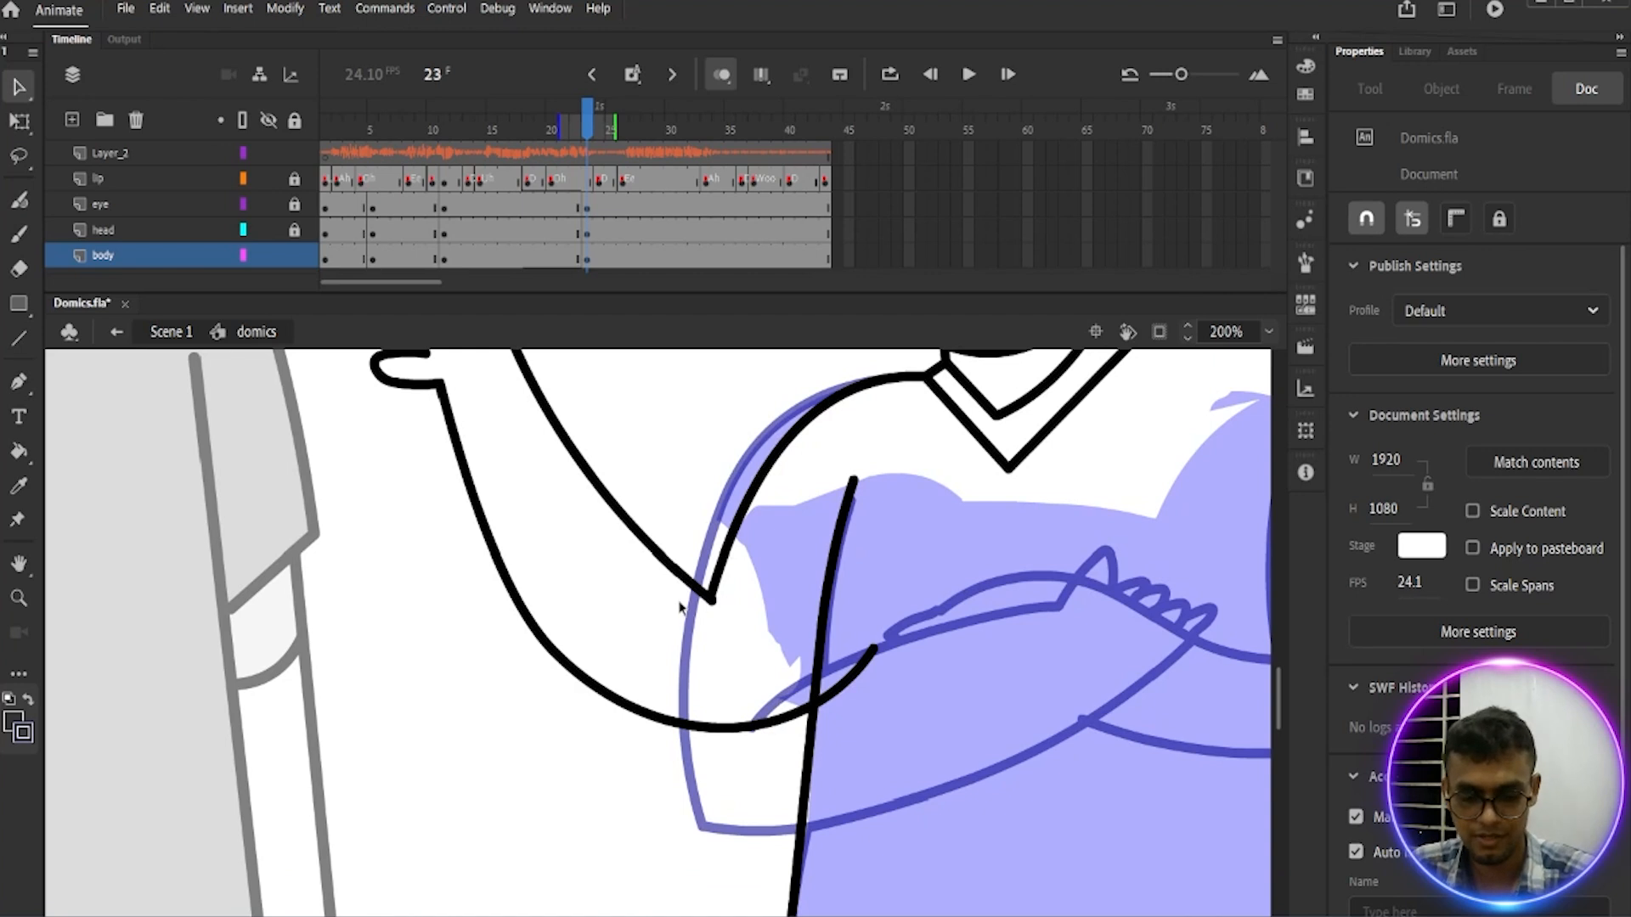
pyautogui.press('y')
pyautogui.moveTo(712, 510); pyautogui.dragTo(773, 745)
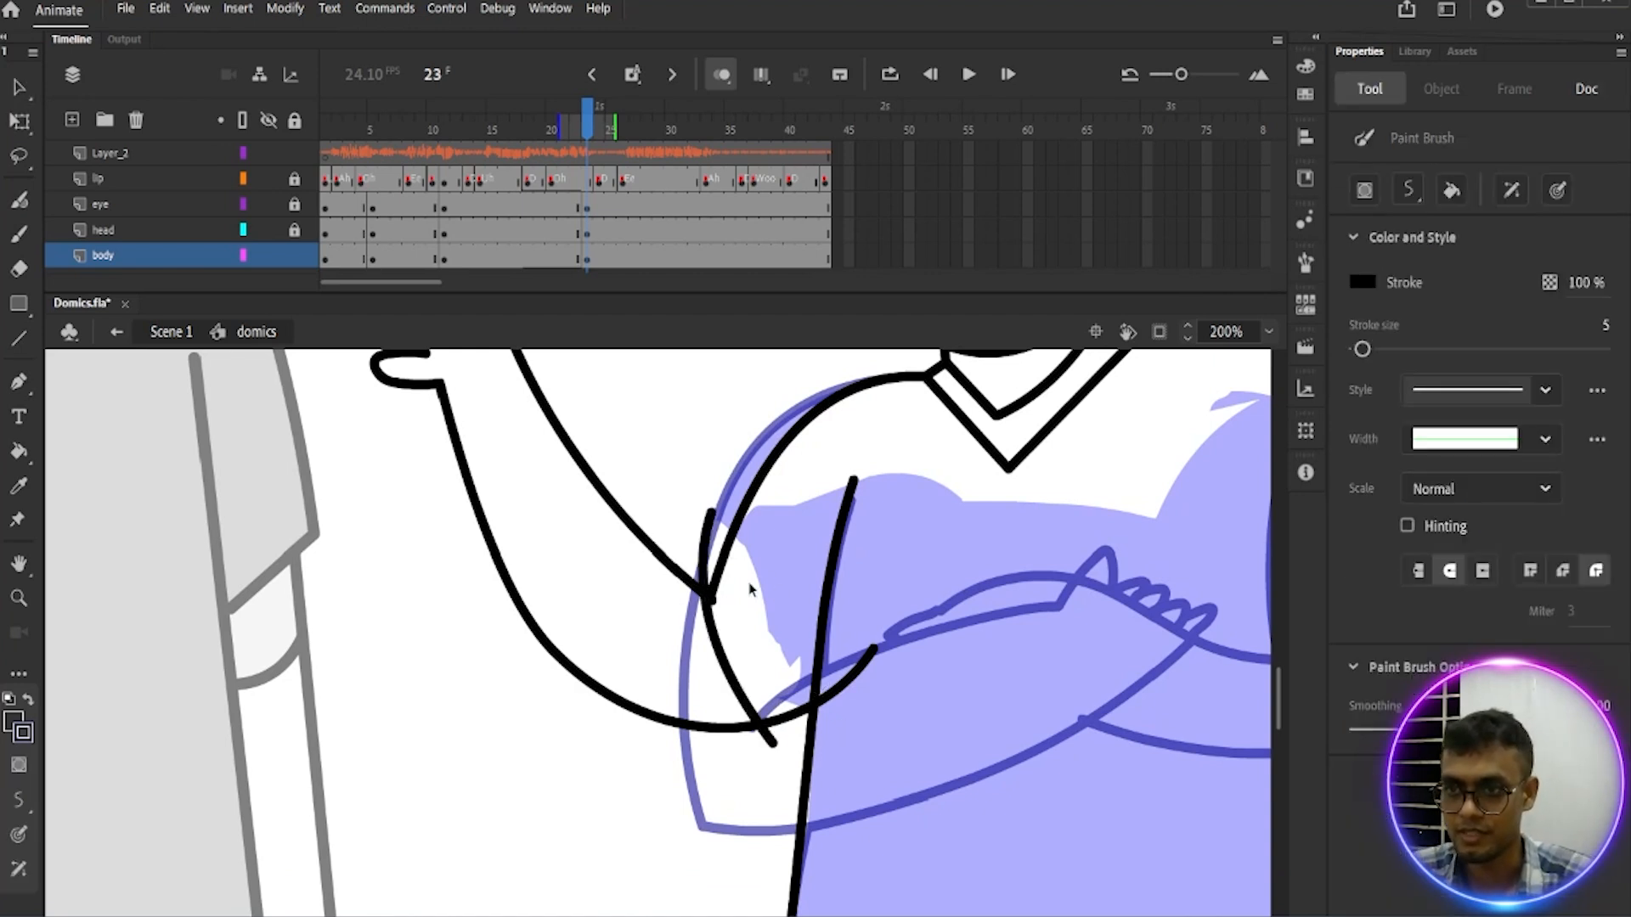
pyautogui.hotkey('ctrl', 'z')
pyautogui.moveTo(692, 521); pyautogui.dragTo(798, 709)
pyautogui.hotkey('ctrl', 'z')
pyautogui.moveTo(705, 524); pyautogui.dragTo(803, 745)
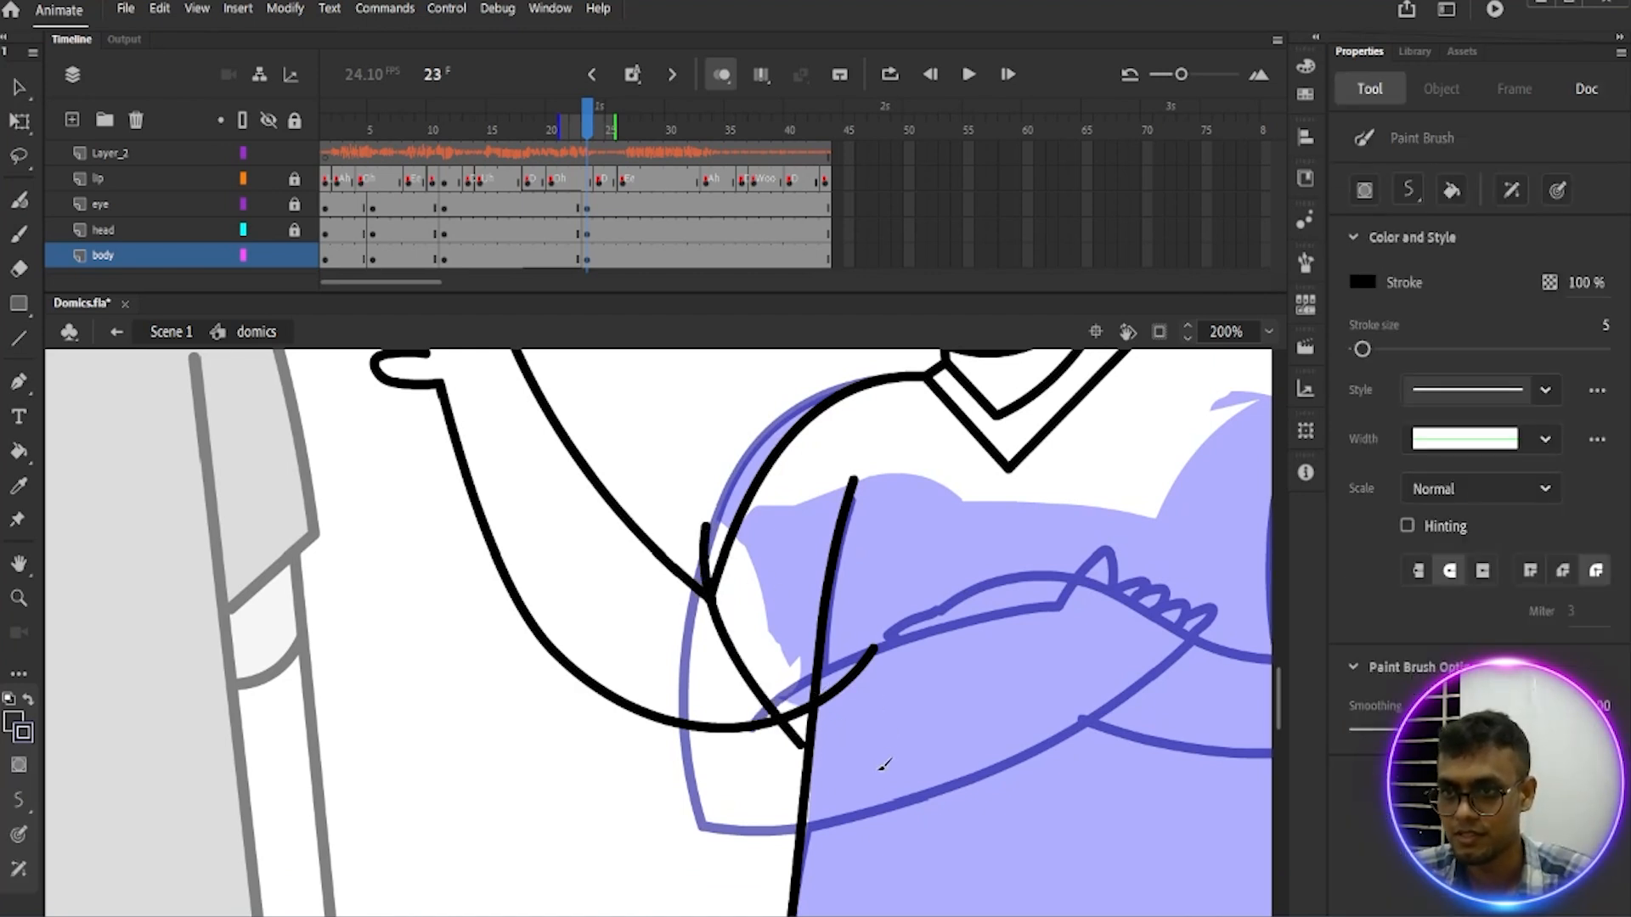
# Step: Delete the overshooting ends of the new hem stroke and the arm contour's end inside the torso
pyautogui.press('v')
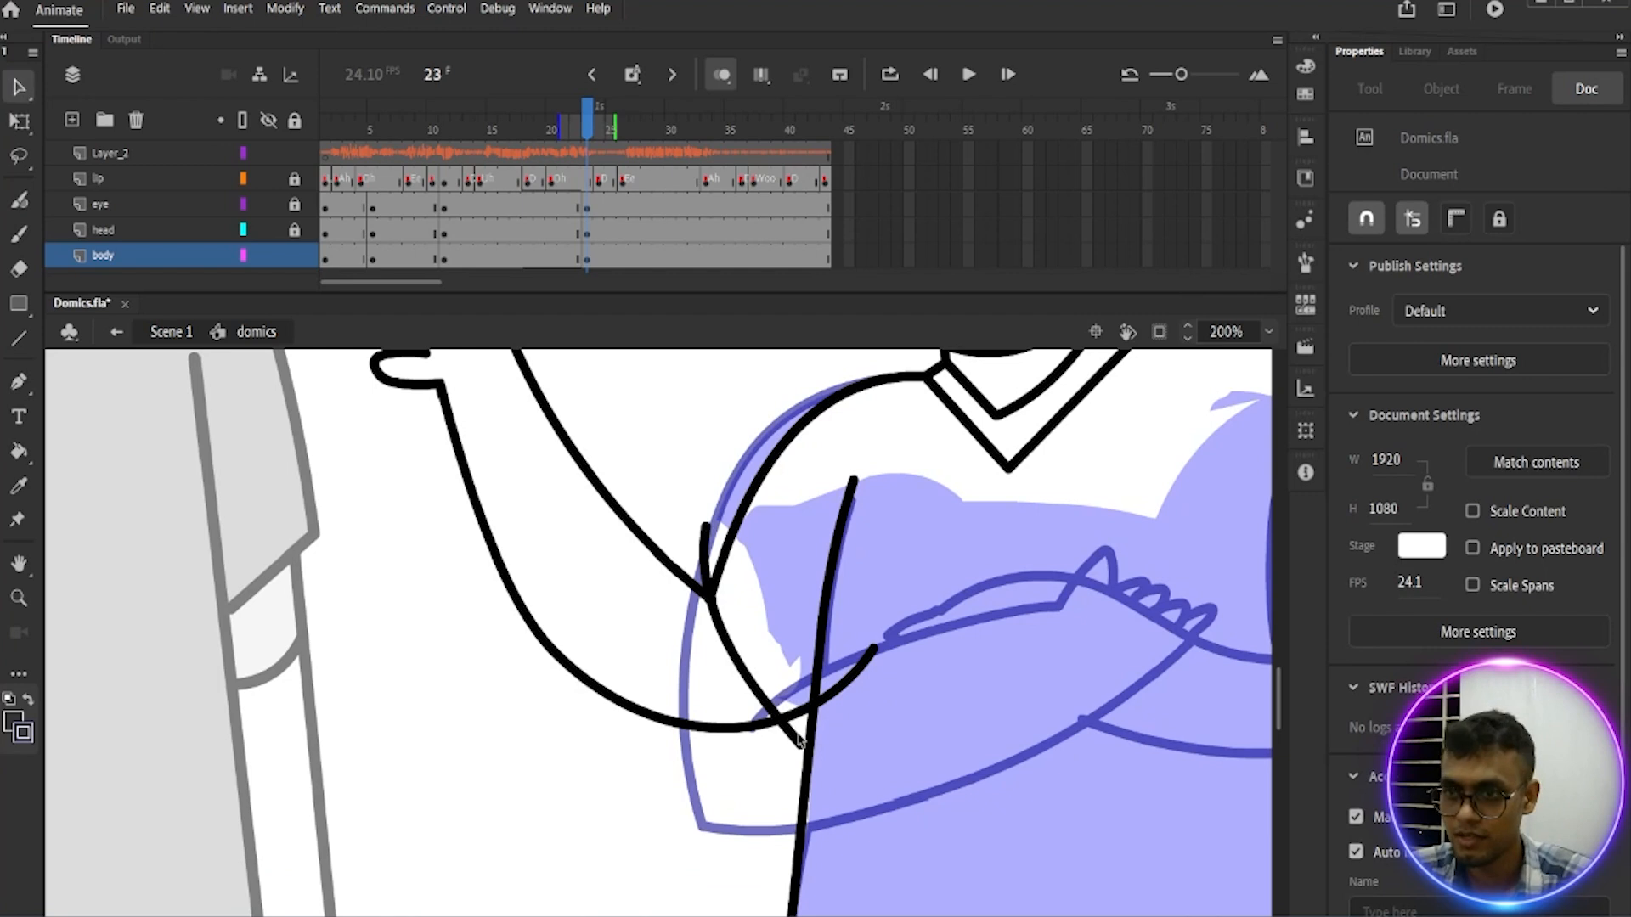
pyautogui.click(795, 736)
pyautogui.press('Delete')
pyautogui.click(704, 544)
pyautogui.press('Delete')
pyautogui.click(839, 686)
pyautogui.press('Delete')
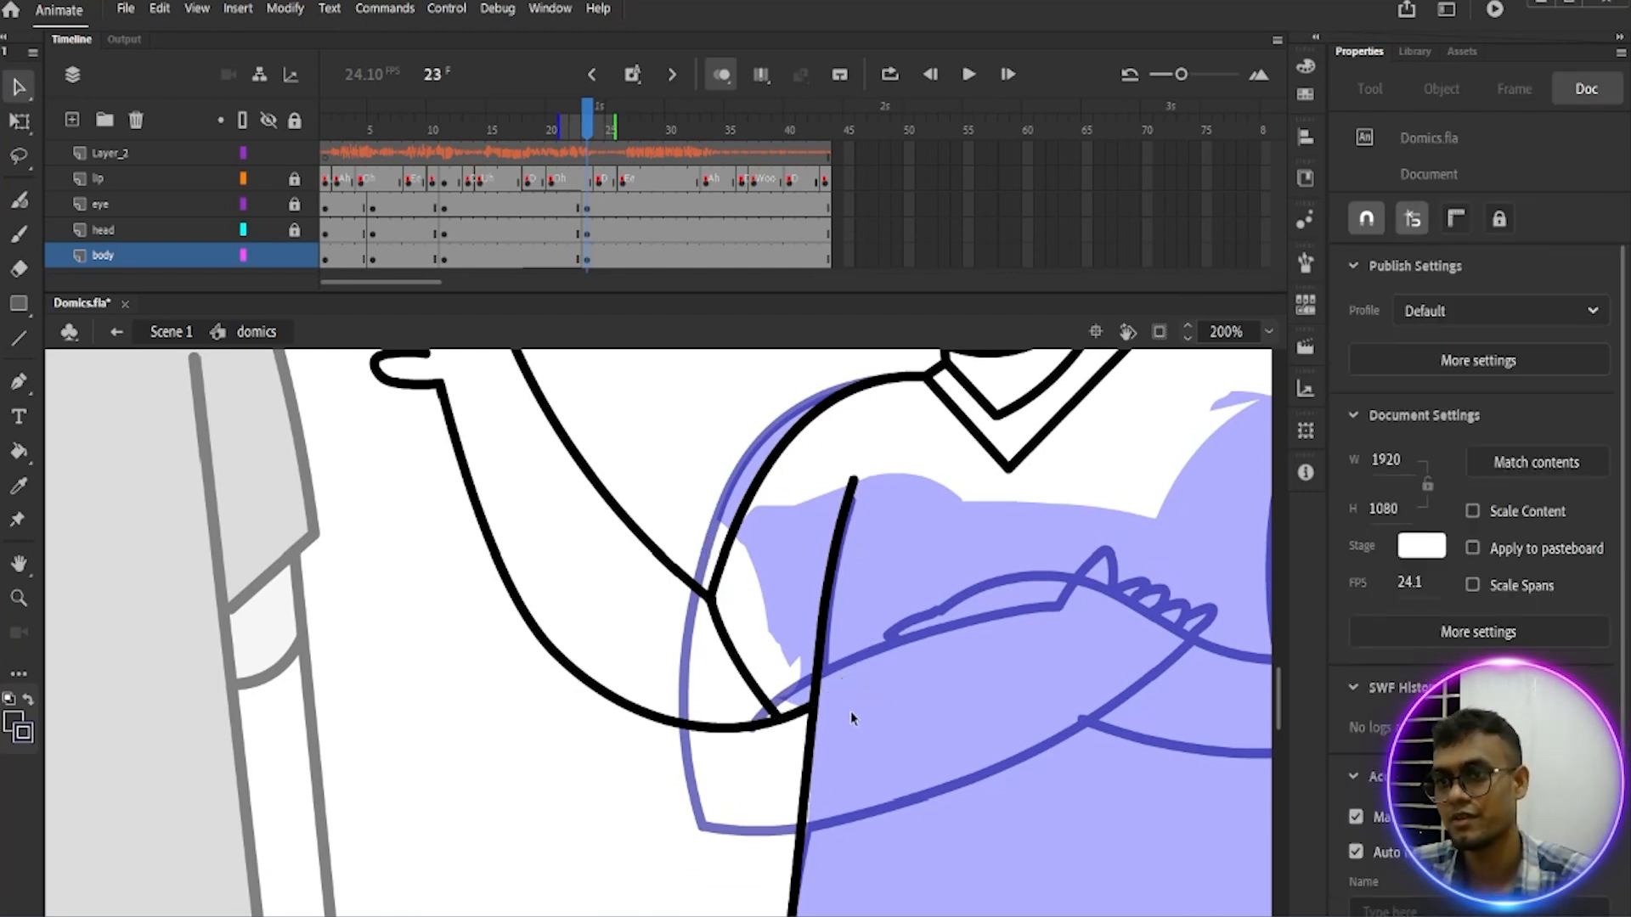
# Step: Try cleaning up the hem's junction with the side line by deleting short segments and moving the hem's lower corner
pyautogui.scroll(-1, 852, 719)
pyautogui.click(802, 682)
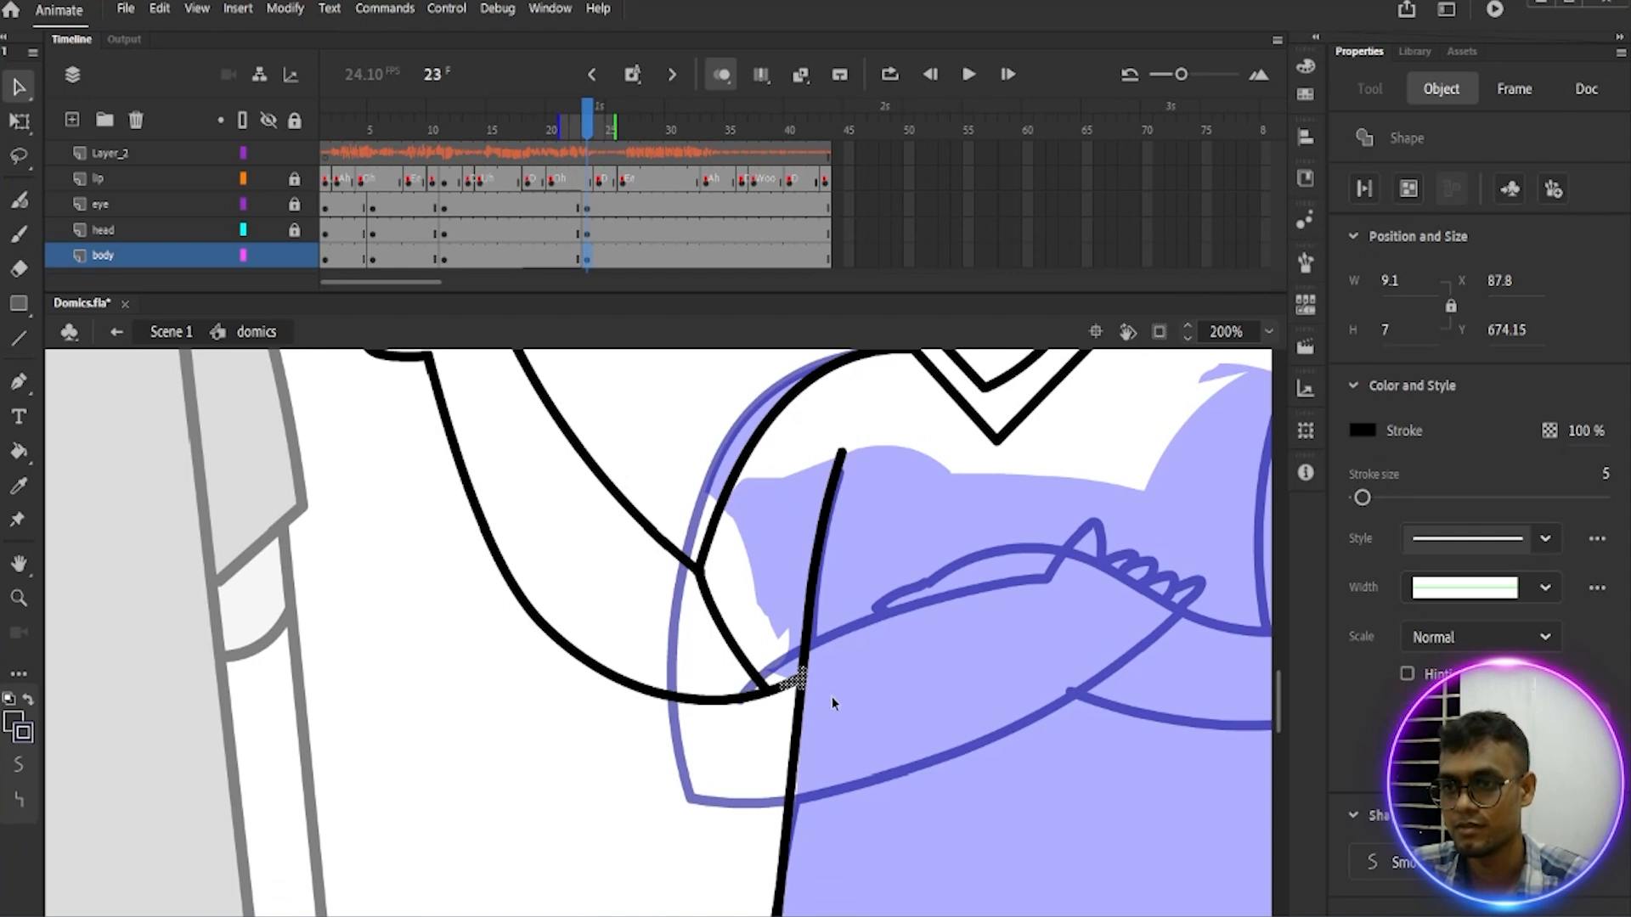
pyautogui.press('Delete')
pyautogui.moveTo(803, 663); pyautogui.dragTo(801, 676)
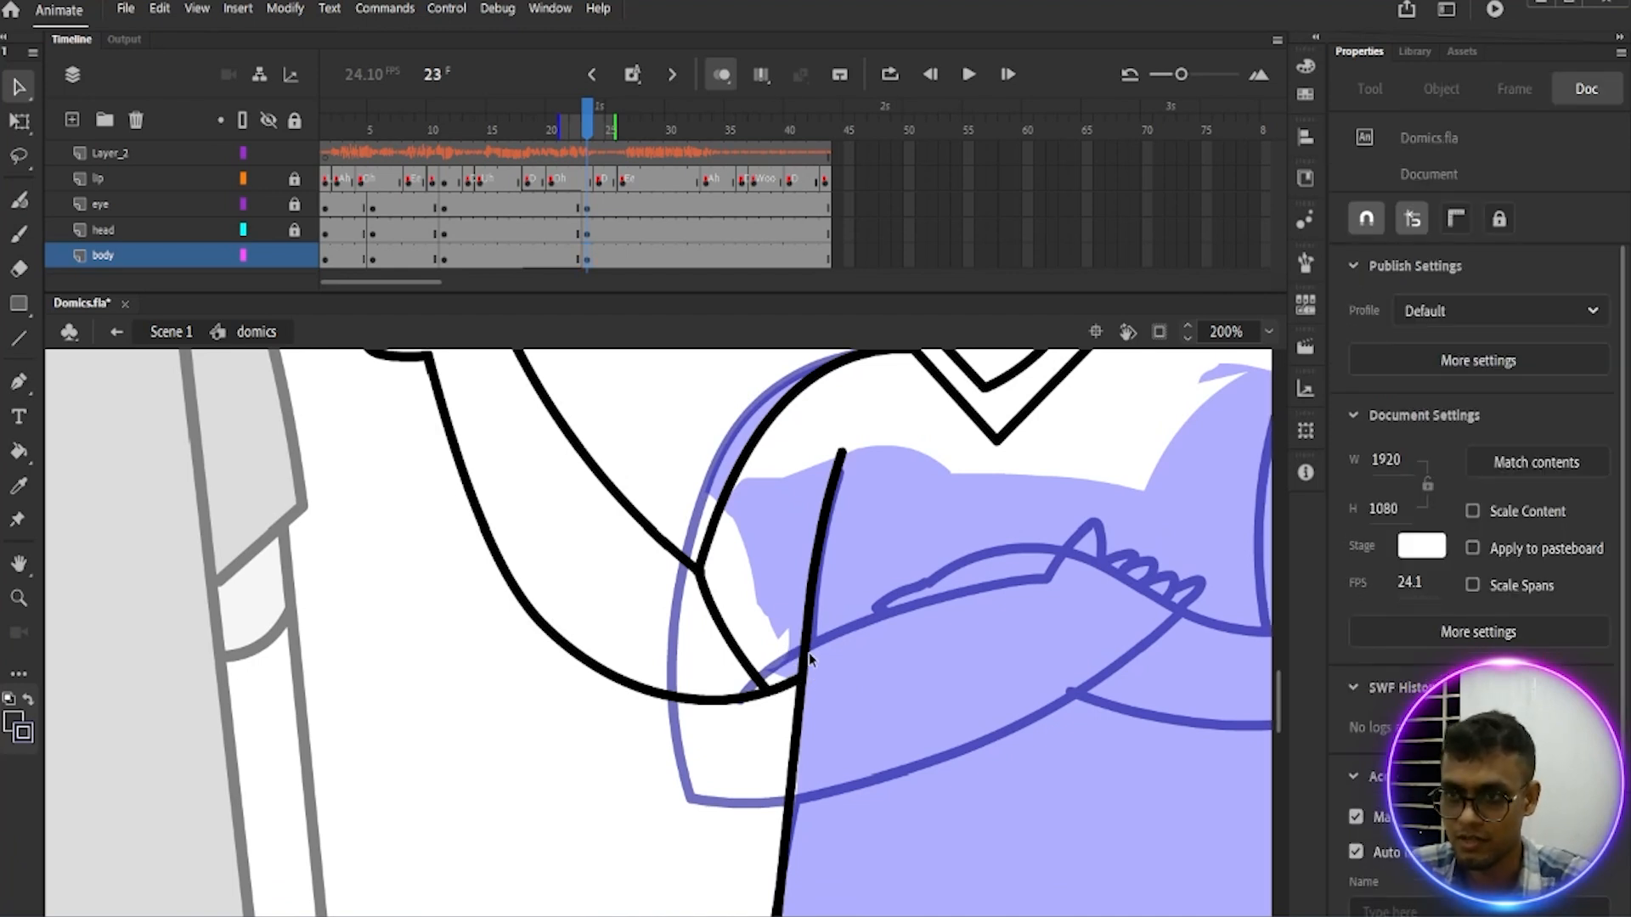
pyautogui.click(807, 652)
pyautogui.press('Delete')
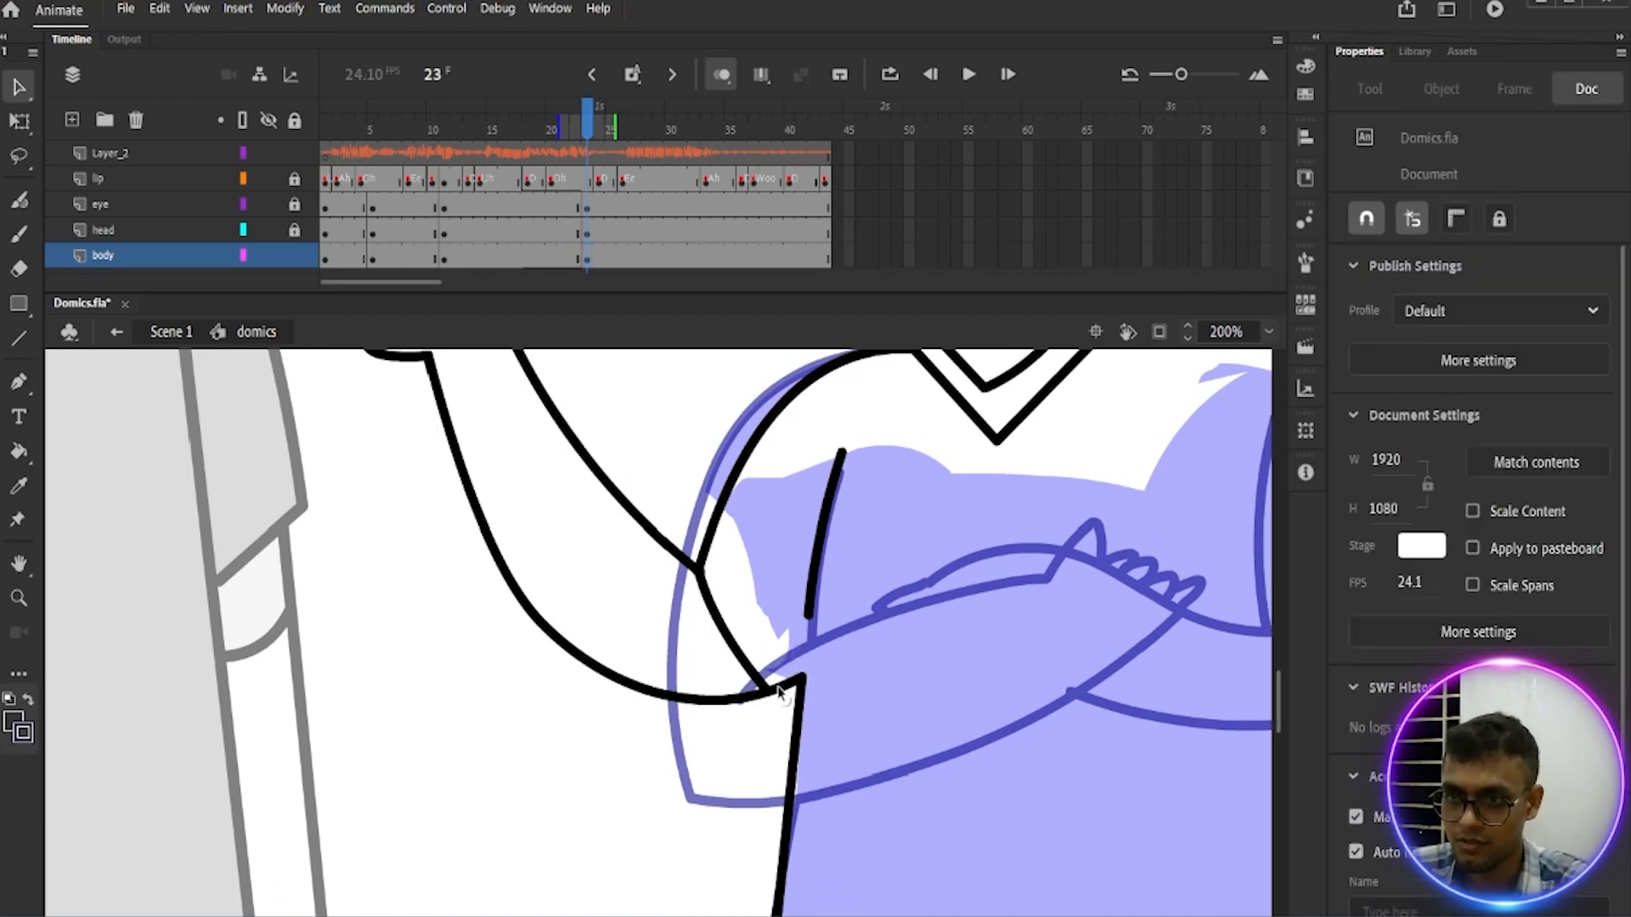
pyautogui.moveTo(766, 687); pyautogui.dragTo(801, 683)
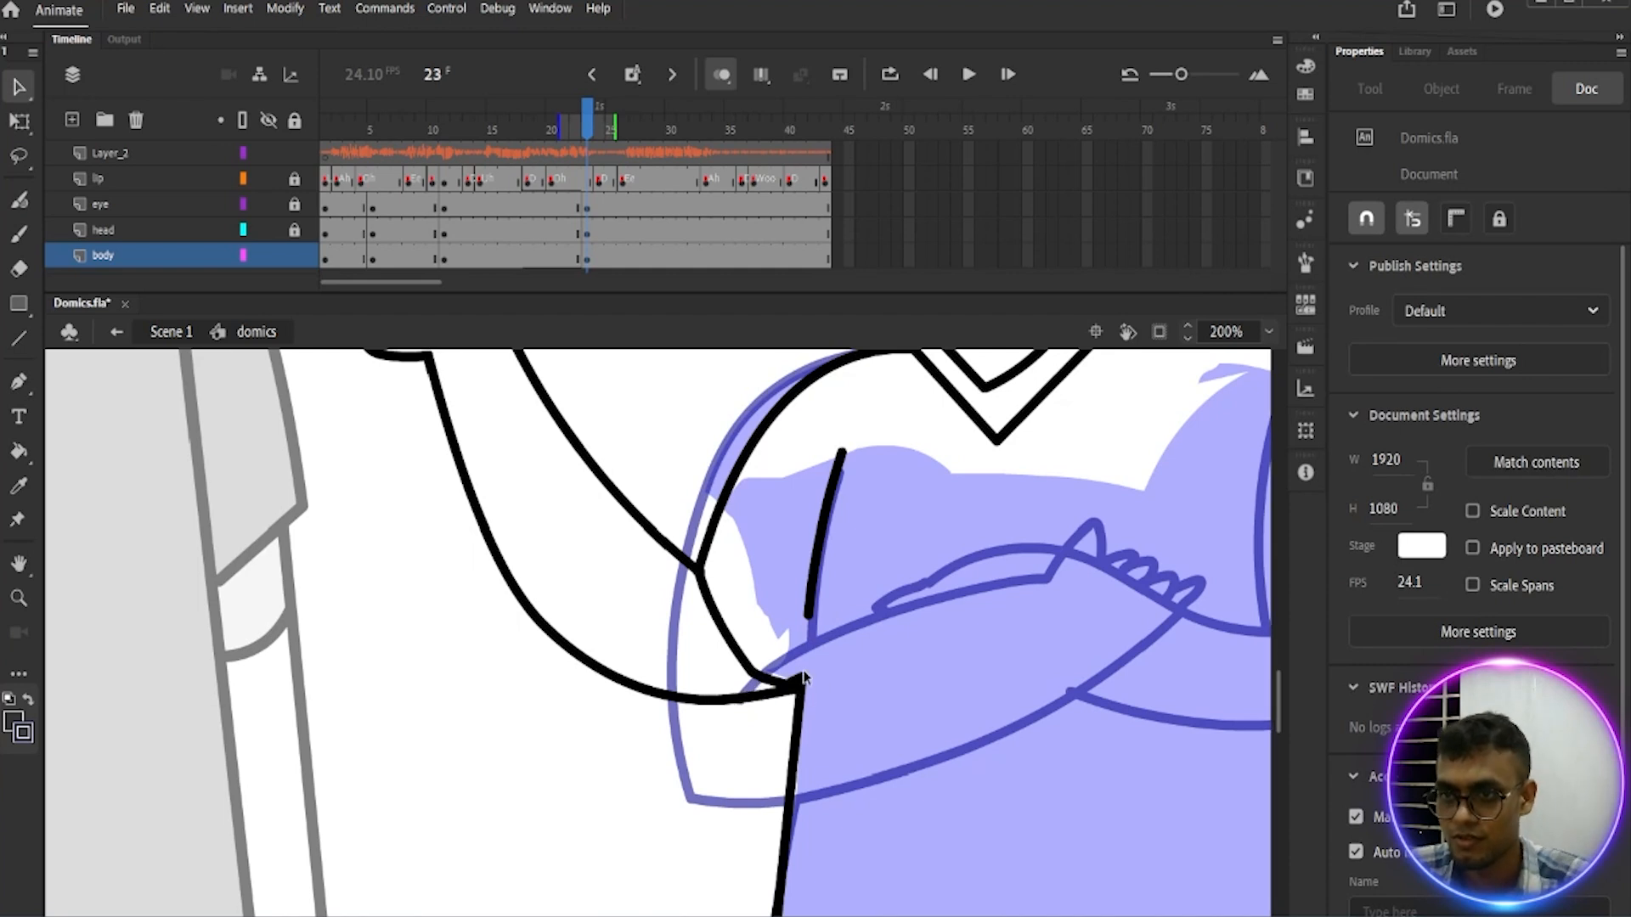
pyautogui.hotkey('ctrl', 'z')
pyautogui.hotkey('ctrl', 'z')
pyautogui.click(847, 694)
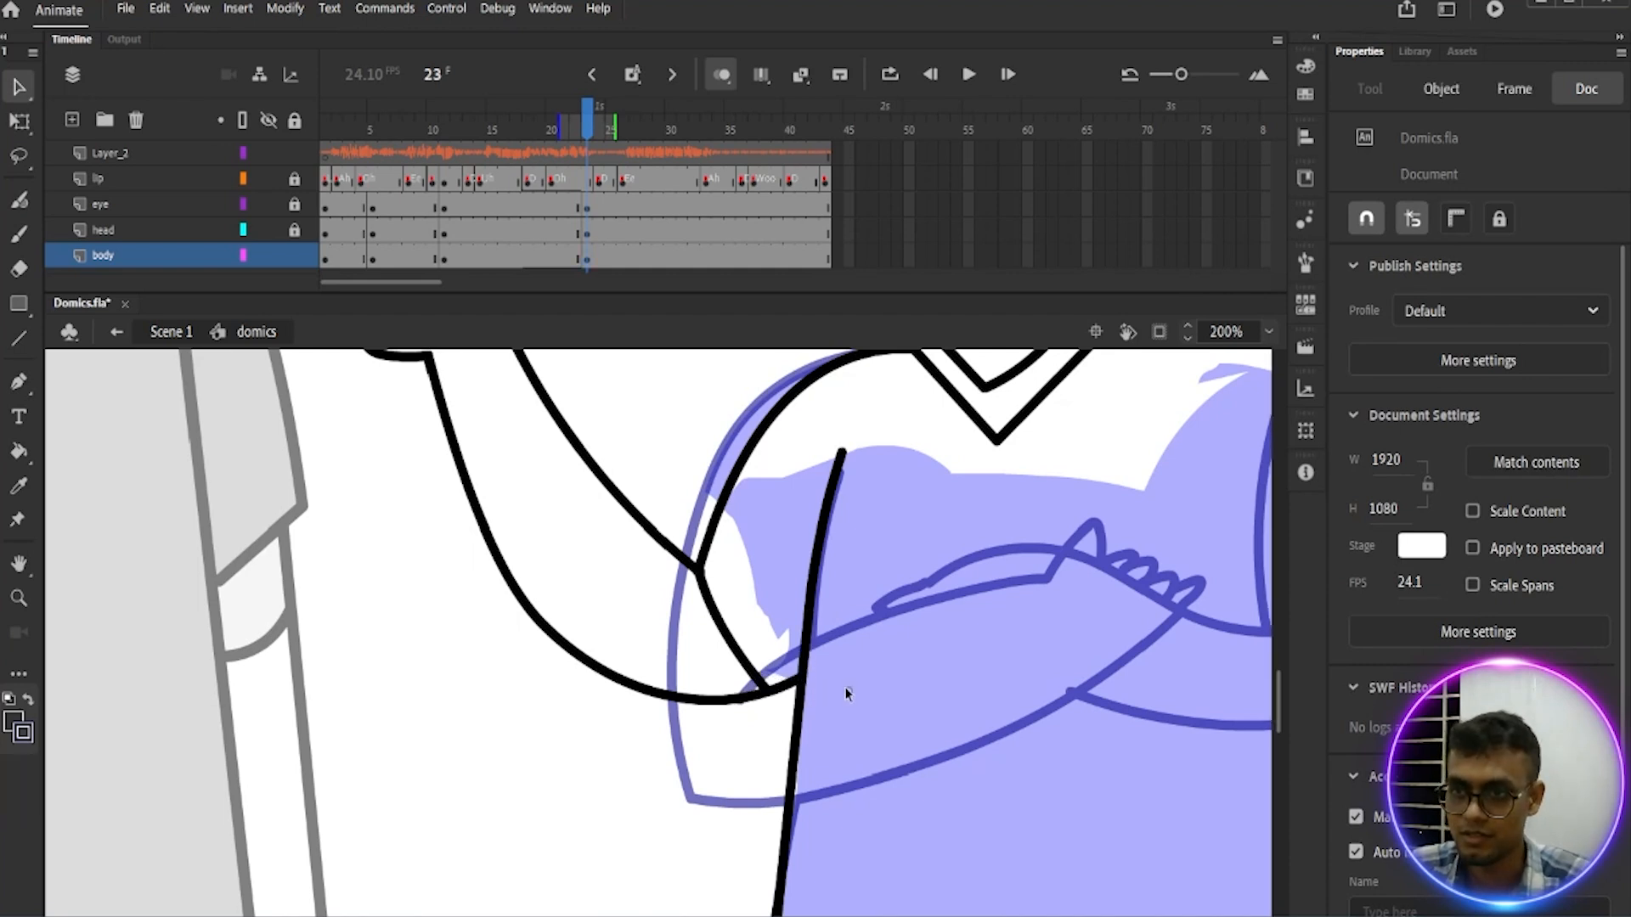
# Step: Move the hem's lower corner onto the shirt's side line and reshape the hem, undoing the extra bend in the arm contour
pyautogui.moveTo(767, 687); pyautogui.dragTo(750, 637)
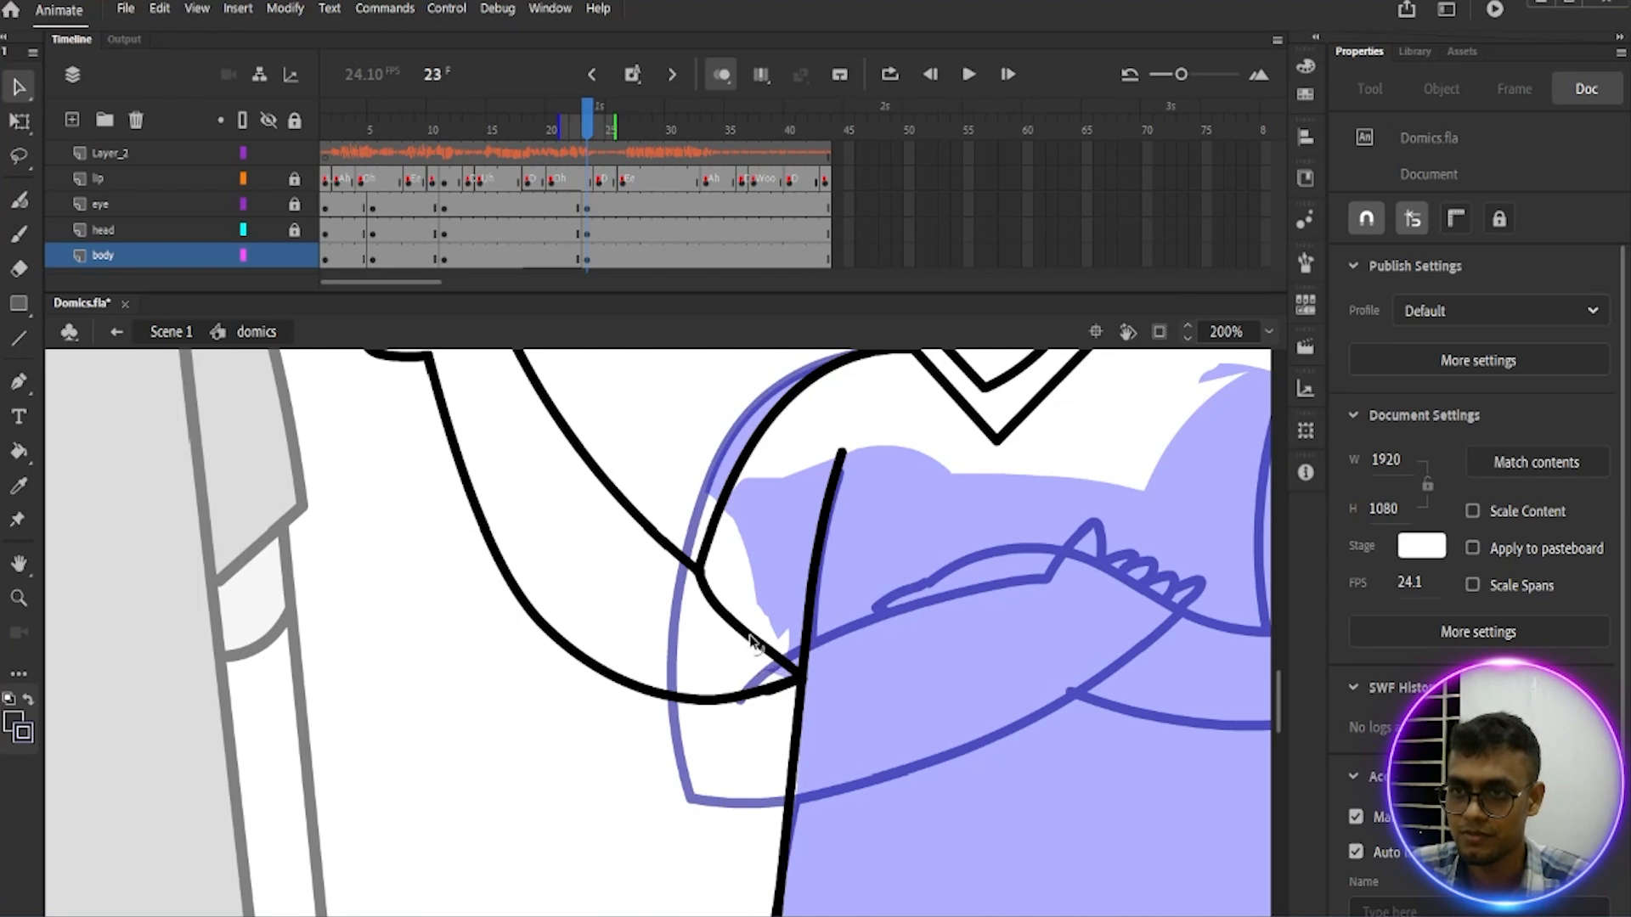
pyautogui.moveTo(744, 701); pyautogui.dragTo(734, 710)
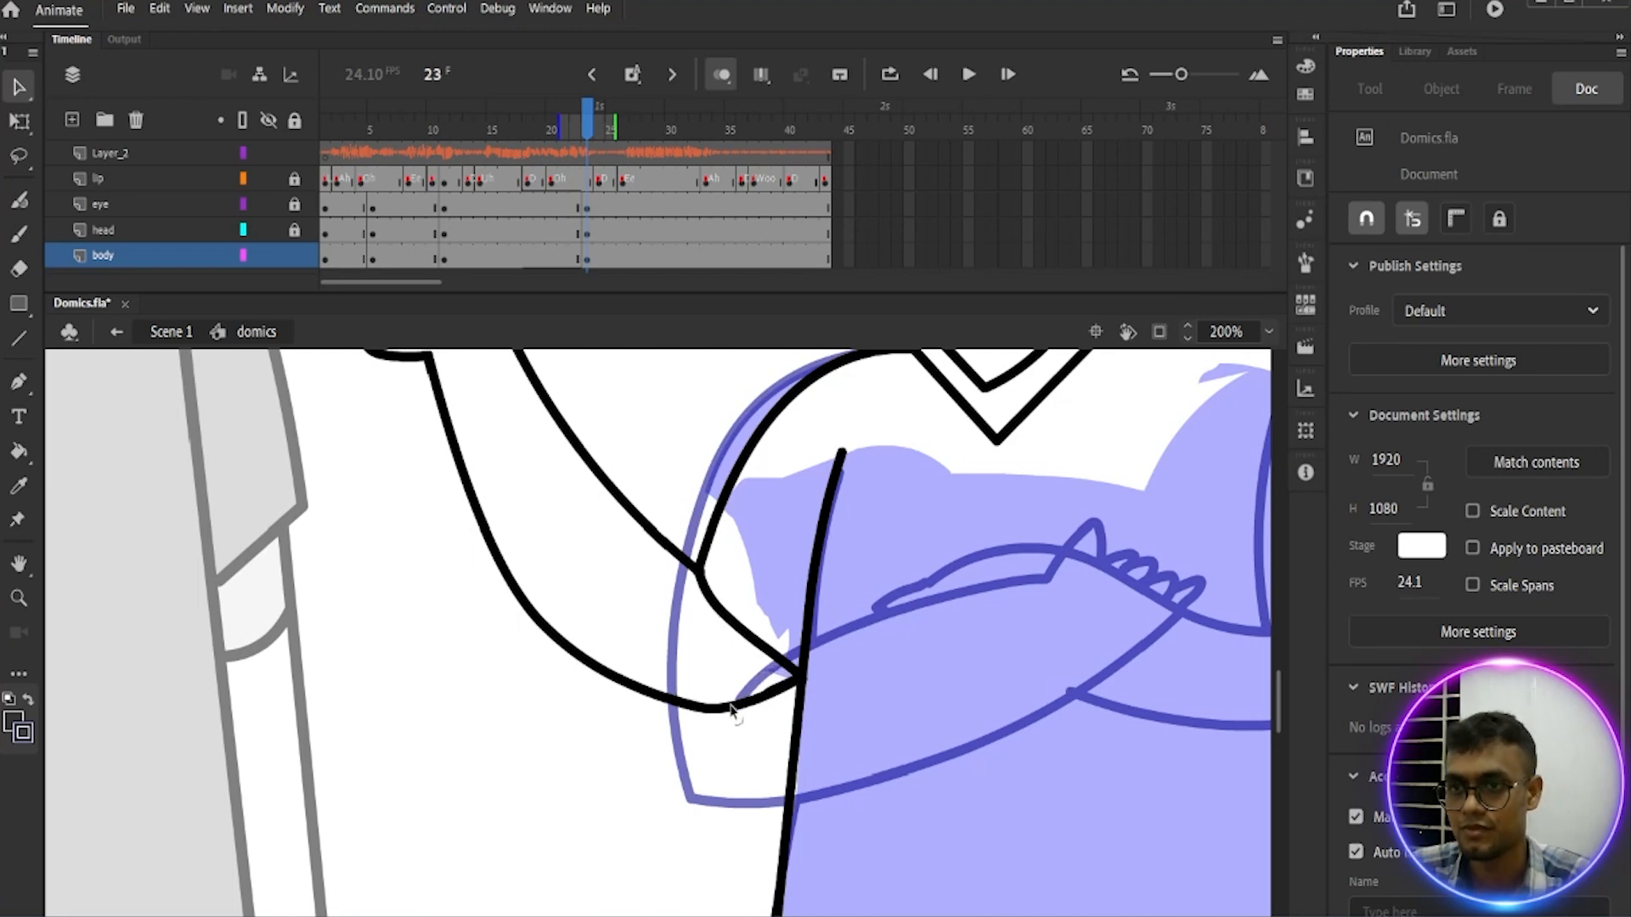
pyautogui.hotkey('ctrl', 'z')
# Step: Turn off onion skinning to check the whole character's raised-arm pose on its own
pyautogui.moveTo(866, 657); pyautogui.dragTo(800, 765)
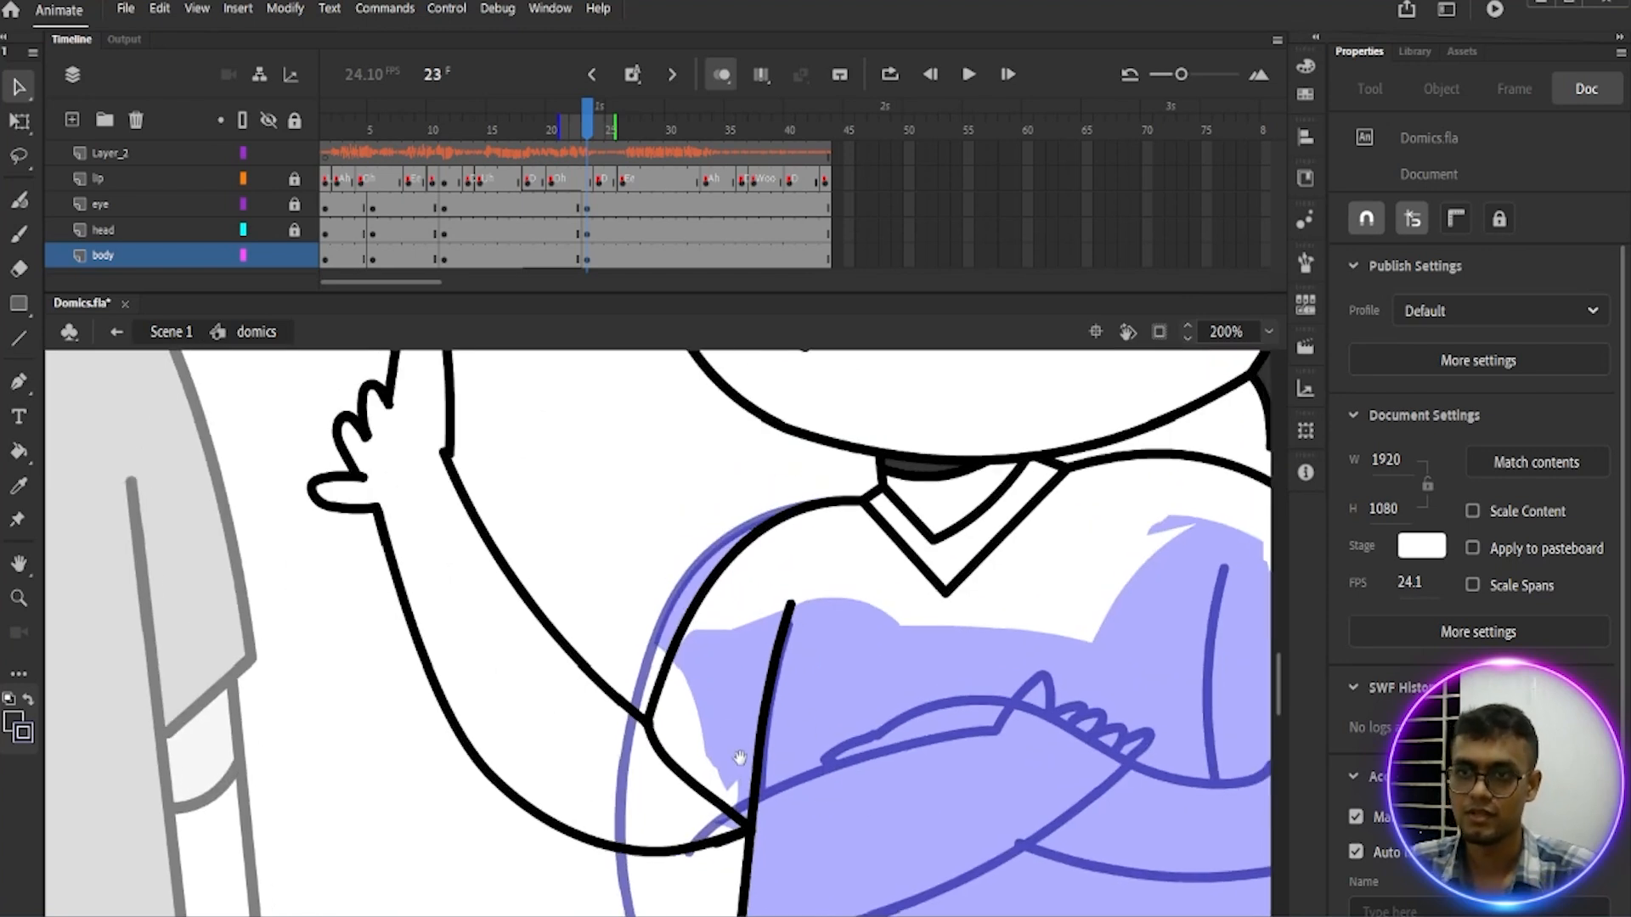
pyautogui.hotkey('ctrl', '-')
pyautogui.hotkey('ctrl', '-')
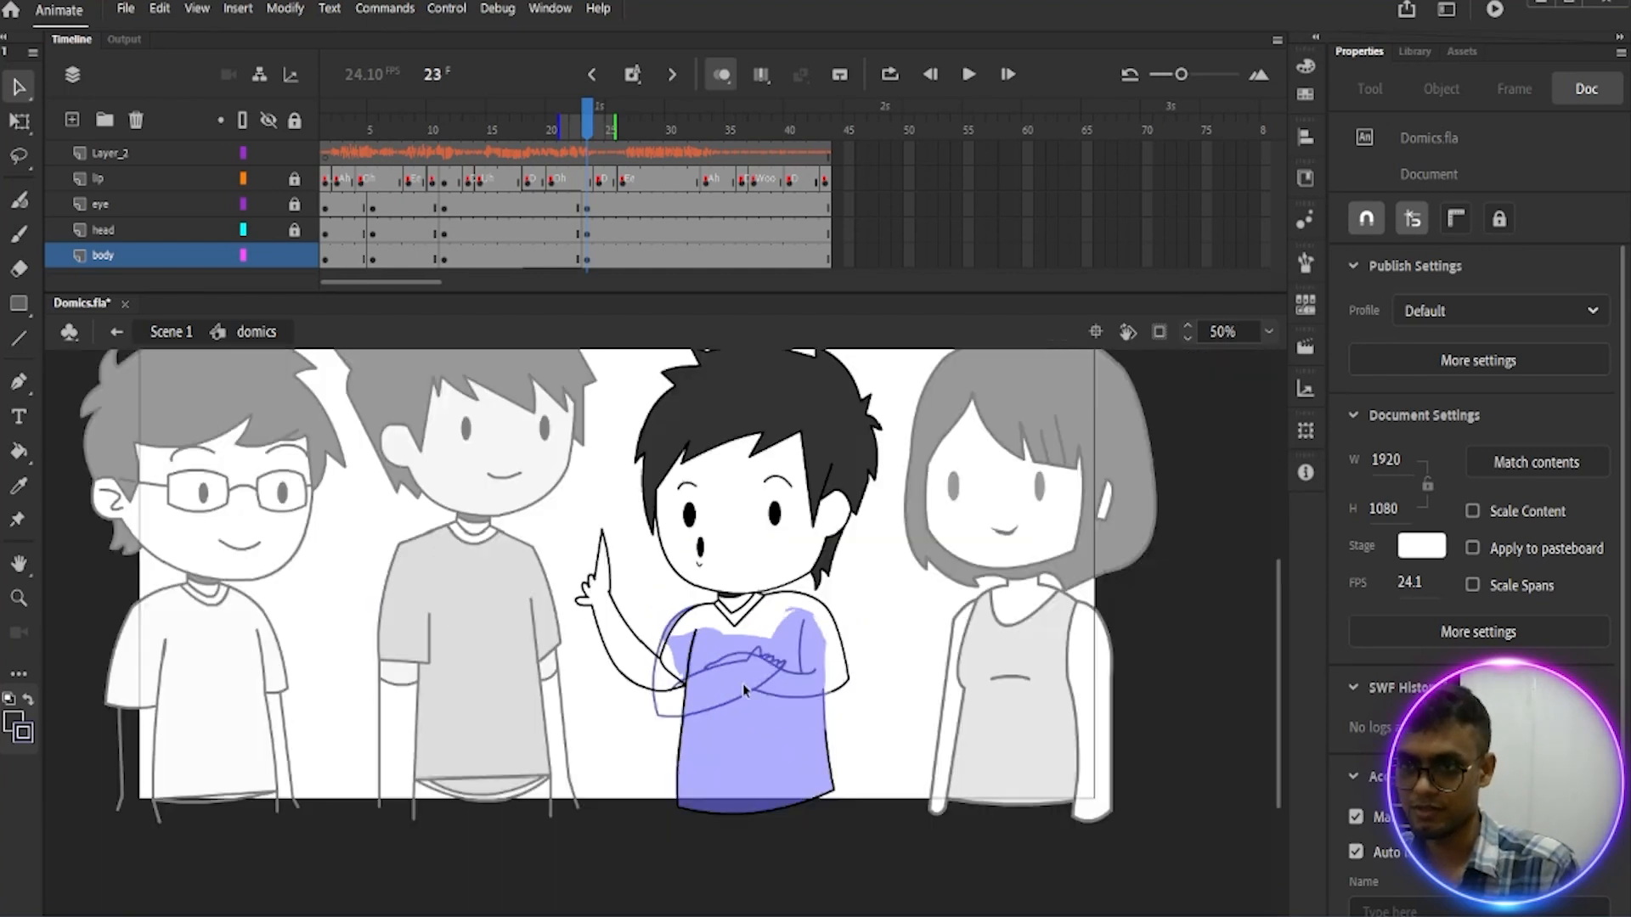
pyautogui.moveTo(762, 710); pyautogui.dragTo(757, 741)
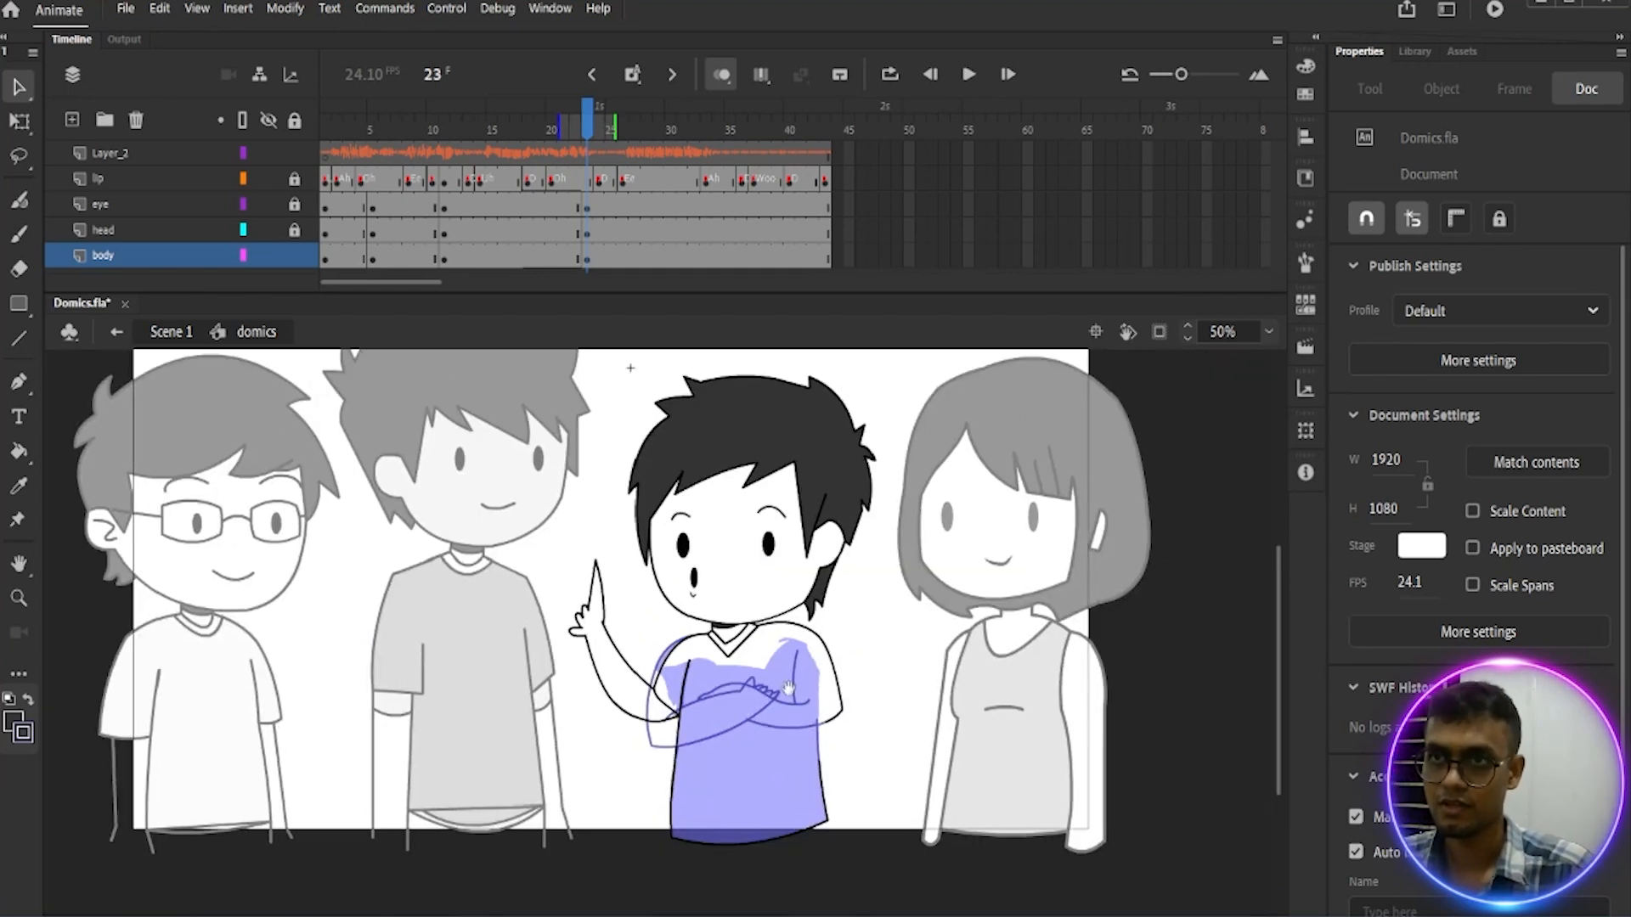
pyautogui.click(722, 77)
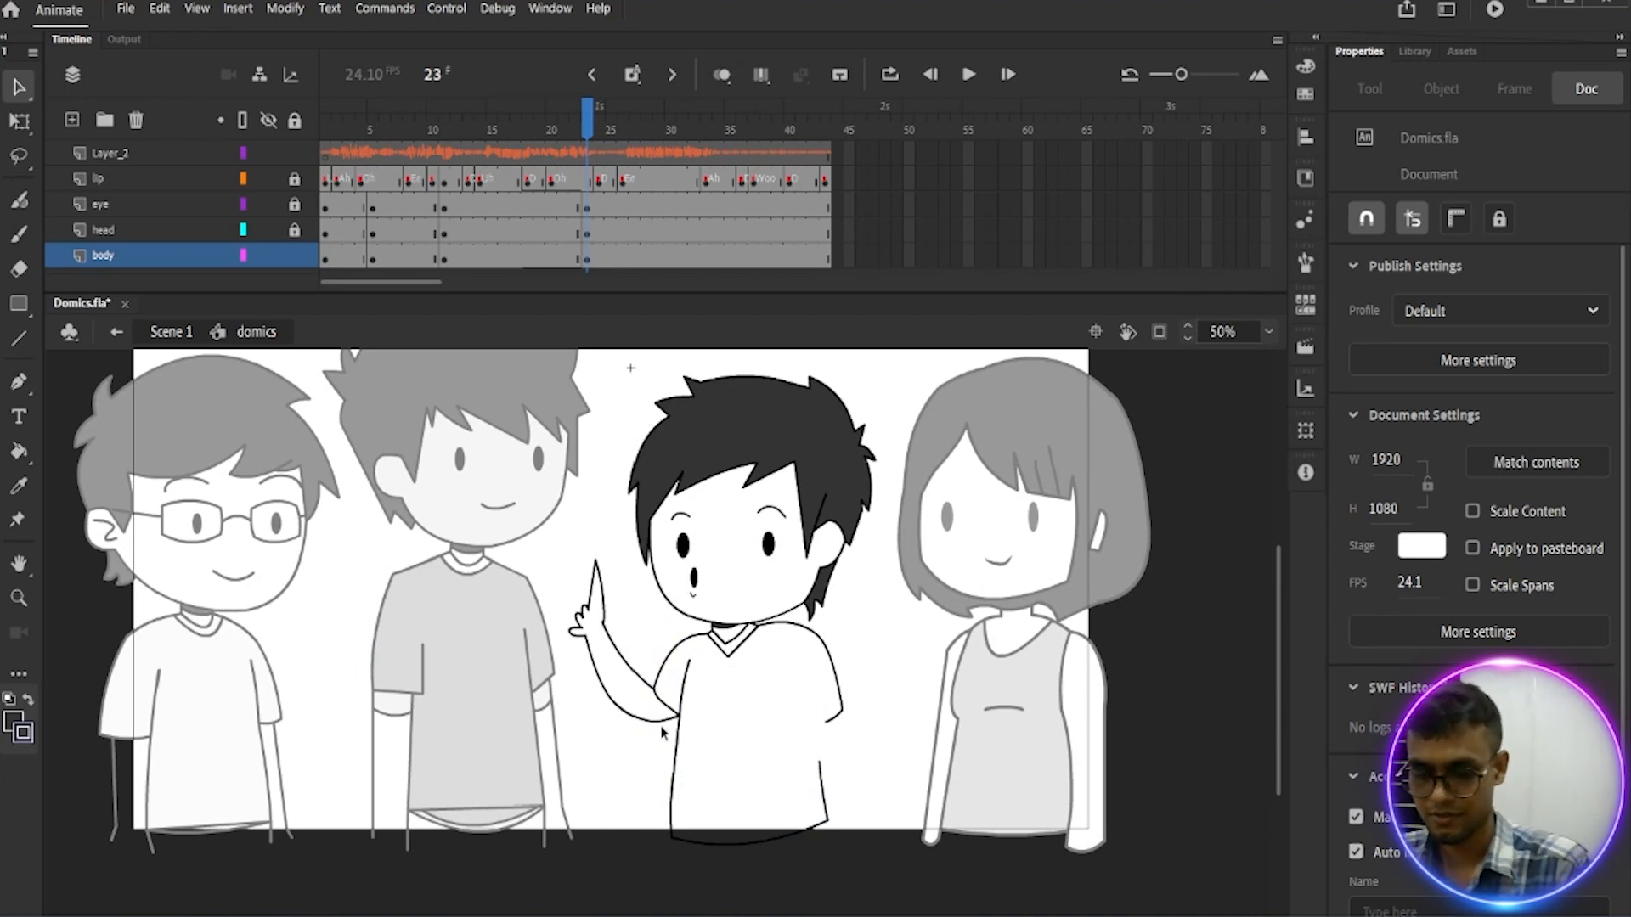
# Step: Try reshaping the shirt's left side line between the raised arm and the bottom hem
pyautogui.hotkey('ctrl', '=')
pyautogui.moveTo(638, 807); pyautogui.dragTo(737, 217)
pyautogui.moveTo(619, 683); pyautogui.dragTo(625, 613)
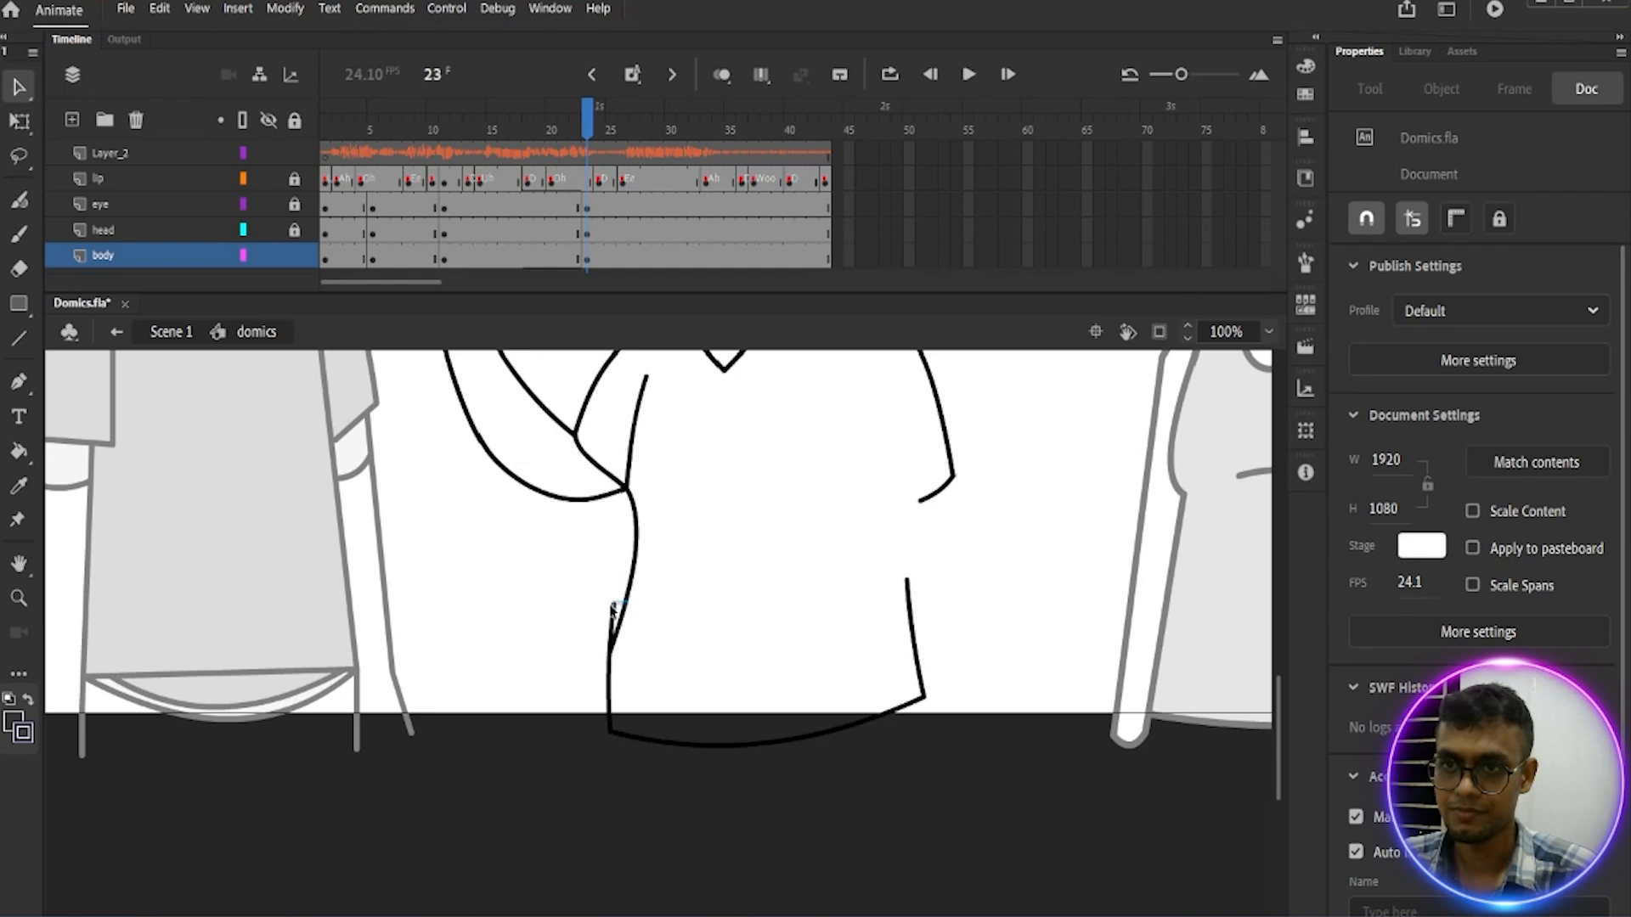
pyautogui.click(613, 608)
pyautogui.hotkey('ctrl', 'z')
pyautogui.hotkey('ctrl', 'z')
pyautogui.hotkey('ctrl', 'z')
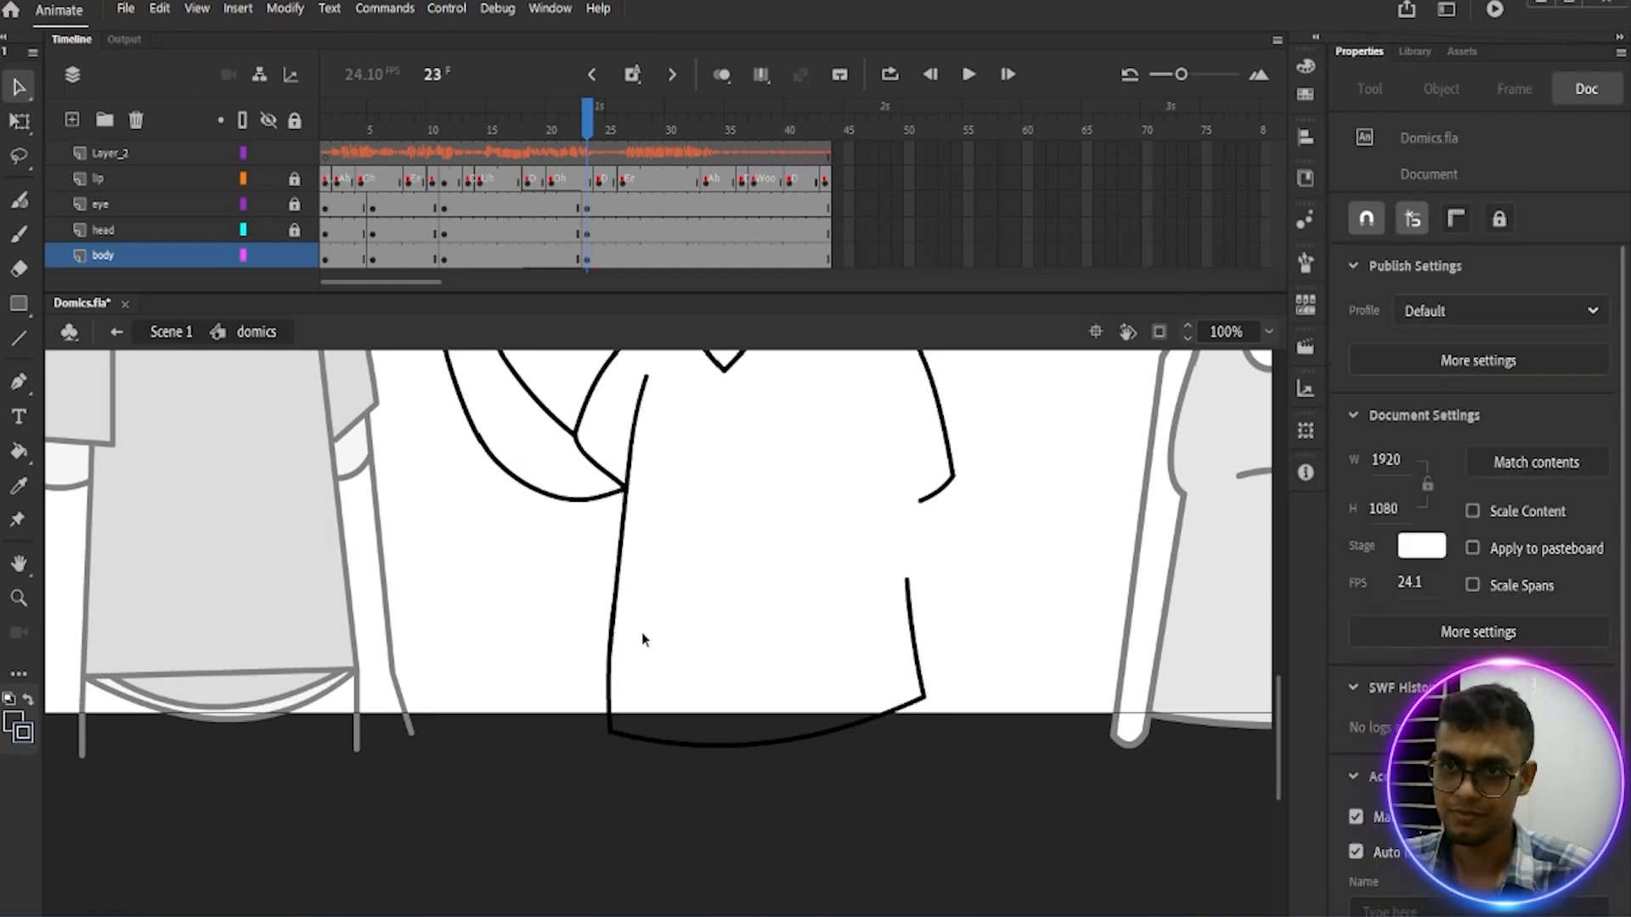
pyautogui.hotkey('ctrl', 'z')
pyautogui.hotkey('ctrl', 'z')
# Step: Delete the short lower segment of the shirt's left side line just above the bottom hem corner
pyautogui.hotkey('ctrl', '=')
pyautogui.moveTo(582, 782); pyautogui.dragTo(655, 446)
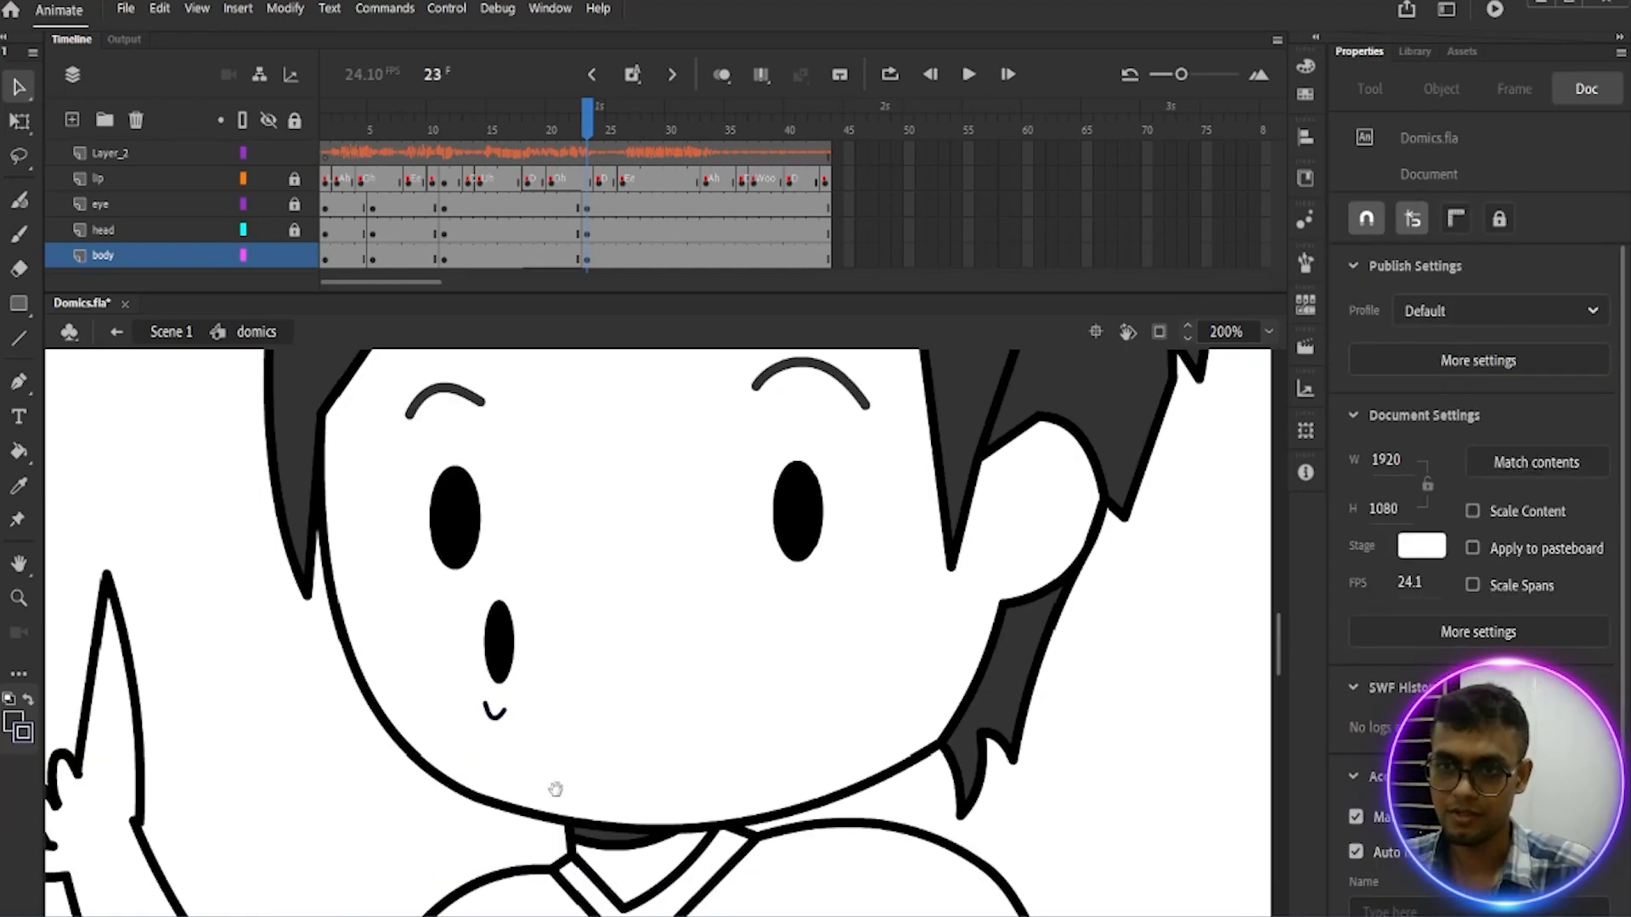
pyautogui.moveTo(552, 875); pyautogui.dragTo(610, 550)
pyautogui.click(579, 558)
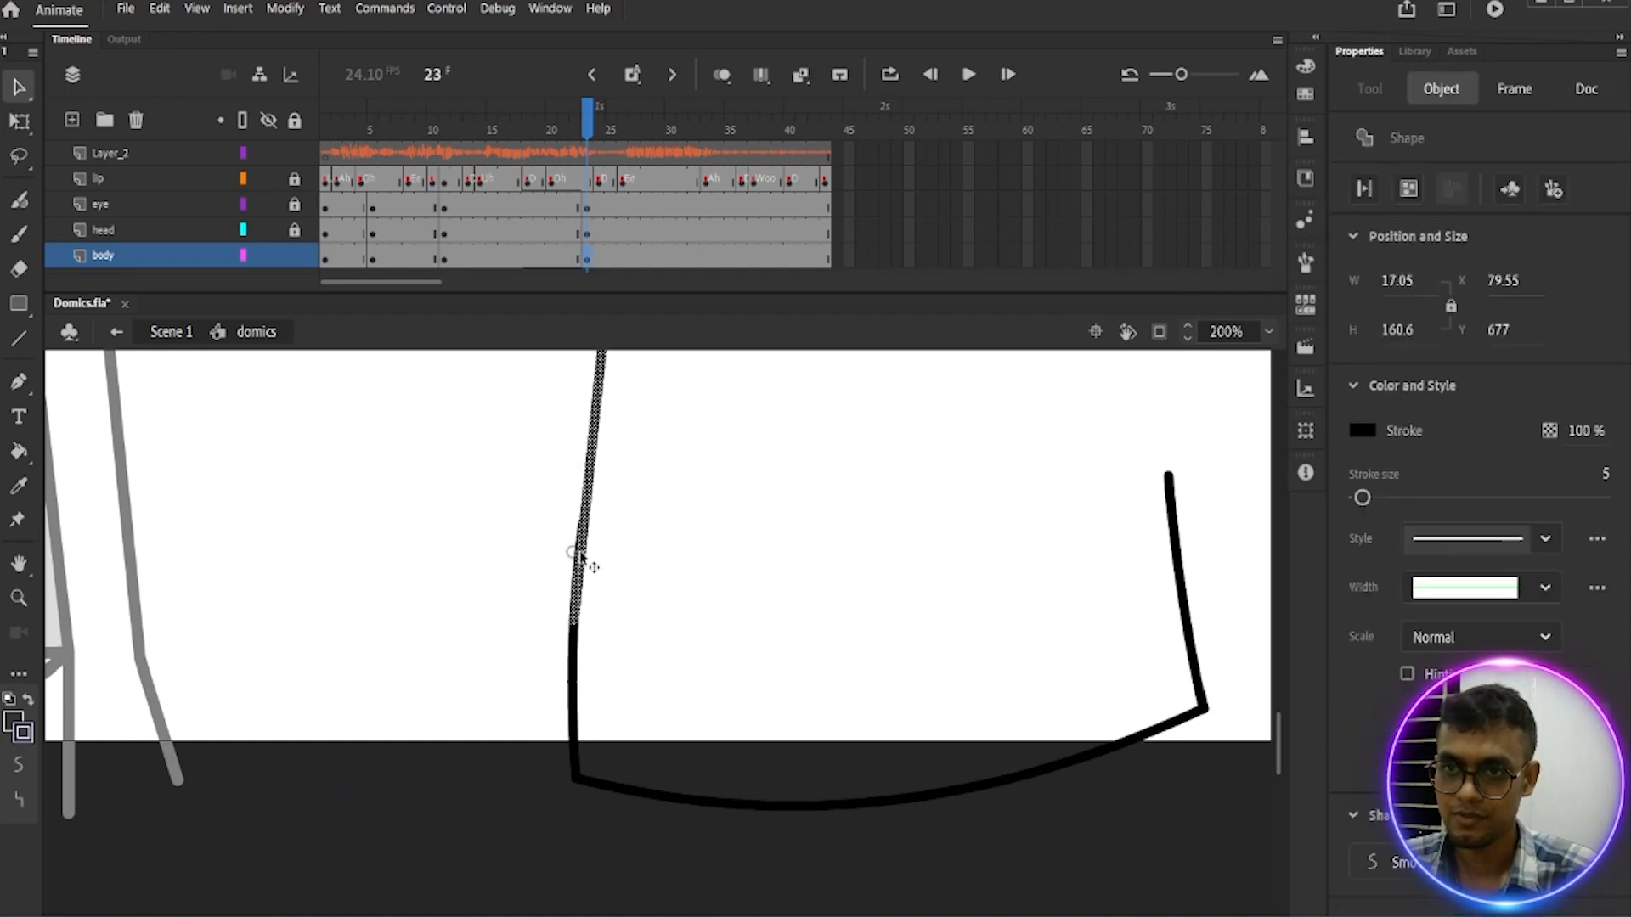
pyautogui.click(576, 679)
pyautogui.press('Delete')
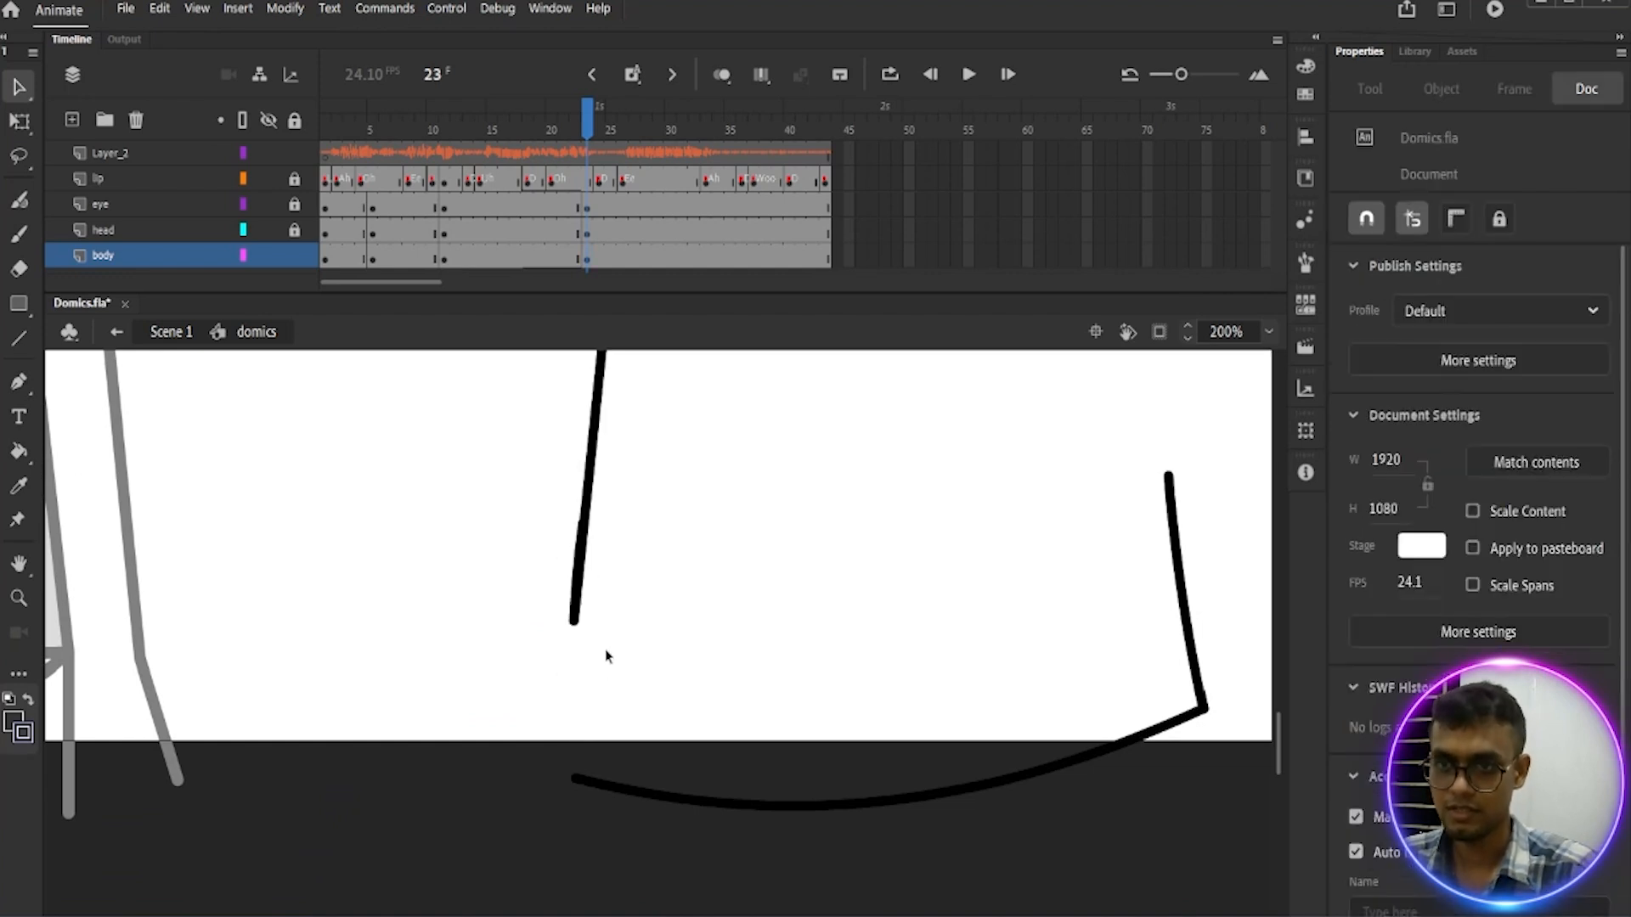
pyautogui.click(574, 619)
pyautogui.press('Delete')
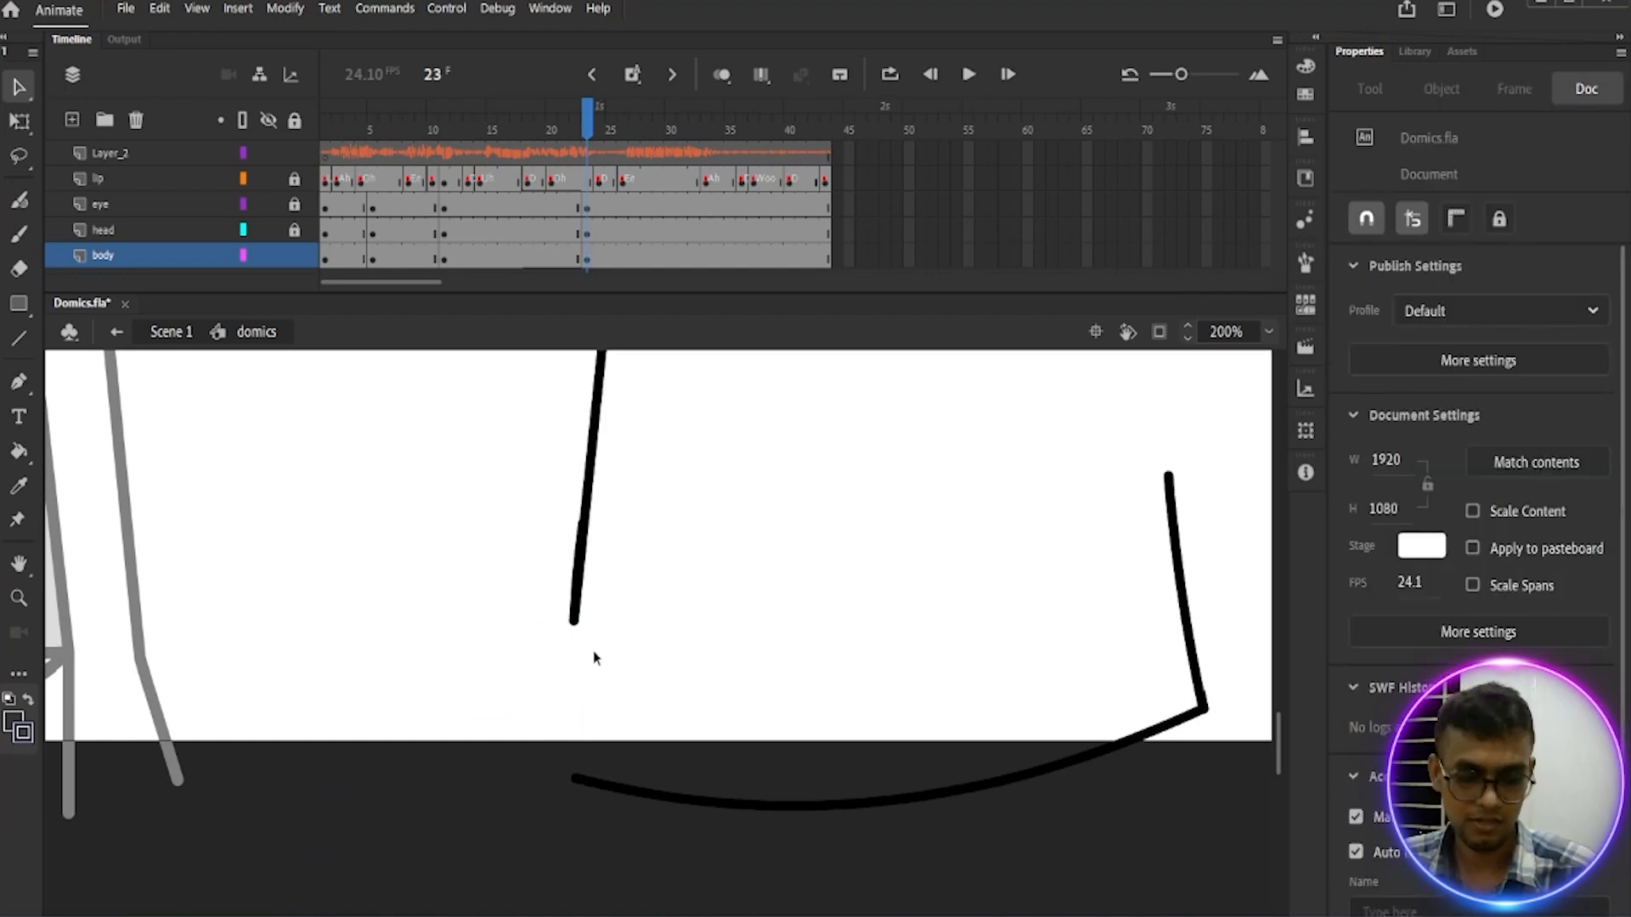
# Step: Extend the shirt's left side line down to the hem corner, removing the stray segment left beside it
pyautogui.press('Delete')
pyautogui.moveTo(575, 619)
pyautogui.mouseDown()
pyautogui.moveTo(574, 710)
pyautogui.moveTo(608, 727)
pyautogui.mouseUp()
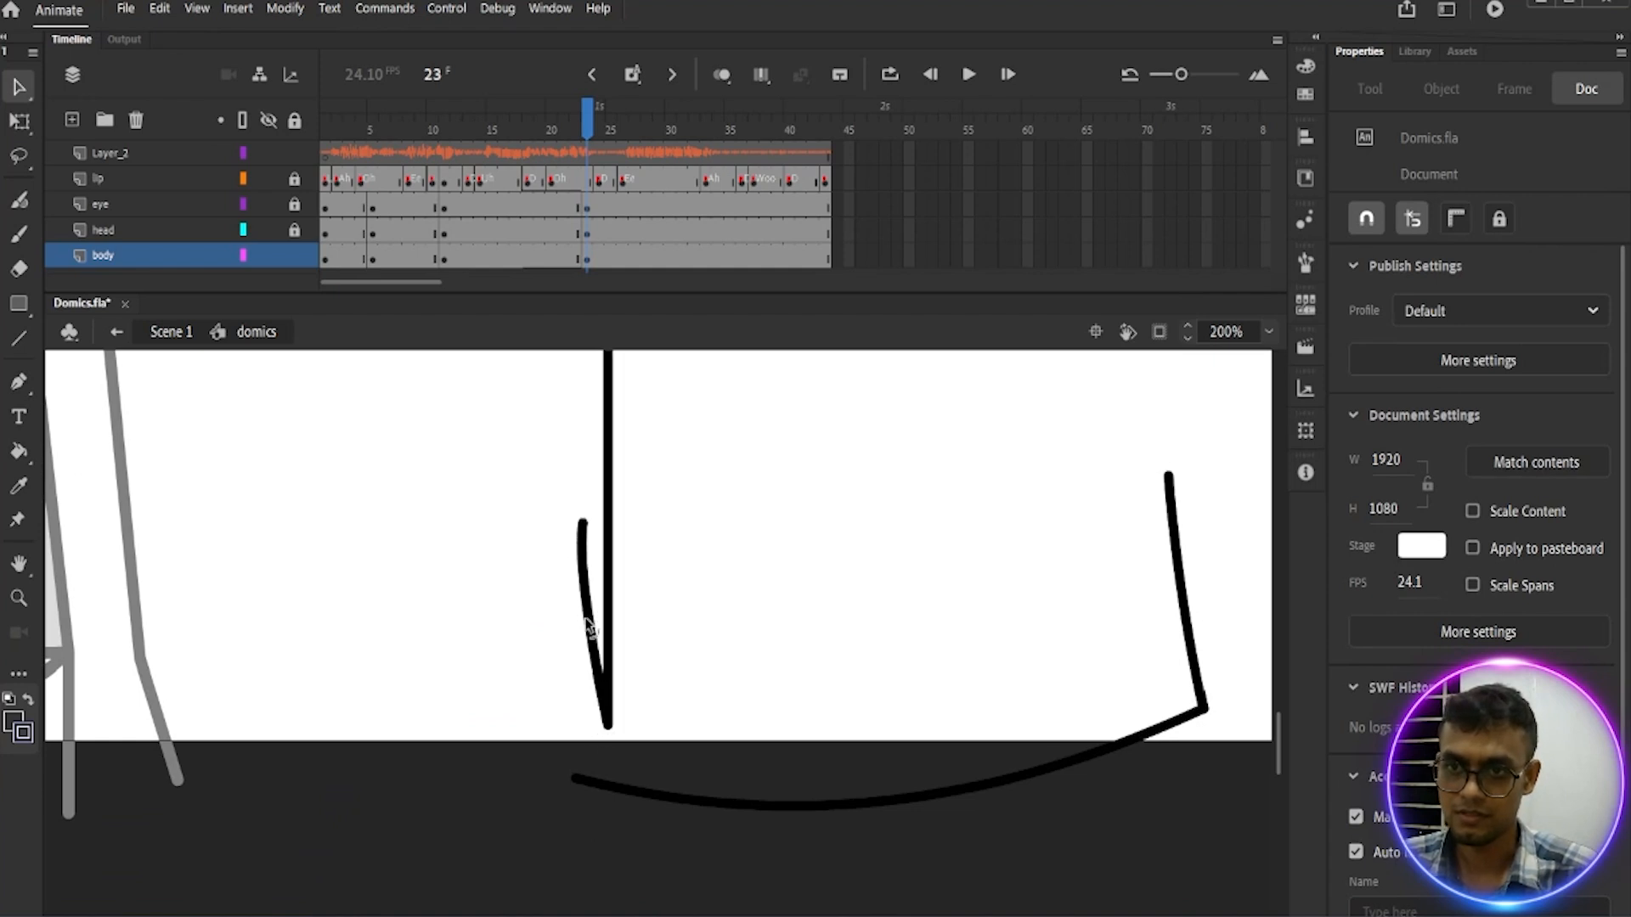
pyautogui.click(599, 623)
pyautogui.press('Delete')
pyautogui.moveTo(606, 730); pyautogui.dragTo(579, 752)
pyautogui.moveTo(664, 639); pyautogui.dragTo(624, 795)
pyautogui.moveTo(625, 663); pyautogui.dragTo(528, 719)
pyautogui.hotkey('ctrl', '-')
pyautogui.hotkey('ctrl', '-')
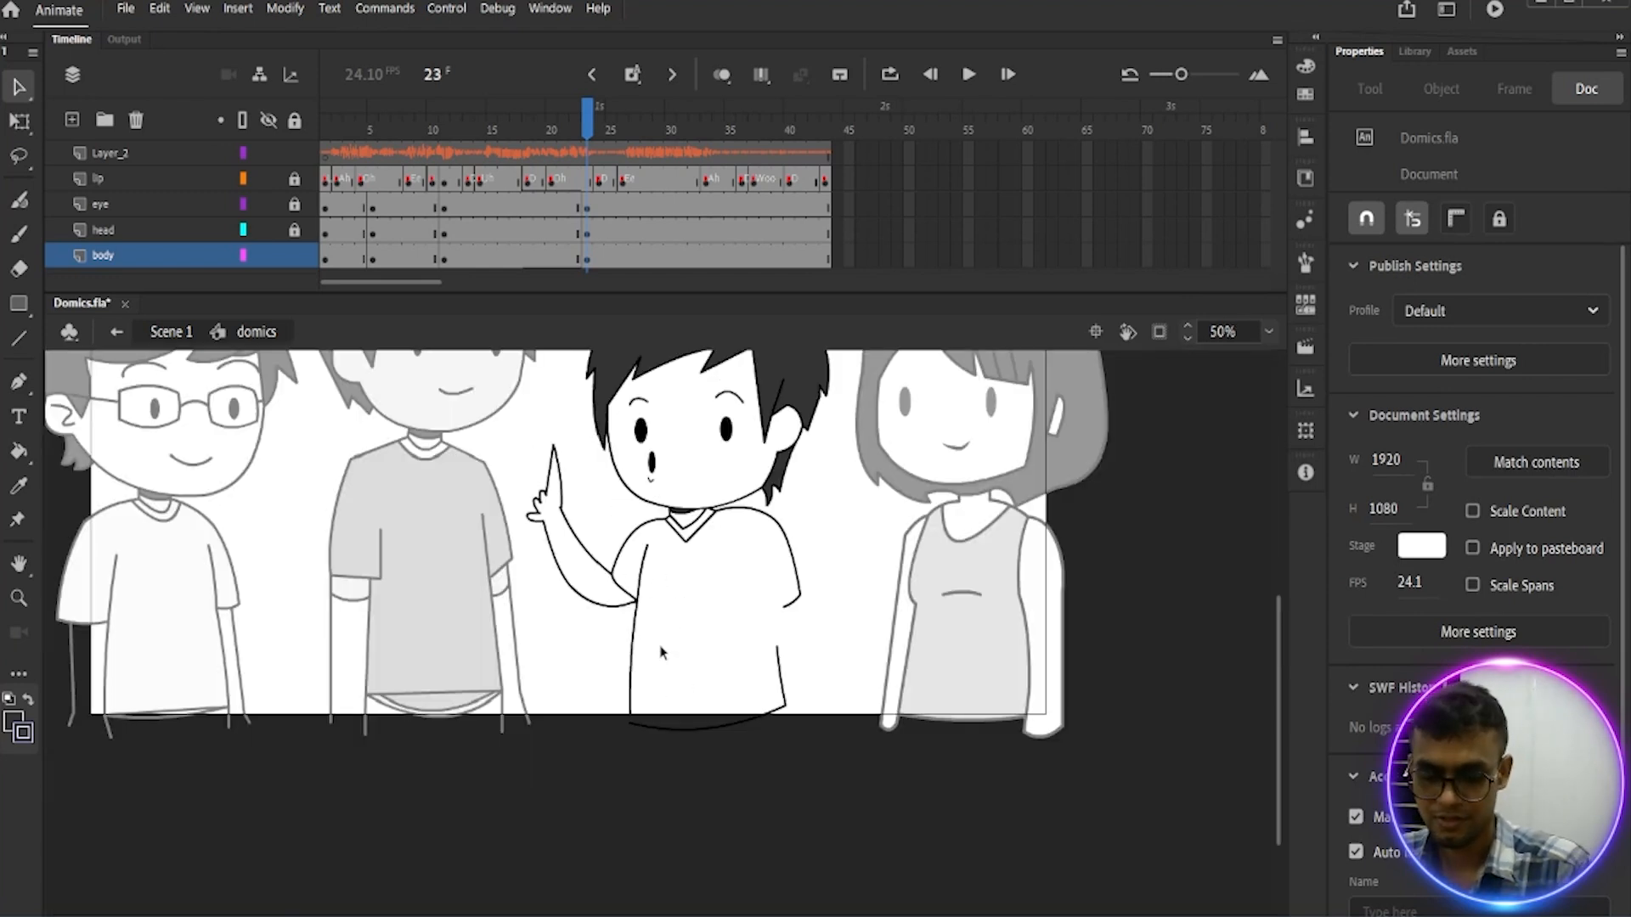
# Step: Bend the shirt's side line above the raised arm's armpit into one smooth sleeve curve
pyautogui.hotkey('ctrl', '=')
pyautogui.hotkey('ctrl', '=')
pyautogui.moveTo(539, 790); pyautogui.dragTo(605, 367)
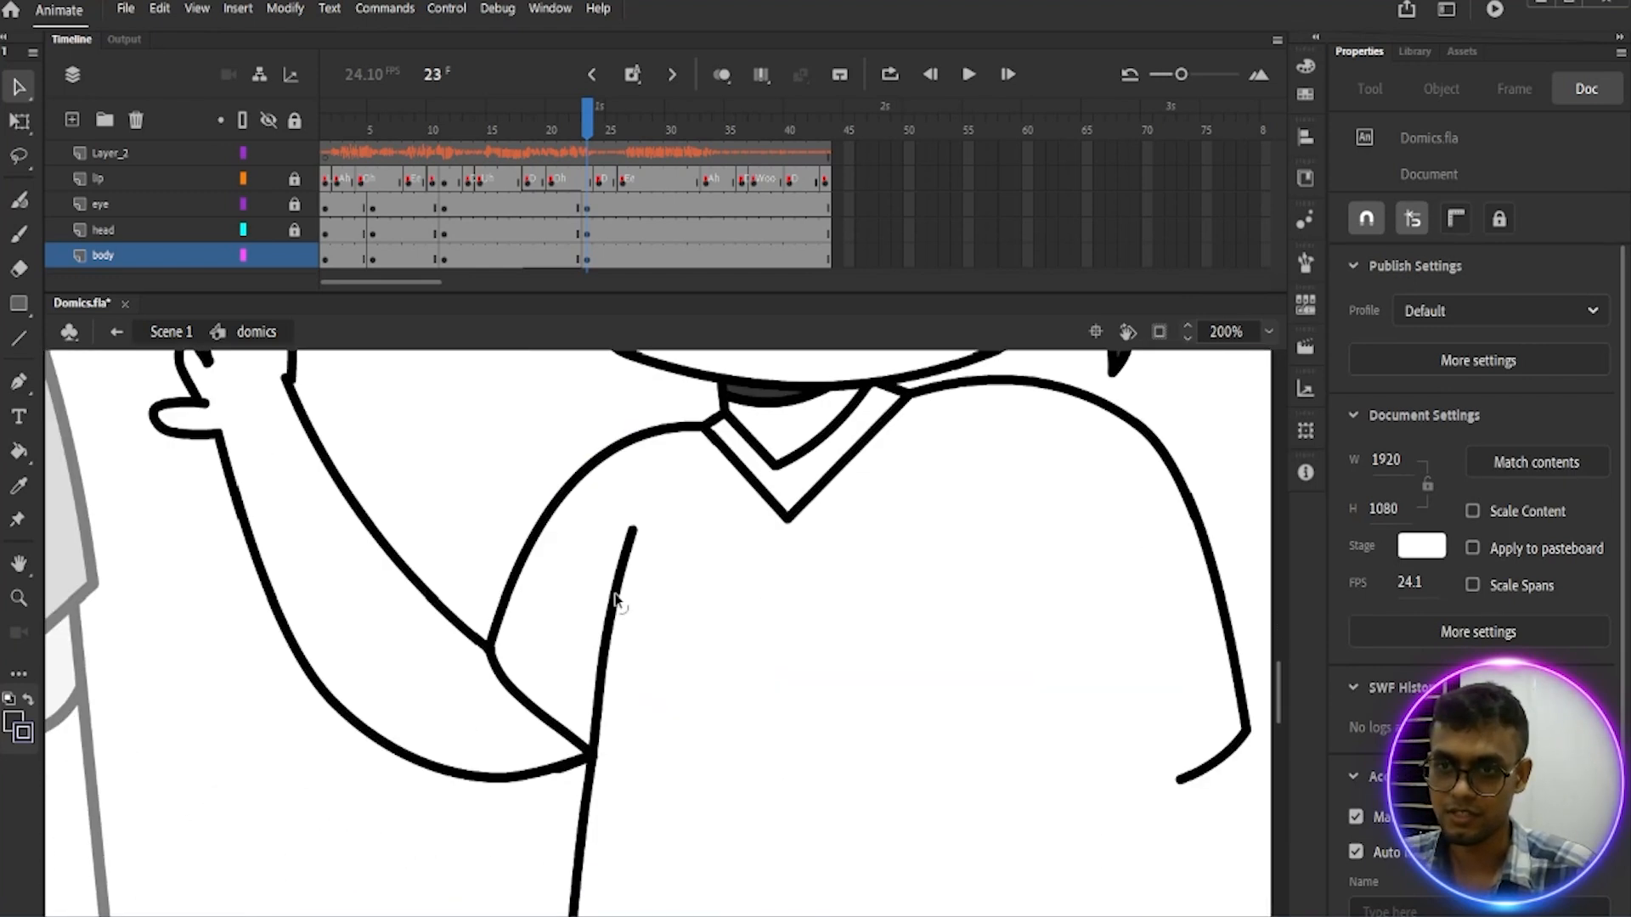
pyautogui.moveTo(596, 697); pyautogui.dragTo(660, 641)
pyautogui.moveTo(613, 588); pyautogui.dragTo(623, 593)
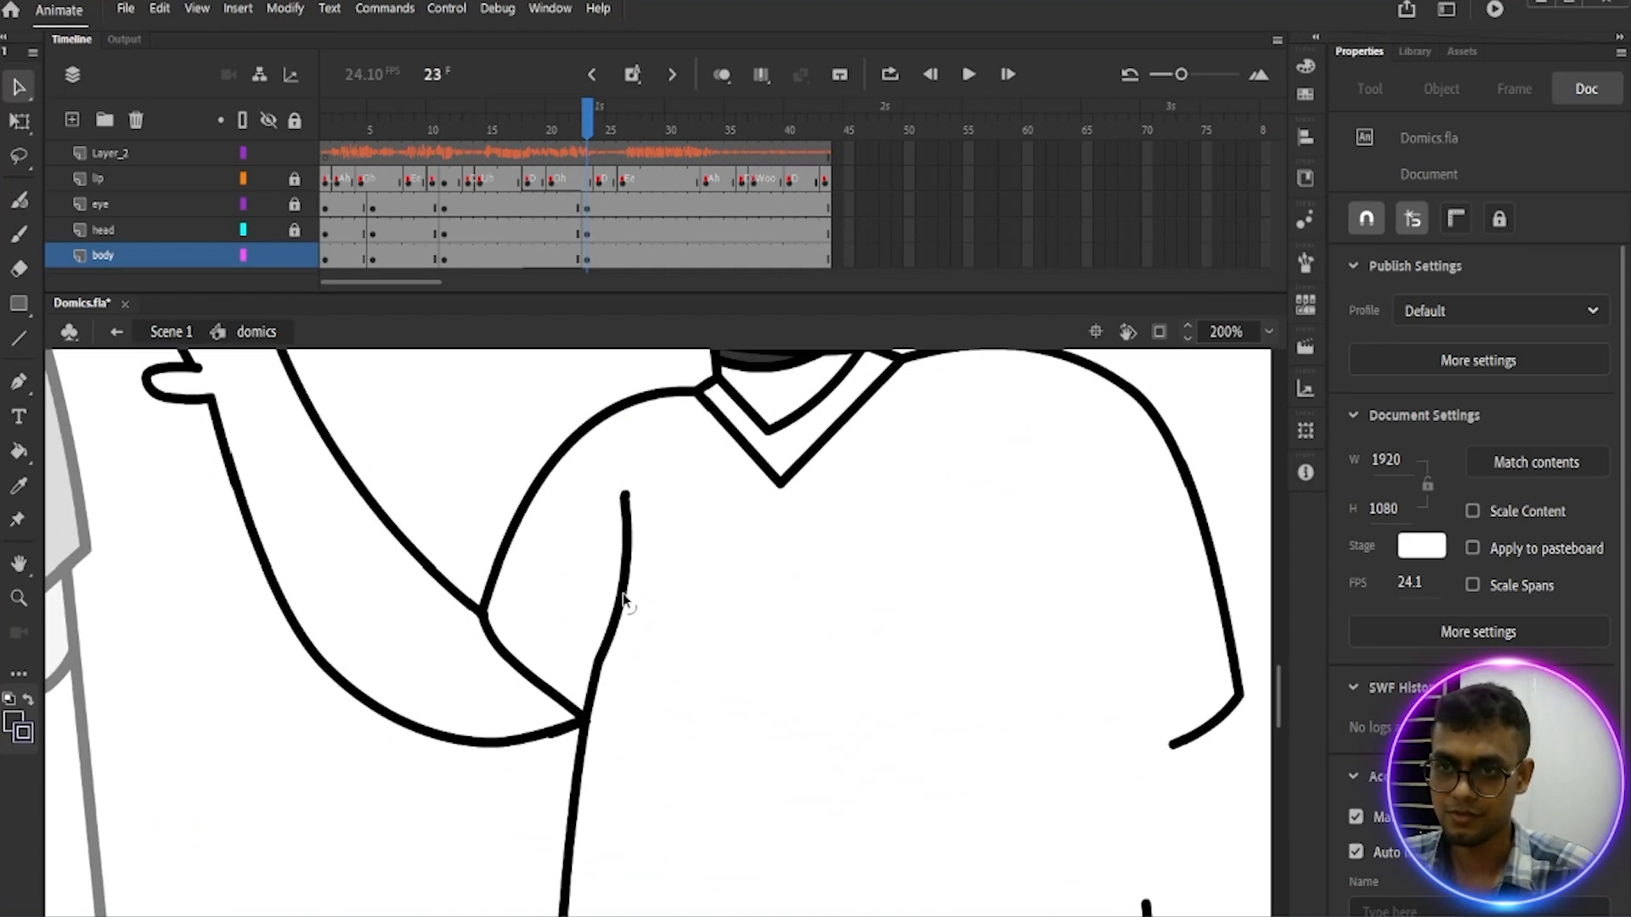
pyautogui.moveTo(604, 661); pyautogui.dragTo(606, 677)
pyautogui.moveTo(688, 615); pyautogui.dragTo(670, 666)
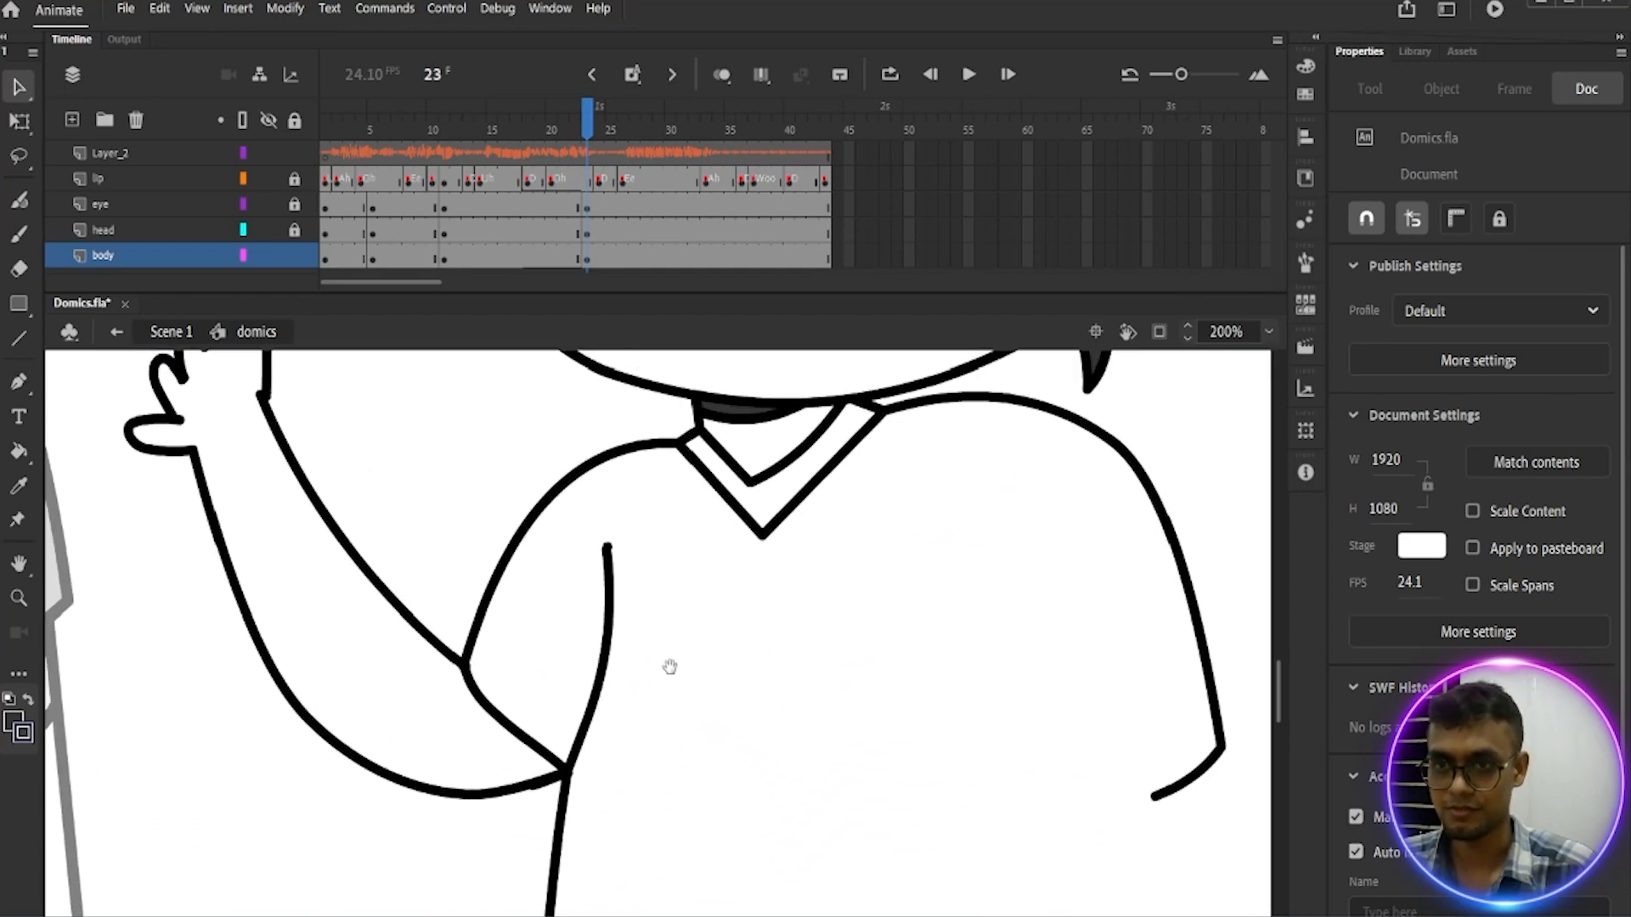
pyautogui.hotkey('ctrl', '-')
pyautogui.moveTo(836, 755); pyautogui.dragTo(716, 728)
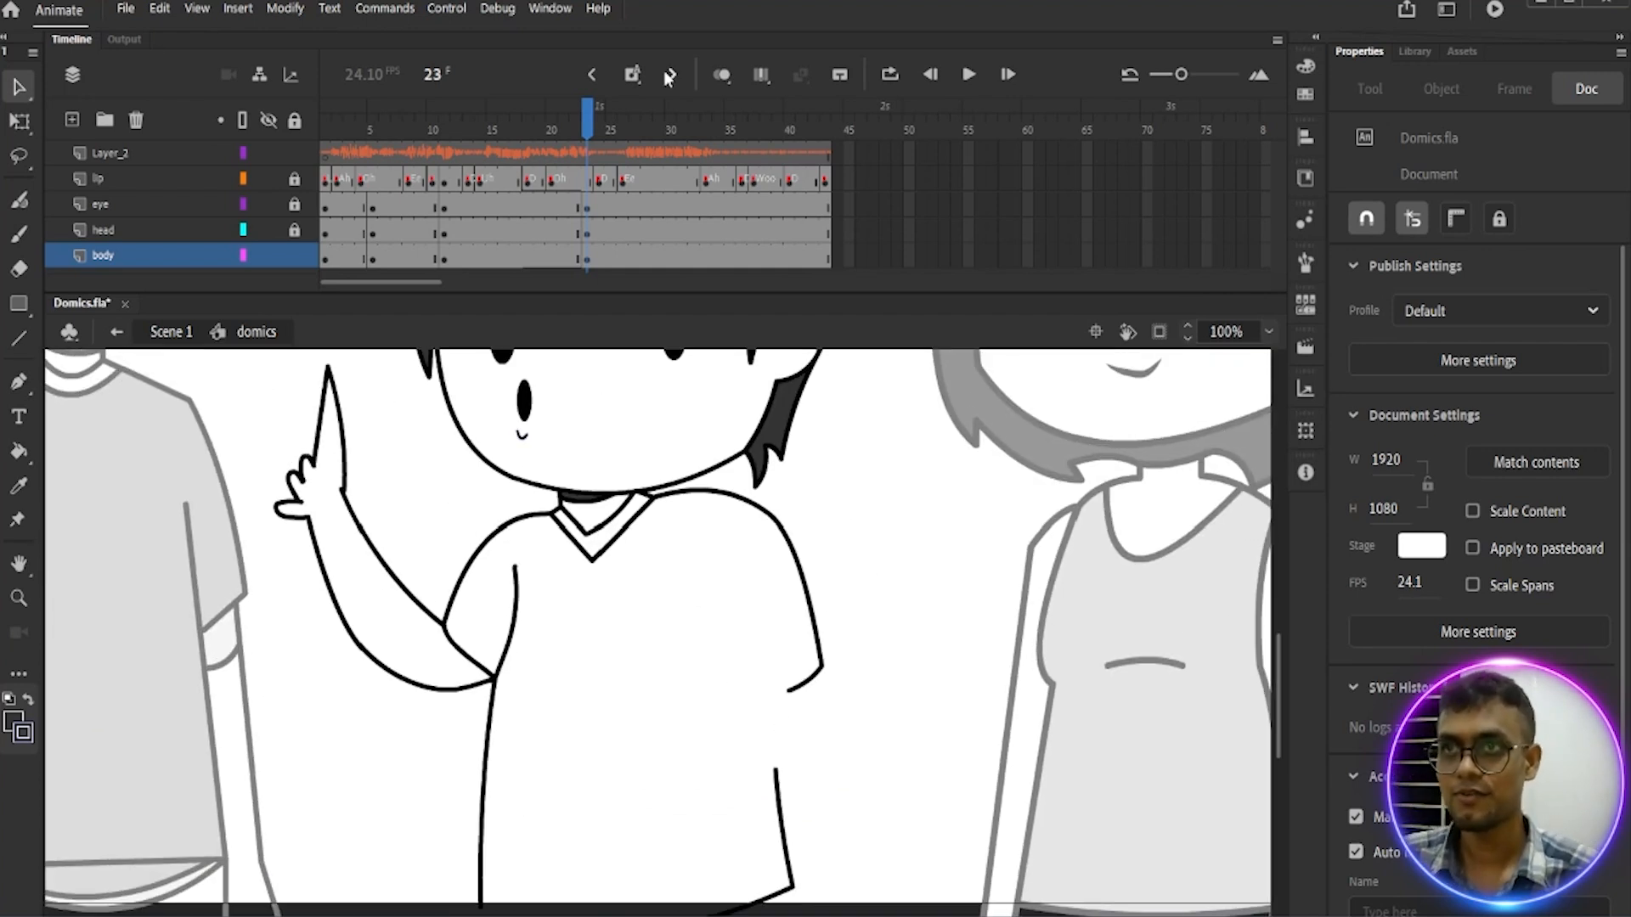
# Step: Turn on onion skinning and brush the other arm's inner sleeve line and the inner forearm line hanging below it
pyautogui.click(722, 75)
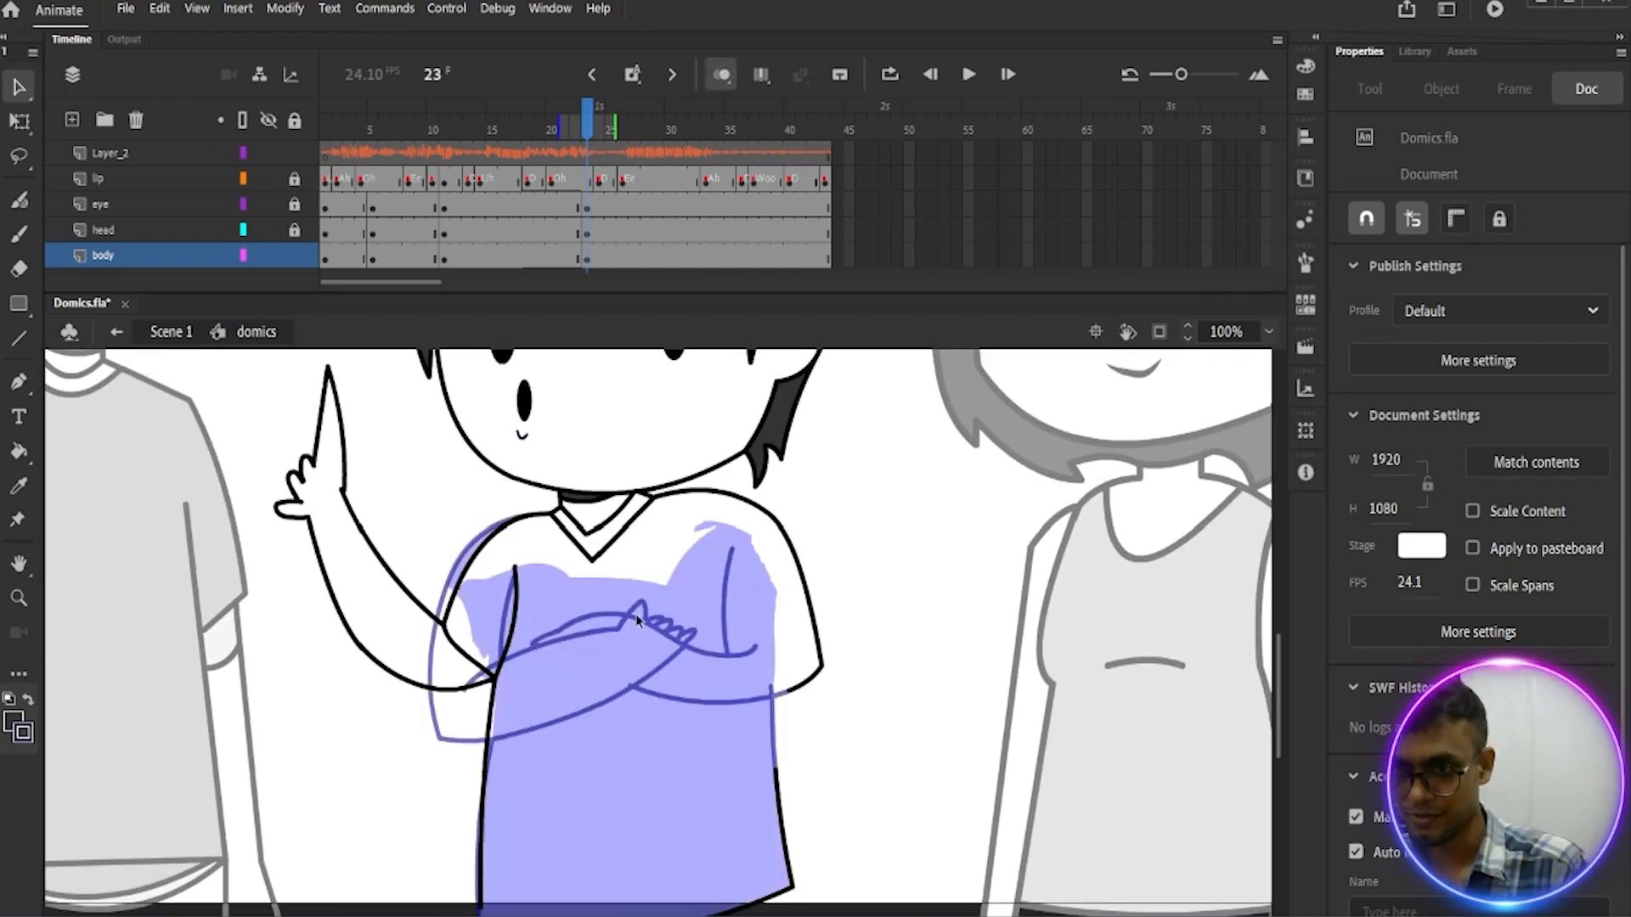
pyautogui.hotkey('ctrl', '=')
pyautogui.moveTo(600, 808); pyautogui.dragTo(553, 539)
pyautogui.moveTo(555, 837); pyautogui.dragTo(541, 567)
pyautogui.moveTo(722, 584); pyautogui.dragTo(714, 717)
pyautogui.press('y')
pyautogui.moveTo(745, 626); pyautogui.dragTo(763, 521)
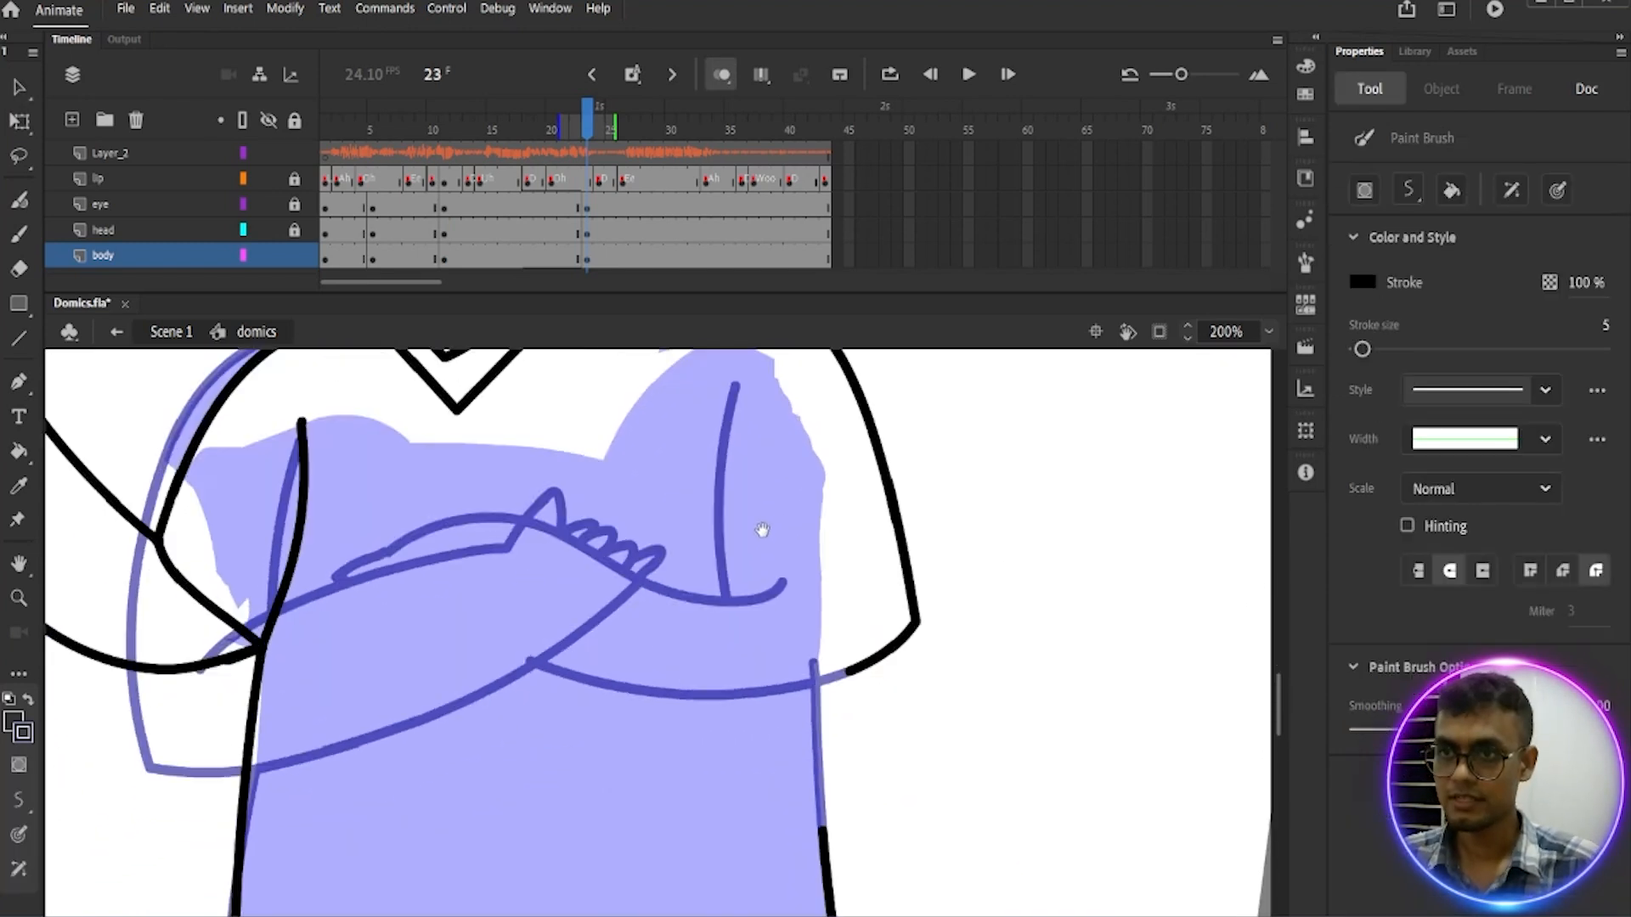
pyautogui.moveTo(743, 374)
pyautogui.mouseDown()
pyautogui.moveTo(772, 598)
pyautogui.moveTo(794, 610)
pyautogui.moveTo(804, 567)
pyautogui.moveTo(794, 609)
pyautogui.moveTo(797, 579)
pyautogui.moveTo(756, 608)
pyautogui.moveTo(782, 547)
pyautogui.mouseUp()
pyautogui.moveTo(808, 462)
pyautogui.mouseDown()
pyautogui.moveTo(792, 548)
pyautogui.moveTo(815, 463)
pyautogui.moveTo(841, 446)
pyautogui.moveTo(718, 732)
pyautogui.mouseUp()
pyautogui.scroll(-3, 782, 626)
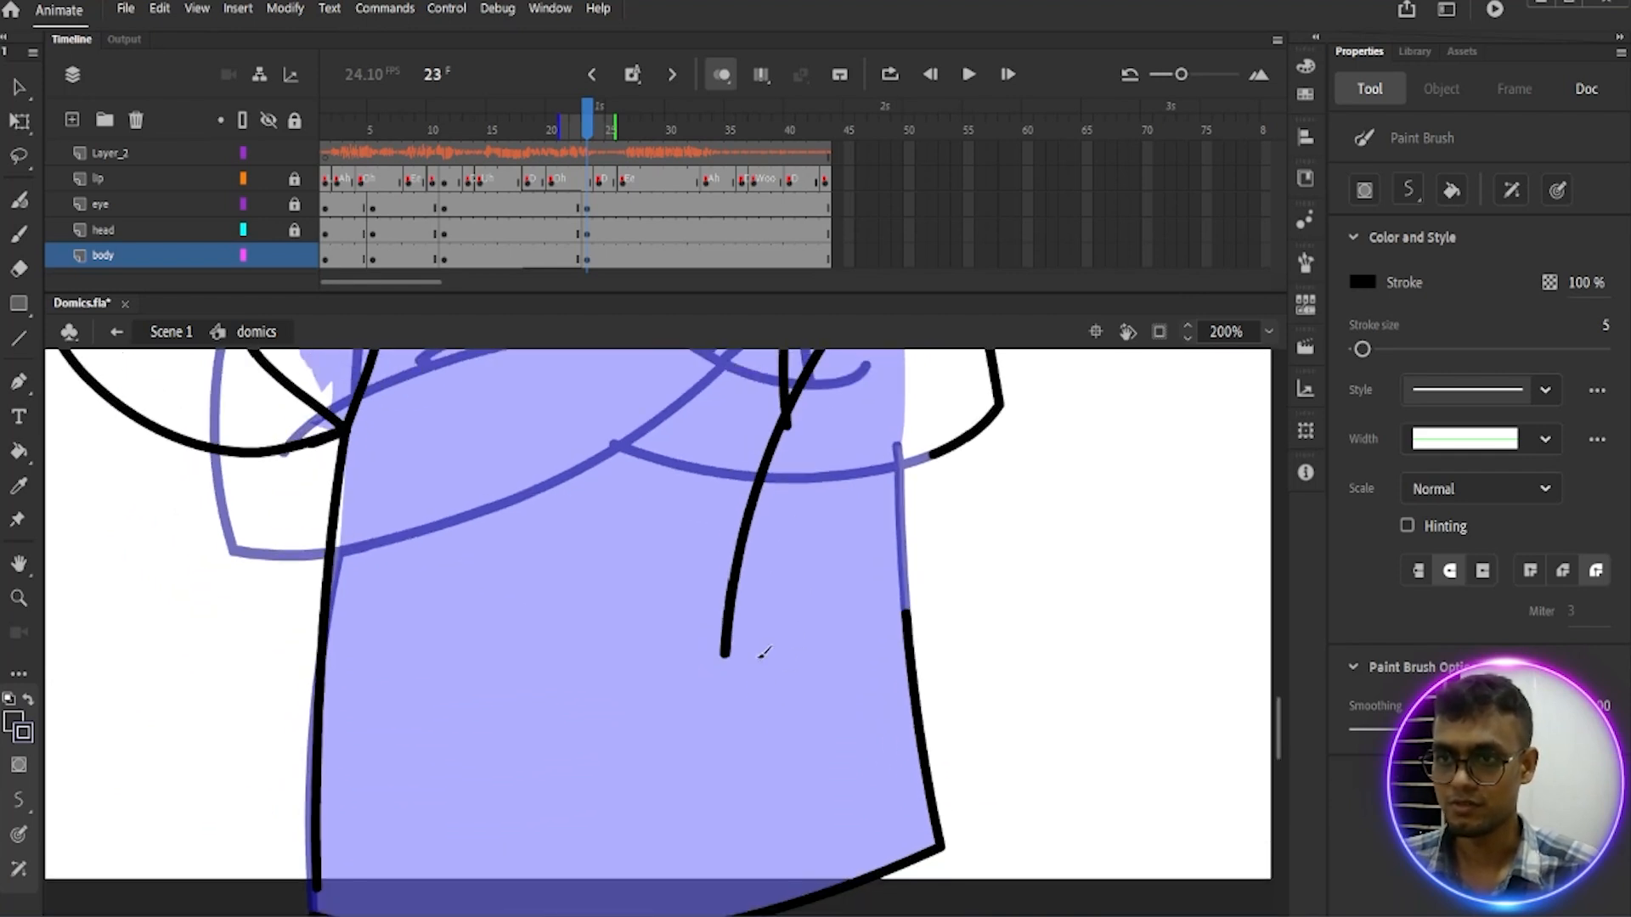
# Step: Draw the lowered hand with its fingers below the inner forearm line and try an outer forearm line up to the sleeve
pyautogui.moveTo(719, 731); pyautogui.dragTo(723, 678)
pyautogui.moveTo(748, 599)
pyautogui.mouseDown()
pyautogui.moveTo(728, 710)
pyautogui.moveTo(746, 766)
pyautogui.mouseUp()
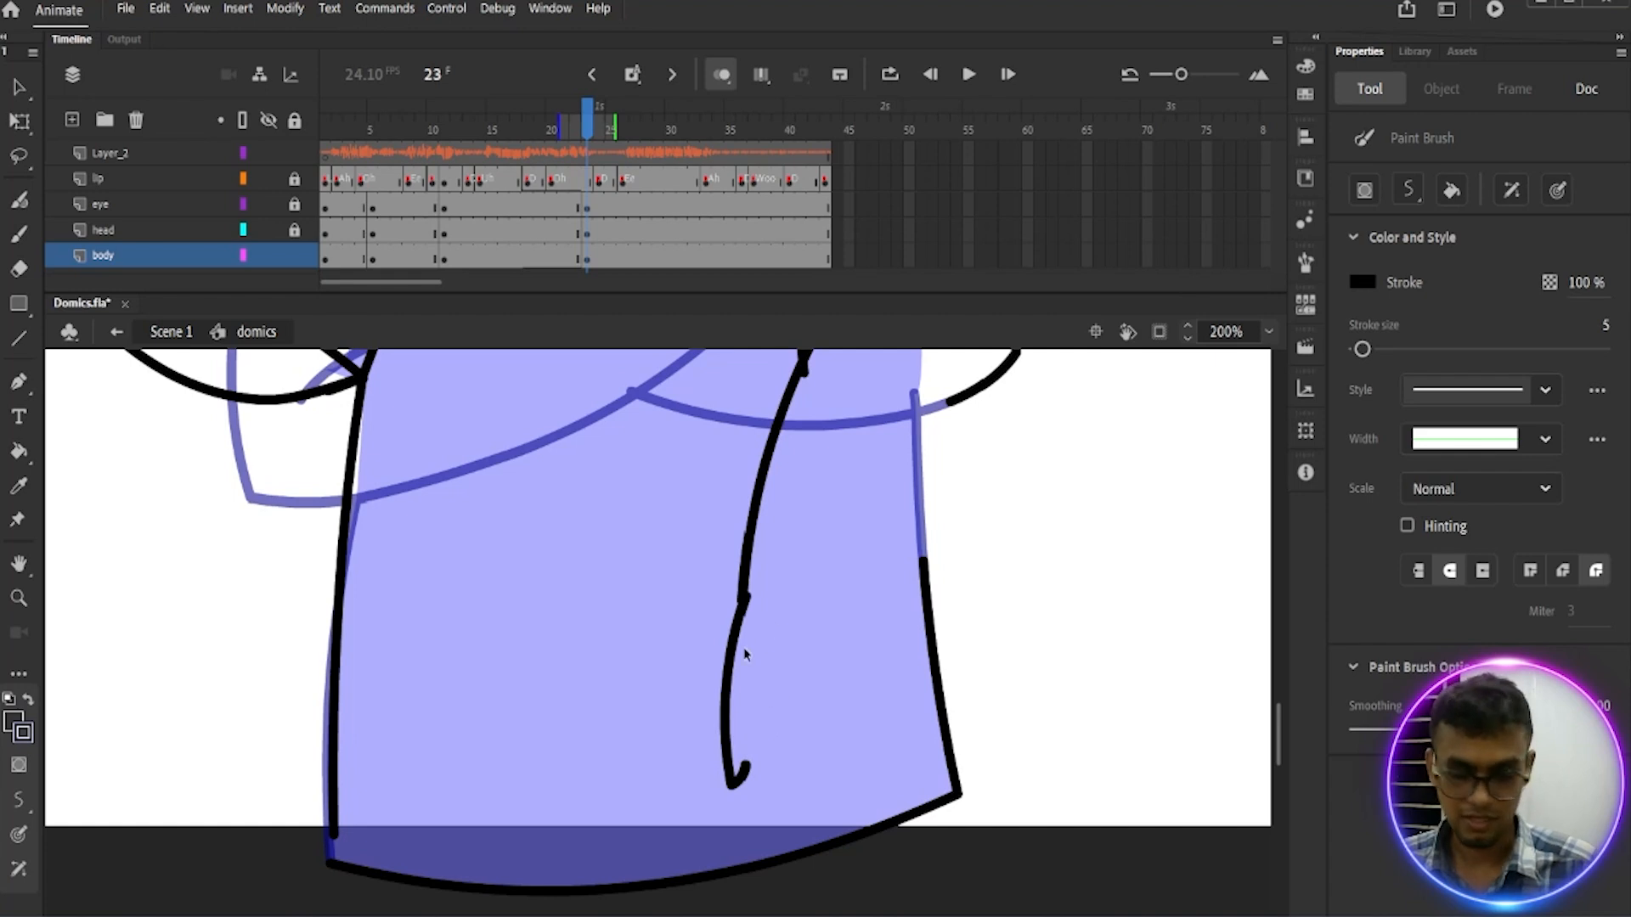
pyautogui.hotkey('ctrl', 'z')
pyautogui.moveTo(741, 604)
pyautogui.mouseDown()
pyautogui.moveTo(786, 683)
pyautogui.moveTo(824, 684)
pyautogui.moveTo(851, 636)
pyautogui.moveTo(842, 763)
pyautogui.moveTo(931, 542)
pyautogui.mouseUp()
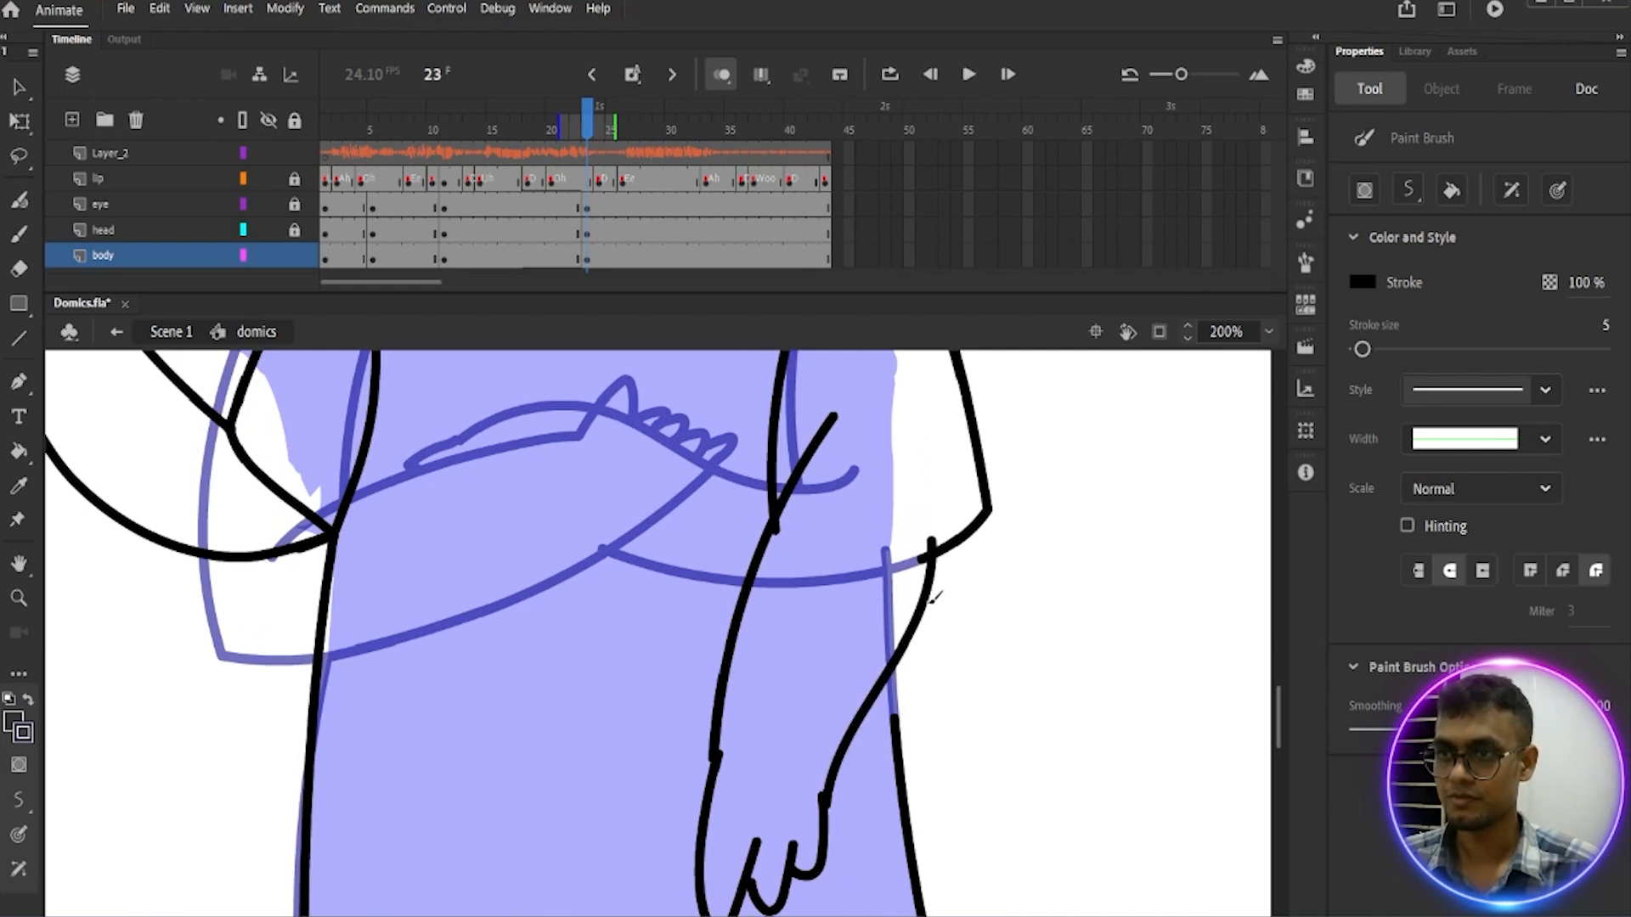
pyautogui.moveTo(879, 601); pyautogui.dragTo(760, 686)
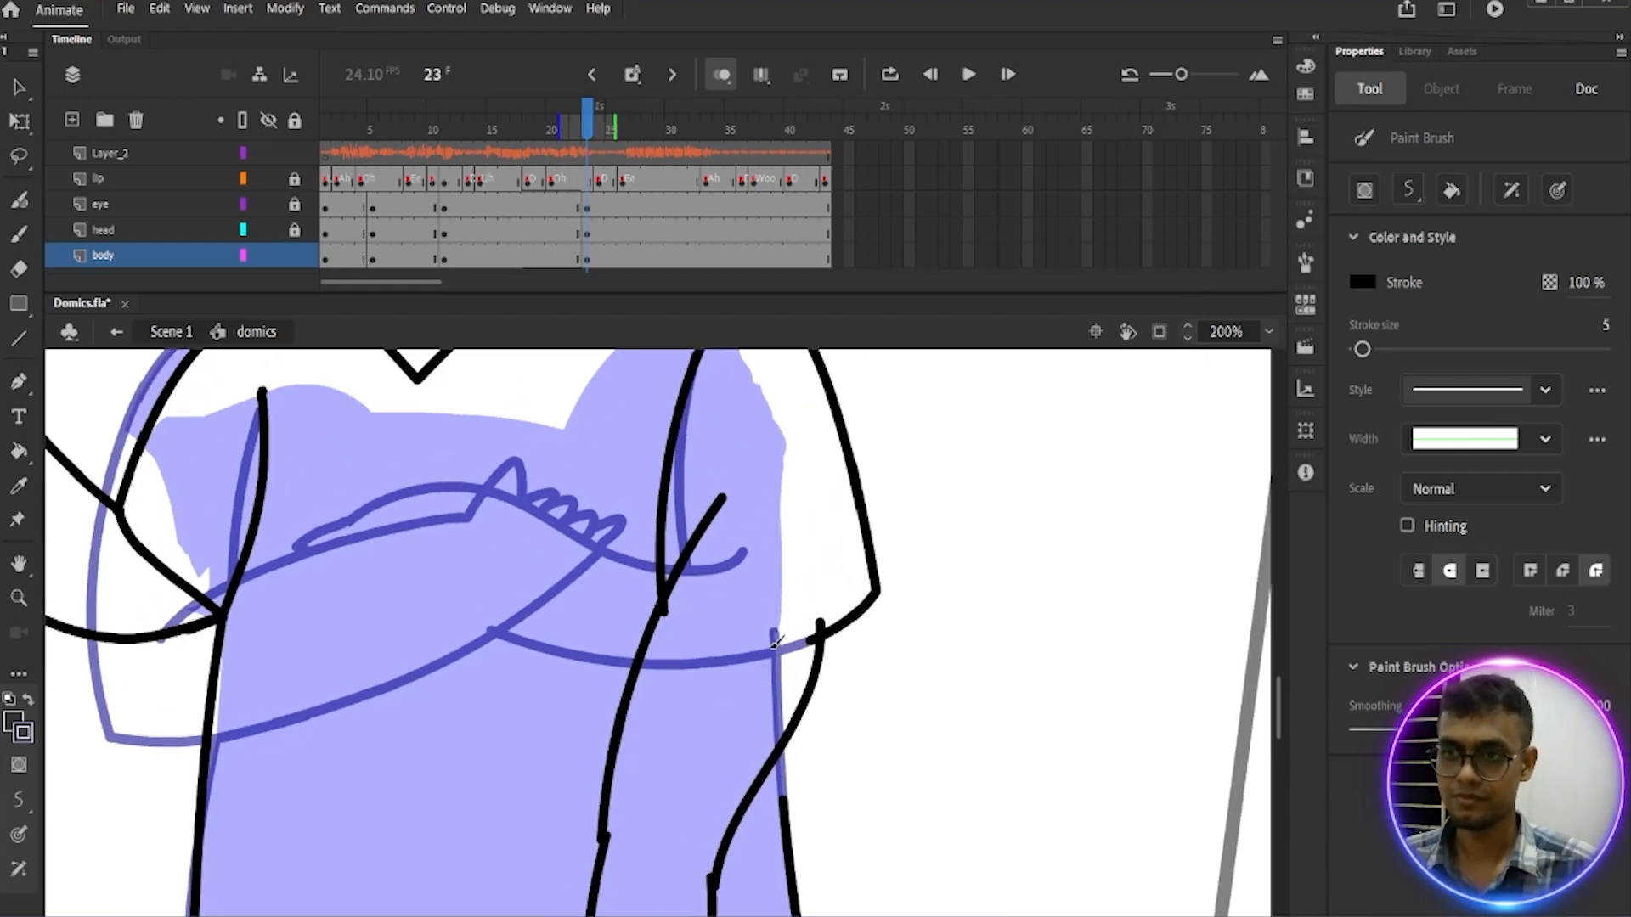
pyautogui.scroll(-3, 857, 645)
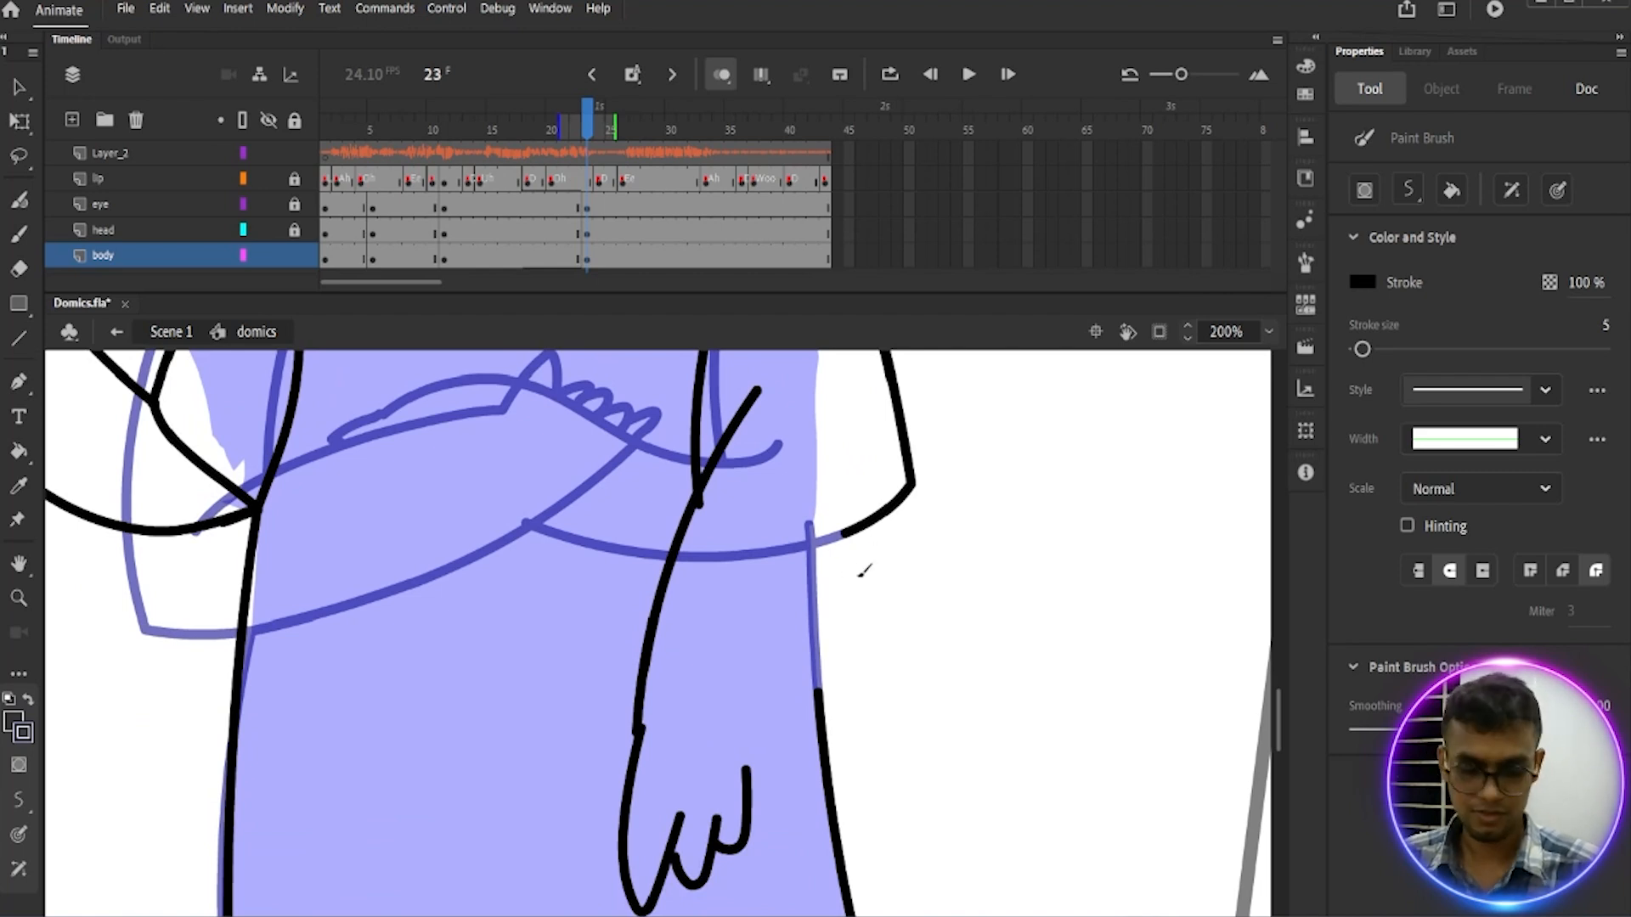
# Step: Delete the old hem segment of the lowered arm's sleeve and pull the sleeve's outer line inward
pyautogui.press('v')
pyautogui.click(884, 514)
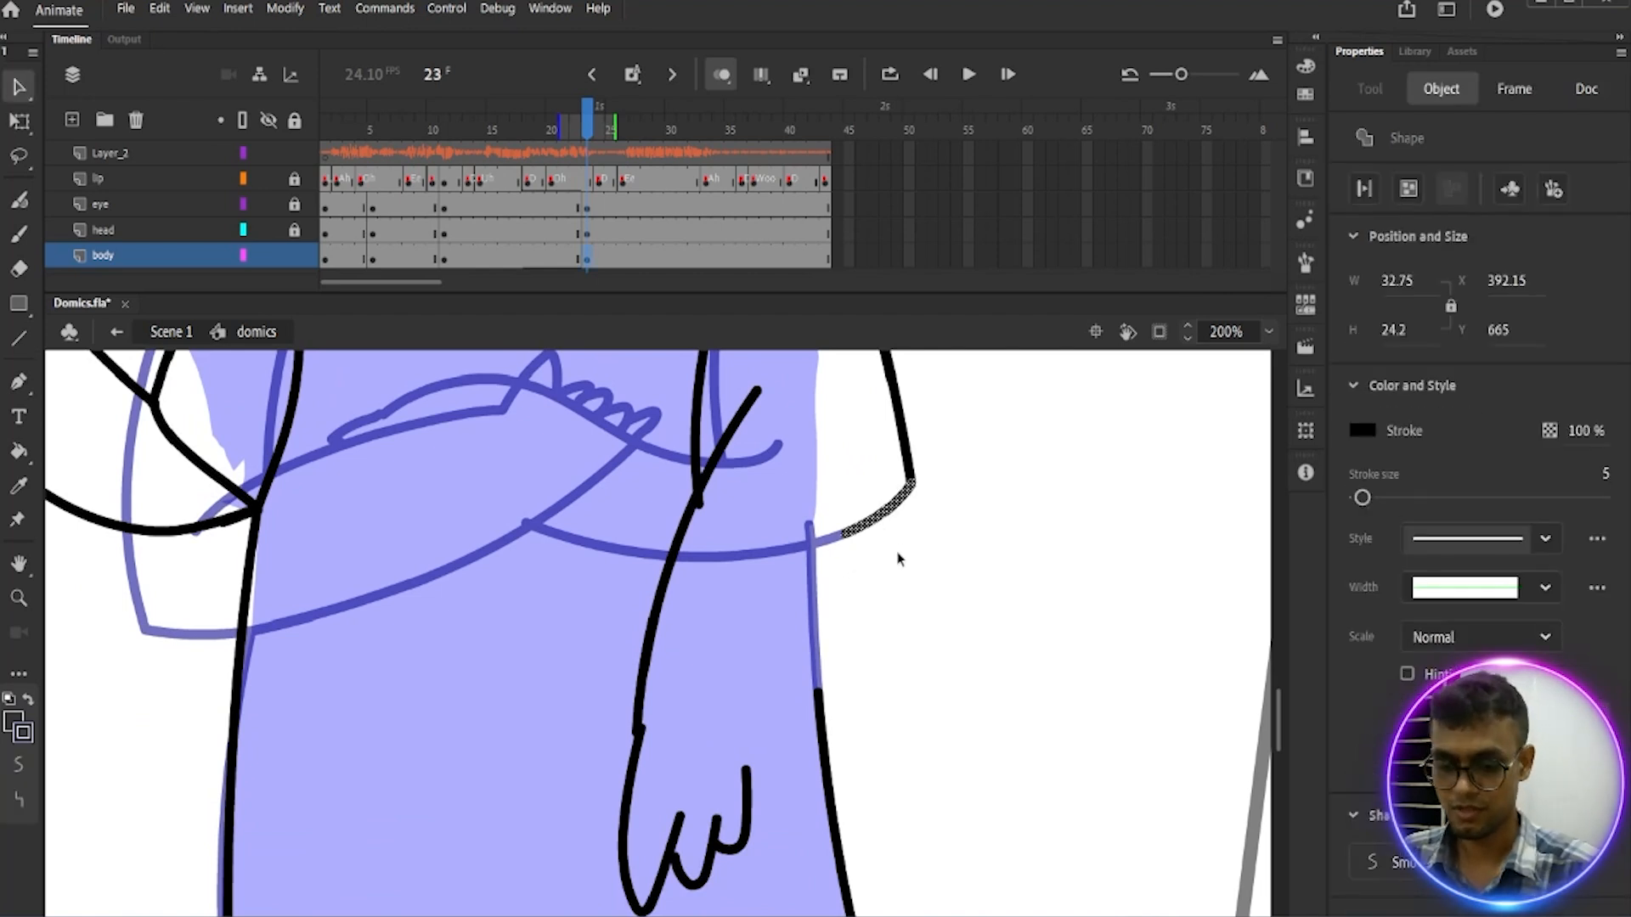
pyautogui.press('Delete')
pyautogui.scroll(-1, 848, 626)
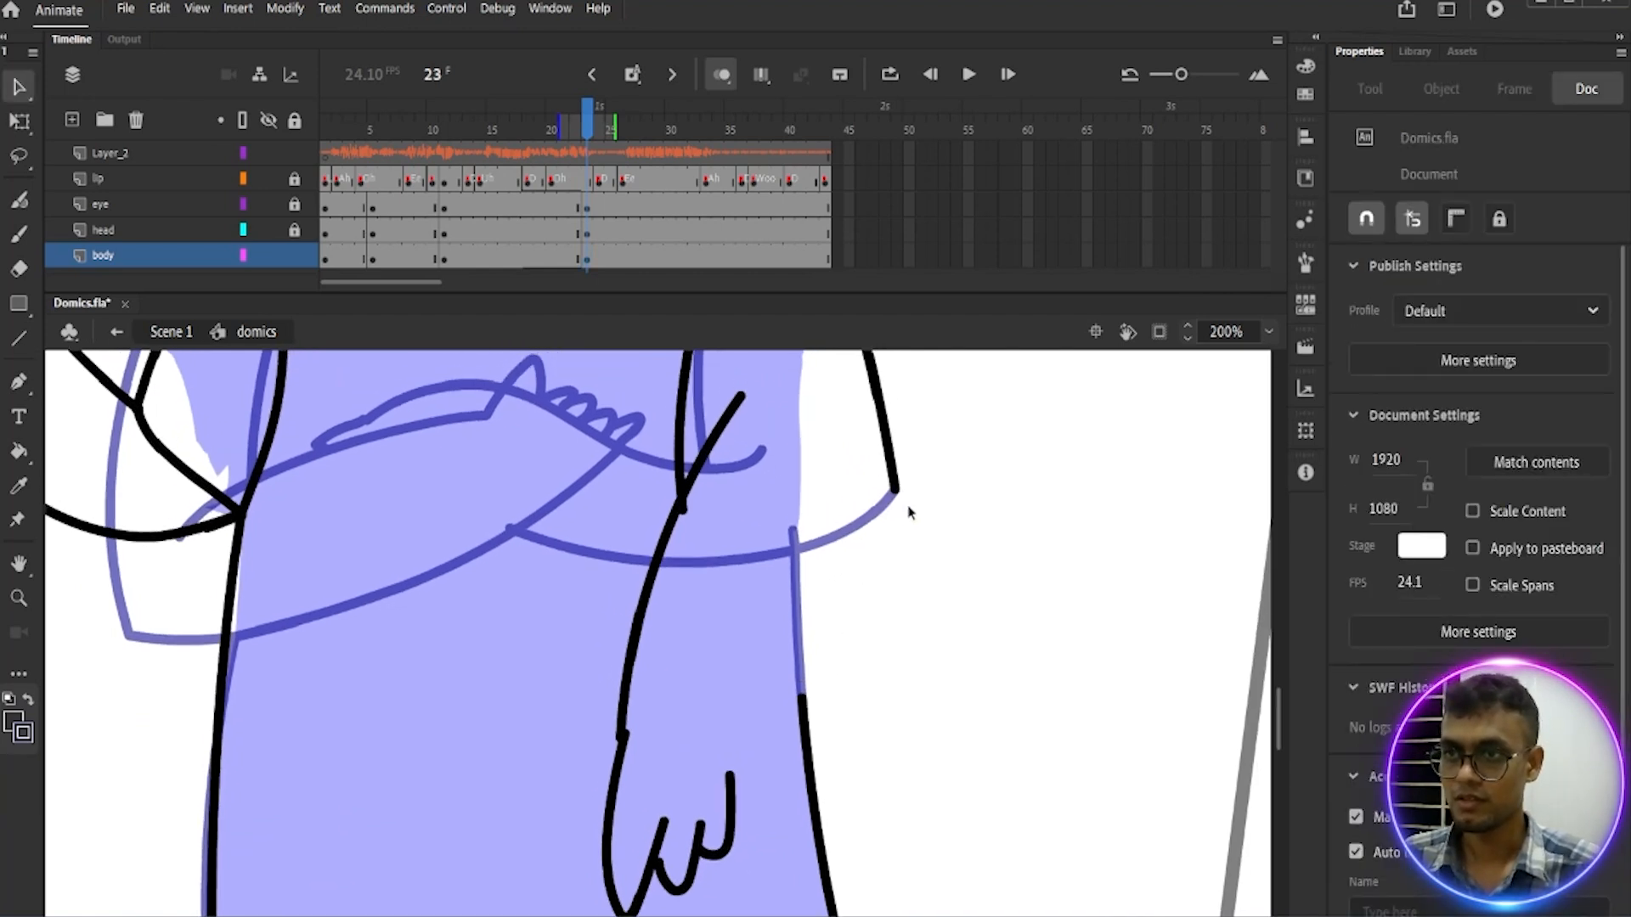
pyautogui.scroll(4, 849, 586)
pyautogui.moveTo(813, 674)
pyautogui.mouseDown()
pyautogui.moveTo(730, 695)
pyautogui.moveTo(764, 772)
pyautogui.moveTo(794, 681)
pyautogui.moveTo(898, 576)
pyautogui.moveTo(794, 648)
pyautogui.moveTo(797, 584)
pyautogui.mouseUp()
# Step: Brush the outer forearm line between sleeve and hand, redoing a bad stroke, and add a curved line across the wrist
pyautogui.press('b')
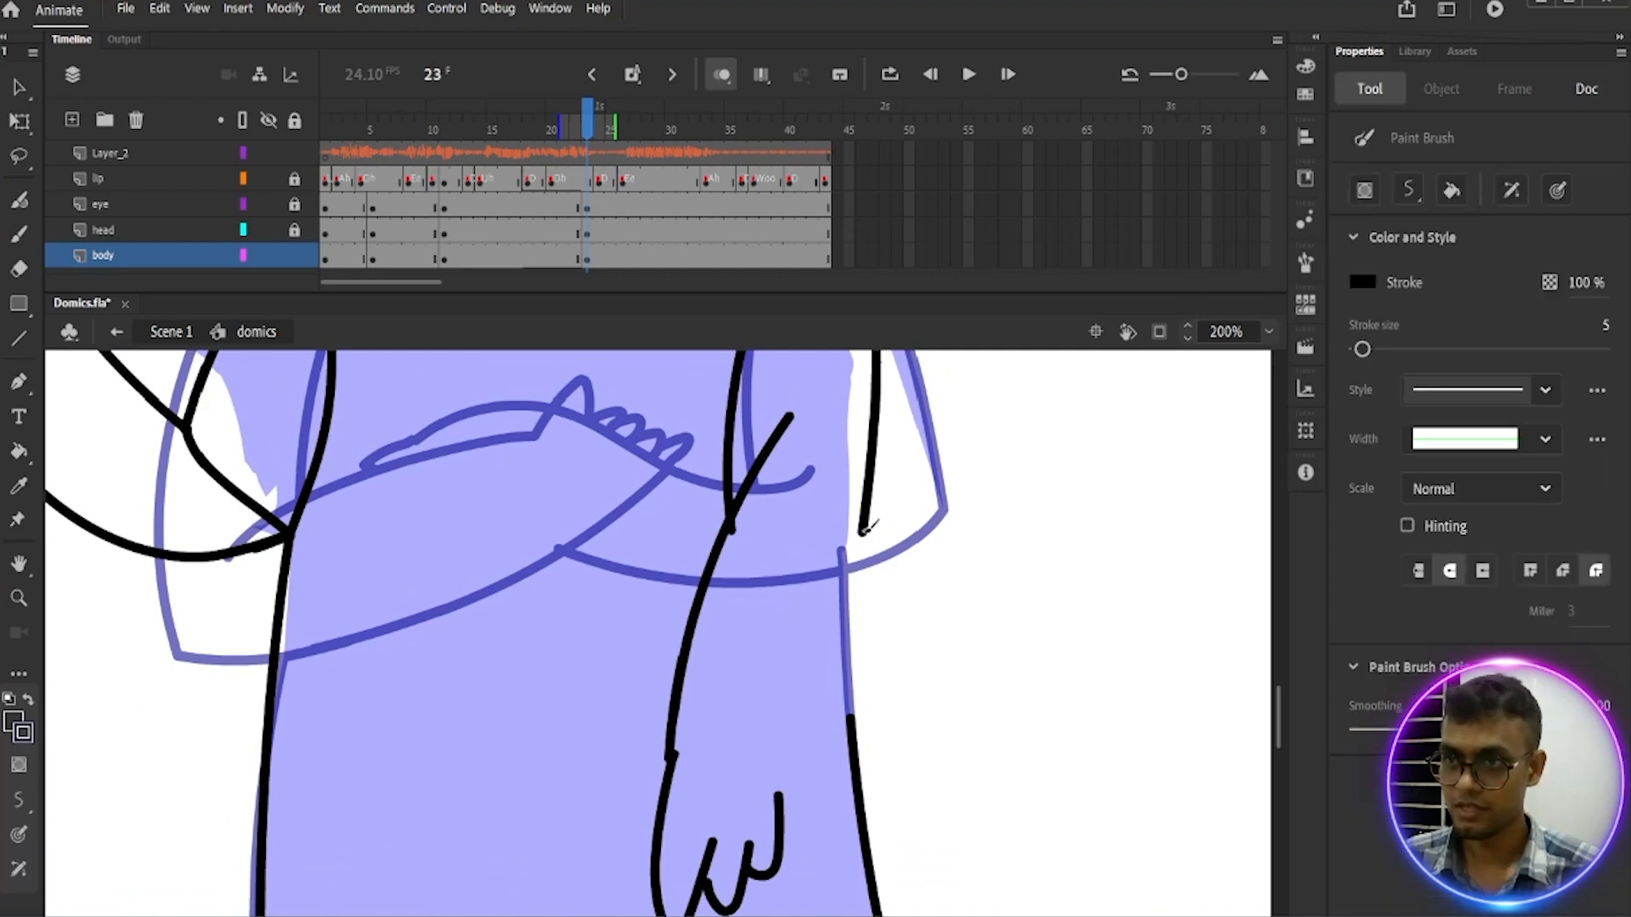
pyautogui.moveTo(861, 530); pyautogui.dragTo(733, 875)
pyautogui.hotkey('ctrl', 'z')
pyautogui.moveTo(780, 796)
pyautogui.mouseDown()
pyautogui.moveTo(814, 744)
pyautogui.moveTo(863, 474)
pyautogui.mouseUp()
pyautogui.scroll(-1, 748, 654)
pyautogui.moveTo(618, 716); pyautogui.dragTo(805, 801)
pyautogui.moveTo(737, 736); pyautogui.dragTo(764, 610)
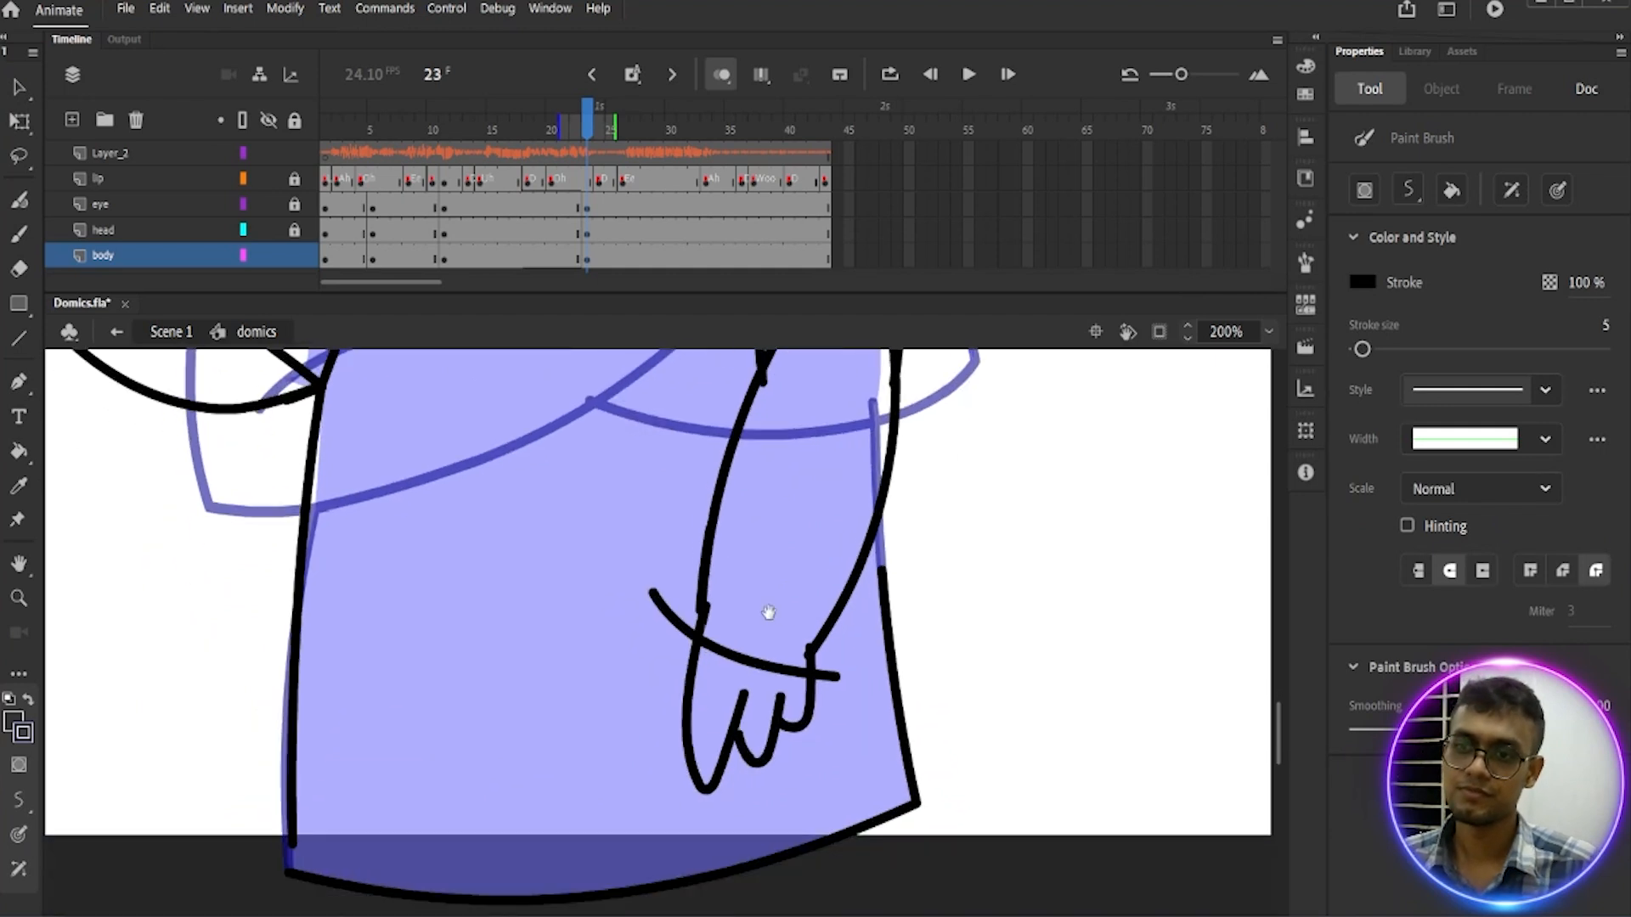
# Step: Delete the ends of the wrist line that overhang both sides of the lowered forearm
pyautogui.press('v')
pyautogui.click(675, 611)
pyautogui.press('Delete')
pyautogui.click(827, 678)
pyautogui.press('Delete')
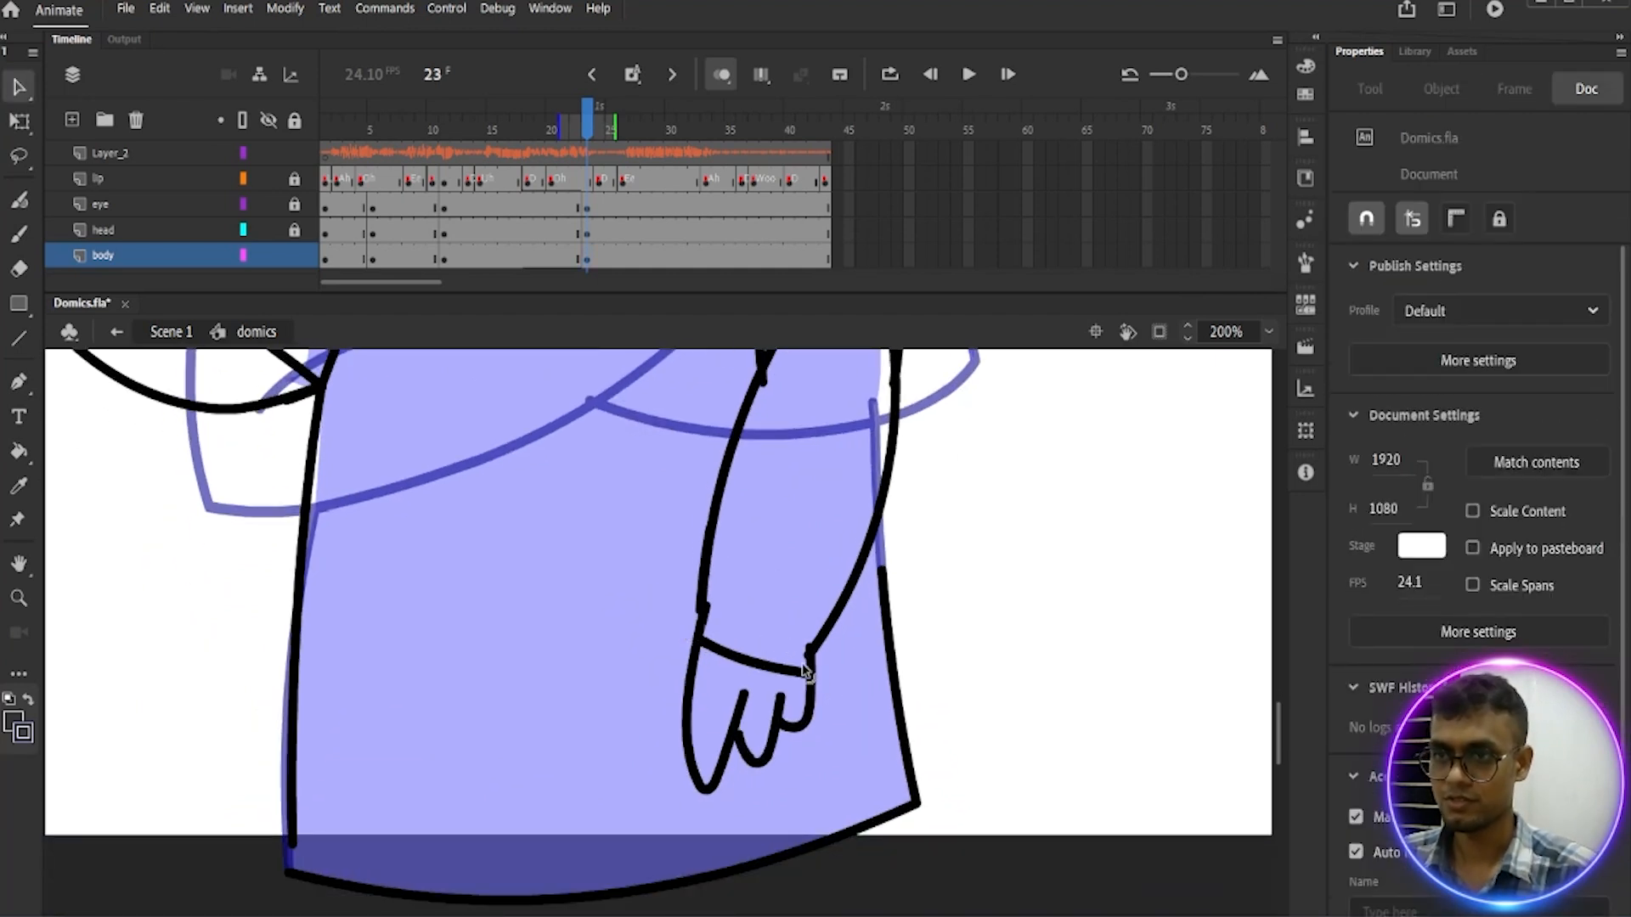
# Step: Remove the stray line end at the outer wrist and align the inner forearm line's end with the hand outline
pyautogui.click(819, 659)
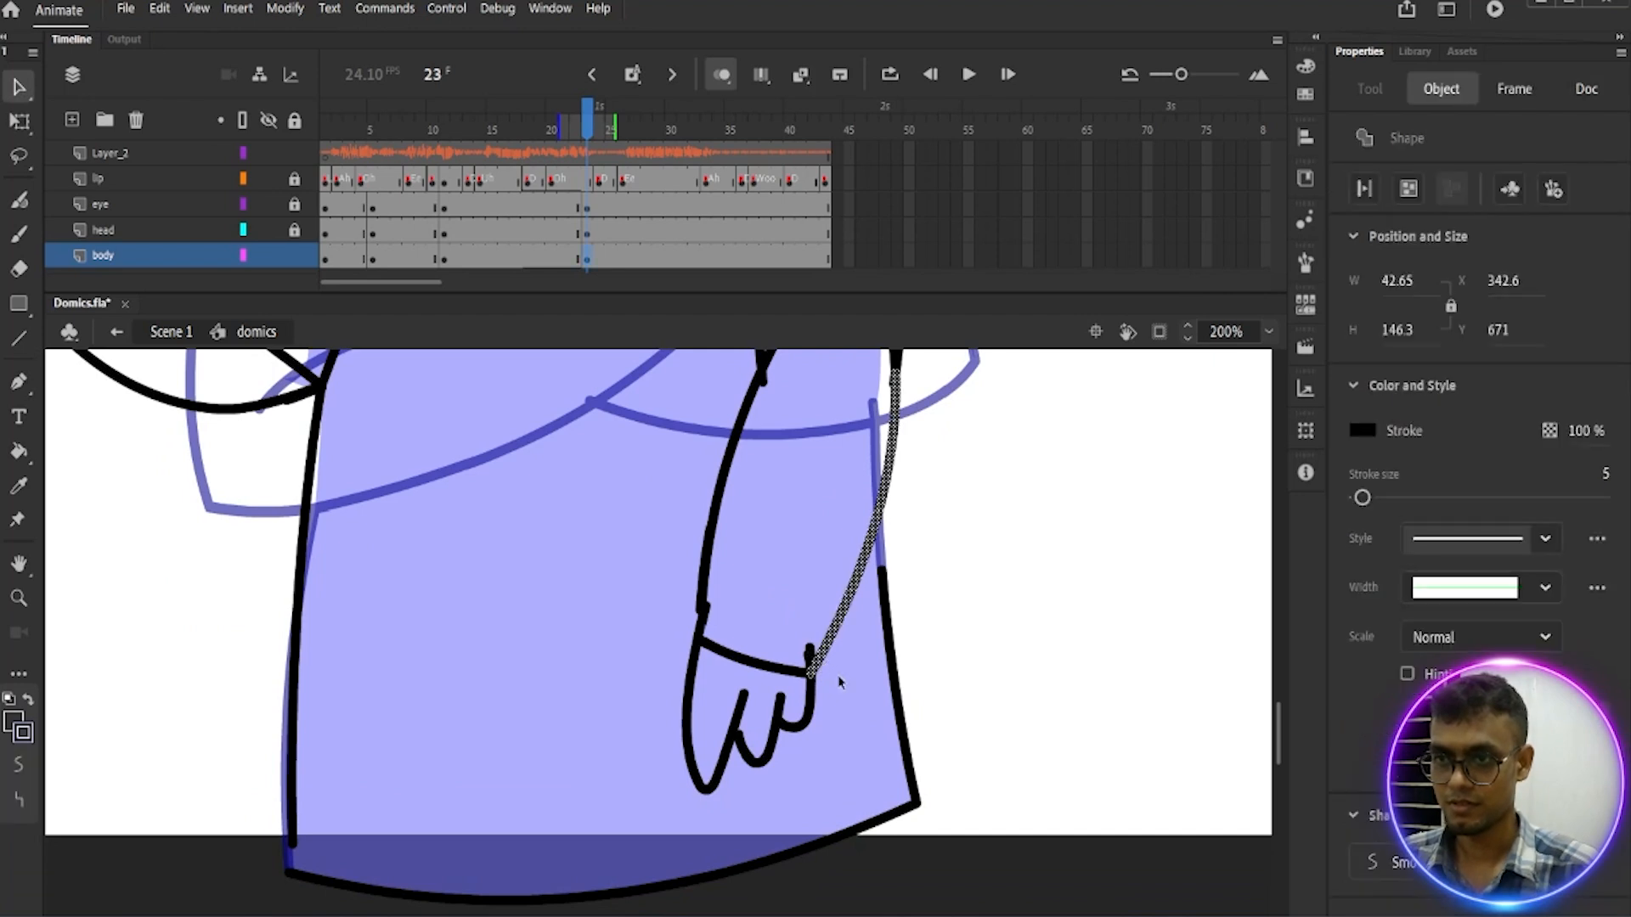
pyautogui.click(790, 634)
pyautogui.click(810, 658)
pyautogui.press('Delete')
pyautogui.click(812, 662)
pyautogui.press('Delete')
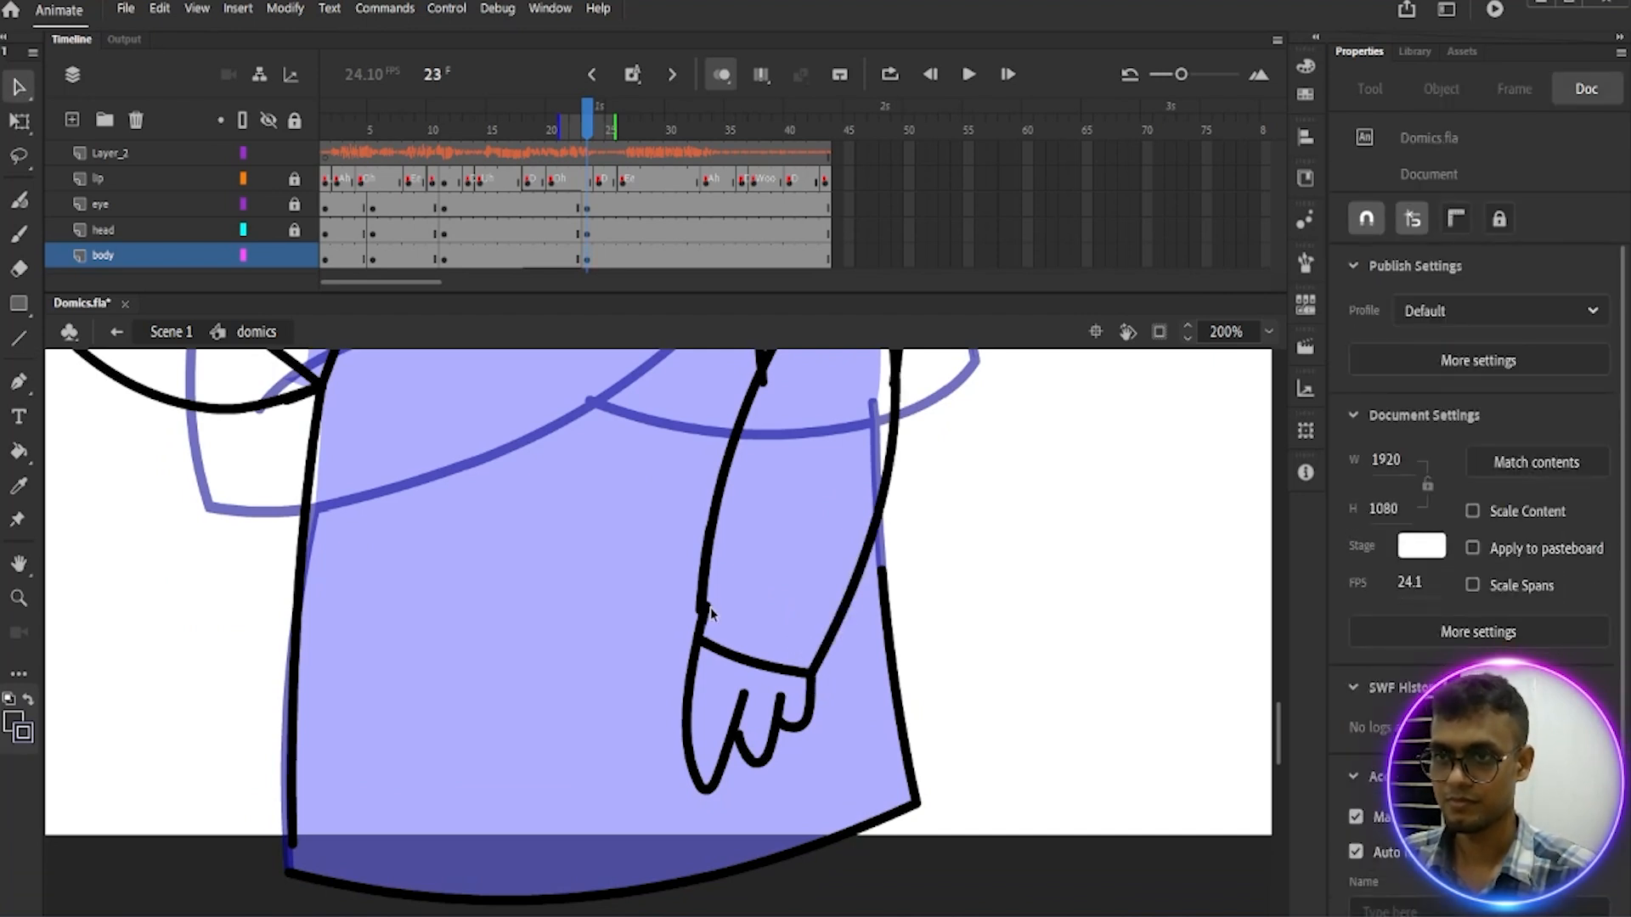
pyautogui.moveTo(706, 607); pyautogui.dragTo(700, 609)
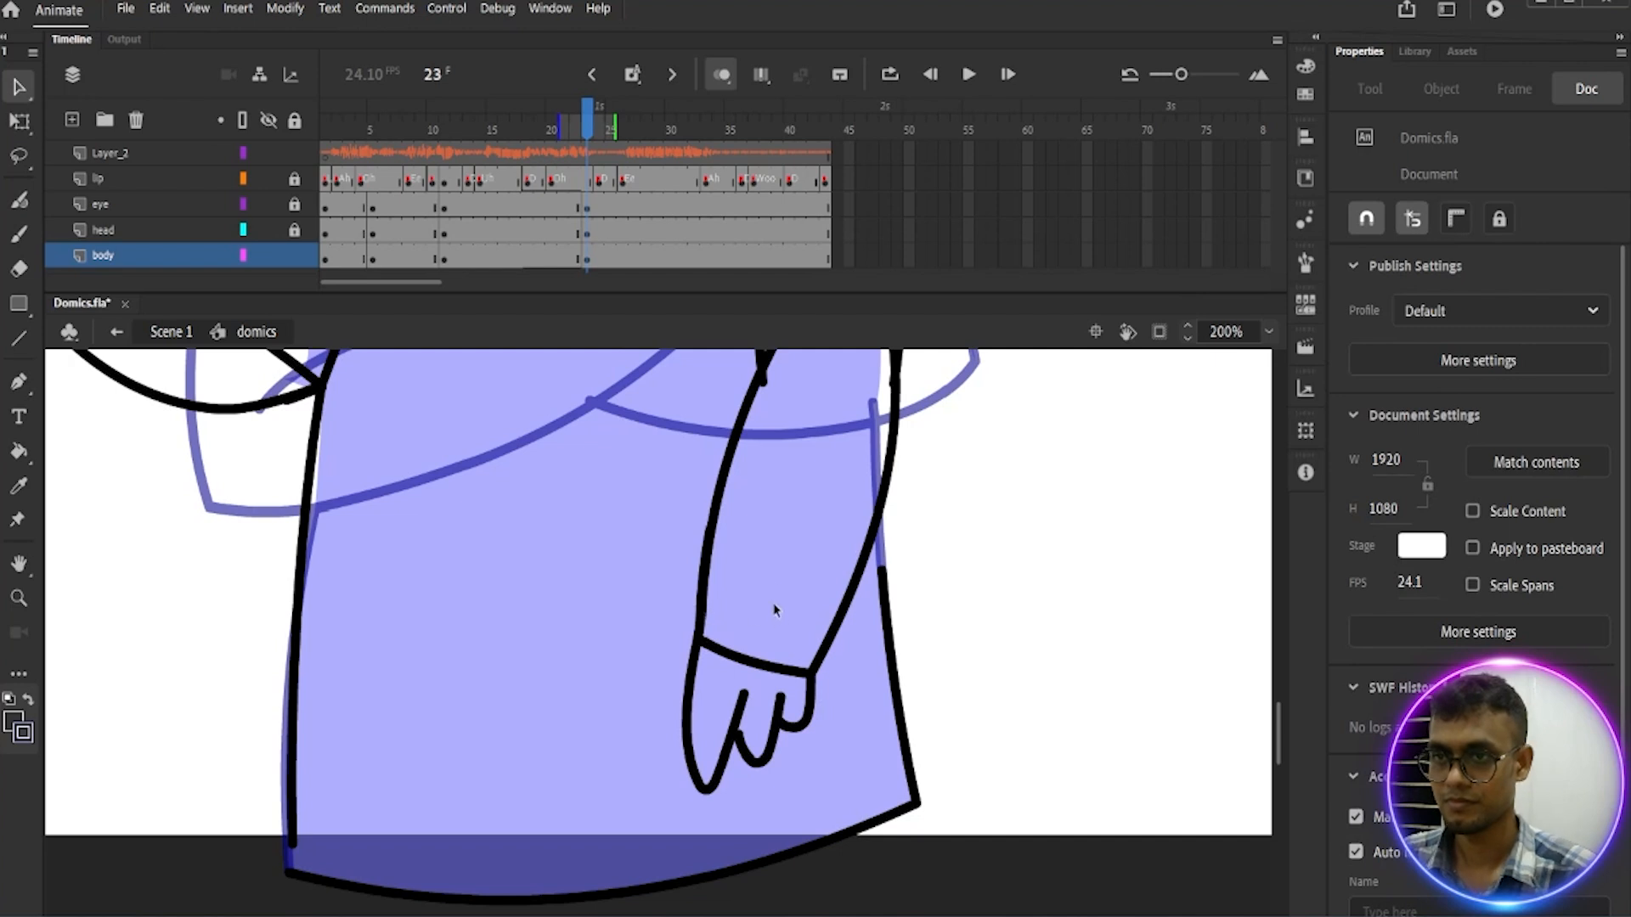
# Step: Delete the line ends overlapping at the lowered arm's elbow, where the sleeve lines meet the forearm lines
pyautogui.scroll(3, 775, 610)
pyautogui.click(693, 554)
pyautogui.press('Delete')
pyautogui.click(805, 548)
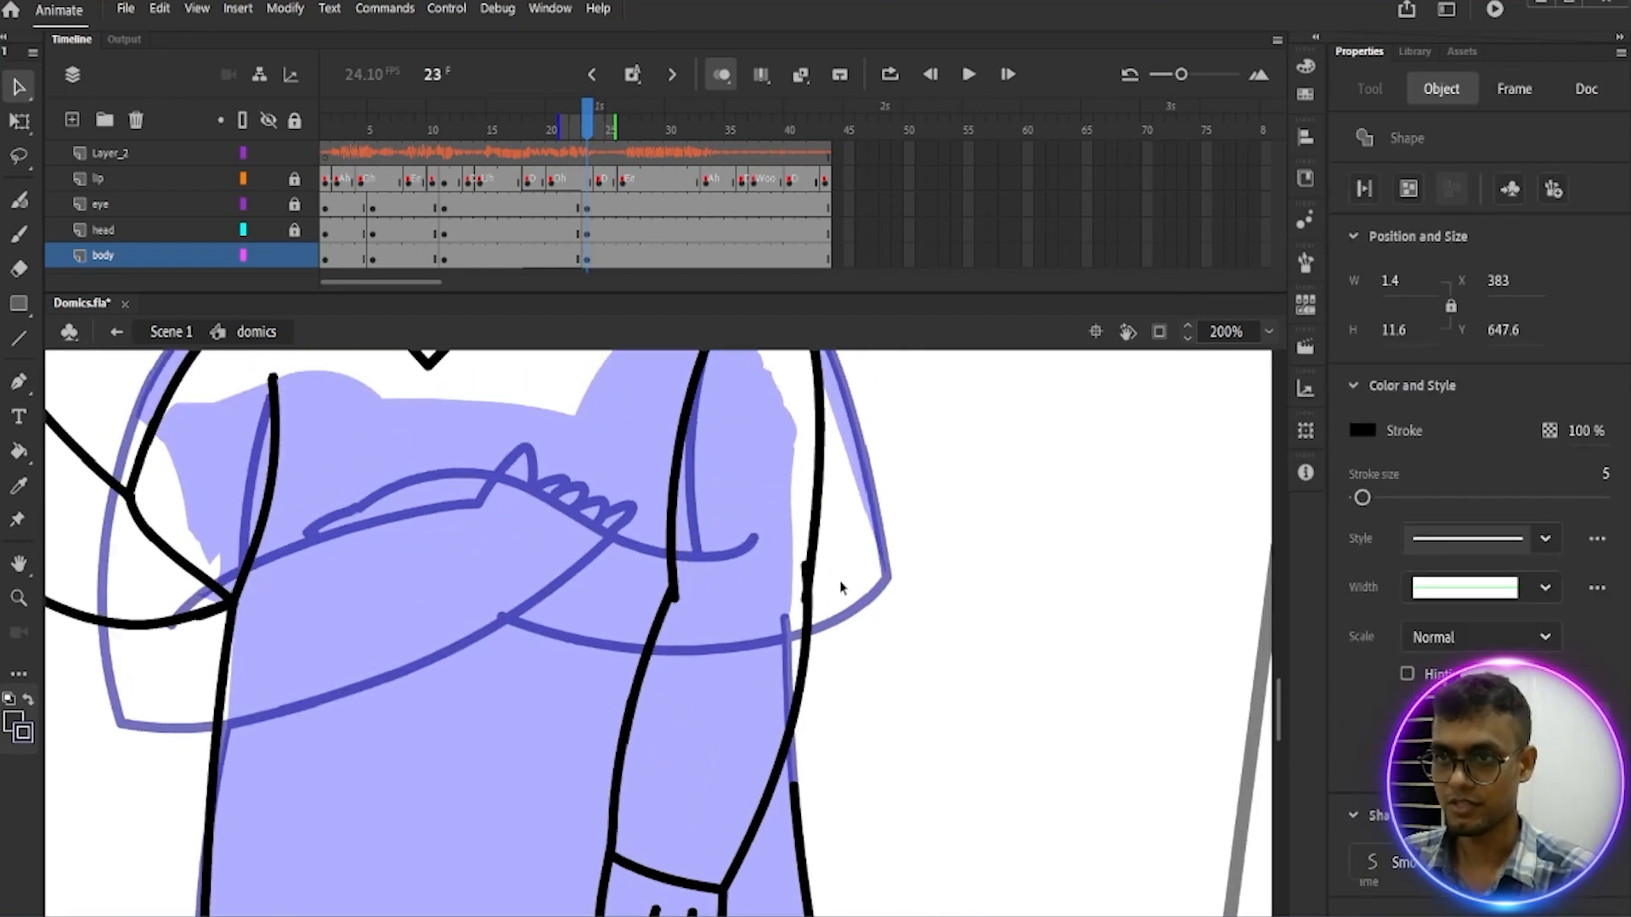
pyautogui.press('Delete')
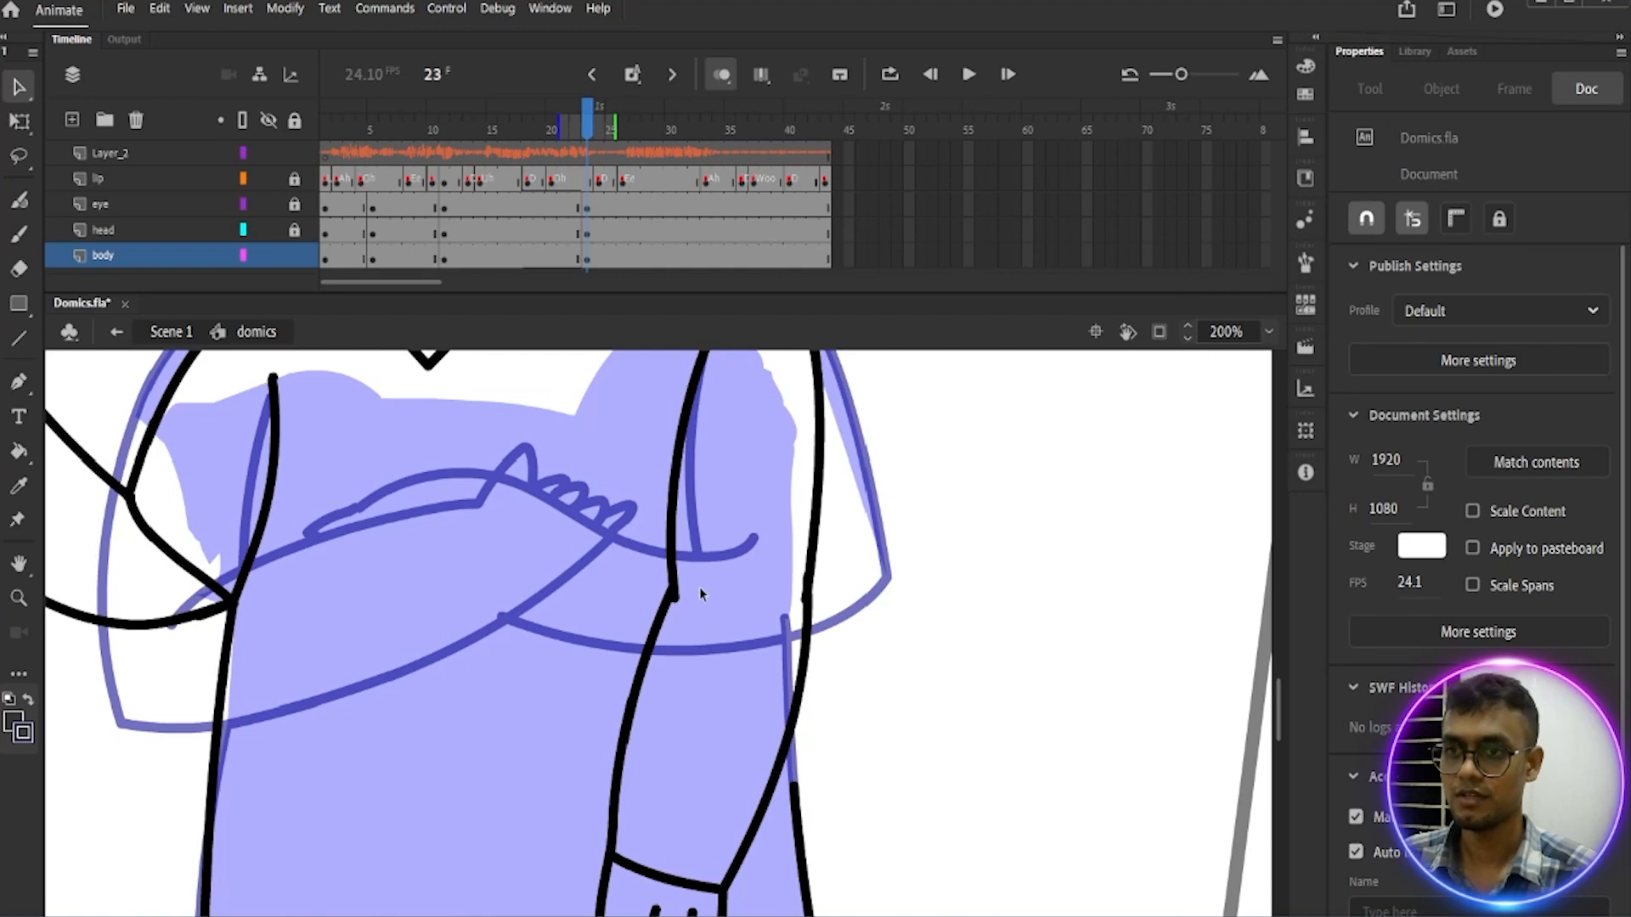
pyautogui.click(670, 599)
pyautogui.press('Delete')
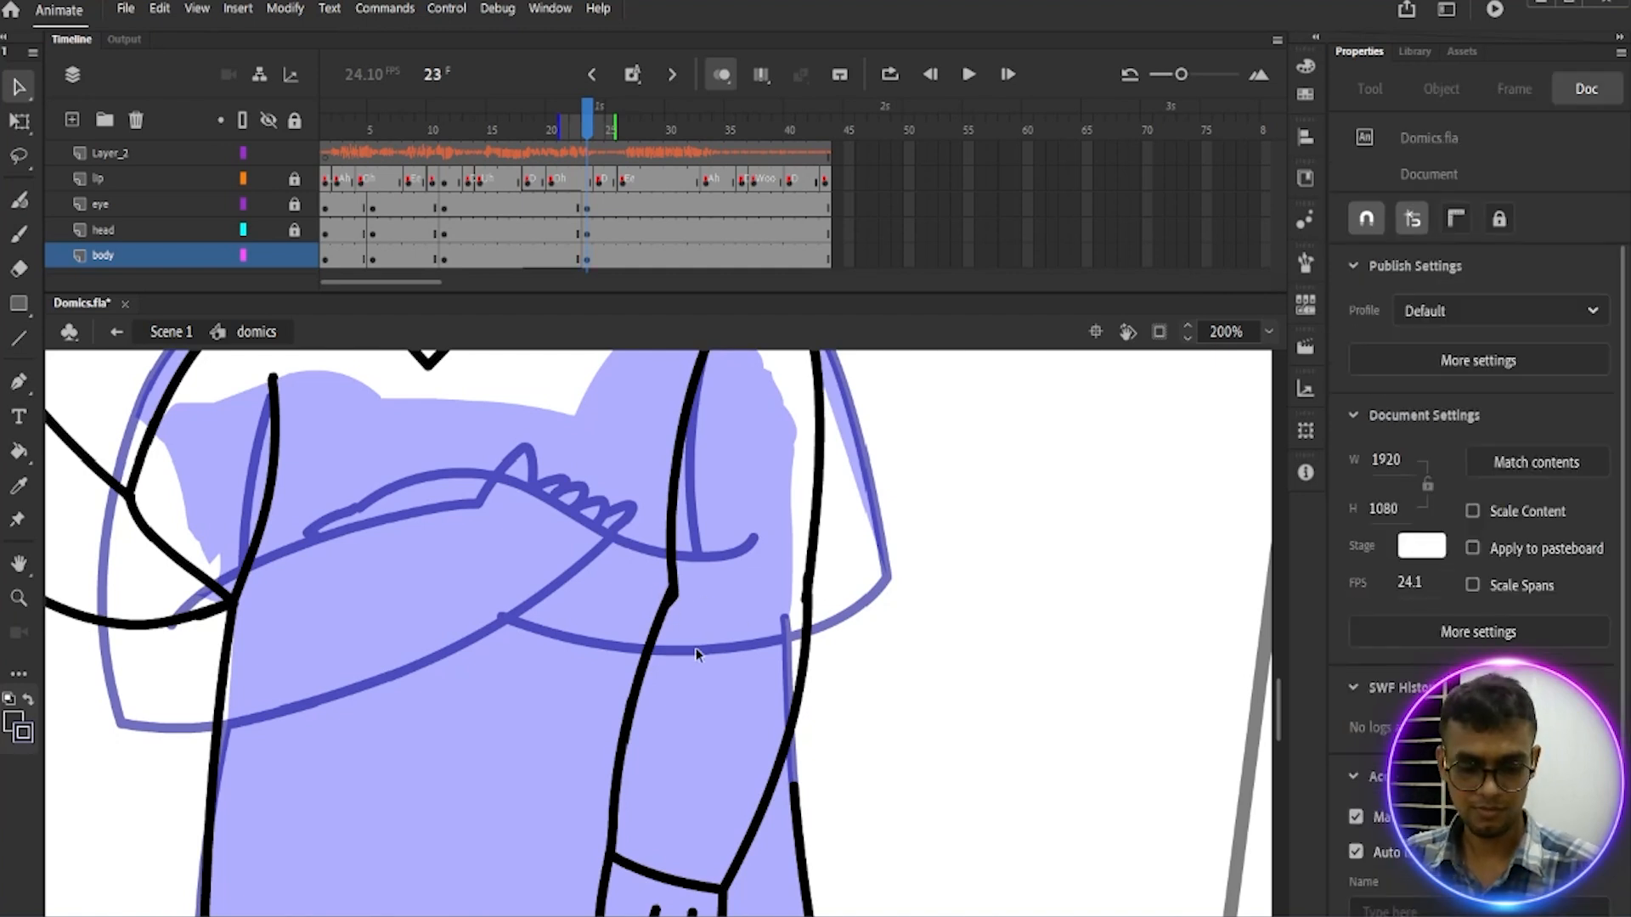
# Step: Brush a curved sleeve hem line across the lowered arm at the elbow, undoing and redrawing the unsatisfactory strokes
pyautogui.press('y')
pyautogui.moveTo(626, 558); pyautogui.dragTo(936, 597)
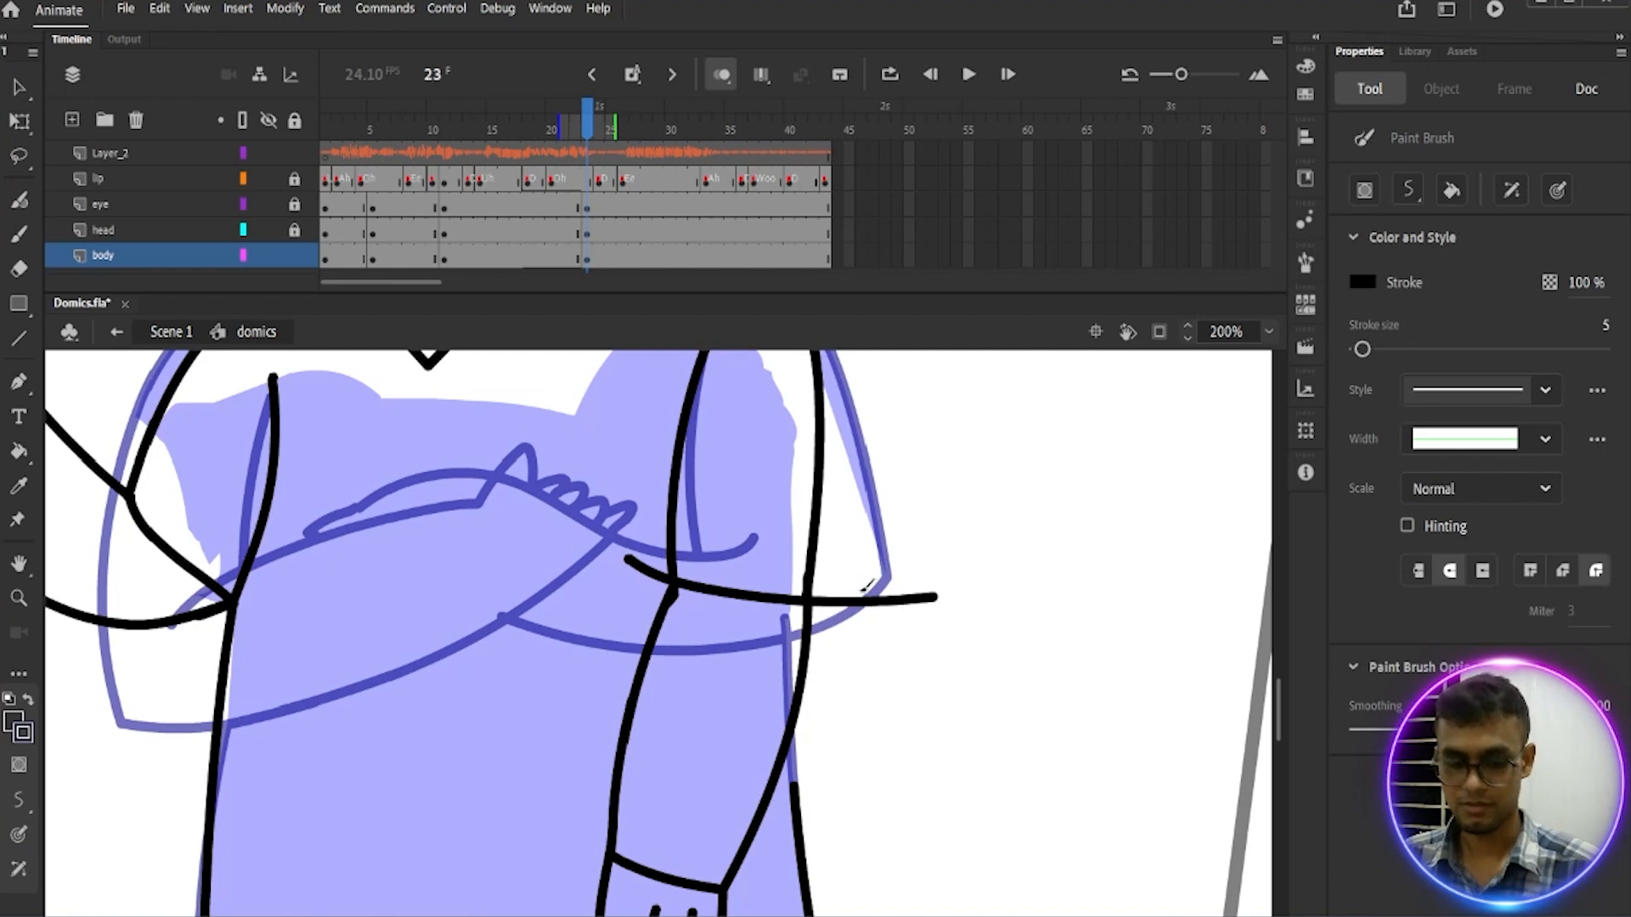
pyautogui.hotkey('ctrl', 'z')
pyautogui.moveTo(601, 569); pyautogui.dragTo(885, 599)
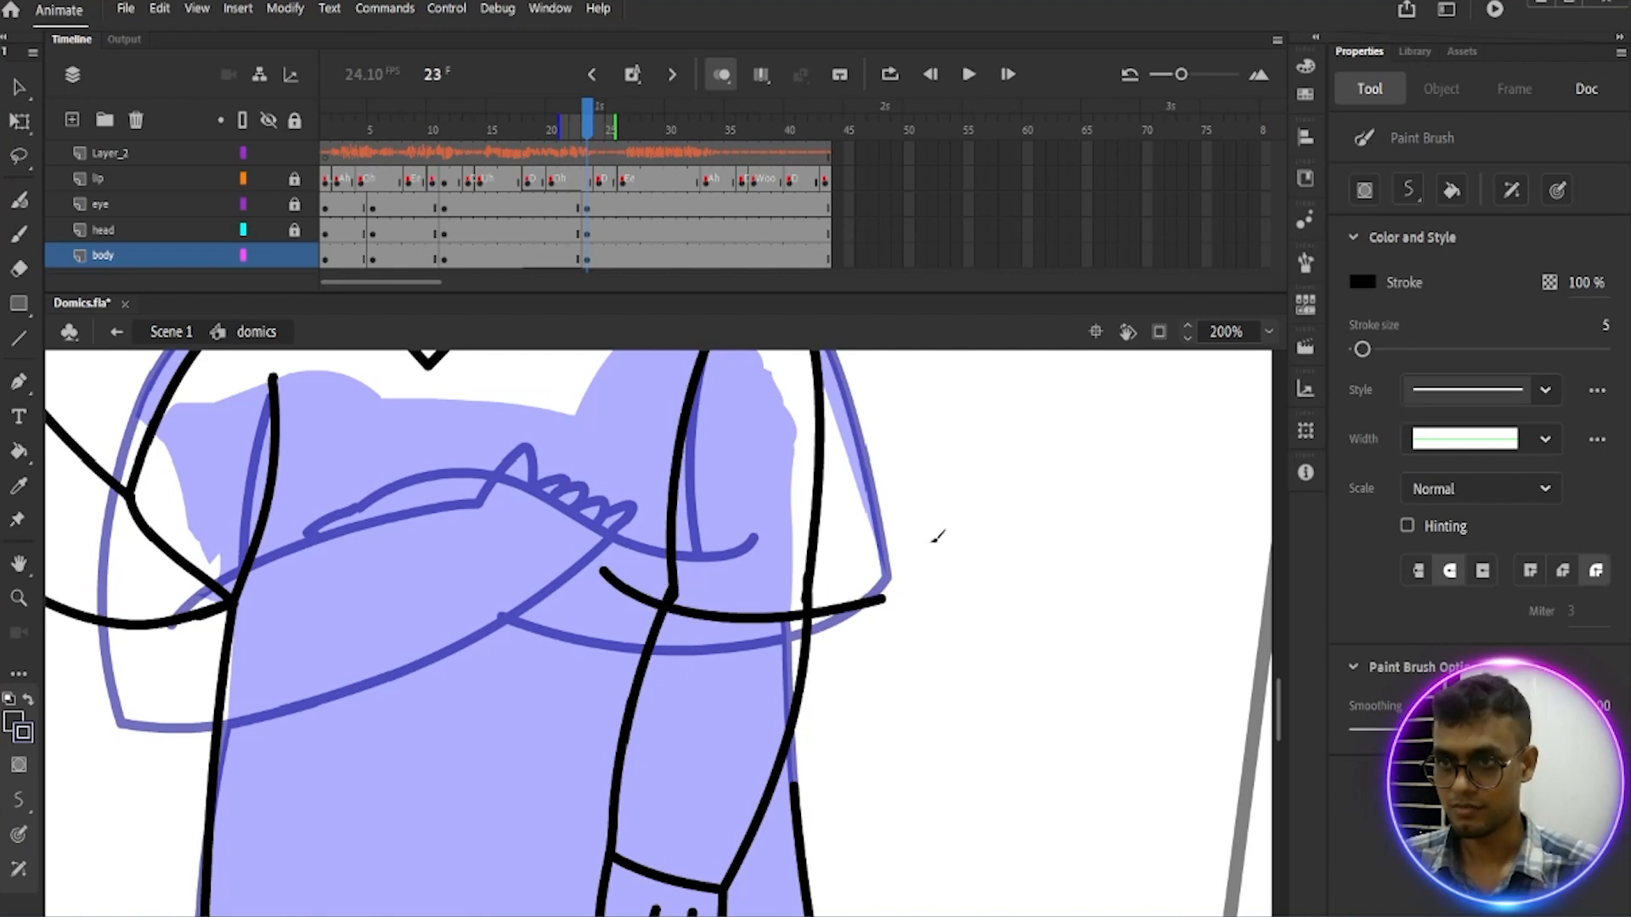
pyautogui.hotkey('ctrl', 'z')
pyautogui.moveTo(591, 552); pyautogui.dragTo(911, 591)
pyautogui.hotkey('ctrl', 'z')
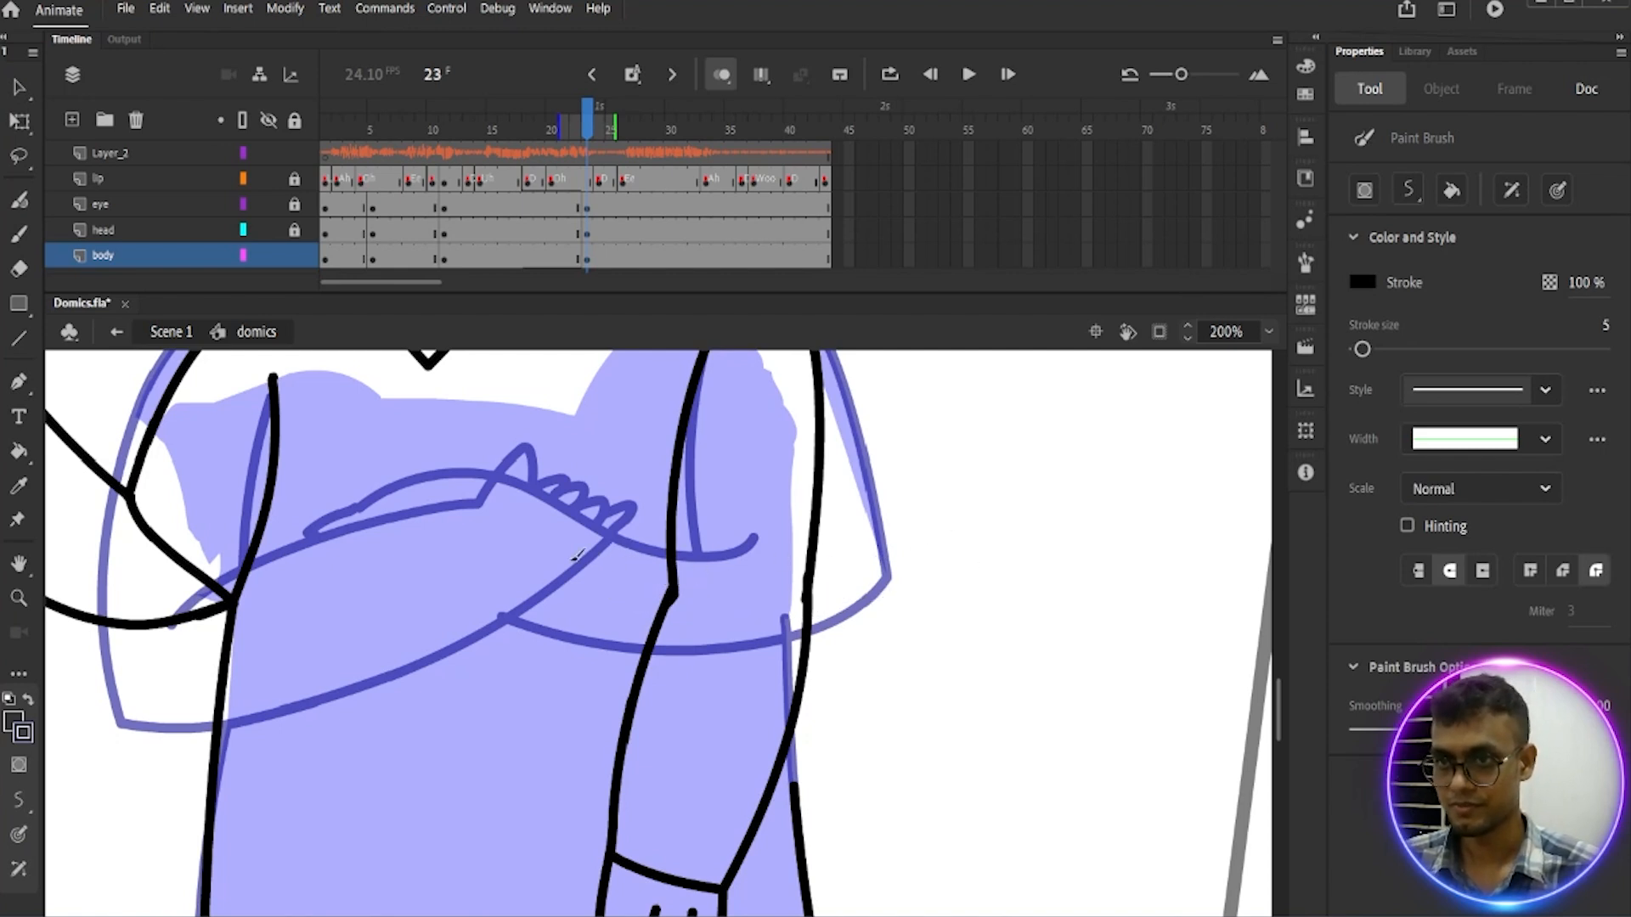
pyautogui.moveTo(570, 562); pyautogui.dragTo(906, 567)
pyautogui.hotkey('ctrl', 'z')
pyautogui.moveTo(576, 570); pyautogui.dragTo(878, 595)
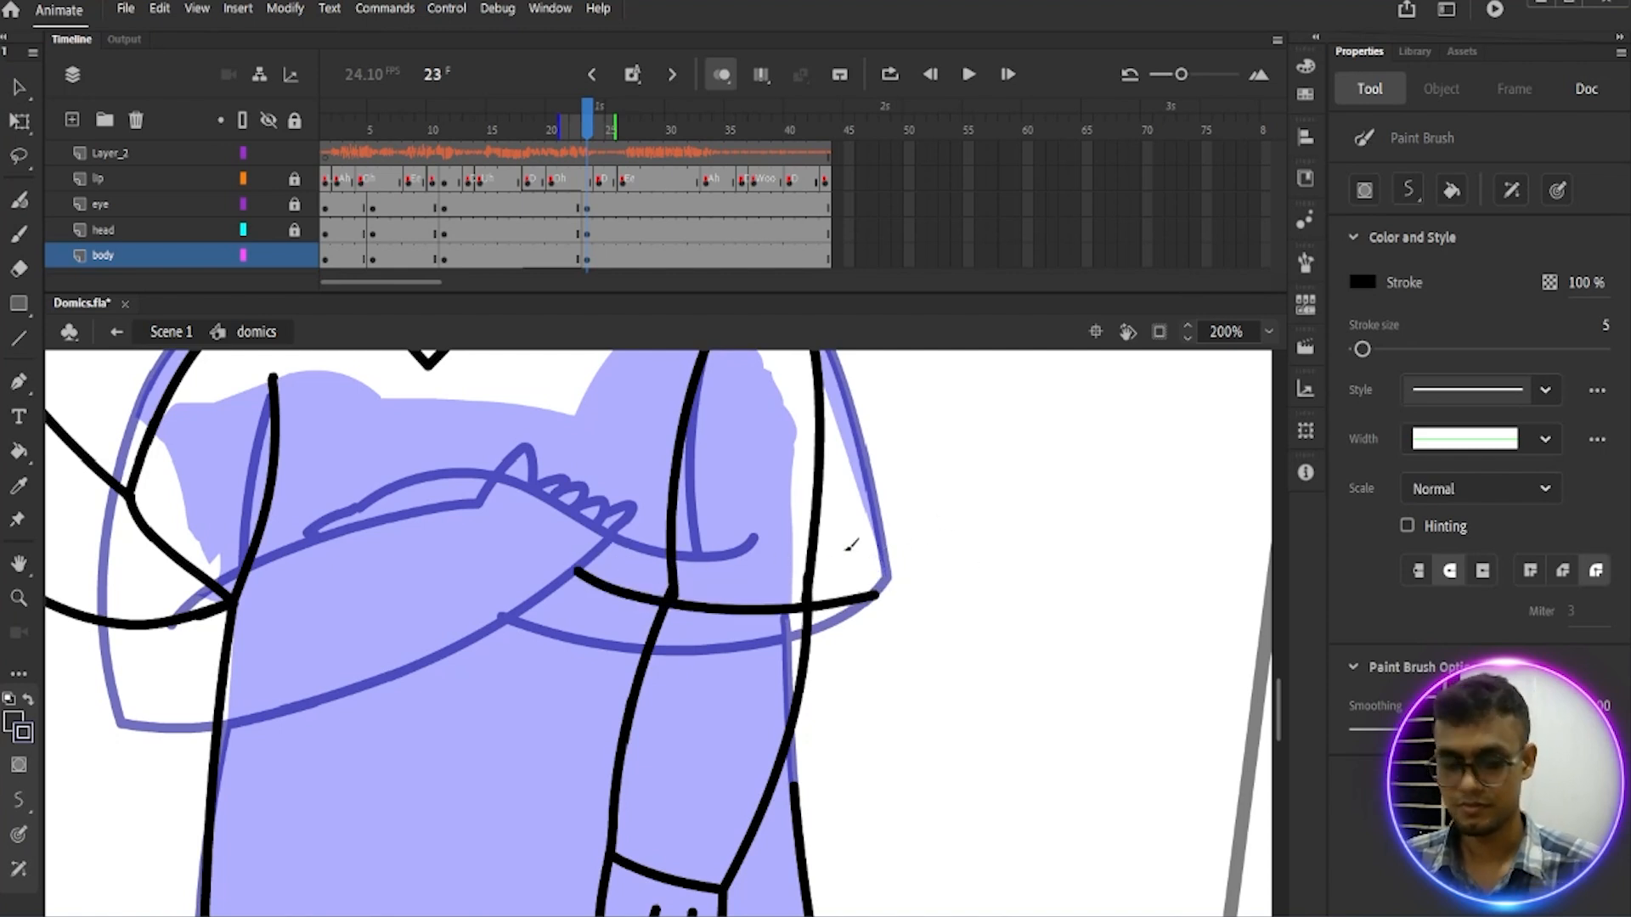
# Step: Delete the sleeve hem's overhanging ends on both sides of the arm and bend the remaining line upward into an arch
pyautogui.press('v')
pyautogui.click(633, 598)
pyautogui.press('Delete')
pyautogui.click(845, 605)
pyautogui.press('Delete')
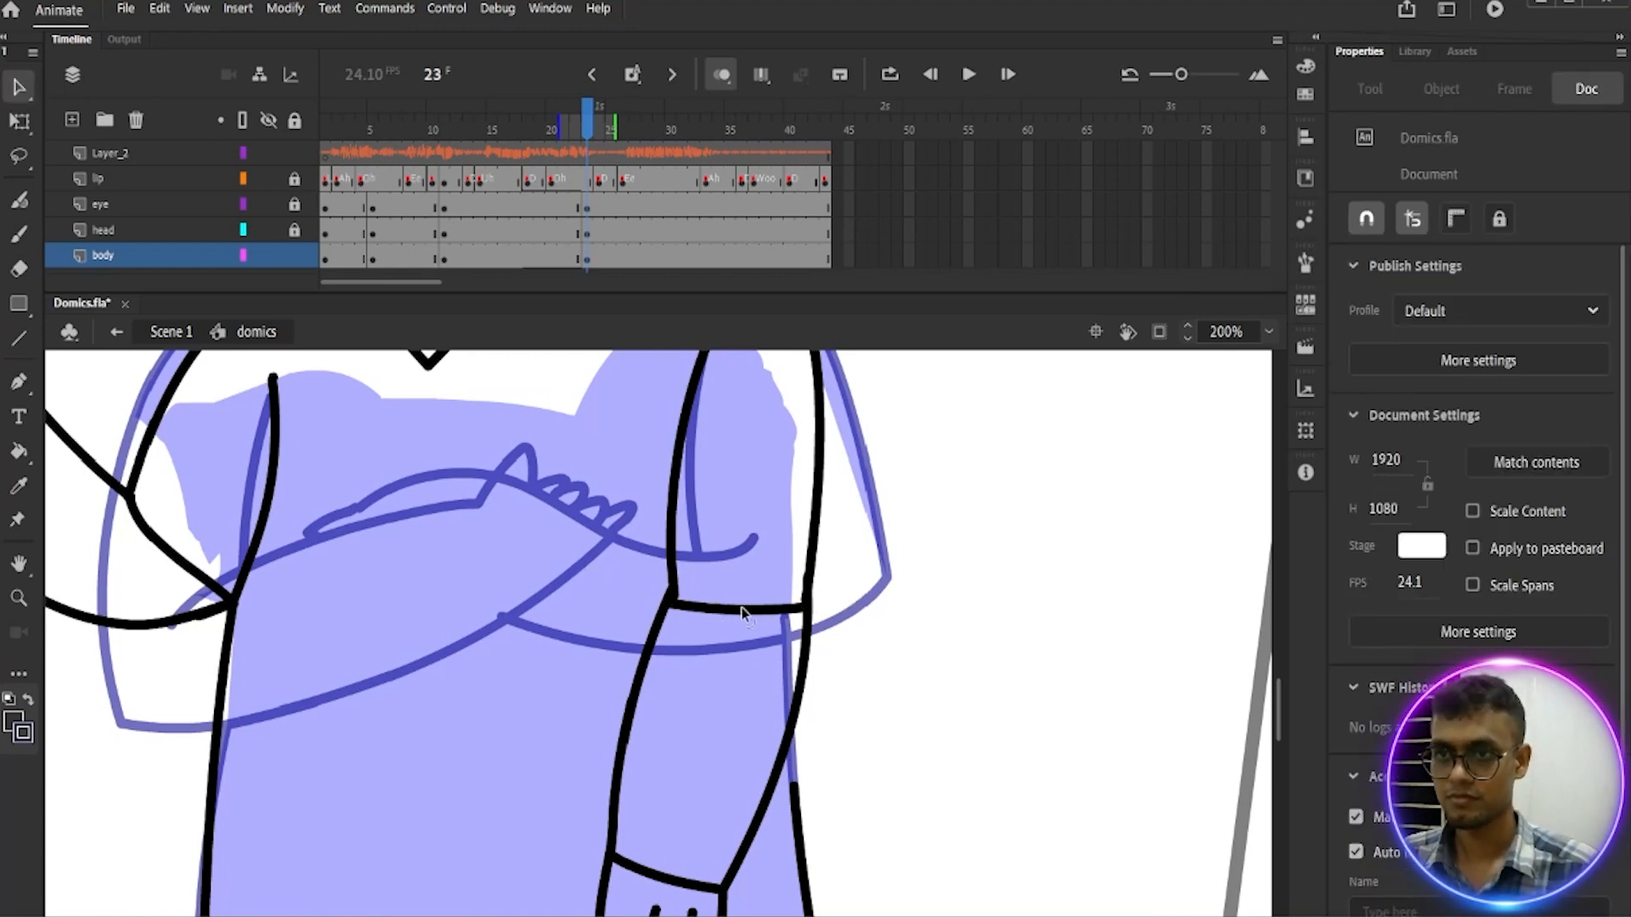
pyautogui.moveTo(725, 610); pyautogui.dragTo(730, 593)
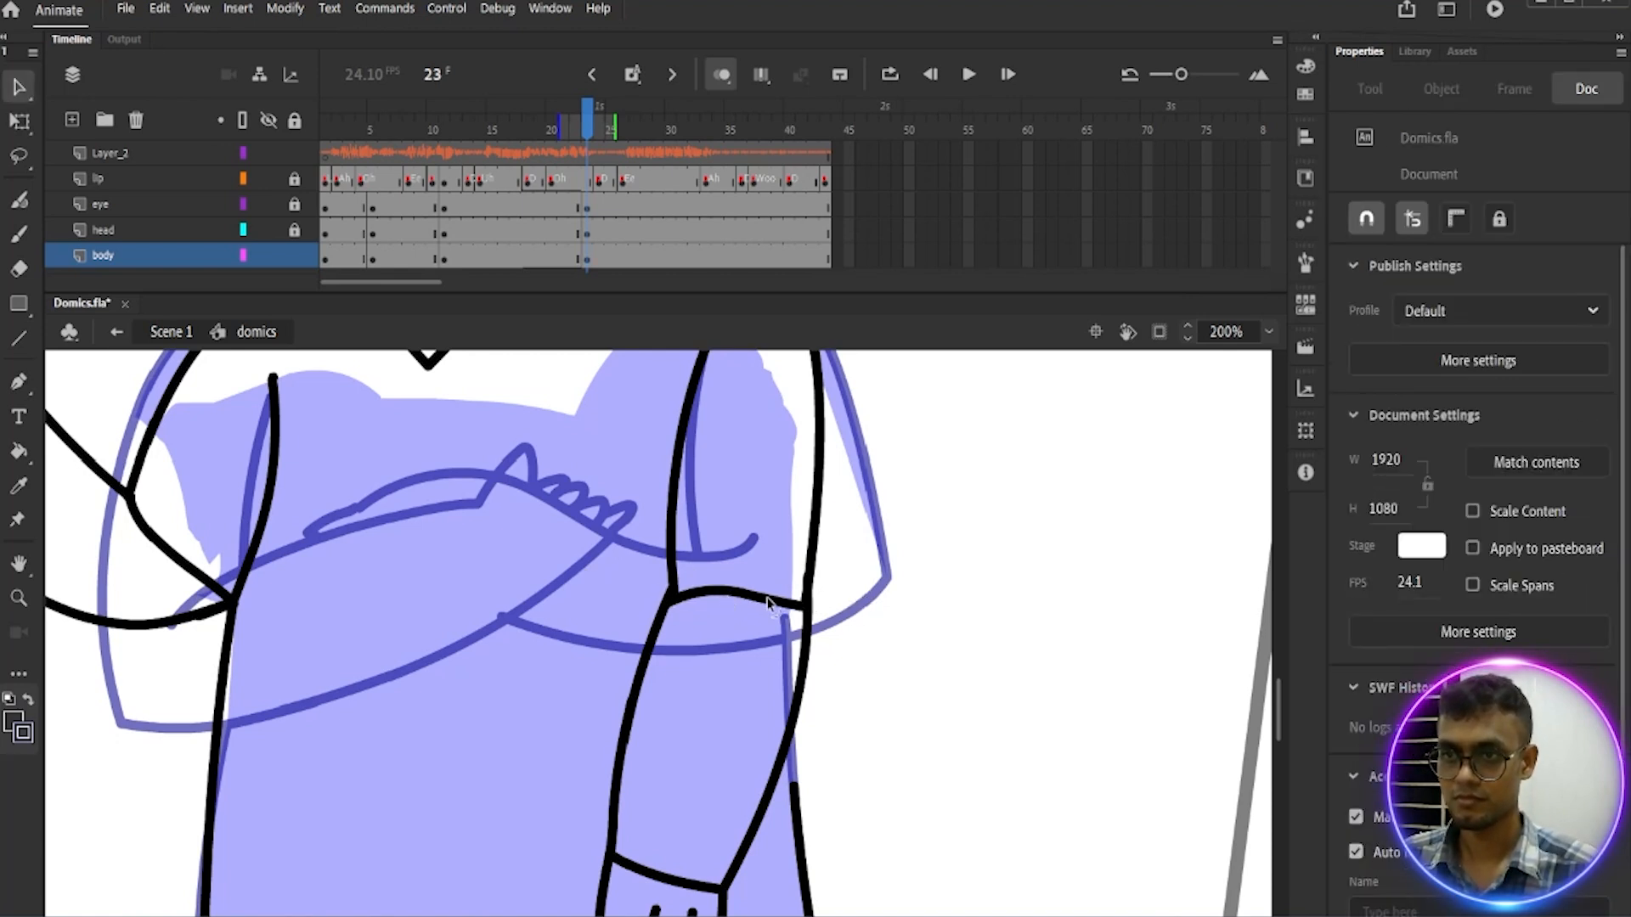
# Step: Turn off onion skinning and examine the whole character with the raised arm and the newly drawn lowered arm
pyautogui.moveTo(874, 612); pyautogui.dragTo(833, 666)
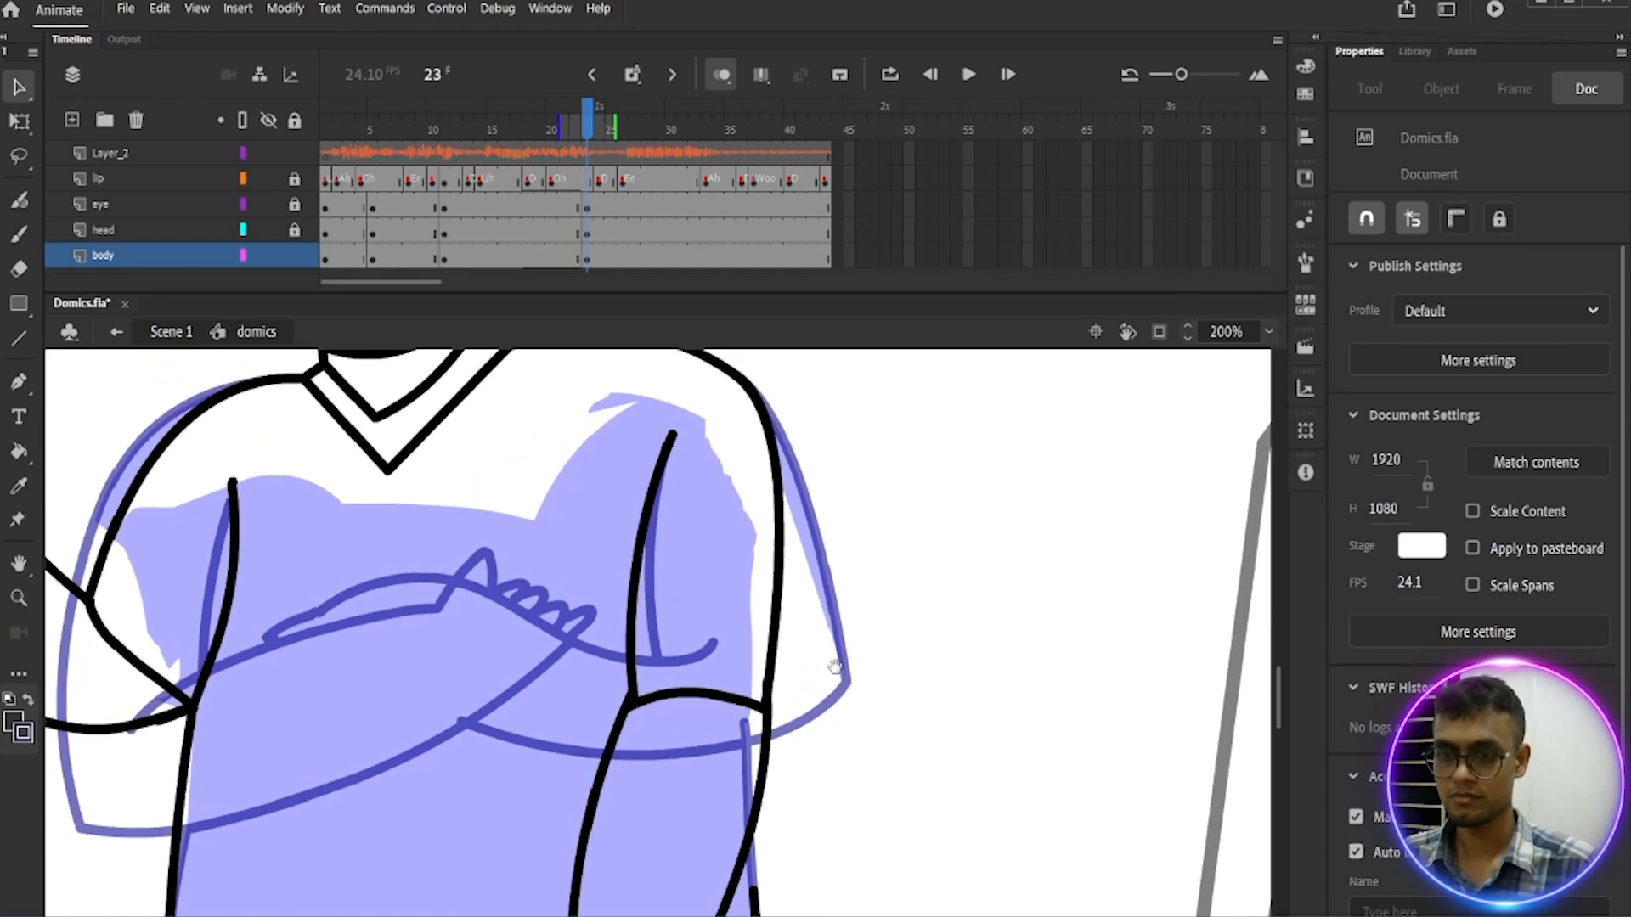
pyautogui.hotkey('ctrl', '-')
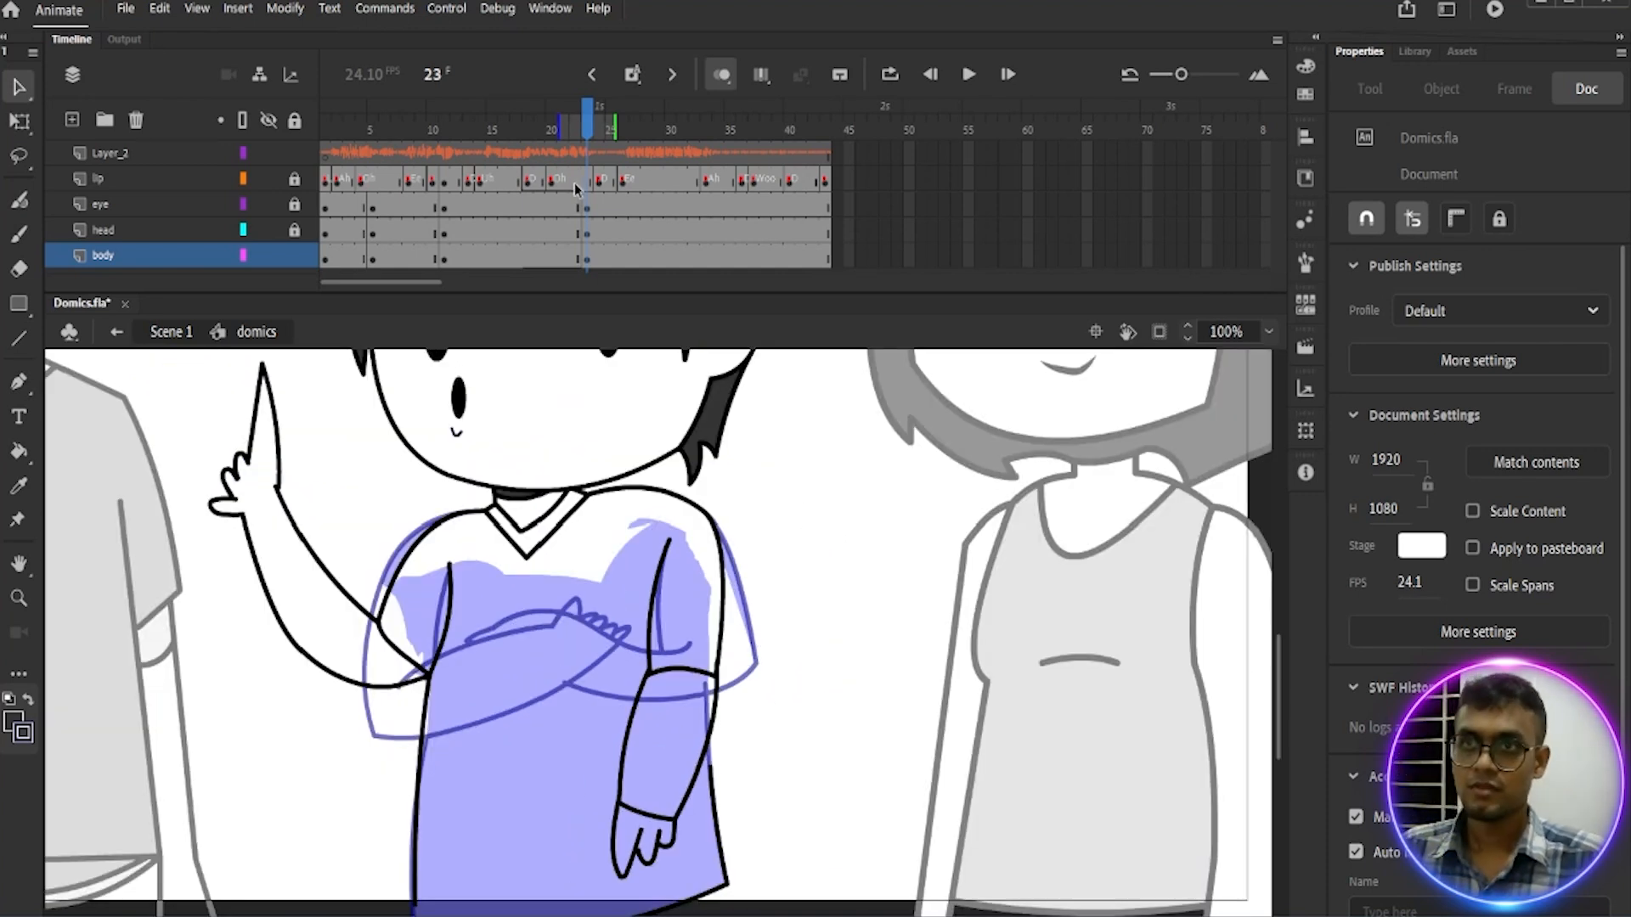
pyautogui.click(724, 79)
pyautogui.moveTo(763, 731)
pyautogui.mouseDown()
pyautogui.moveTo(800, 662)
pyautogui.moveTo(778, 729)
pyautogui.mouseUp()
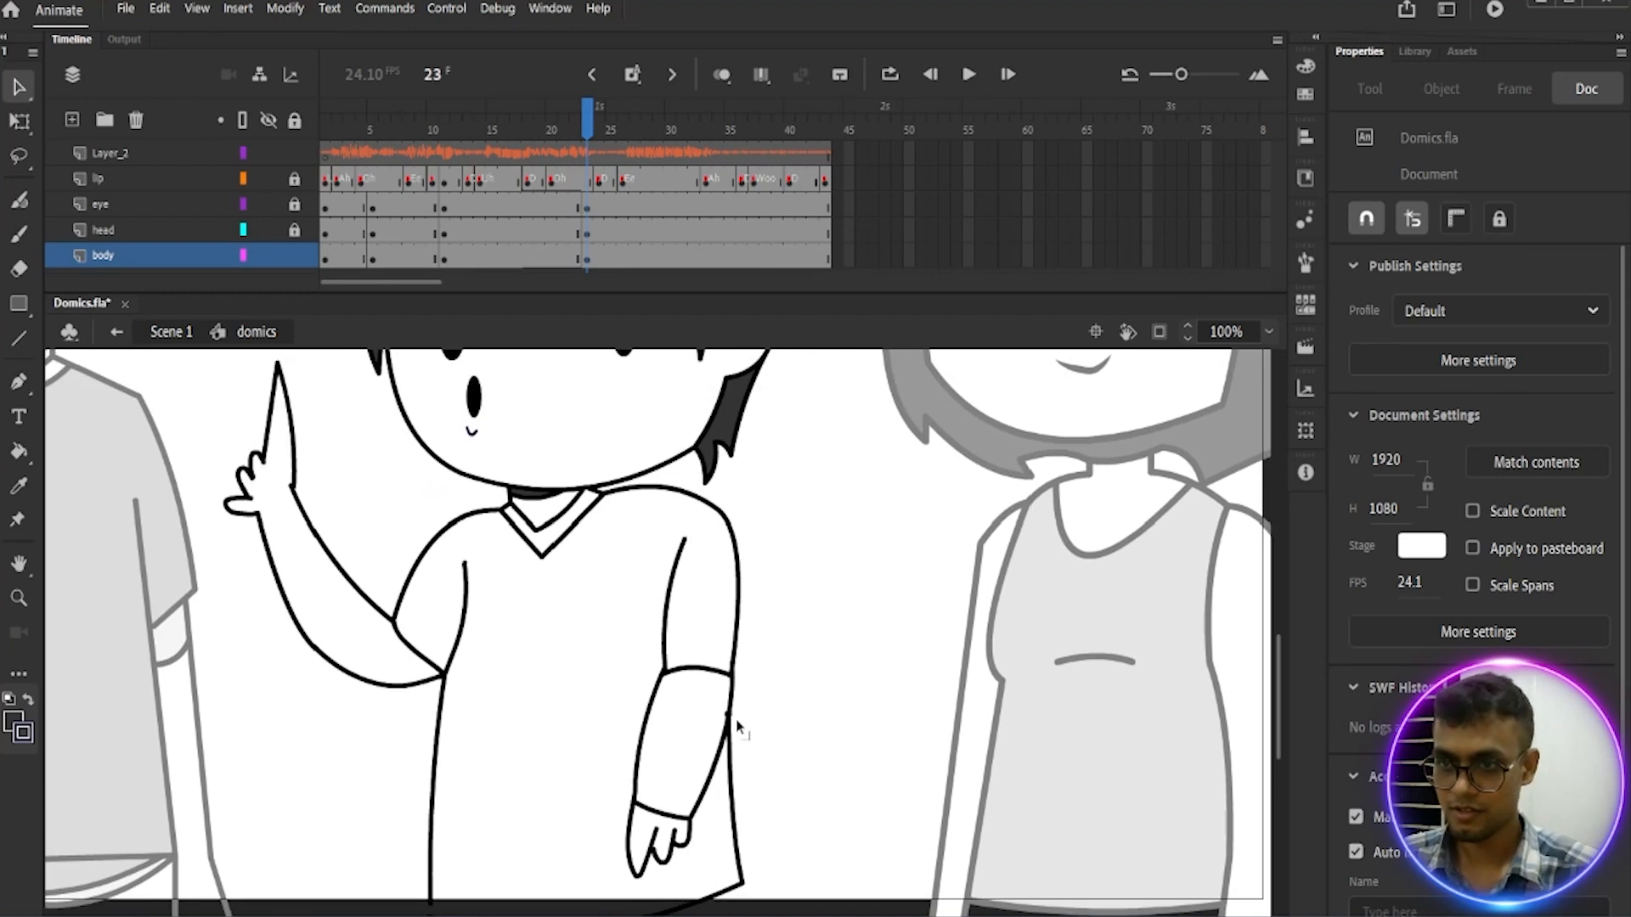
pyautogui.scroll(-3, 798, 724)
pyautogui.scroll(4, 812, 612)
pyautogui.hotkey('ctrl', '-')
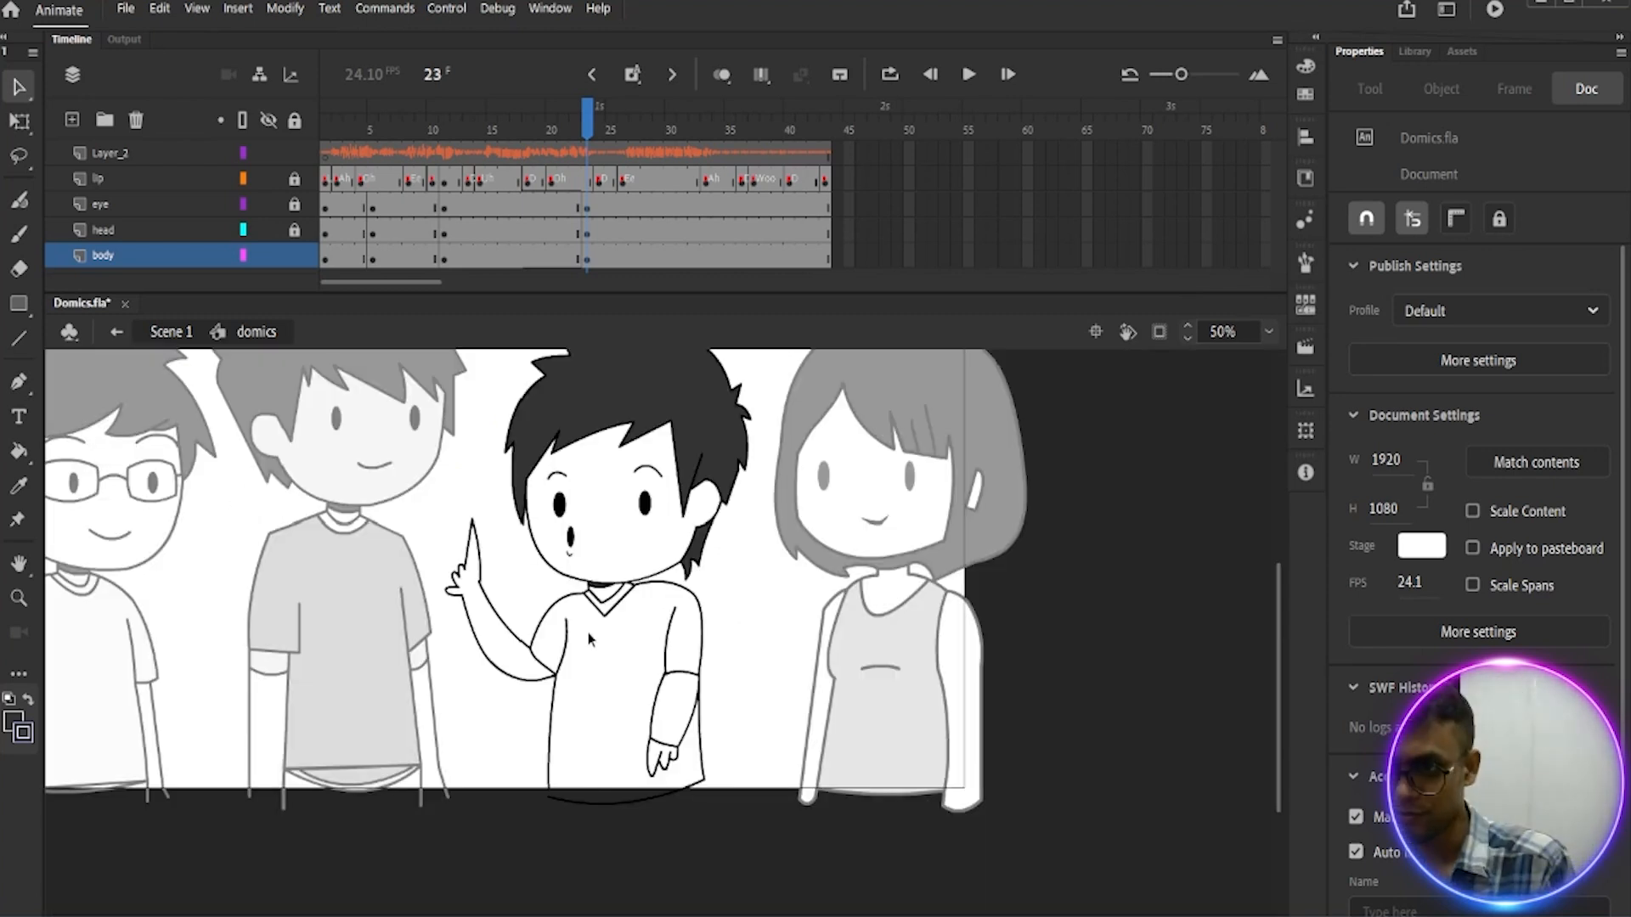
pyautogui.hotkey('ctrl', '-')
pyautogui.hotkey('ctrl', '1')
pyautogui.scroll(-5, 572, 677)
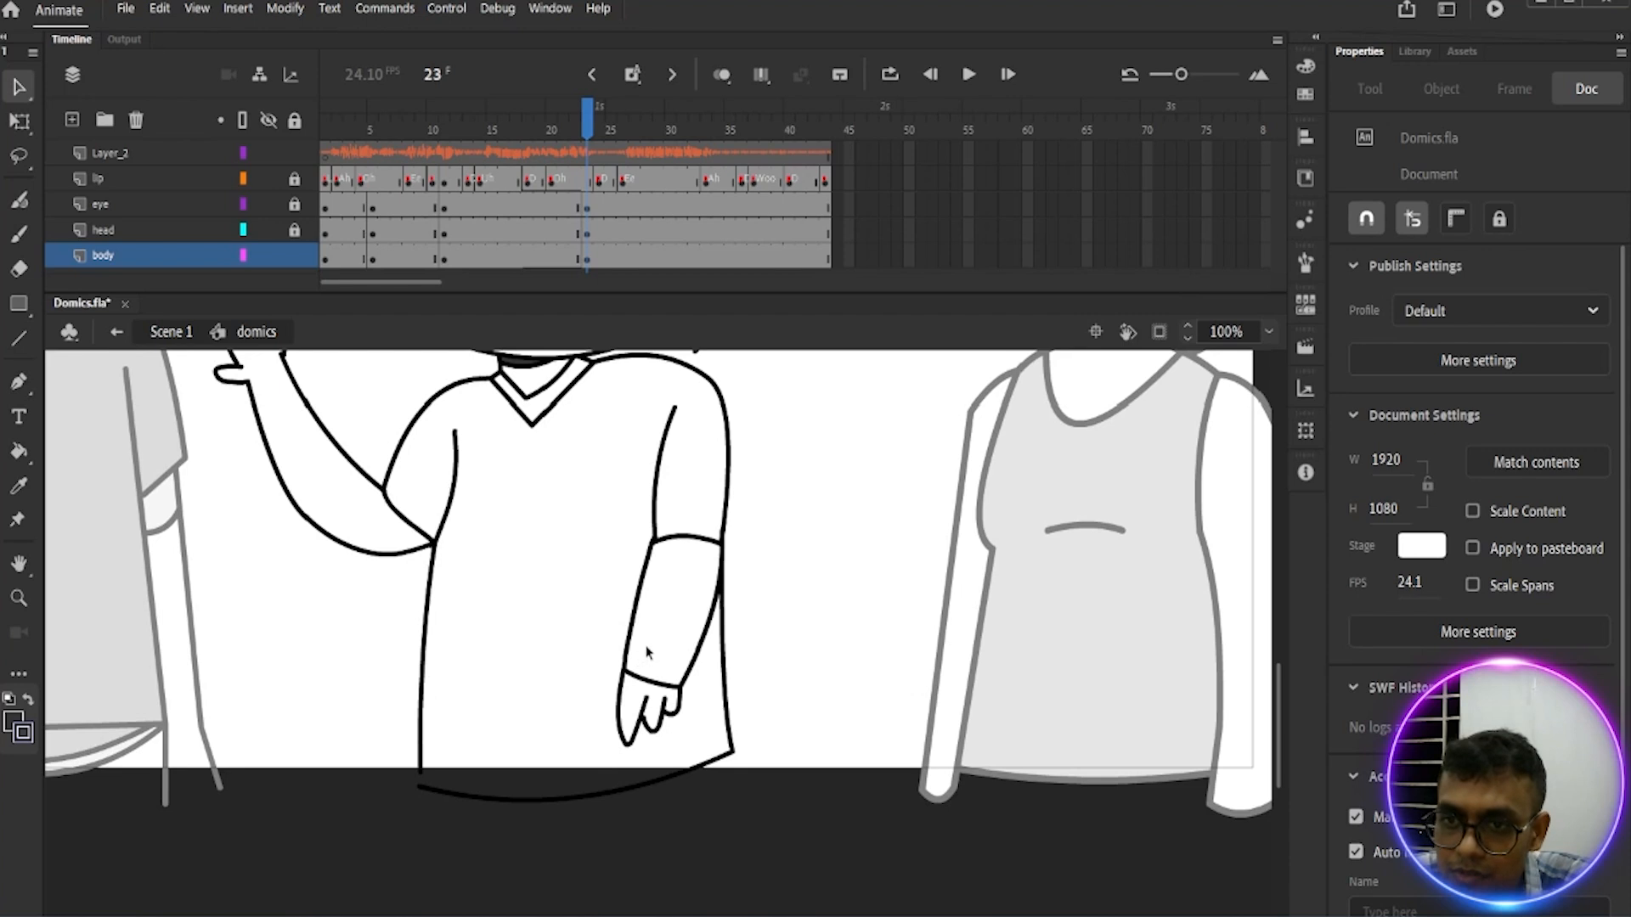
# Step: Bend the lowered arm's inner forearm line slightly and check the whole character at frames 23 and 24
pyautogui.moveTo(633, 657); pyautogui.dragTo(630, 660)
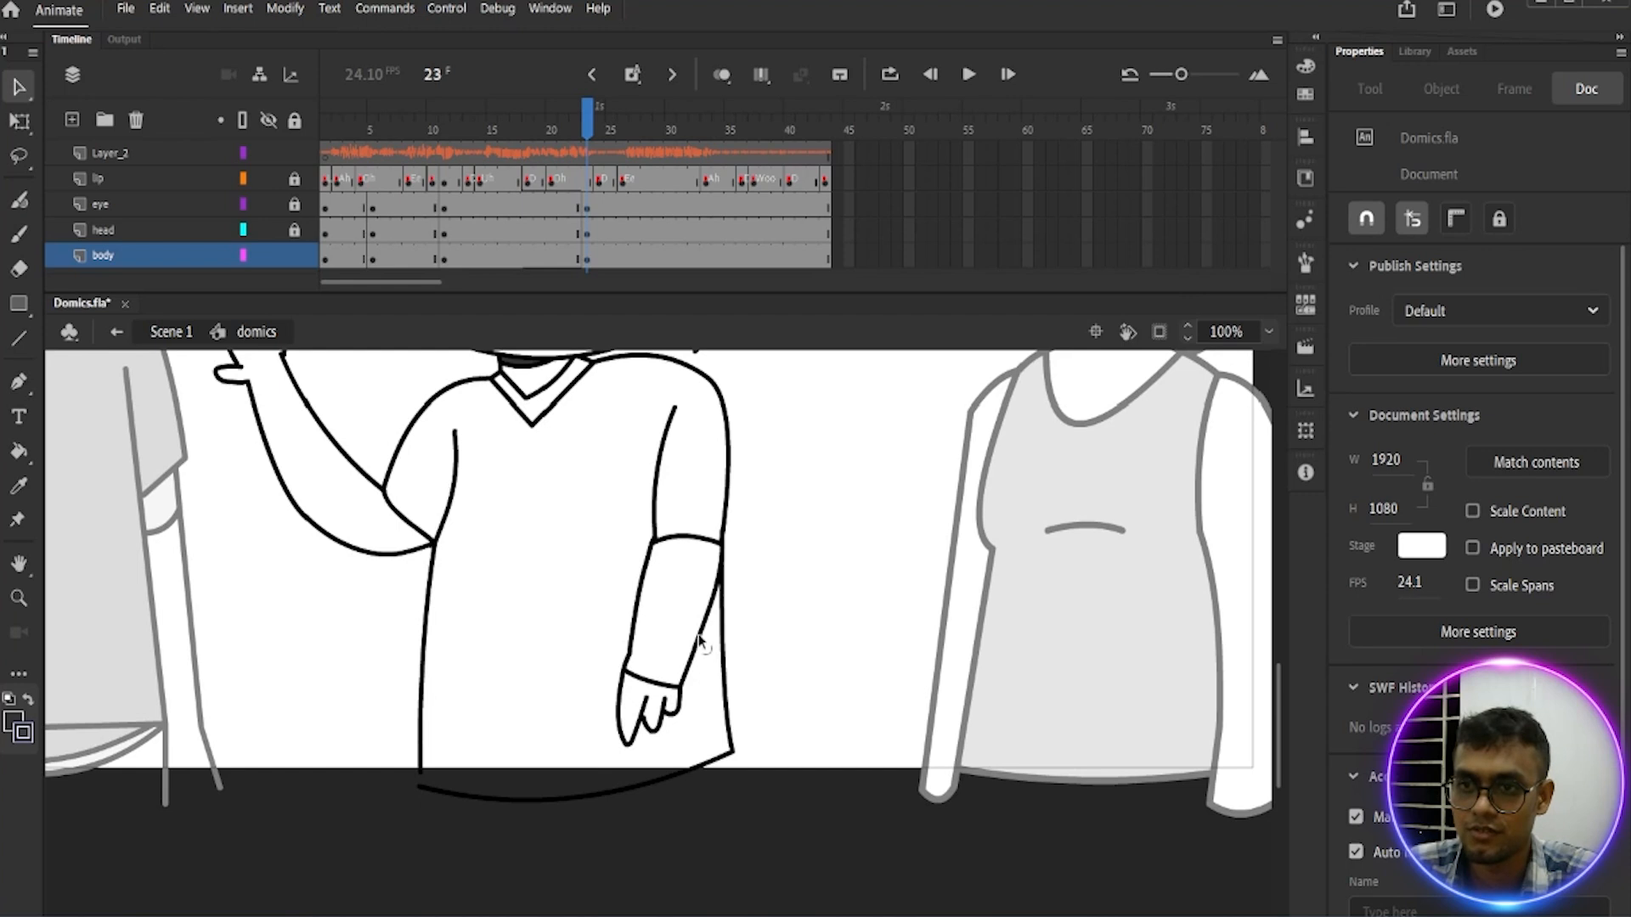
pyautogui.scroll(3, 713, 637)
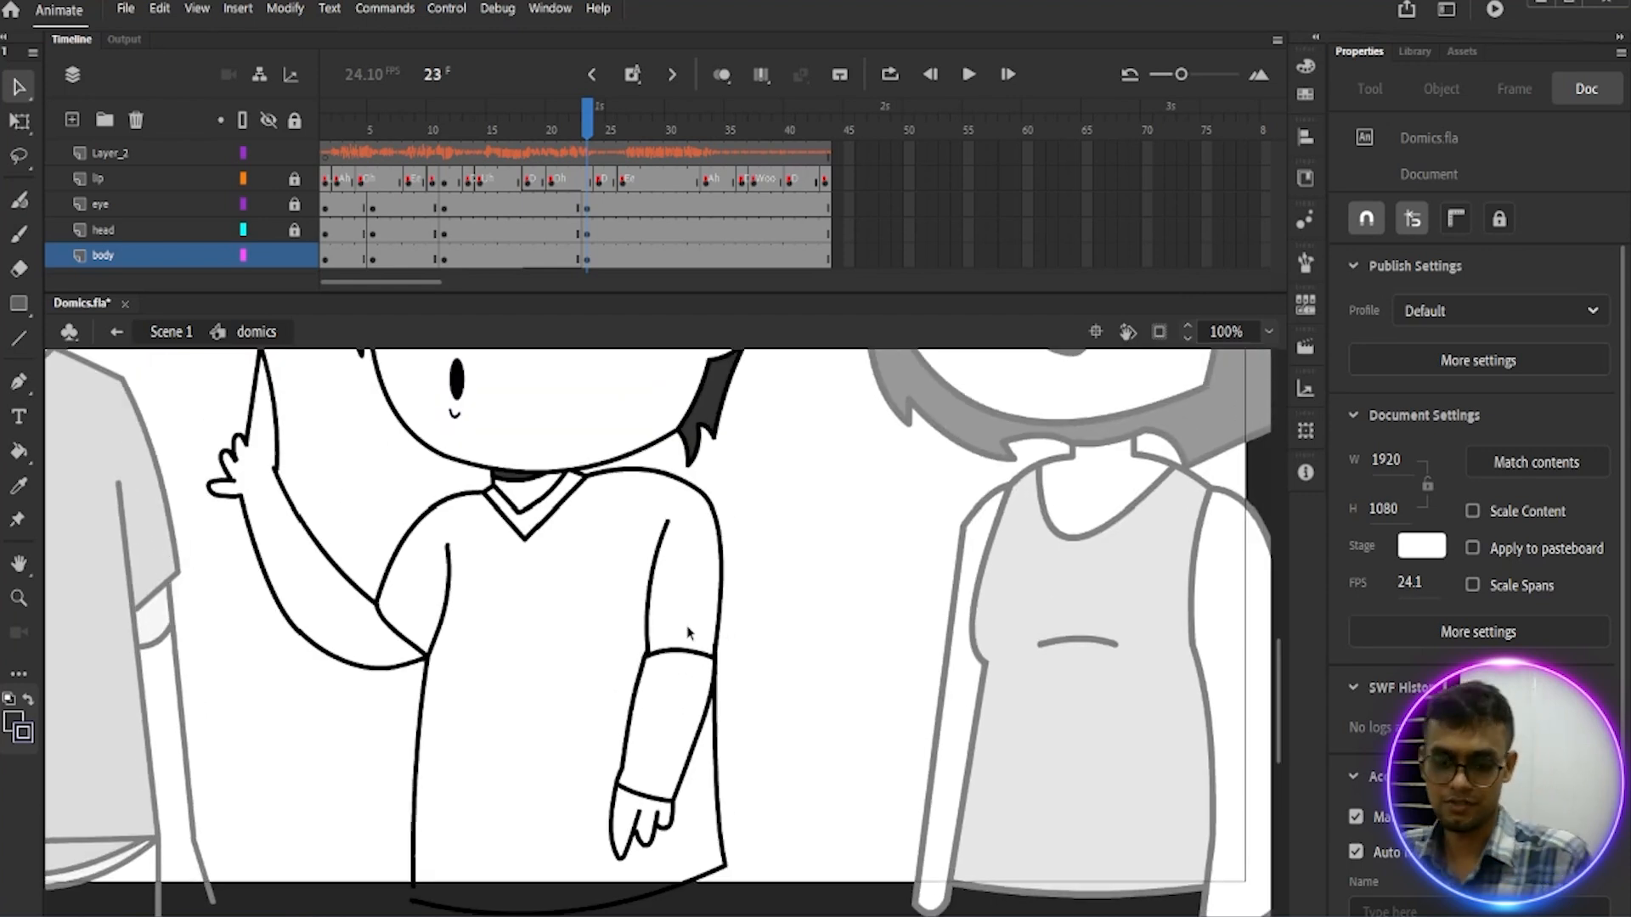
pyautogui.hotkey('ctrl', '-')
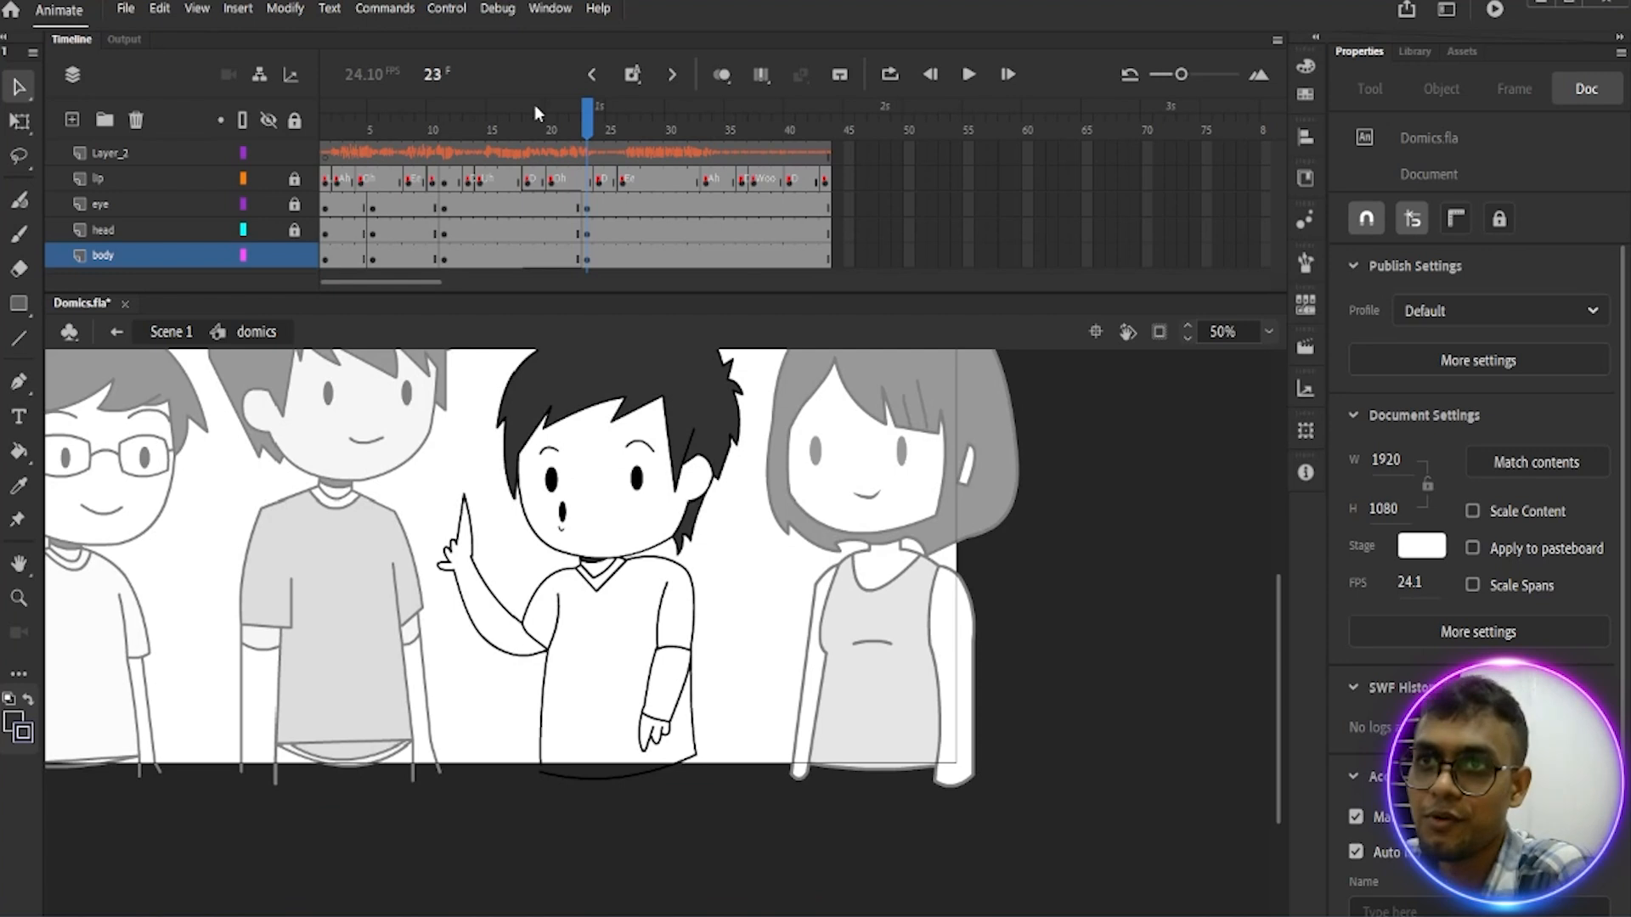
pyautogui.moveTo(603, 116); pyautogui.dragTo(603, 194)
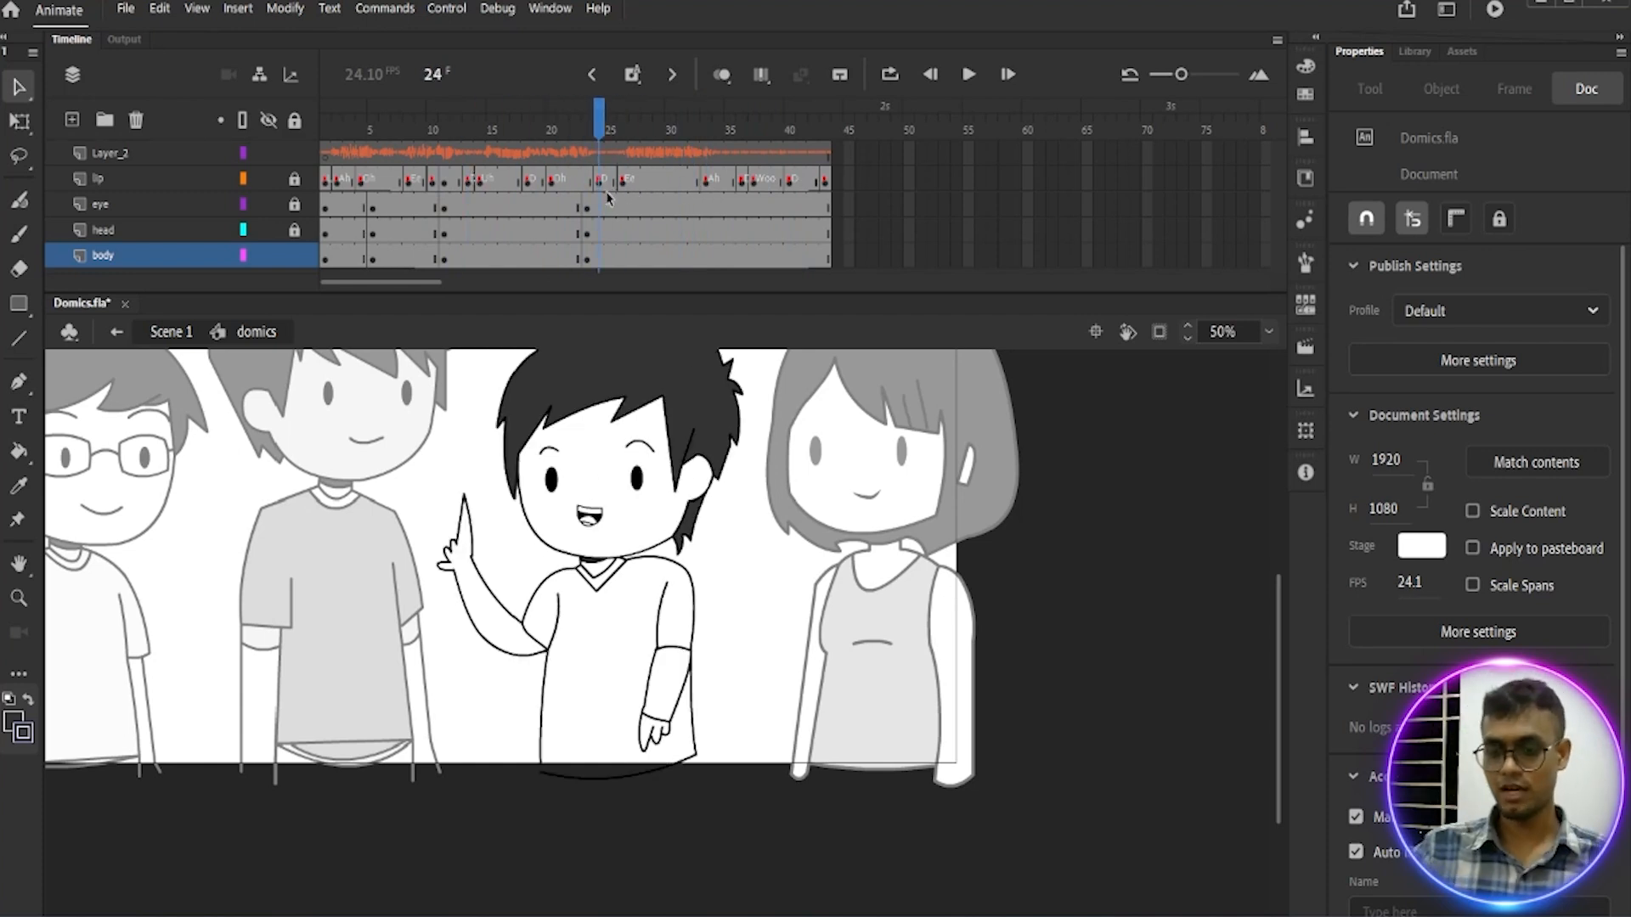
# Step: Reshape the raised arm's lower outline at frame 23 into one smooth curve that meets the sleeve corner at the elbow
pyautogui.hotkey('ctrl', '=')
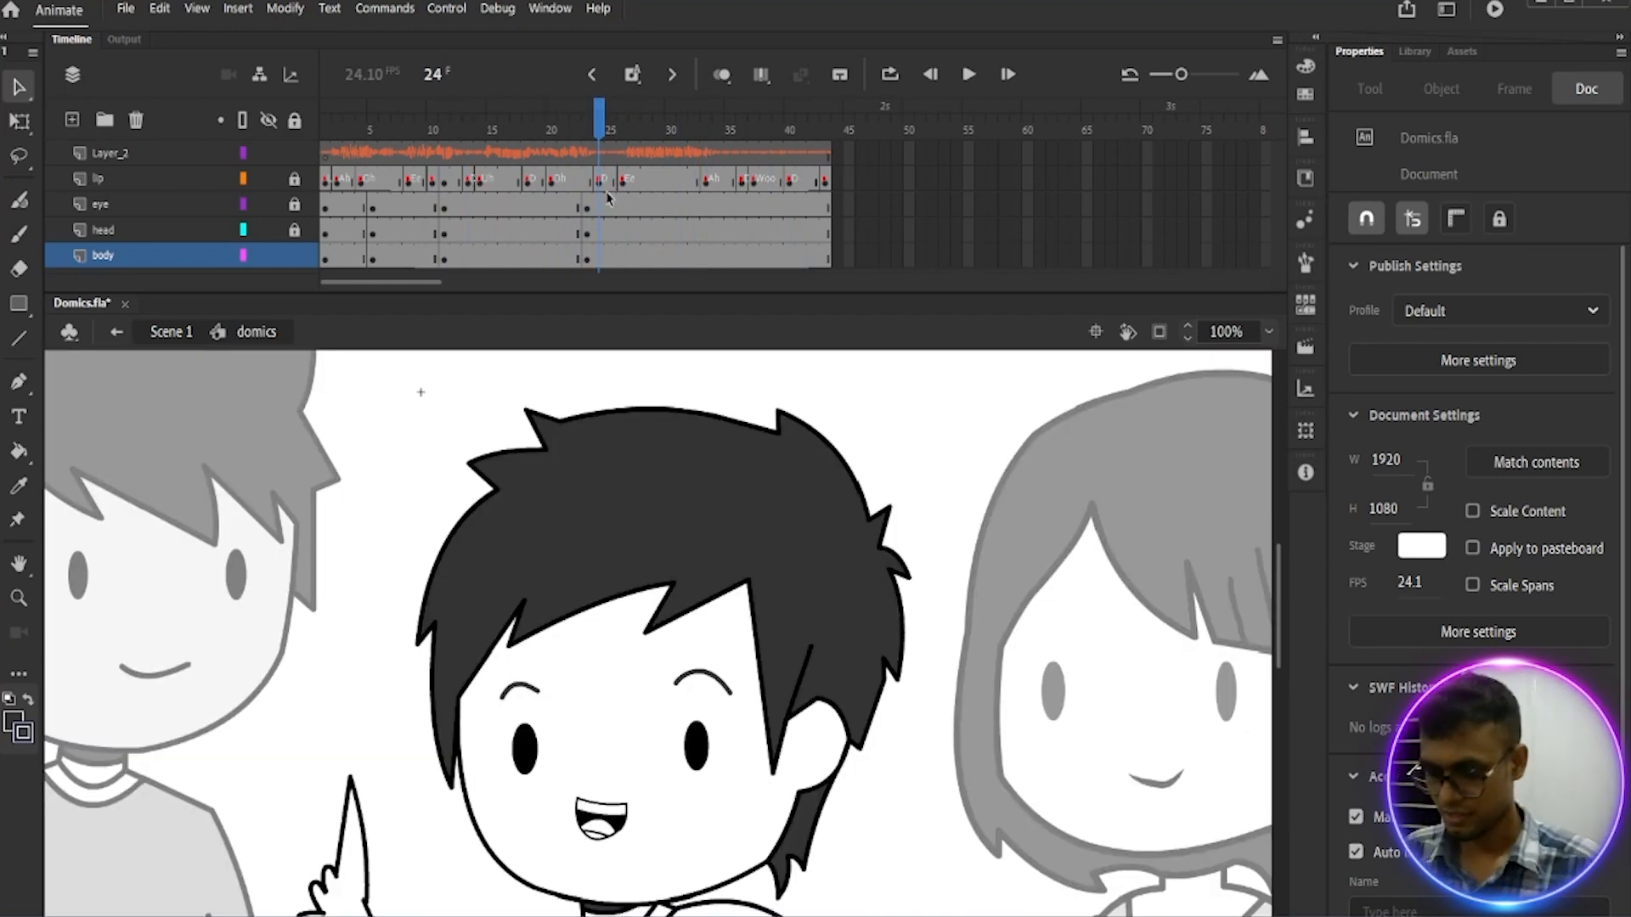
pyautogui.scroll(-5, 449, 752)
pyautogui.hotkey('ctrl', '=')
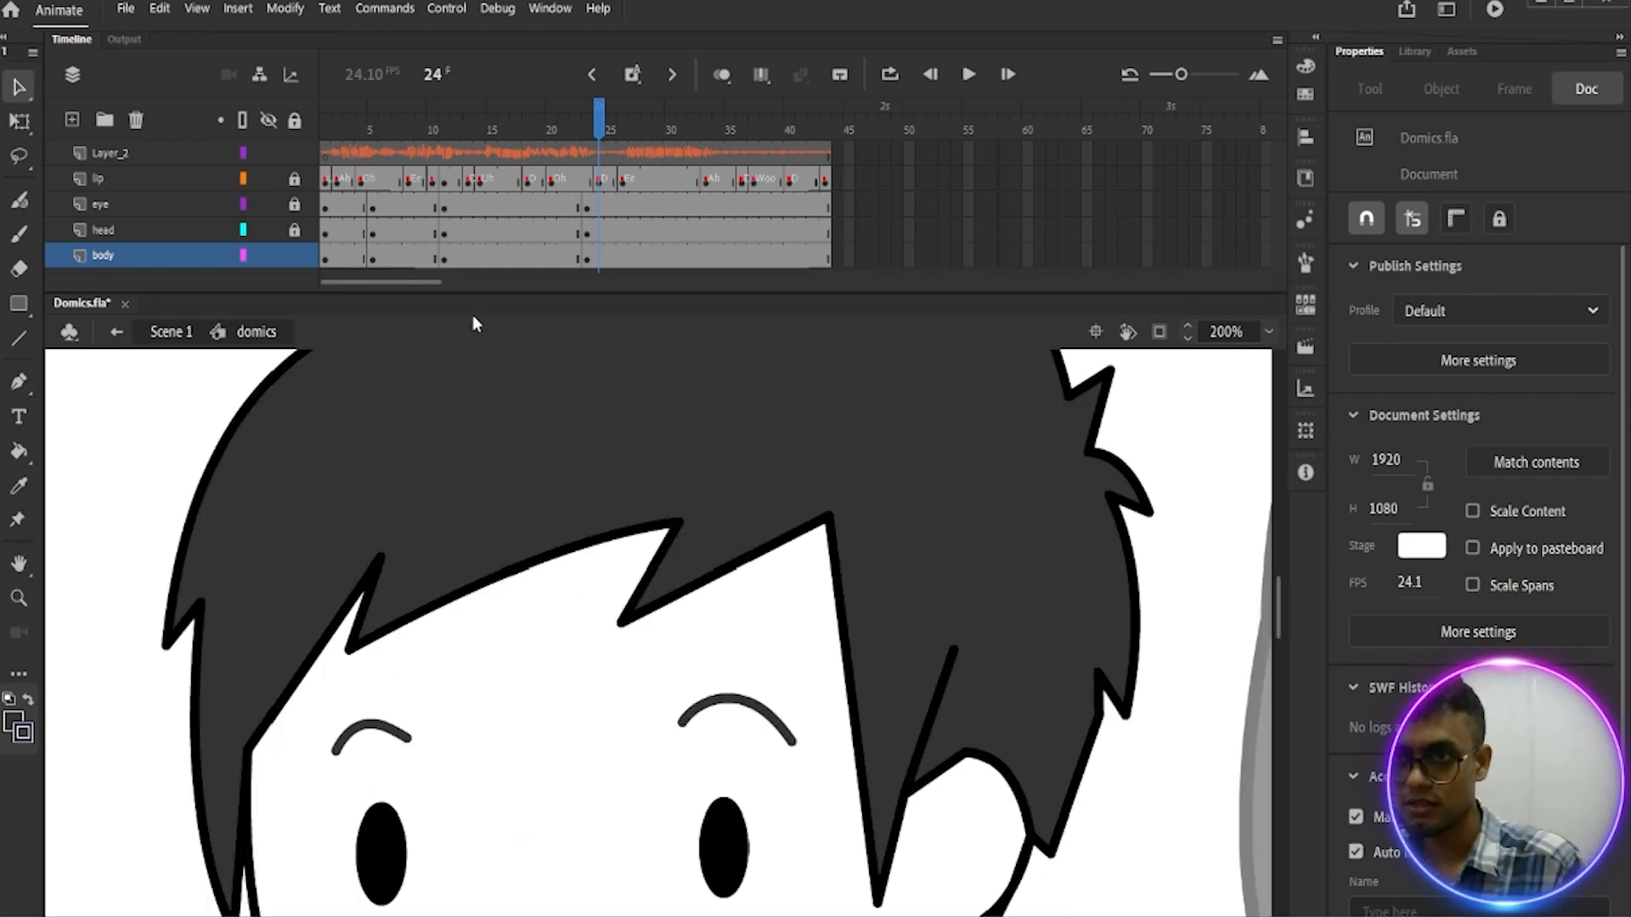
pyautogui.click(586, 129)
pyautogui.scroll(-5, 563, 549)
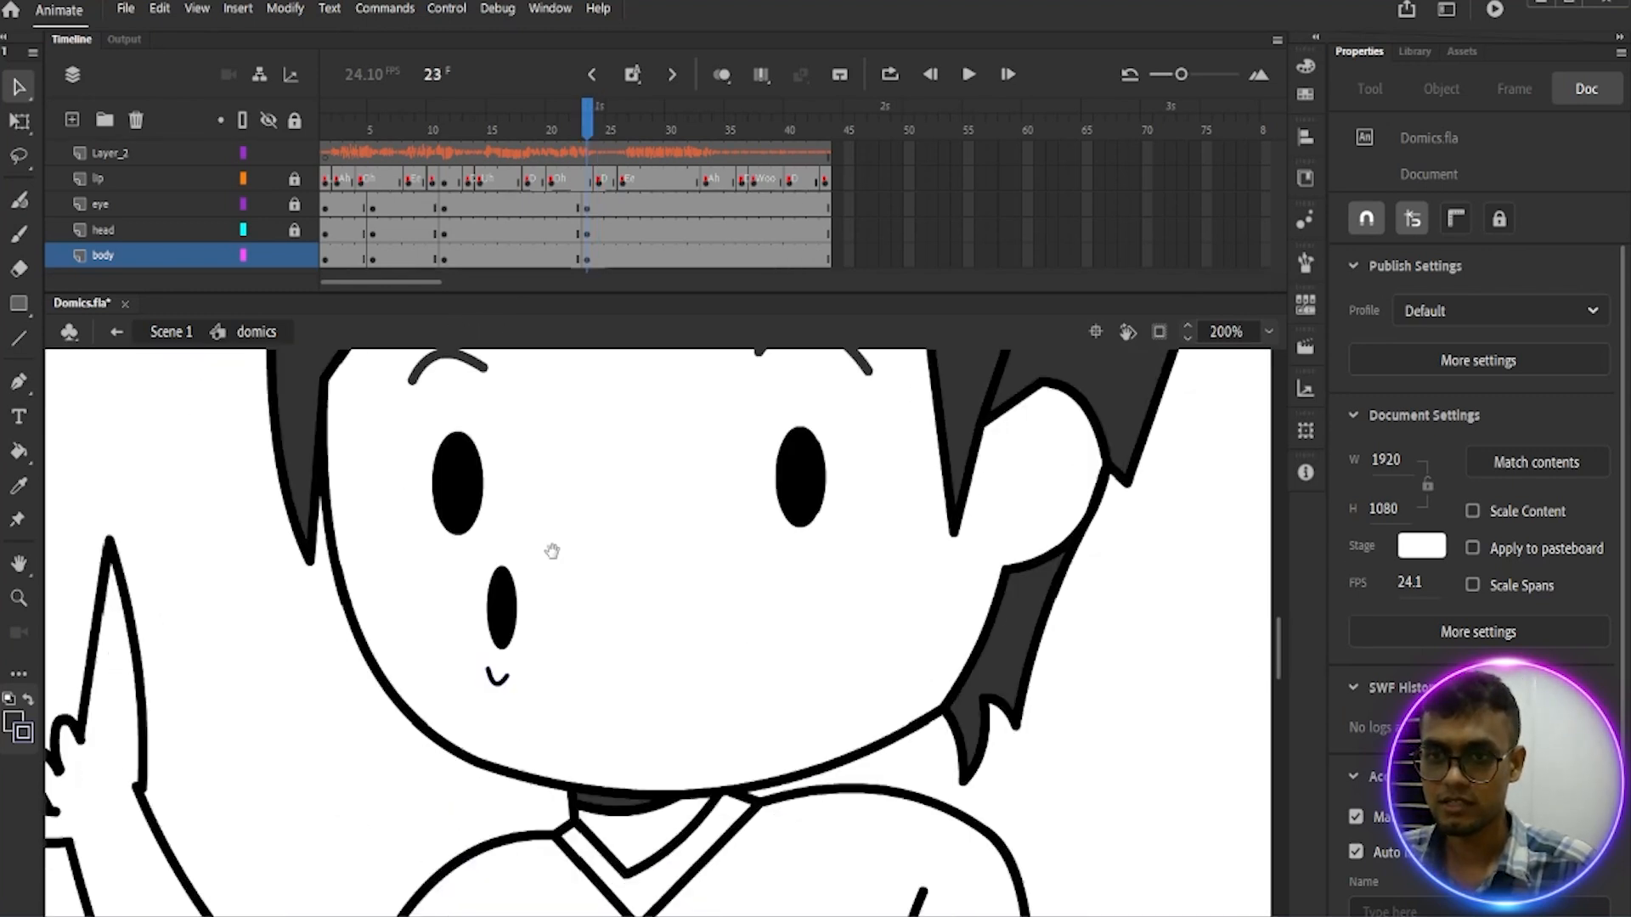
pyautogui.moveTo(563, 549); pyautogui.dragTo(620, 488)
pyautogui.moveTo(584, 661)
pyautogui.mouseDown()
pyautogui.moveTo(581, 687)
pyautogui.moveTo(608, 657)
pyautogui.mouseUp()
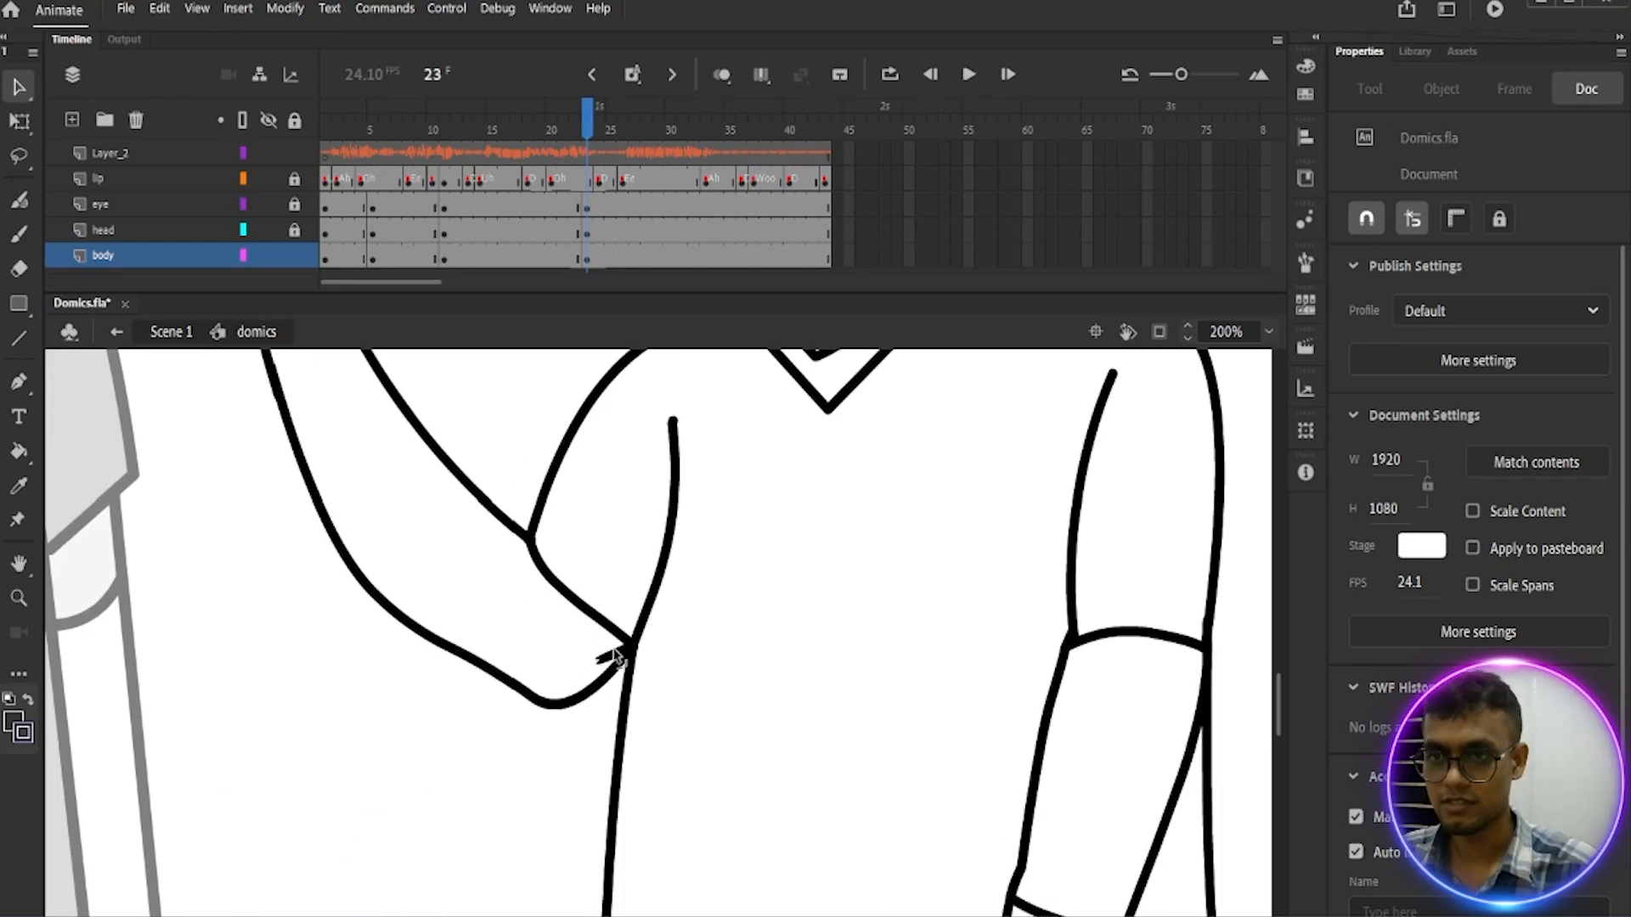
pyautogui.click(609, 656)
pyautogui.click(618, 676)
pyautogui.moveTo(497, 677); pyautogui.dragTo(403, 653)
pyautogui.moveTo(540, 717); pyautogui.dragTo(544, 704)
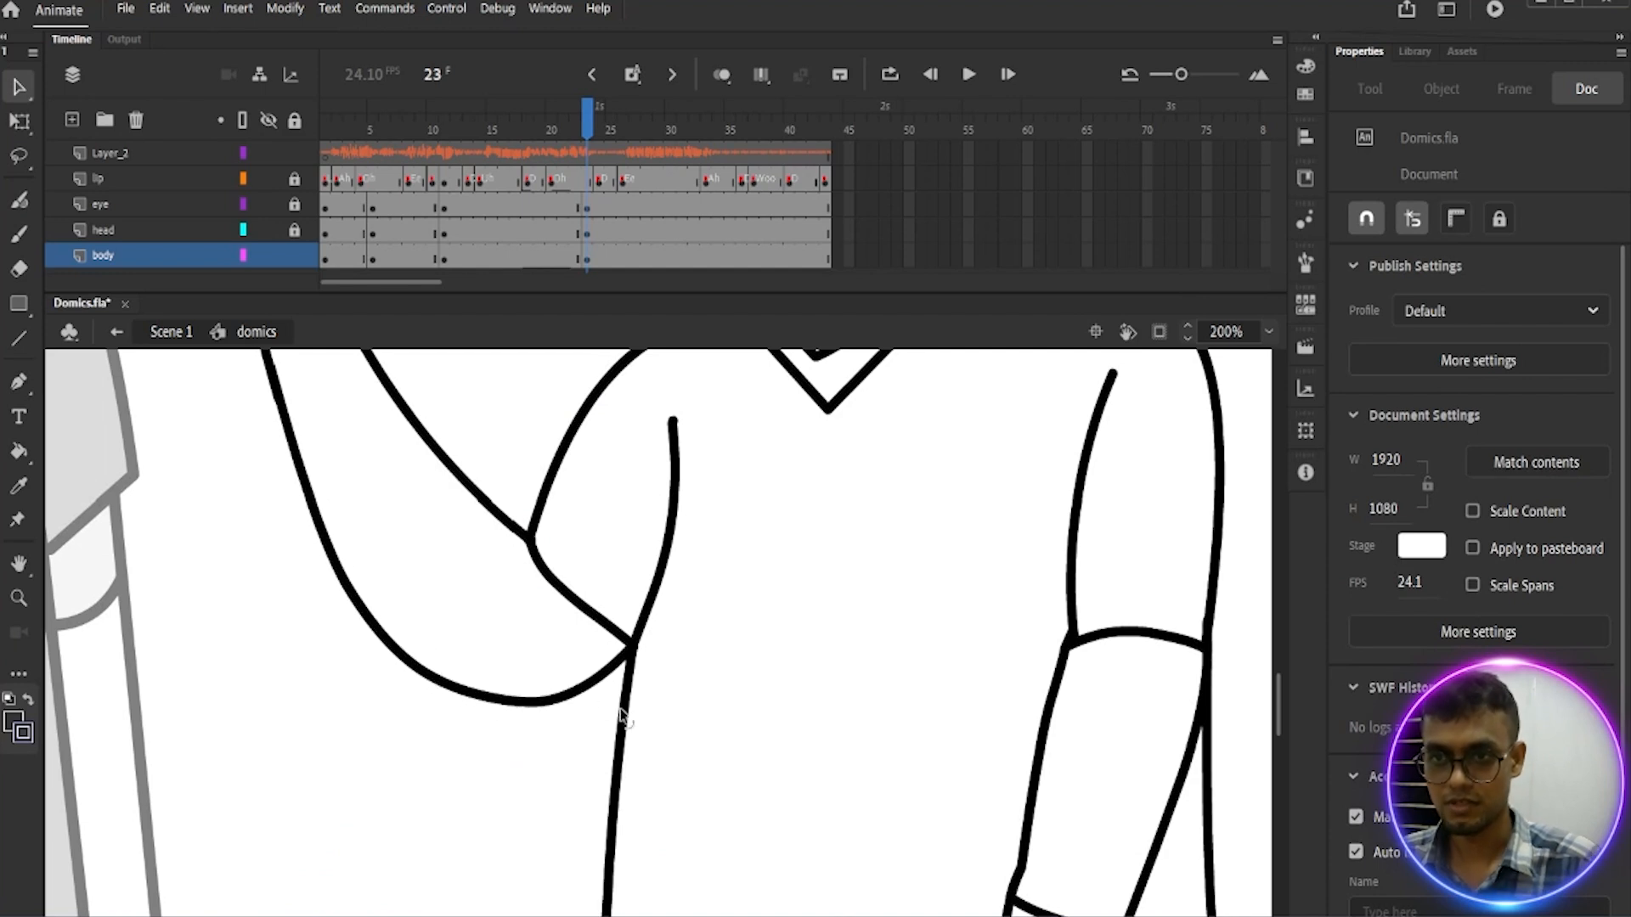
# Step: Play and scrub the domics animation repeatedly from frame 1 to the end to review its lip sync and pose changes
pyautogui.hotkey('ctrl', '-')
pyautogui.hotkey('ctrl', '-')
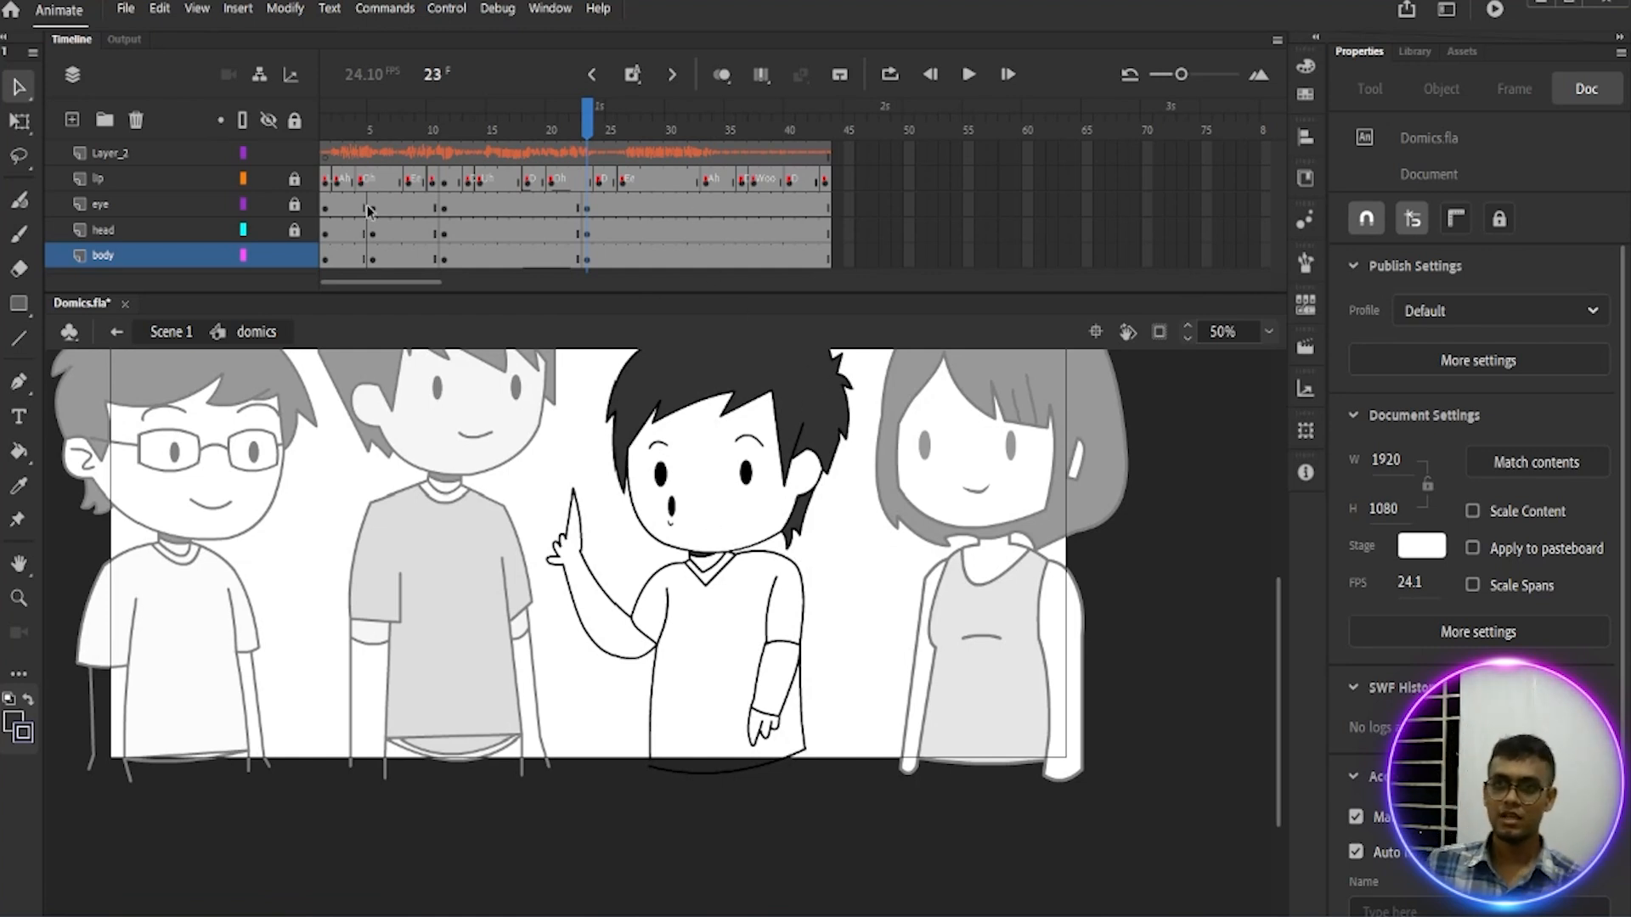
pyautogui.moveTo(592, 119); pyautogui.dragTo(189, 173)
pyautogui.click(974, 75)
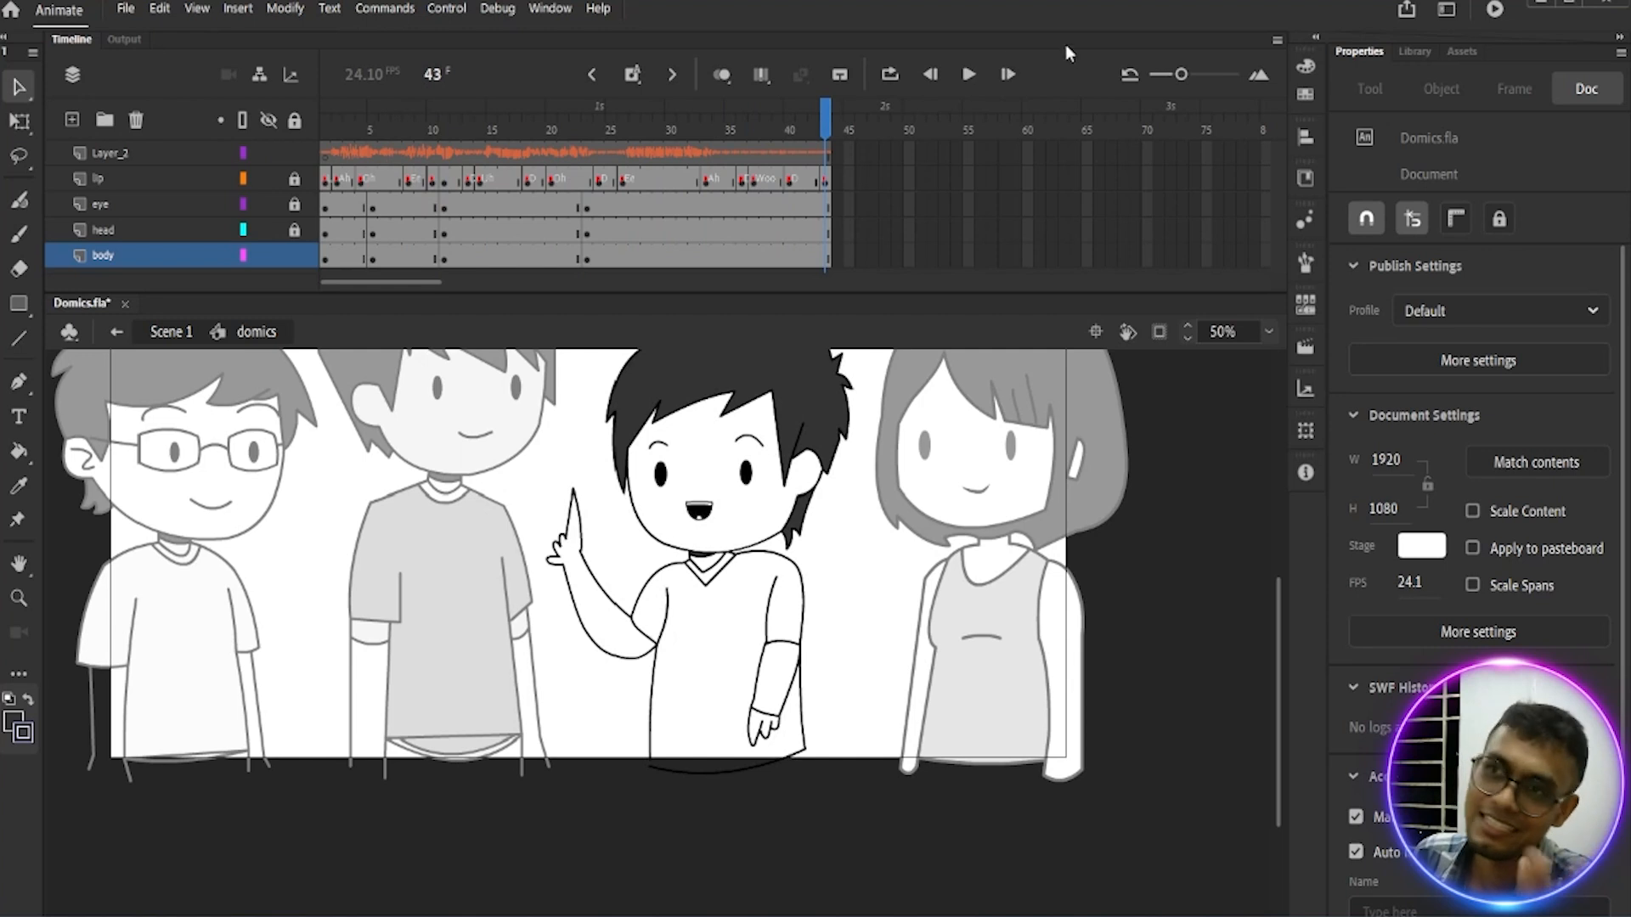
pyautogui.moveTo(828, 121); pyautogui.dragTo(455, 259)
pyautogui.moveTo(462, 132); pyautogui.dragTo(582, 285)
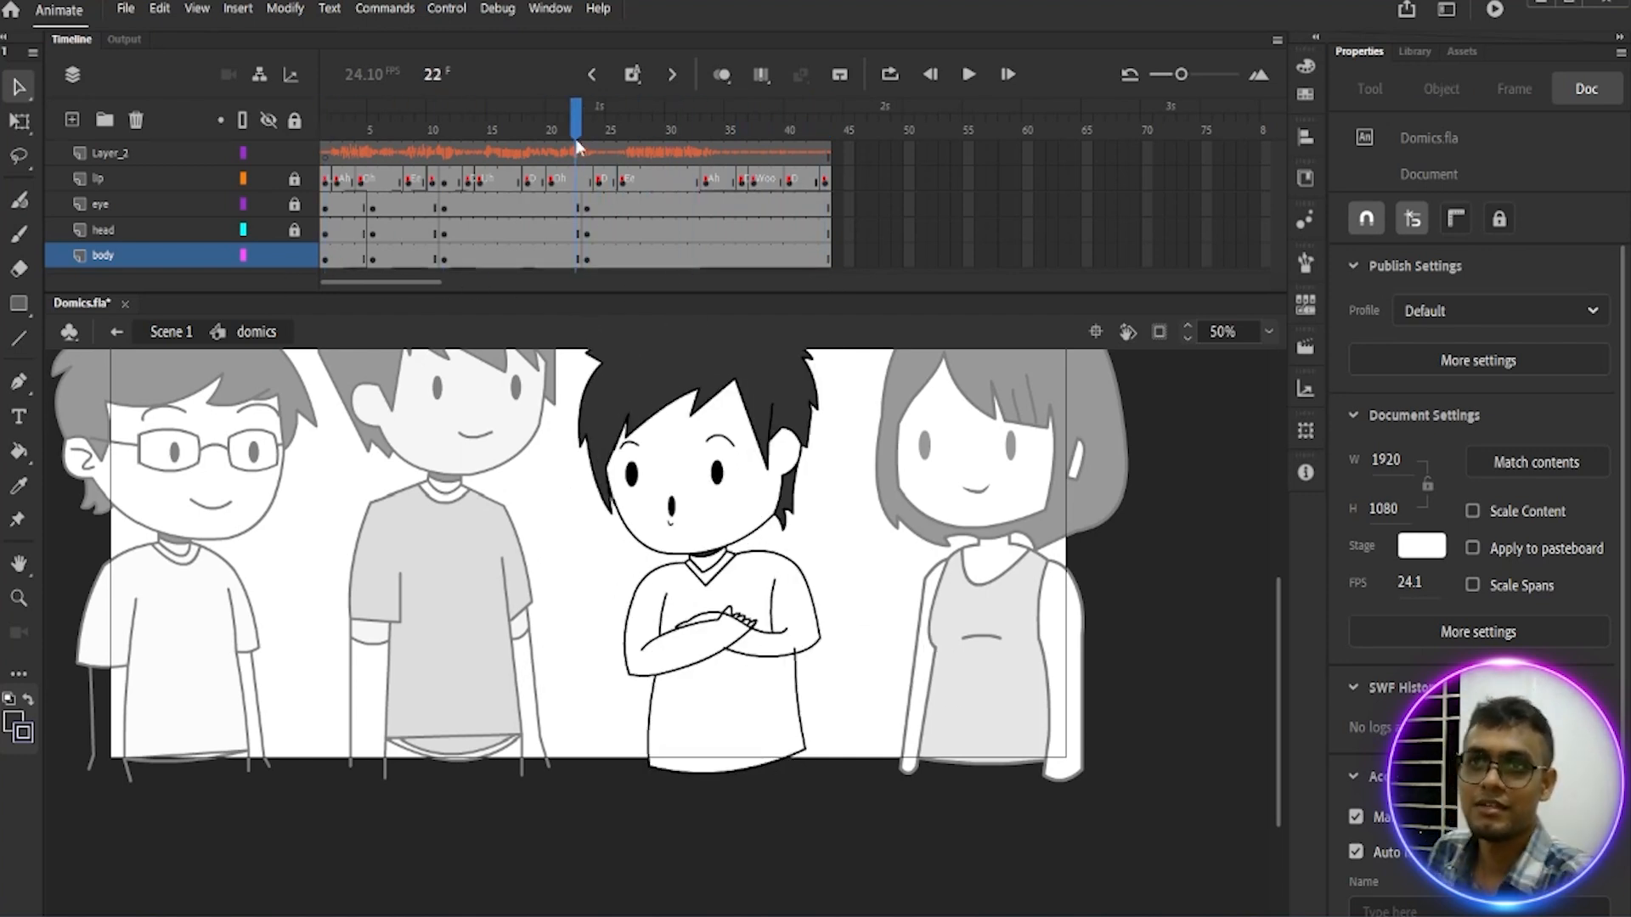
pyautogui.moveTo(581, 115); pyautogui.dragTo(325, 263)
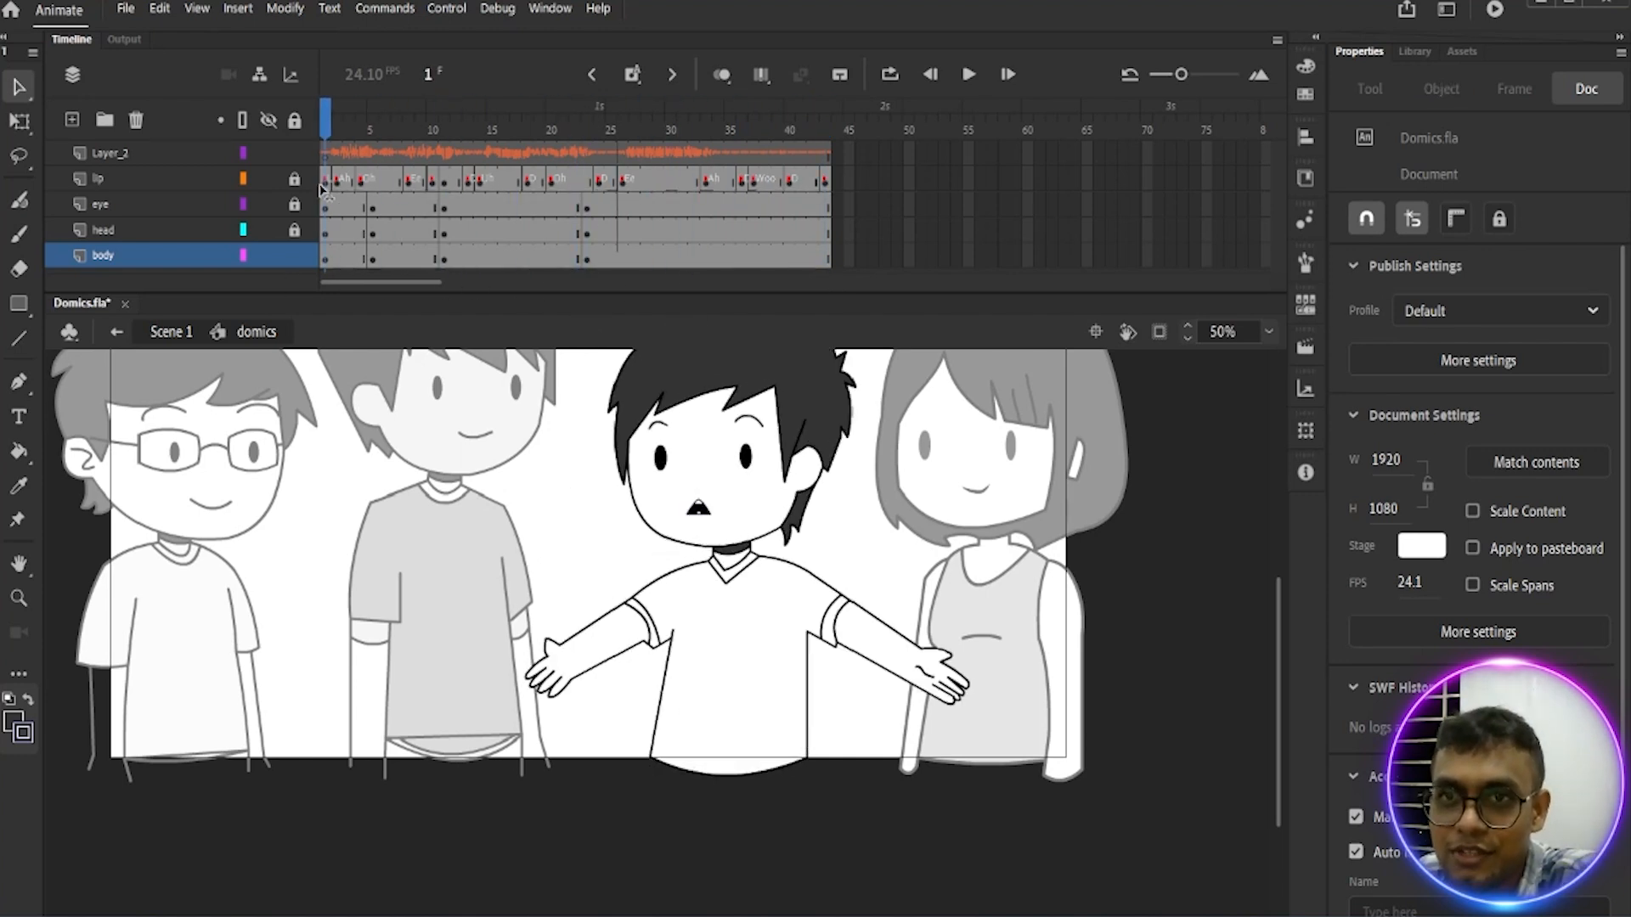
pyautogui.click(968, 75)
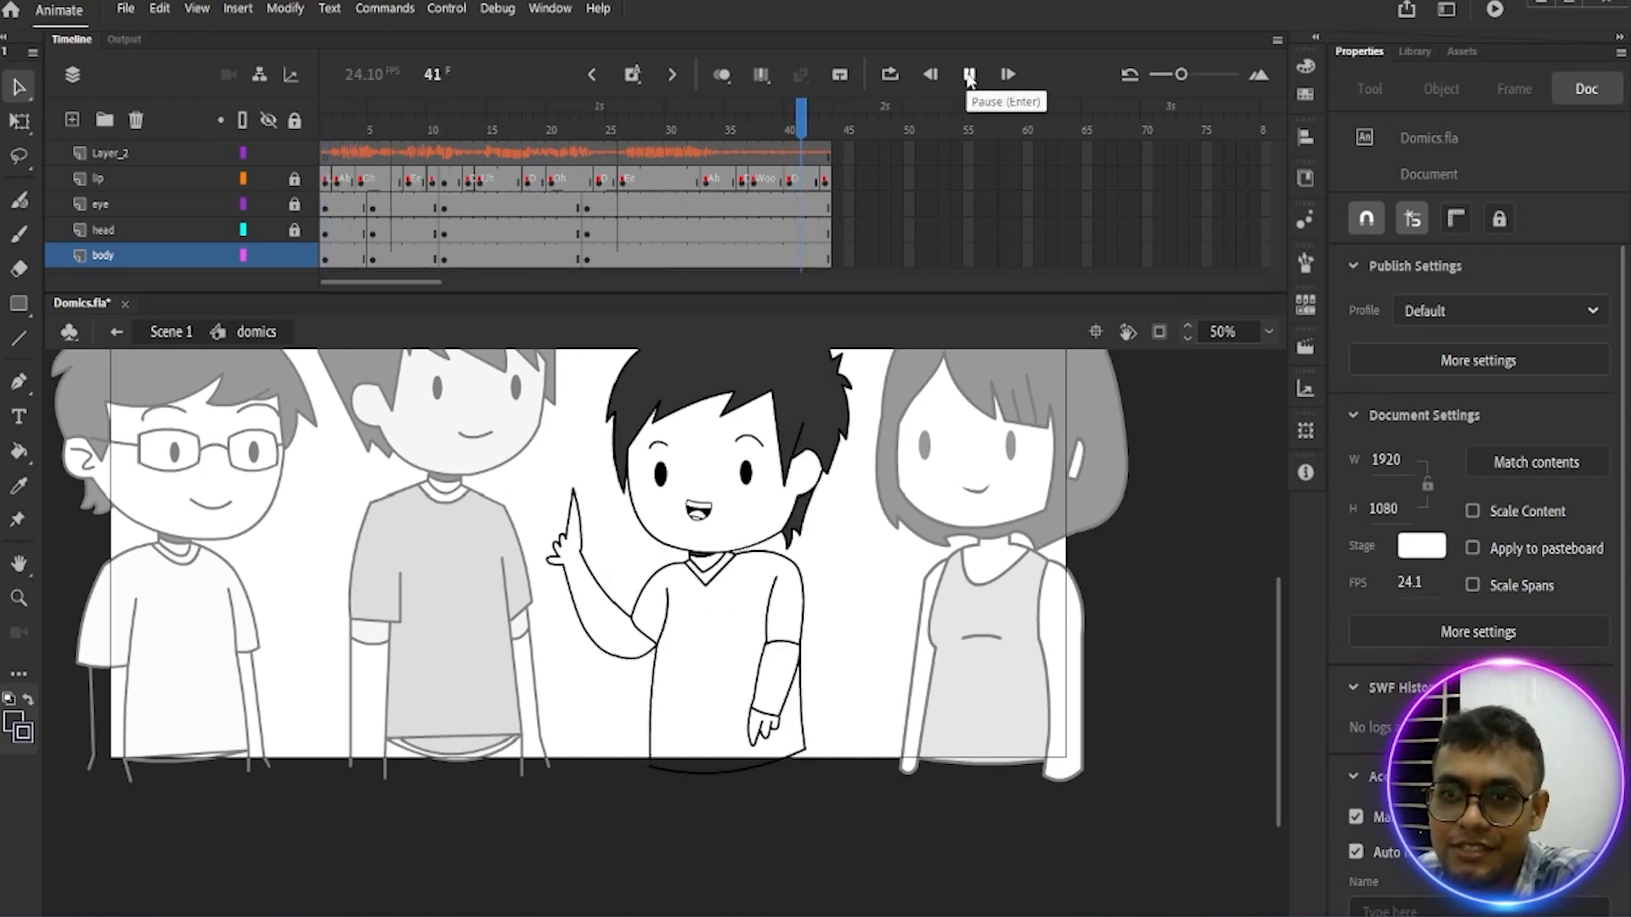
pyautogui.click(969, 75)
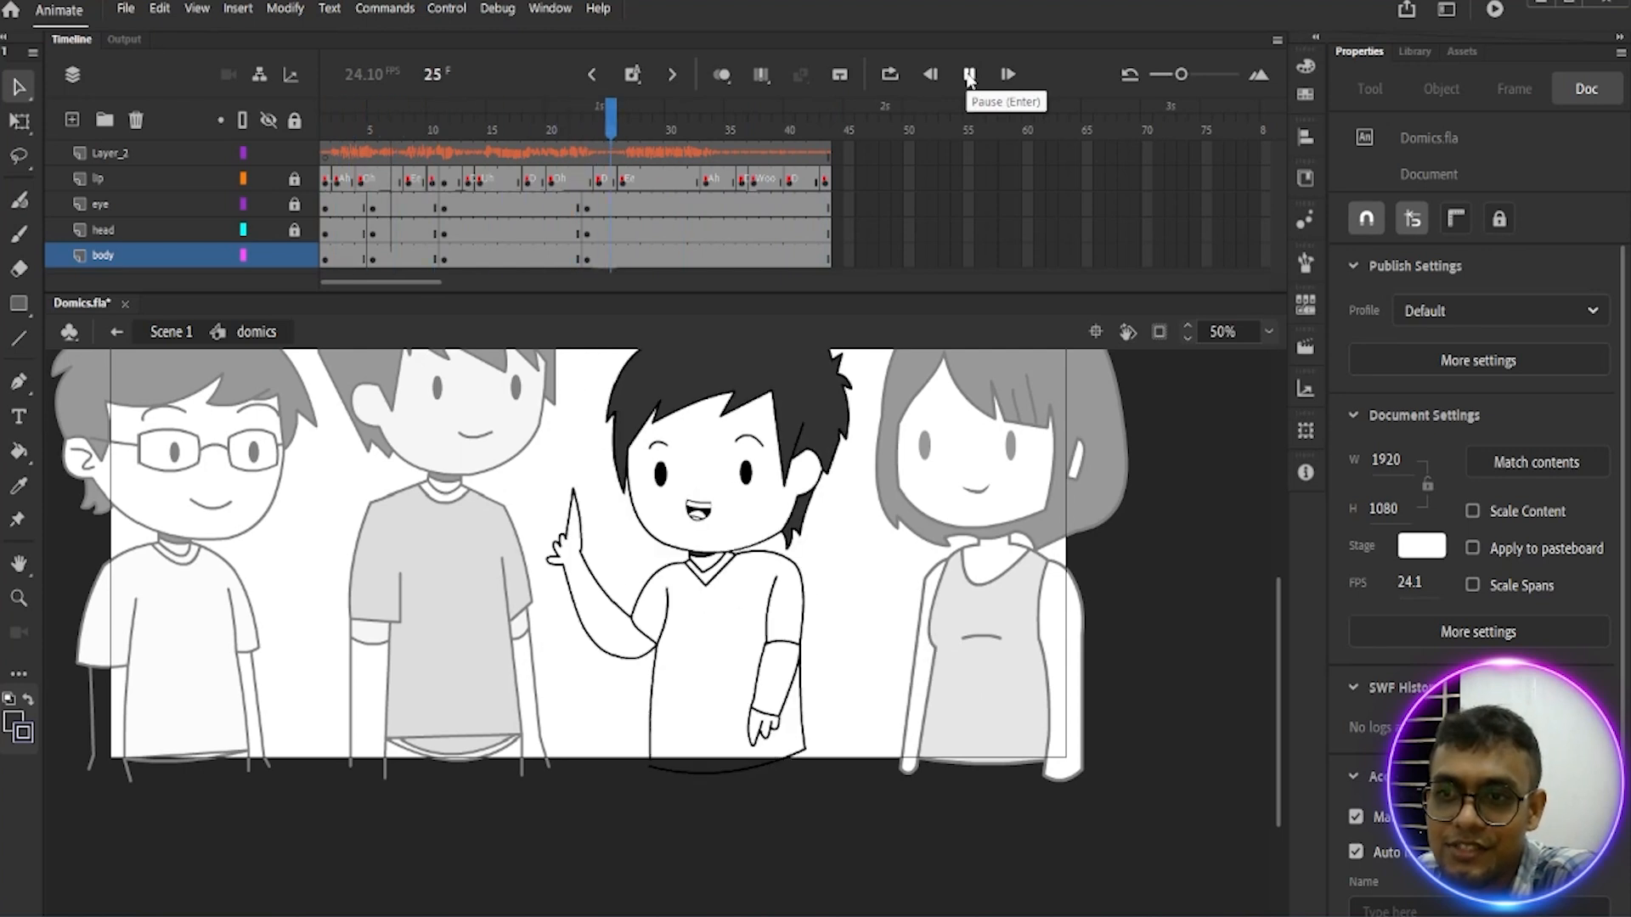
pyautogui.click(968, 75)
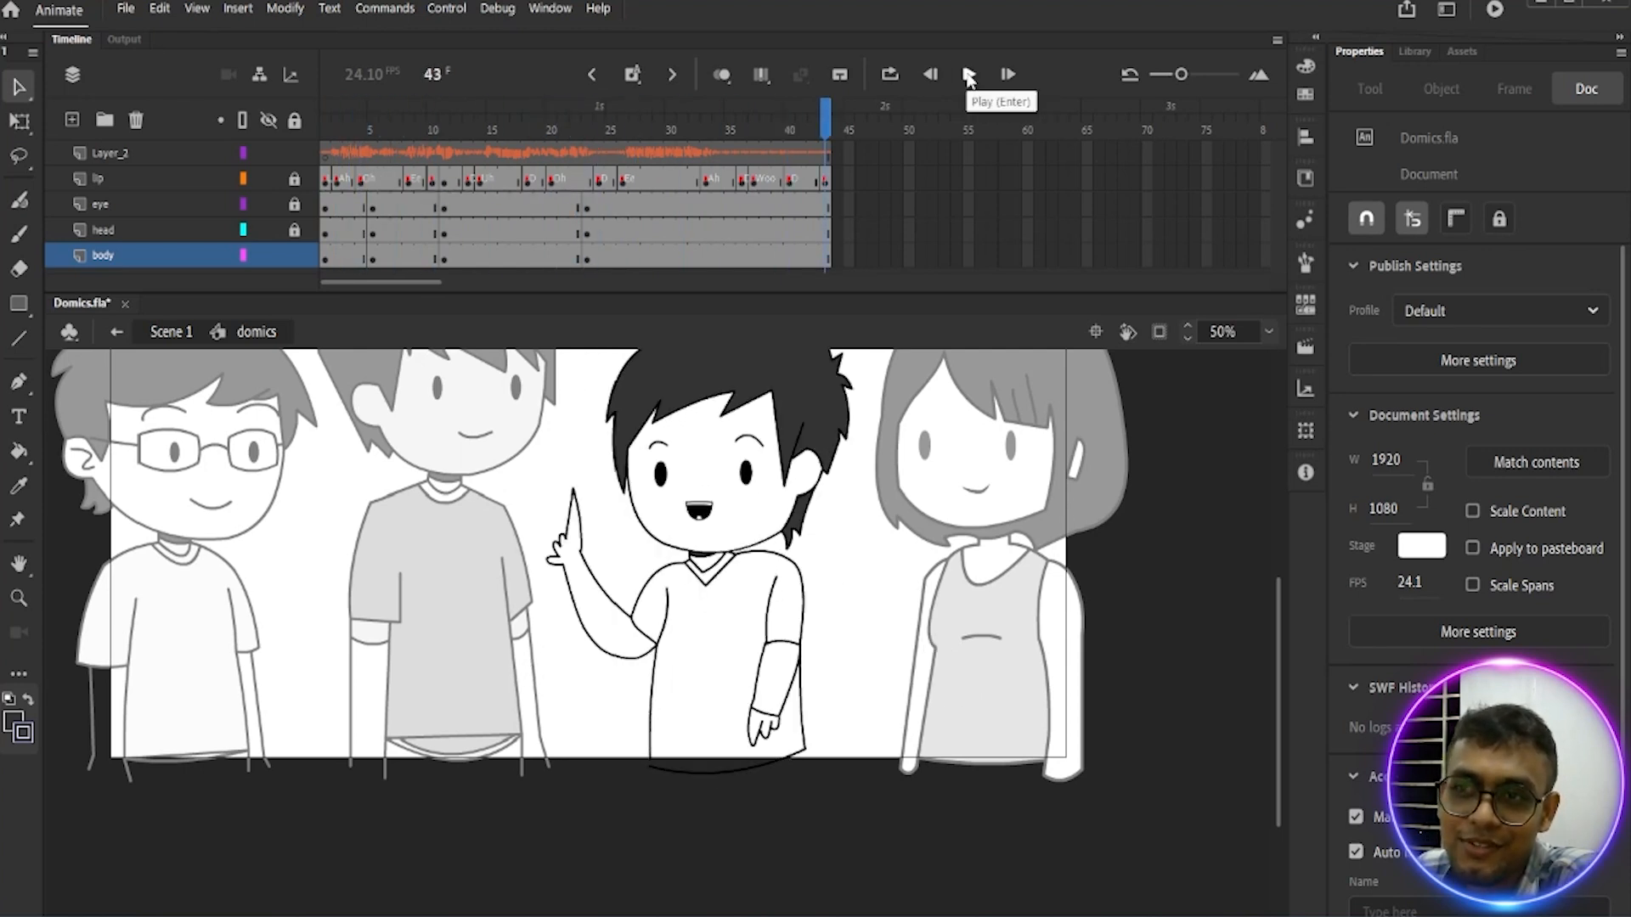
pyautogui.click(969, 74)
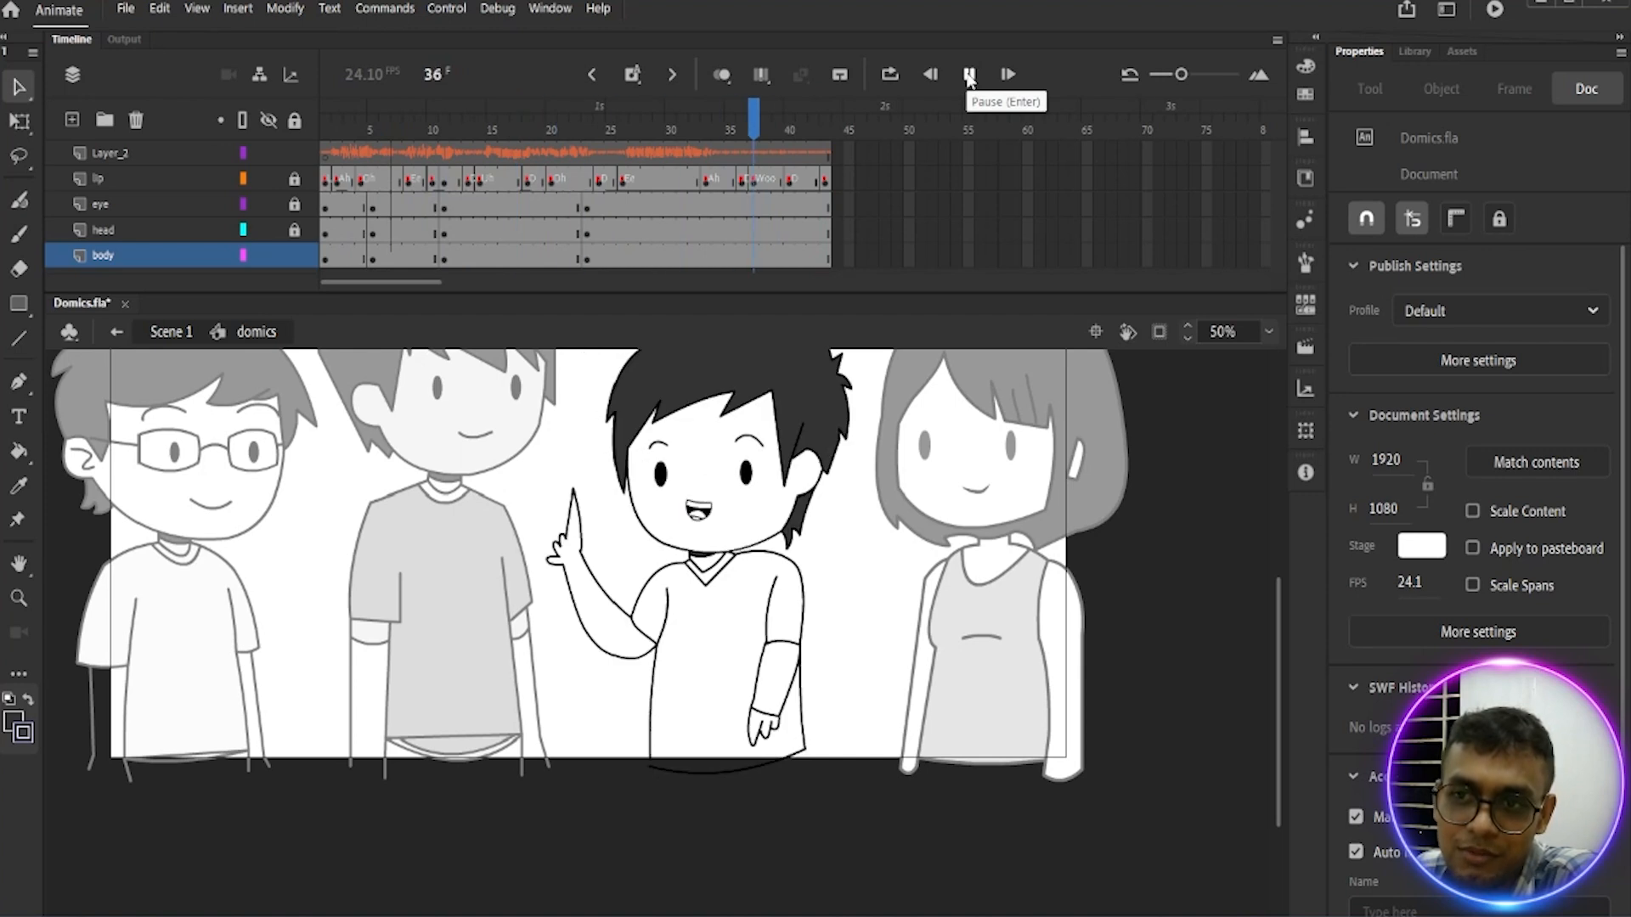
pyautogui.click(968, 74)
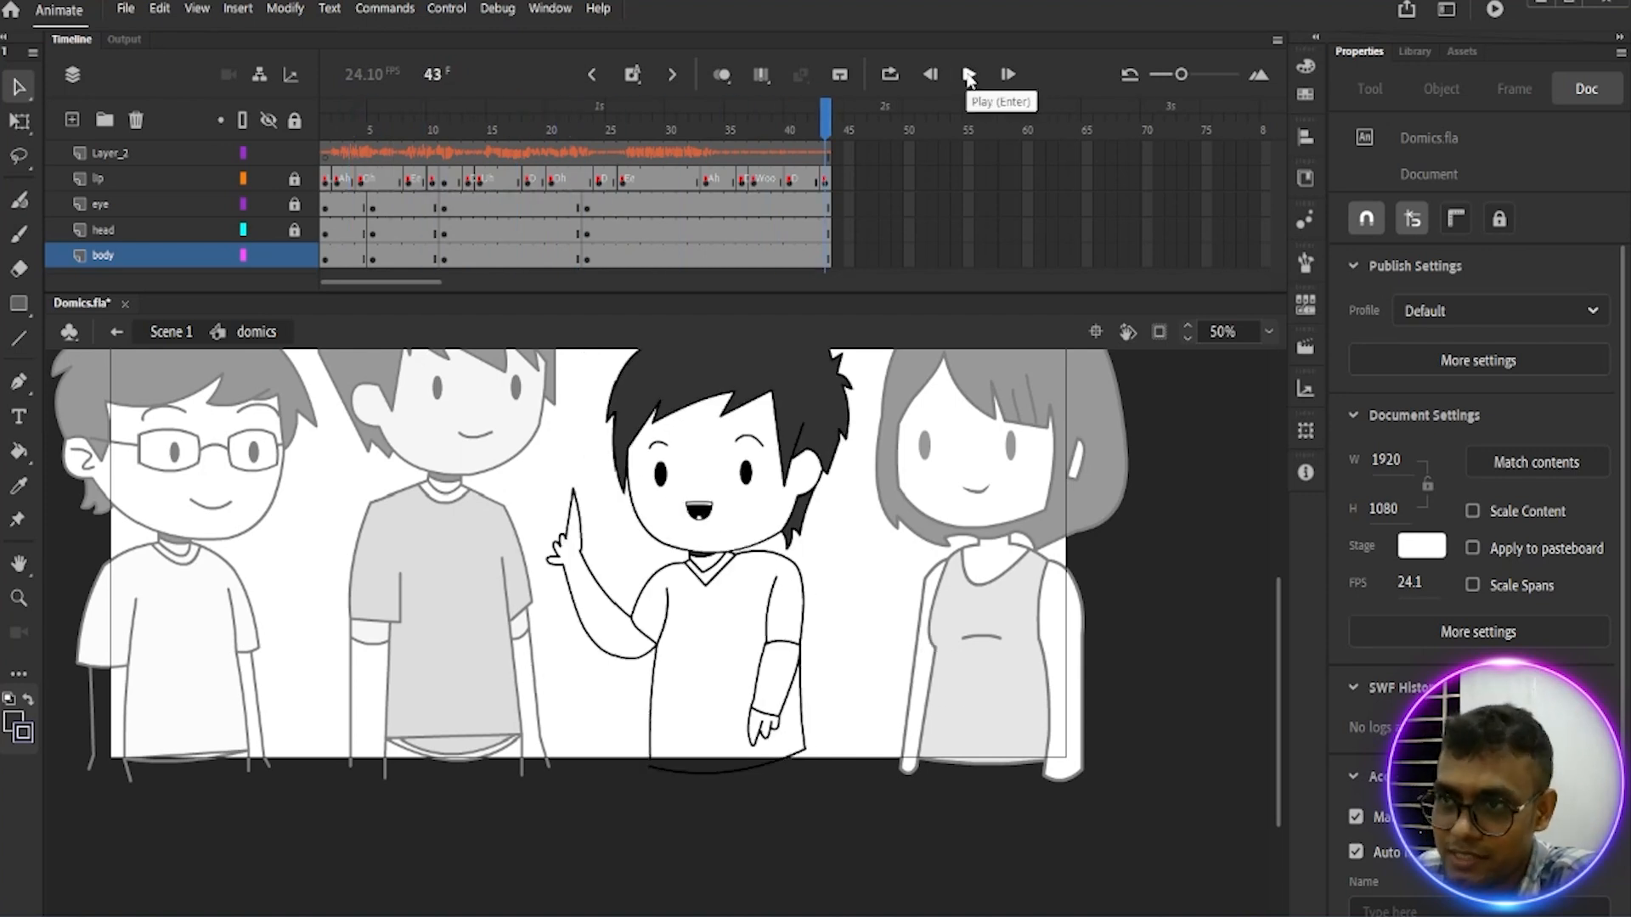
pyautogui.click(968, 75)
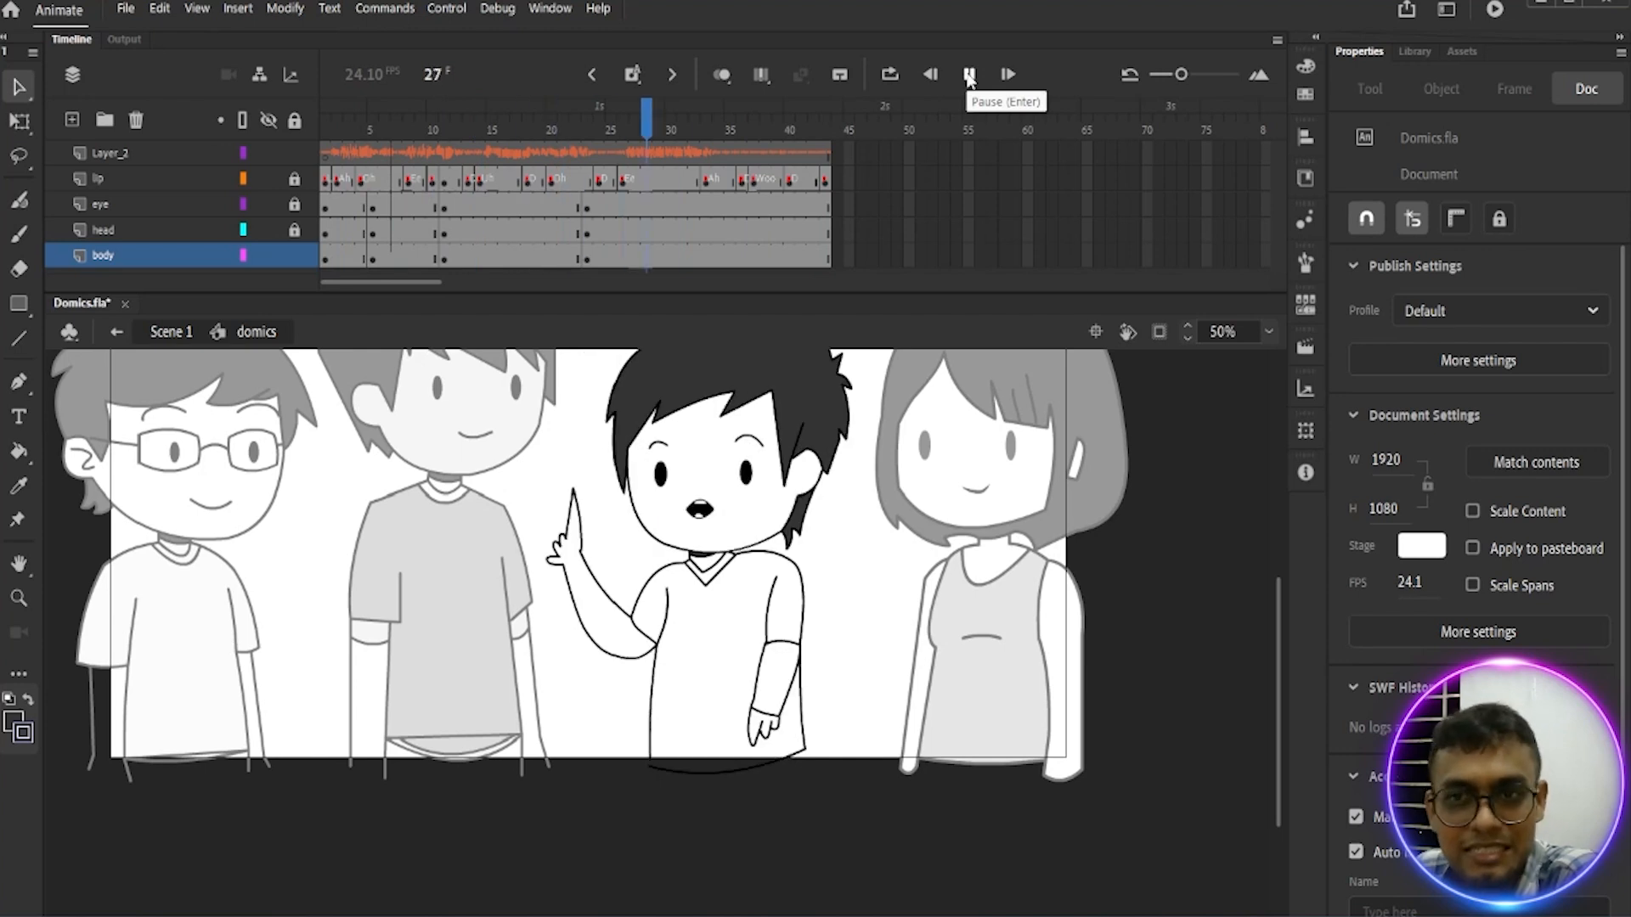
# Step: Return to Scene 1, lock the domics layer and select the shamim layer's character at frame 1
pyautogui.click(172, 335)
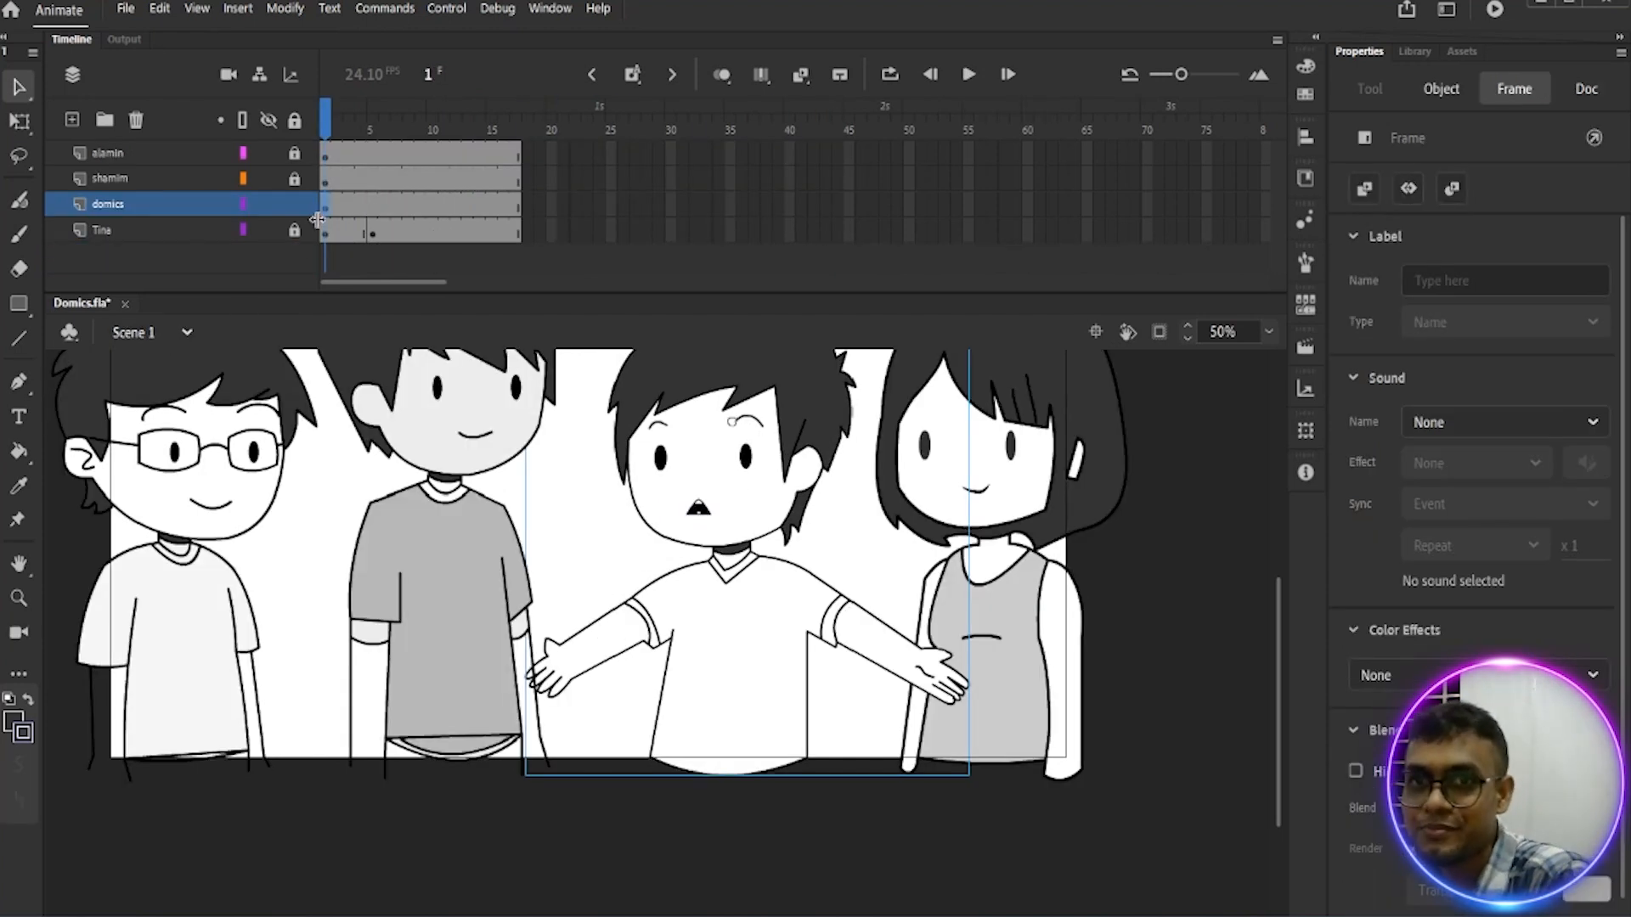
pyautogui.click(295, 206)
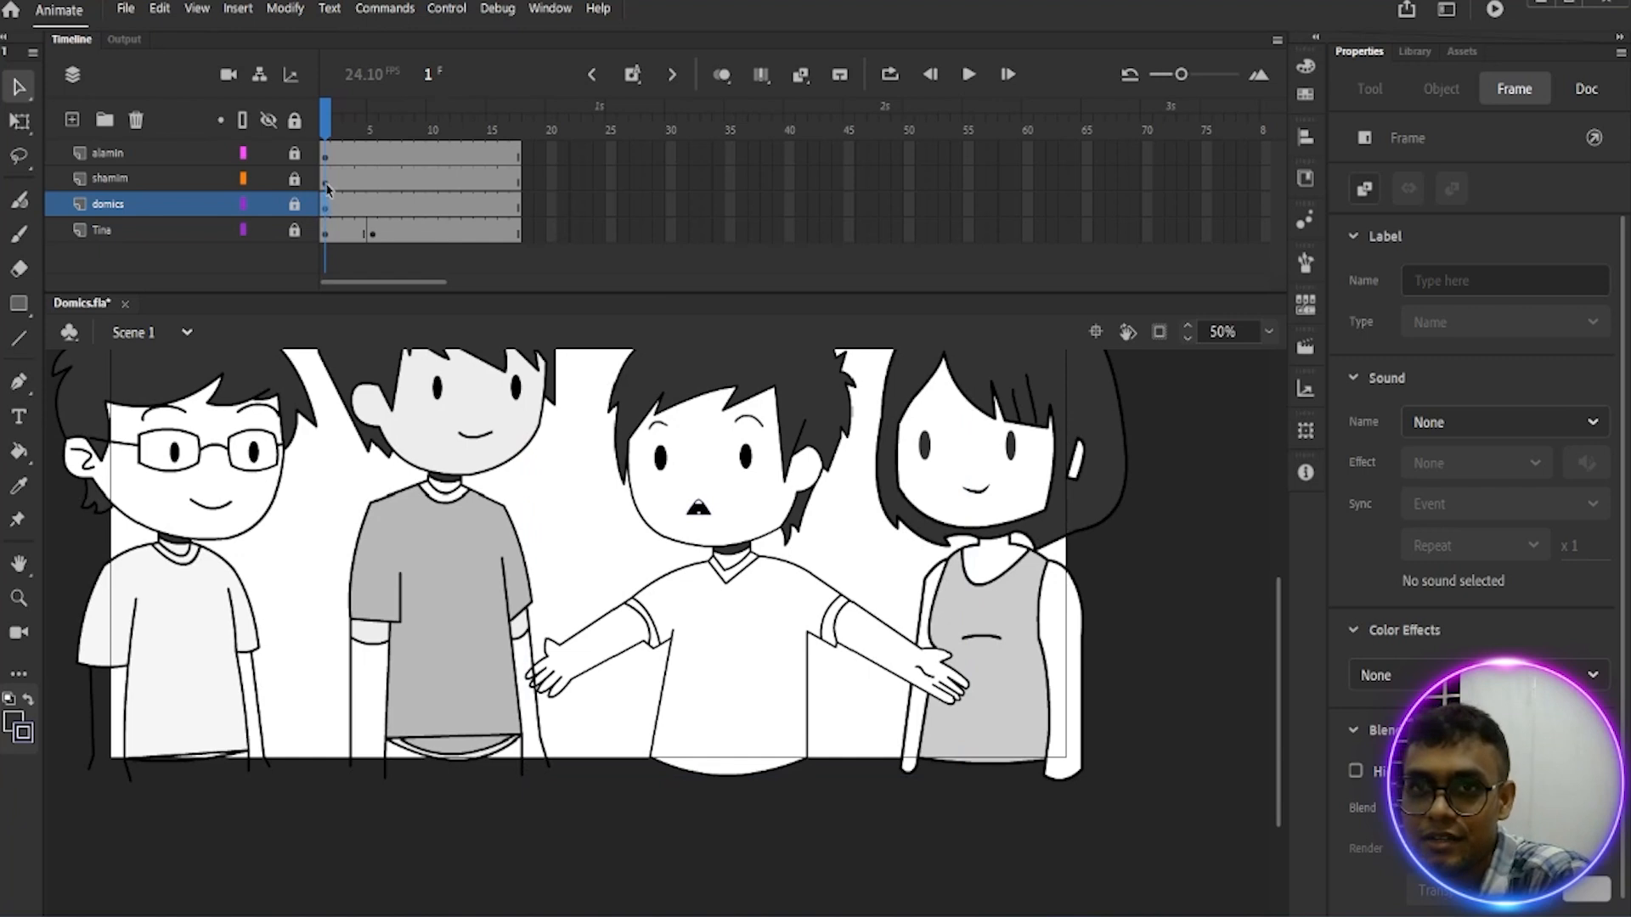
pyautogui.click(324, 182)
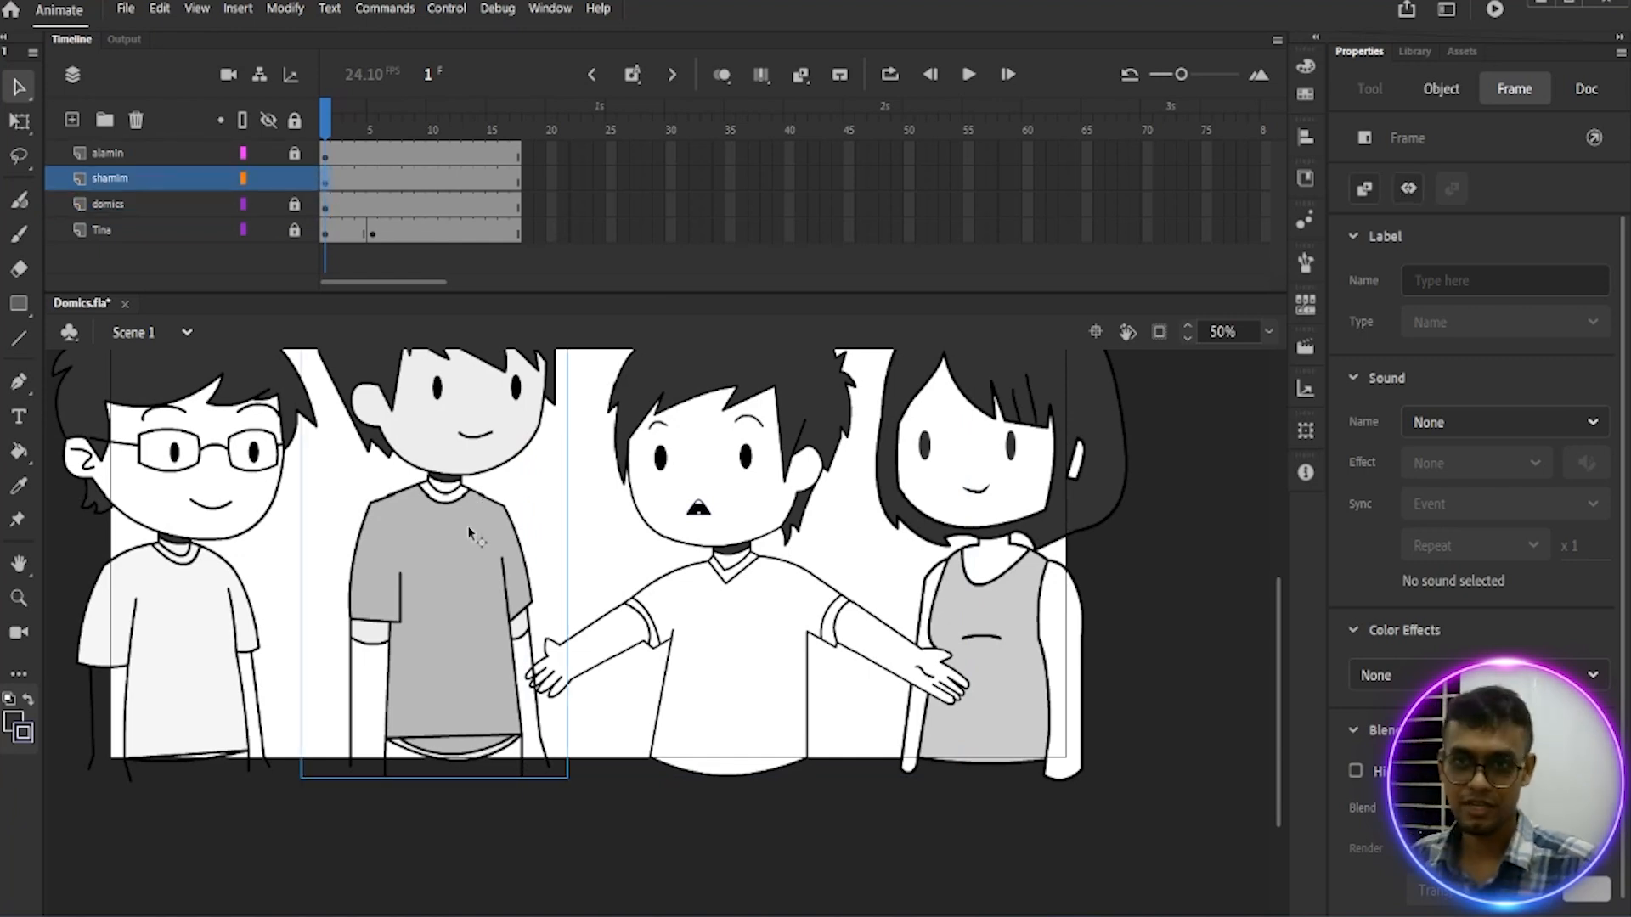
pyautogui.hotkey('ctrl', '-')
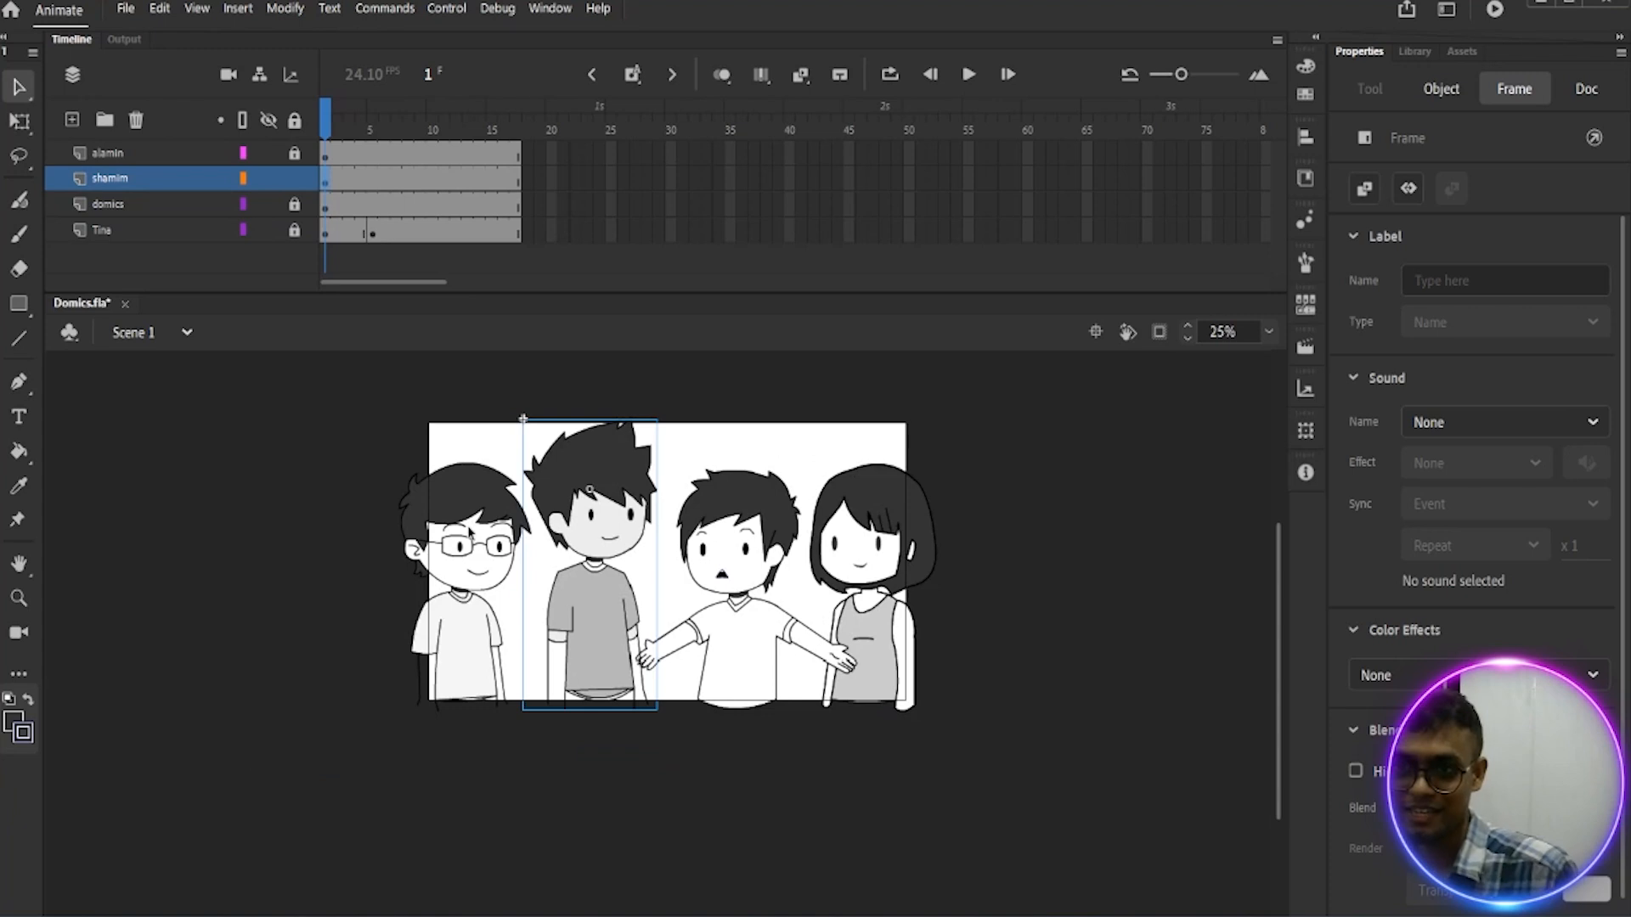
pyautogui.hotkey('ctrl', '=')
pyautogui.hotkey('ctrl', '=')
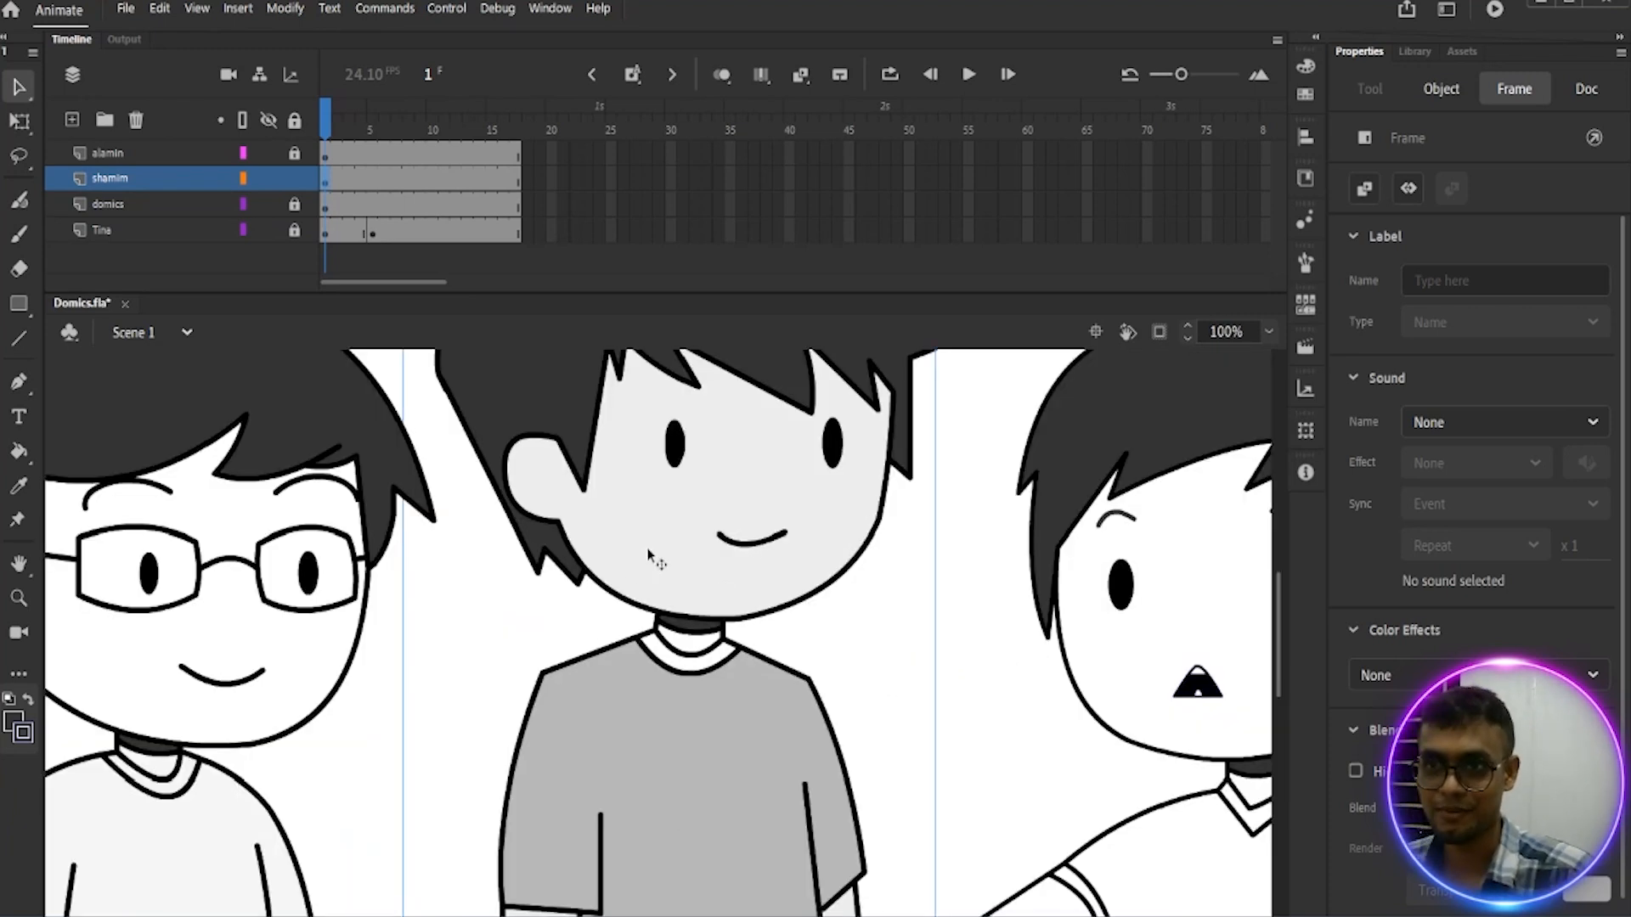
pyautogui.moveTo(789, 663); pyautogui.dragTo(679, 564)
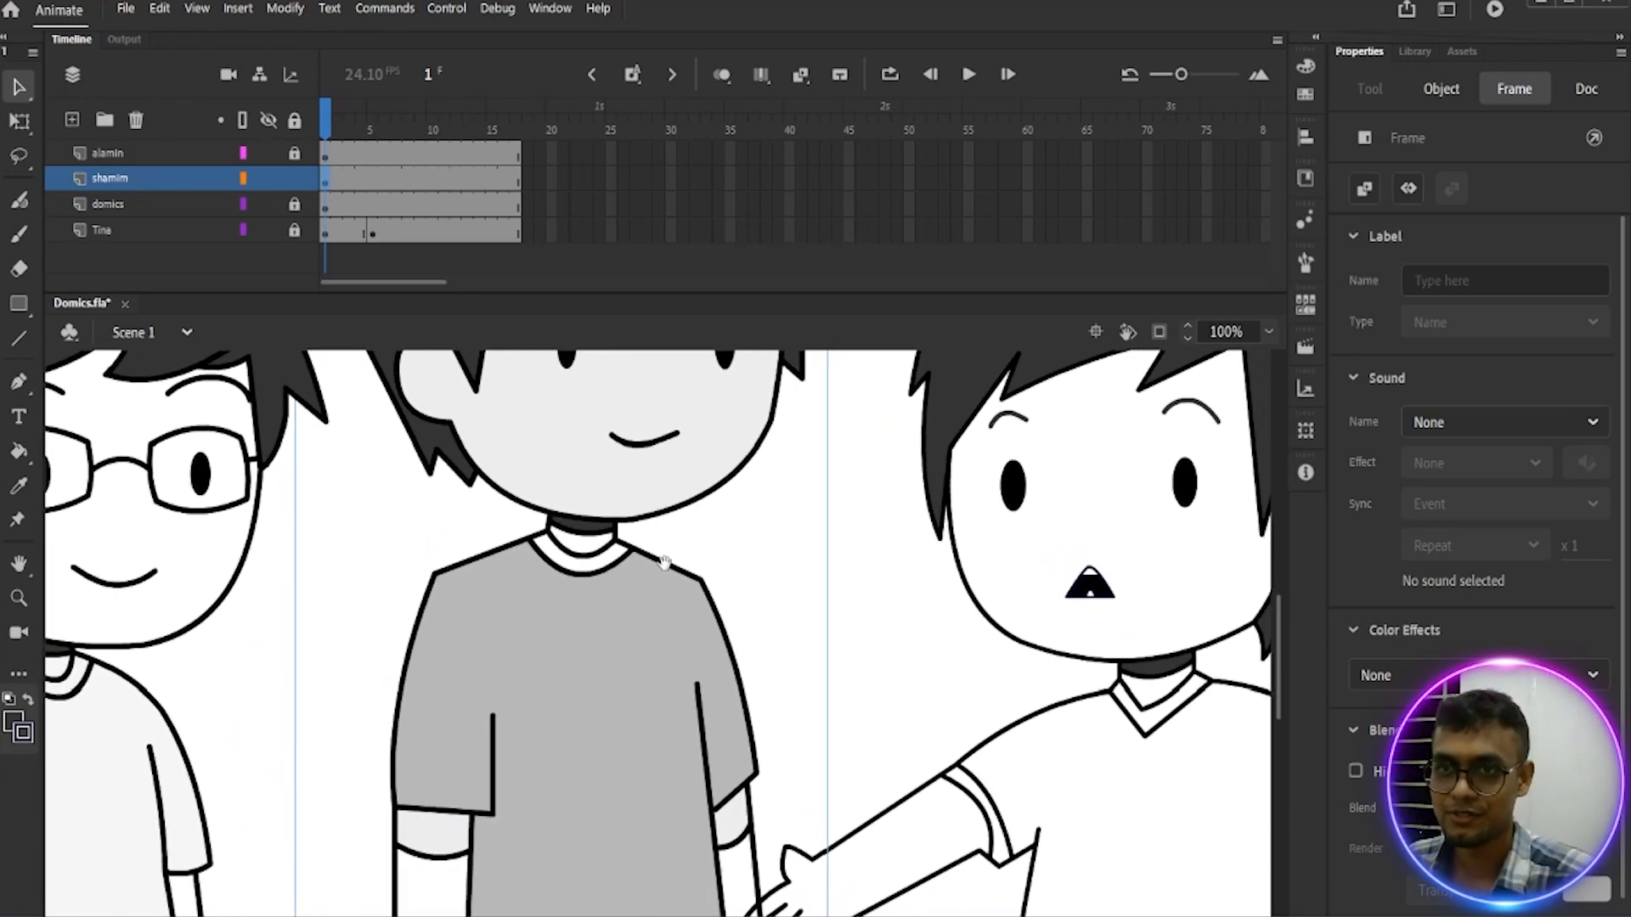
# Step: Reopen the domics symbol and scrub between frames 1 and 23 to examine the character's poses
pyautogui.click(331, 211)
pyautogui.doubleClick(945, 501)
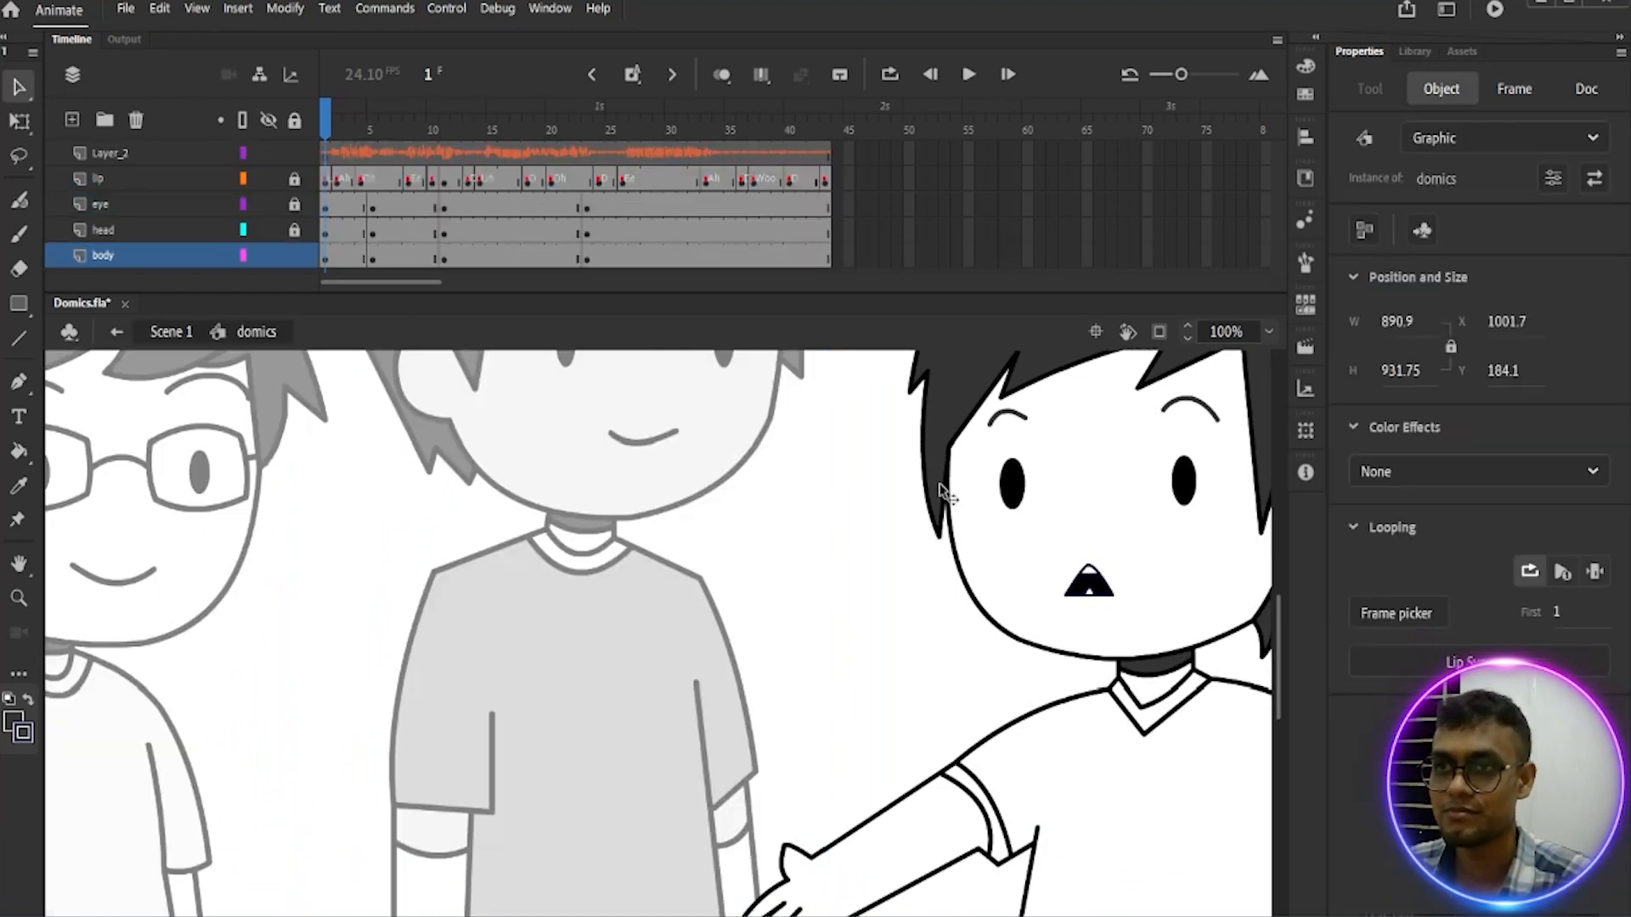
pyautogui.moveTo(334, 136); pyautogui.dragTo(586, 123)
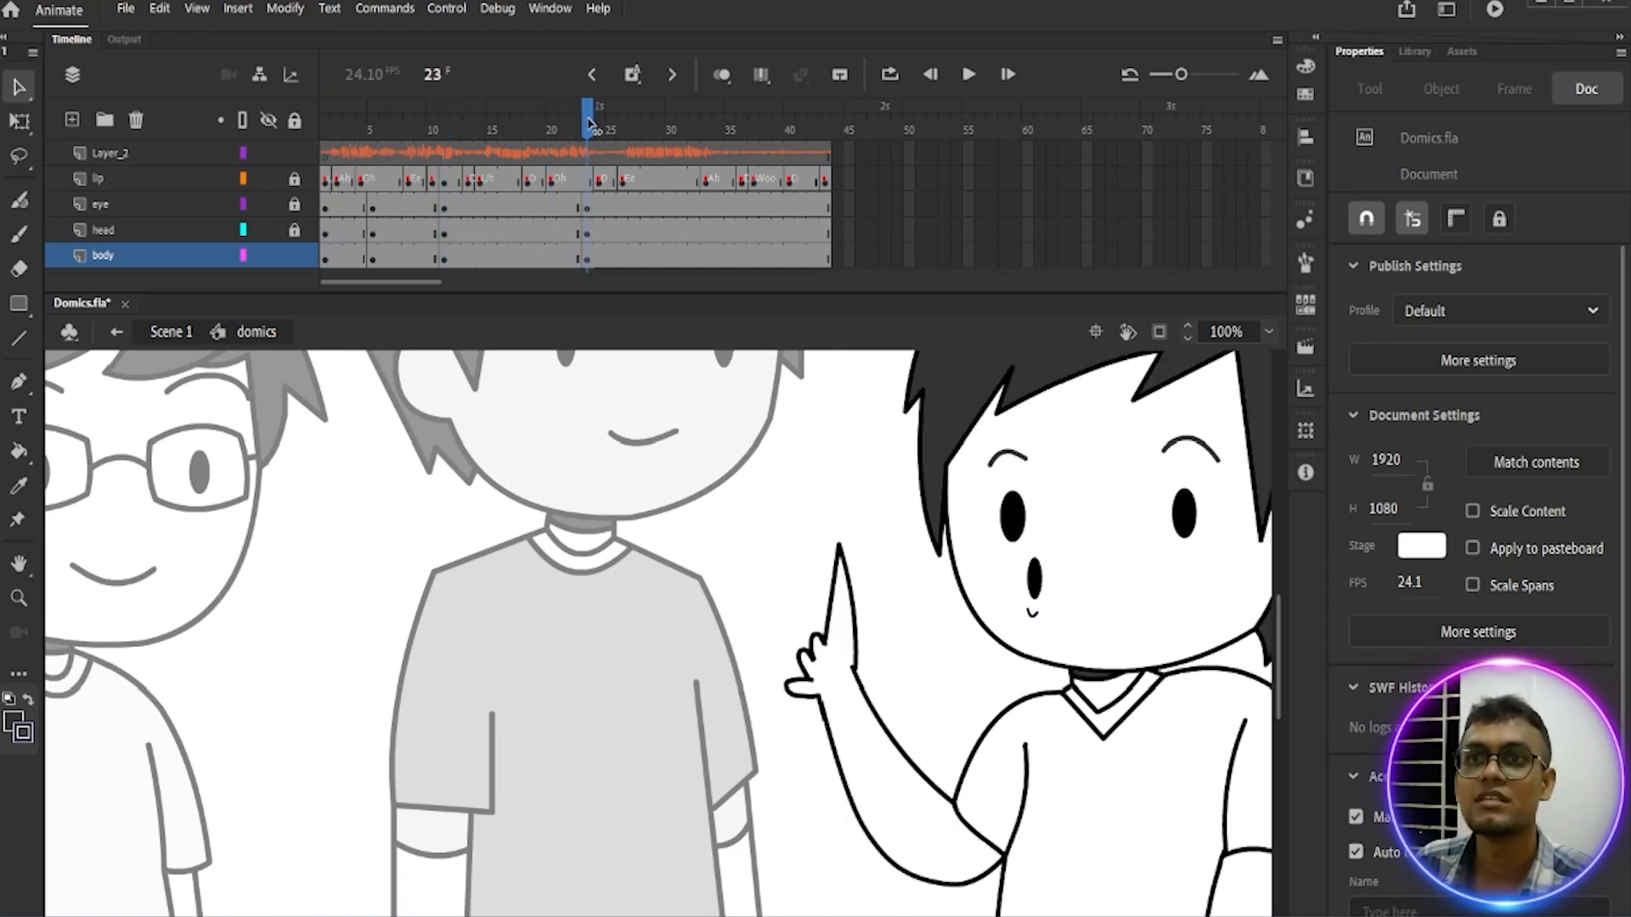
pyautogui.moveTo(592, 123); pyautogui.dragTo(350, 191)
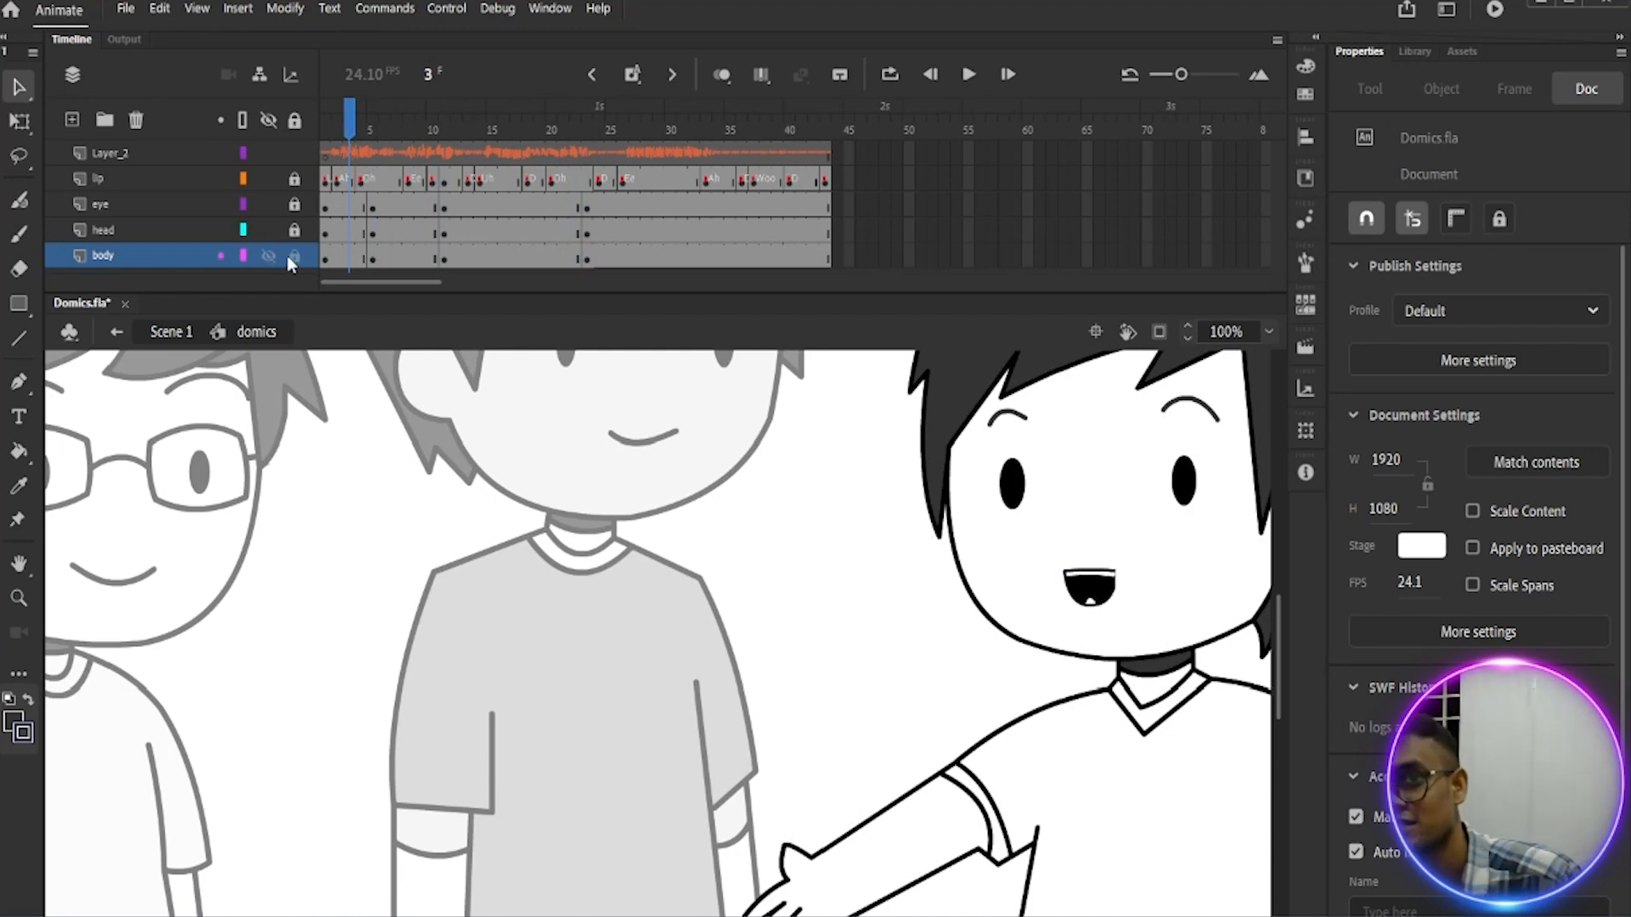
# Step: Return to Scene 1, lock the domics layer and open the shamim-01 symbol for editing
pyautogui.click(168, 332)
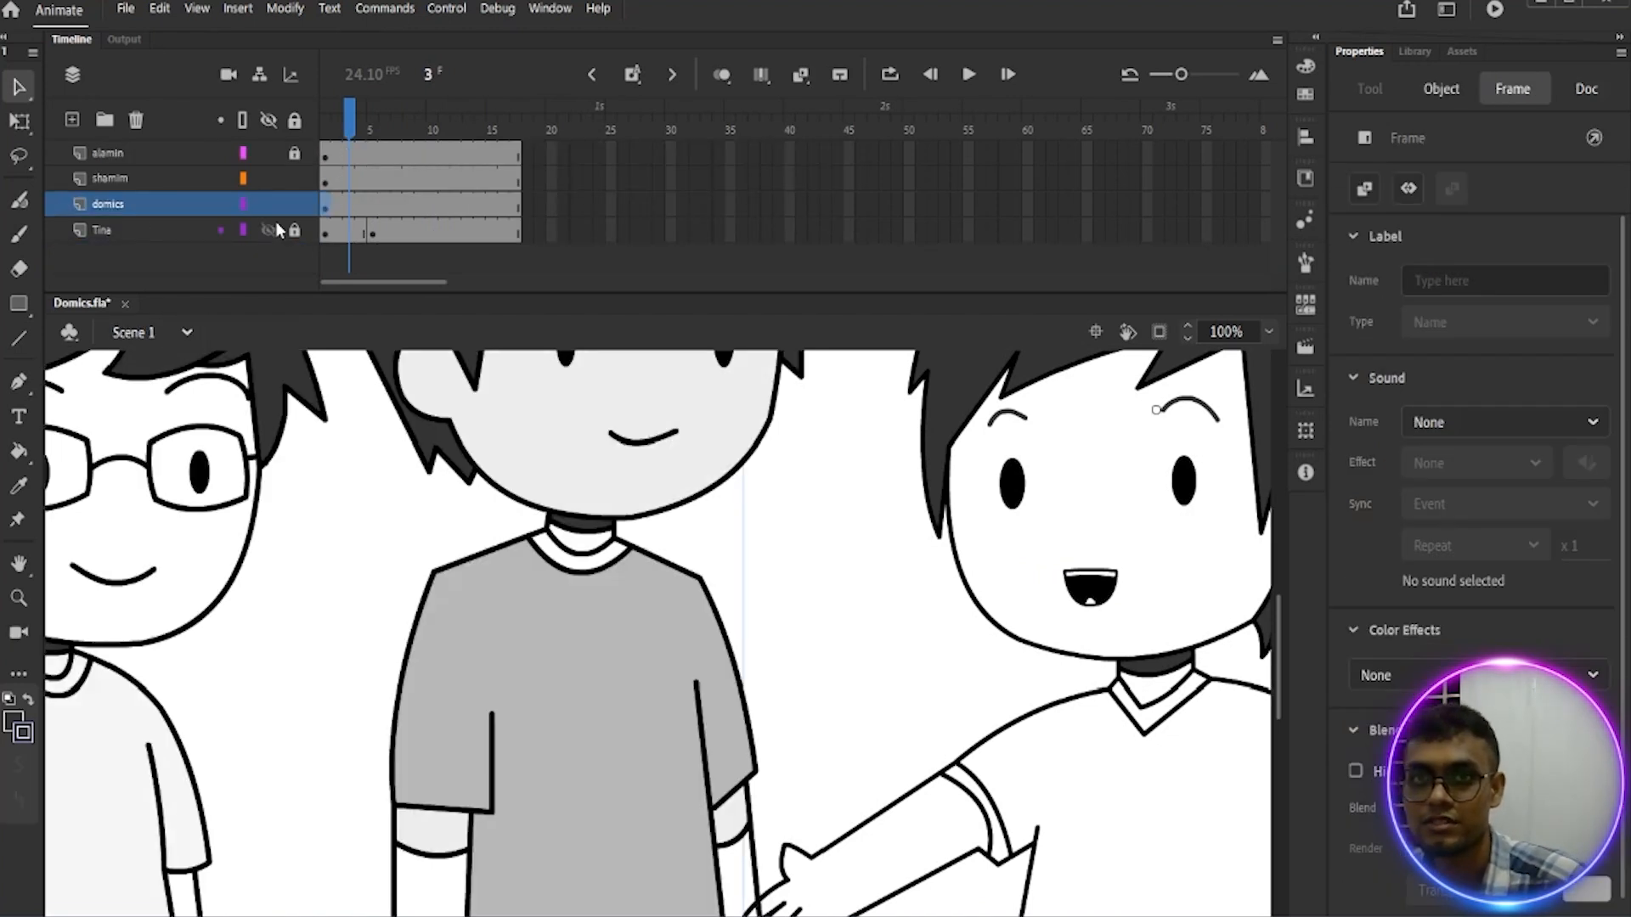
pyautogui.click(293, 206)
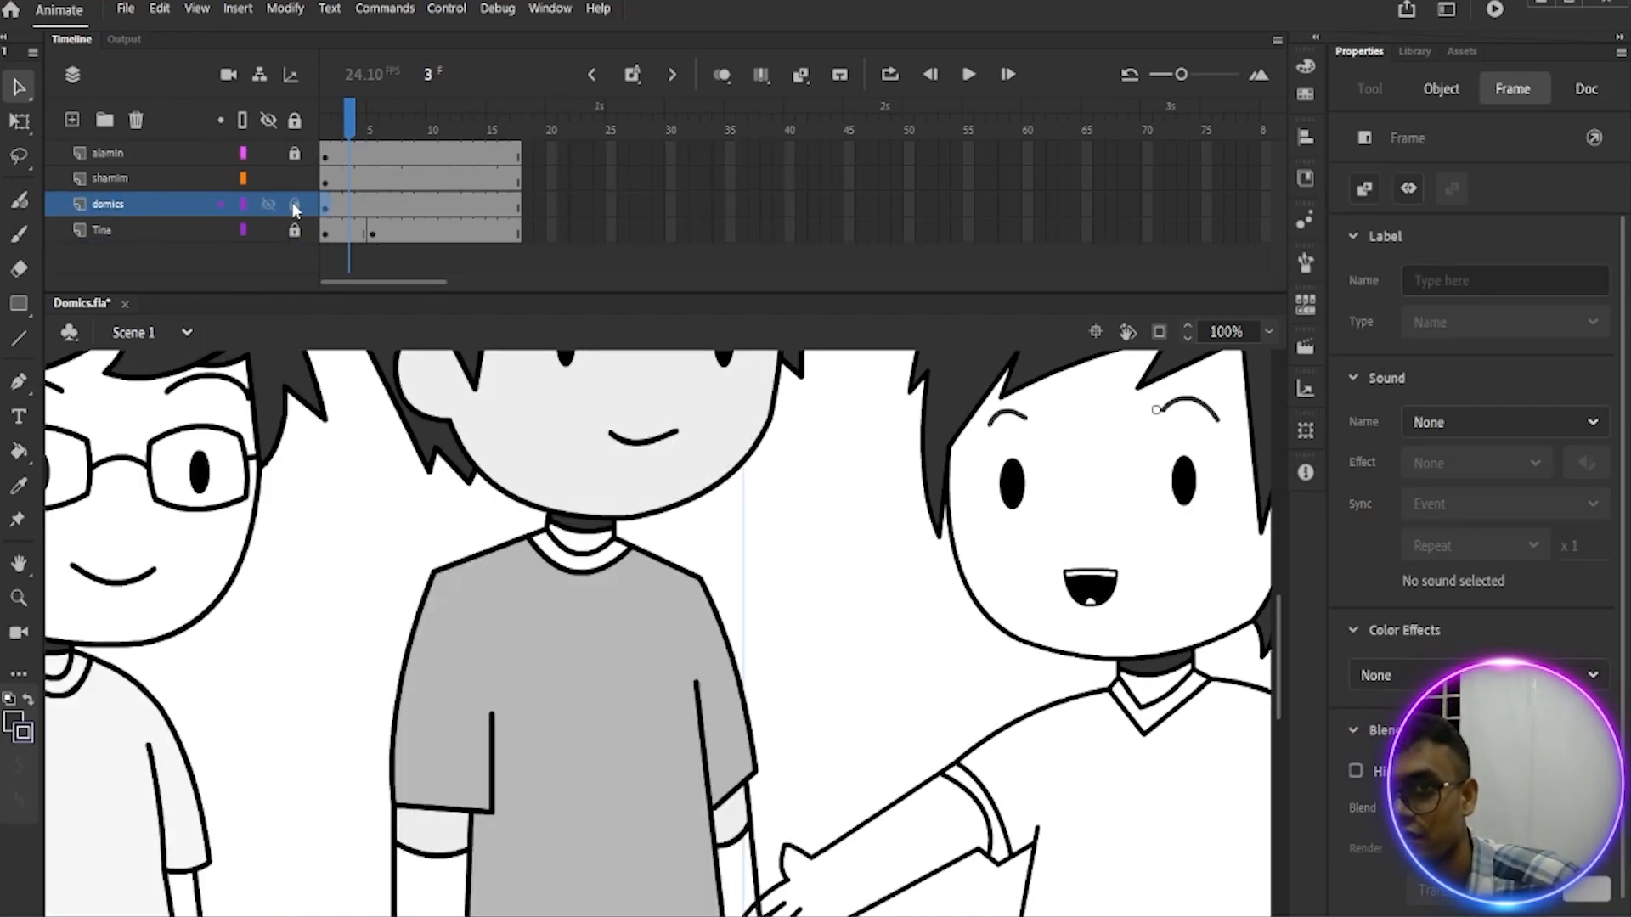
pyautogui.click(323, 183)
pyautogui.doubleClick(513, 654)
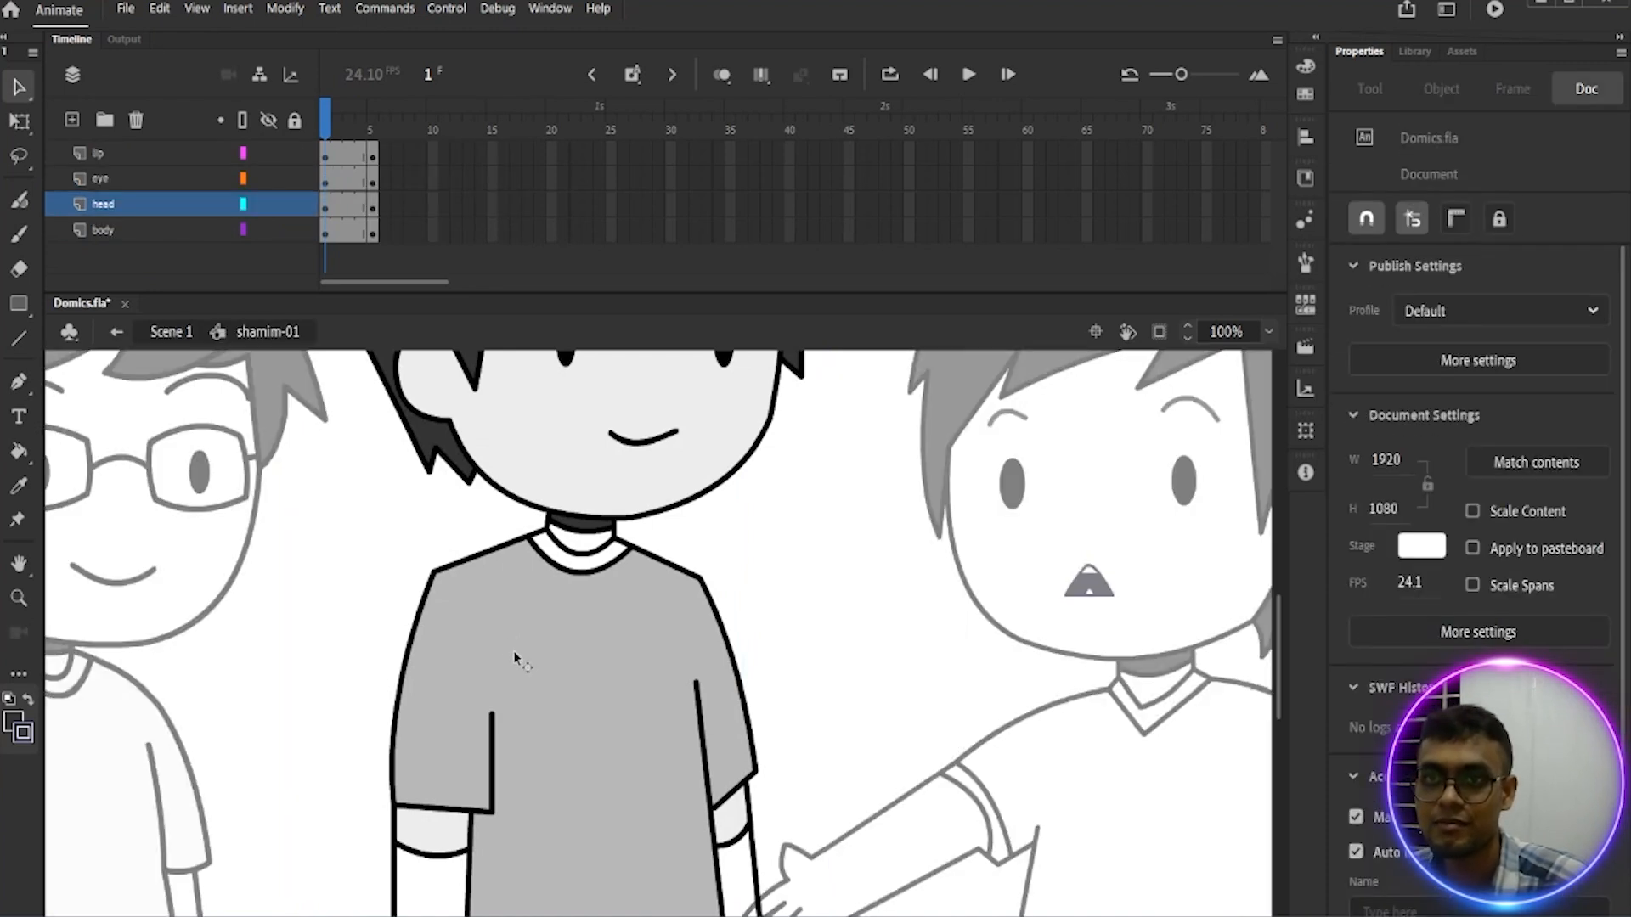
# Step: Extend the lip, eye, head and body layers of the shamim symbol to frame 34
pyautogui.moveTo(323, 111); pyautogui.dragTo(372, 113)
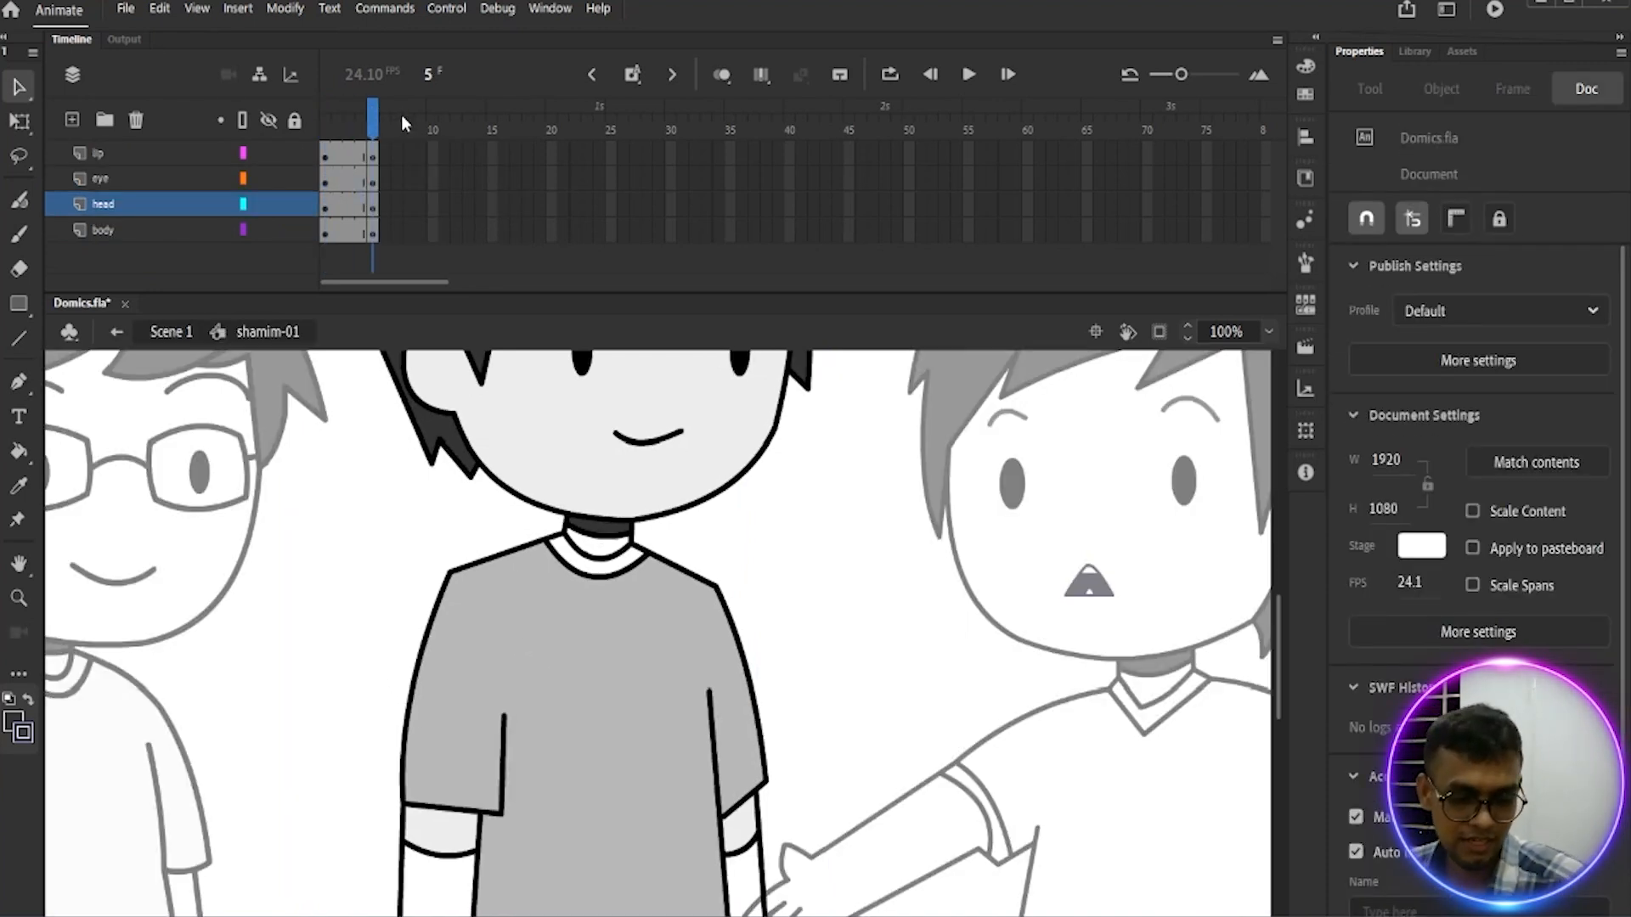
pyautogui.press('F5')
pyautogui.press('F5')
pyautogui.press('F5')
pyautogui.press('F5')
pyautogui.press('F5')
pyautogui.press('F5')
pyautogui.press('F5')
pyautogui.press('F5')
pyautogui.press('F5')
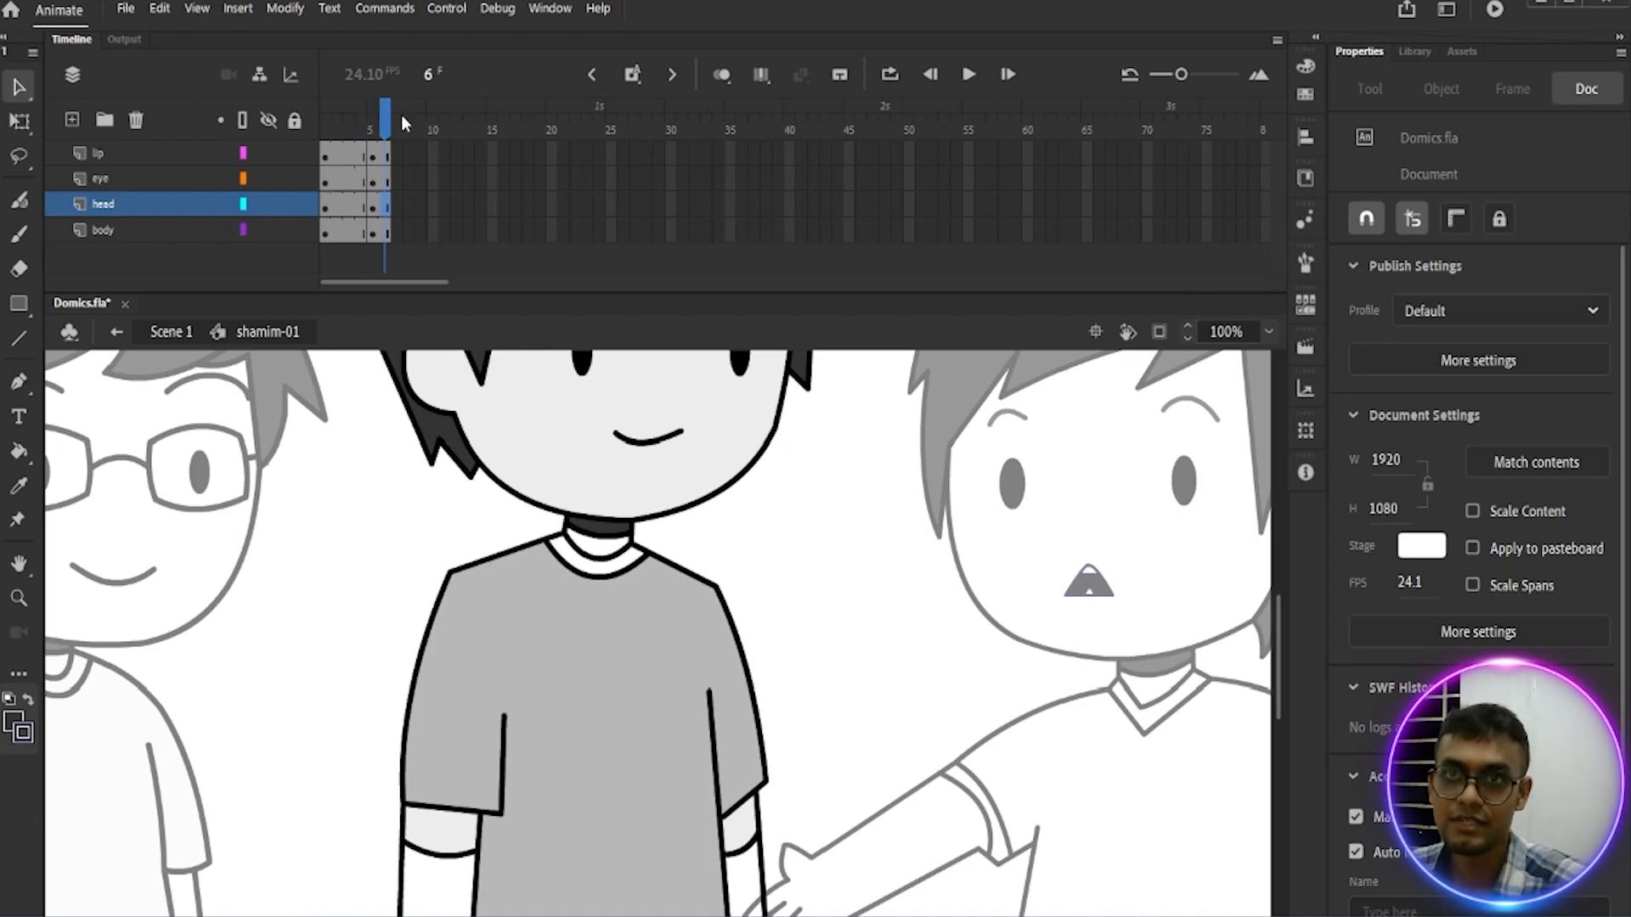
pyautogui.press('F5')
pyautogui.press('F5')
pyautogui.press('F5')
pyautogui.press('F5')
pyautogui.press('F5')
pyautogui.press('F5')
pyautogui.press('F5')
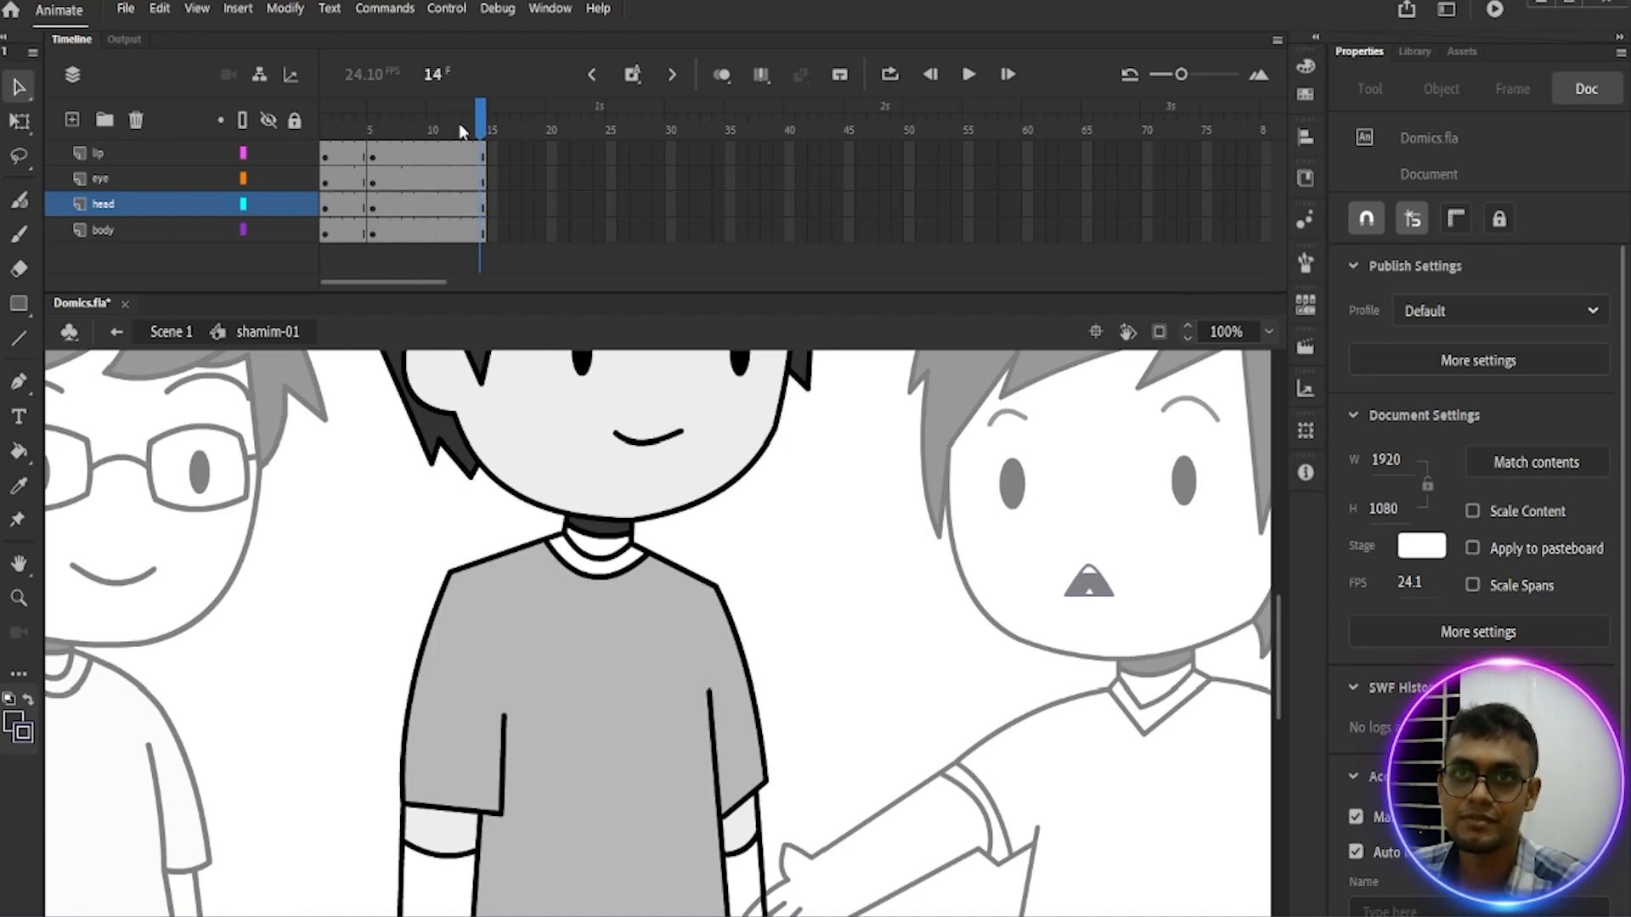
pyautogui.press('F5')
pyautogui.press('F5')
pyautogui.press('F5')
pyautogui.press('F5')
pyautogui.press('F5')
pyautogui.press('F5')
pyautogui.press('F5')
pyautogui.press('F5')
pyautogui.press('F5')
pyautogui.press('F5')
pyautogui.press('F5')
pyautogui.press('F5')
pyautogui.press('F5')
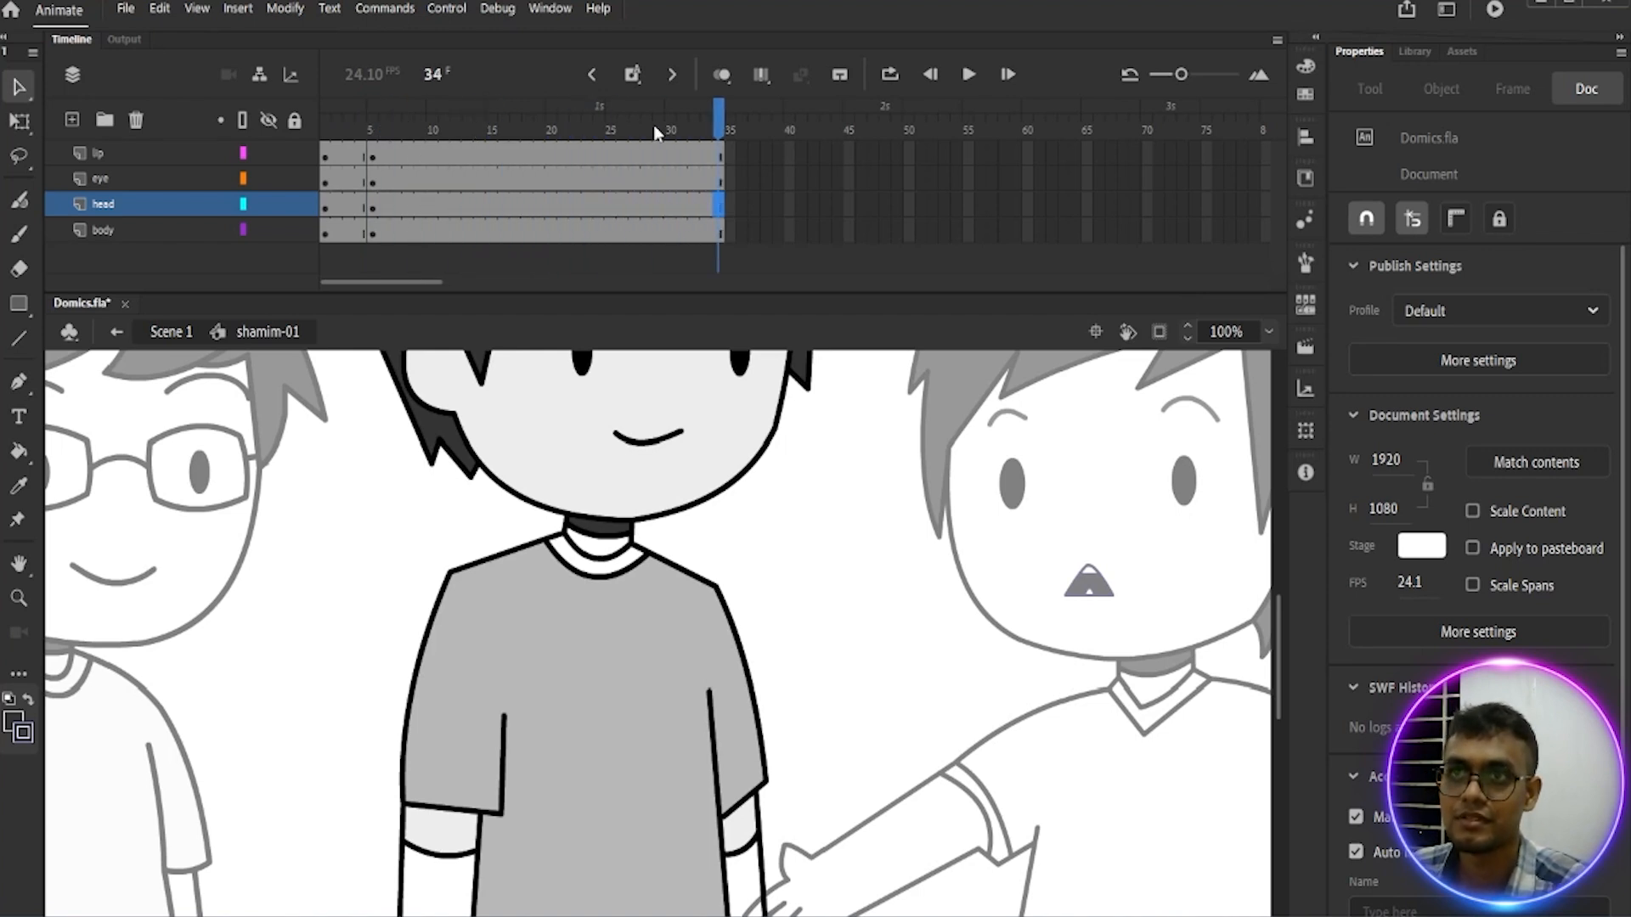
# Step: Keyframe the head layer at frame 11 and rotate the head clockwise about its chin
pyautogui.moveTo(714, 119); pyautogui.dragTo(447, 115)
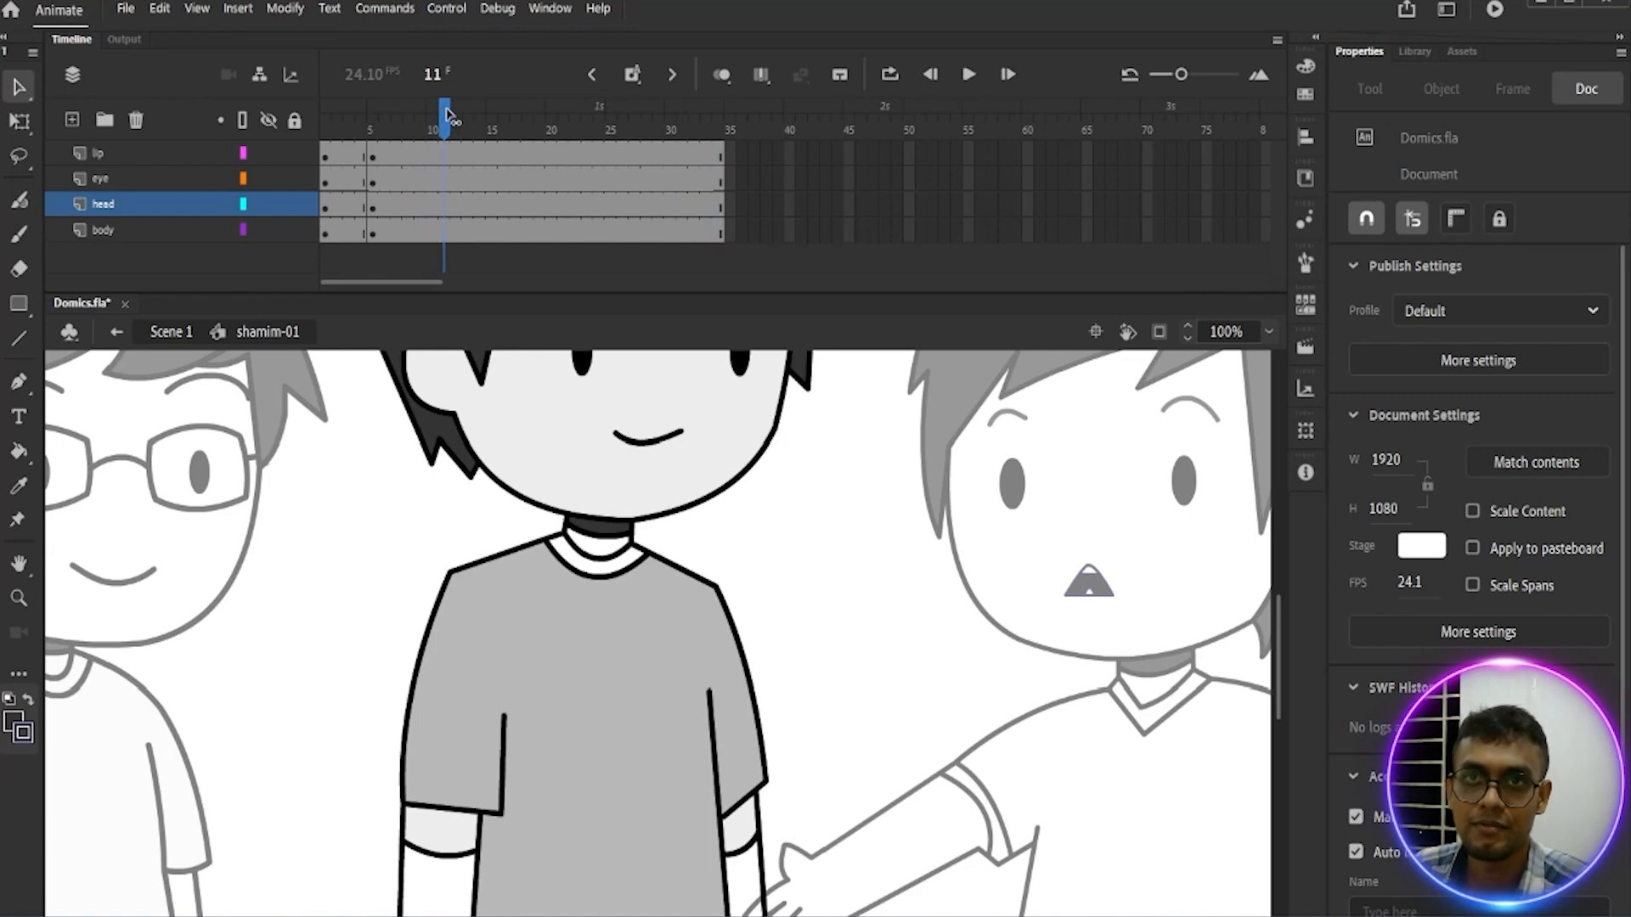
pyautogui.click(442, 182)
pyautogui.scroll(-3, 646, 382)
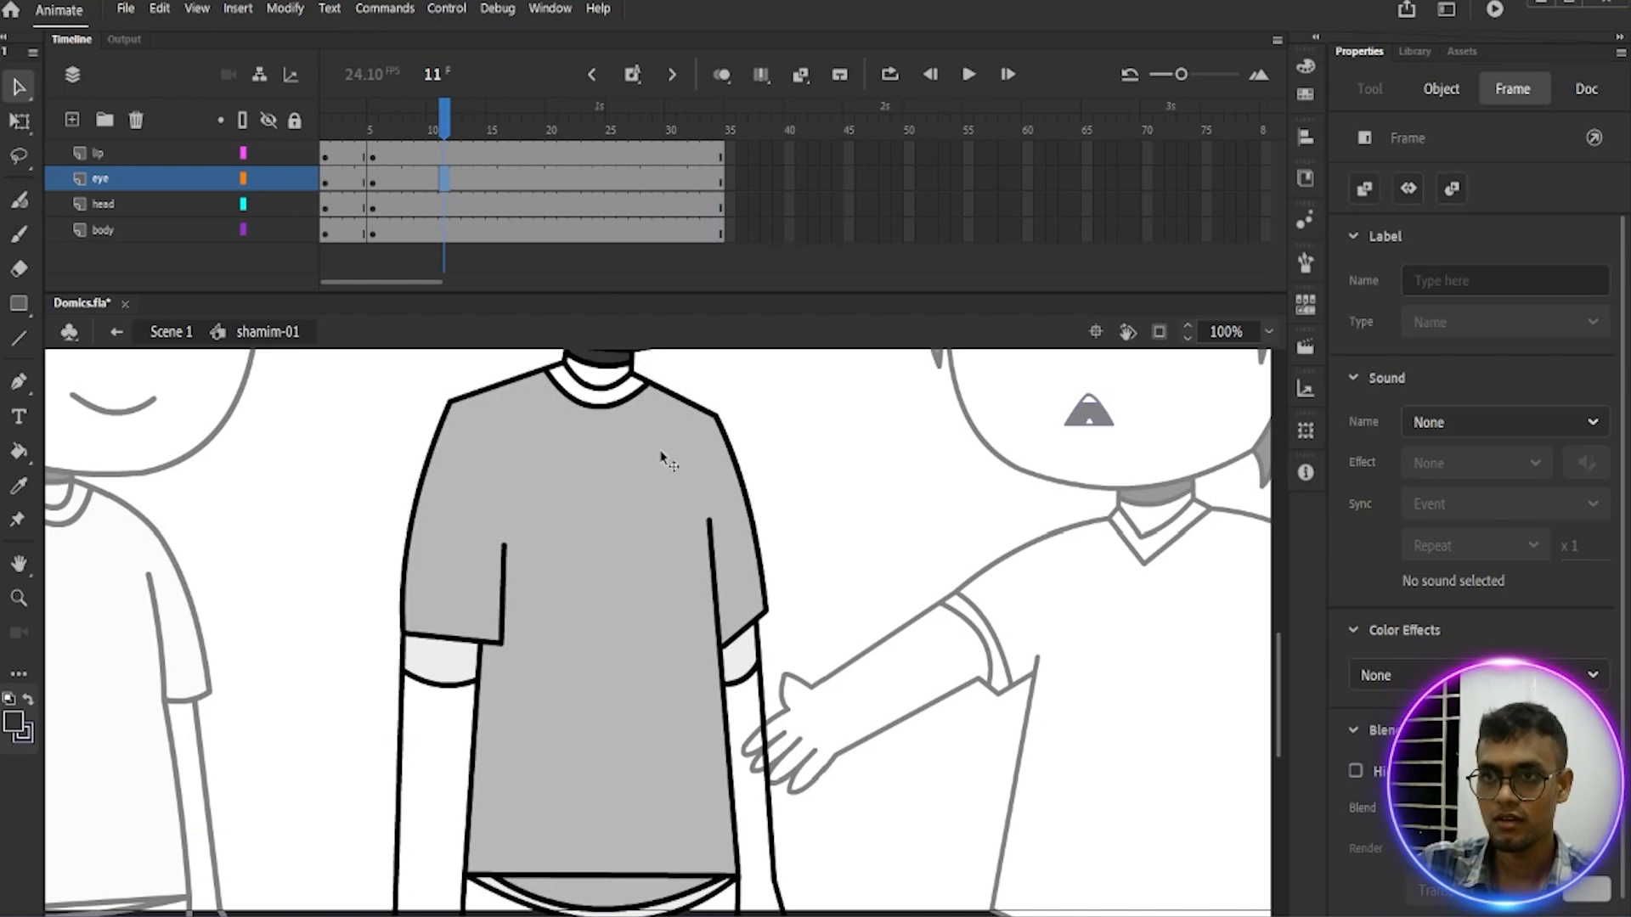
pyautogui.hotkey('ctrl', '-')
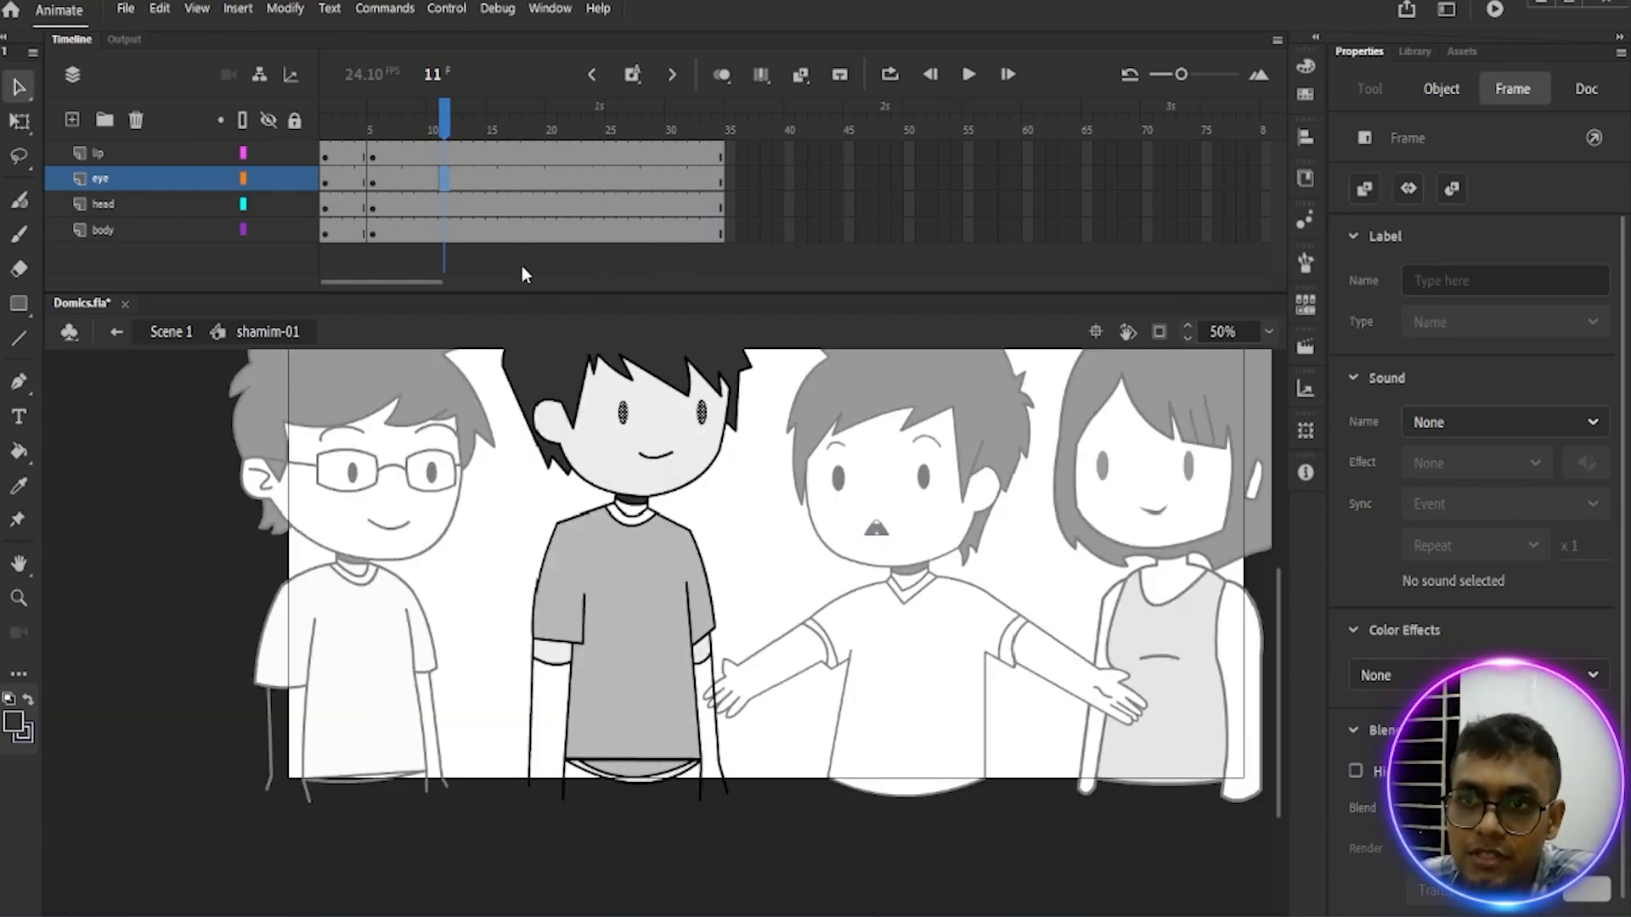
pyautogui.click(443, 155)
pyautogui.click(445, 208)
pyautogui.moveTo(502, 443); pyautogui.dragTo(464, 595)
pyautogui.press('q')
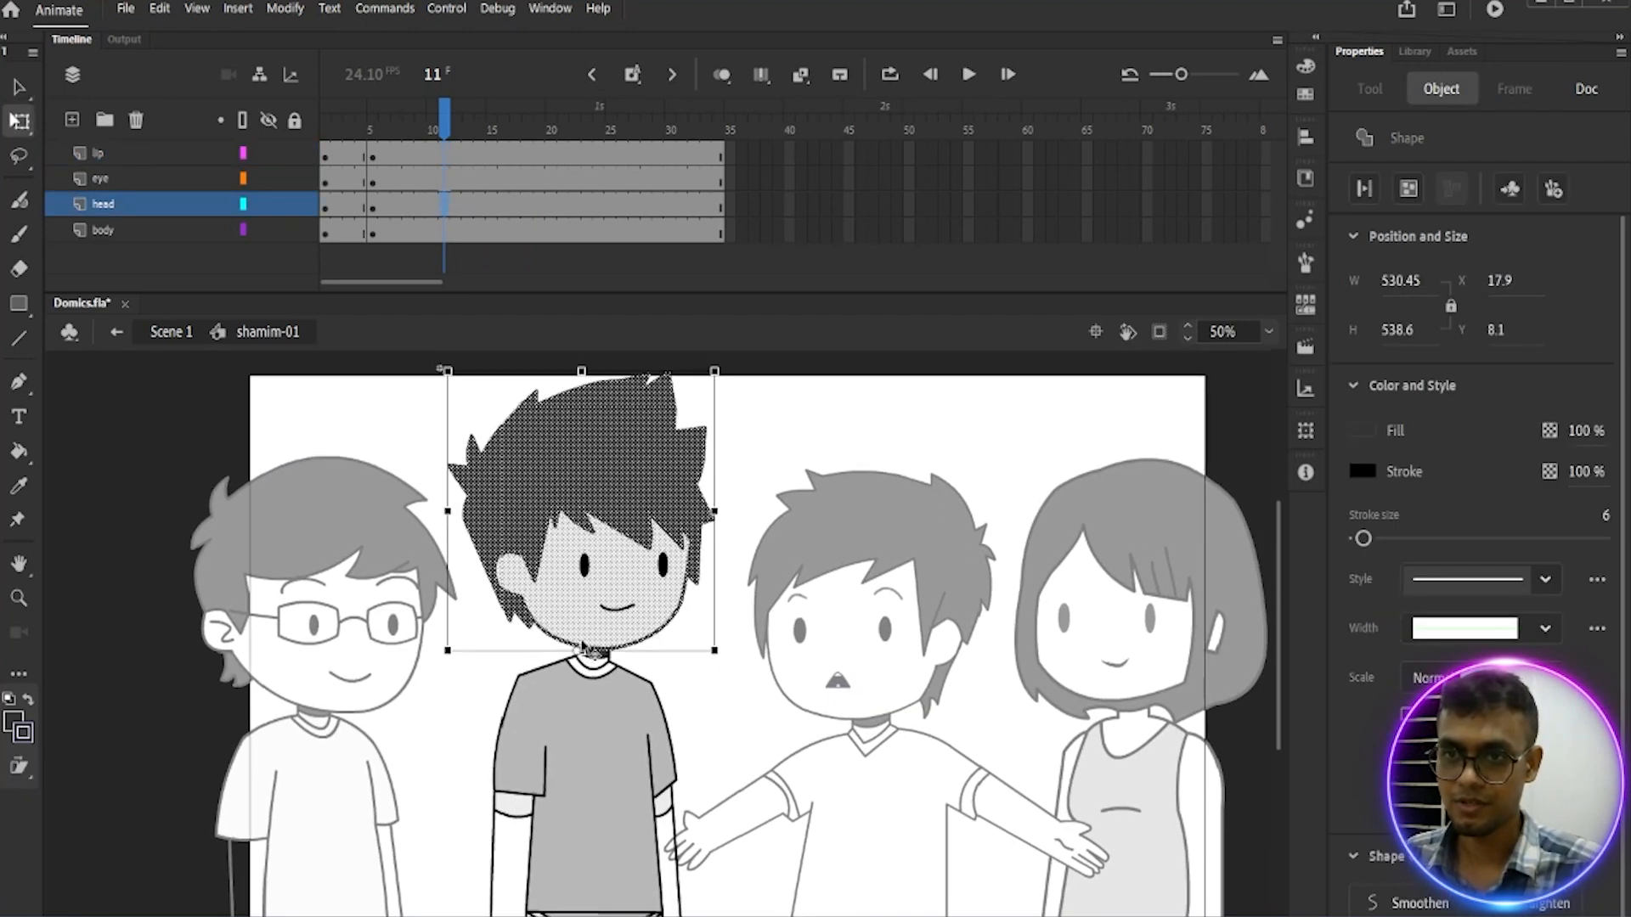
pyautogui.moveTo(776, 446); pyautogui.dragTo(753, 514)
pyautogui.moveTo(690, 437); pyautogui.dragTo(782, 493)
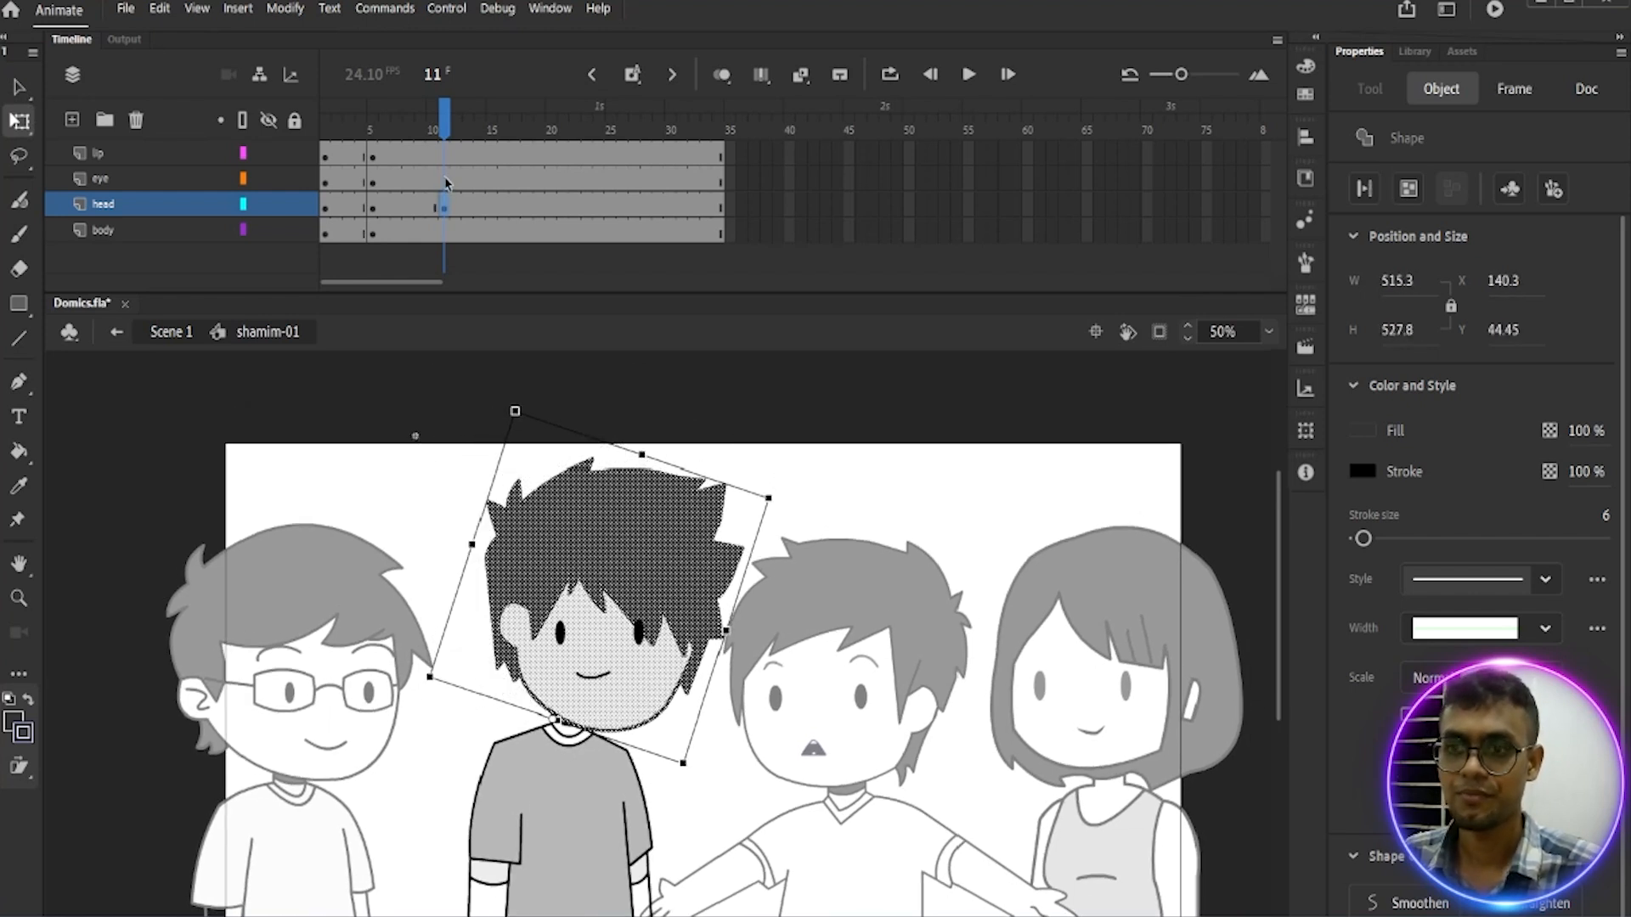
# Step: Keyframe the eye layer at frame 11 and shift the eyes down and to the right to follow the tilted head
pyautogui.click(445, 183)
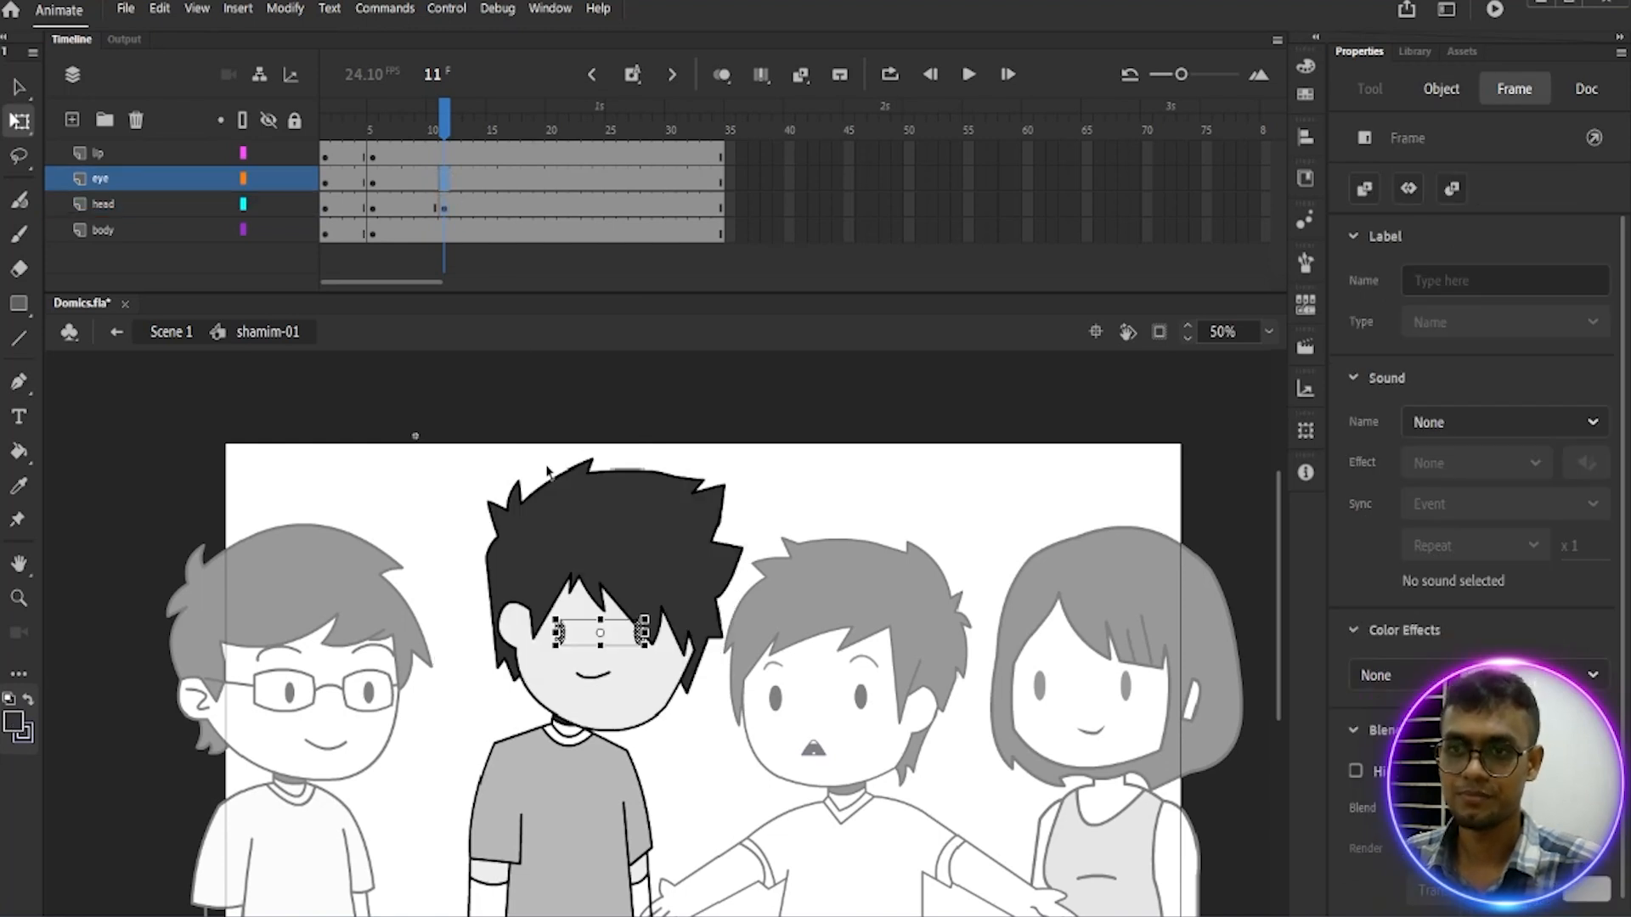
pyautogui.press('Down')
pyautogui.press('Down')
pyautogui.press('Down')
pyautogui.press('Down')
pyautogui.press('Down')
pyautogui.press('Down')
pyautogui.press('Down')
pyautogui.press('Down')
pyautogui.press('Down')
pyautogui.press('Down')
pyautogui.press('Down')
pyautogui.press('Down')
pyautogui.press('Down')
pyautogui.press('Down')
pyautogui.press('Down')
pyautogui.press('Down')
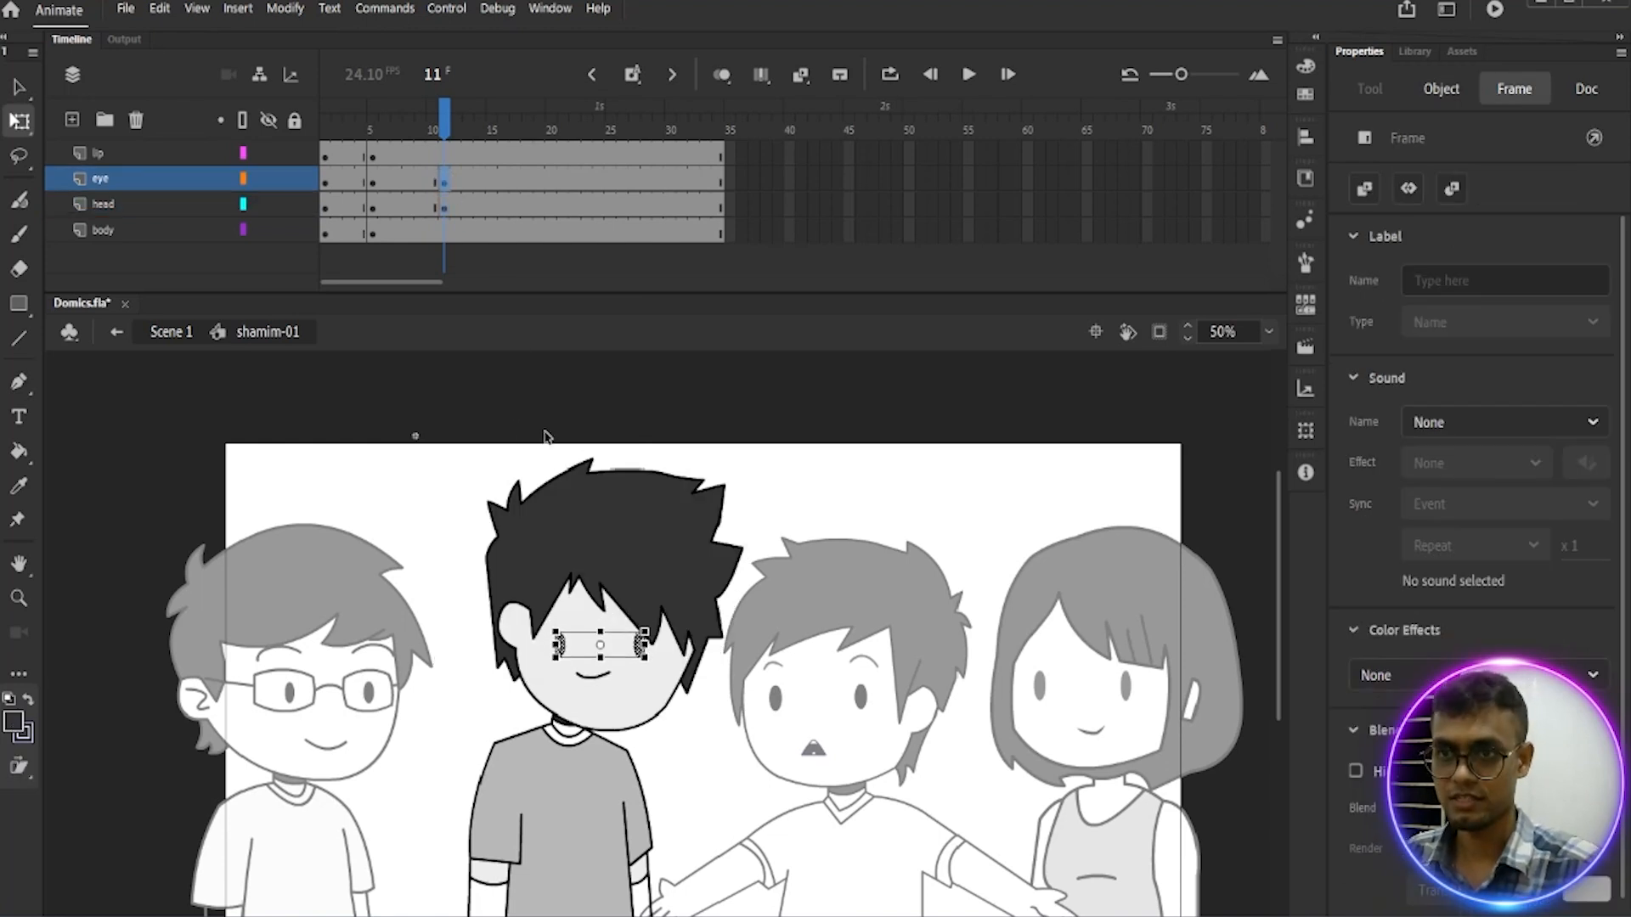
pyautogui.press('Right')
pyautogui.press('Right')
pyautogui.press('Right')
pyautogui.press('Right')
pyautogui.press('Right')
pyautogui.press('Right')
pyautogui.press('Right')
pyautogui.press('Right')
pyautogui.press('Right')
pyautogui.press('Right')
pyautogui.press('Right')
pyautogui.press('Right')
pyautogui.press('Right')
pyautogui.press('Right')
pyautogui.press('Right')
pyautogui.press('Right')
pyautogui.press('Right')
pyautogui.press('Right')
pyautogui.press('Right')
pyautogui.press('Right')
pyautogui.press('Right')
pyautogui.press('Right')
pyautogui.press('Right')
pyautogui.press('Right')
pyautogui.press('Right')
pyautogui.press('Down')
pyautogui.press('Down')
pyautogui.press('Down')
pyautogui.press('Down')
pyautogui.press('Down')
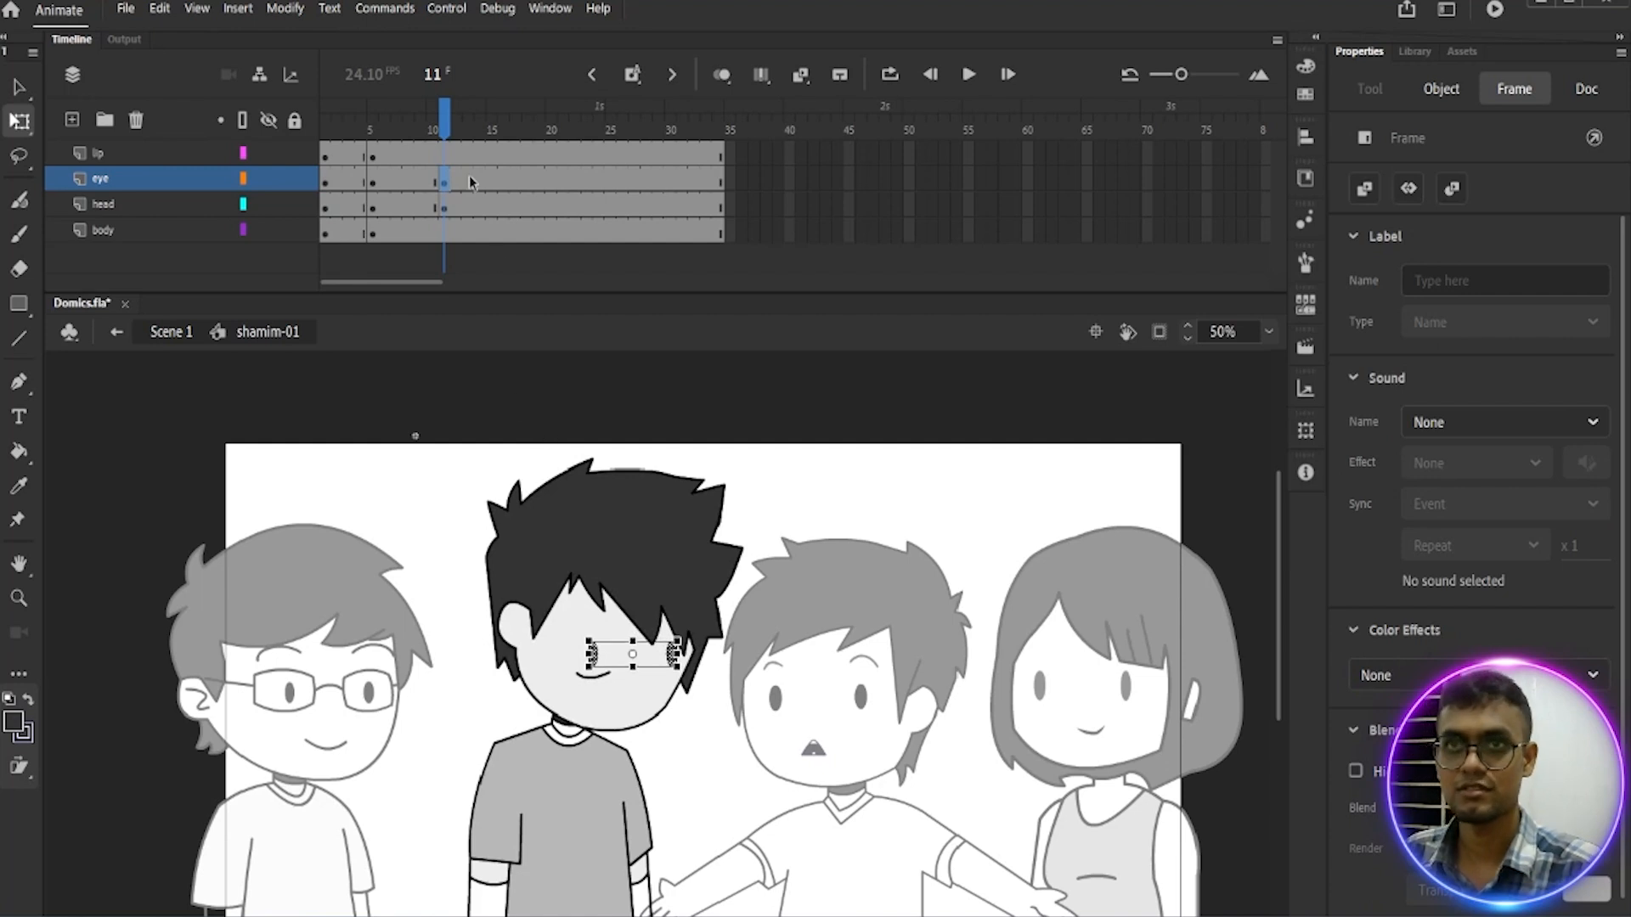
# Step: Keyframe the lip layer at frame 11 and shift the mouth down and to the right beneath the moved eyes
pyautogui.click(448, 154)
pyautogui.press('Down')
pyautogui.press('Down')
pyautogui.press('Down')
pyautogui.press('Down')
pyautogui.press('Down')
pyautogui.press('Down')
pyautogui.press('Down')
pyautogui.press('Down')
pyautogui.press('Down')
pyautogui.press('Down')
pyautogui.press('Down')
pyautogui.press('Down')
pyautogui.press('Down')
pyautogui.press('Down')
pyautogui.press('Down')
pyautogui.press('Down')
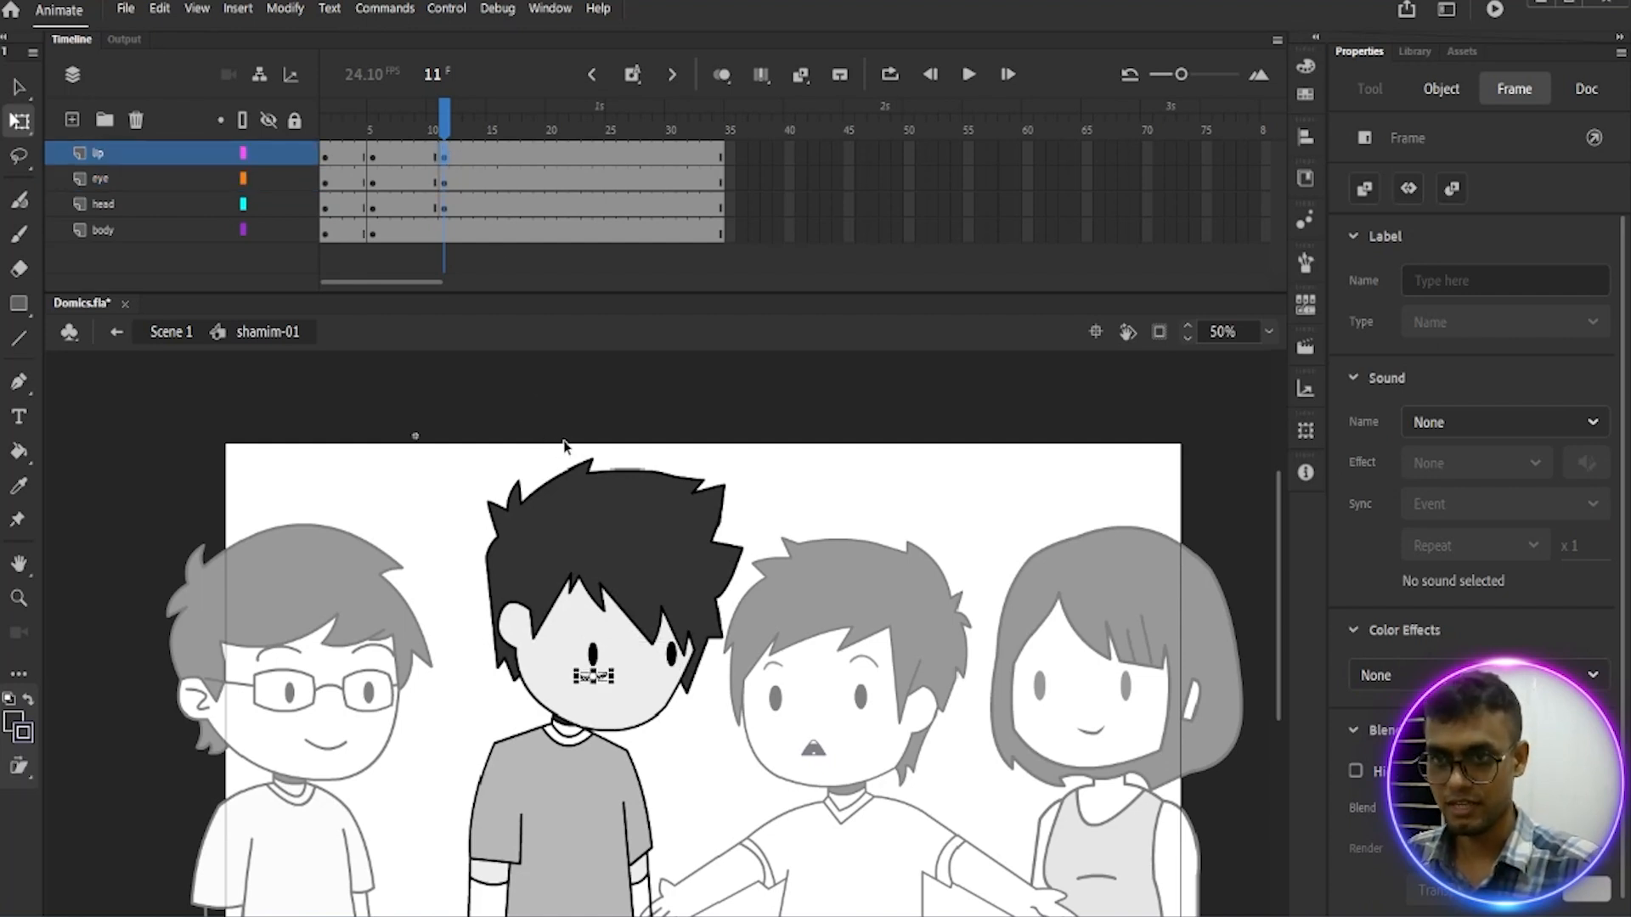
pyautogui.press('Right')
pyautogui.press('Right')
pyautogui.press('Right')
pyautogui.press('Right')
pyautogui.press('Right')
pyautogui.press('Right')
pyautogui.press('Right')
pyautogui.press('Right')
pyautogui.press('Right')
pyautogui.press('Right')
pyautogui.press('Right')
pyautogui.press('Right')
pyautogui.press('Right')
pyautogui.press('Right')
pyautogui.press('Right')
pyautogui.press('Right')
pyautogui.press('Right')
pyautogui.press('Right')
pyautogui.press('Right')
pyautogui.press('Right')
pyautogui.press('Right')
pyautogui.press('Right')
pyautogui.press('Right')
pyautogui.press('Right')
pyautogui.press('Right')
pyautogui.press('Right')
pyautogui.press('Right')
pyautogui.press('Right')
pyautogui.press('Right')
pyautogui.press('Right')
pyautogui.press('Right')
pyautogui.press('Right')
pyautogui.press('Right')
pyautogui.press('Right')
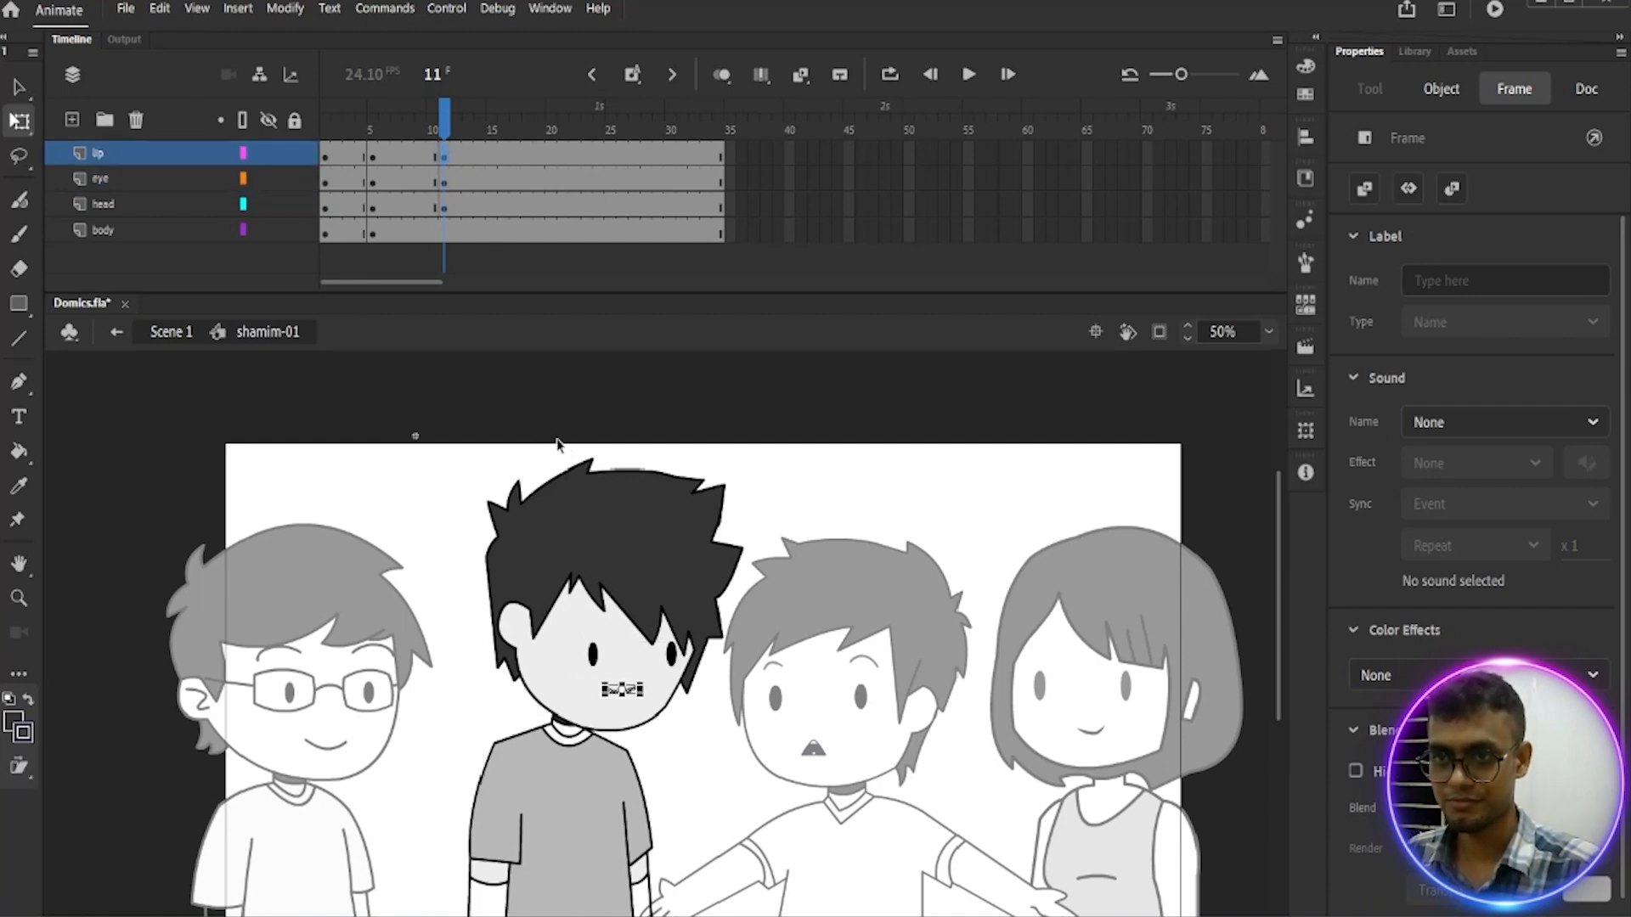
pyautogui.press('Up')
pyautogui.press('Up')
pyautogui.press('Up')
pyautogui.press('Up')
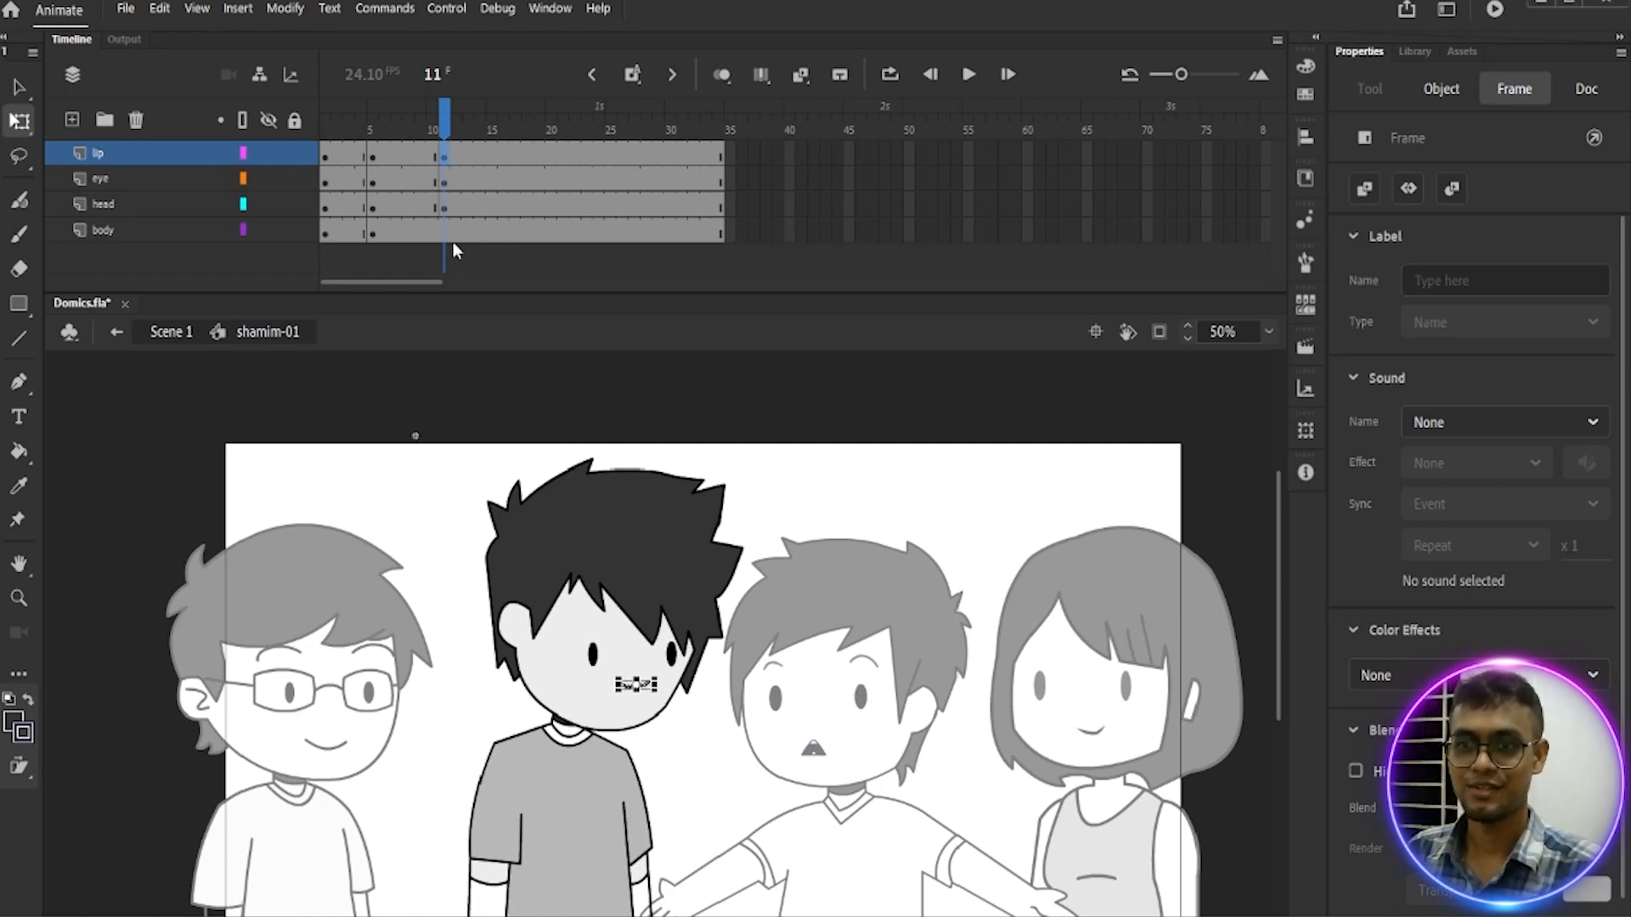
# Step: Keyframe the body layer at frame 11 and skew the upper body to the right, pivoting at the shirt hem
pyautogui.moveTo(709, 817); pyautogui.dragTo(679, 694)
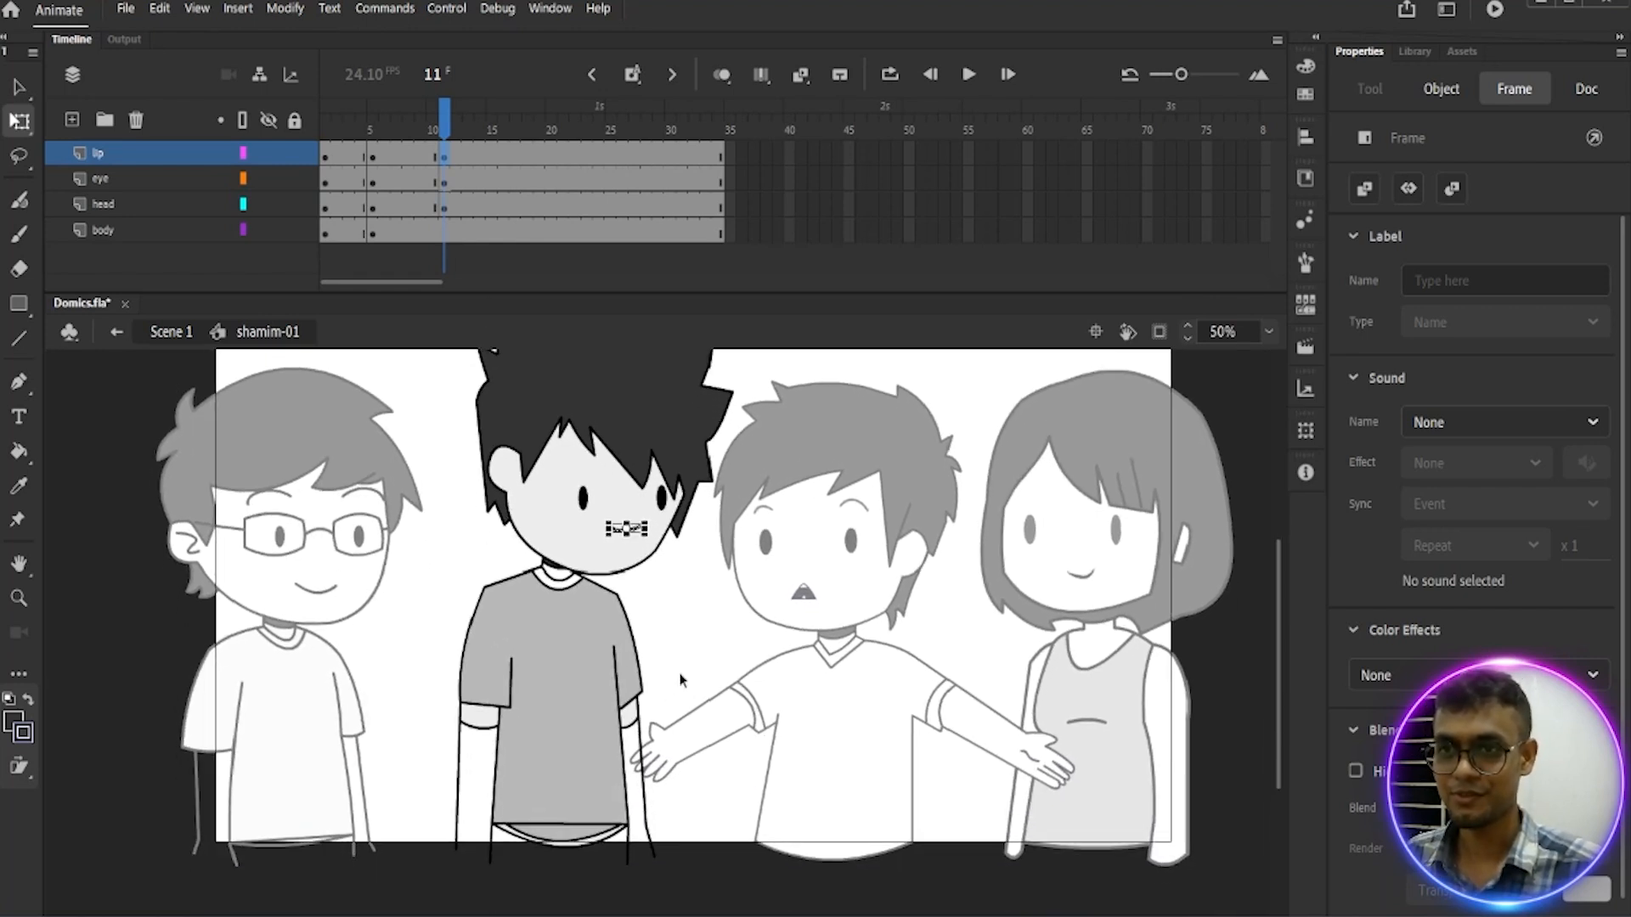
pyautogui.click(447, 232)
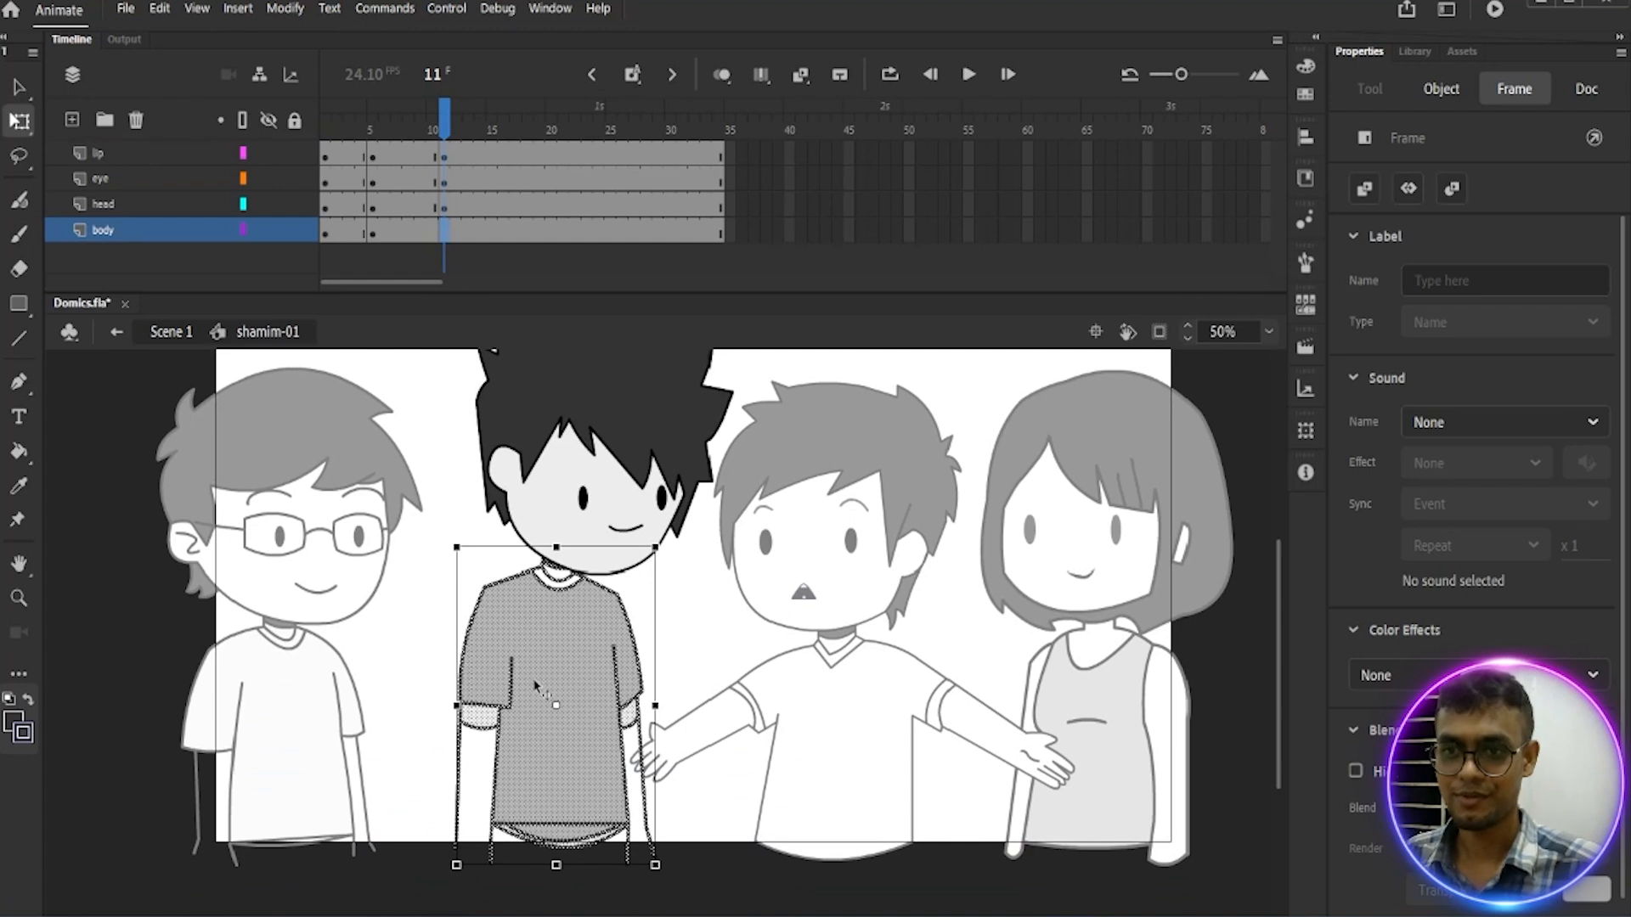
pyautogui.moveTo(557, 706); pyautogui.dragTo(557, 847)
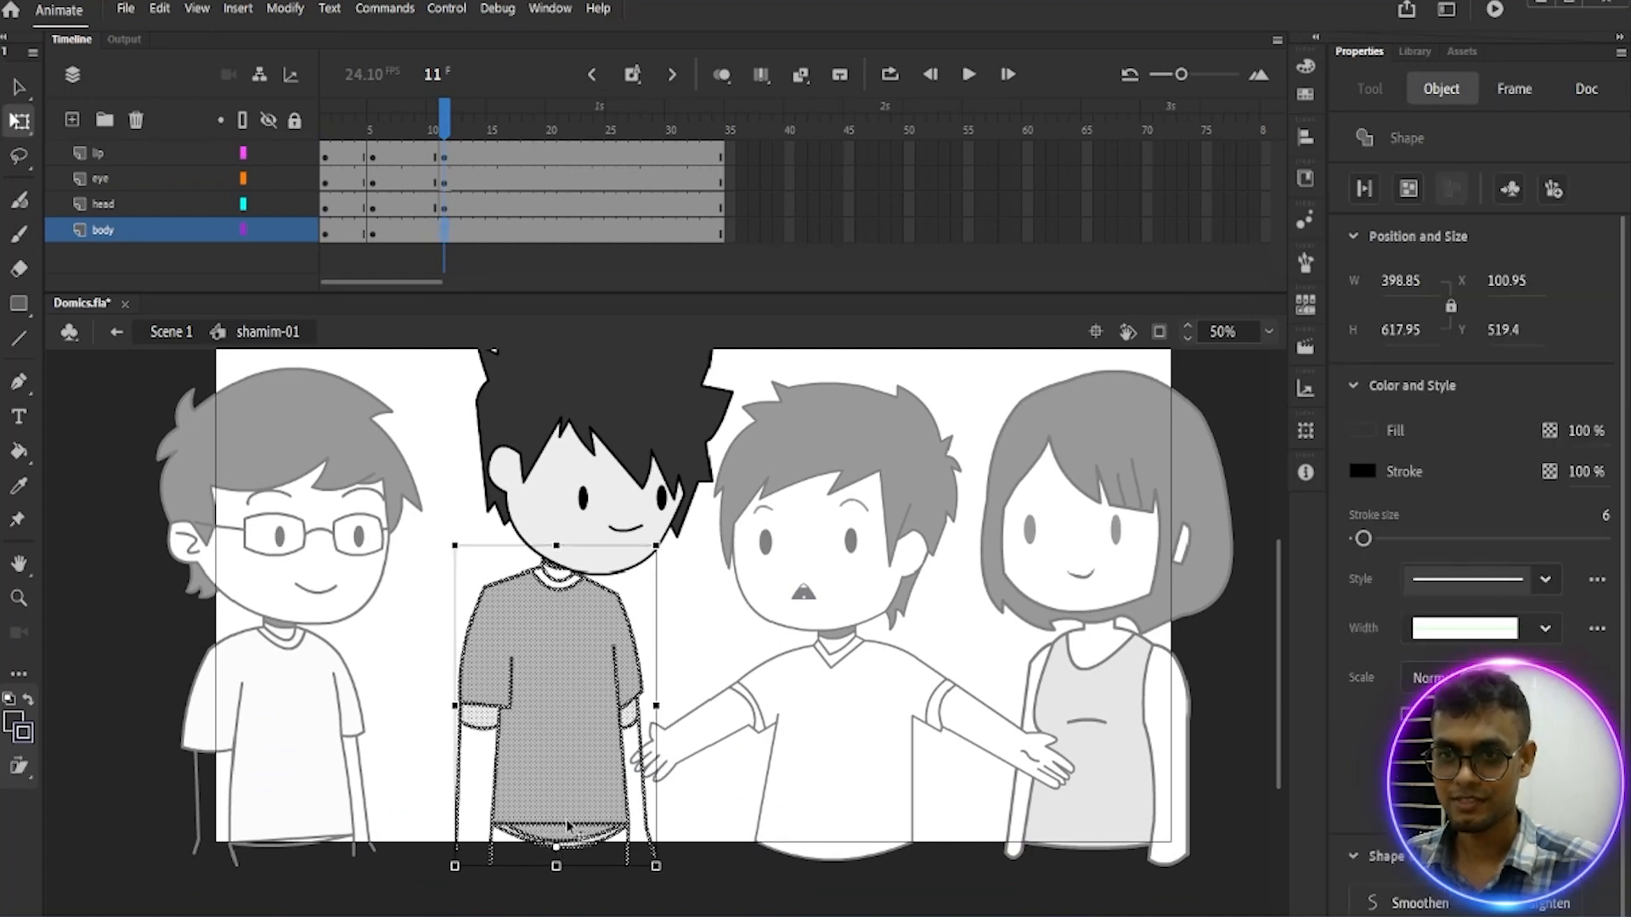
pyautogui.moveTo(555, 545); pyautogui.dragTo(570, 550)
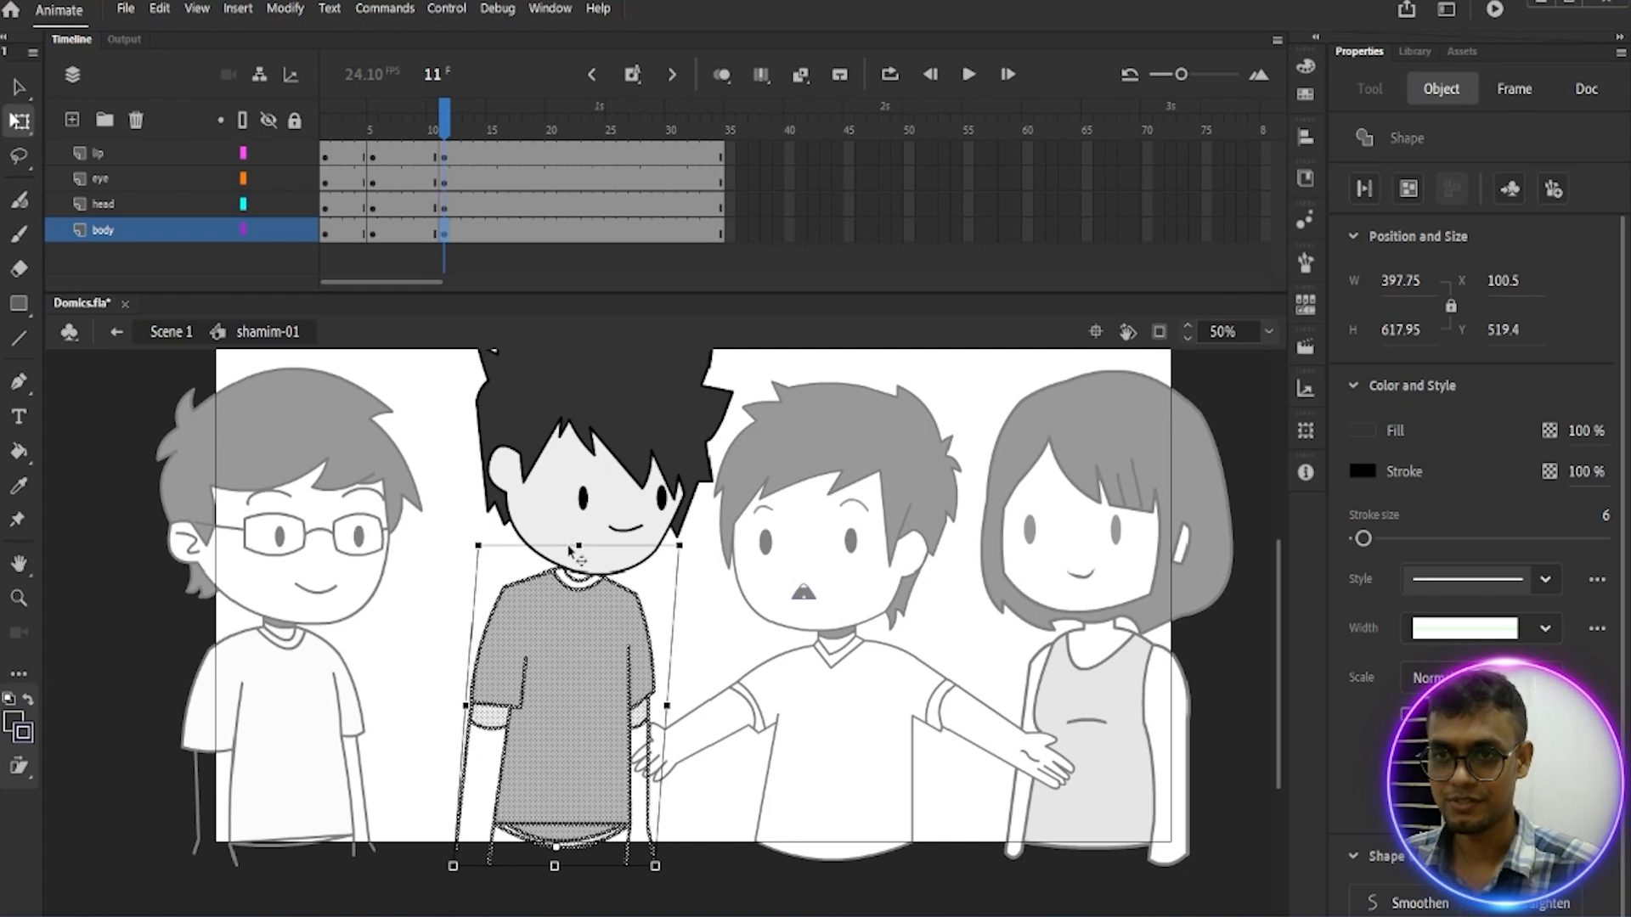
pyautogui.click(446, 595)
# Step: Keyframe the head layer at frame 24 and distort the head's upper corners to the left and slightly upward
pyautogui.moveTo(454, 125)
pyautogui.mouseDown()
pyautogui.moveTo(540, 140)
pyautogui.moveTo(407, 128)
pyautogui.moveTo(601, 137)
pyautogui.mouseUp()
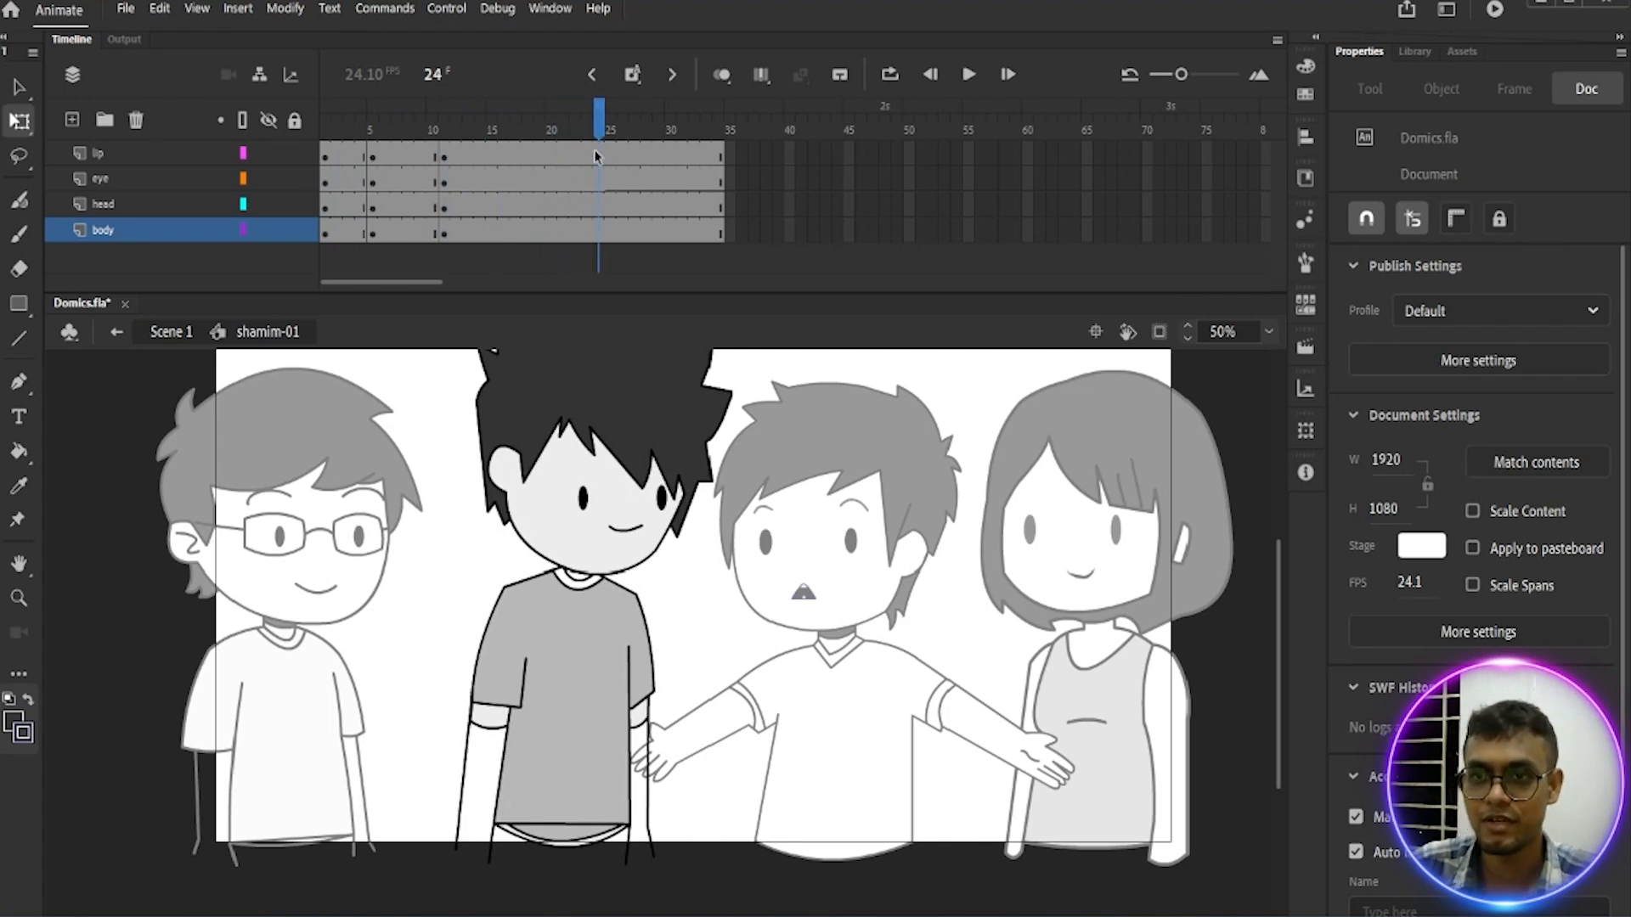
pyautogui.click(599, 186)
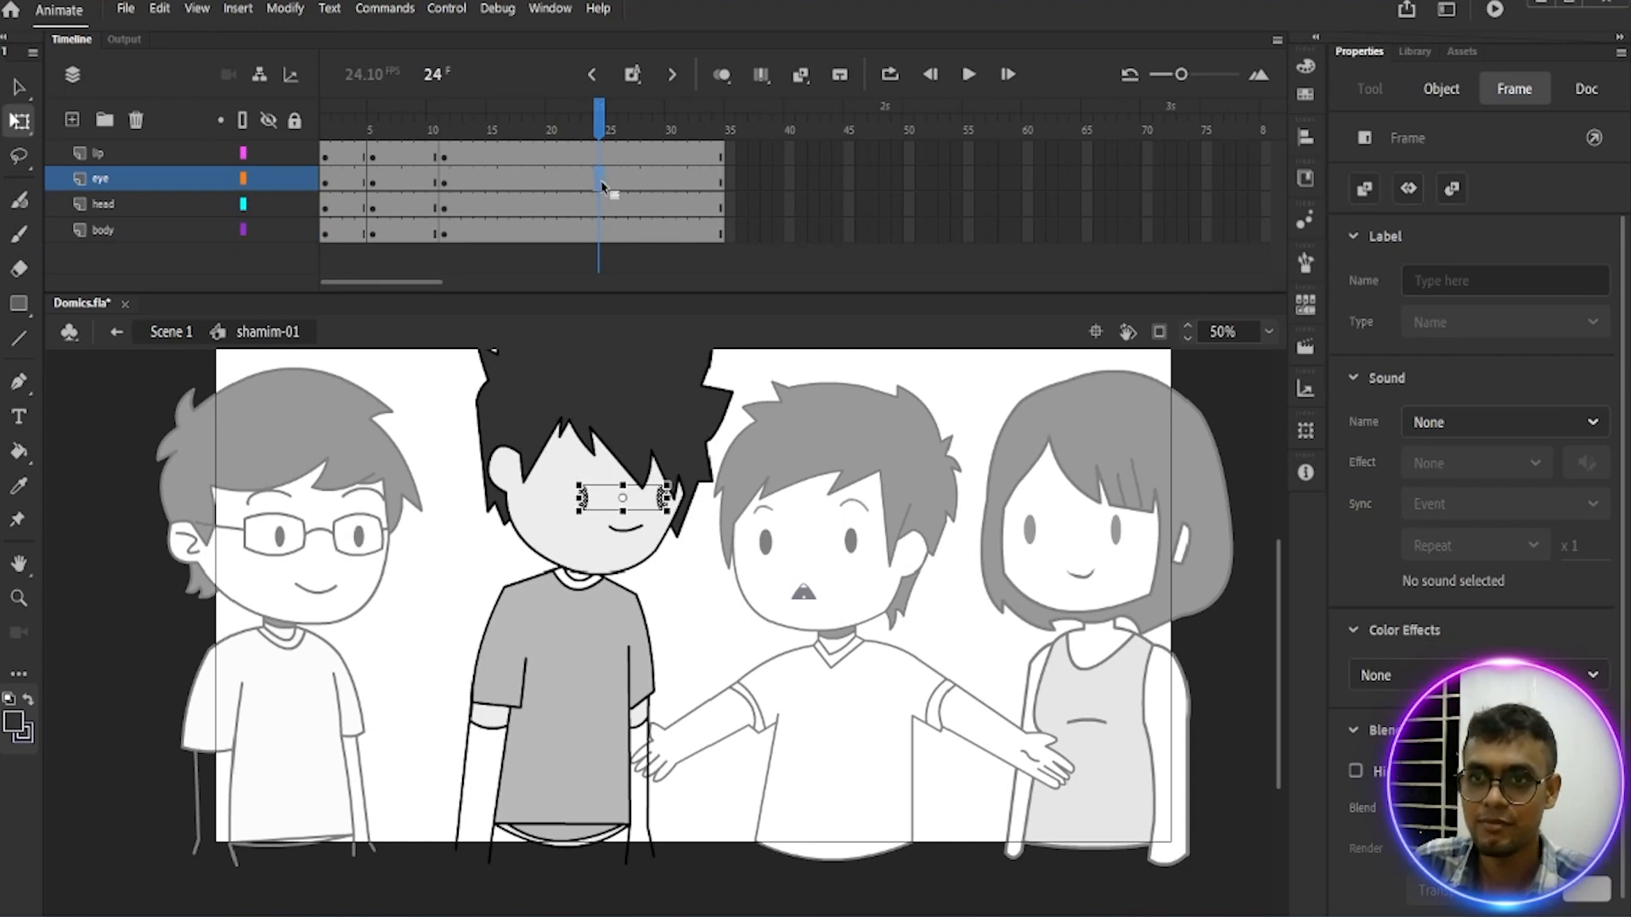
pyautogui.click(598, 209)
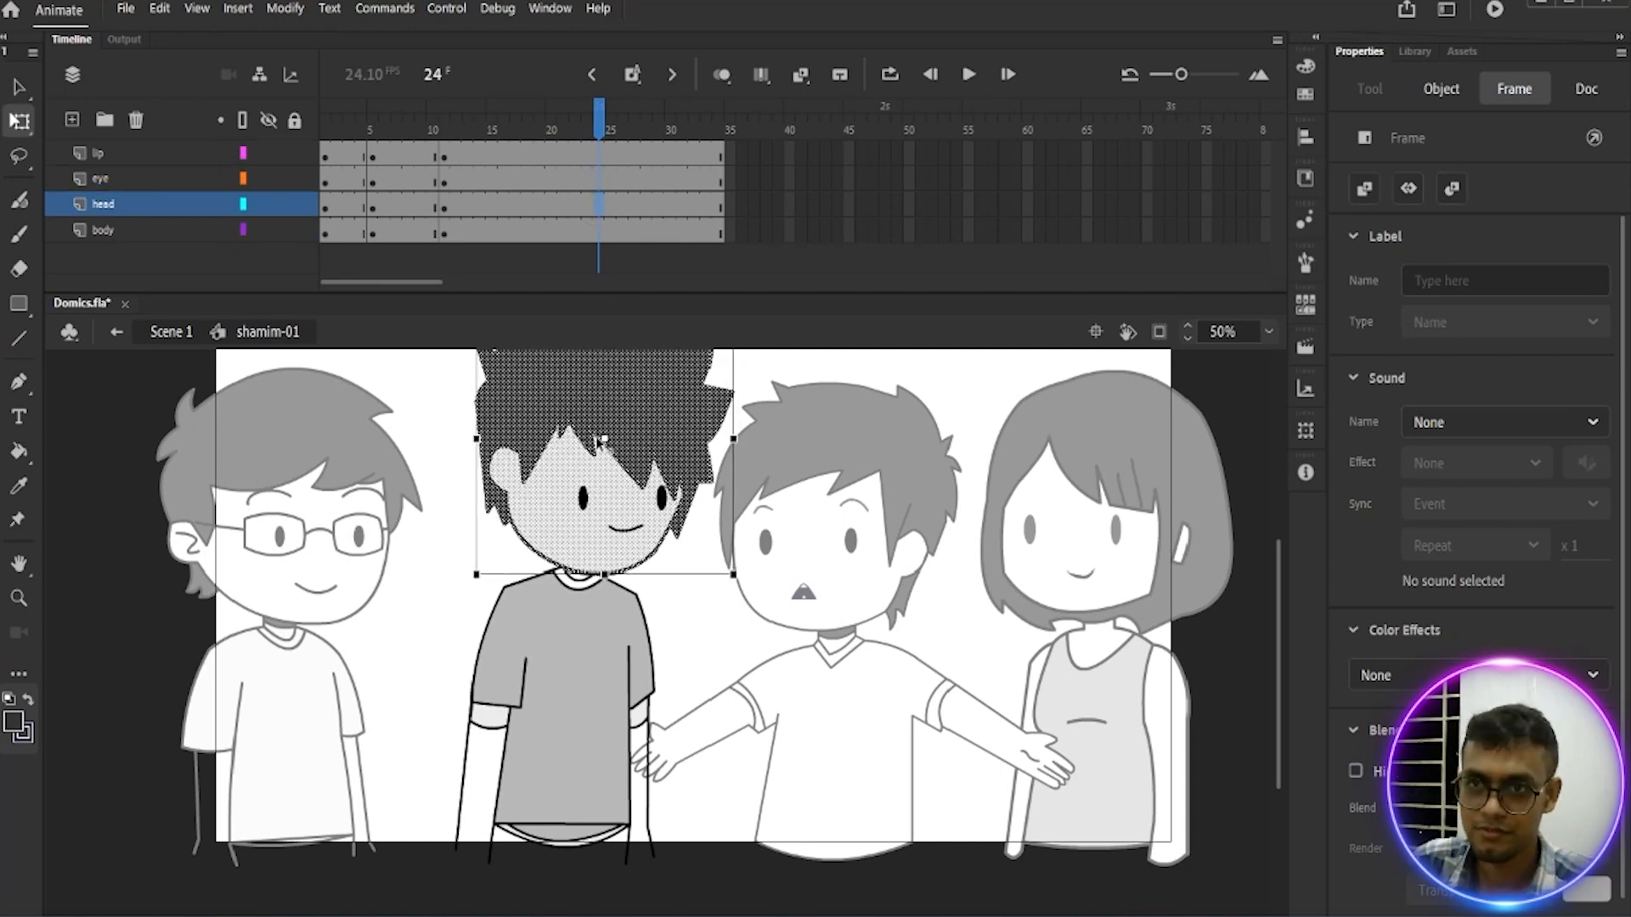
pyautogui.click(599, 508)
pyautogui.scroll(3, 647, 583)
pyautogui.hscroll(2, 663, 543)
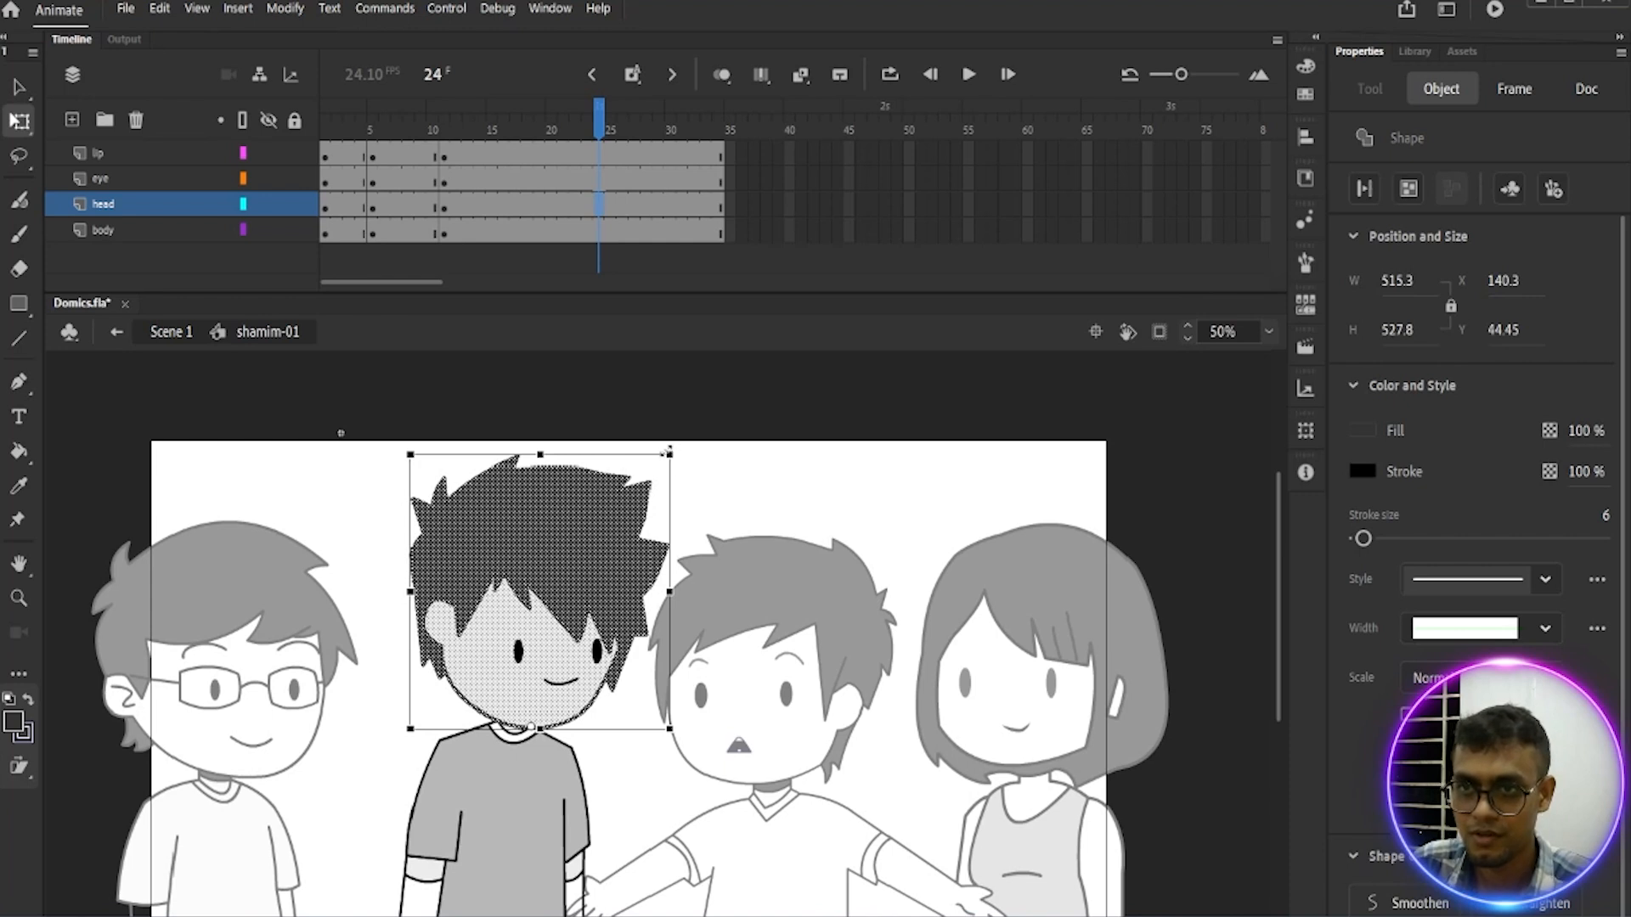
pyautogui.click(18, 767)
pyautogui.click(94, 826)
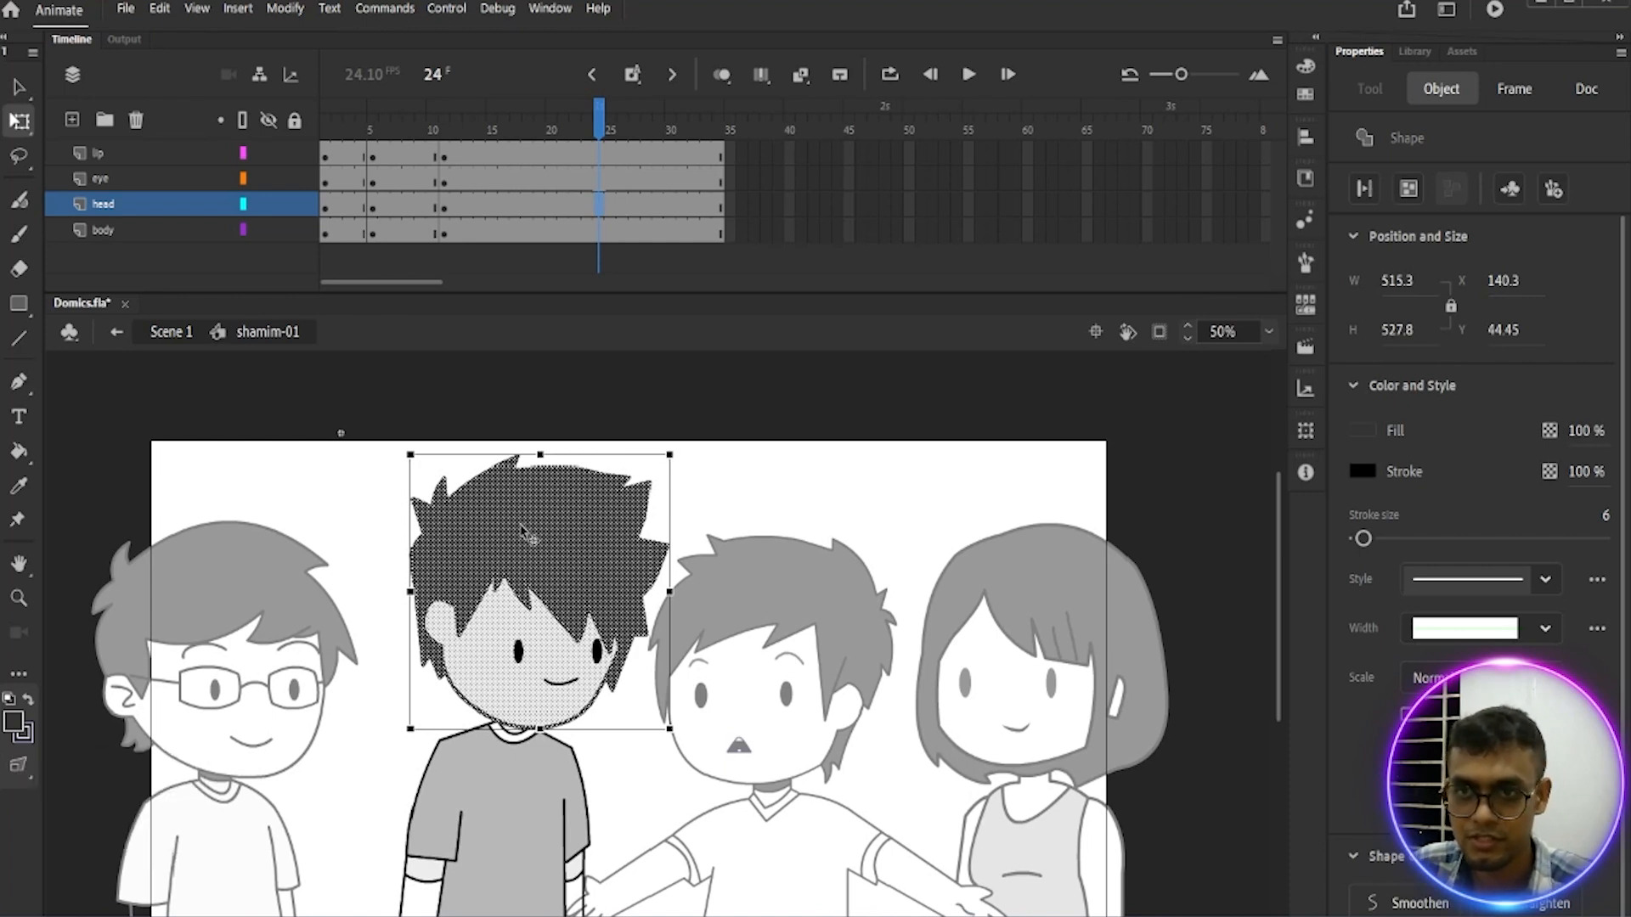
pyautogui.moveTo(660, 458); pyautogui.dragTo(618, 435)
pyautogui.moveTo(412, 457); pyautogui.dragTo(373, 449)
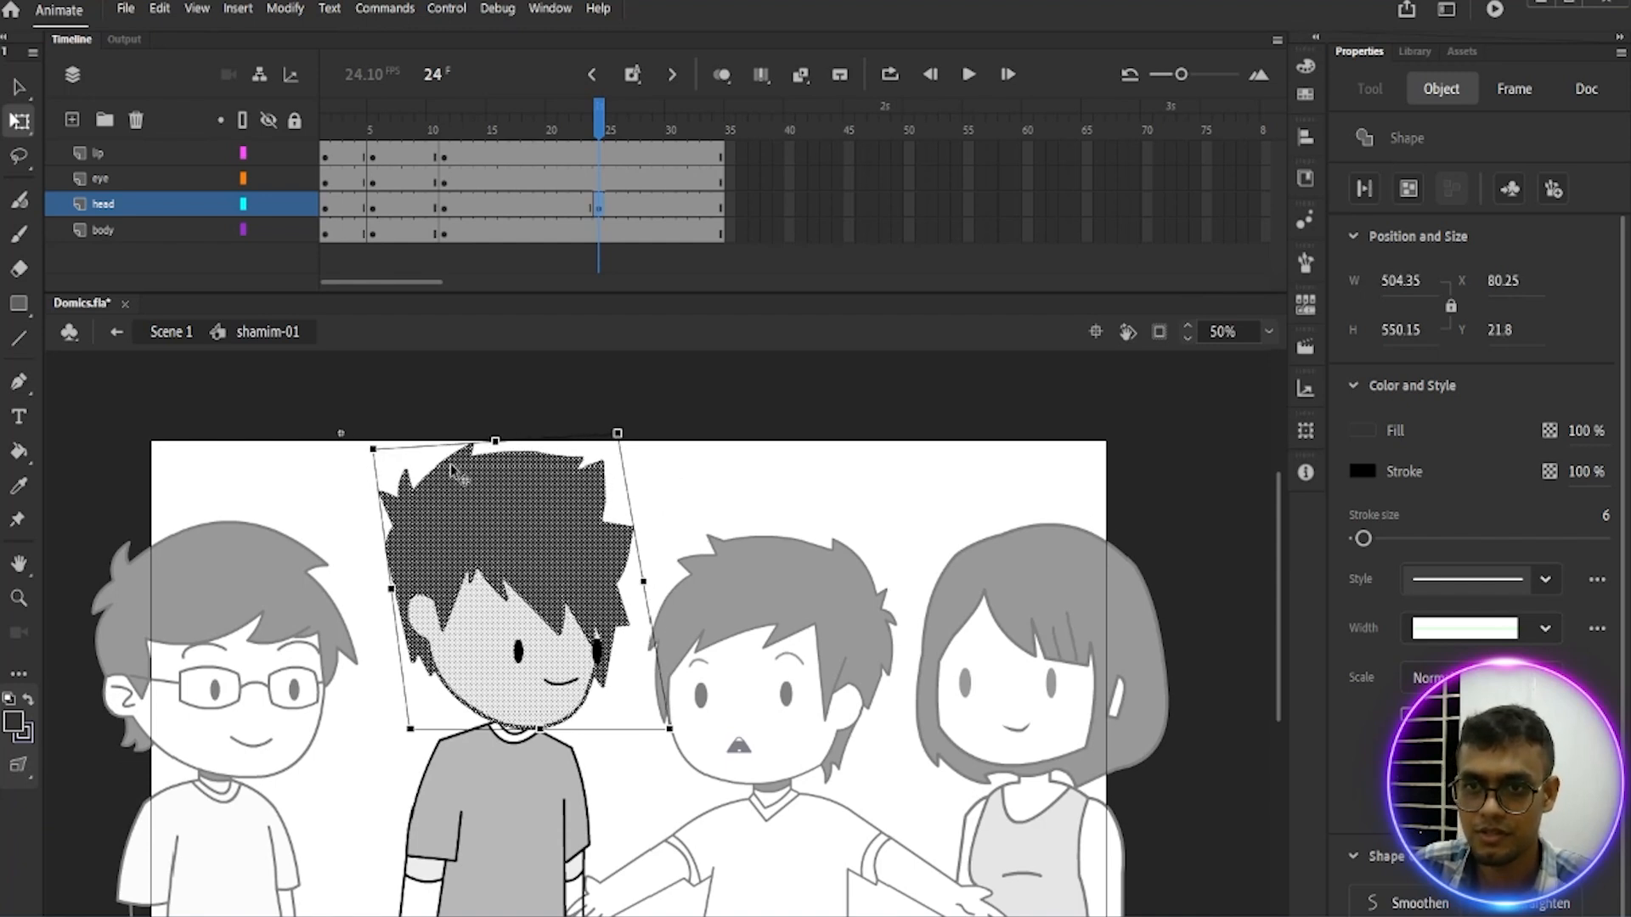
# Step: Keyframe the eye layer at frame 24 and shift the eyes left to the middle of the straightened face
pyautogui.click(600, 178)
pyautogui.press('Left')
pyautogui.press('Left')
pyautogui.press('Left')
pyautogui.press('Left')
pyautogui.press('Left')
pyautogui.press('Left')
pyautogui.press('Left')
pyautogui.press('Left')
pyautogui.press('Left')
pyautogui.press('Left')
pyautogui.press('Left')
pyautogui.press('Left')
pyautogui.press('Left')
pyautogui.press('Left')
pyautogui.press('Left')
pyautogui.press('Left')
pyautogui.press('Left')
pyautogui.press('Left')
pyautogui.press('Left')
pyautogui.press('Left')
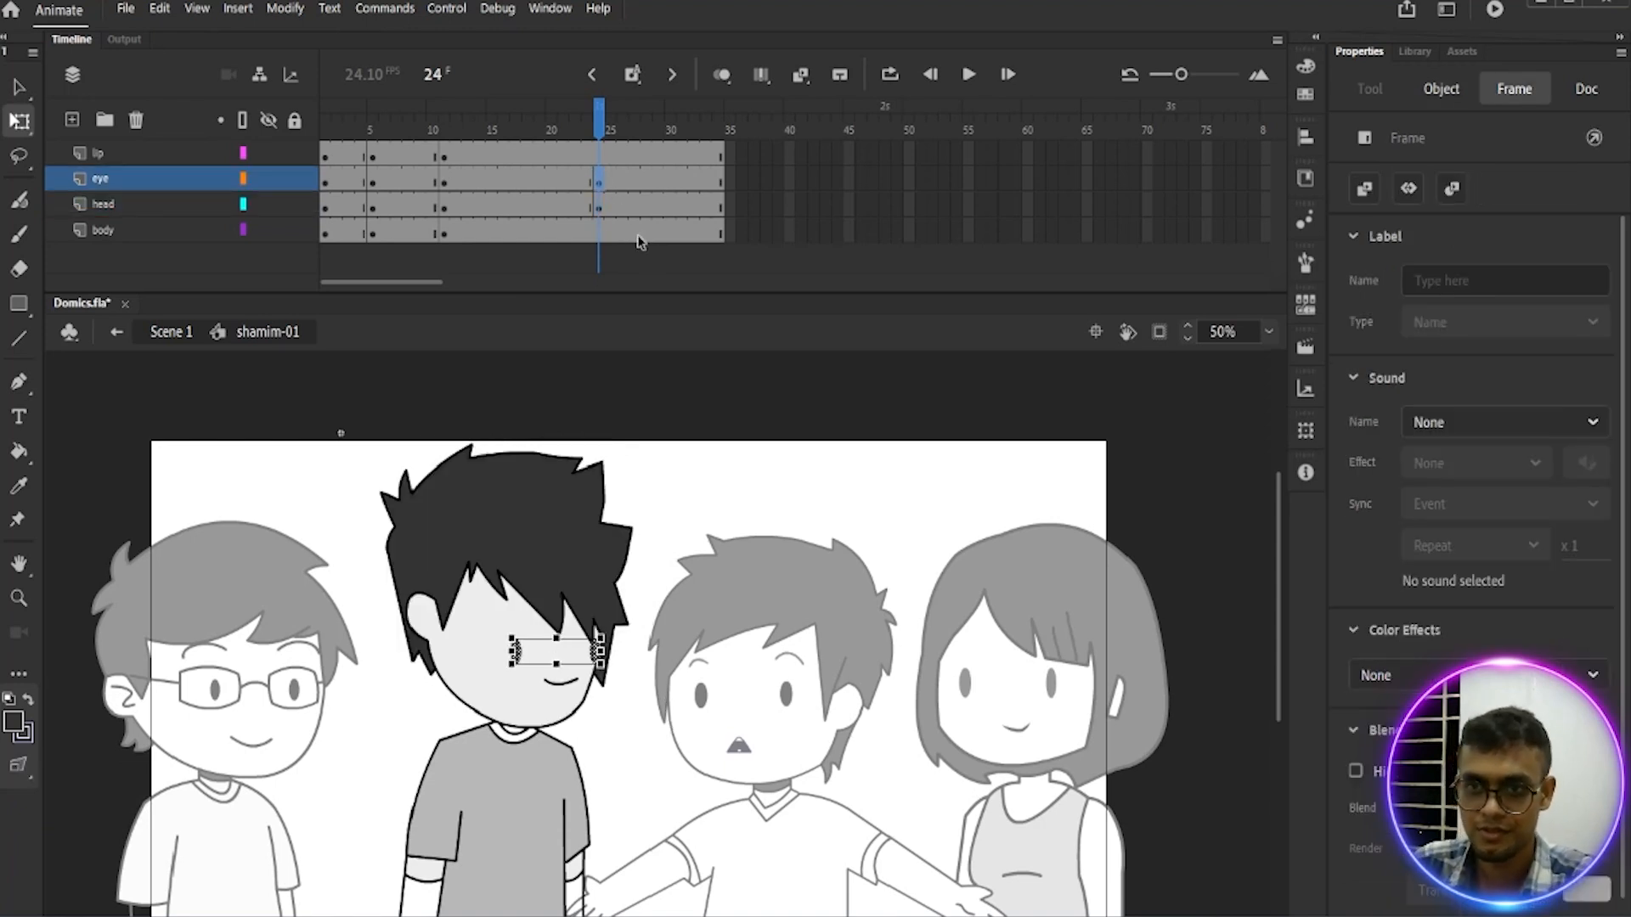
pyautogui.press('Right')
pyautogui.press('Right')
pyautogui.press('Right')
pyautogui.press('Right')
pyautogui.press('Right')
pyautogui.press('Right')
pyautogui.press('Right')
pyautogui.press('Right')
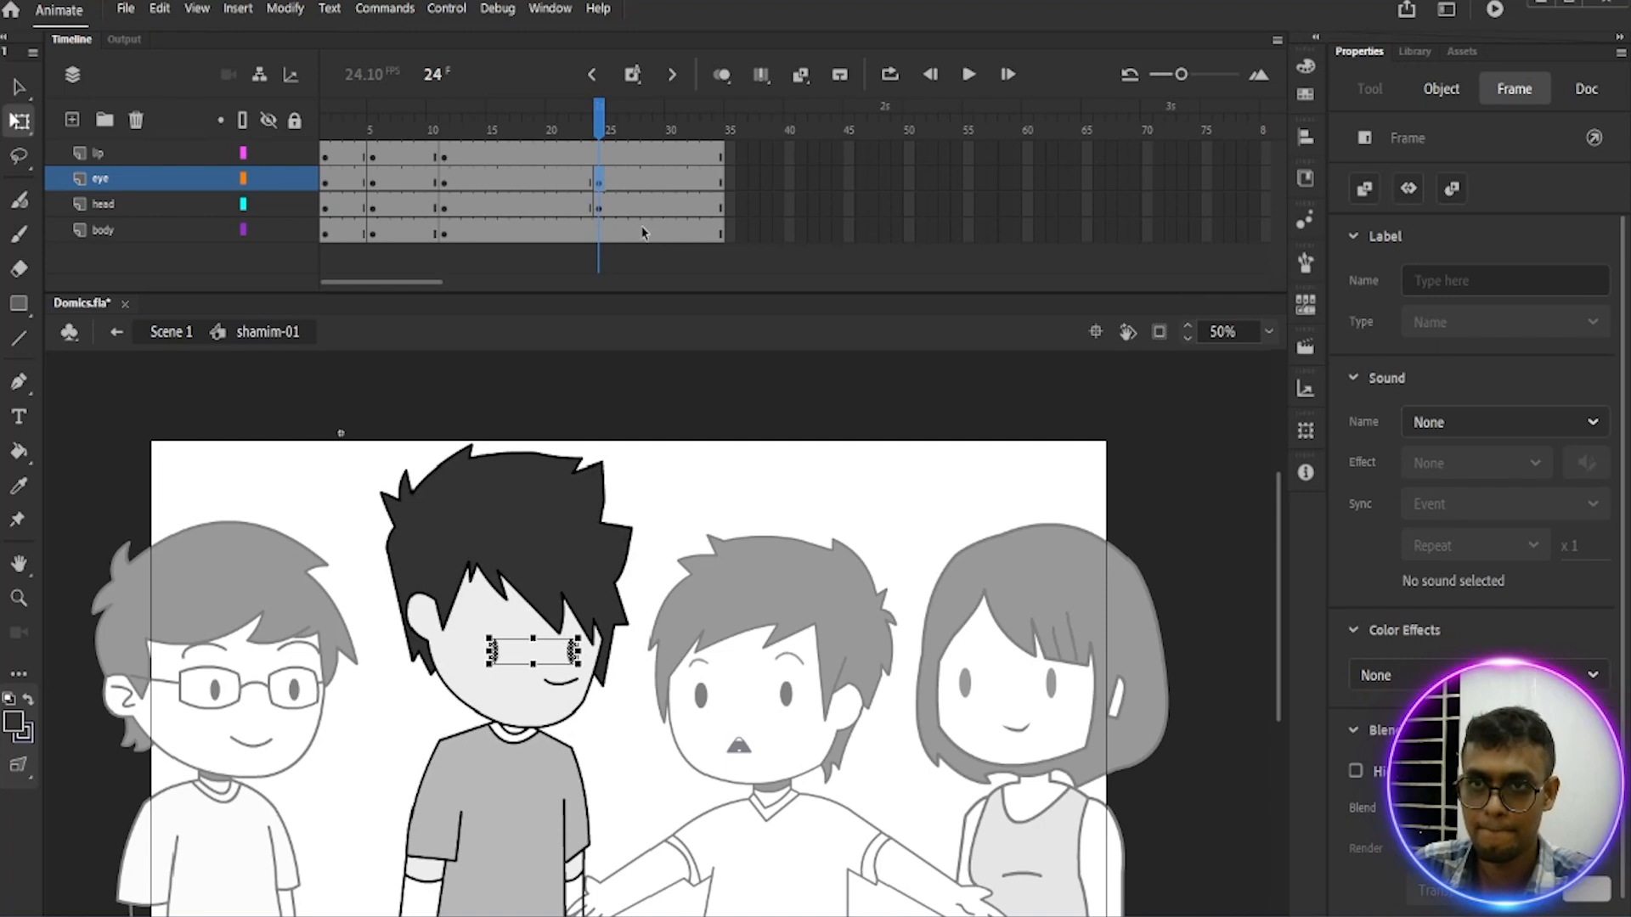
# Step: Keyframe the lip layer at frame 24 and shift the mouth left, centring it beneath the eyes
pyautogui.click(607, 156)
pyautogui.press('Left')
pyautogui.press('Left')
pyautogui.press('Left')
pyautogui.press('Left')
pyautogui.press('Left')
pyautogui.press('Left')
pyautogui.press('Left')
pyautogui.press('Left')
pyautogui.press('Left')
pyautogui.press('Left')
pyautogui.press('Left')
pyautogui.press('Left')
pyautogui.press('Left')
pyautogui.press('Left')
pyautogui.press('Left')
pyautogui.press('Left')
pyautogui.press('Left')
pyautogui.press('Left')
pyautogui.press('Left')
pyautogui.press('Left')
pyautogui.press('Left')
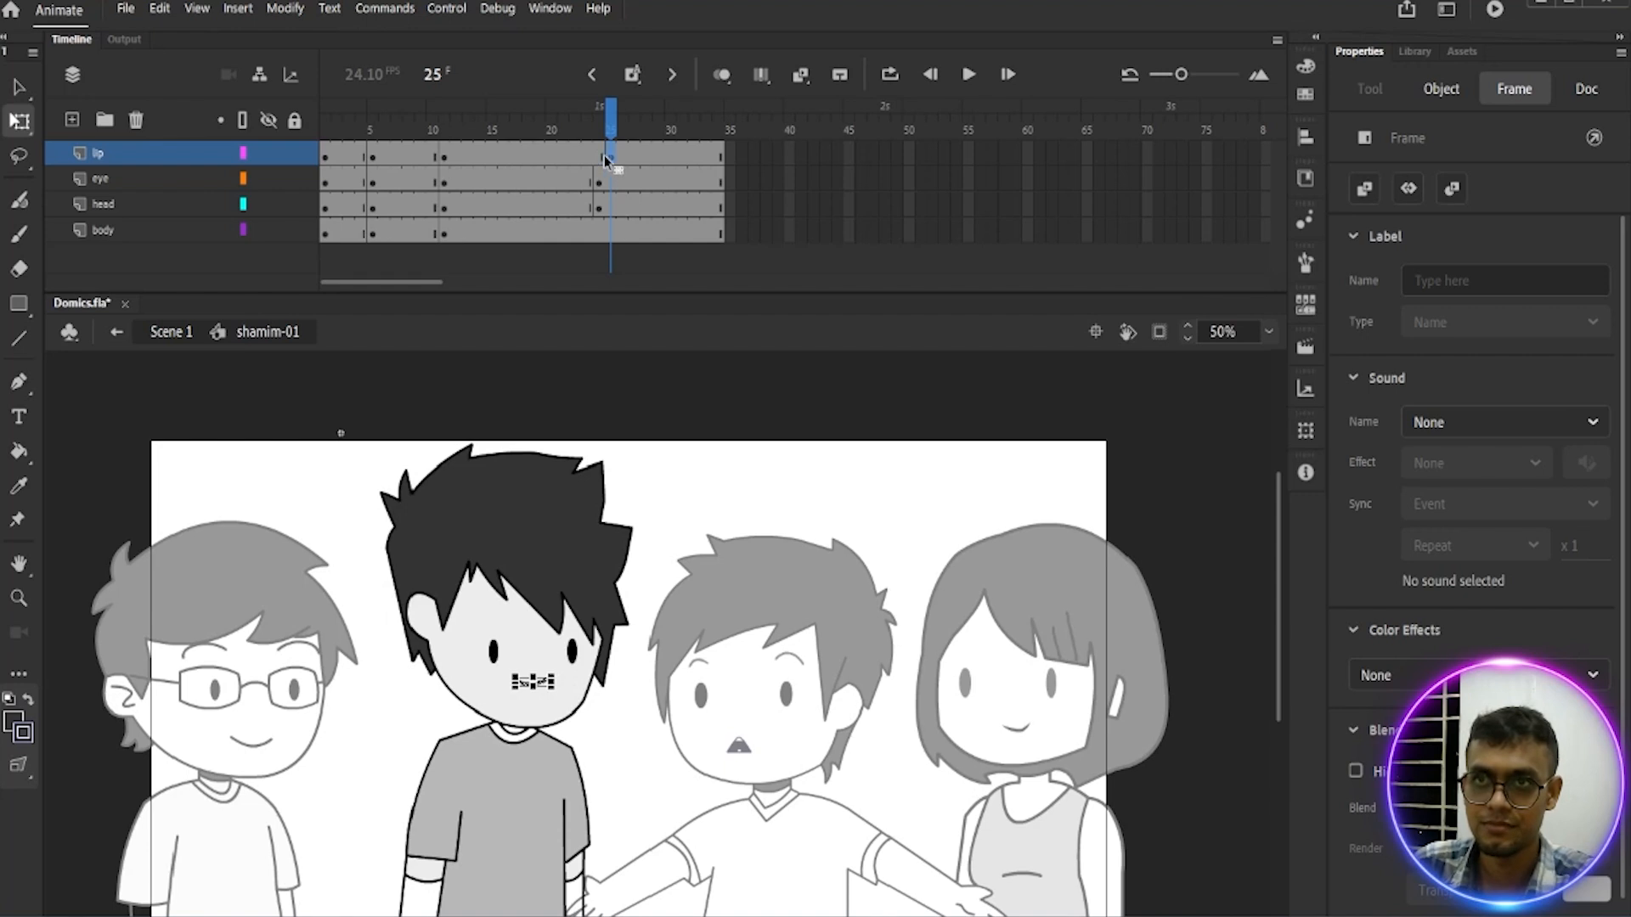
pyautogui.click(590, 157)
pyautogui.click(599, 160)
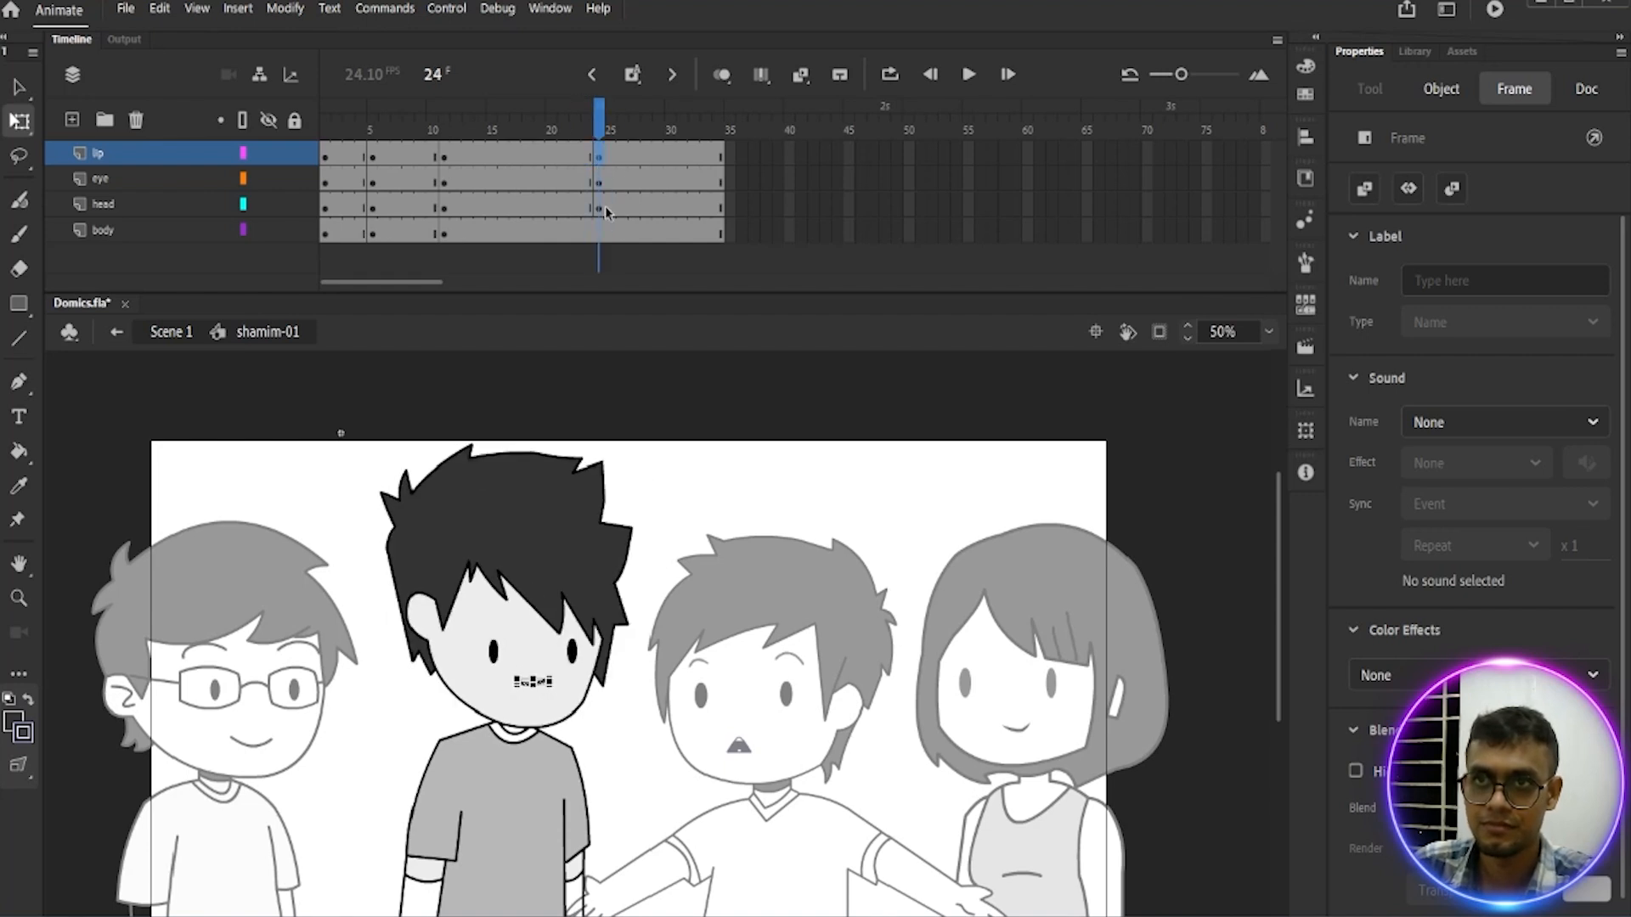
# Step: Distort the head at frame 24 by pulling its upper right corner outward and raising its top edge slightly
pyautogui.click(599, 206)
pyautogui.click(506, 574)
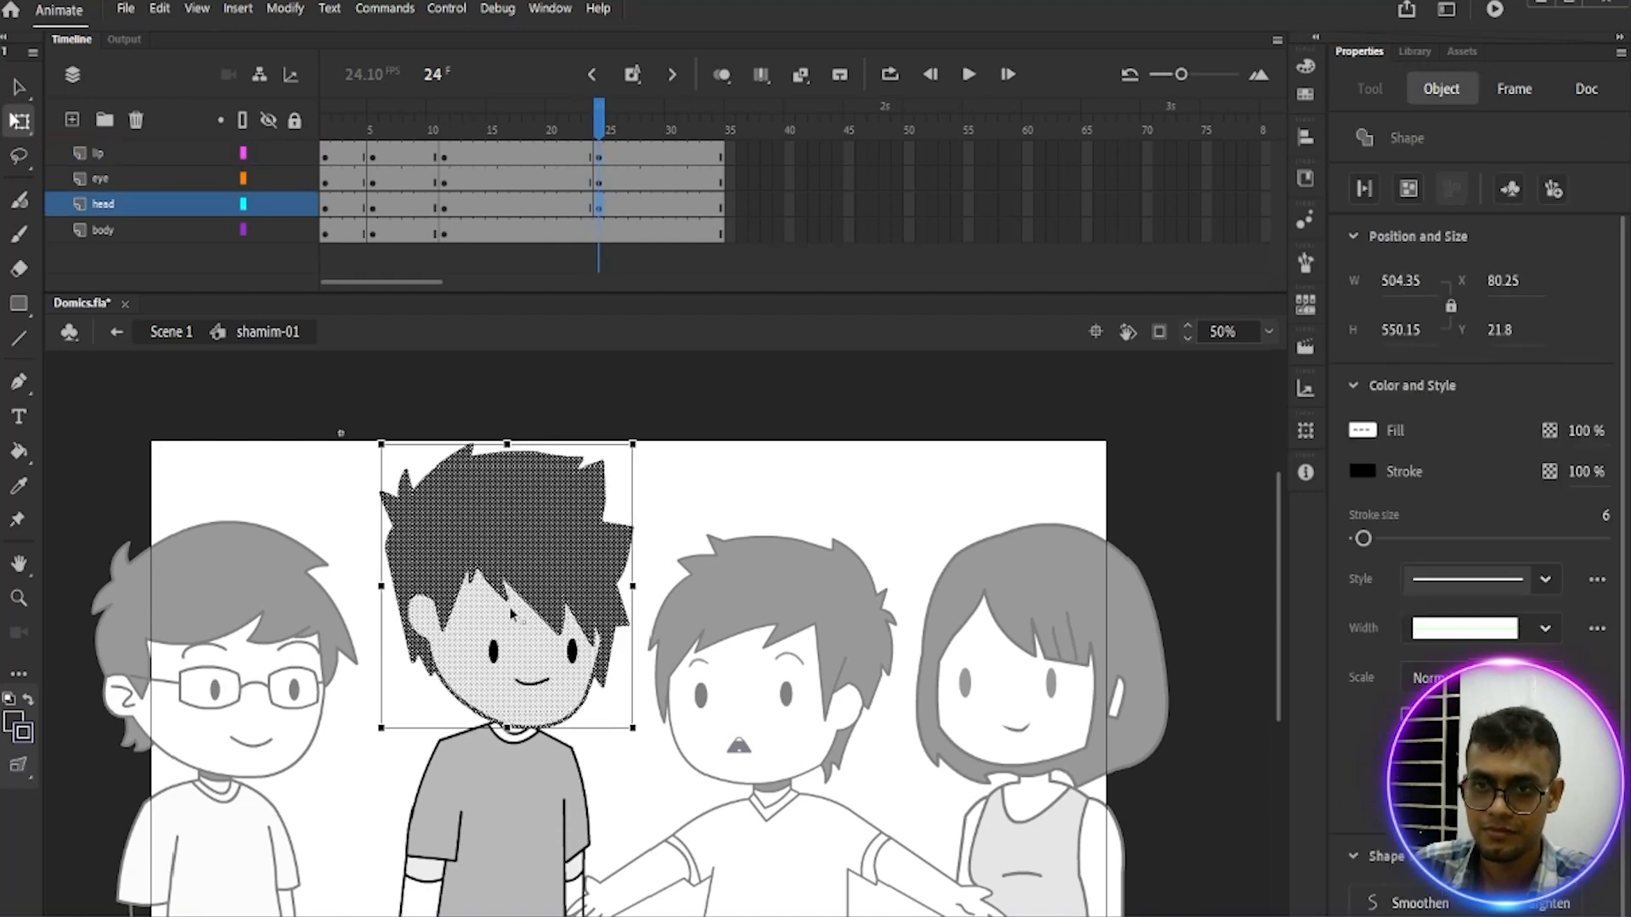
pyautogui.moveTo(633, 441); pyautogui.dragTo(680, 449)
pyautogui.moveTo(528, 439); pyautogui.dragTo(537, 417)
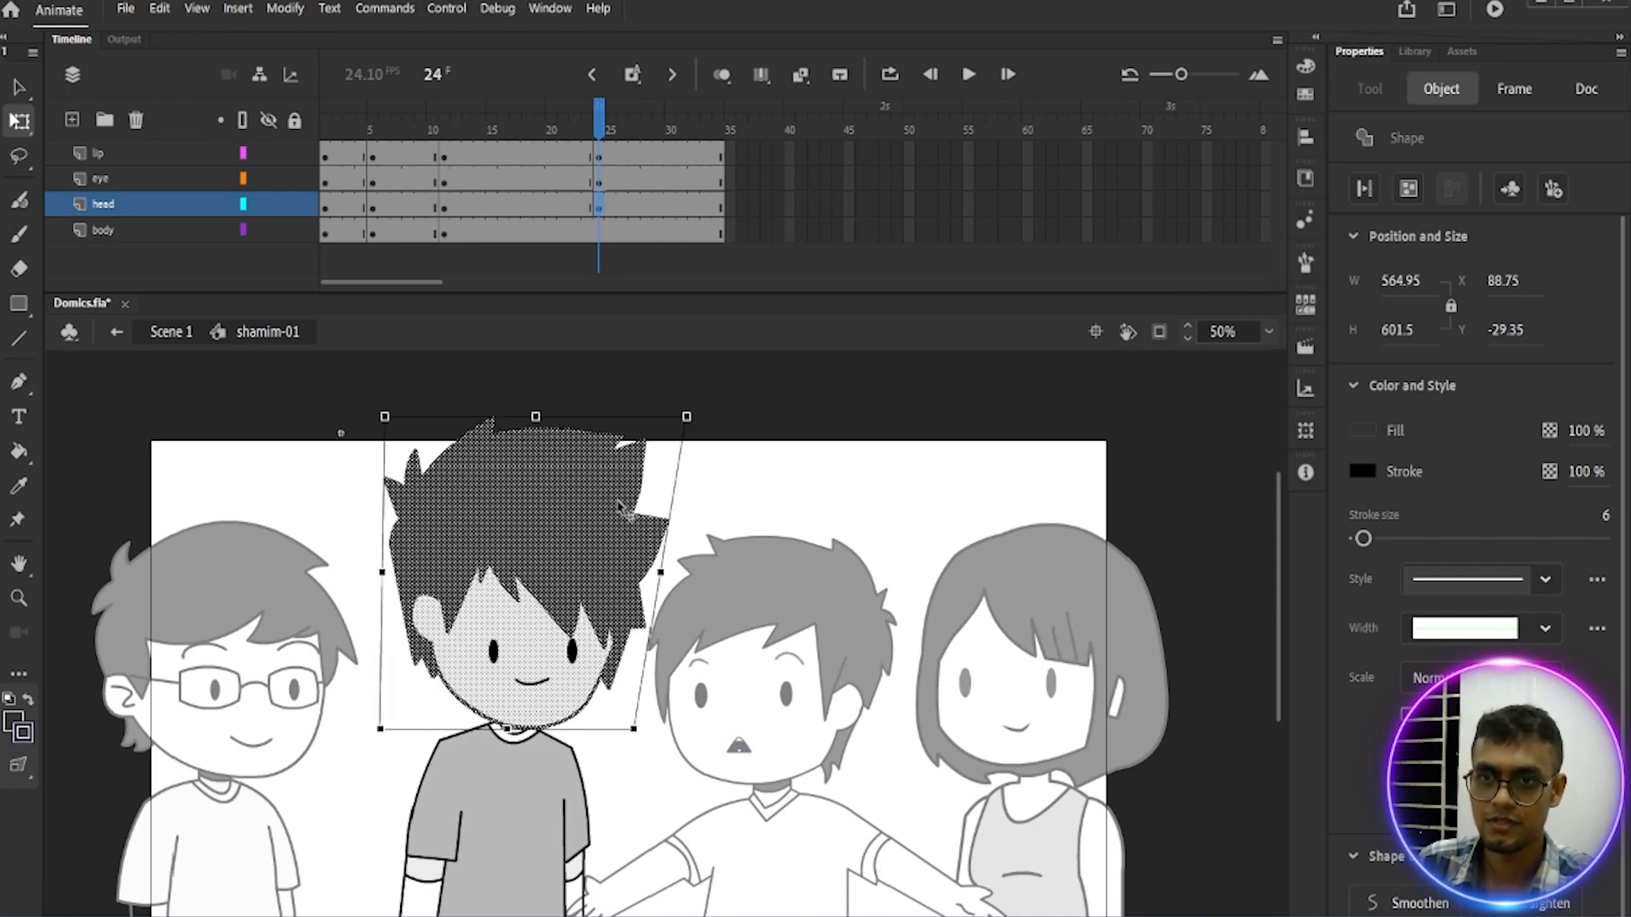
# Step: Keyframe the body layer at frame 24 and skew the upper body slightly left, pivoting at the shirt hem
pyautogui.click(601, 231)
pyautogui.scroll(-2, 634, 772)
pyautogui.click(562, 672)
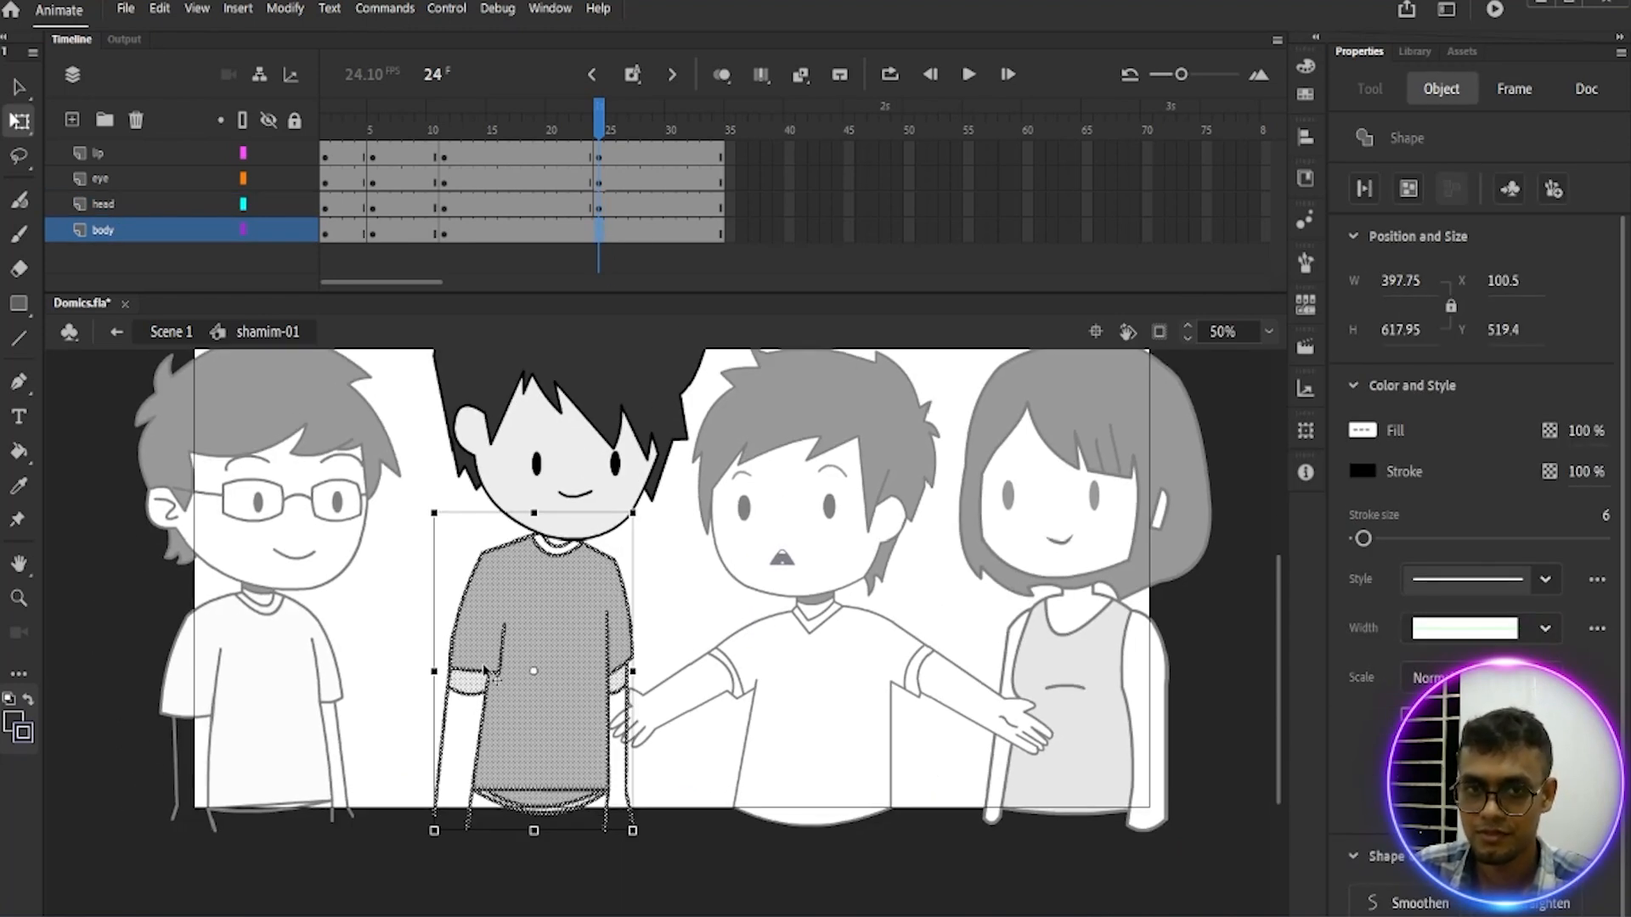
pyautogui.click(534, 674)
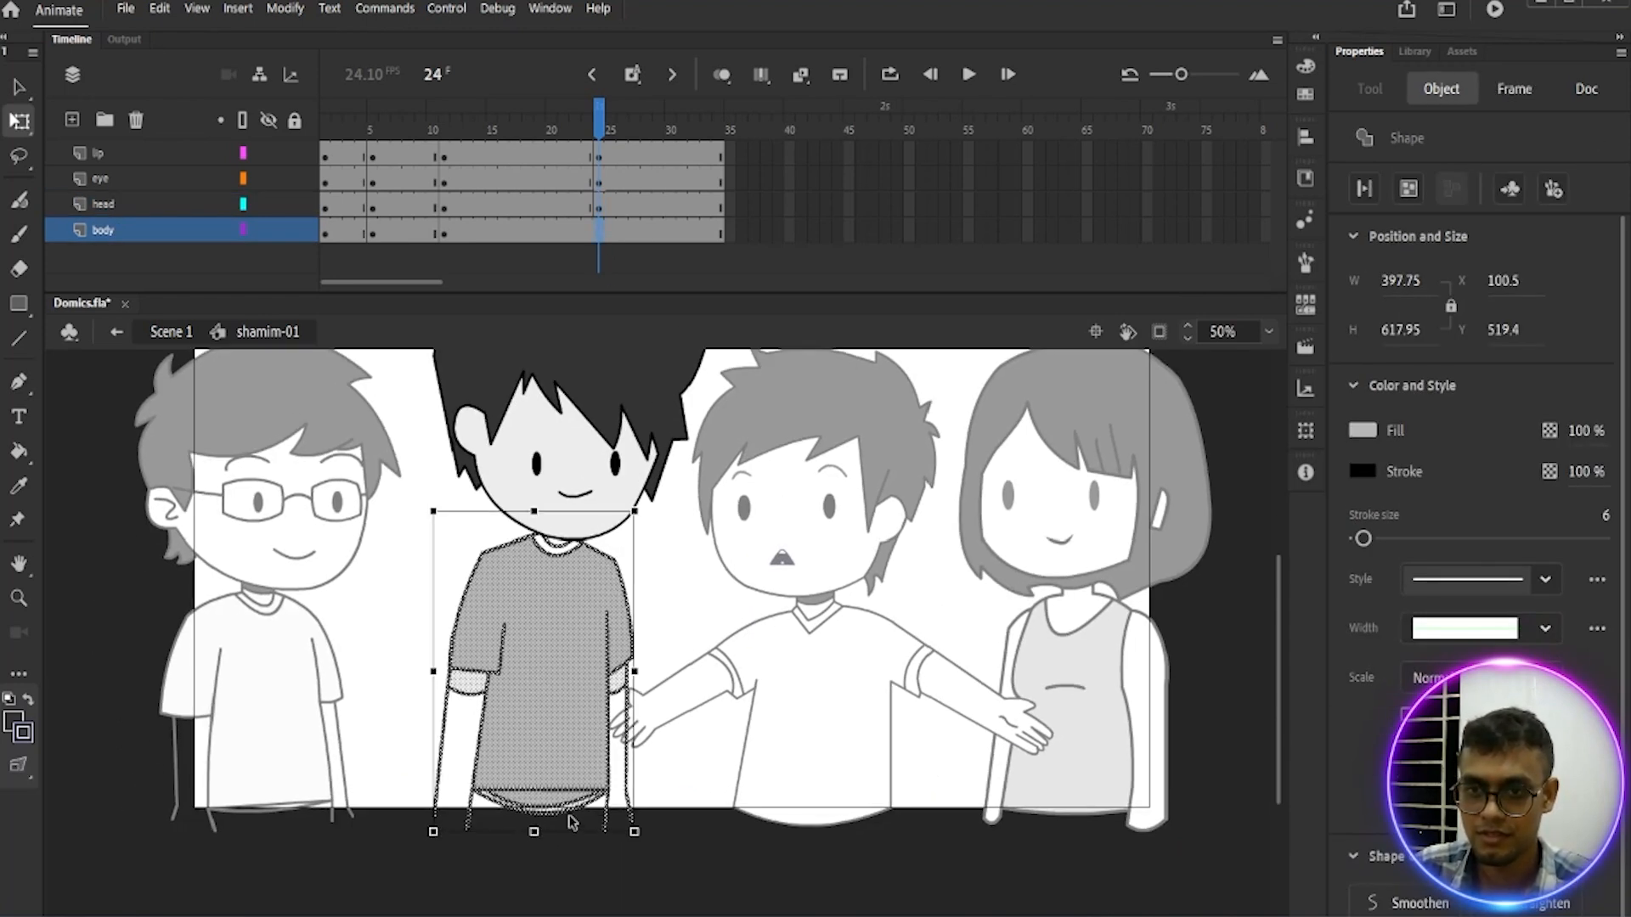
pyautogui.moveTo(533, 512); pyautogui.dragTo(504, 507)
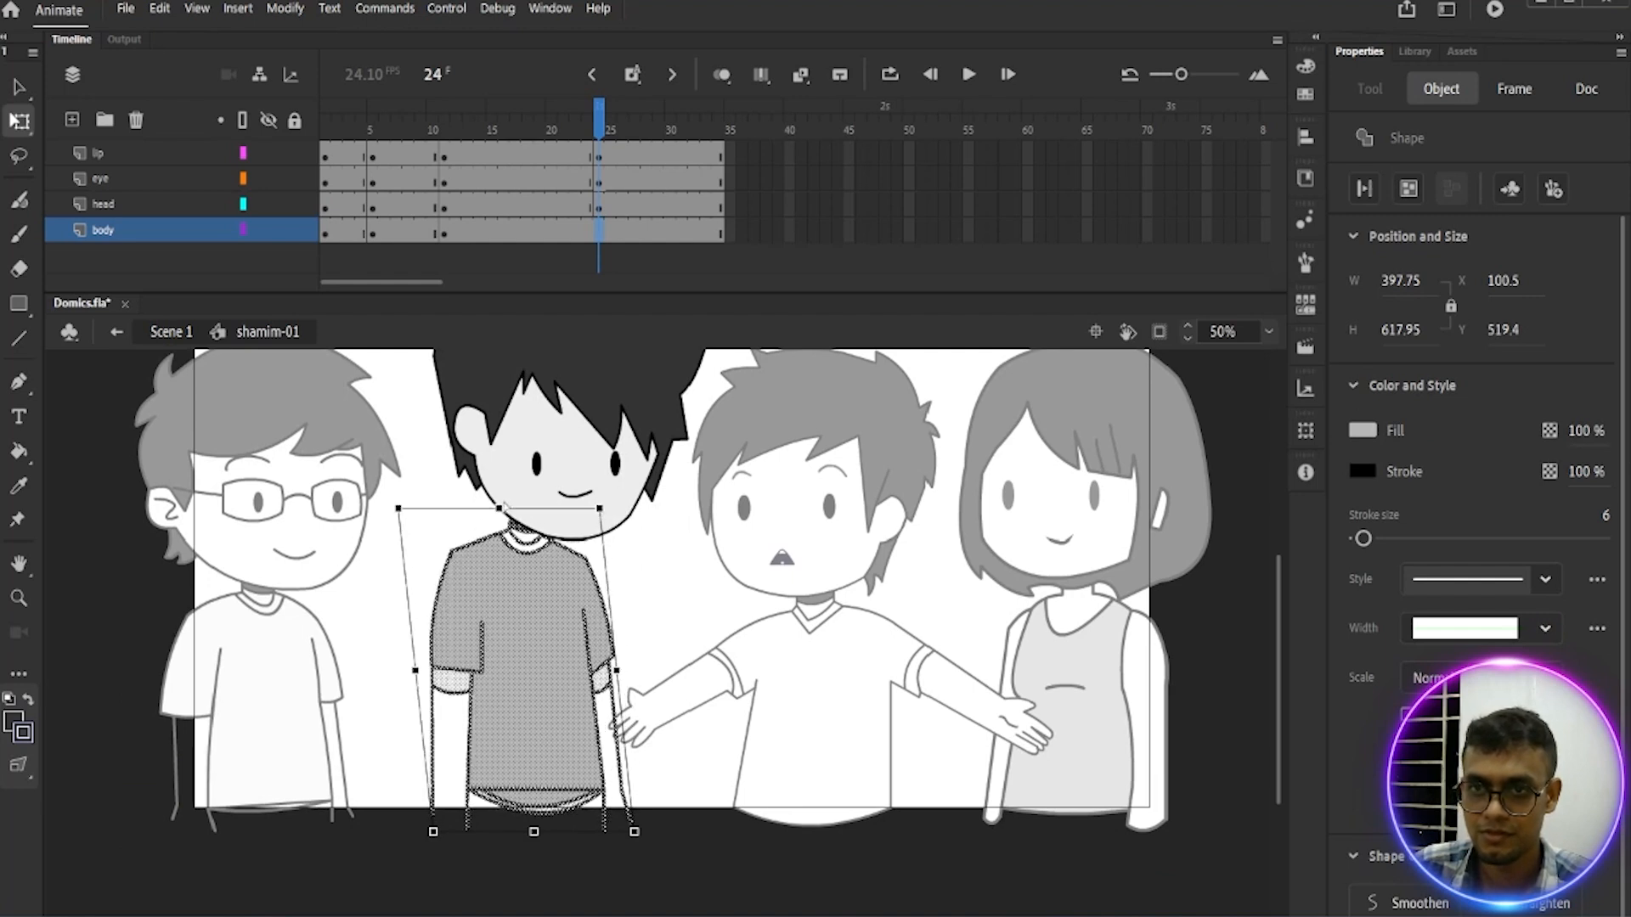
pyautogui.moveTo(499, 510); pyautogui.dragTo(528, 511)
pyautogui.click(666, 595)
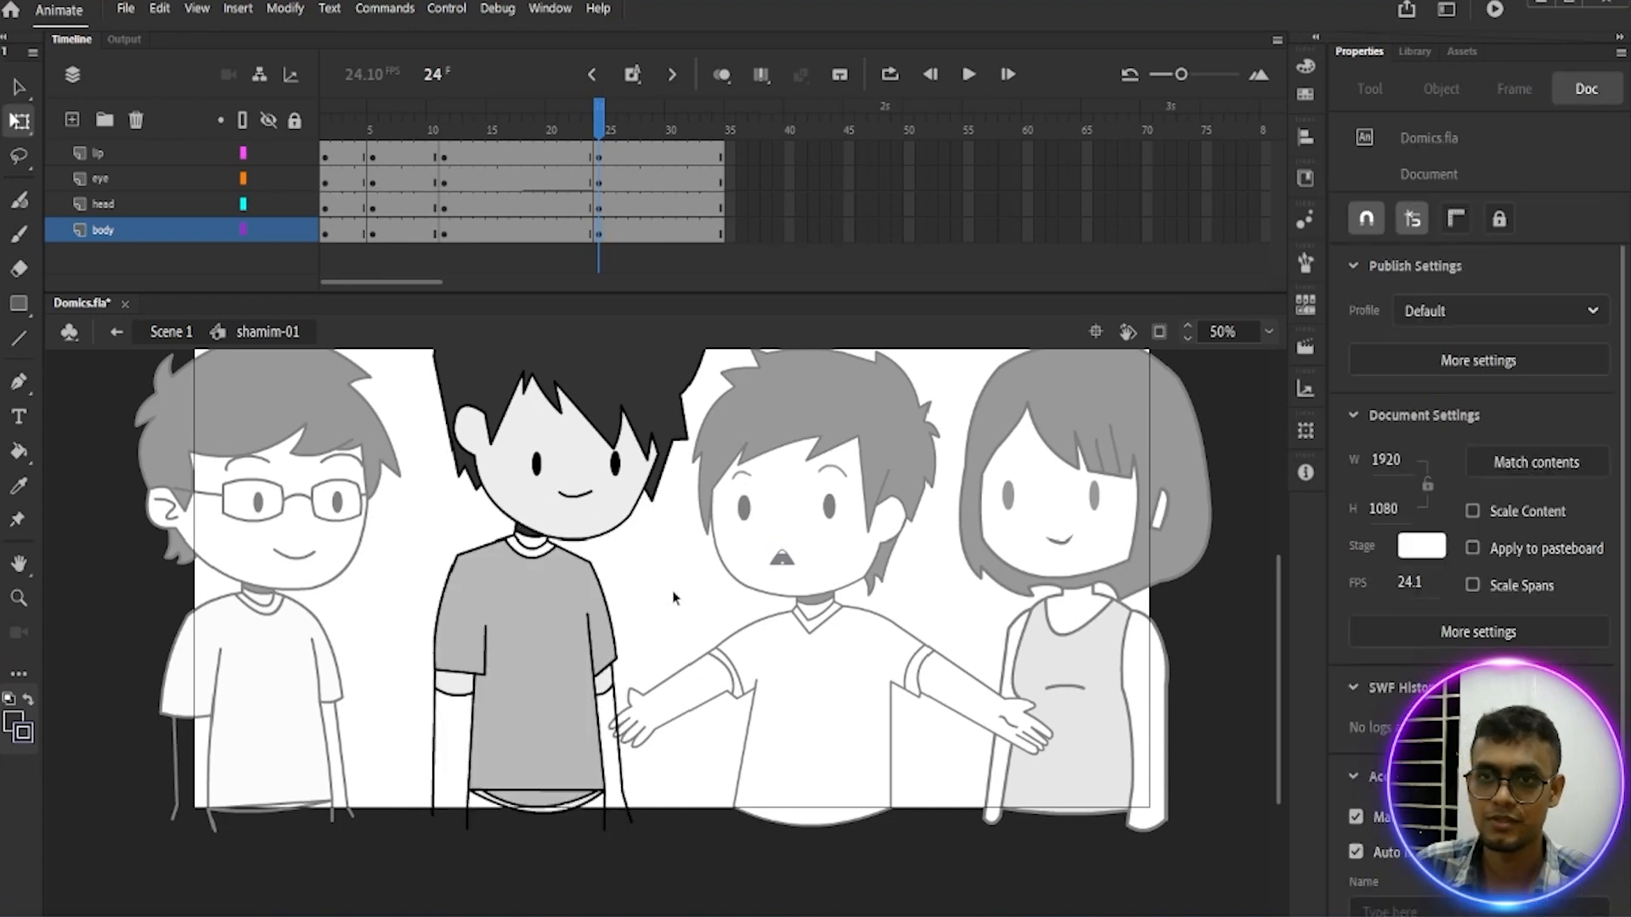
pyautogui.scroll(3, 668, 596)
# Step: Return to Scene 1 and play back the timeline to check the new shamim poses
pyautogui.moveTo(607, 146); pyautogui.dragTo(311, 134)
pyautogui.press('F5')
pyautogui.click(175, 331)
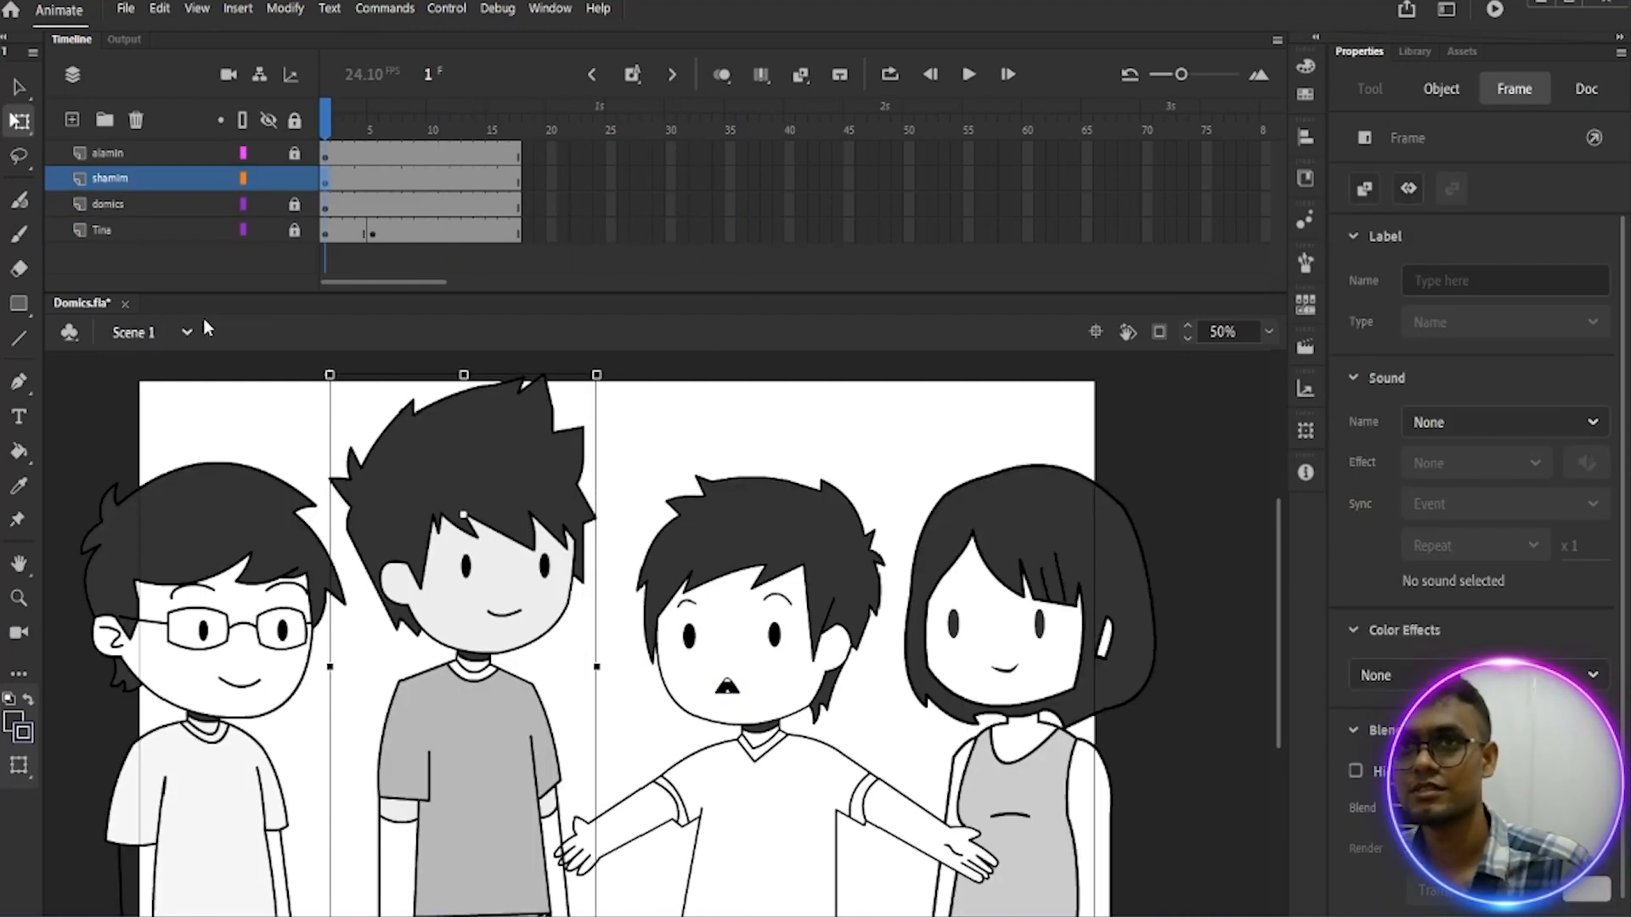
pyautogui.press('Return')
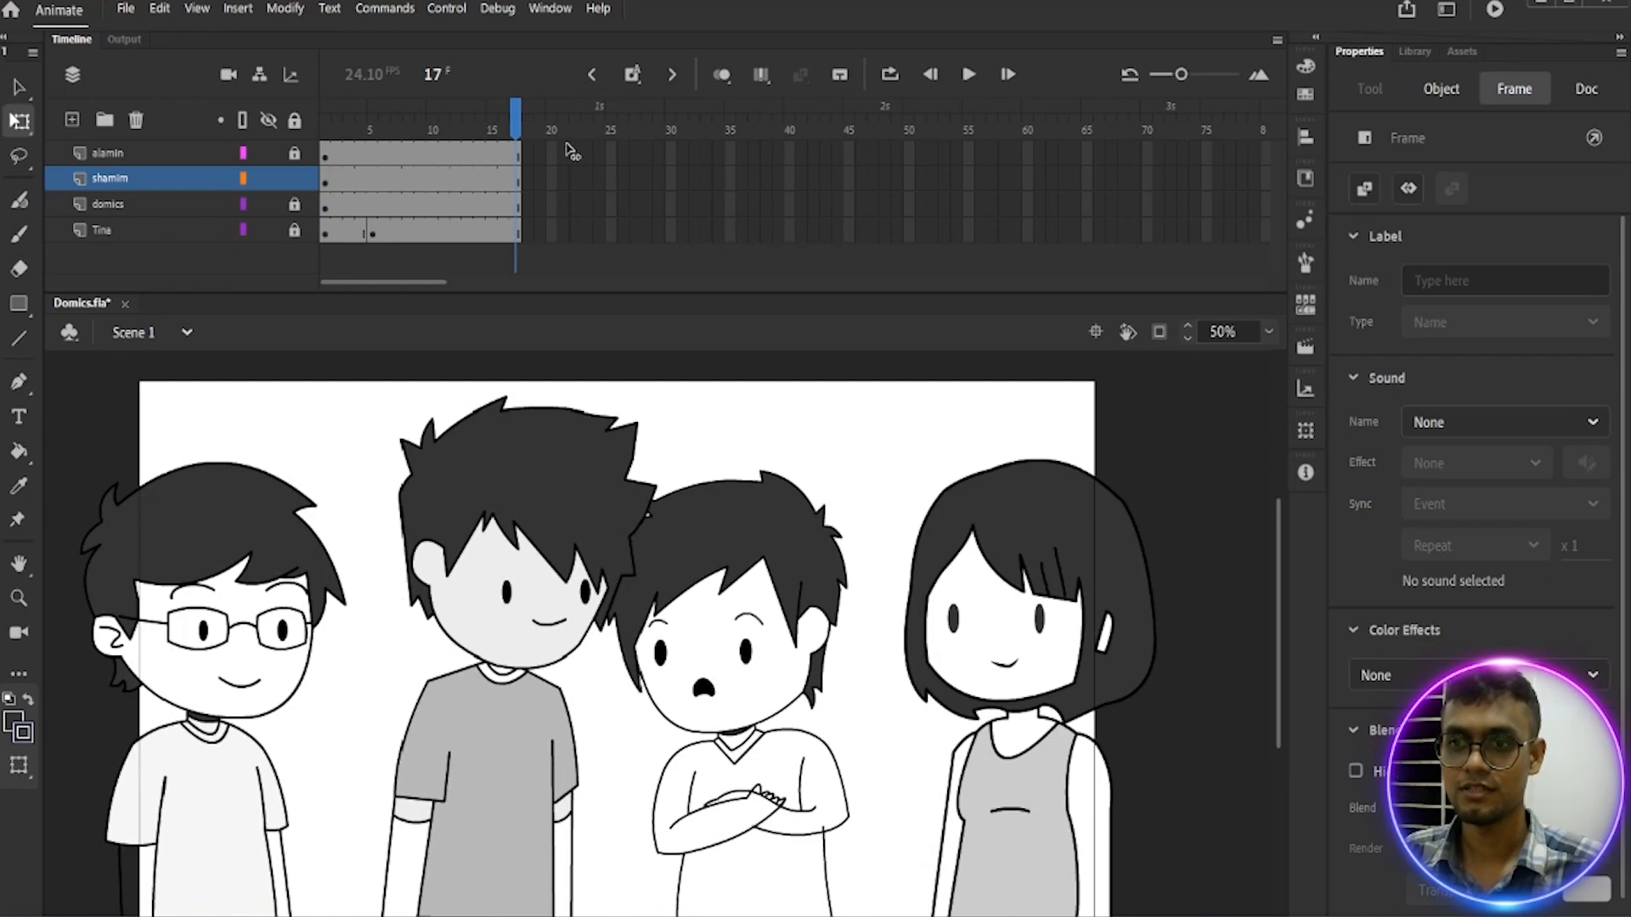
# Step: Extend all four character layers in Scene 1 from their last frame to frame 35
pyautogui.moveTo(305, 132); pyautogui.dragTo(521, 159)
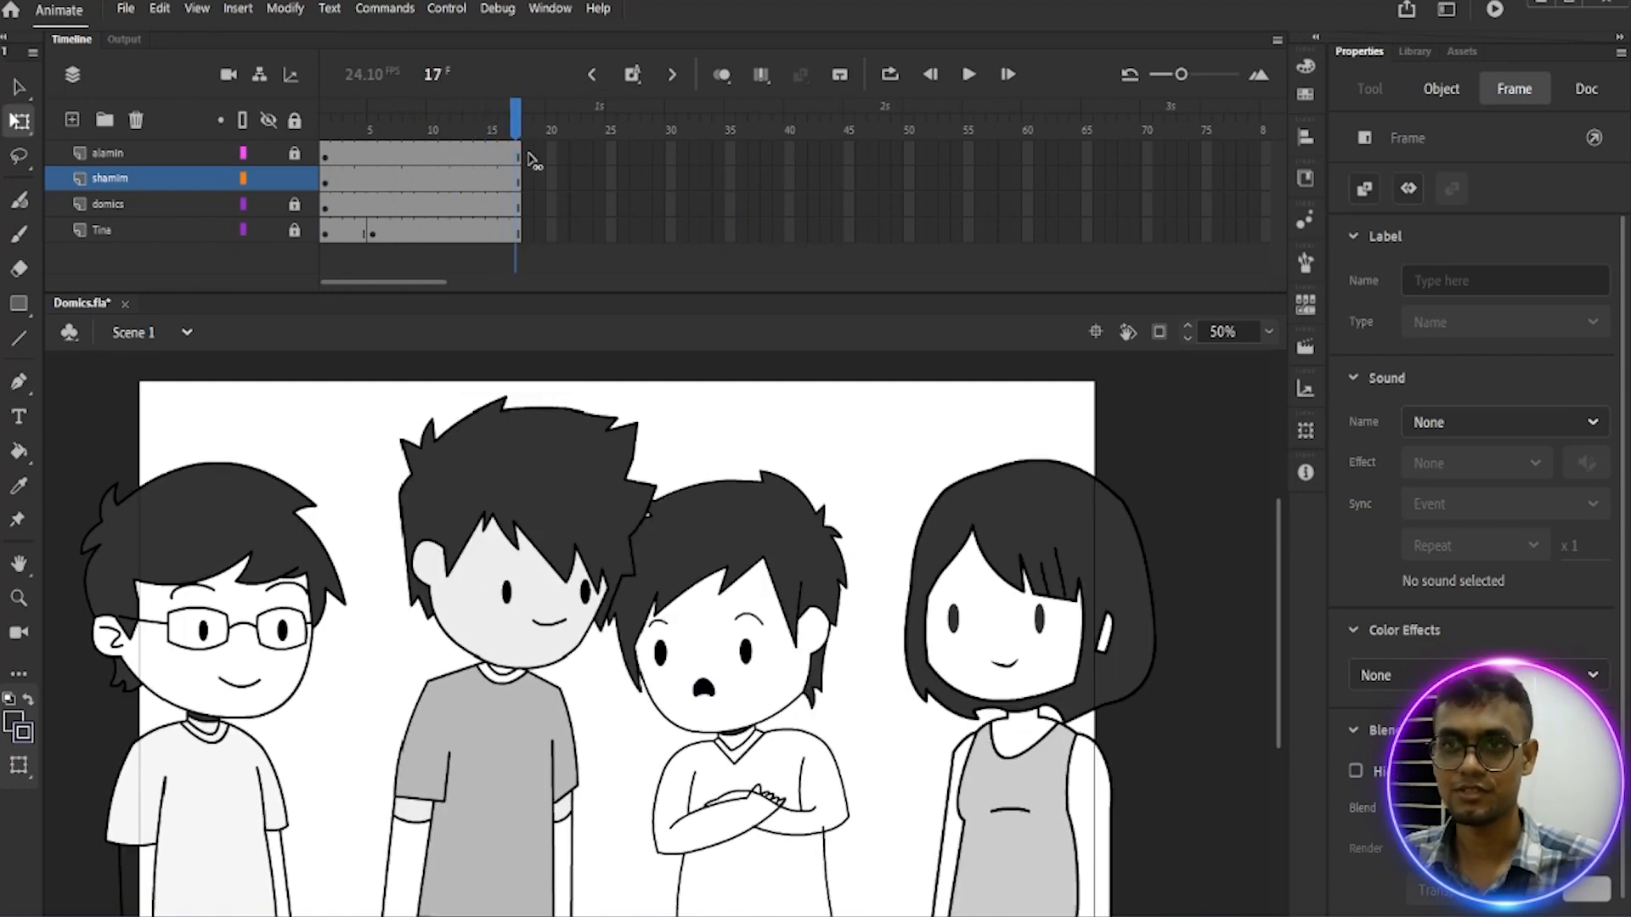
pyautogui.press('F5')
pyautogui.press('F5')
pyautogui.press('F5')
pyautogui.press('F5')
pyautogui.press('F5')
pyautogui.press('F5')
pyautogui.press('F5')
pyautogui.press('F5')
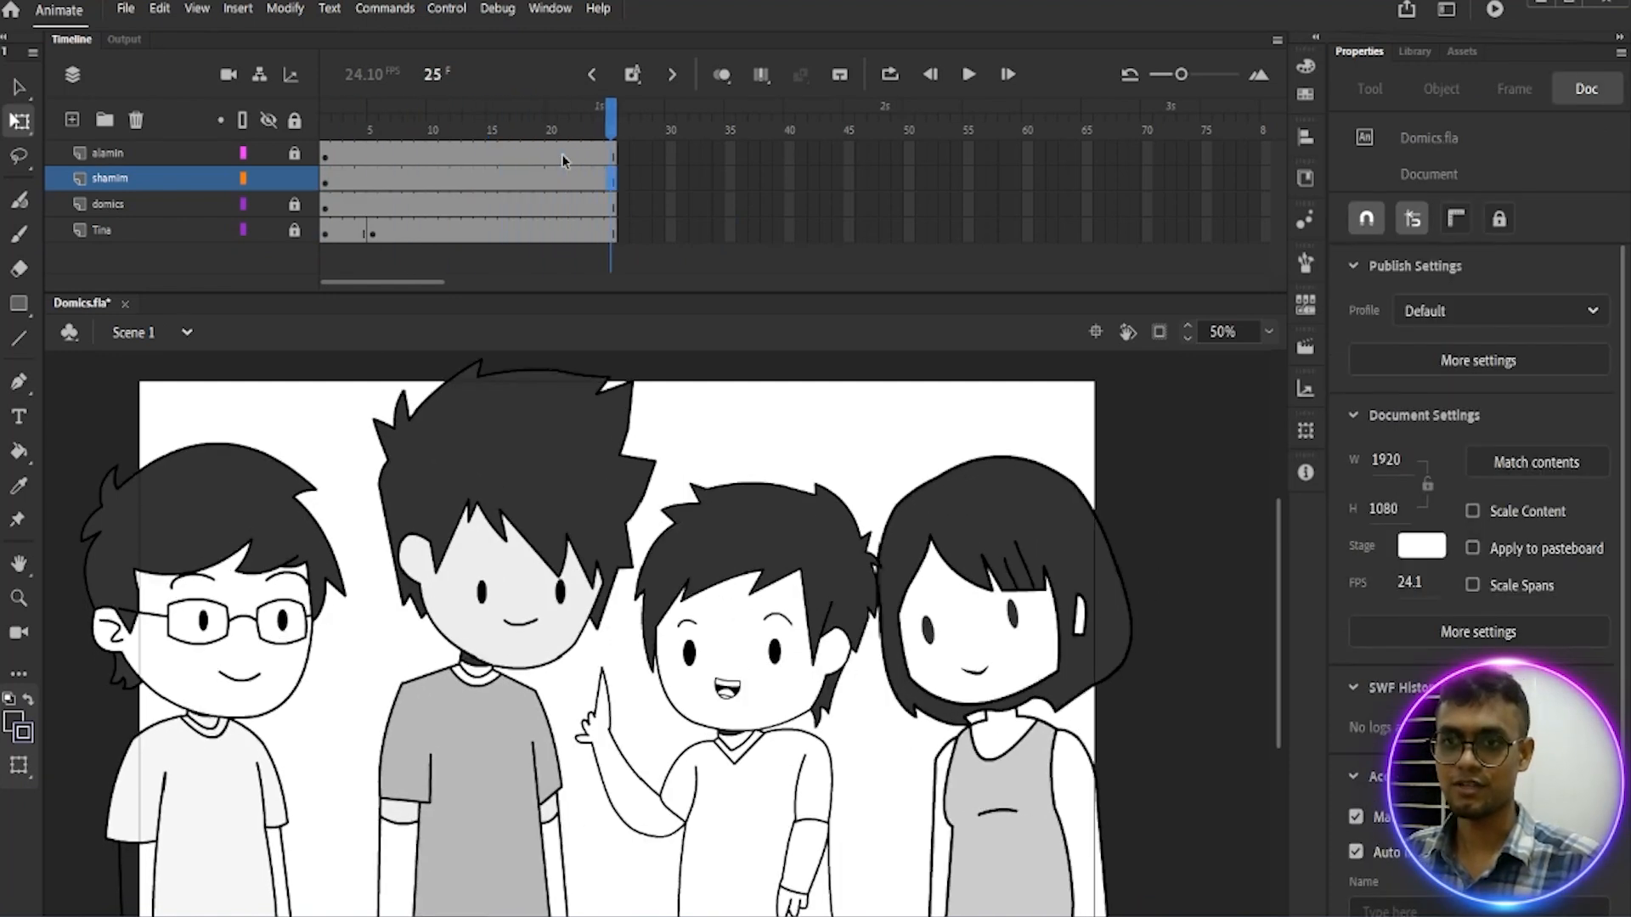
pyautogui.press('F5')
pyautogui.press('F5')
pyautogui.press('F5')
pyautogui.press('F5')
pyautogui.press('F5')
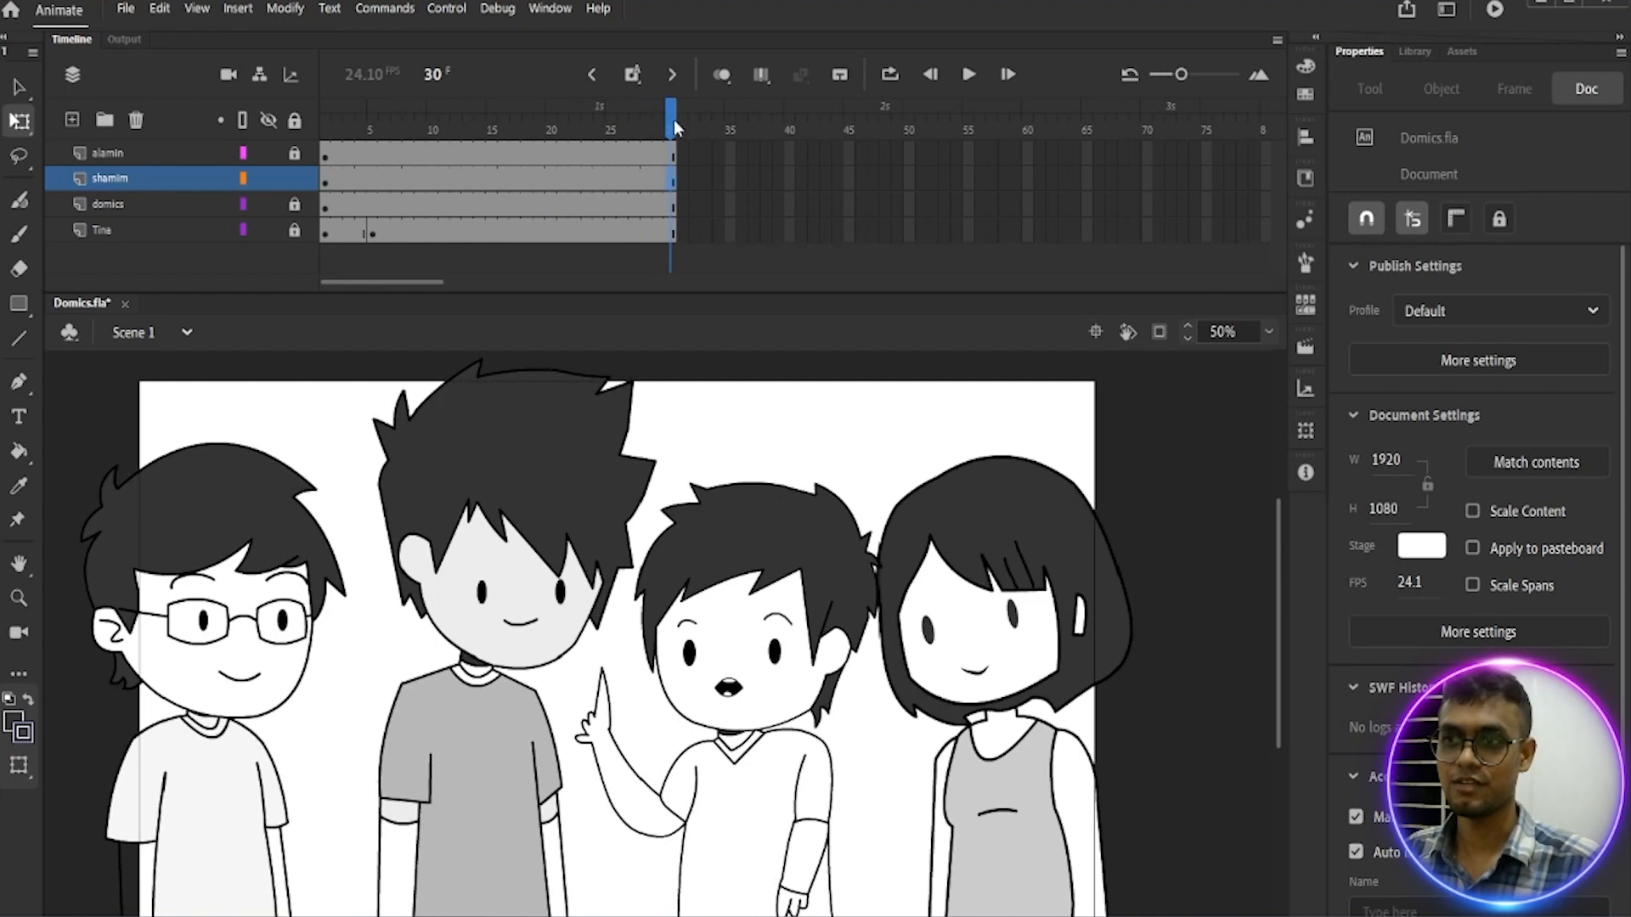
pyautogui.moveTo(674, 129)
pyautogui.mouseDown()
pyautogui.moveTo(477, 129)
pyautogui.moveTo(695, 131)
pyautogui.mouseUp()
pyautogui.press('F5')
pyautogui.press('F5')
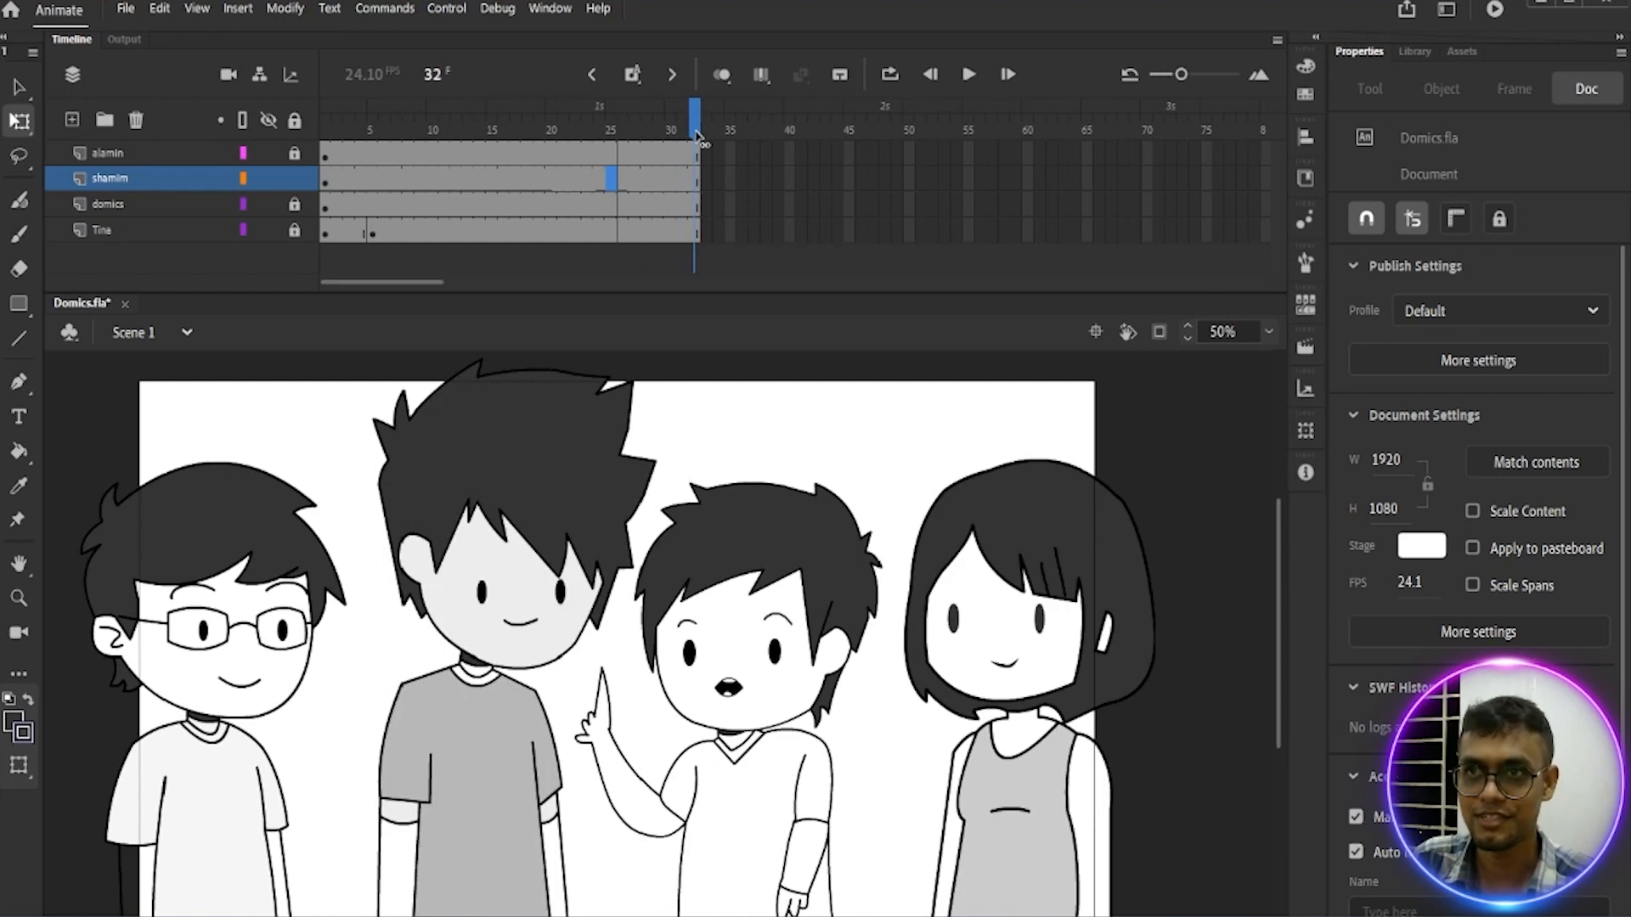
pyautogui.press('F5')
pyautogui.press('F5')
pyautogui.press('F5')
# Step: Scrub back through the extended scene, test the movie in its preview window and close the preview
pyautogui.moveTo(724, 125); pyautogui.dragTo(361, 117)
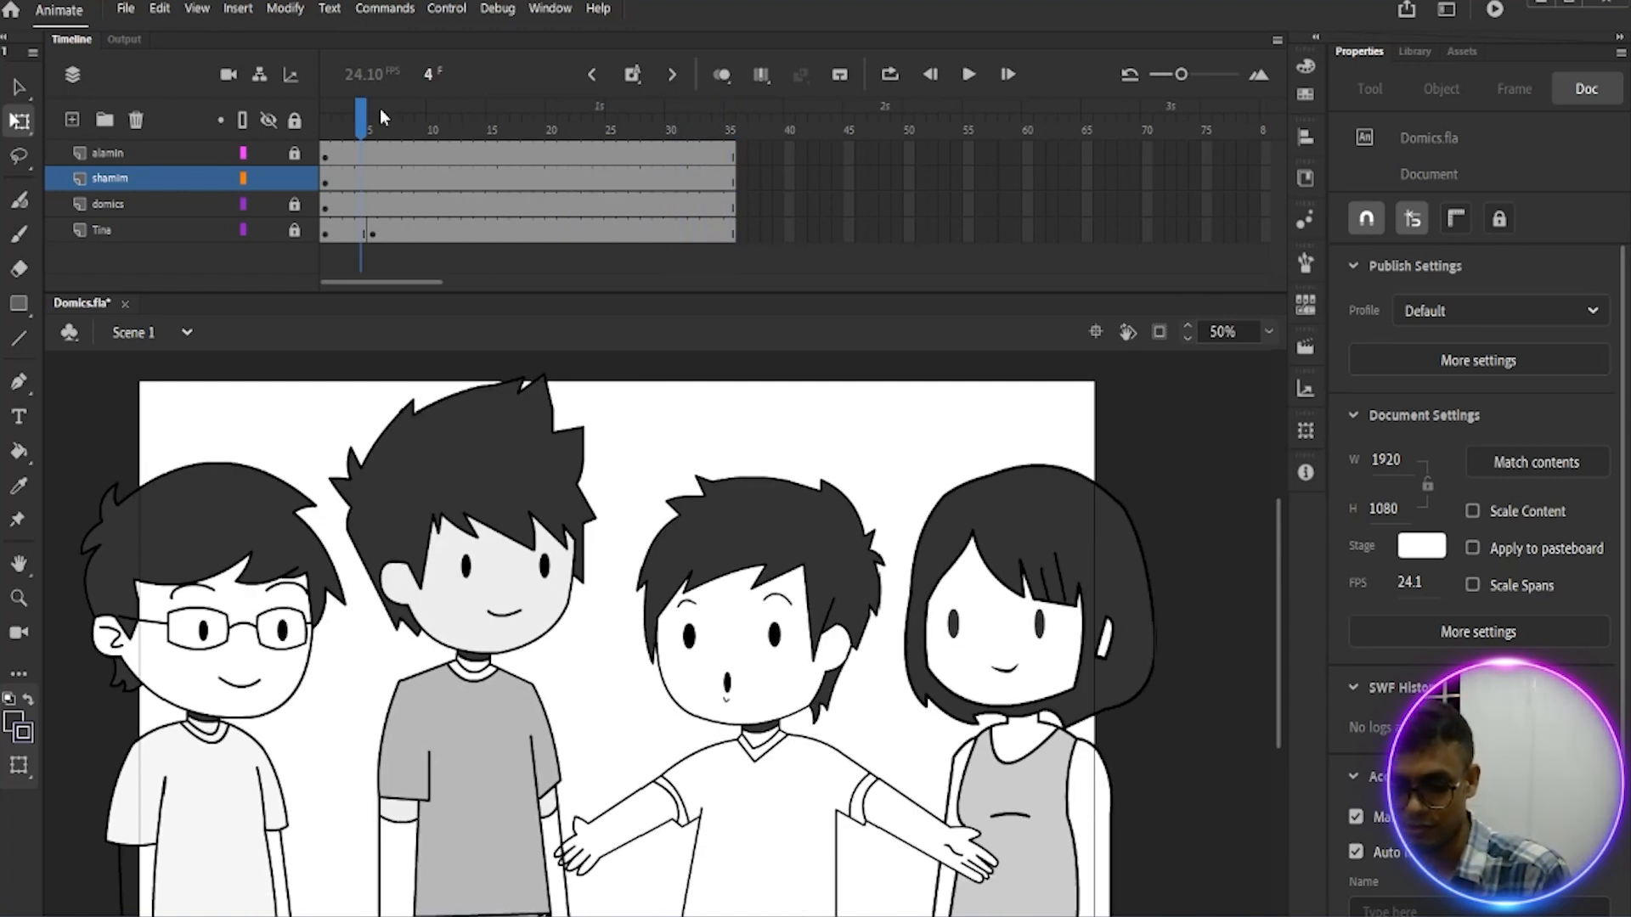
pyautogui.hotkey('ctrl', 'Return')
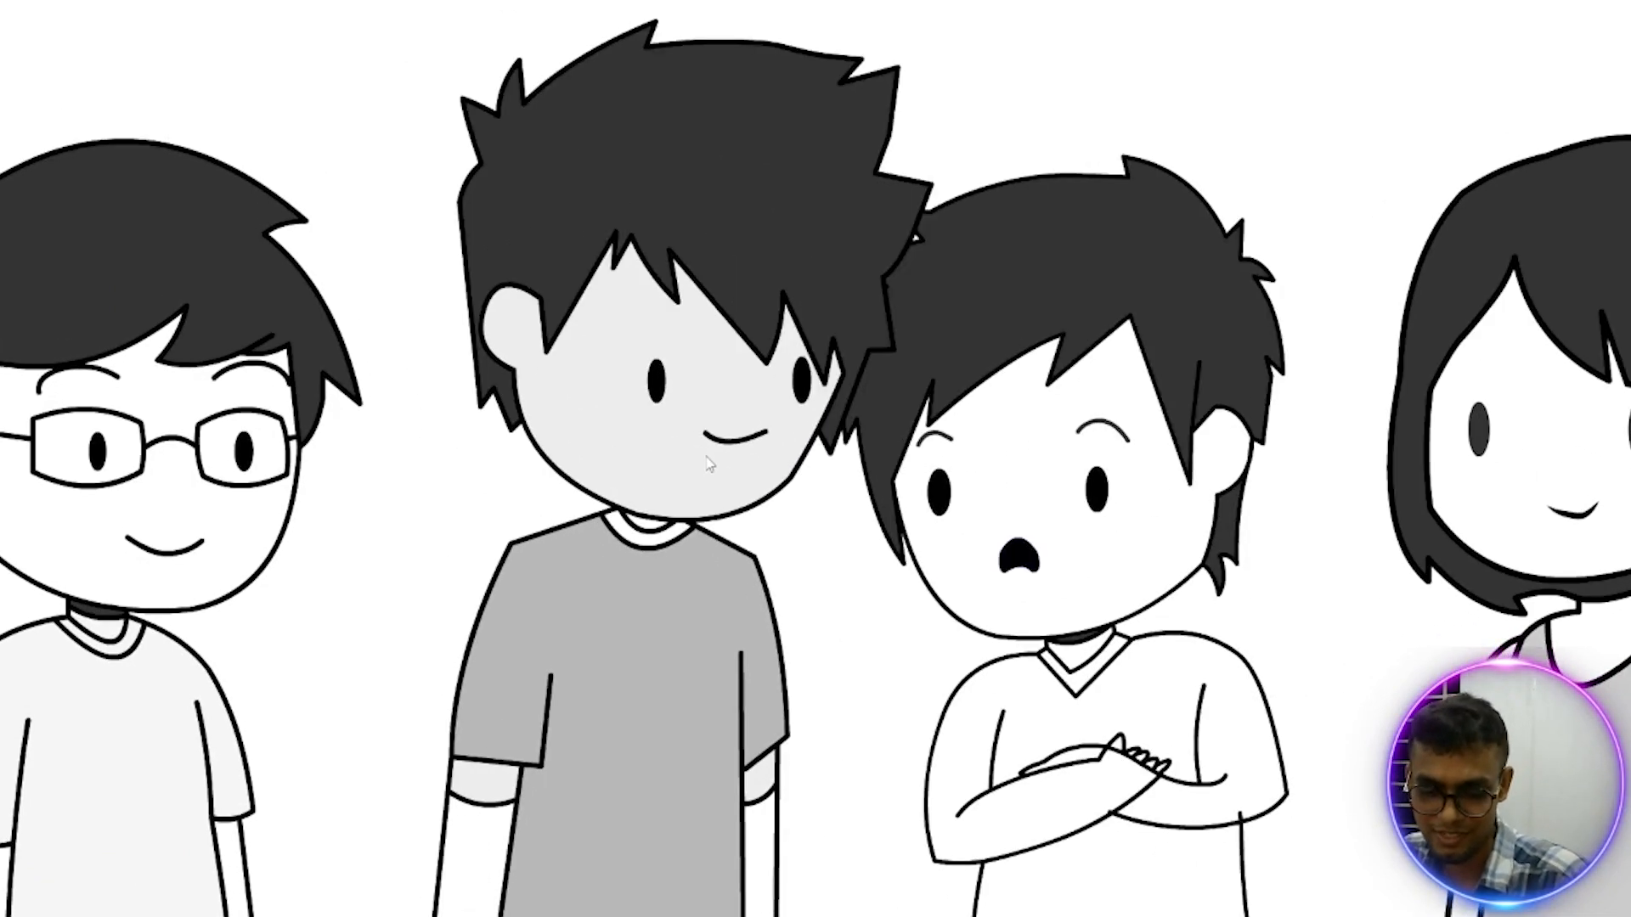
pyautogui.moveTo(1115, 2); pyautogui.dragTo(1077, 102)
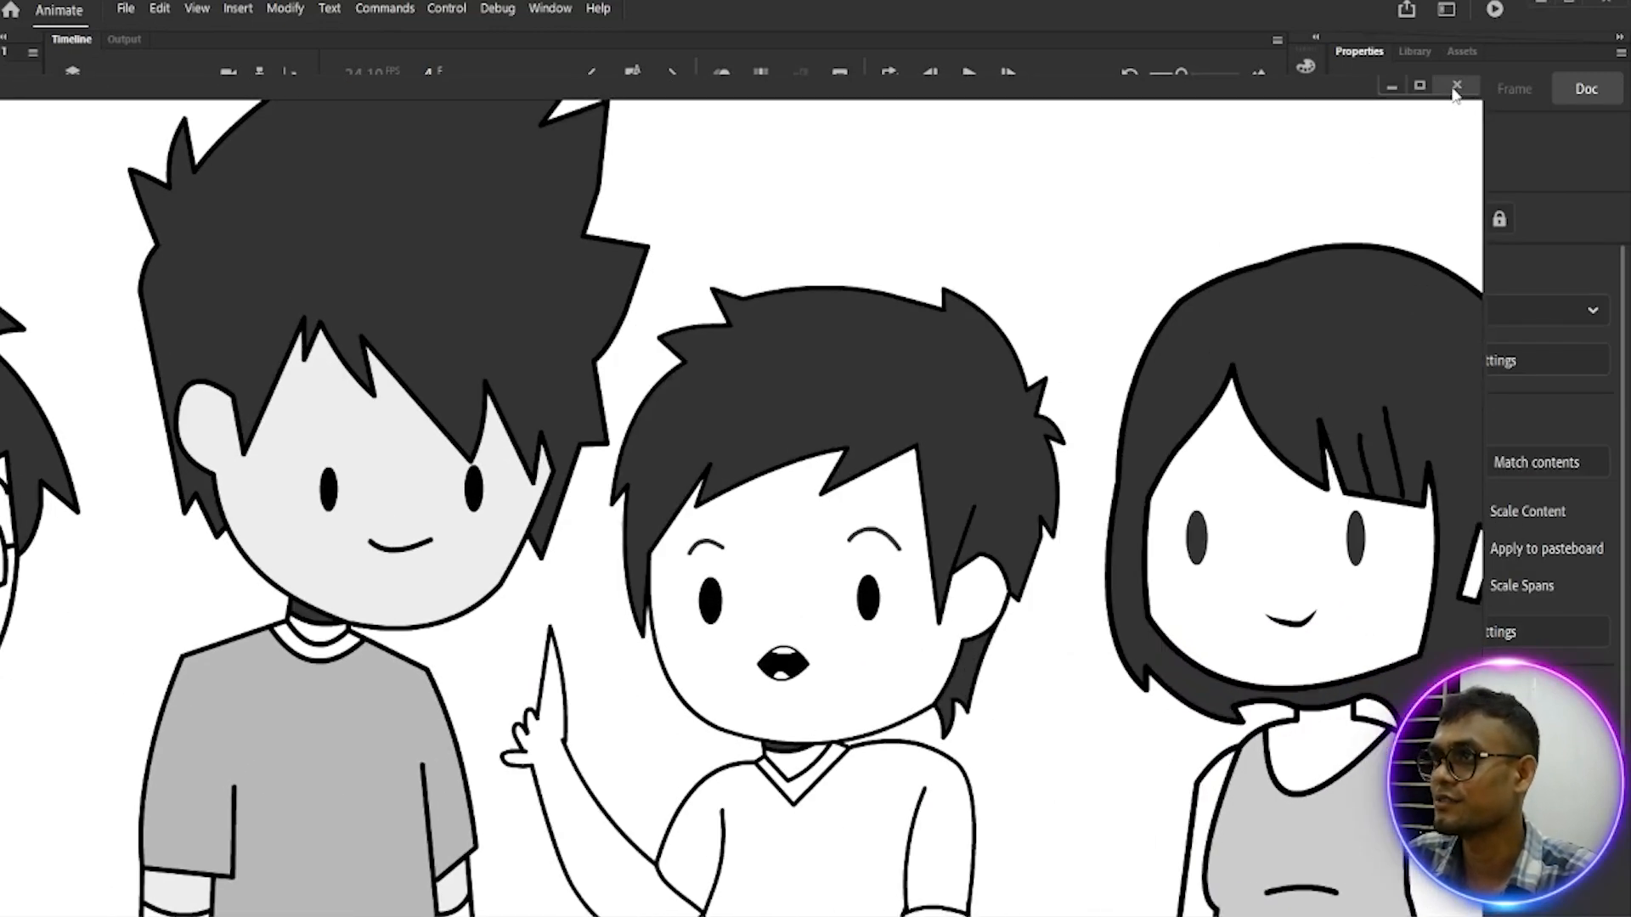
pyautogui.click(1456, 79)
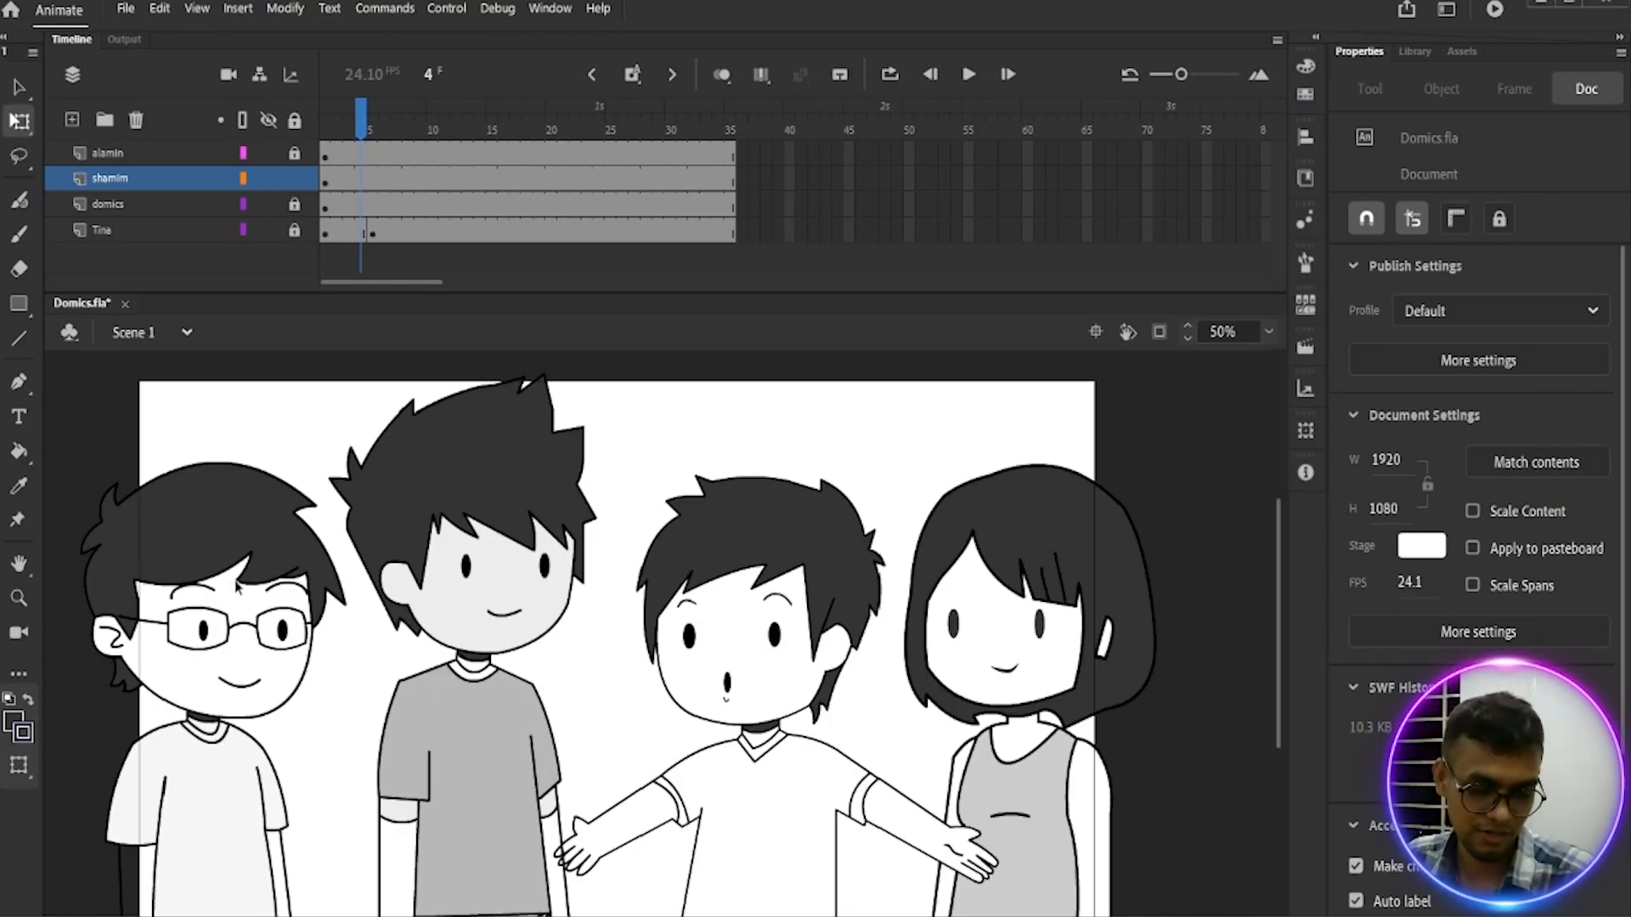
# Step: Unlock the alamin, domics and Tina layers and check the Tina layer's keyframes at frames 5 and 1
pyautogui.click(294, 153)
pyautogui.click(293, 204)
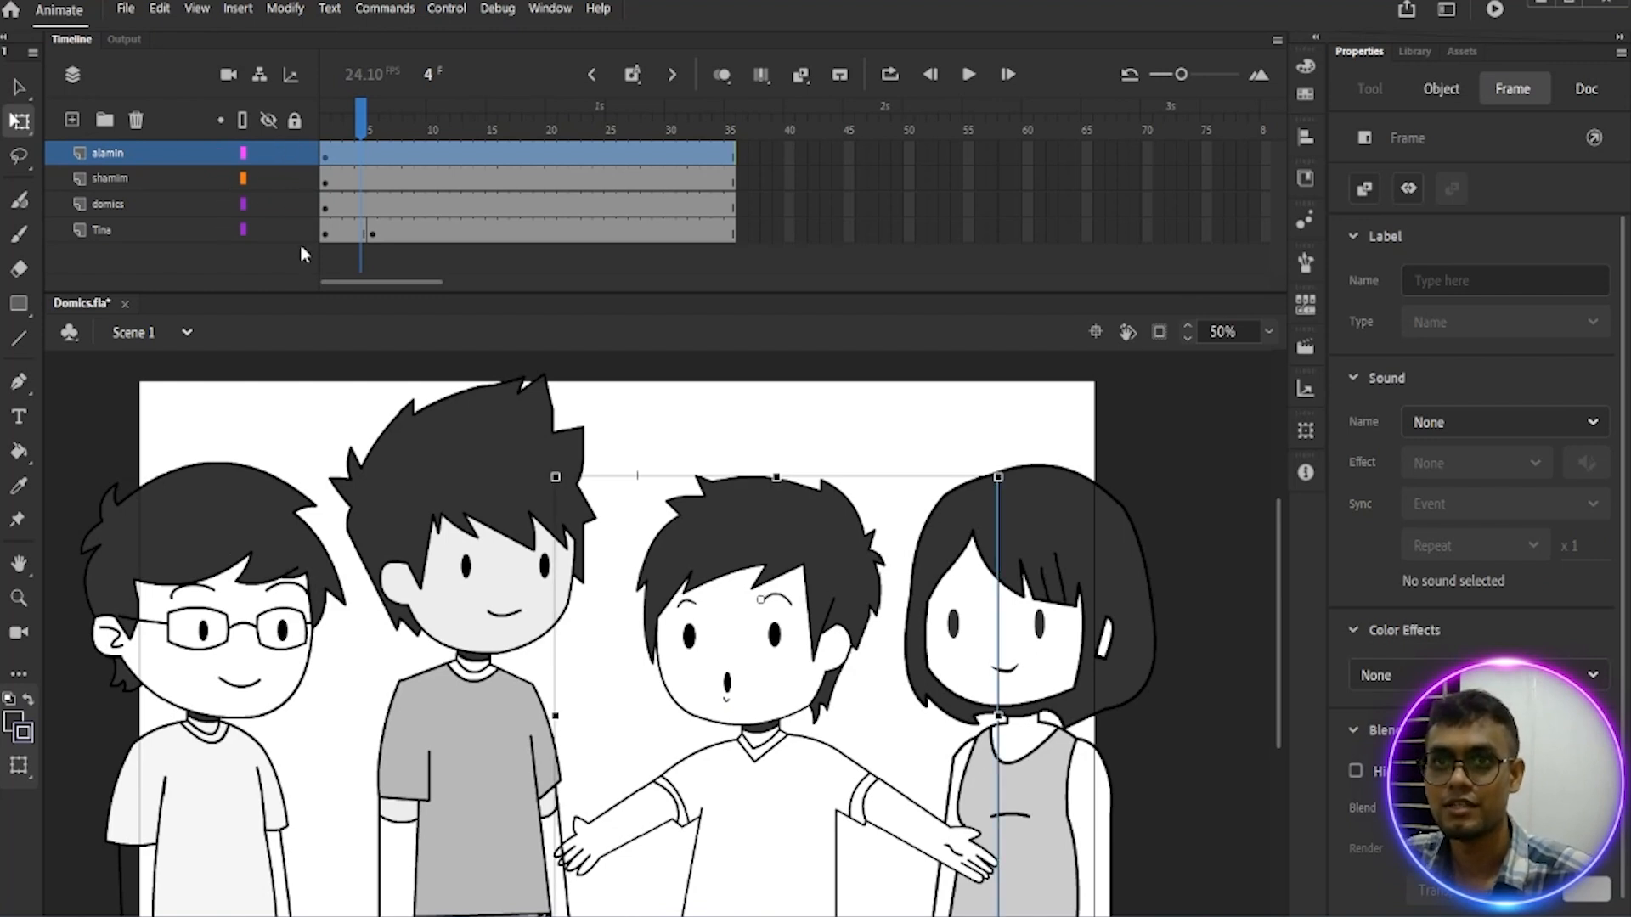
pyautogui.click(250, 595)
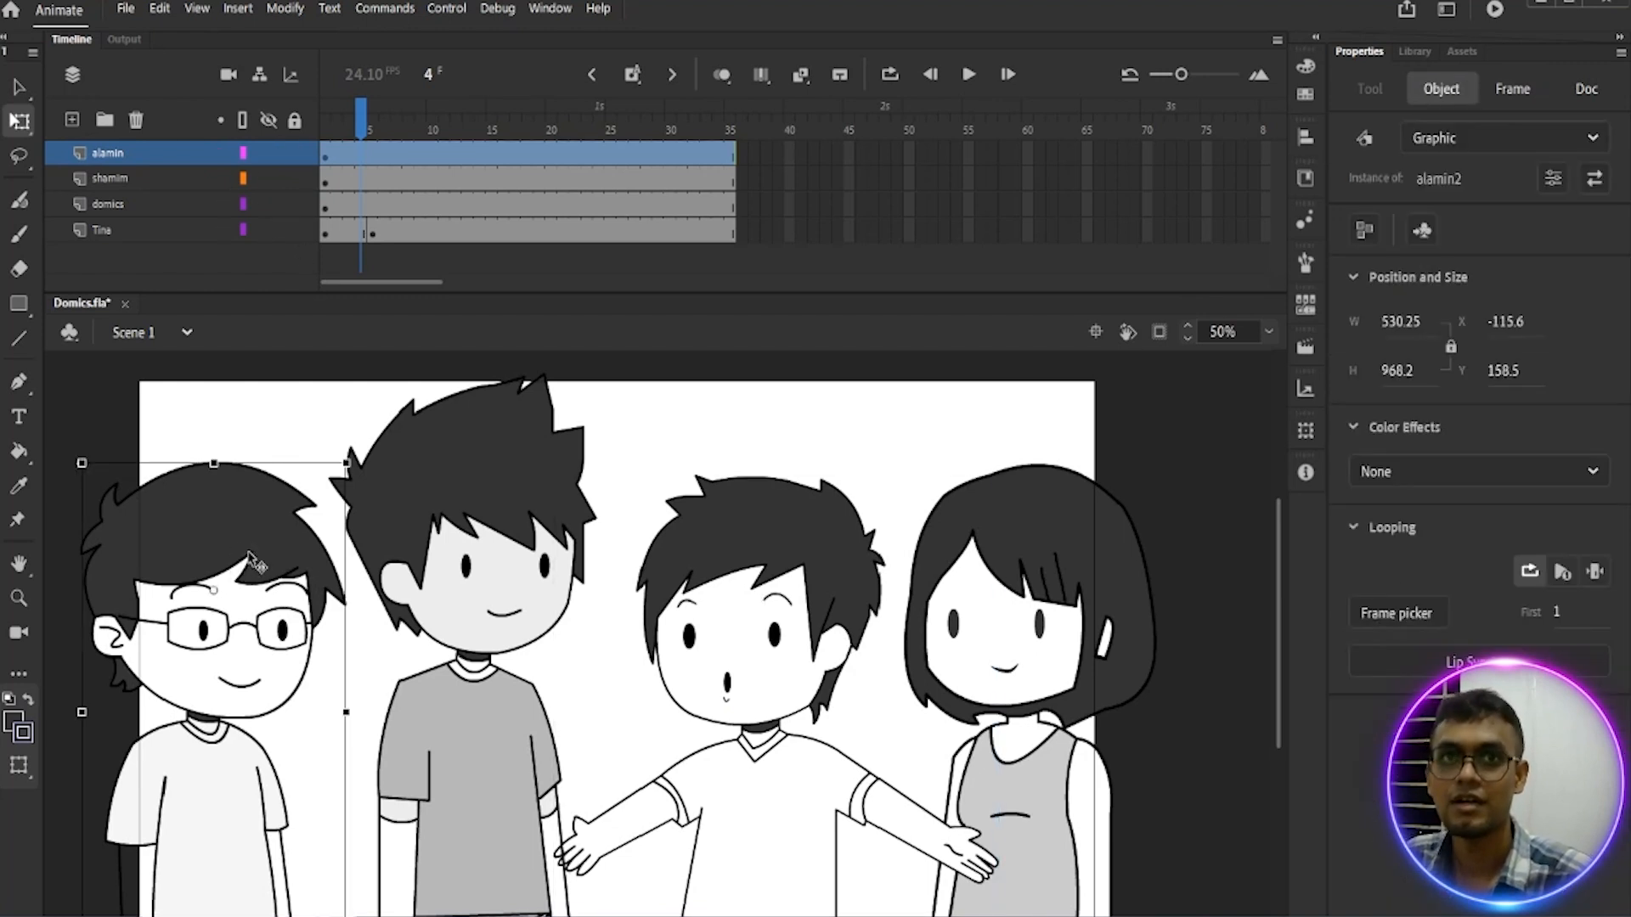
pyautogui.click(369, 240)
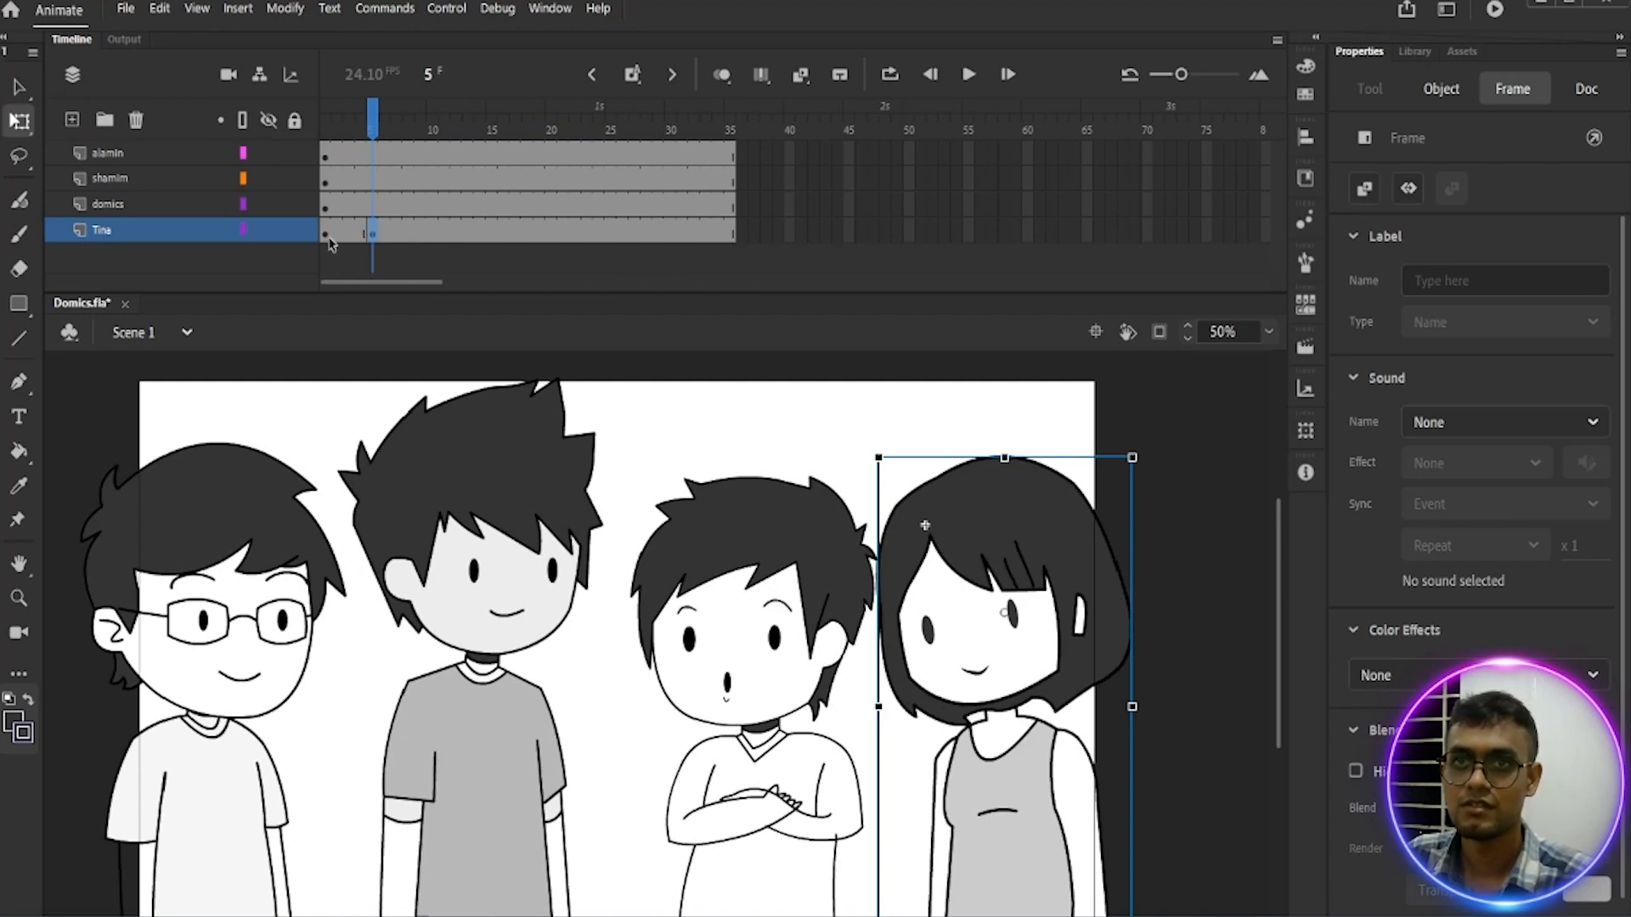
pyautogui.click(329, 241)
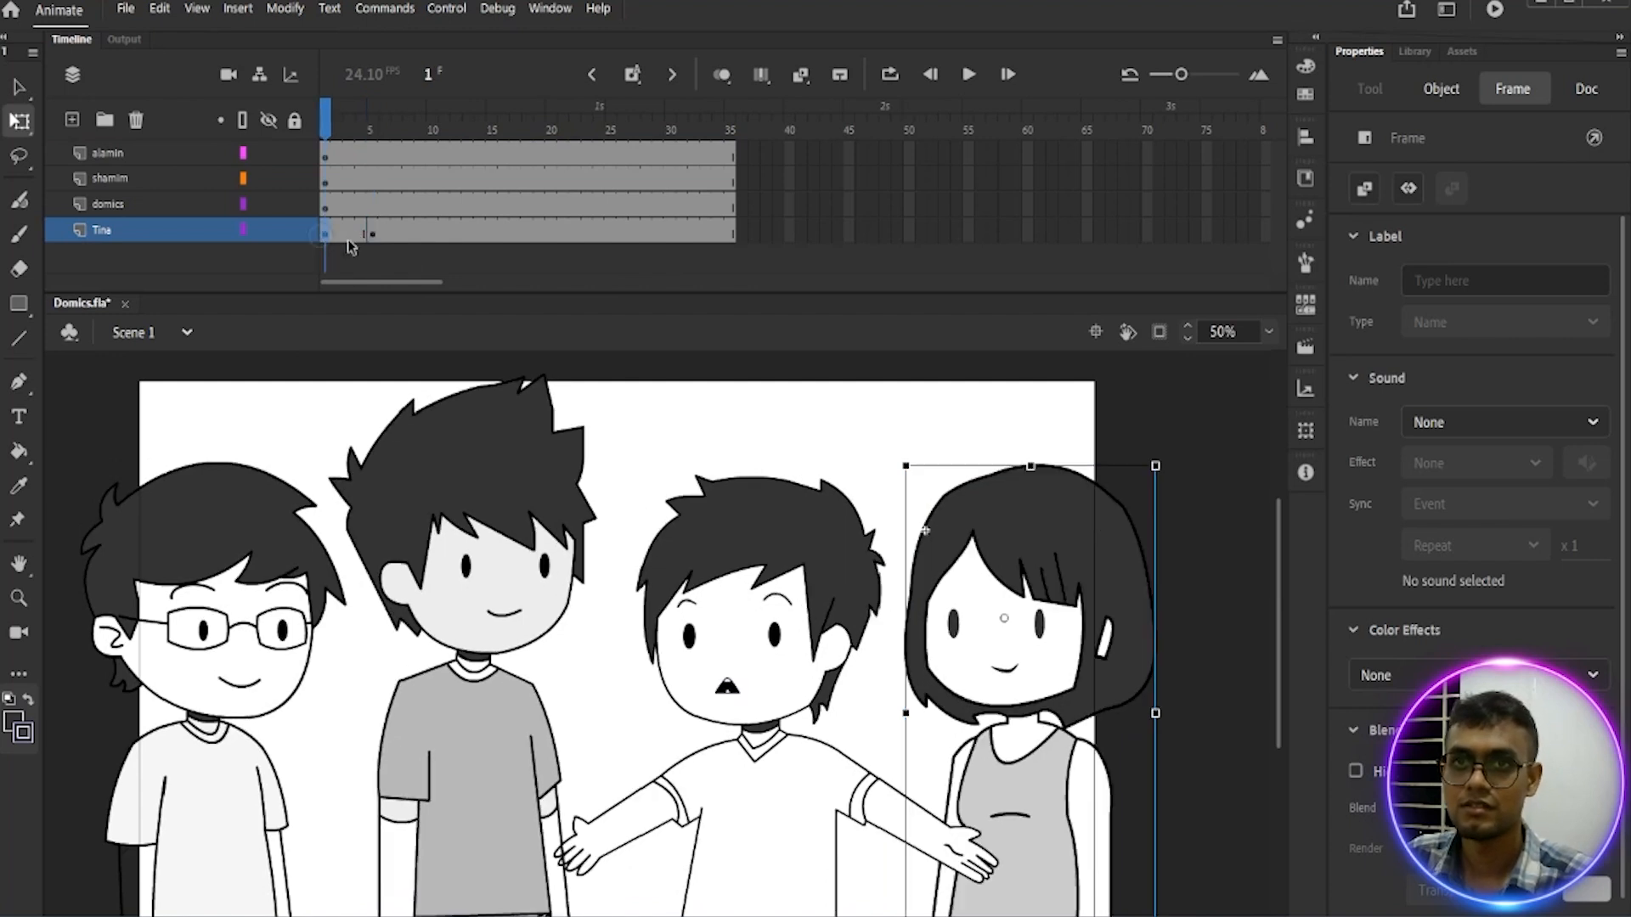
# Step: Extend all layers inside the alamin2 symbol to frame 35 and return to Scene 1
pyautogui.click(253, 523)
pyautogui.doubleClick(254, 520)
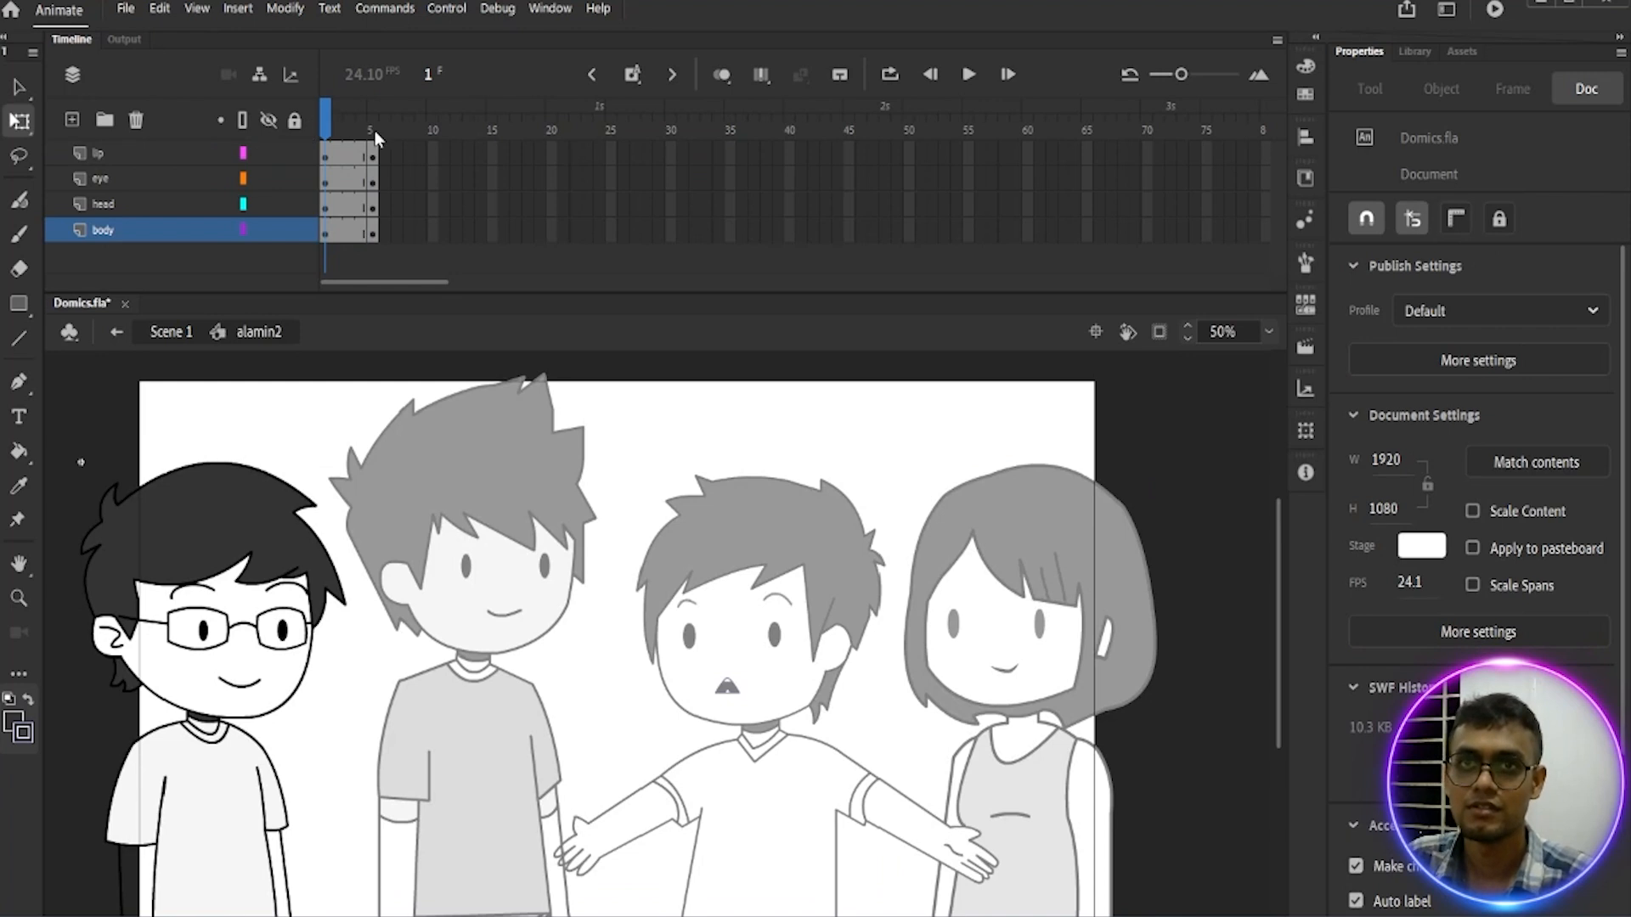
pyautogui.moveTo(329, 119); pyautogui.dragTo(380, 123)
pyautogui.press('F5')
pyautogui.press('F5')
pyautogui.press('F5')
pyautogui.press('F5')
pyautogui.press('F5')
pyautogui.press('F5')
pyautogui.press('F5')
pyautogui.press('F5')
pyautogui.press('F5')
pyautogui.press('F5')
pyautogui.press('F5')
pyautogui.press('F5')
pyautogui.press('F5')
pyautogui.press('F5')
pyautogui.press('F5')
pyautogui.press('F5')
pyautogui.press('F5')
pyautogui.press('F5')
pyautogui.press('F5')
pyautogui.press('F5')
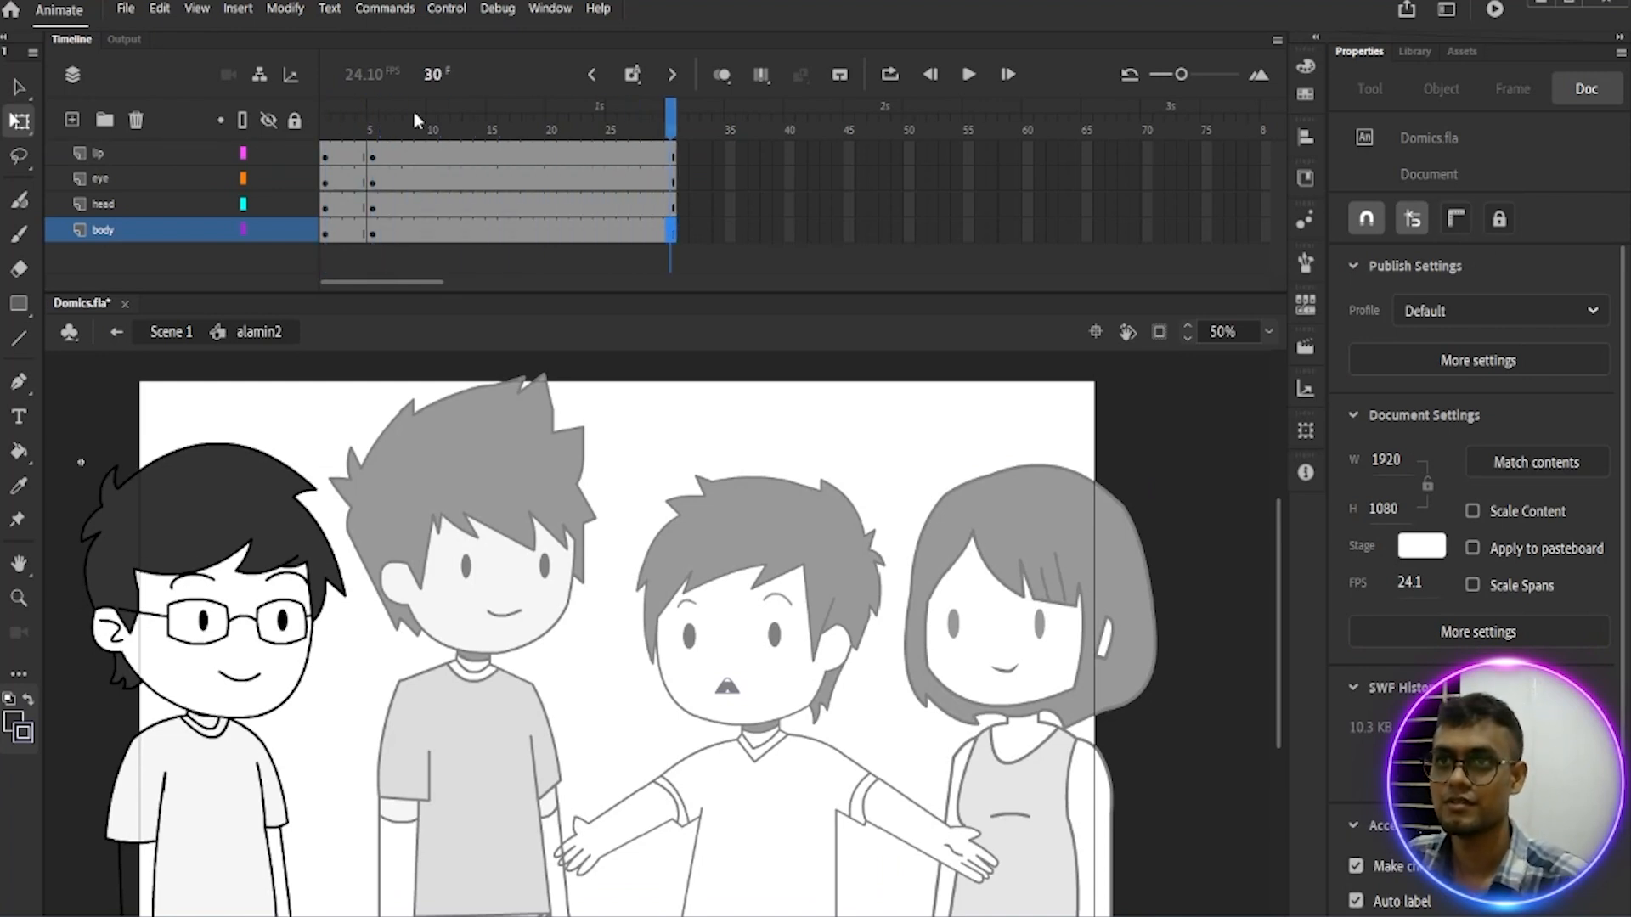
pyautogui.press('F5')
pyautogui.press('F5')
pyautogui.press('F5')
pyautogui.press('F5')
pyautogui.press('F5')
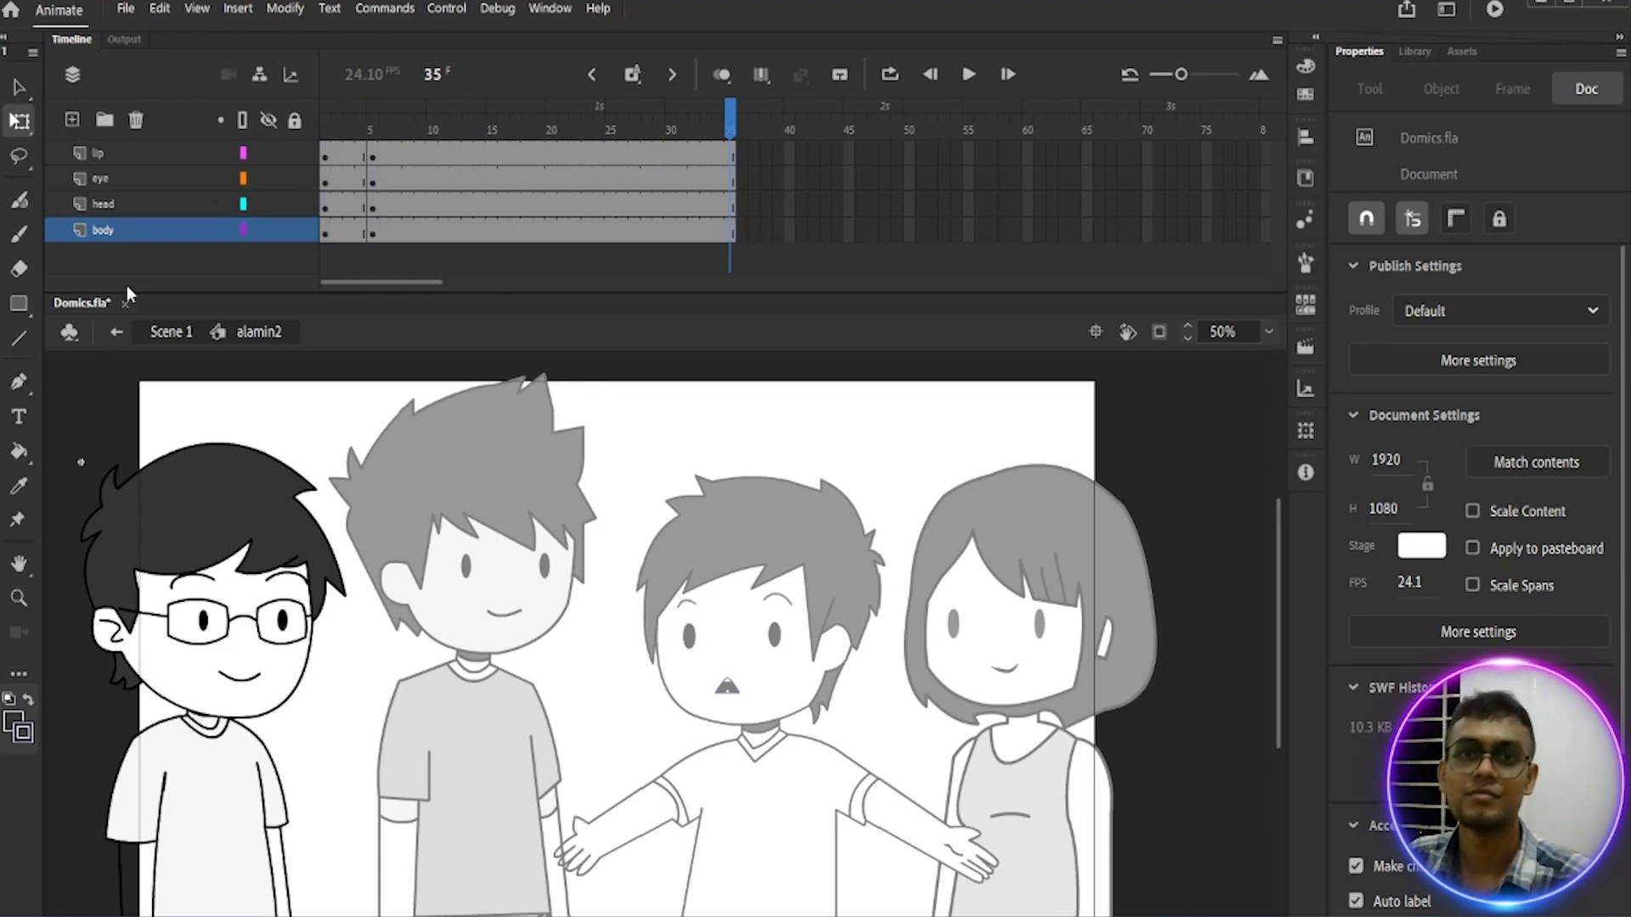
pyautogui.click(161, 331)
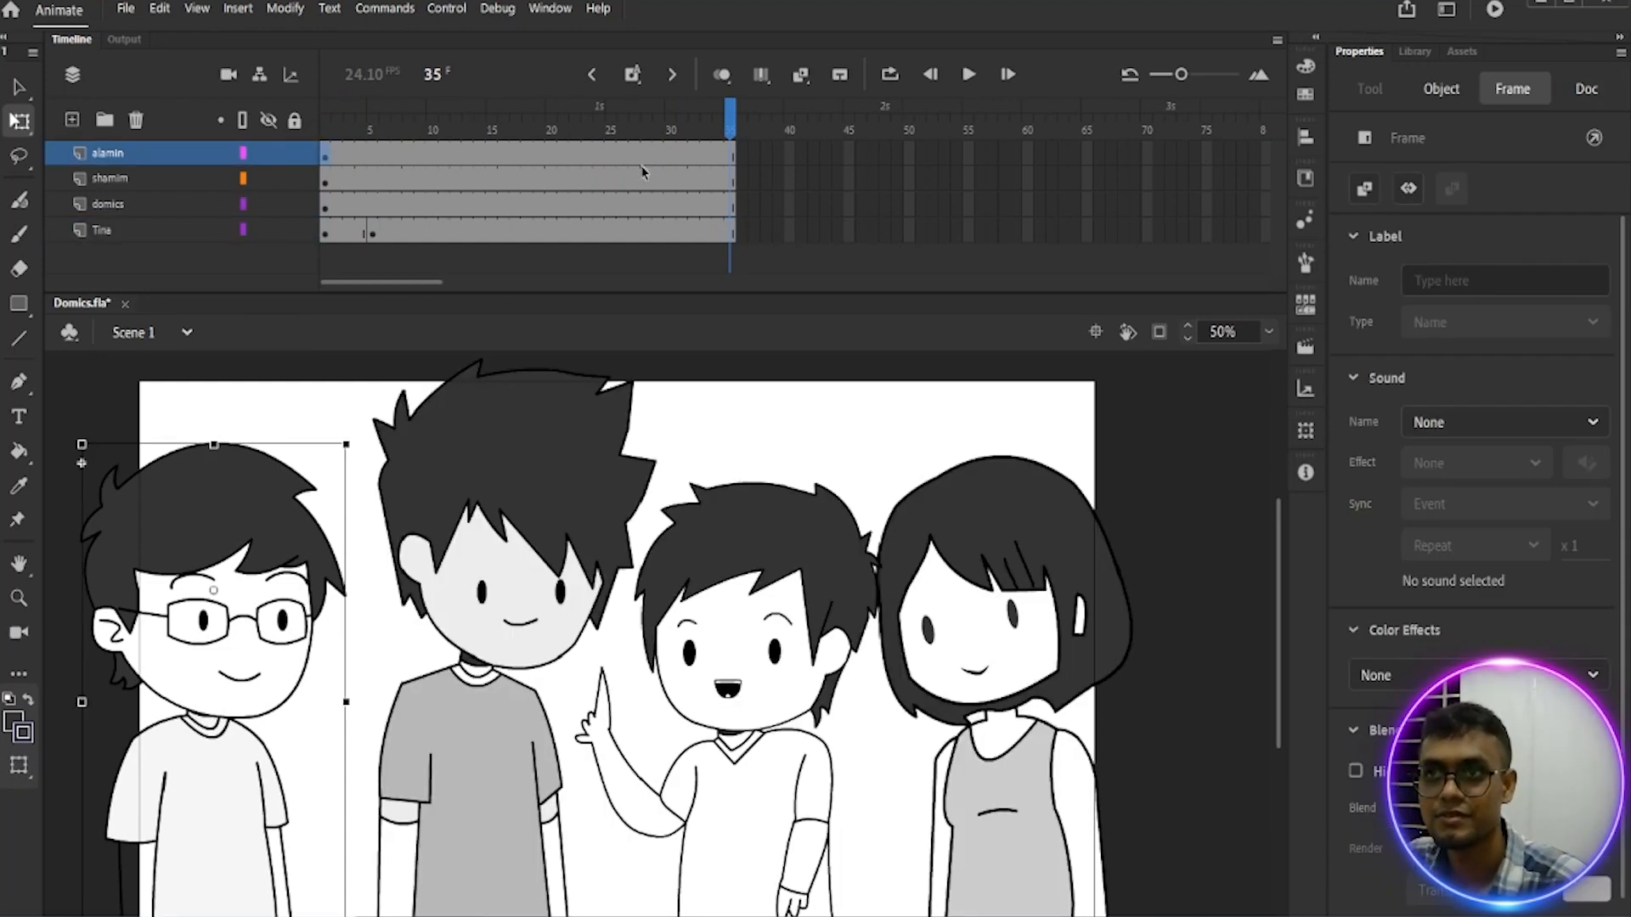
# Step: Open the tina symbol from frame 1 of the scene and extend all its layers to the scene's full length
pyautogui.moveTo(708, 135); pyautogui.dragTo(304, 151)
pyautogui.click(610, 358)
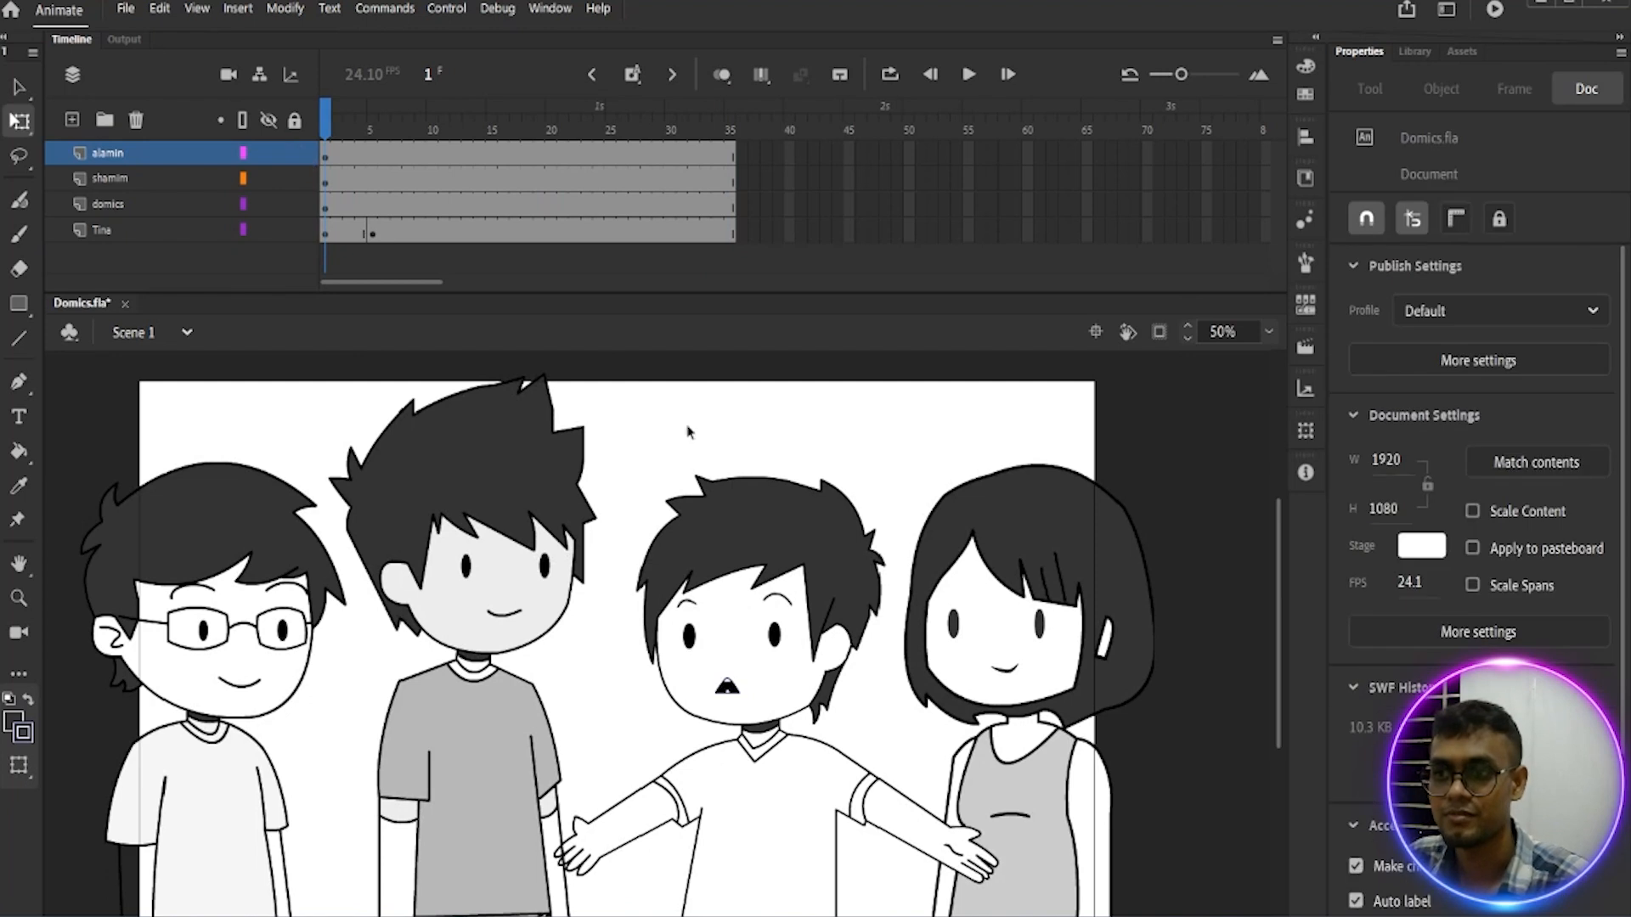
pyautogui.click(1007, 562)
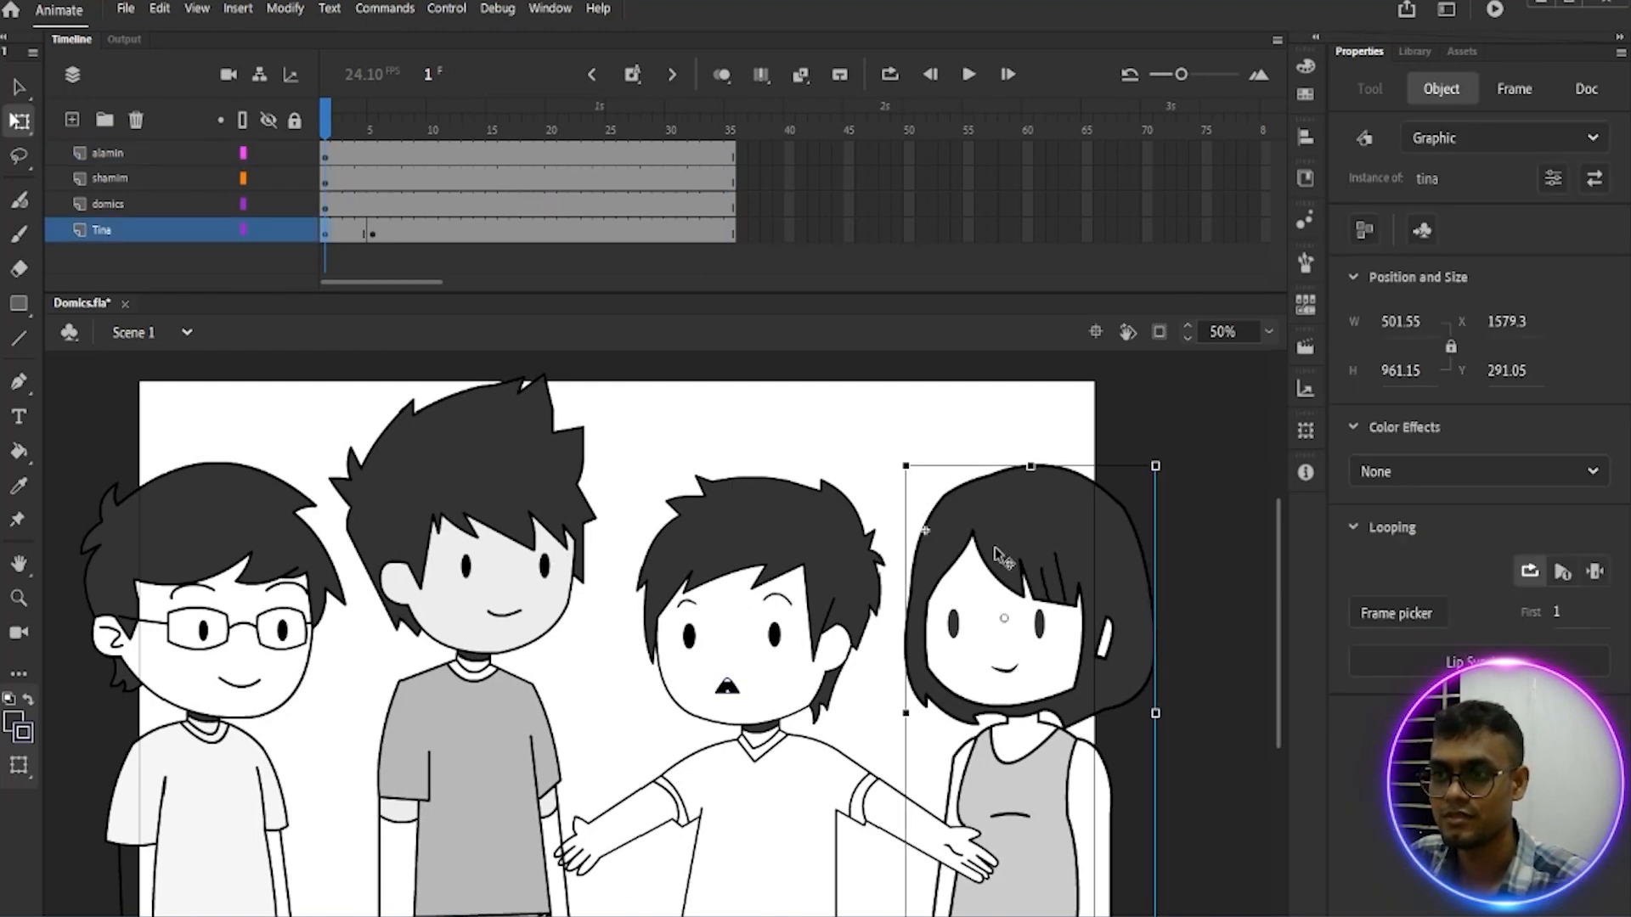
pyautogui.doubleClick(1038, 539)
pyautogui.moveTo(335, 112); pyautogui.dragTo(379, 115)
pyautogui.press('F5')
pyautogui.press('F5')
pyautogui.press('F5')
pyautogui.press('F5')
pyautogui.press('F5')
pyautogui.press('F5')
pyautogui.press('F5')
pyautogui.press('F5')
pyautogui.press('F5')
pyautogui.press('F5')
pyautogui.press('F5')
pyautogui.press('F5')
pyautogui.press('F5')
pyautogui.press('F5')
pyautogui.press('F5')
pyautogui.press('F5')
pyautogui.press('F5')
pyautogui.press('F5')
pyautogui.press('F5')
pyautogui.press('F5')
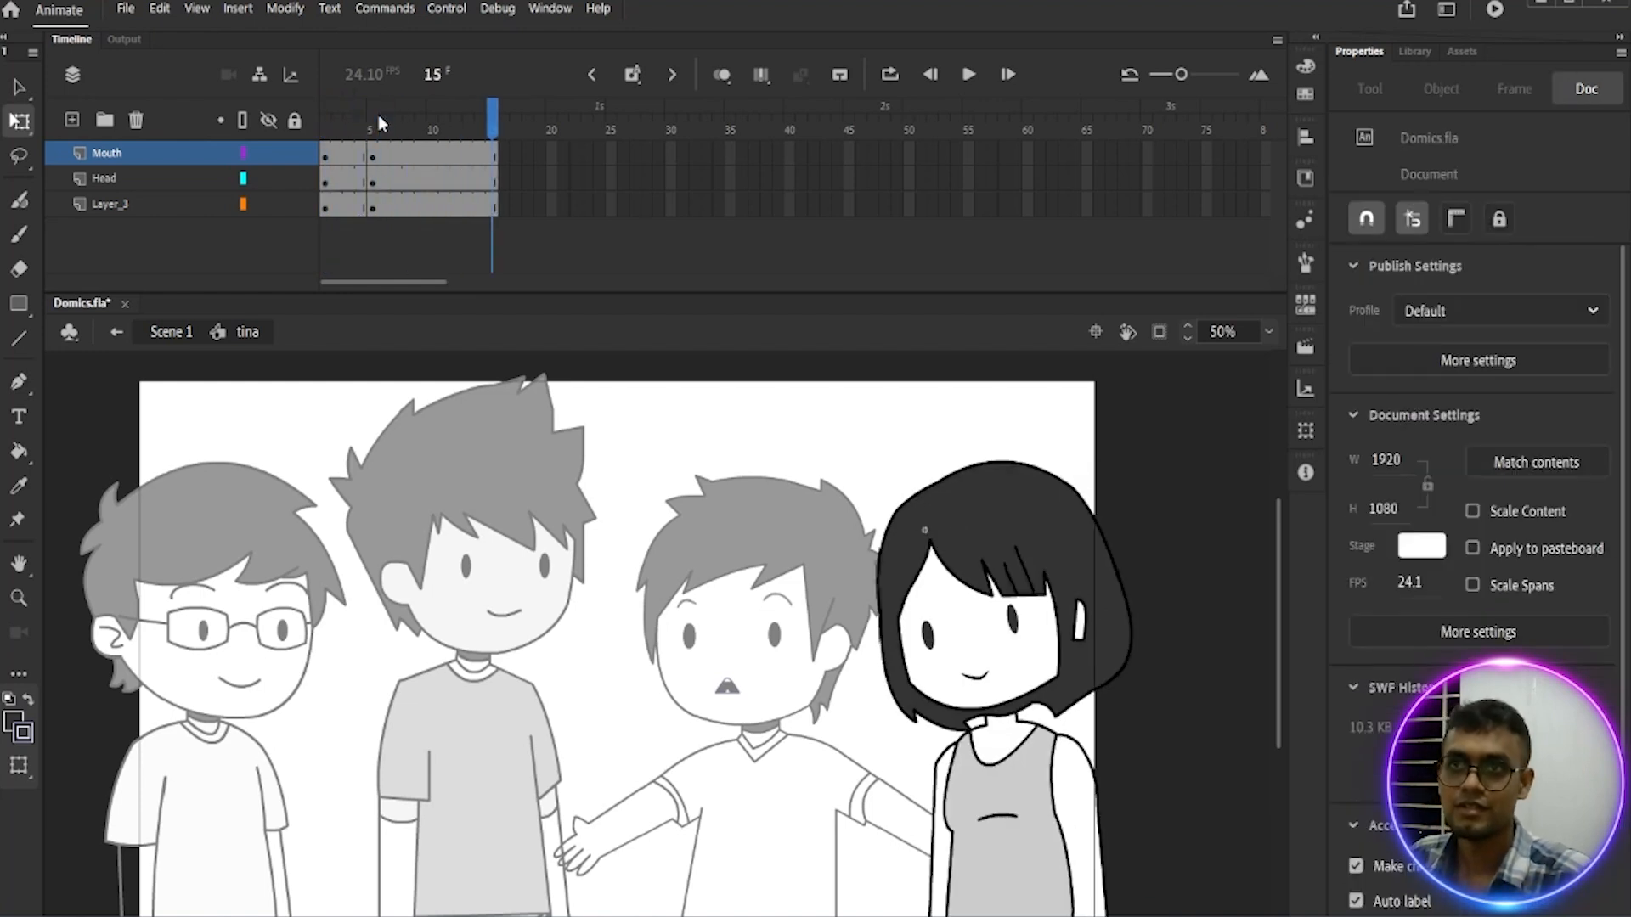
pyautogui.press('F5')
pyautogui.press('F5')
pyautogui.press('F5')
pyautogui.press('F5')
pyautogui.press('F5')
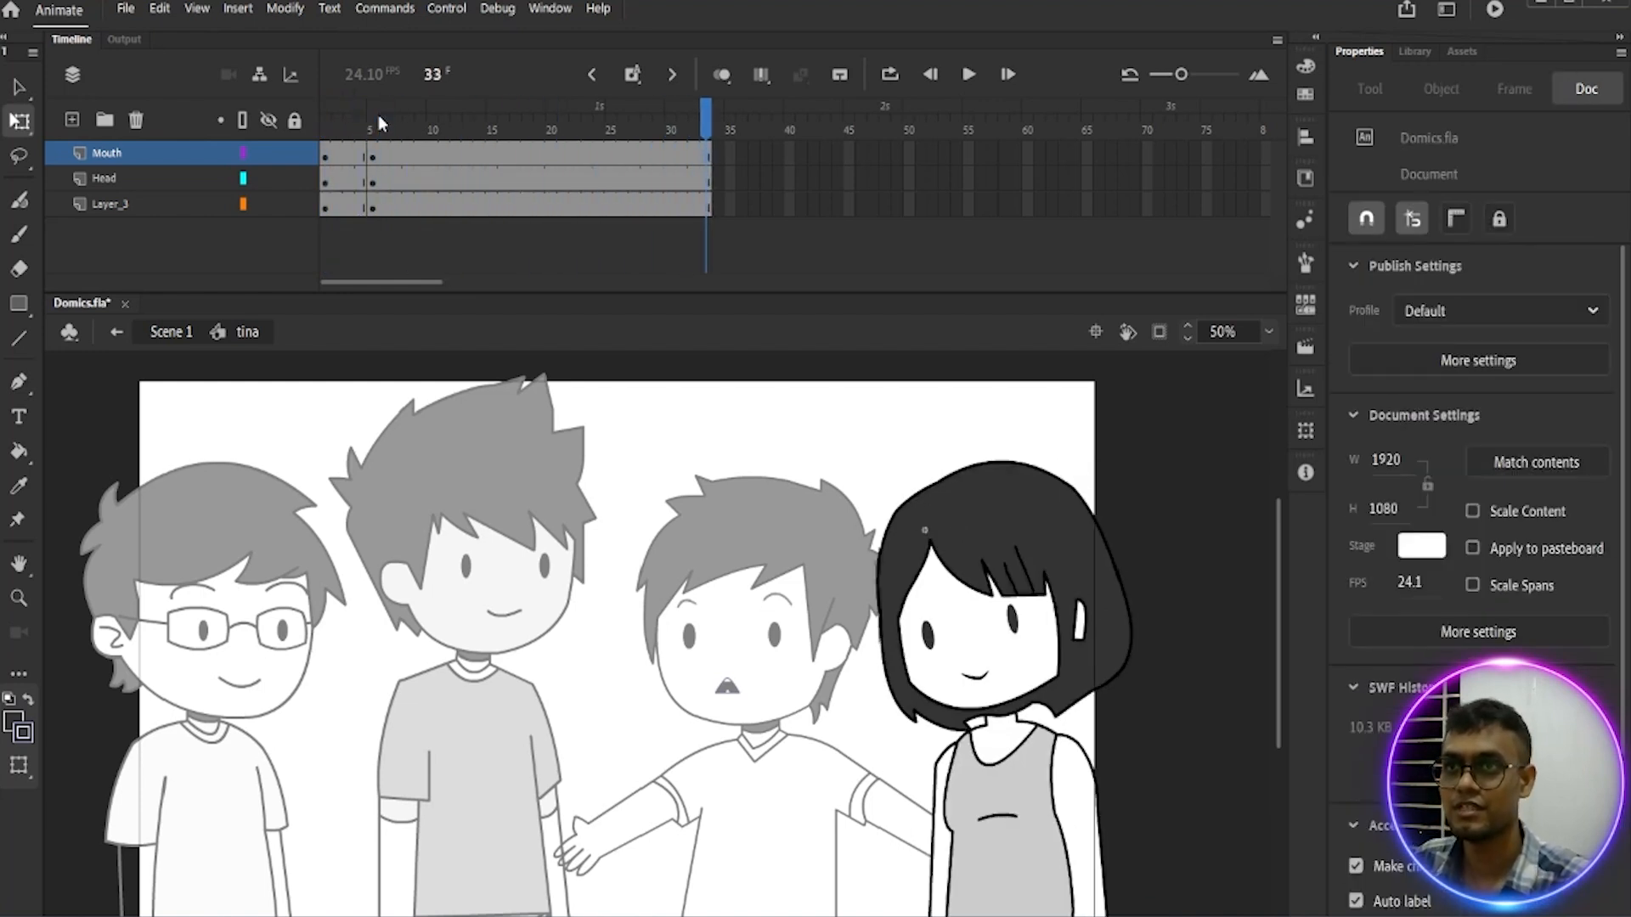
# Step: Return to Scene 1 and play back the full animation from frame 1
pyautogui.moveTo(728, 123); pyautogui.dragTo(323, 259)
pyautogui.click(171, 334)
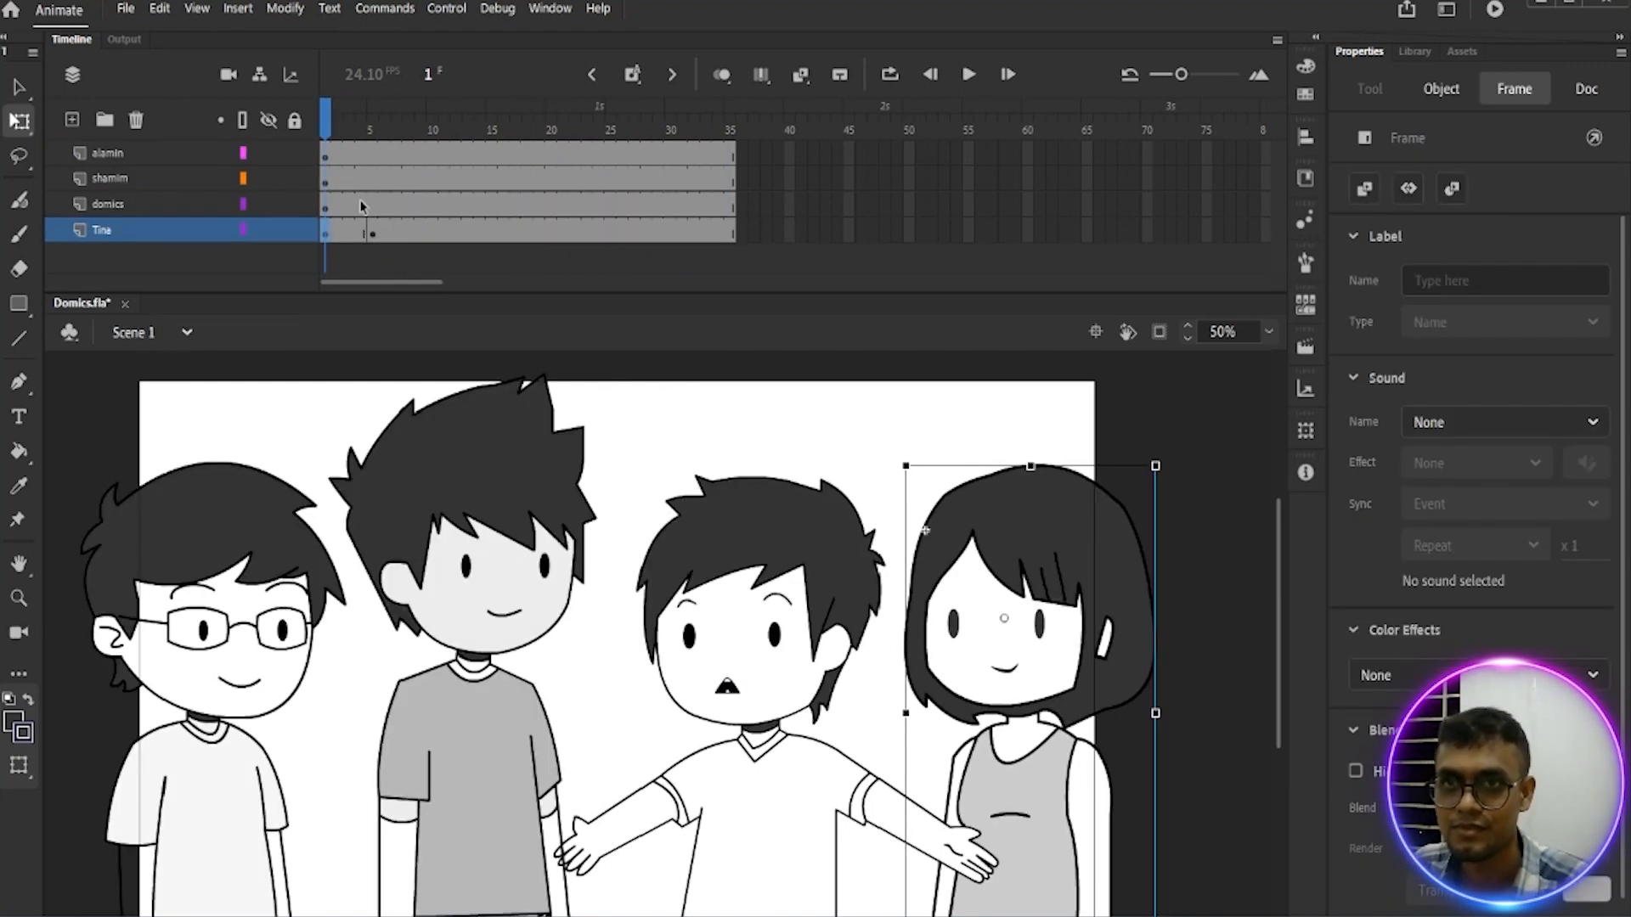
pyautogui.click(968, 74)
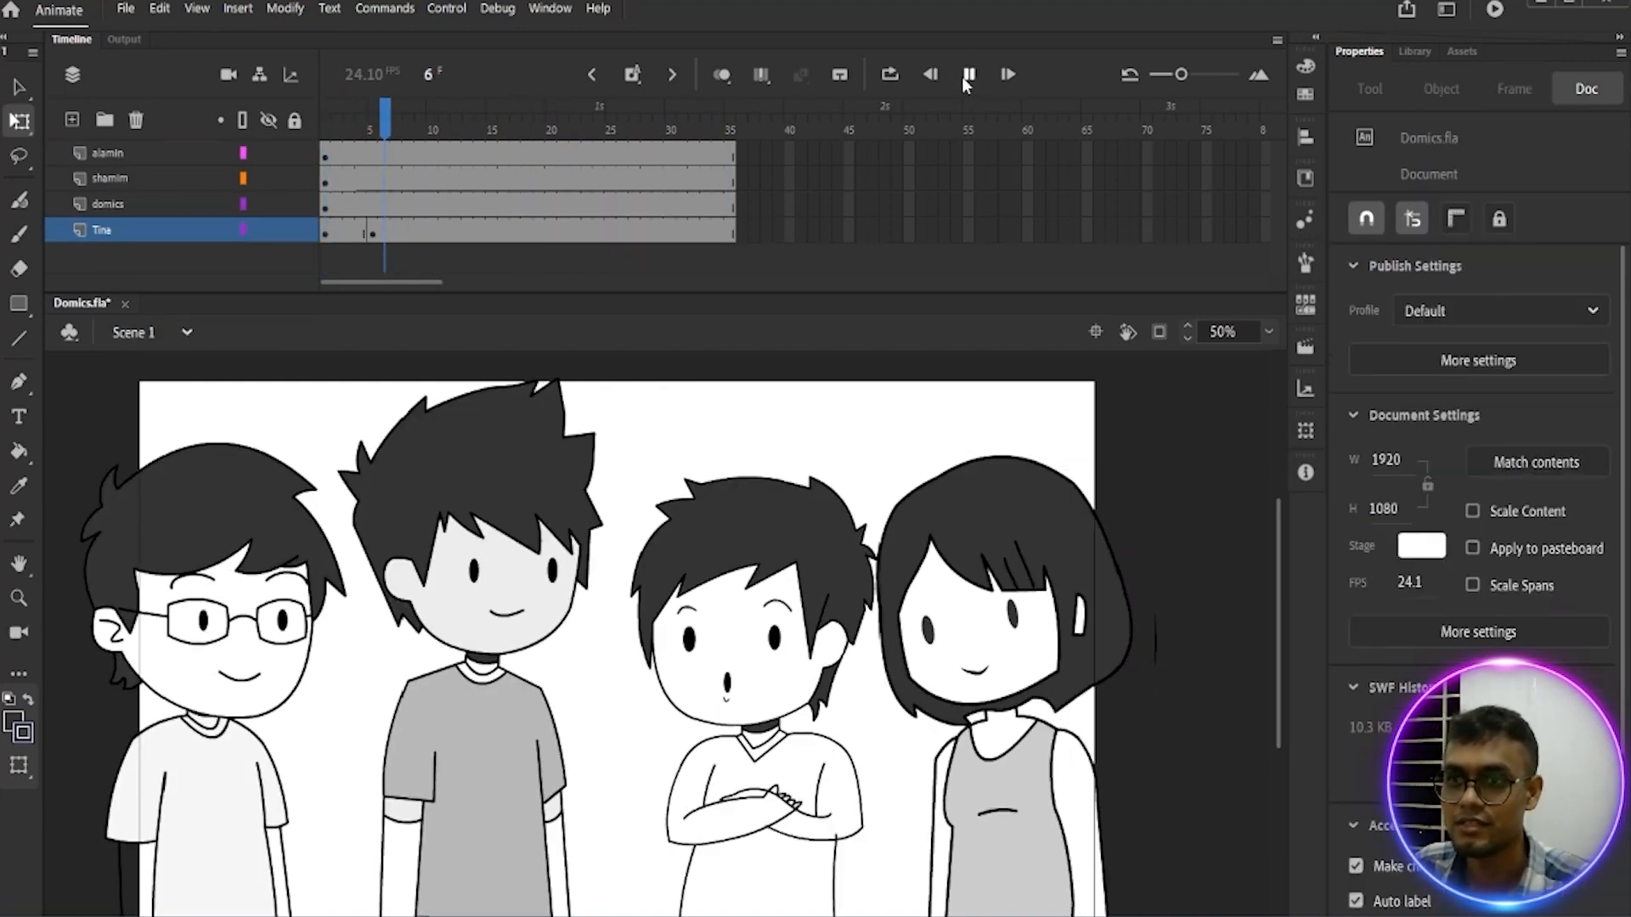
# Step: Stop the timeline playback, test the movie to review the whole animation, and close the preview
pyautogui.click(967, 75)
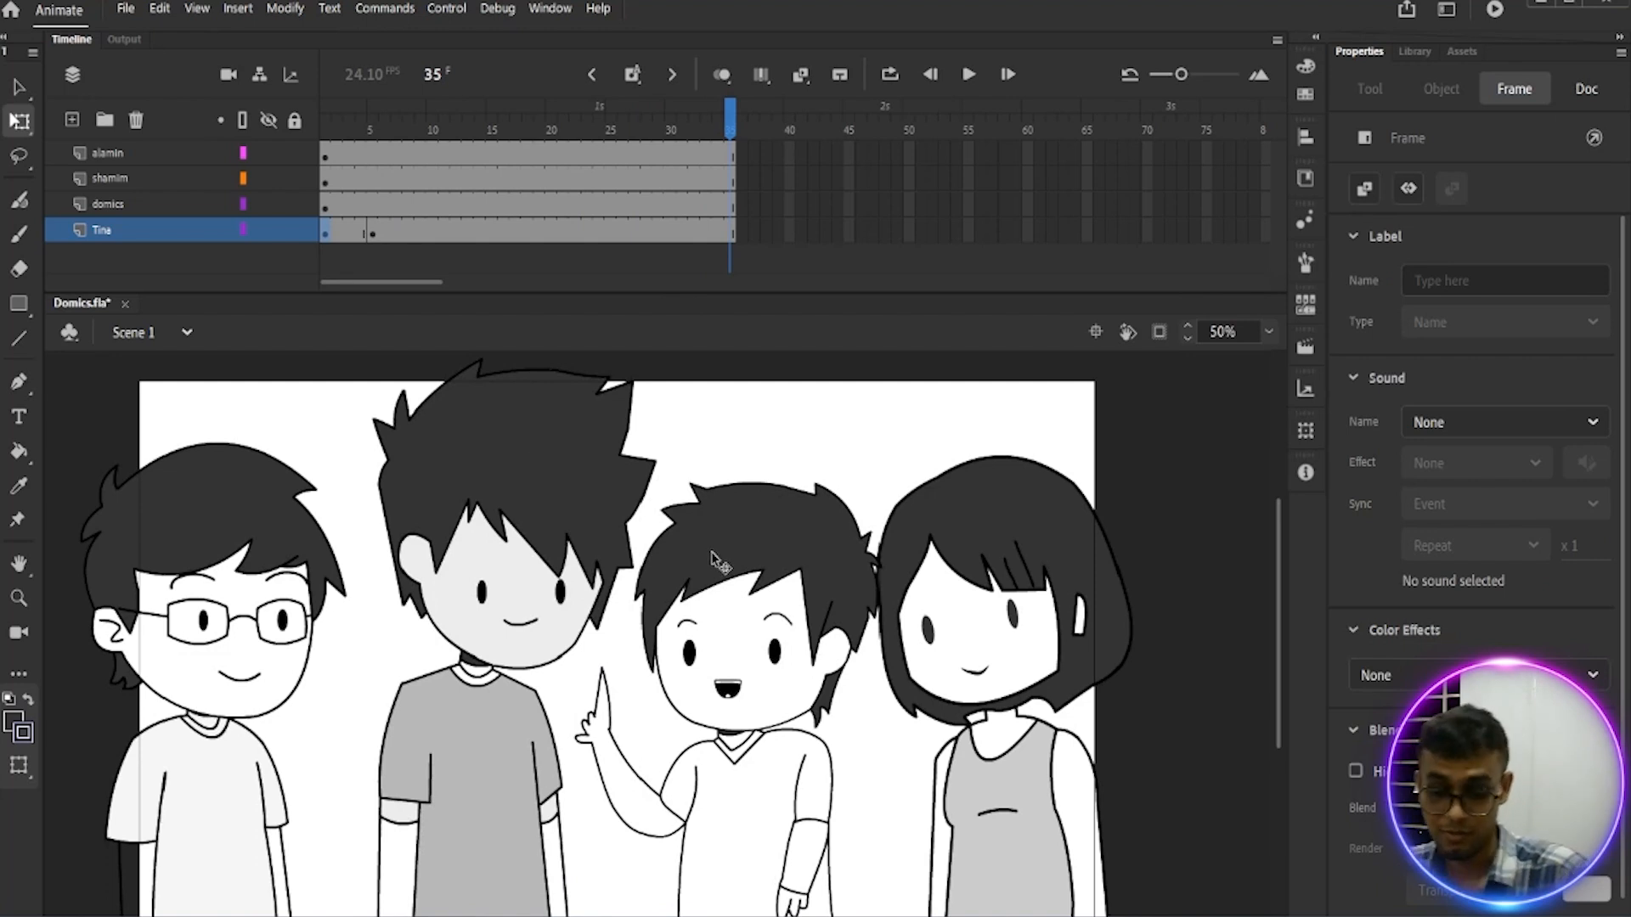
pyautogui.hotkey('ctrl', 'Return')
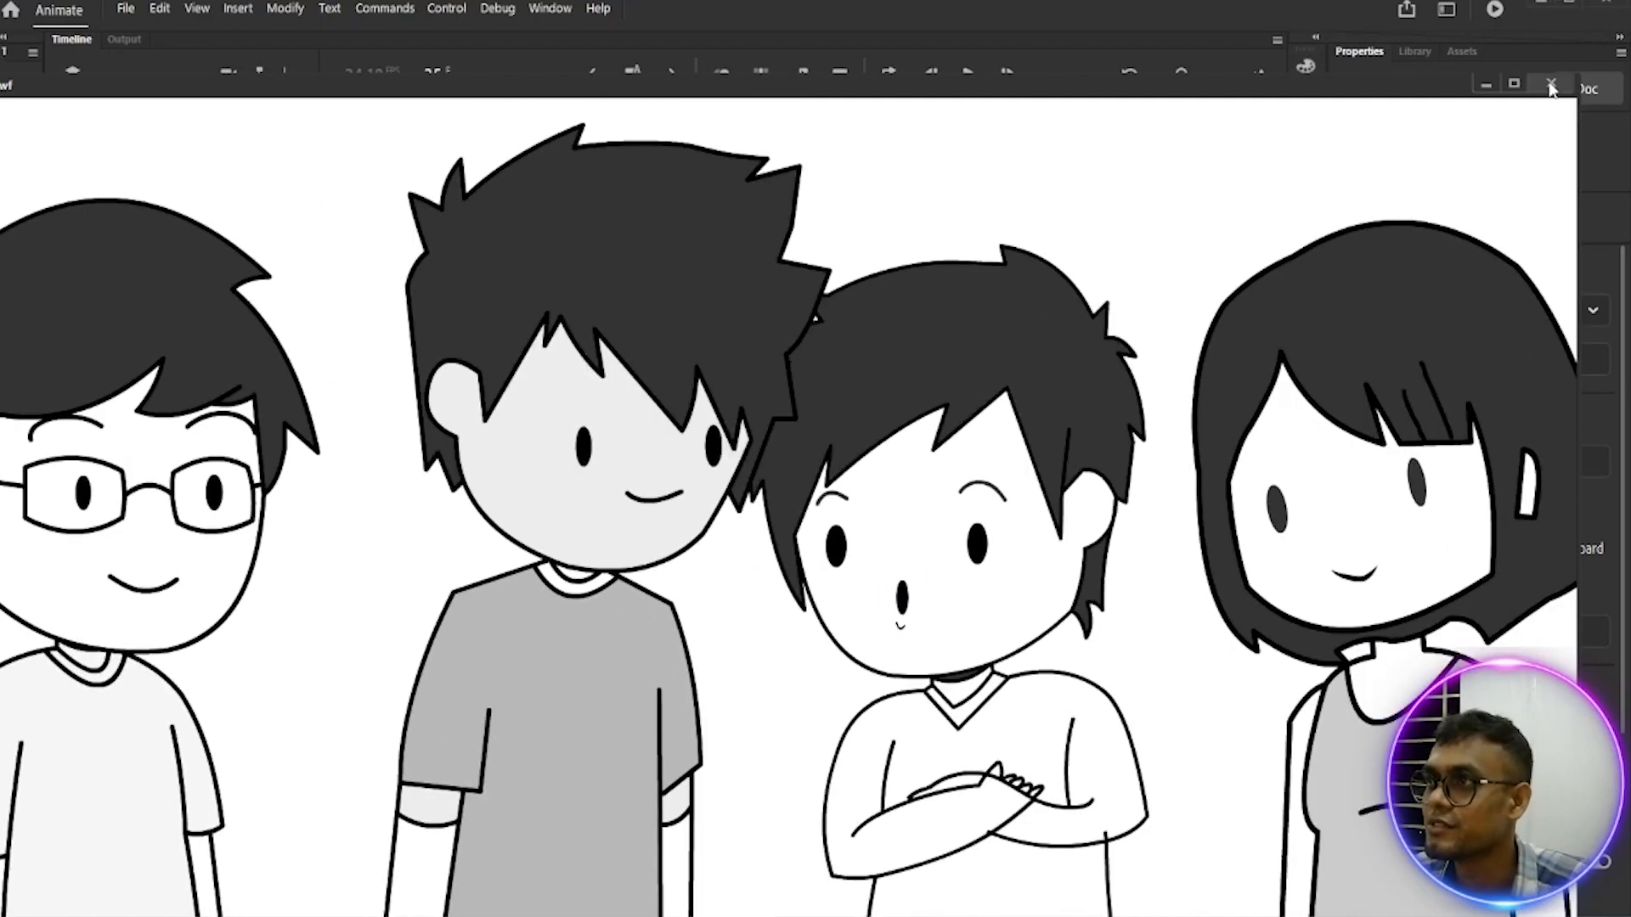
pyautogui.click(1549, 82)
pyautogui.press('q')
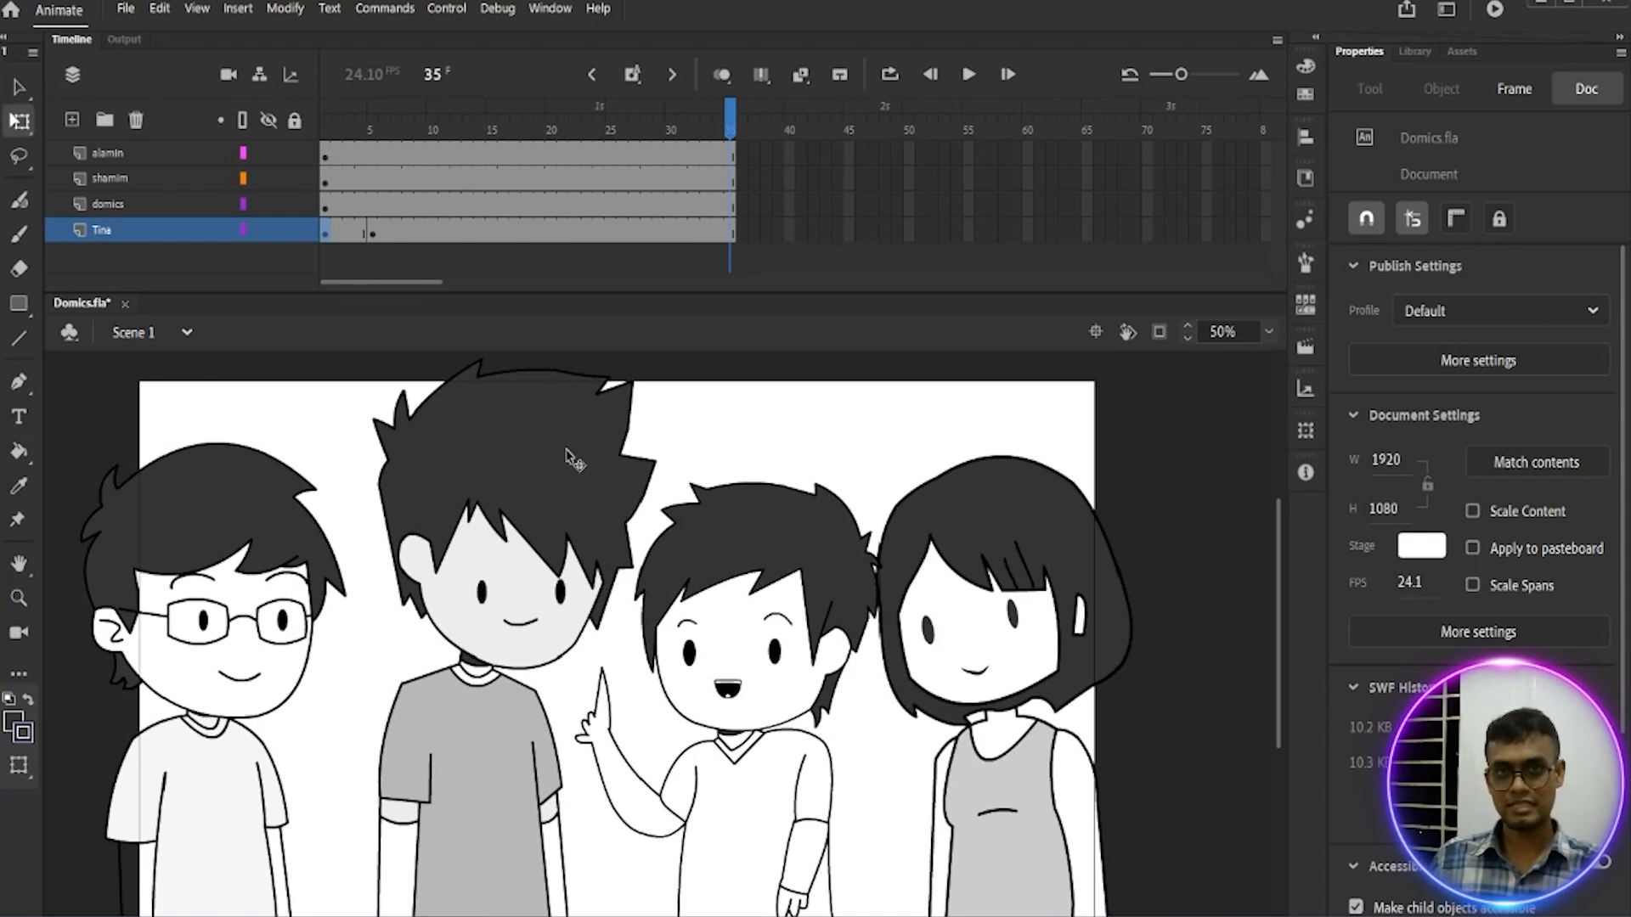